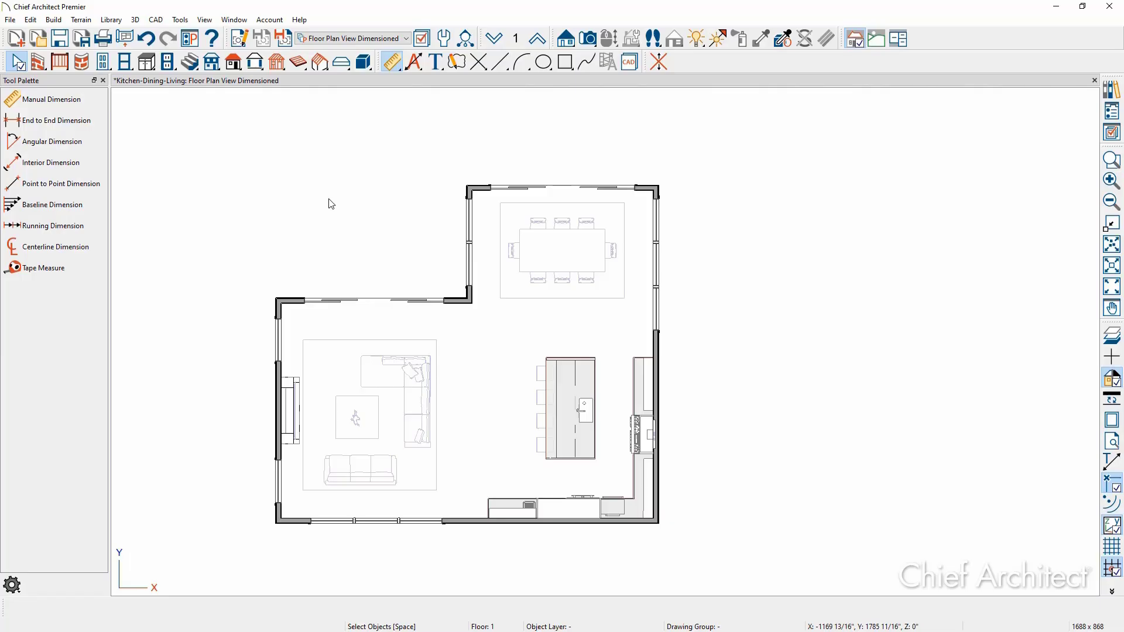
# Review the Setup Automatic and Locate Auto Exterior settings of the floor plan view's Plan Dimension Defaults, discarding any changes
pyautogui.click(240, 41)
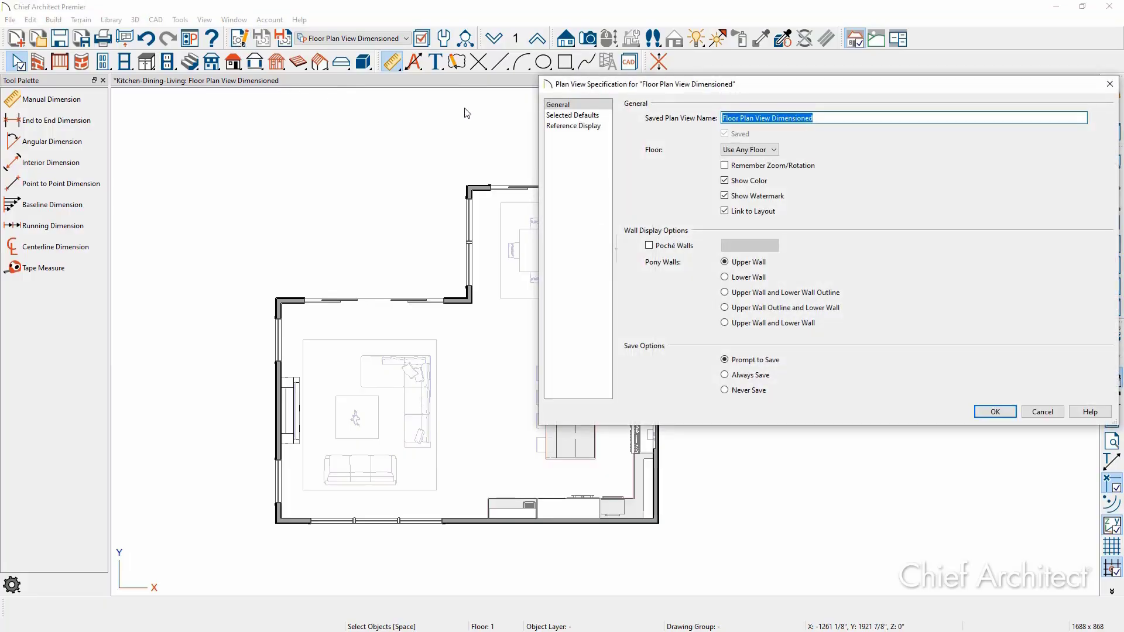
pyautogui.click(563, 117)
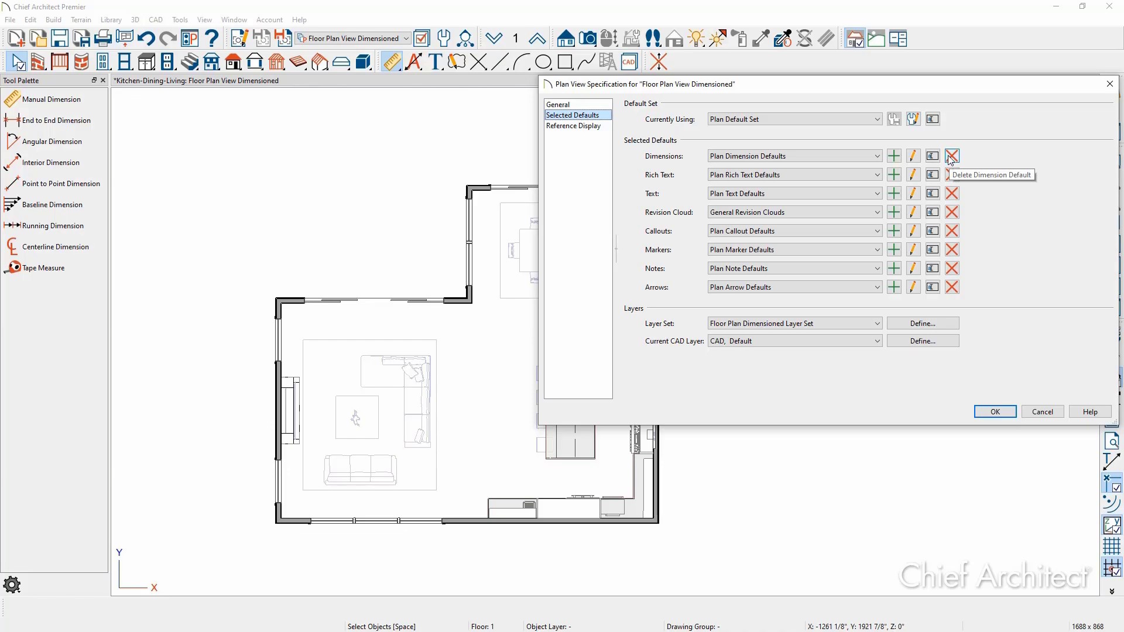
pyautogui.click(914, 156)
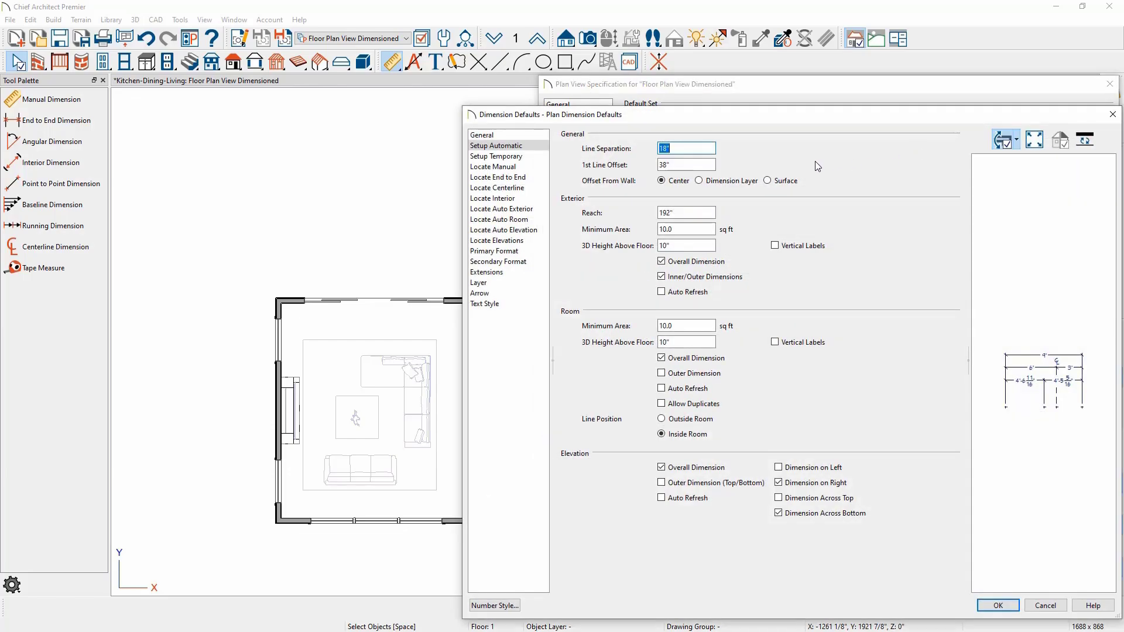
pyautogui.click(538, 209)
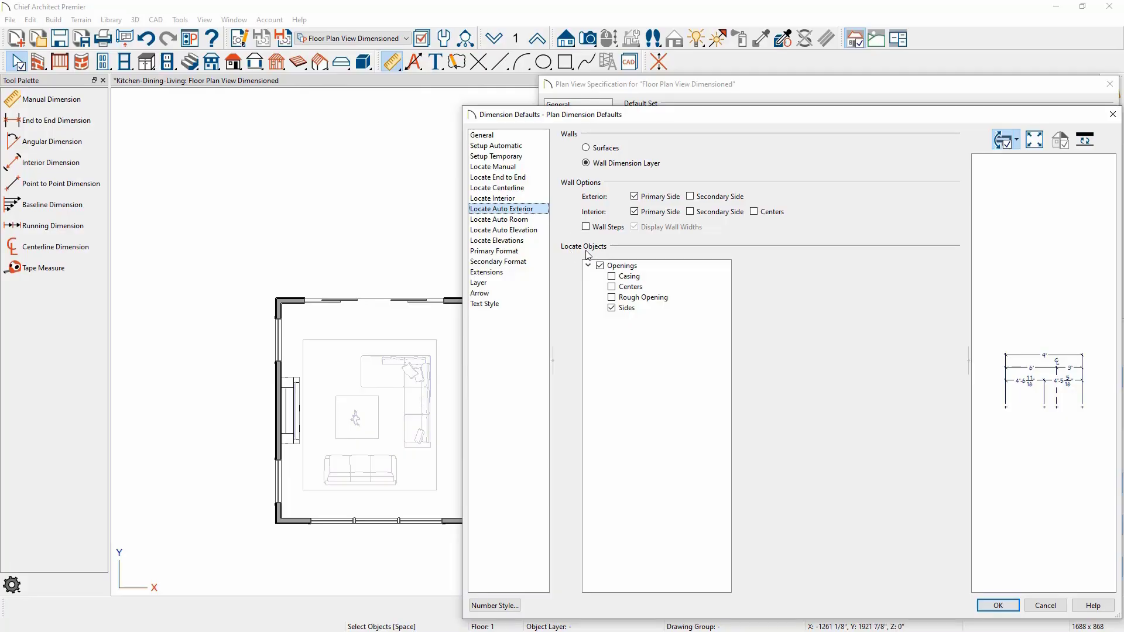
pyautogui.click(612, 308)
pyautogui.click(1046, 605)
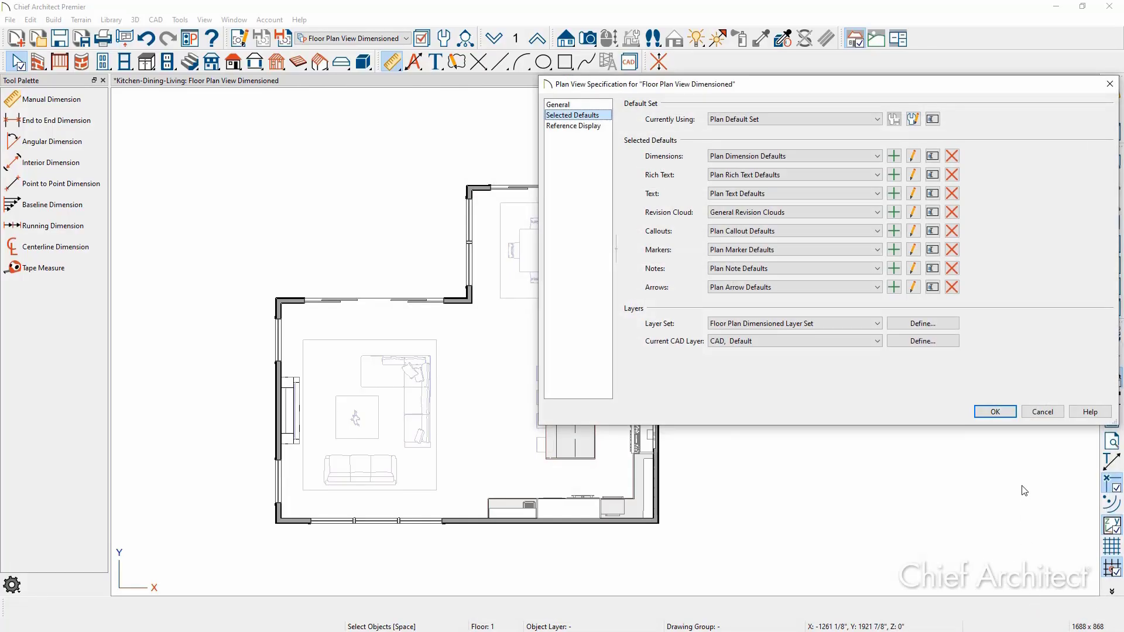
pyautogui.click(1037, 412)
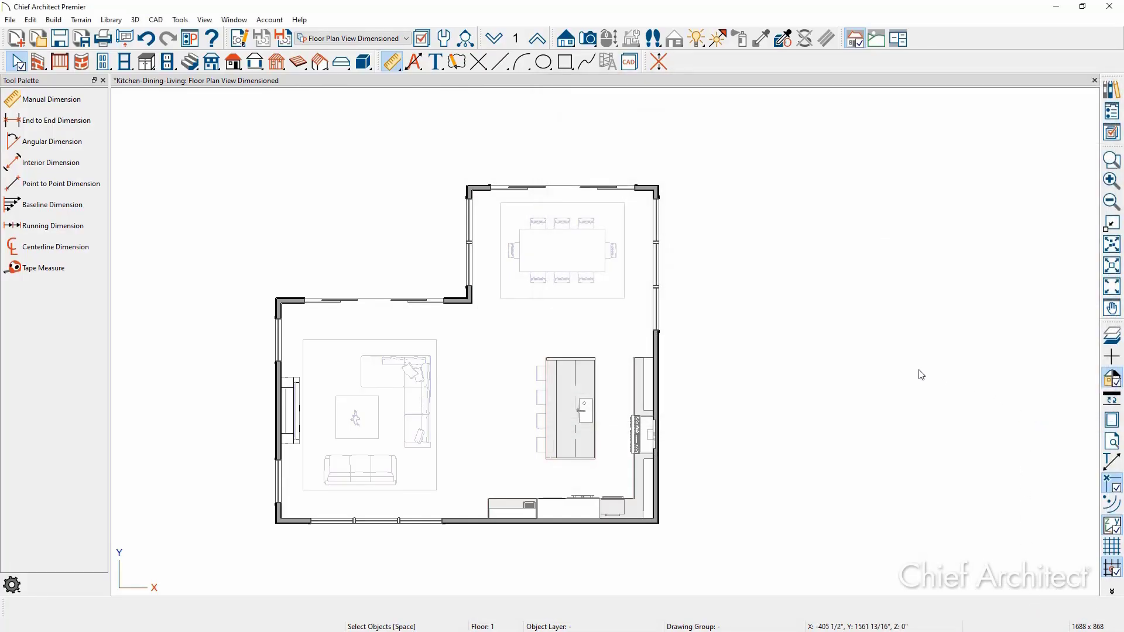
# Generate automatic exterior dimensions around the floor plan
pyautogui.click(413, 62)
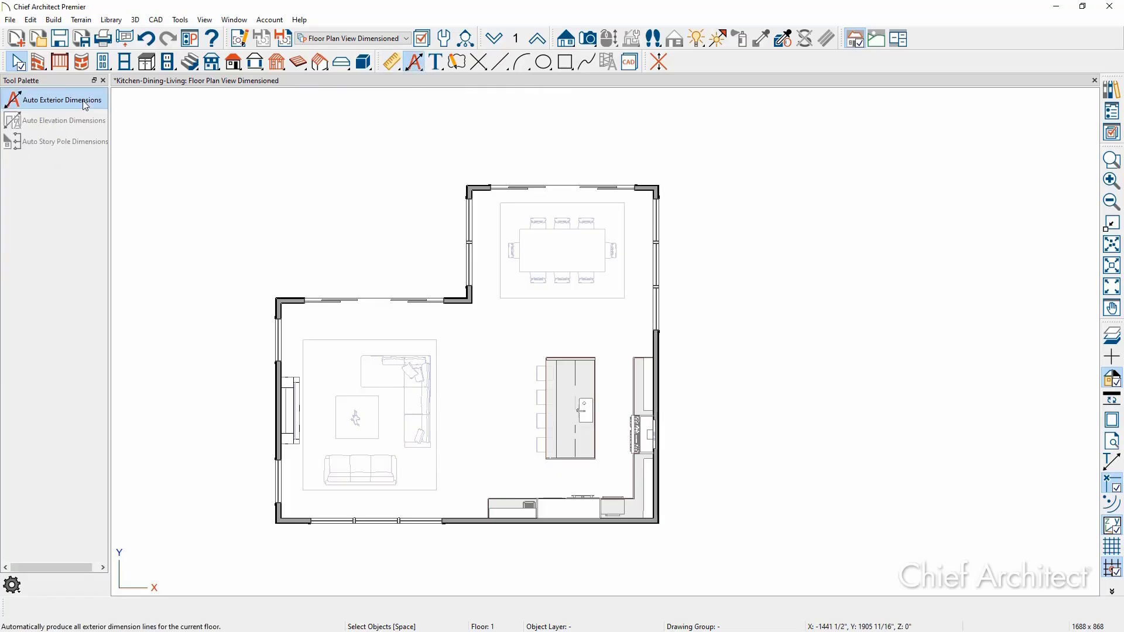
pyautogui.click(59, 99)
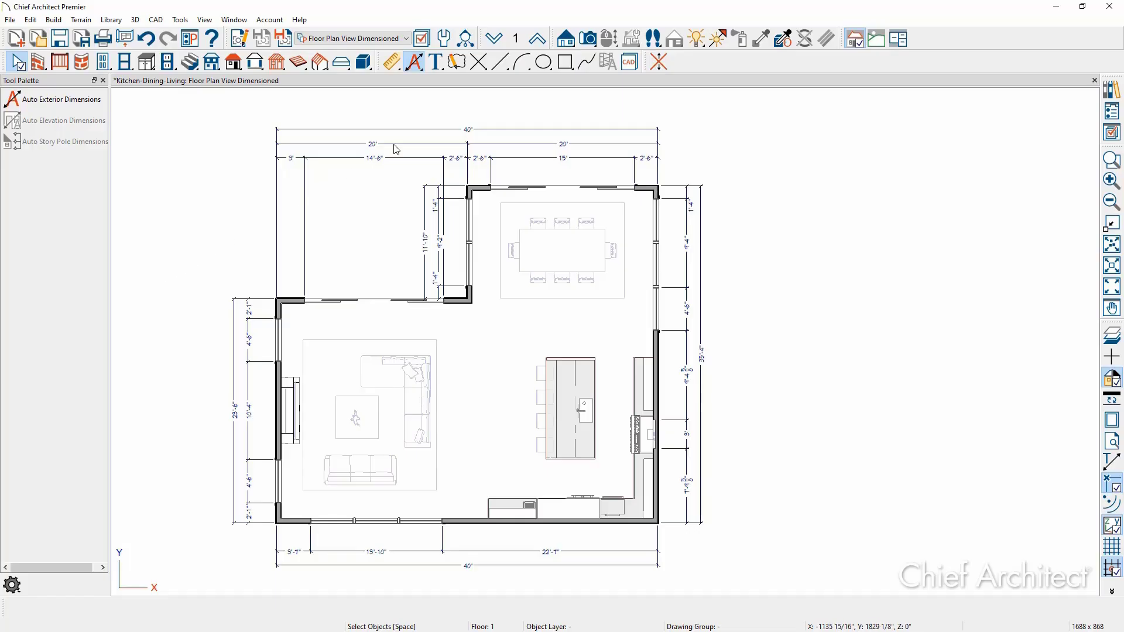
# Create a Perspective Full Overview of the house and generate automatic exterior dimensions in it
pyautogui.click(588, 39)
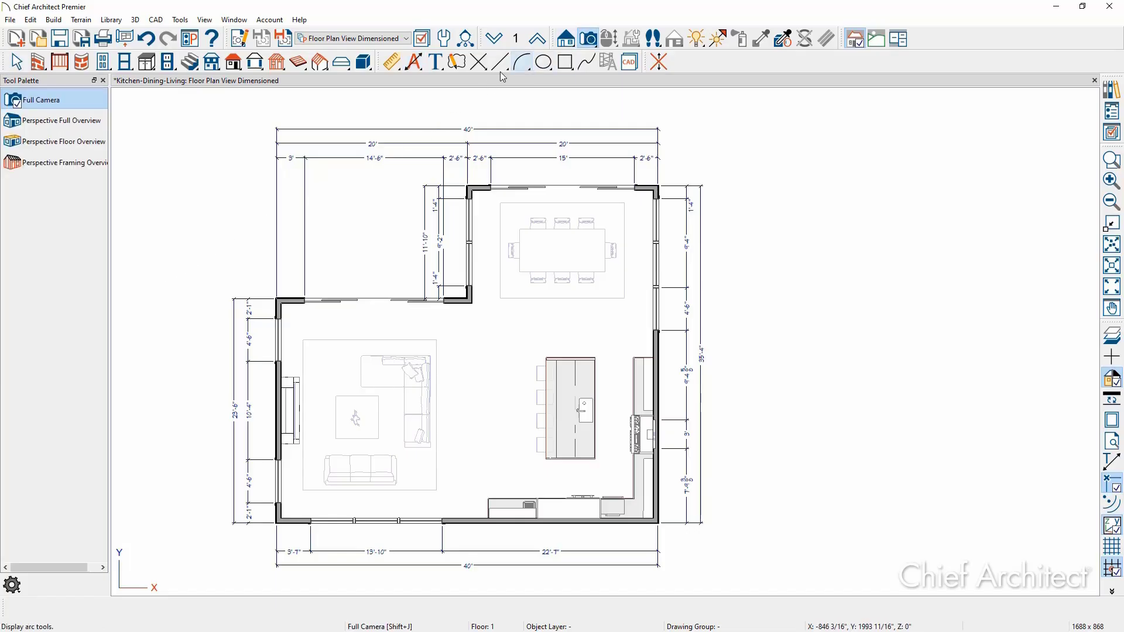
pyautogui.click(97, 129)
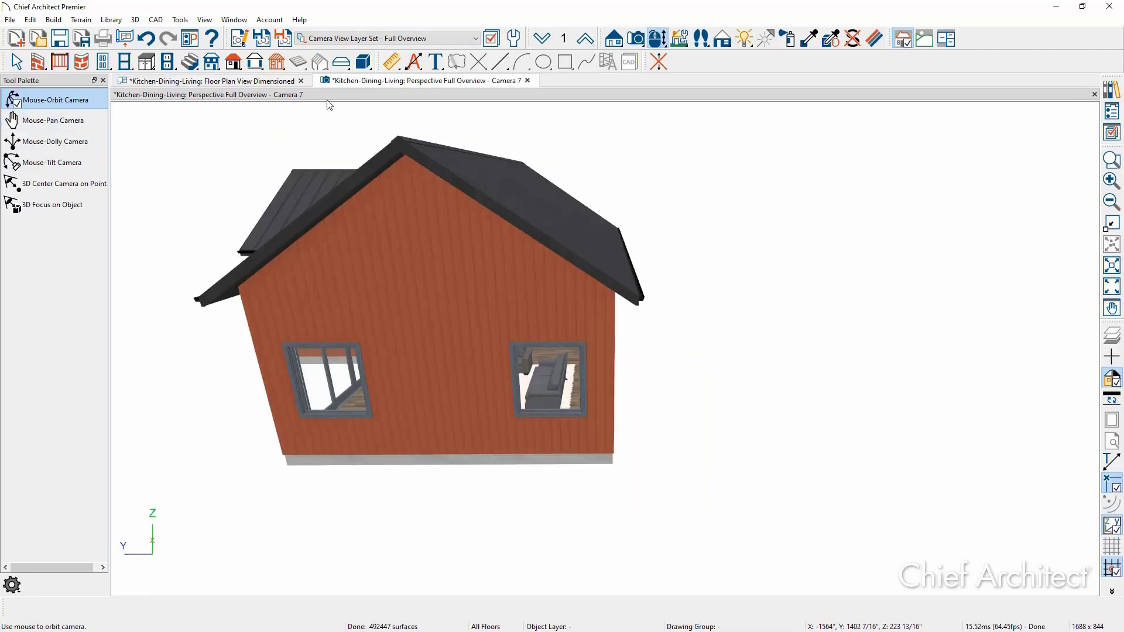
pyautogui.click(414, 62)
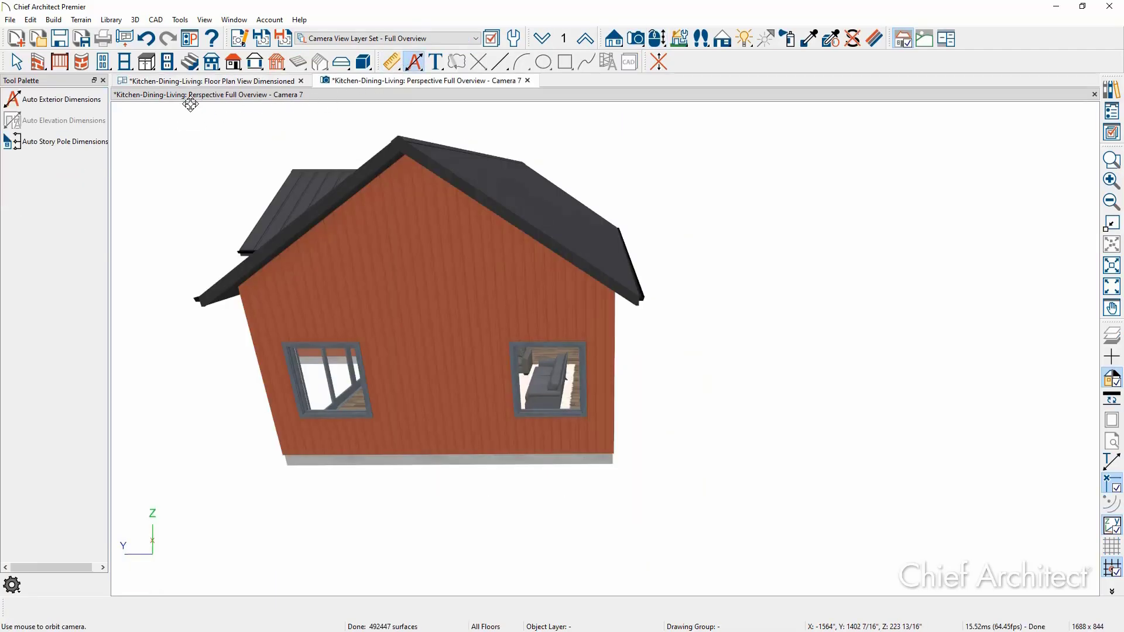
pyautogui.click(88, 106)
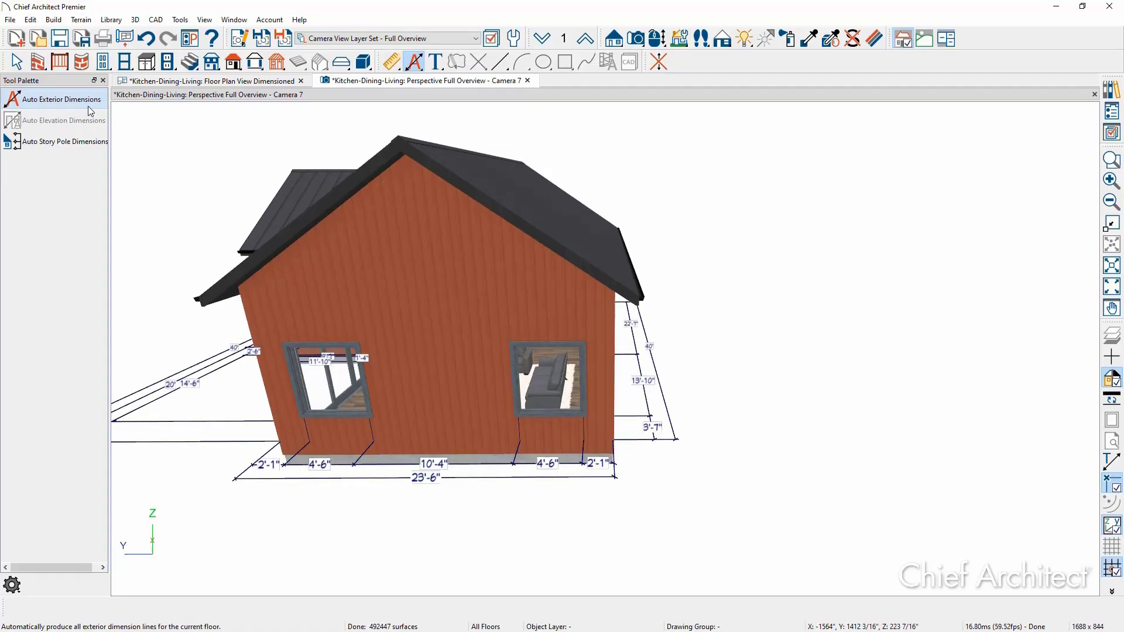
pyautogui.moveTo(225, 240); pyautogui.dragTo(260, 283, button='middle')
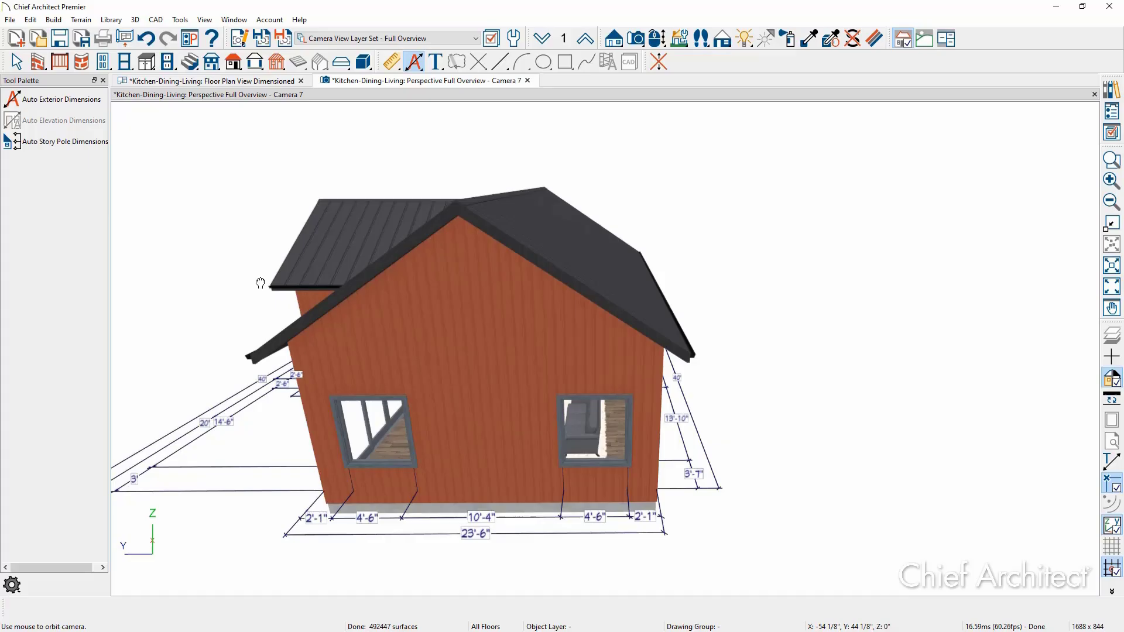
# Turn off Extend Extensions To Mark in the perspective view's Plan Dimension Defaults and inspect the extension lines below the windows
pyautogui.click(238, 42)
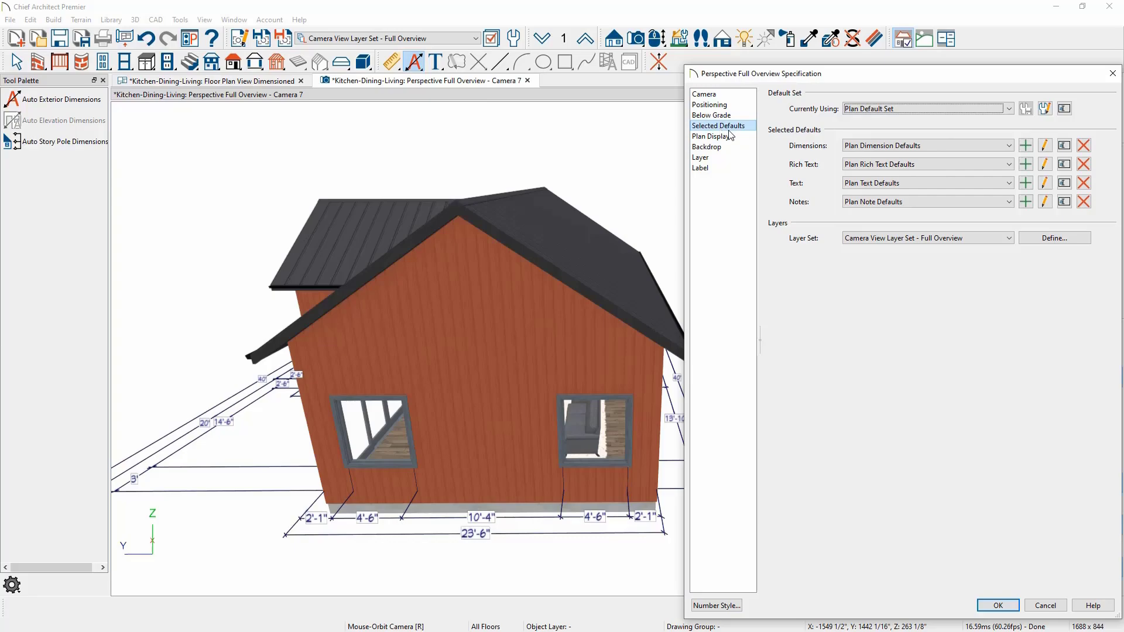
pyautogui.click(1051, 149)
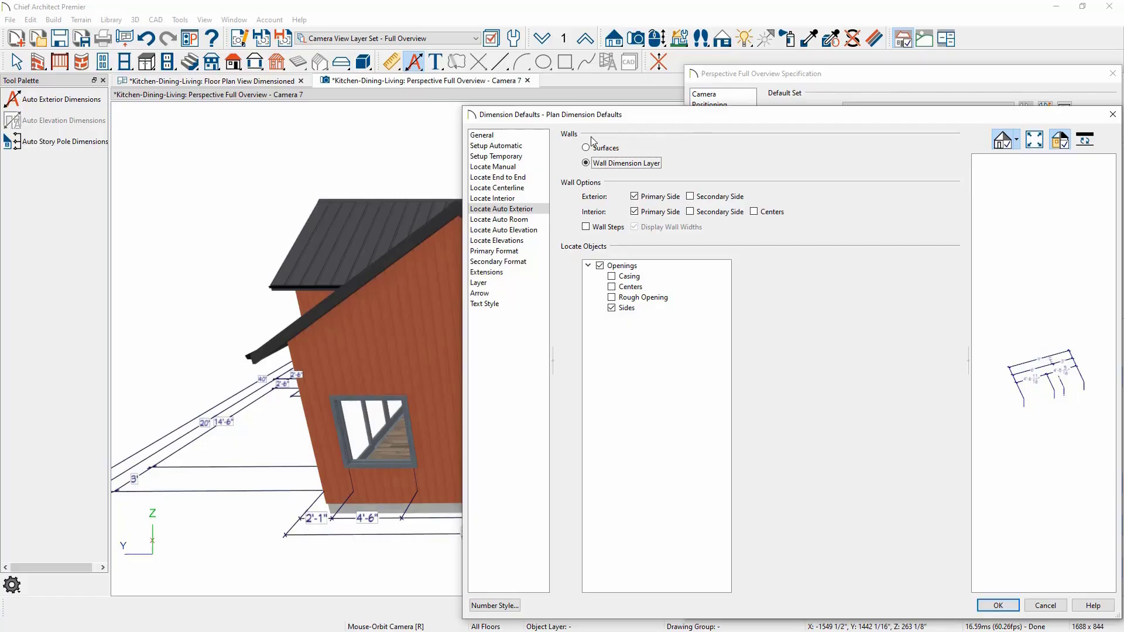
pyautogui.click(482, 135)
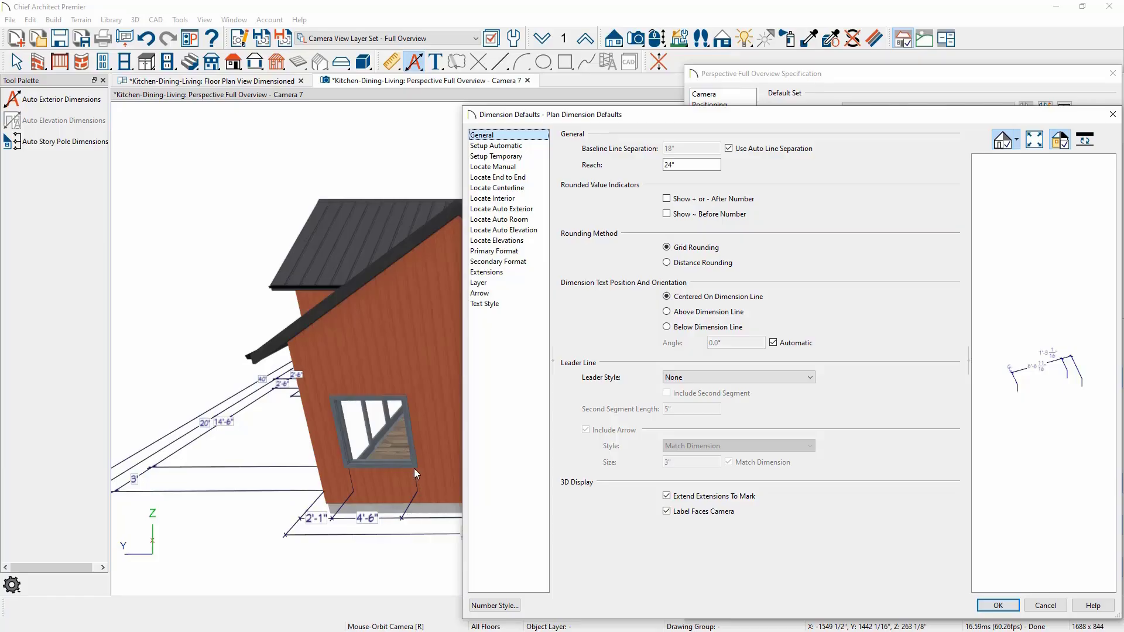
pyautogui.click(673, 496)
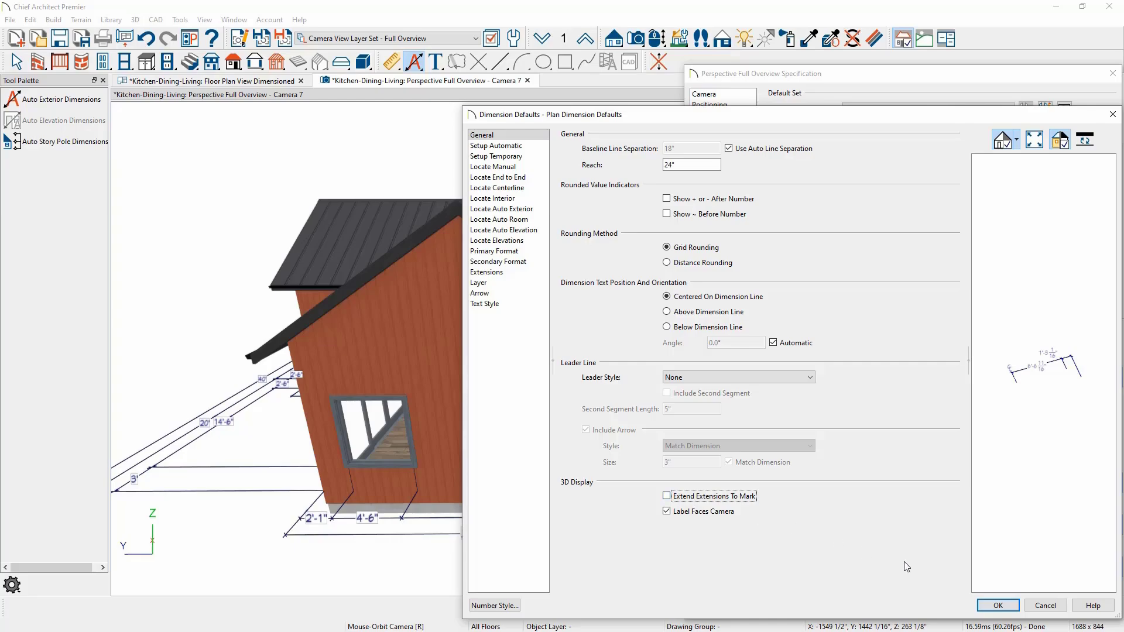
pyautogui.click(996, 606)
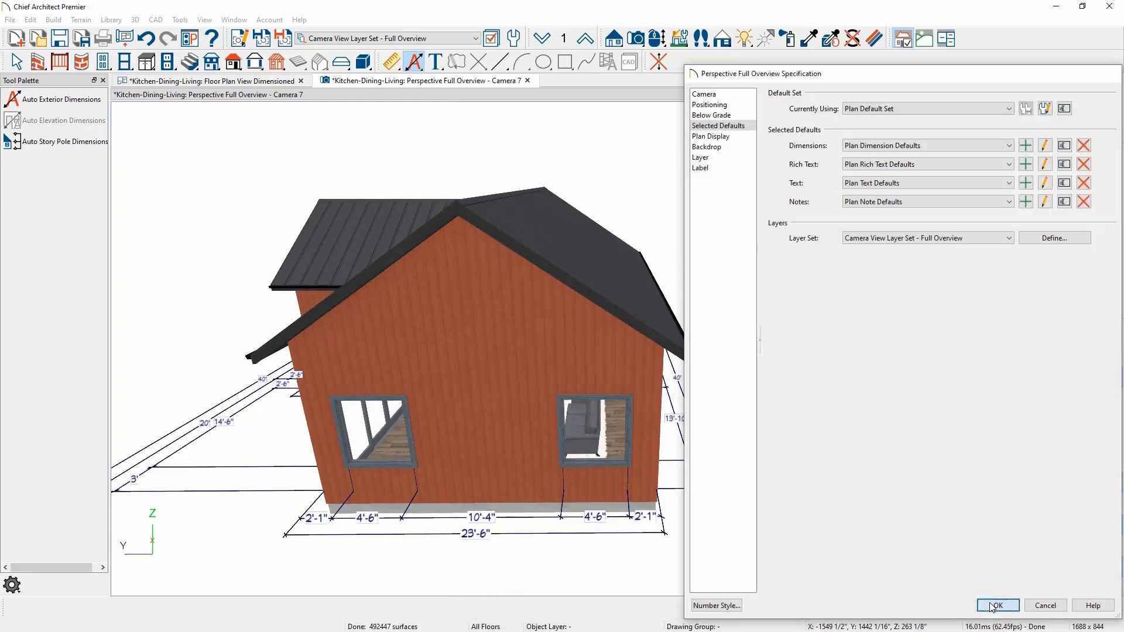
pyautogui.click(996, 606)
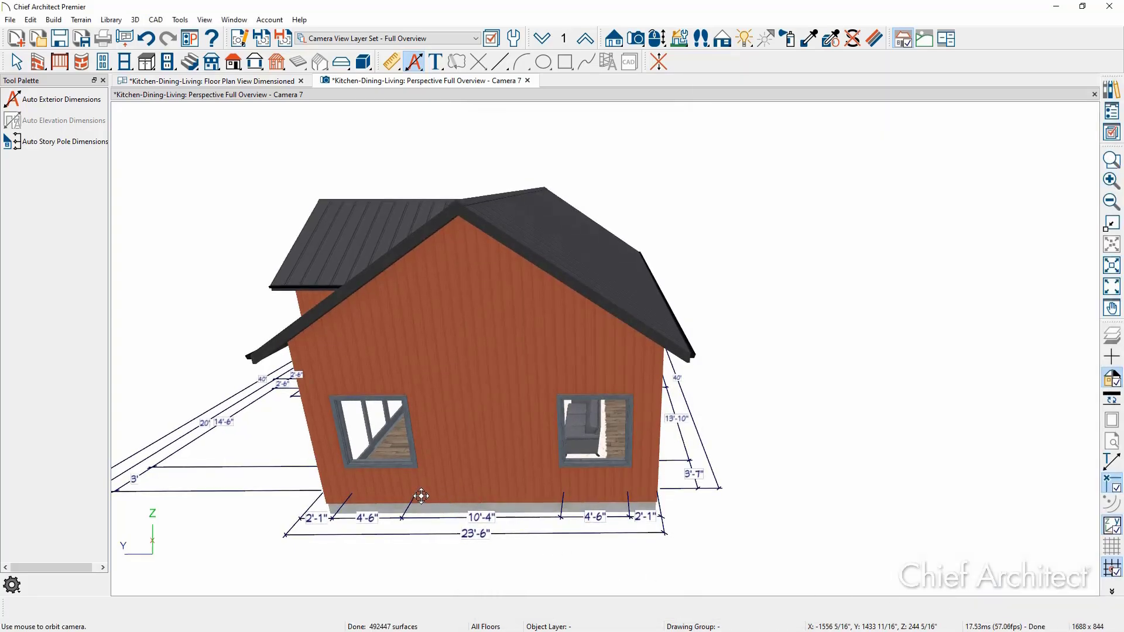
pyautogui.press('space')
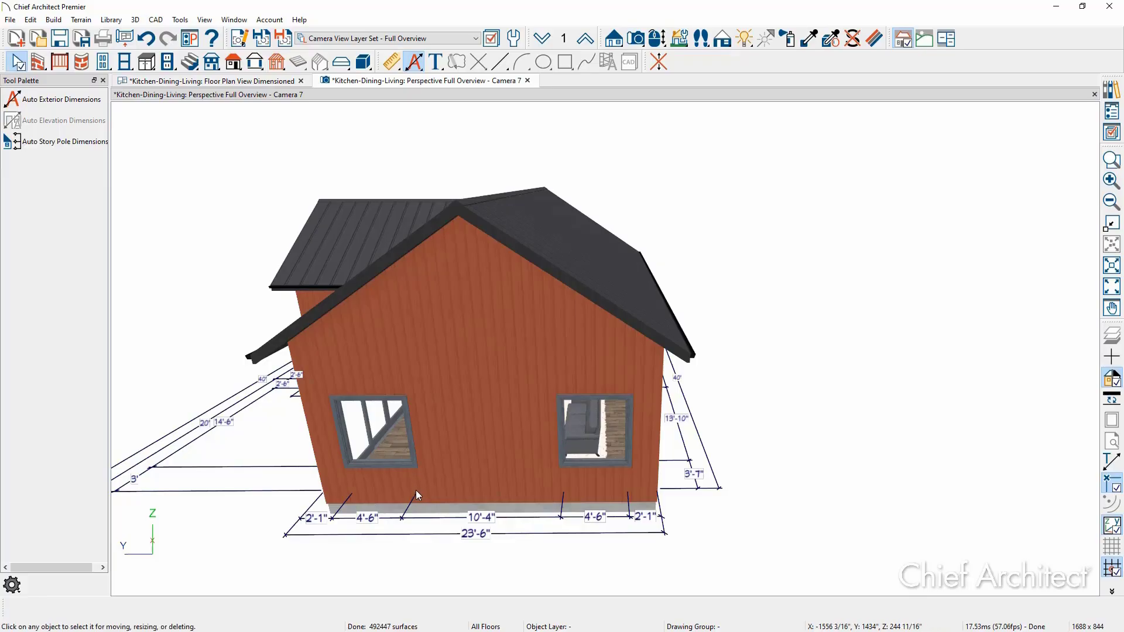
pyautogui.press('o')
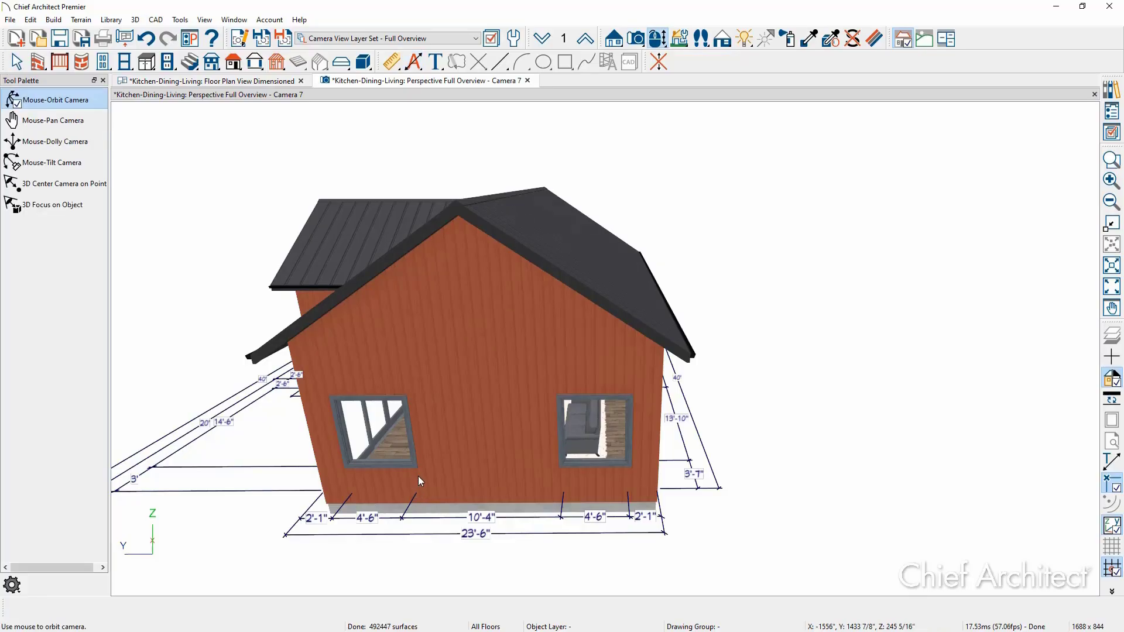
pyautogui.moveTo(418, 478); pyautogui.dragTo(486, 519)
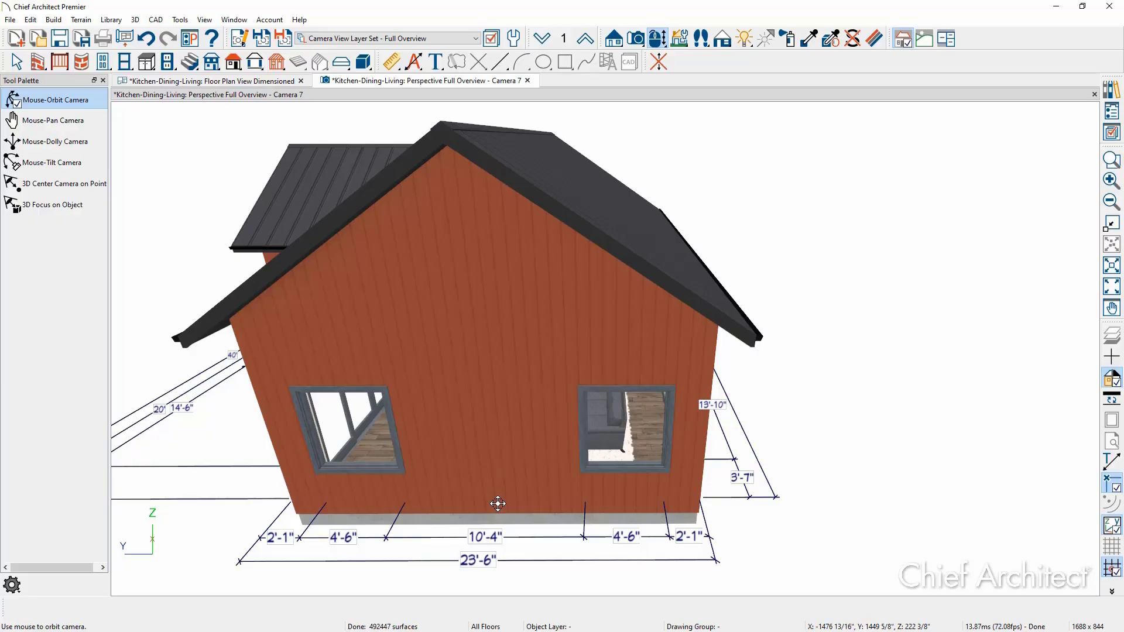
# In the perspective view's Plan Dimension Defaults, turn on Extend Extensions To Mark, turn off Label Faces Camera, and inspect the labels
pyautogui.click(239, 41)
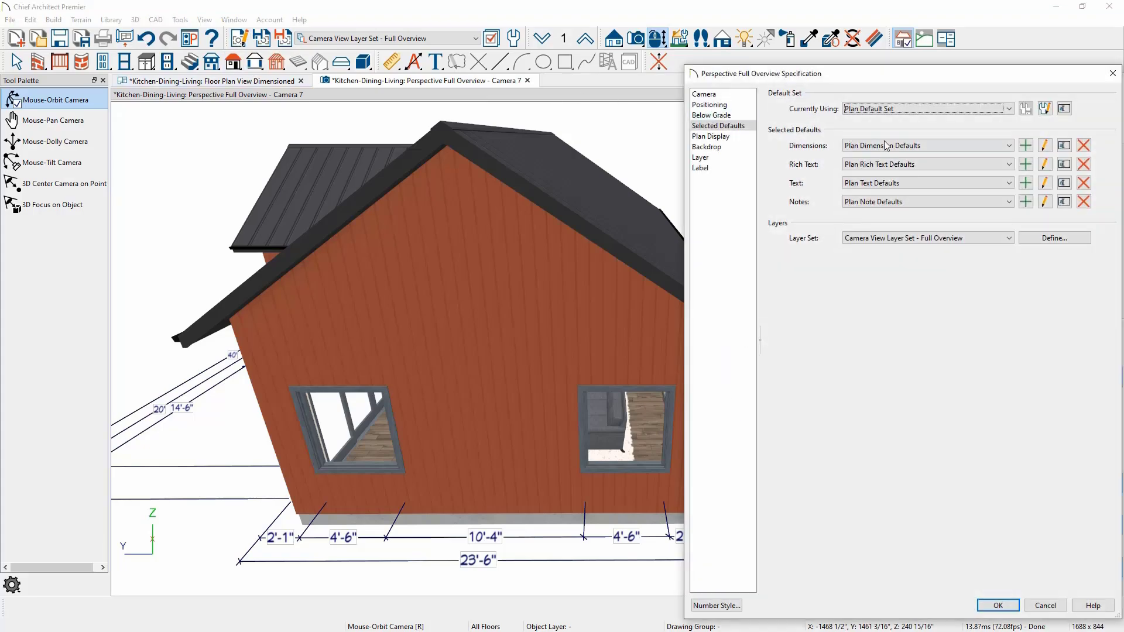
pyautogui.click(1045, 147)
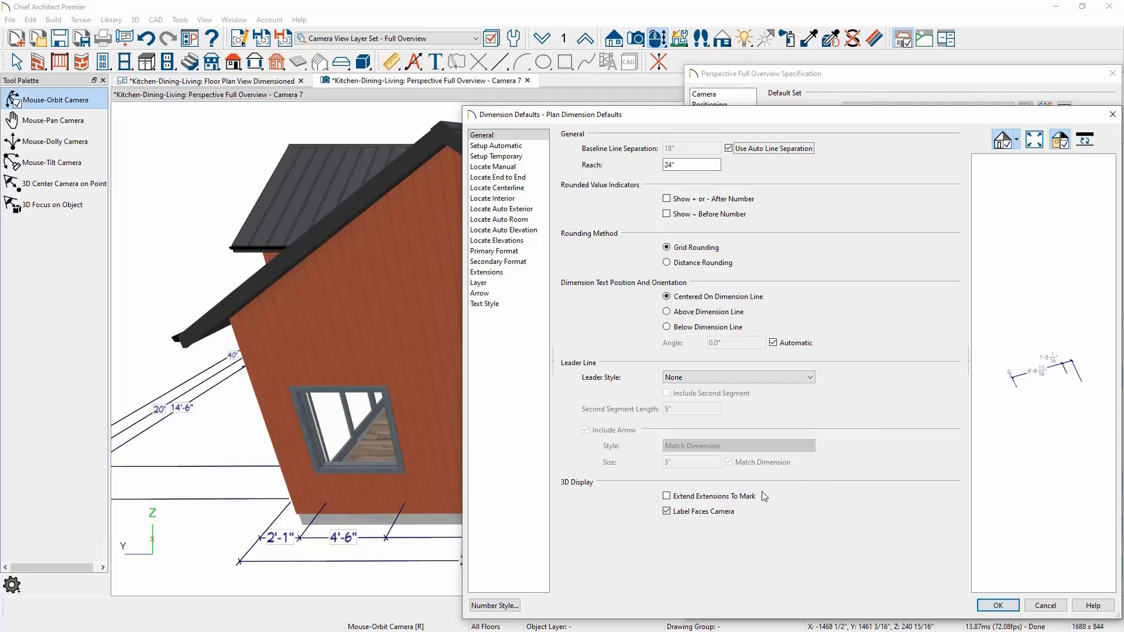
pyautogui.click(725, 502)
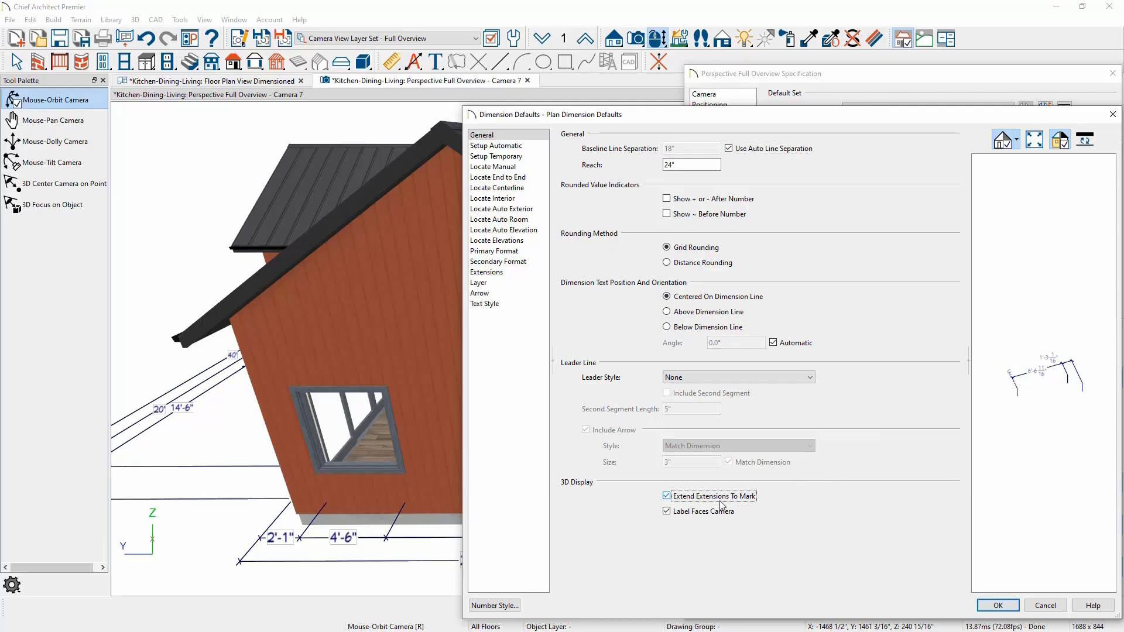
pyautogui.click(692, 516)
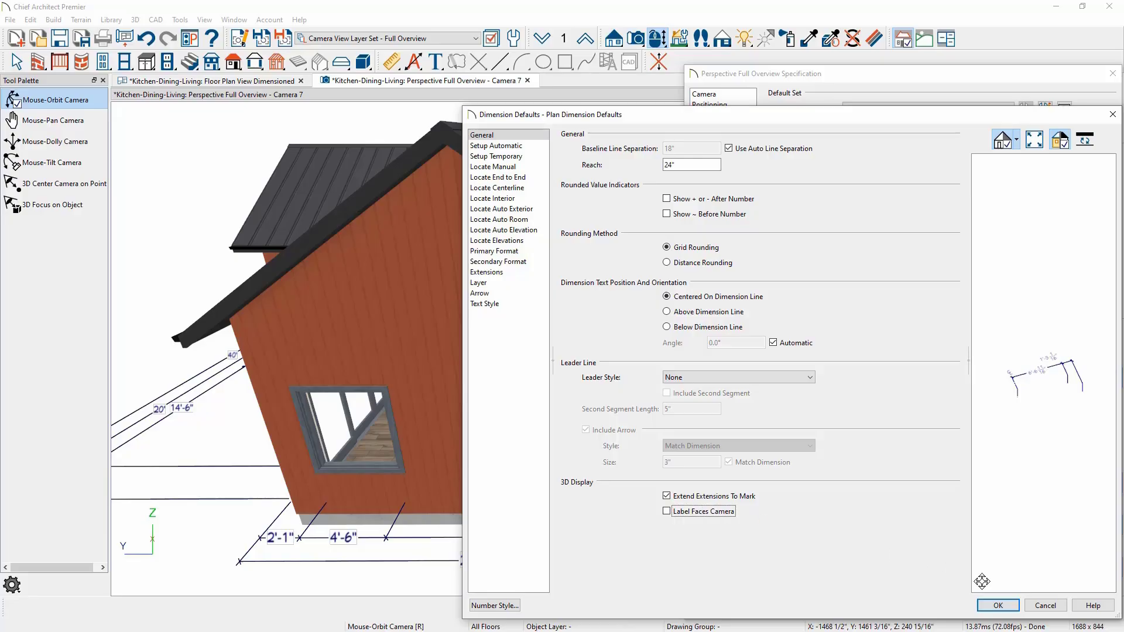
pyautogui.click(999, 606)
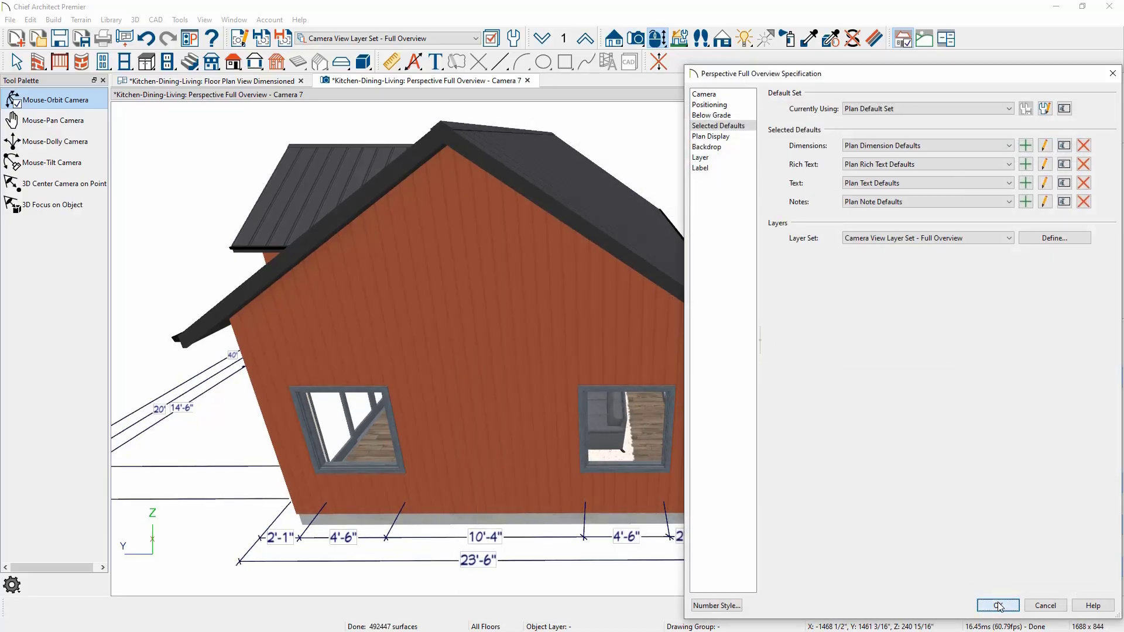
pyautogui.click(998, 605)
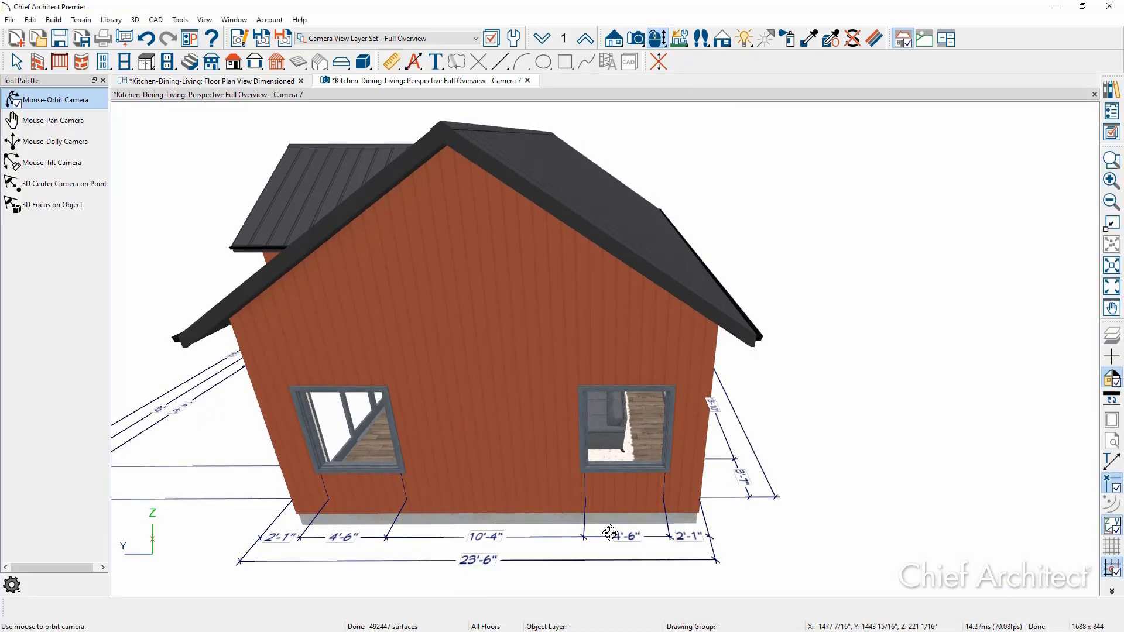
pyautogui.moveTo(608, 531); pyautogui.dragTo(647, 446, button='middle')
pyautogui.moveTo(636, 458); pyautogui.dragTo(604, 469)
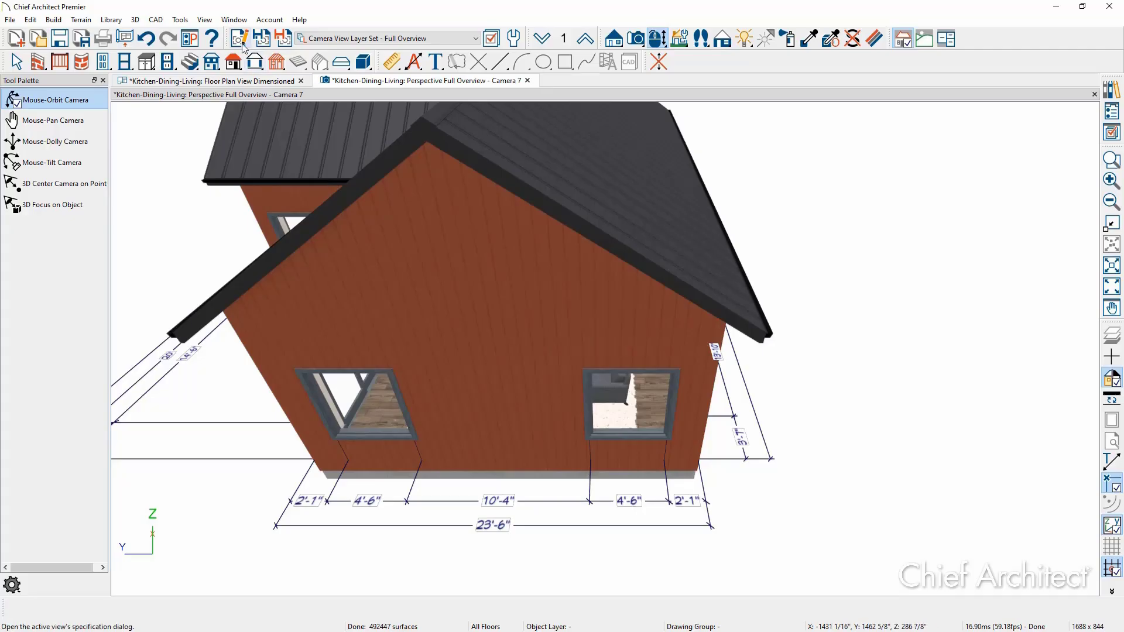
# In Plan Dimension Defaults, enable Vertical Labels for automatic exterior dimensions and set their 3D Height Above Floor to 96"
pyautogui.click(243, 47)
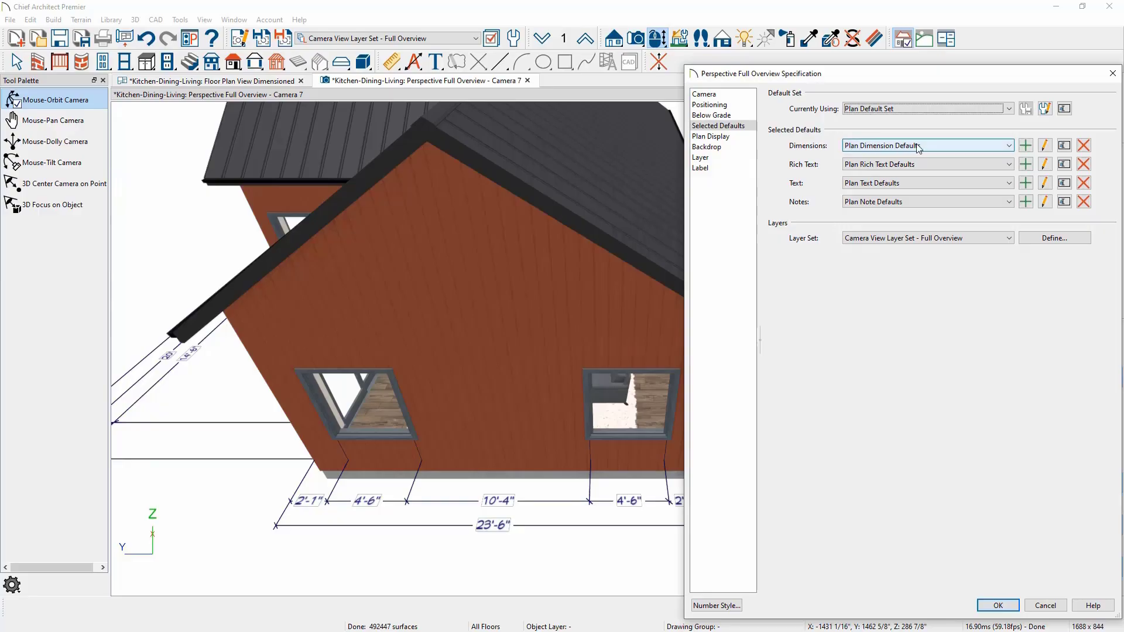
pyautogui.click(1045, 146)
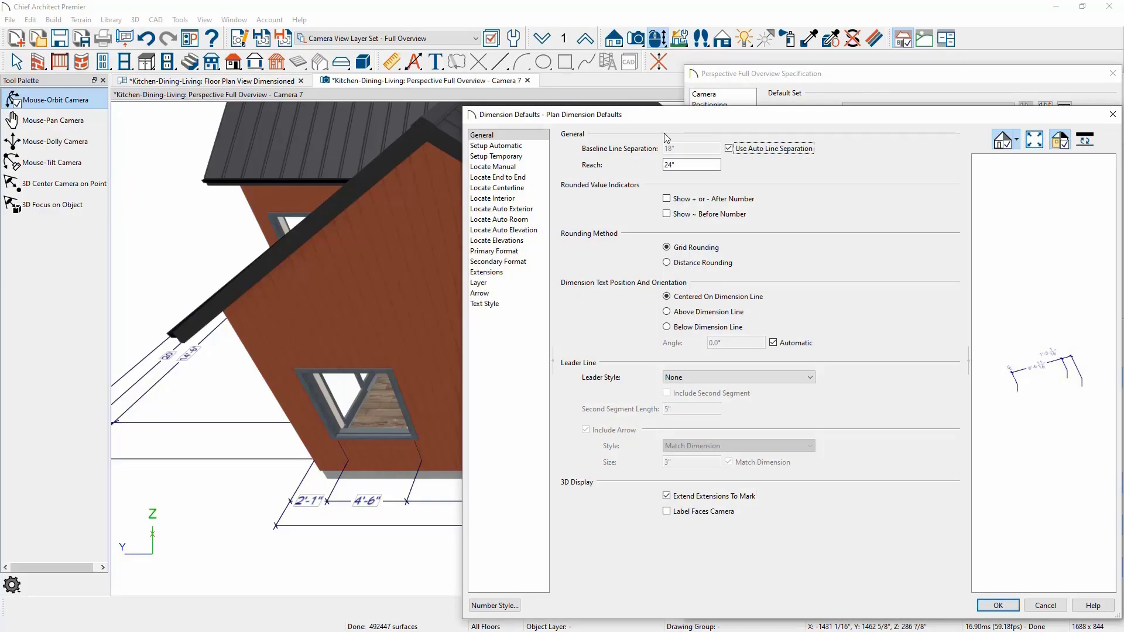
pyautogui.click(525, 150)
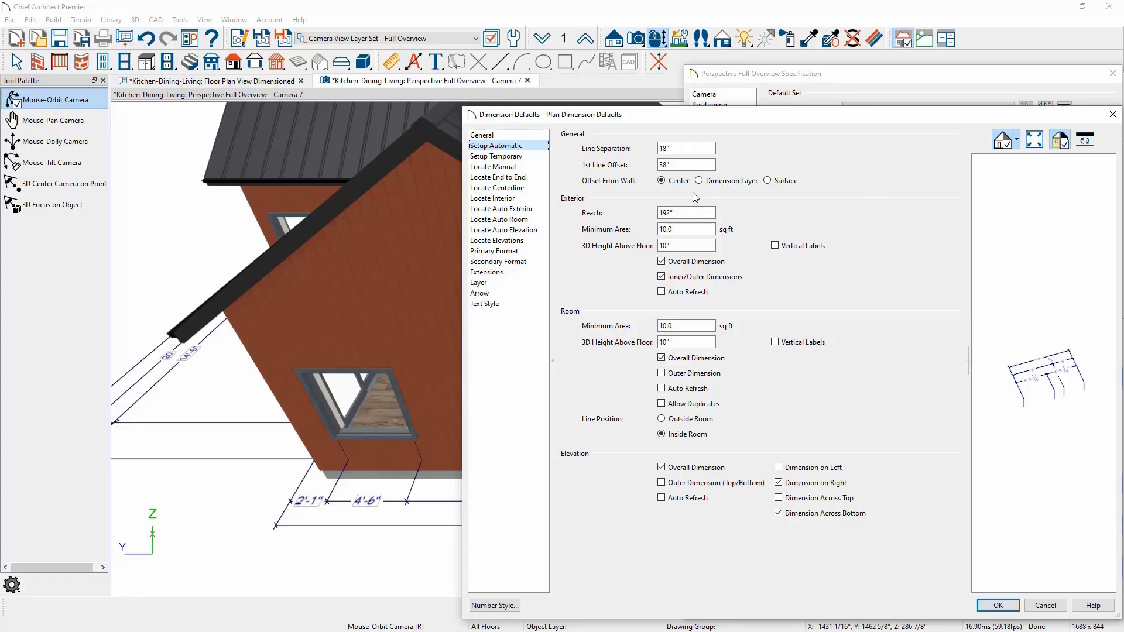
pyautogui.click(777, 249)
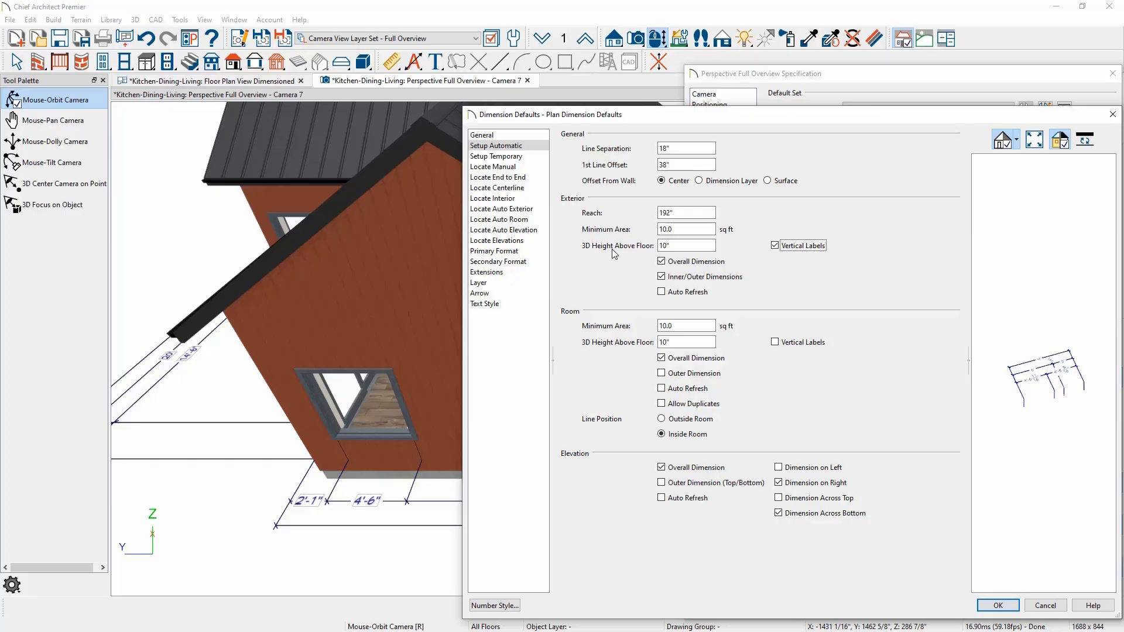
pyautogui.click(668, 249)
pyautogui.moveTo(671, 246); pyautogui.dragTo(638, 247)
pyautogui.write('96')
pyautogui.click(997, 609)
pyautogui.click(996, 607)
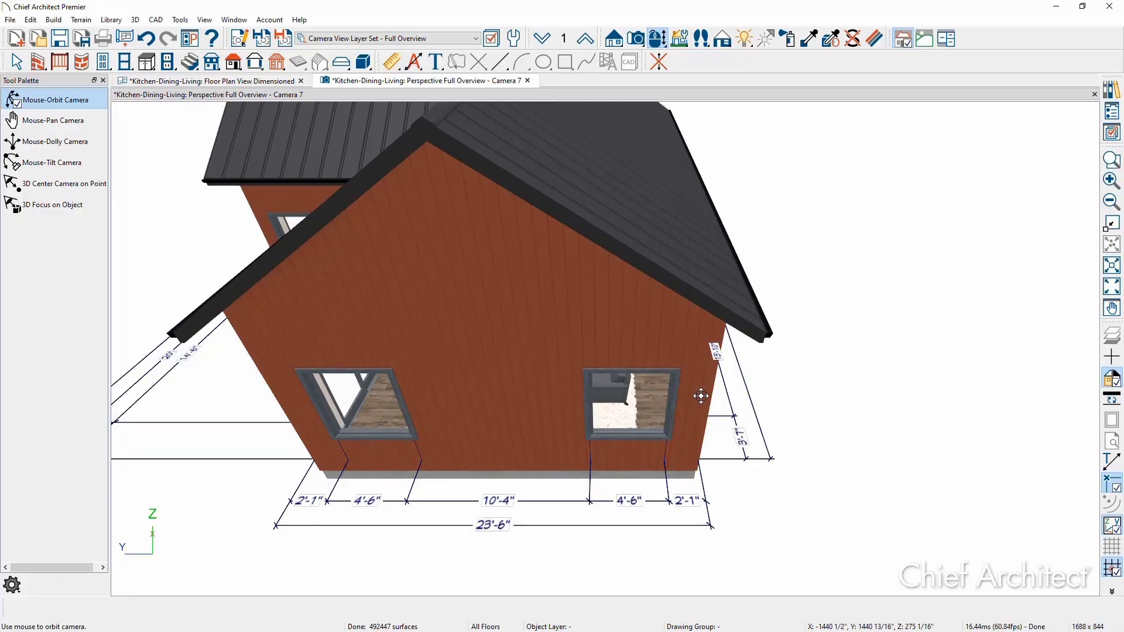
# Regenerate the automatic exterior dimensions in the perspective view and inspect their raised position on the gable wall
pyautogui.click(417, 66)
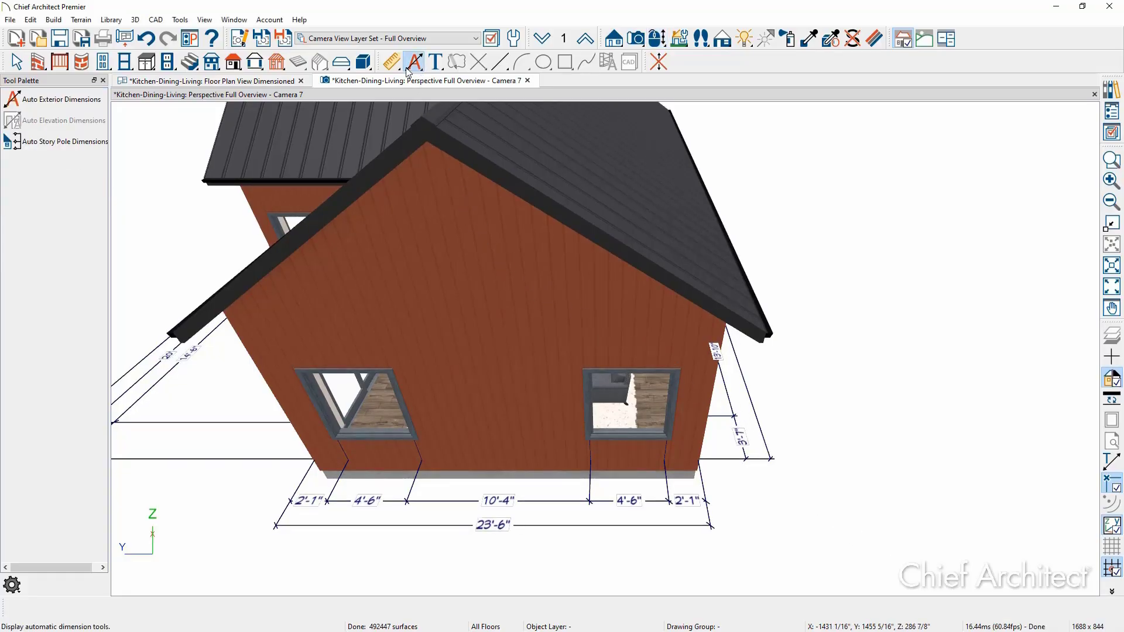
pyautogui.click(94, 104)
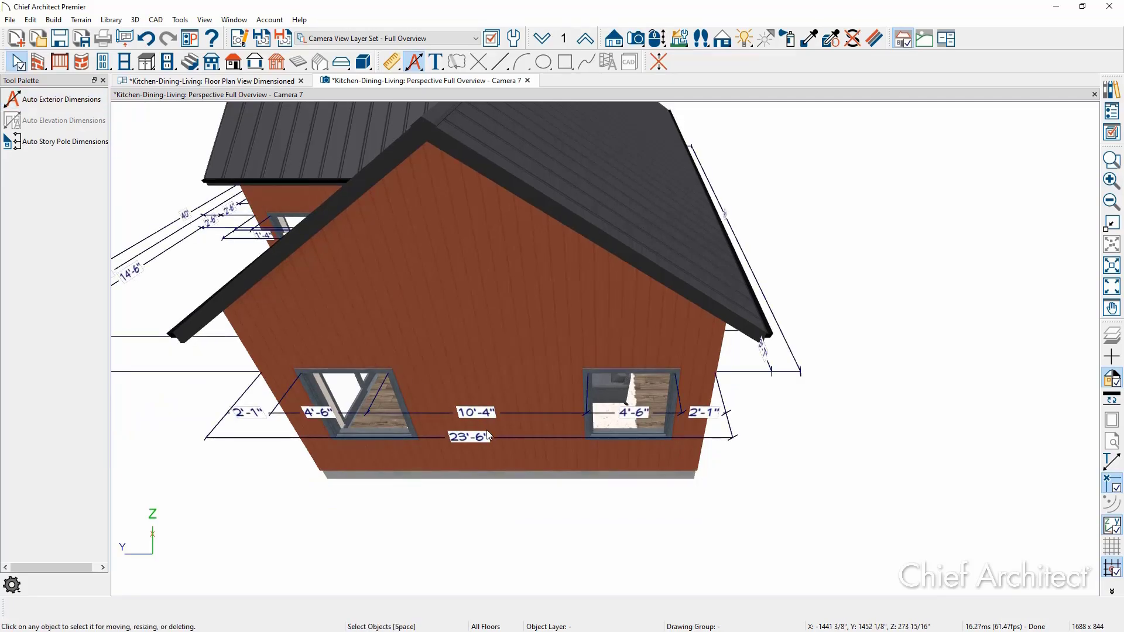
pyautogui.press('r')
pyautogui.moveTo(481, 431)
pyautogui.mouseDown()
pyautogui.moveTo(484, 345)
pyautogui.moveTo(477, 420)
pyautogui.mouseUp()
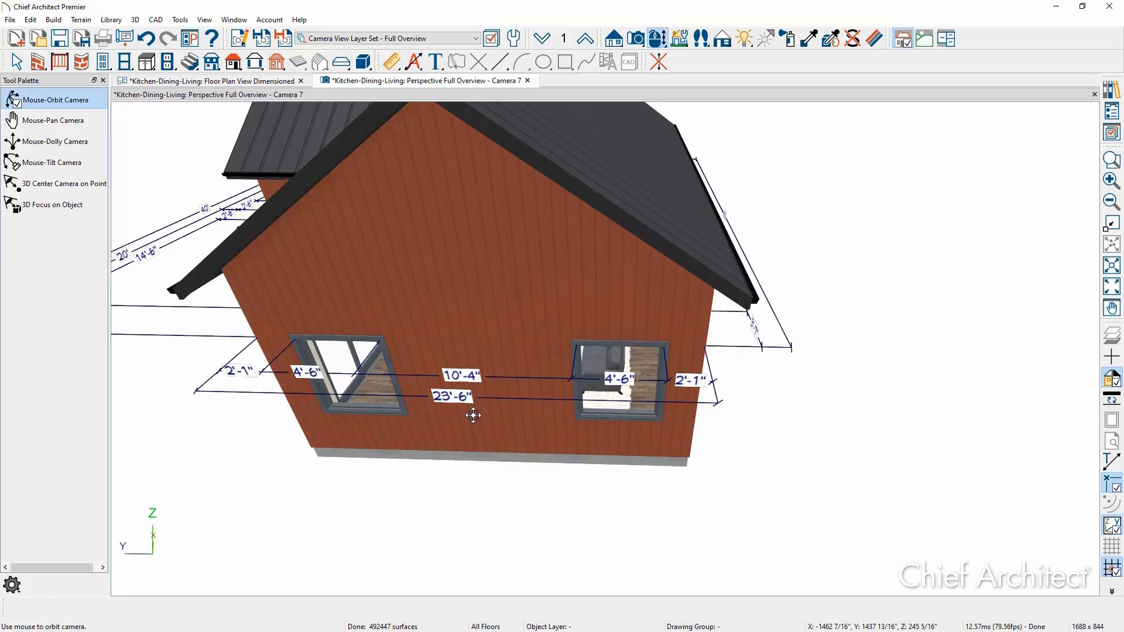
# Slide and rotate the label of the gable wall's overall 23'-6" dimension, and lower its dimension line below the windows
pyautogui.scroll(3, 477, 421)
pyautogui.press('space')
pyautogui.click(465, 393)
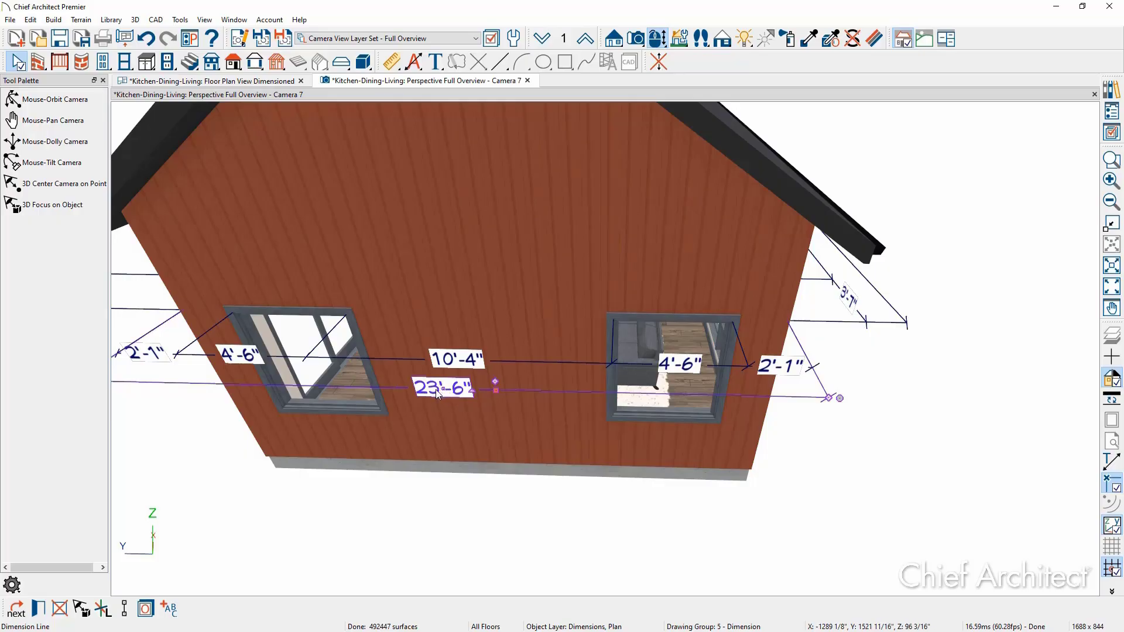
pyautogui.moveTo(448, 388); pyautogui.dragTo(557, 386)
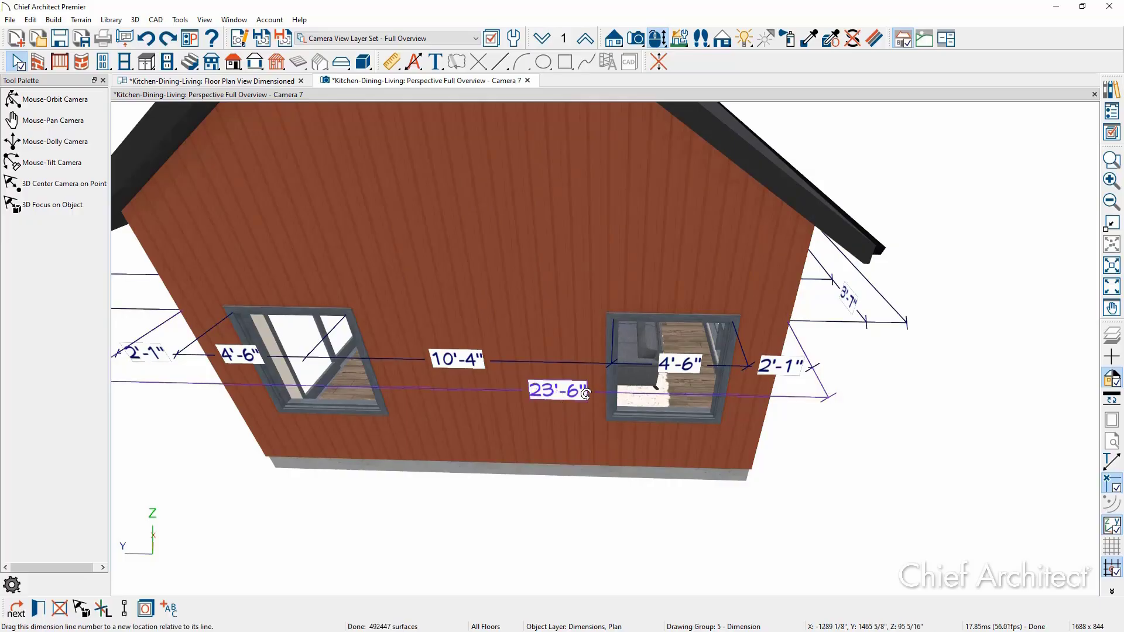
pyautogui.moveTo(587, 390); pyautogui.dragTo(556, 345)
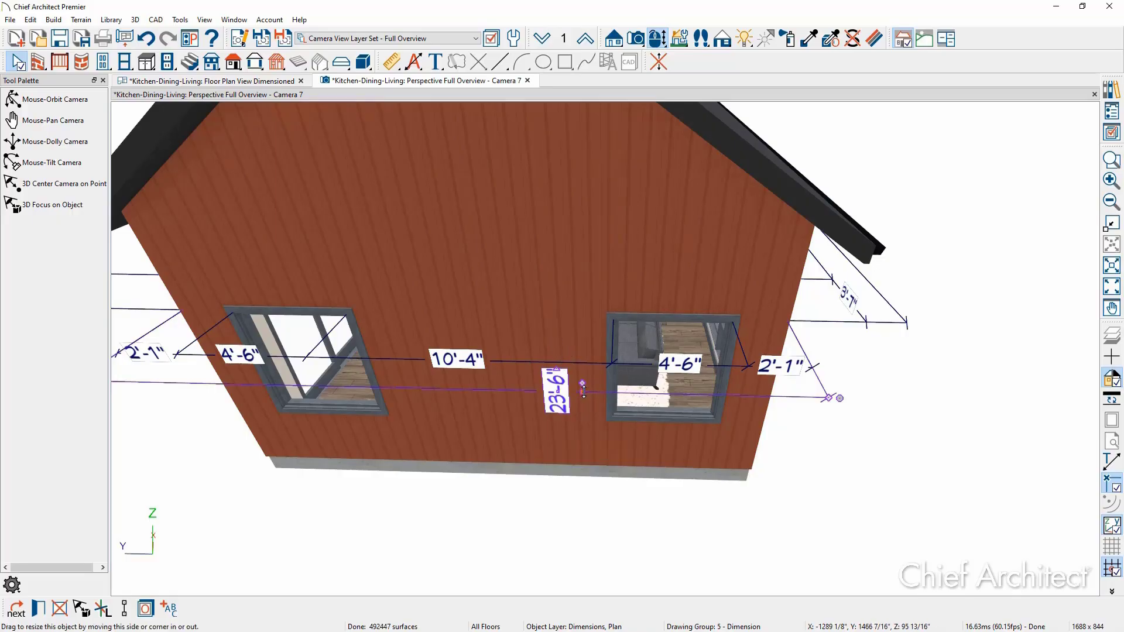
pyautogui.moveTo(583, 391); pyautogui.dragTo(580, 442)
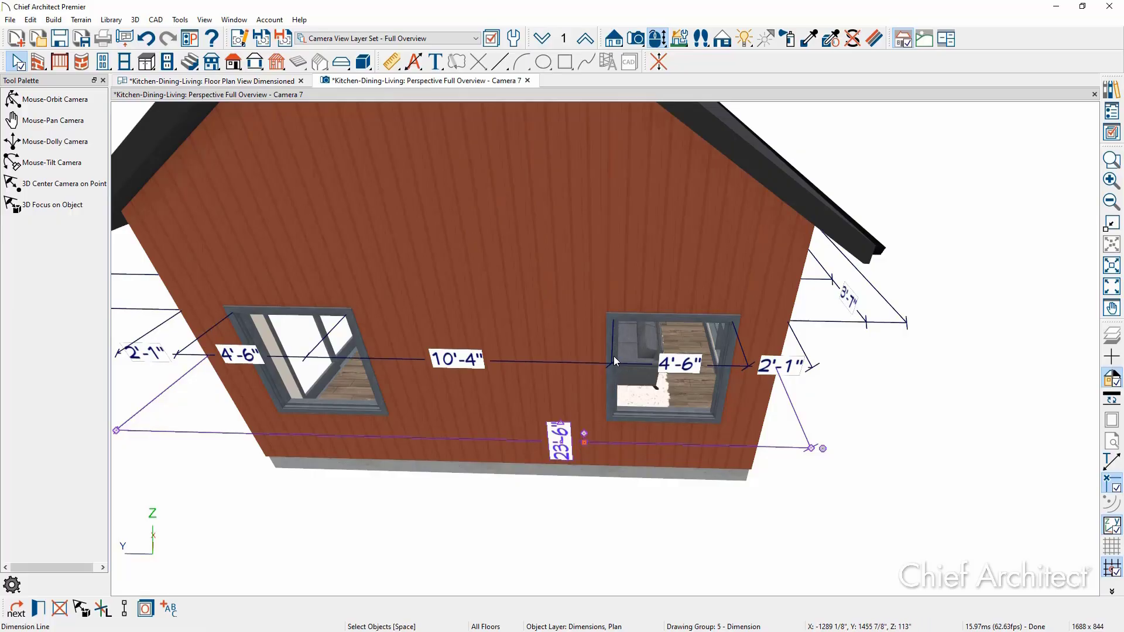
# Remove the extension line at the right window's left edge from the openings dimension line and add it back
pyautogui.click(578, 363)
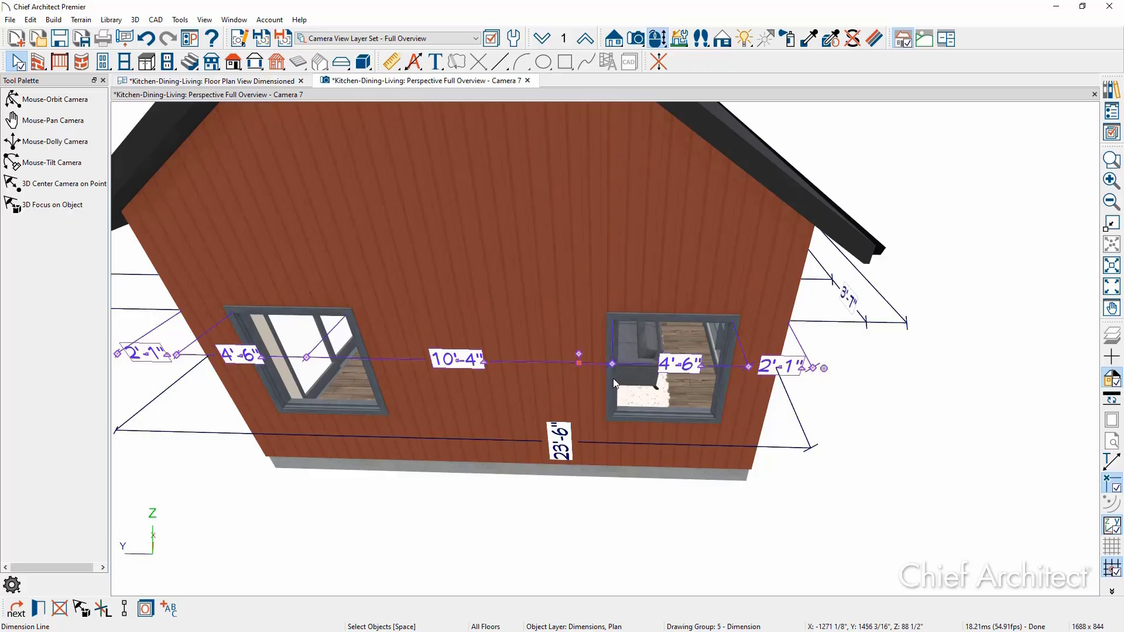
pyautogui.moveTo(611, 365); pyautogui.dragTo(954, 480)
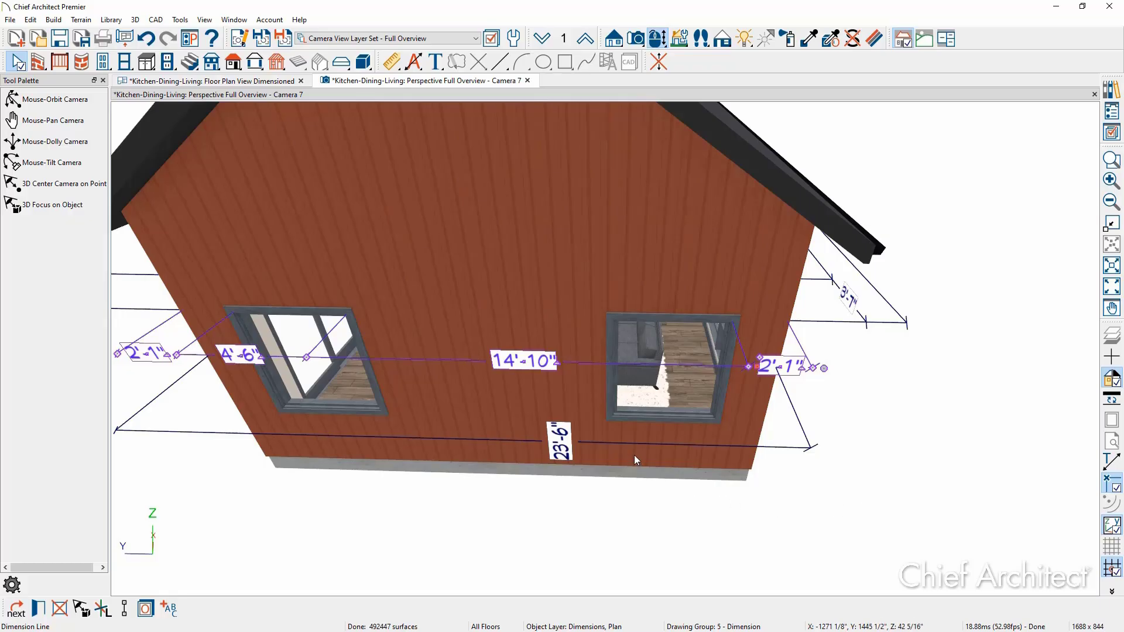
pyautogui.click(593, 363)
pyautogui.moveTo(597, 356); pyautogui.dragTo(612, 320)
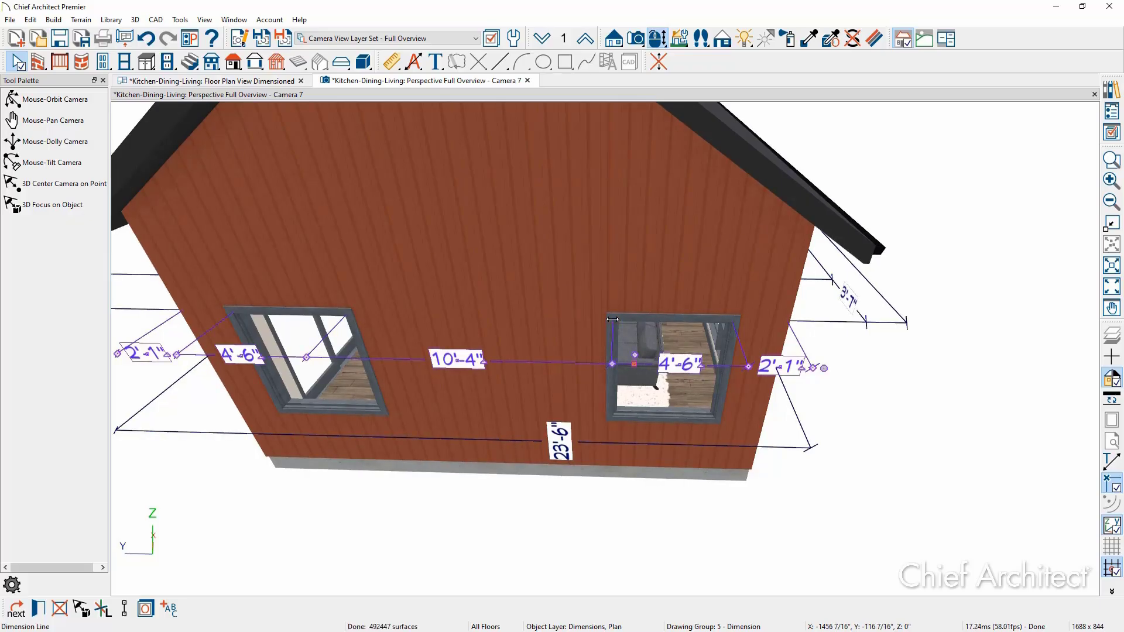
pyautogui.press('Escape')
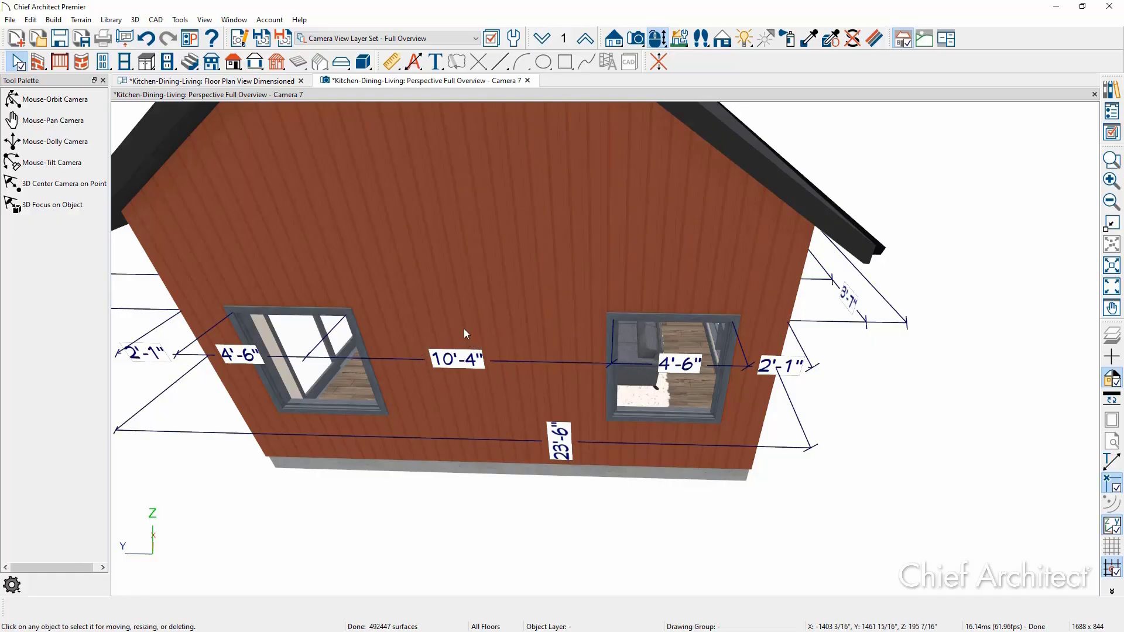
# In the view's Plan Dimension Defaults, set the text style source to Use Custom Text Style and make the text Transparent
pyautogui.click(241, 44)
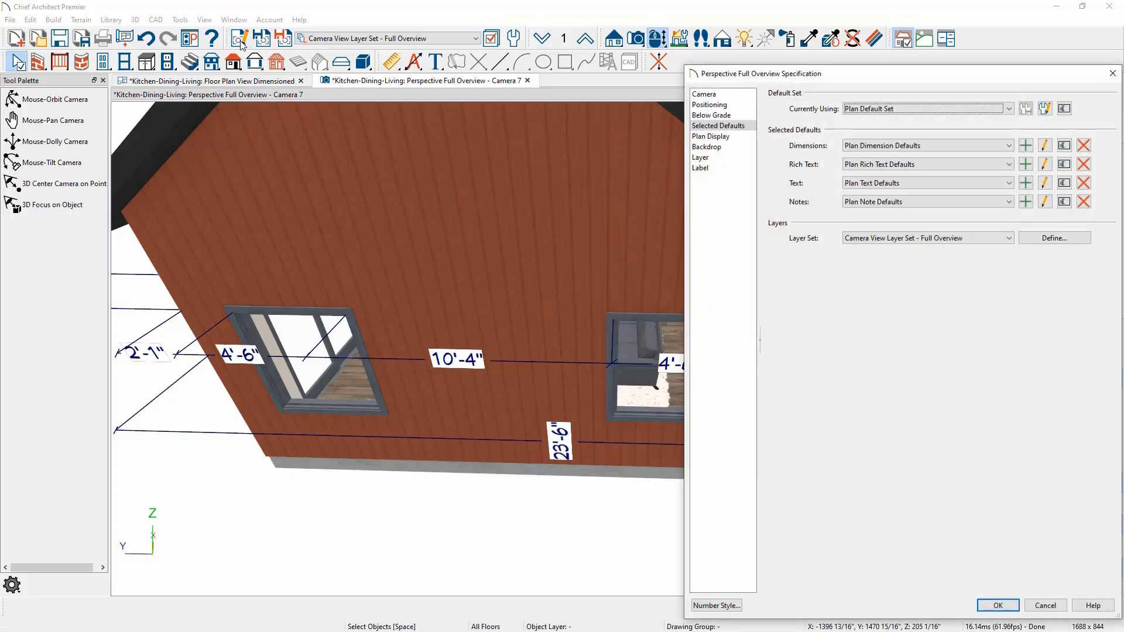
pyautogui.click(1045, 146)
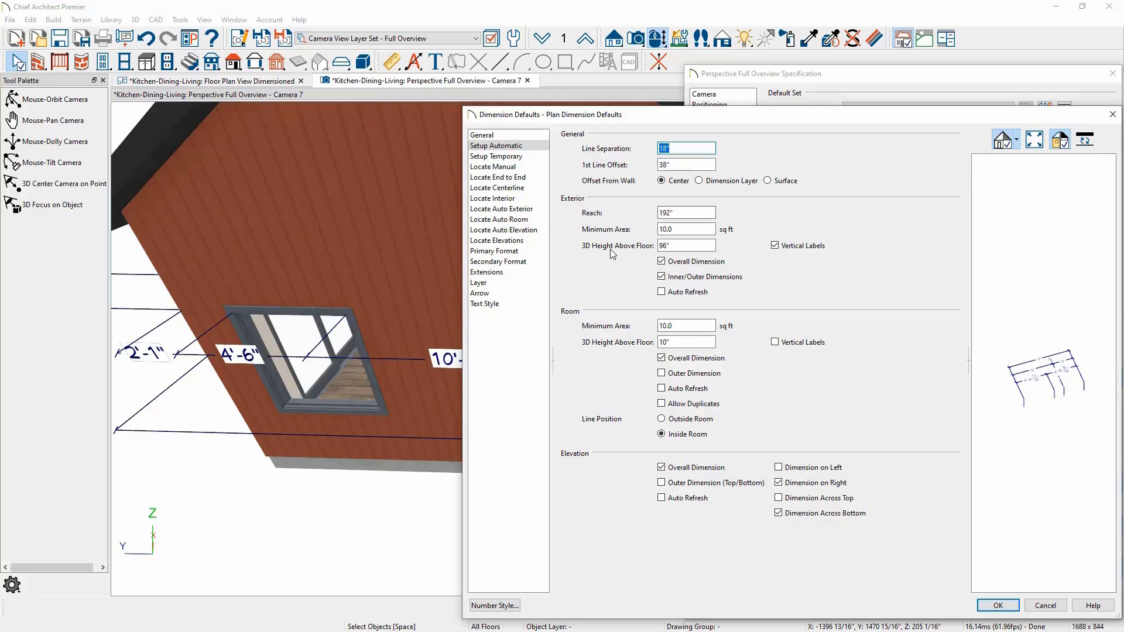
pyautogui.click(517, 304)
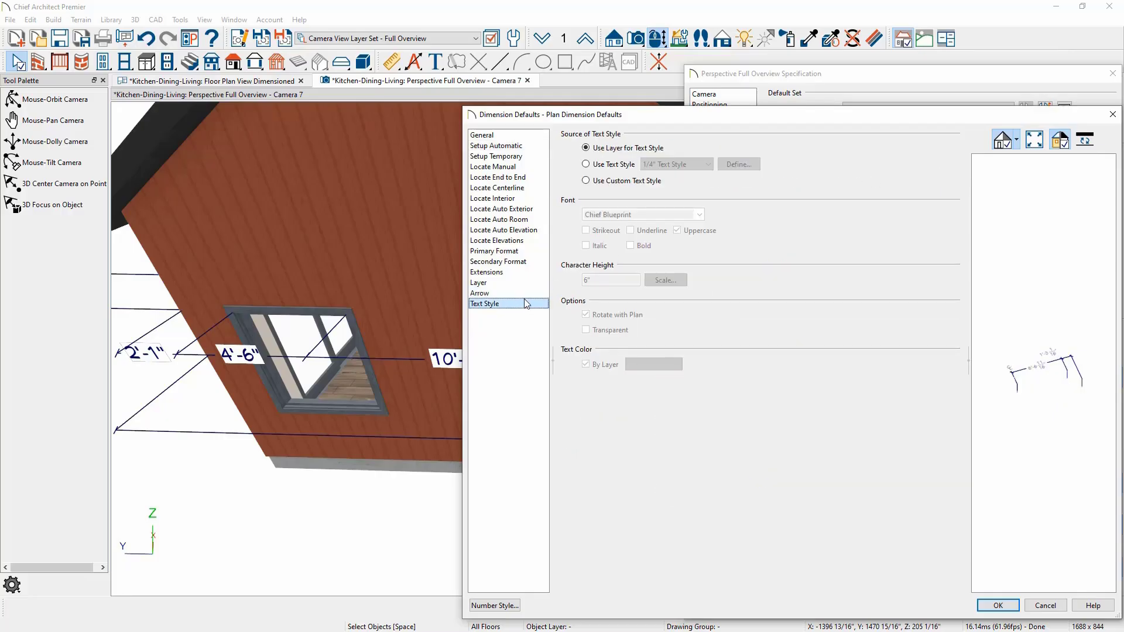
pyautogui.click(638, 183)
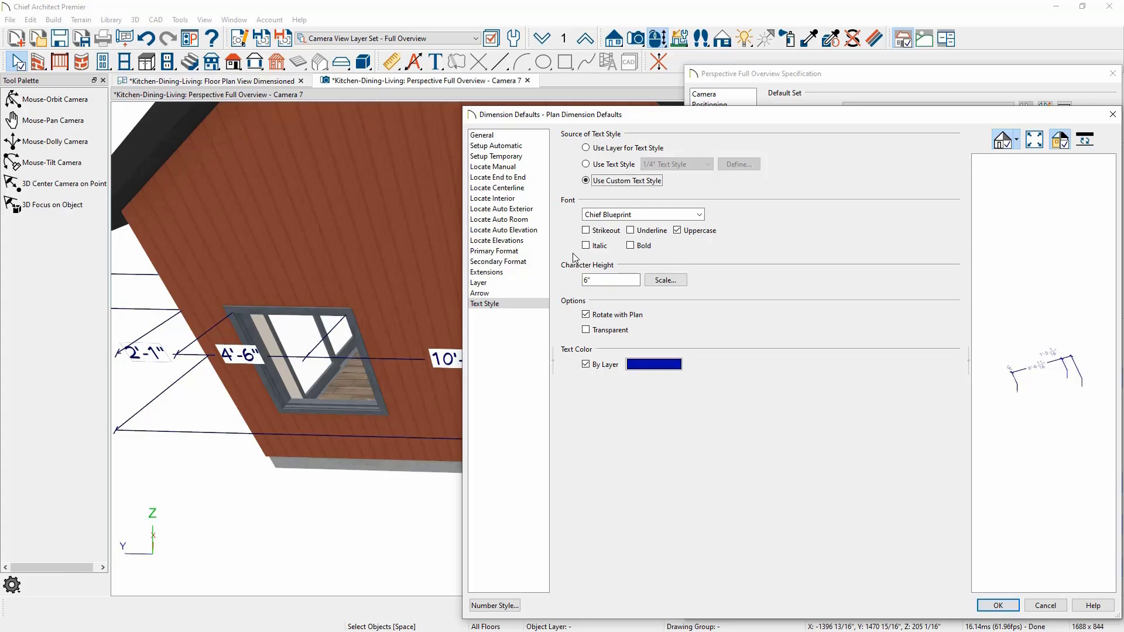
pyautogui.click(587, 330)
pyautogui.click(1001, 606)
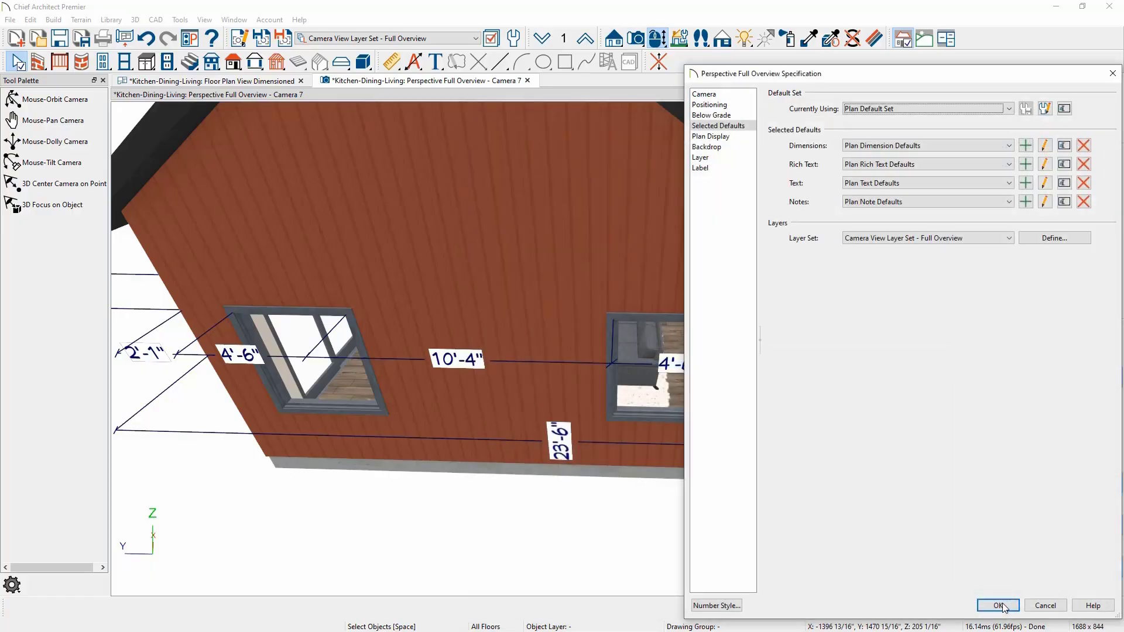
pyautogui.click(999, 605)
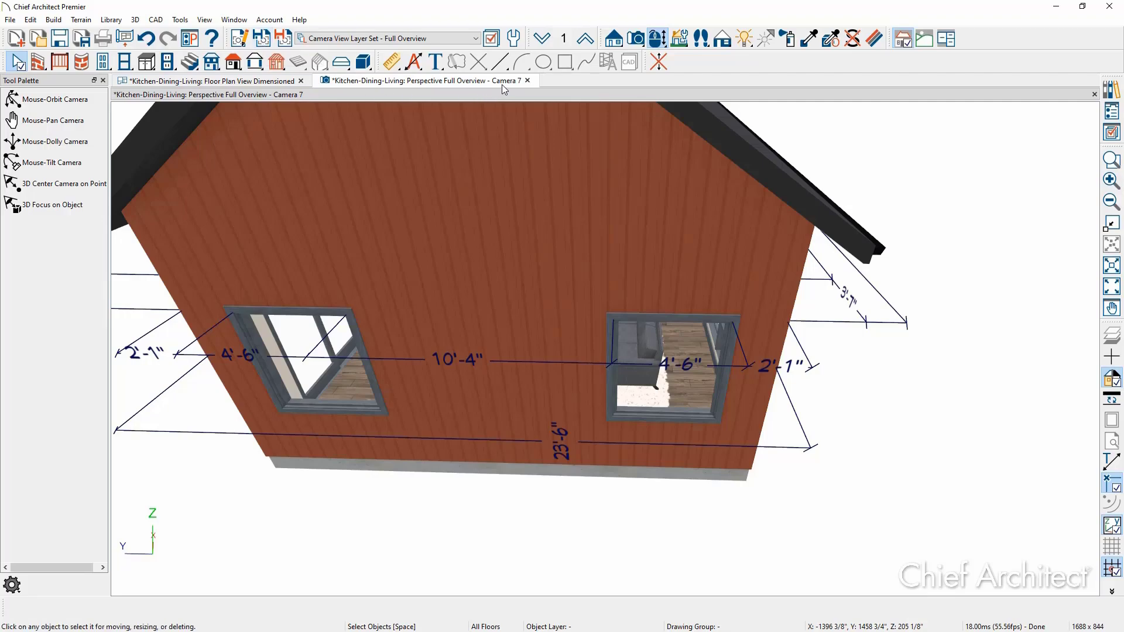
# Save the perspective overview's camera while closing the view, and open the camera from its symbol in the floor plan
pyautogui.click(528, 81)
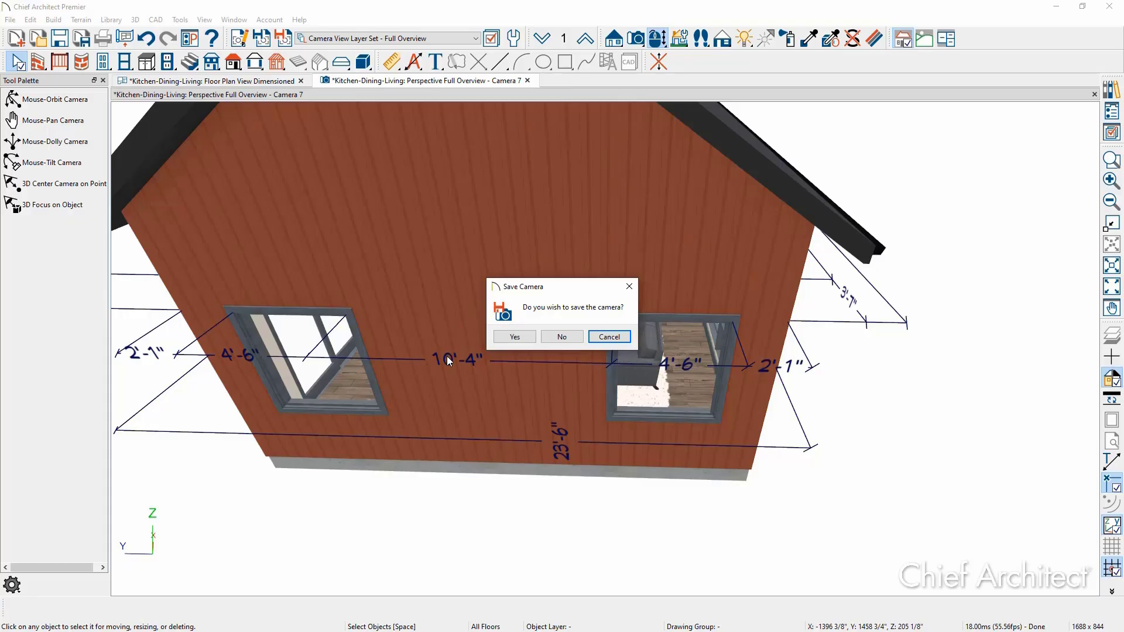
pyautogui.click(514, 337)
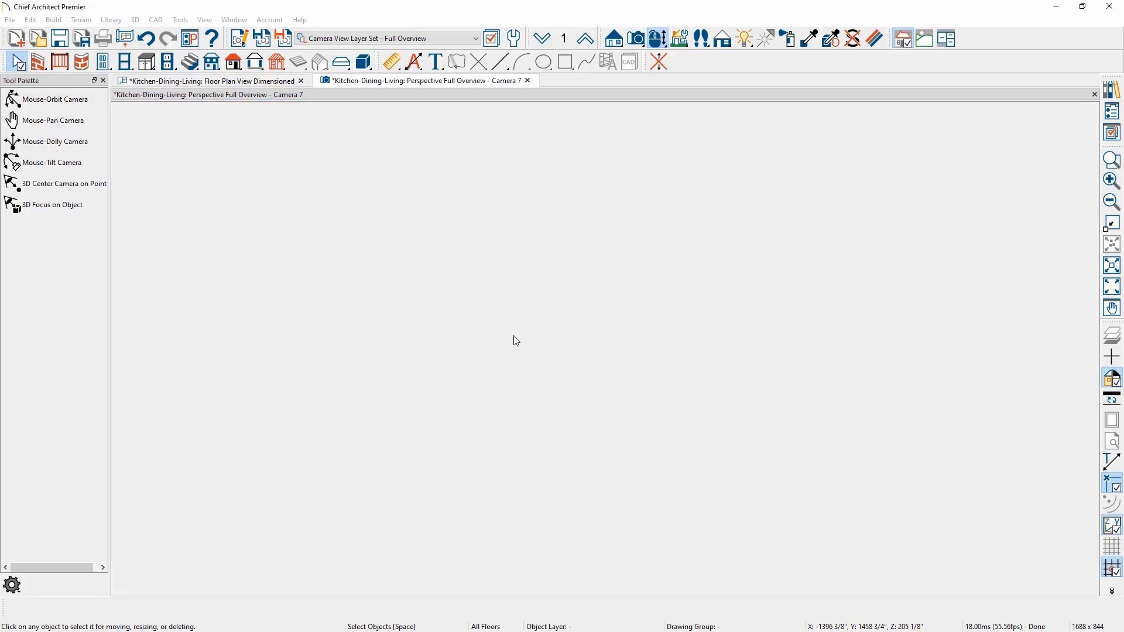
pyautogui.press('space')
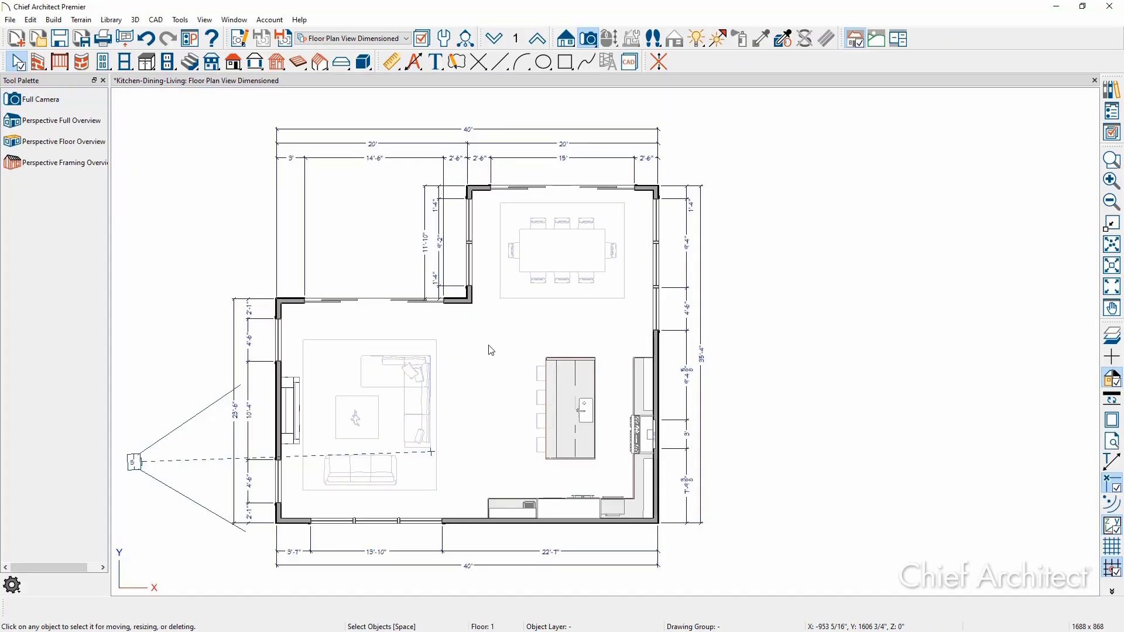
pyautogui.click(134, 463)
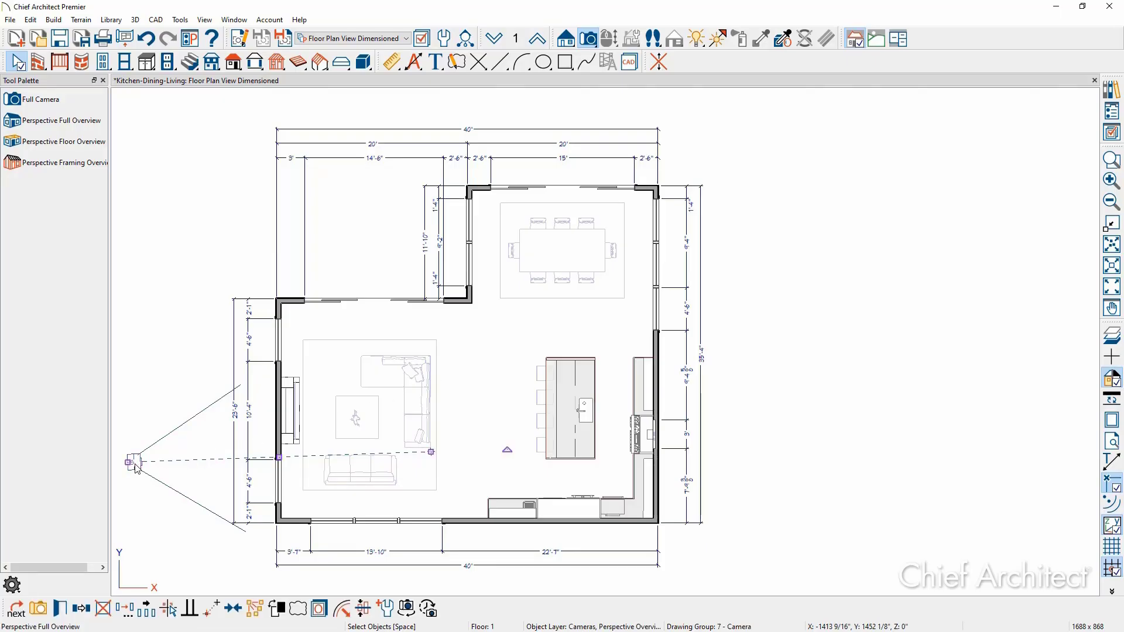
pyautogui.doubleClick(135, 465)
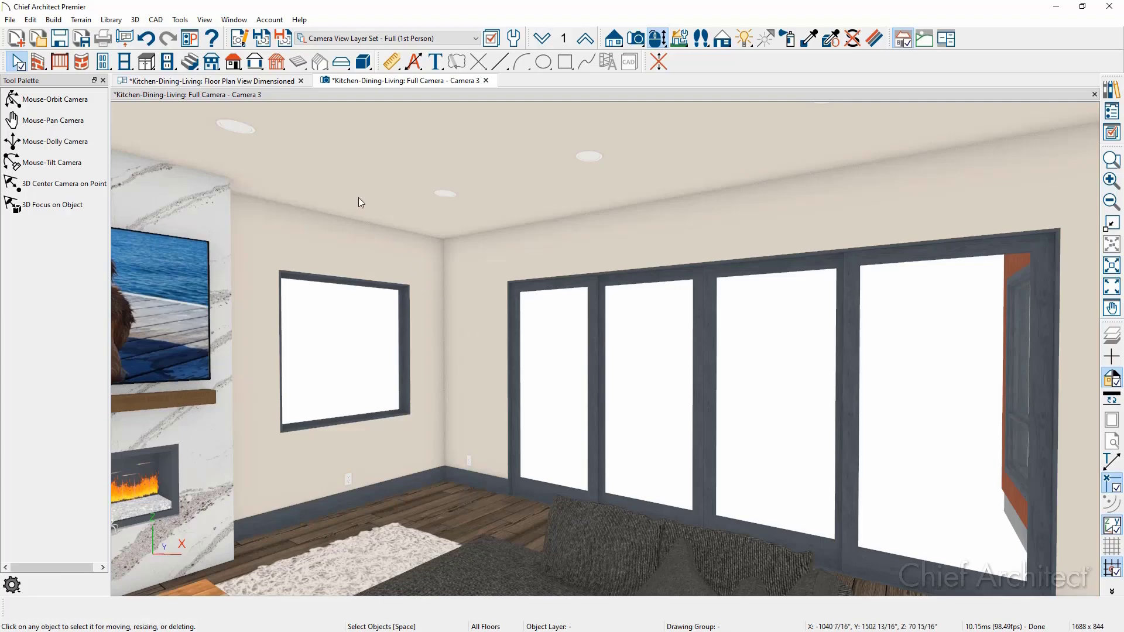
# Turn on Temporary Dimensions in the interior camera view and set the sliding door's distance from the wall corner to 30"
pyautogui.click(202, 20)
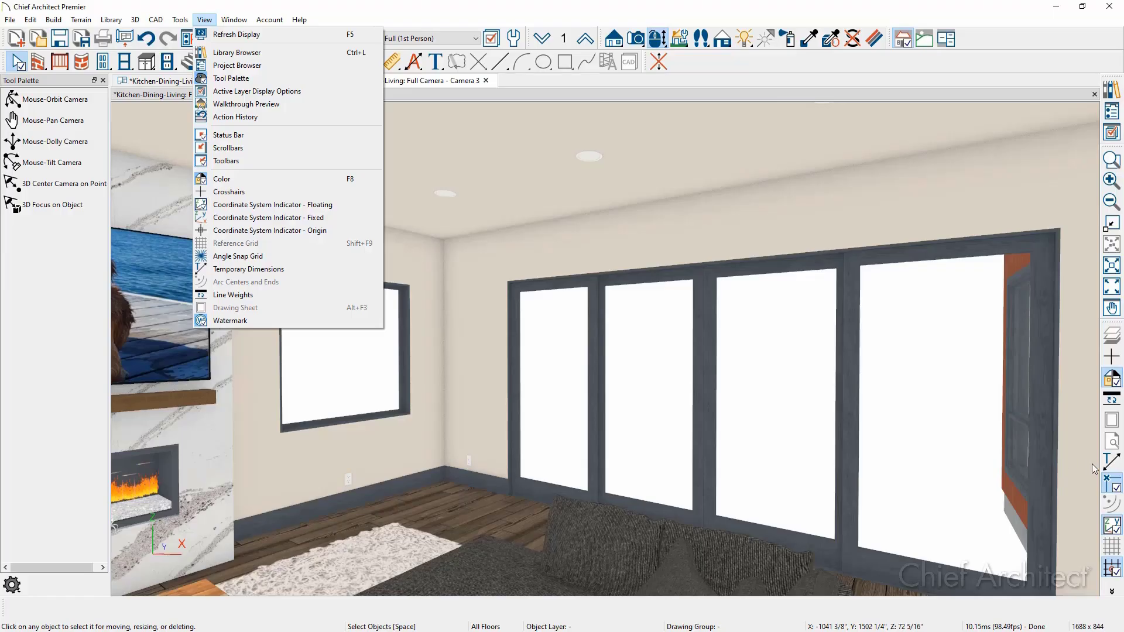
pyautogui.click(1109, 463)
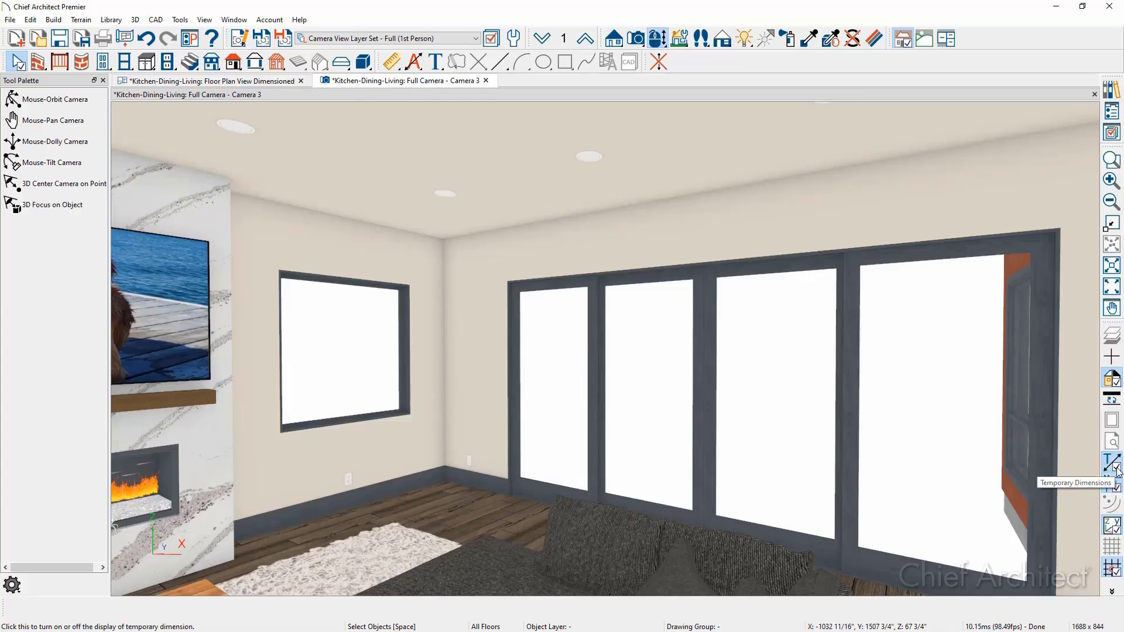
pyautogui.click(538, 370)
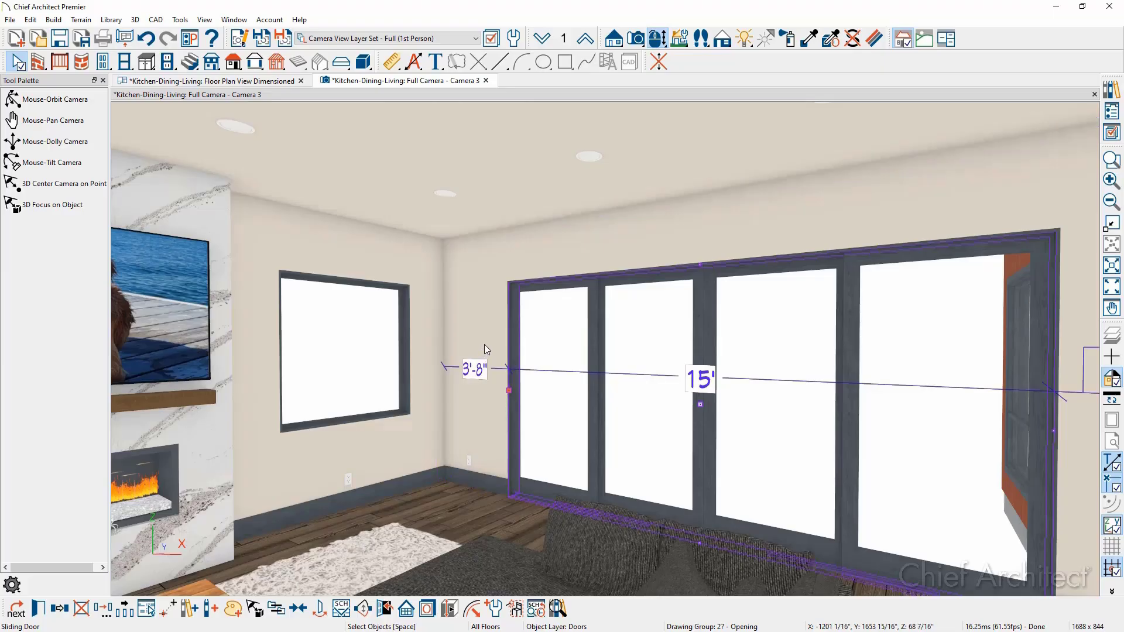
pyautogui.click(478, 370)
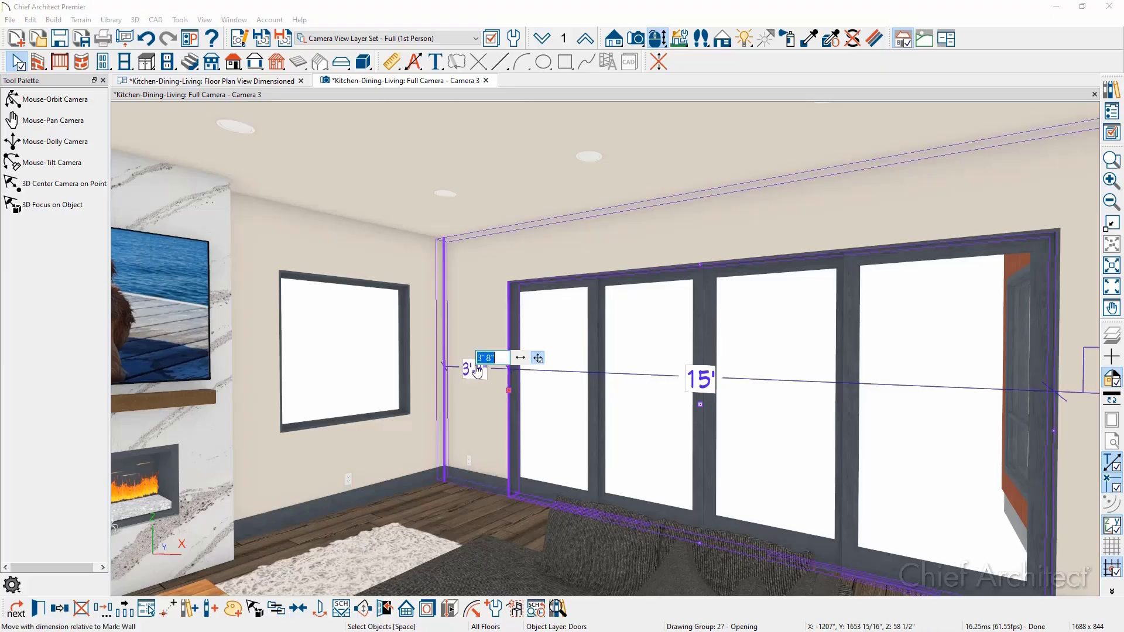
pyautogui.write('30')
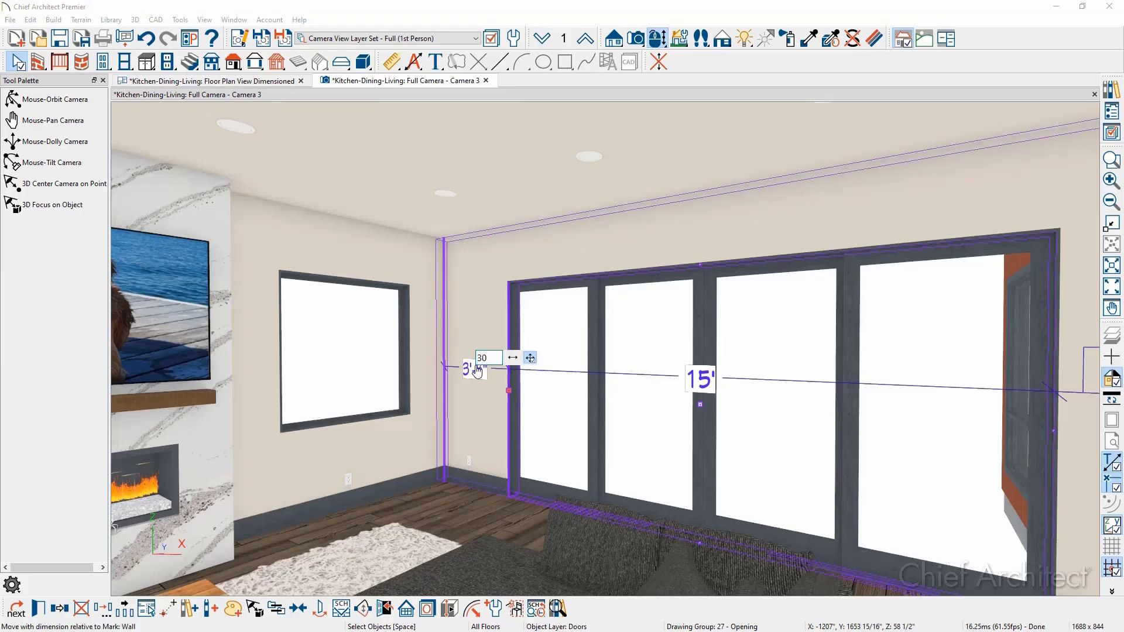
pyautogui.press('Return')
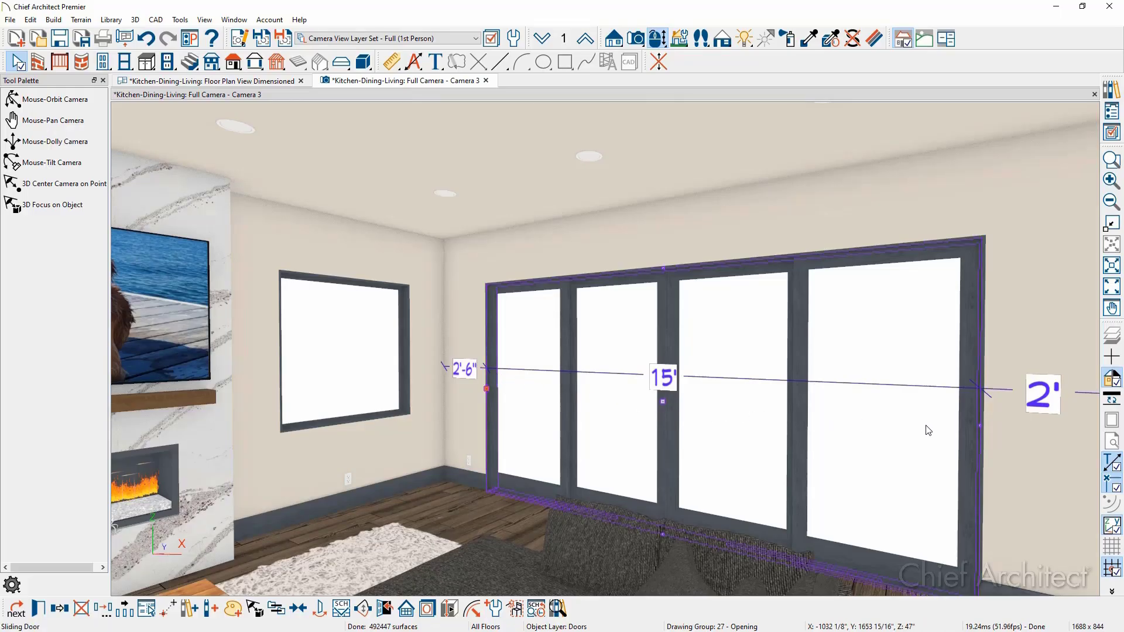
# Resize the sliding door from its far side to a width of 14'-6" using the temporary dimension
pyautogui.press('space')
pyautogui.click(966, 410)
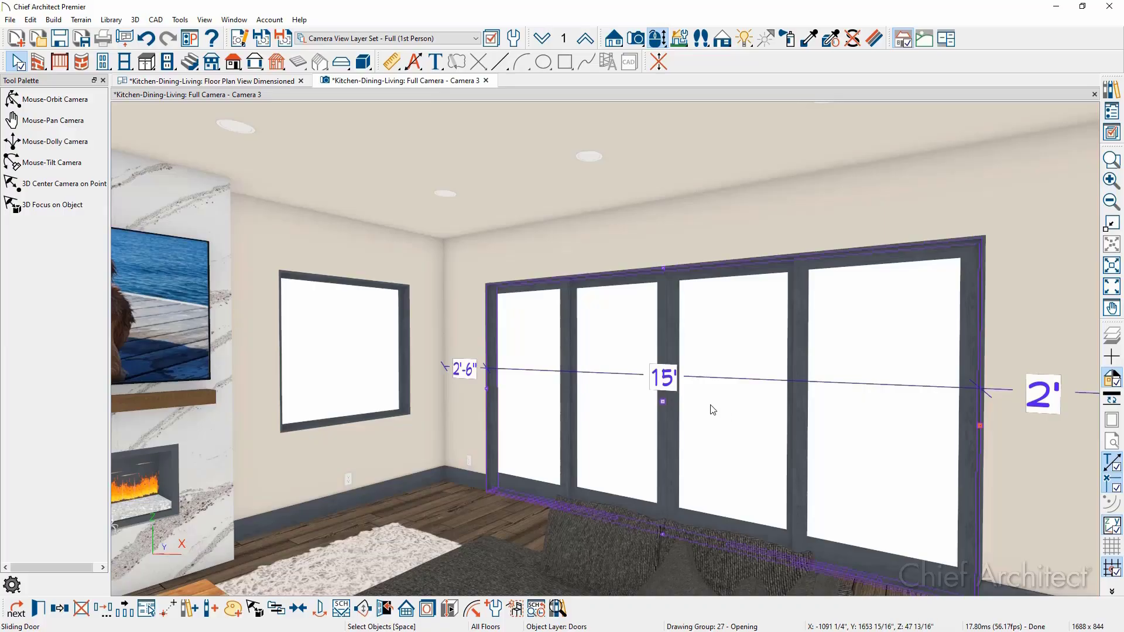
pyautogui.click(674, 394)
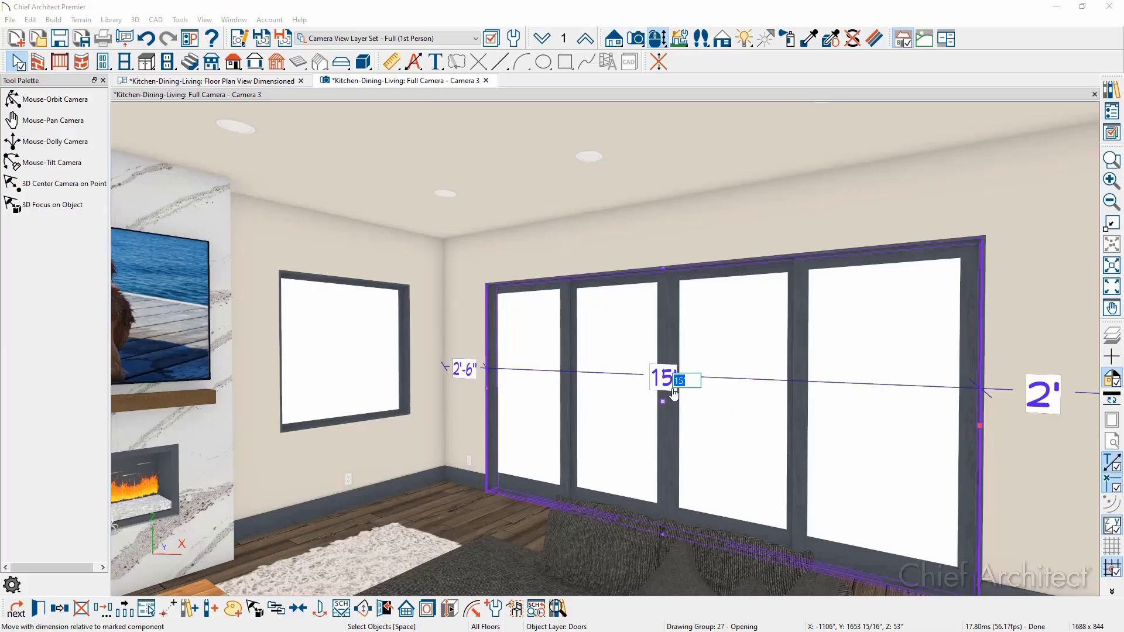
pyautogui.write("14' 6")
pyautogui.press('Return')
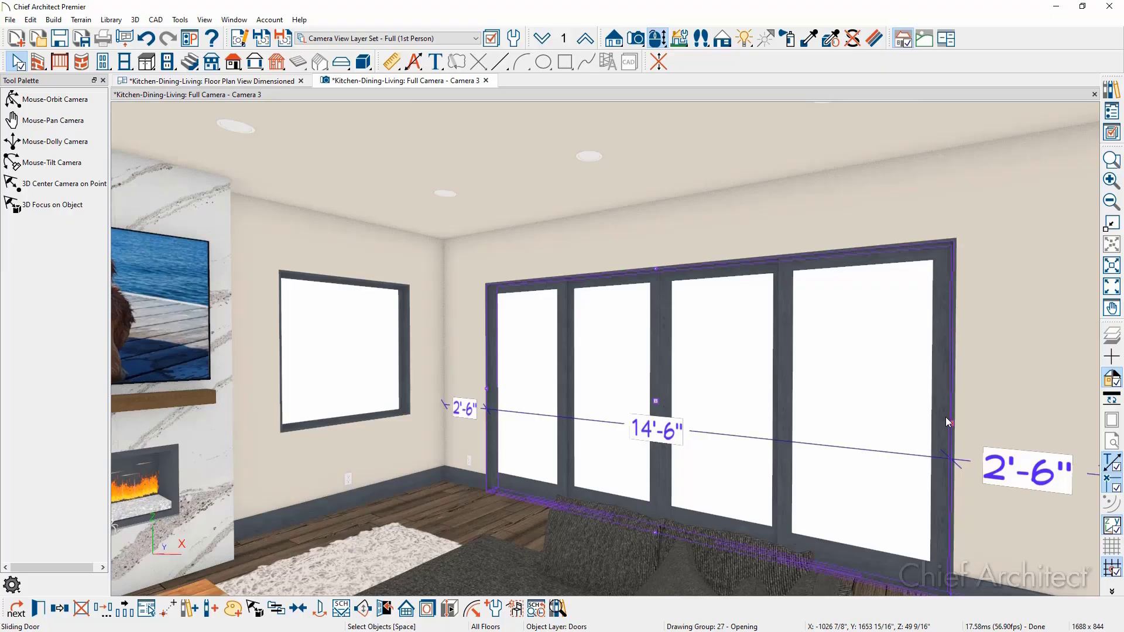
pyautogui.press('Escape')
# Inspect the temporary dimensions of the end base cabinet beside the wine rack, from its top and then its exposed side
pyautogui.press('r')
pyautogui.moveTo(629, 374); pyautogui.dragTo(809, 374)
pyautogui.scroll(4, 835, 368)
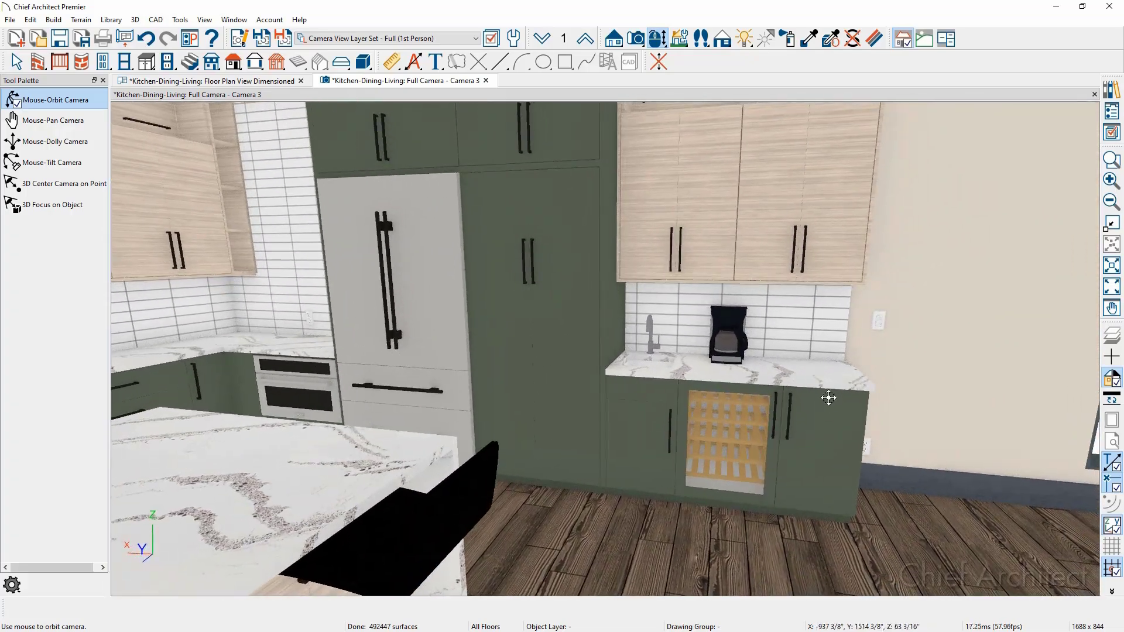
pyautogui.press('space')
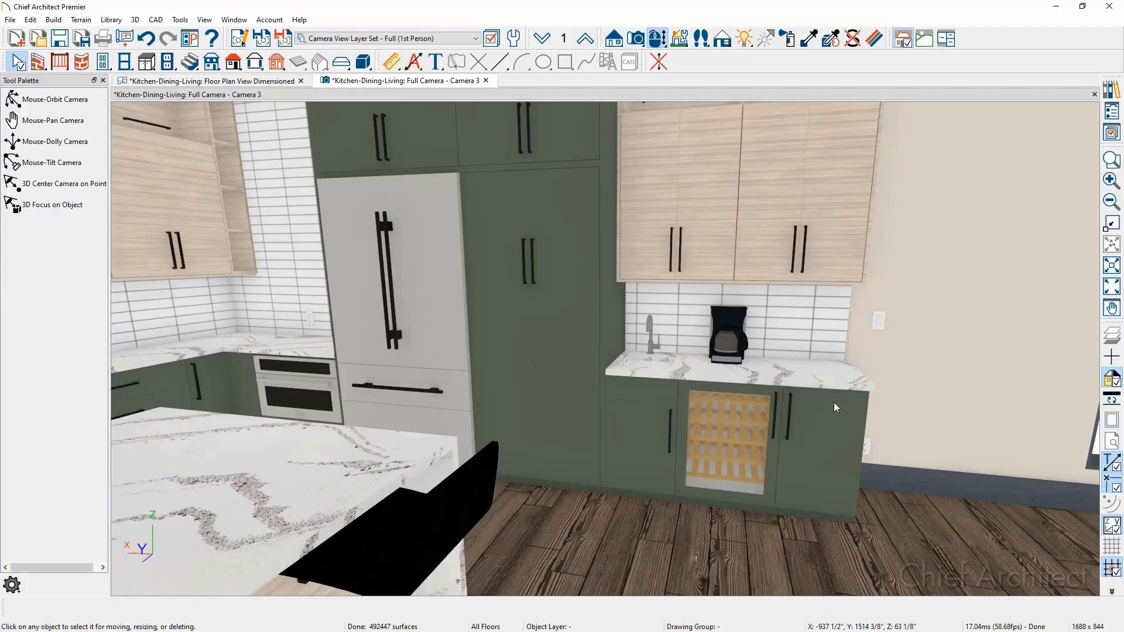
pyautogui.click(834, 404)
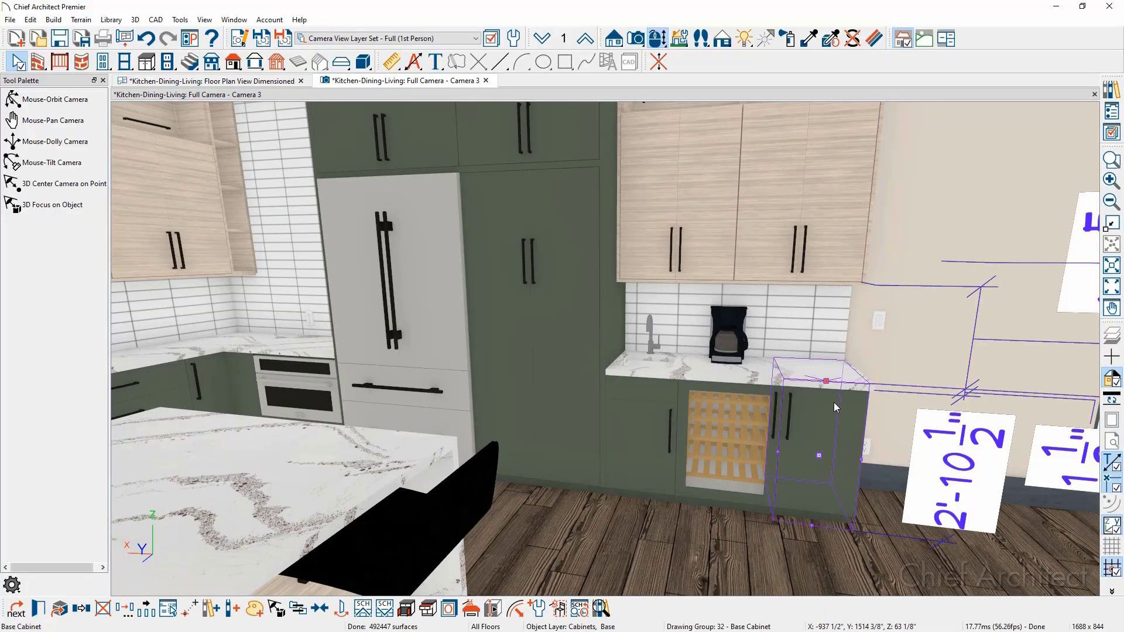
pyautogui.scroll(-3, 830, 398)
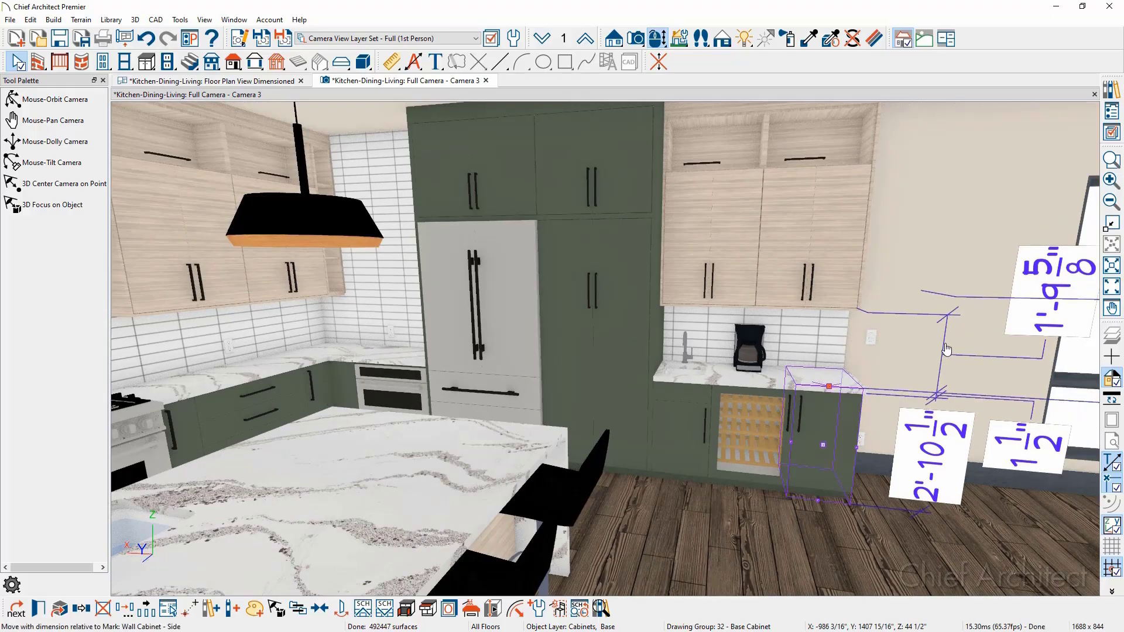
pyautogui.click(853, 422)
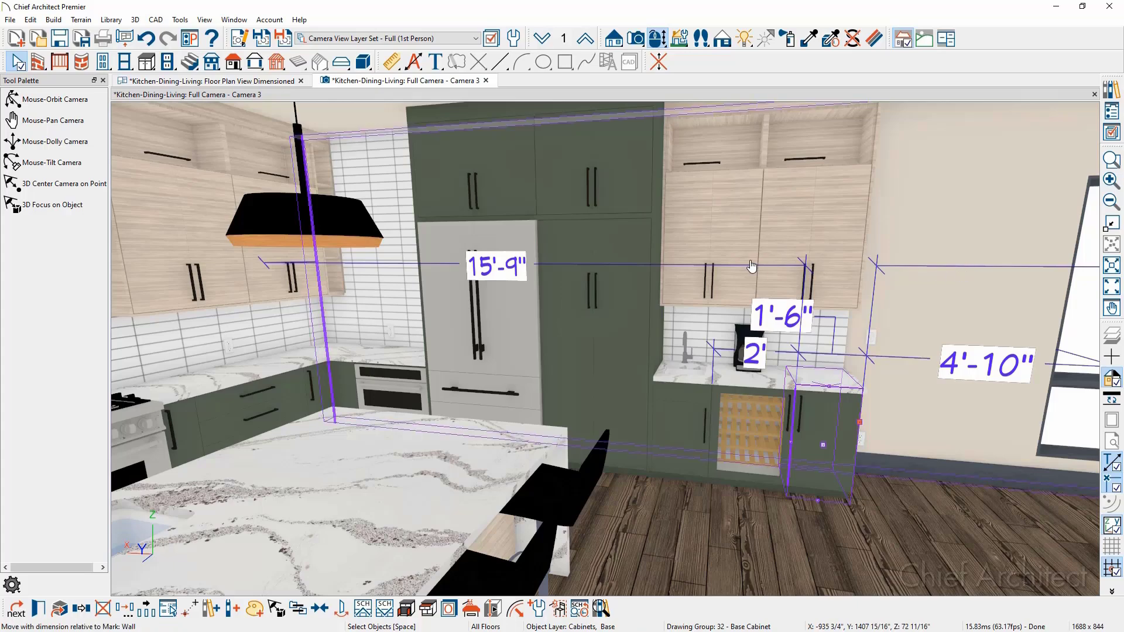
# Choose Kitchen and Bath Dimension Defaults for the camera view and copy it as "Kitchen and Bath Dimension Defaults, 3D"
pyautogui.click(239, 38)
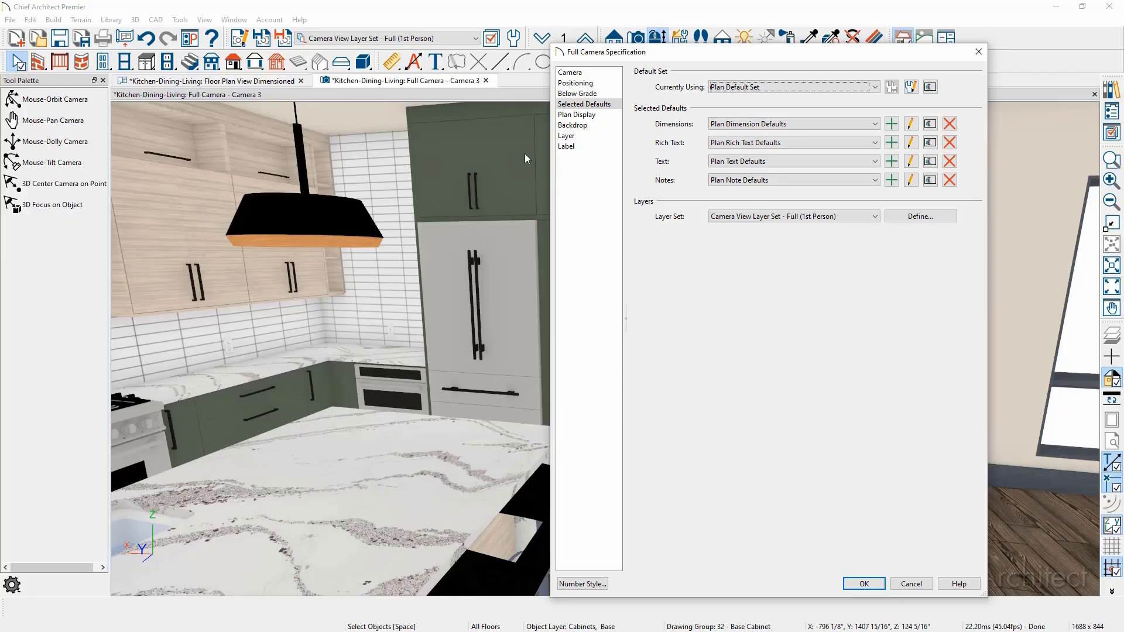
pyautogui.click(787, 128)
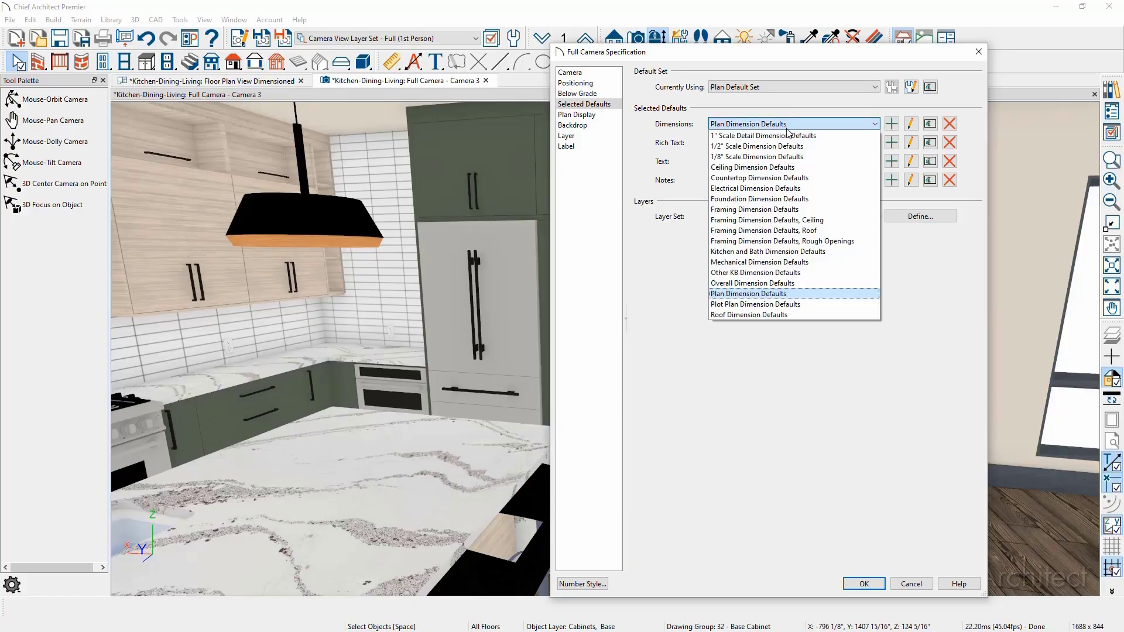
pyautogui.click(797, 253)
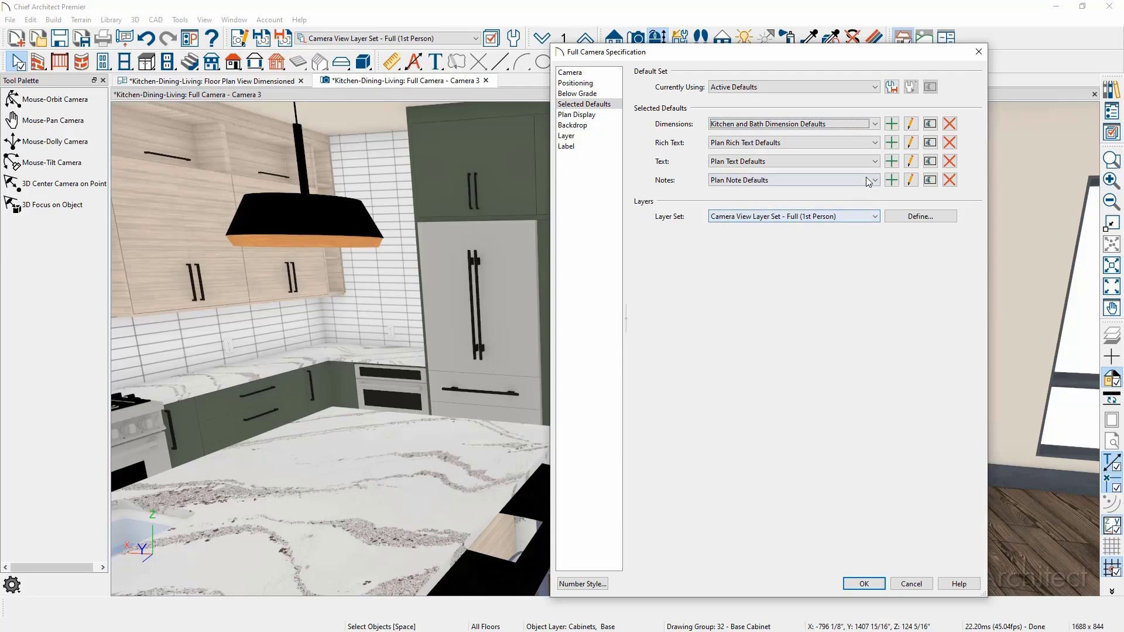
pyautogui.click(893, 125)
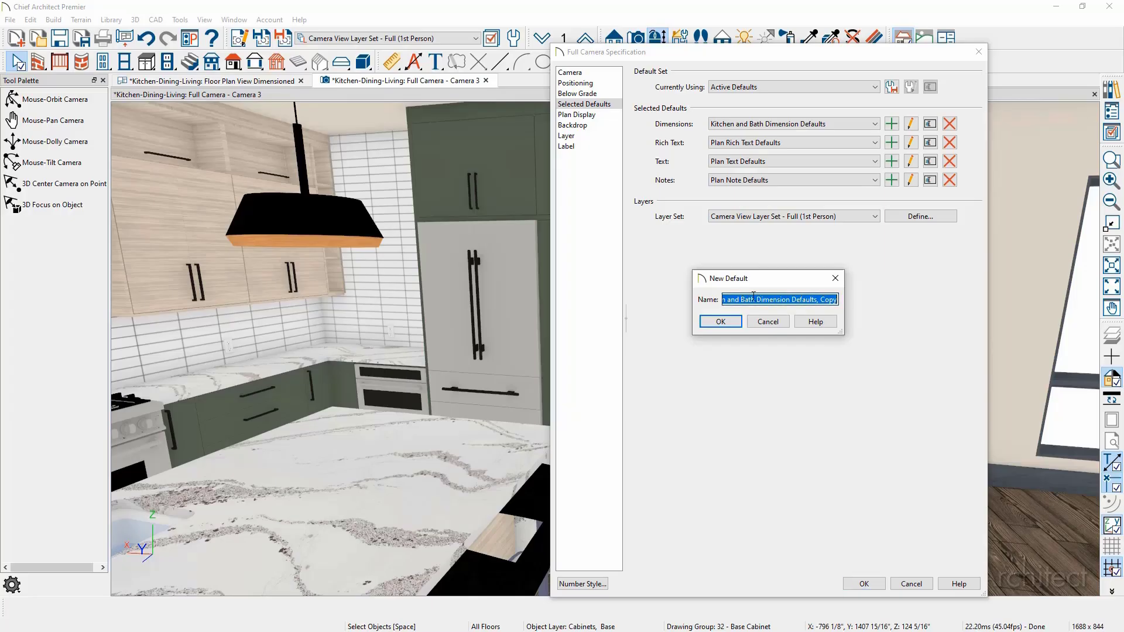
pyautogui.doubleClick(826, 301)
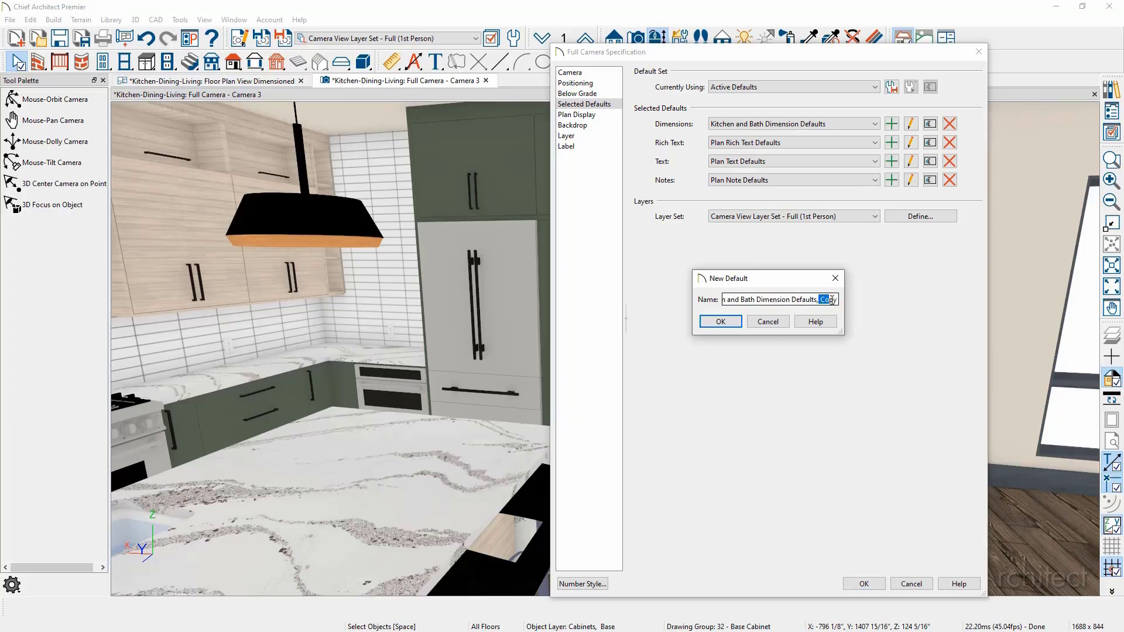
pyautogui.press('BackSpace')
pyautogui.write('3D')
pyautogui.click(738, 322)
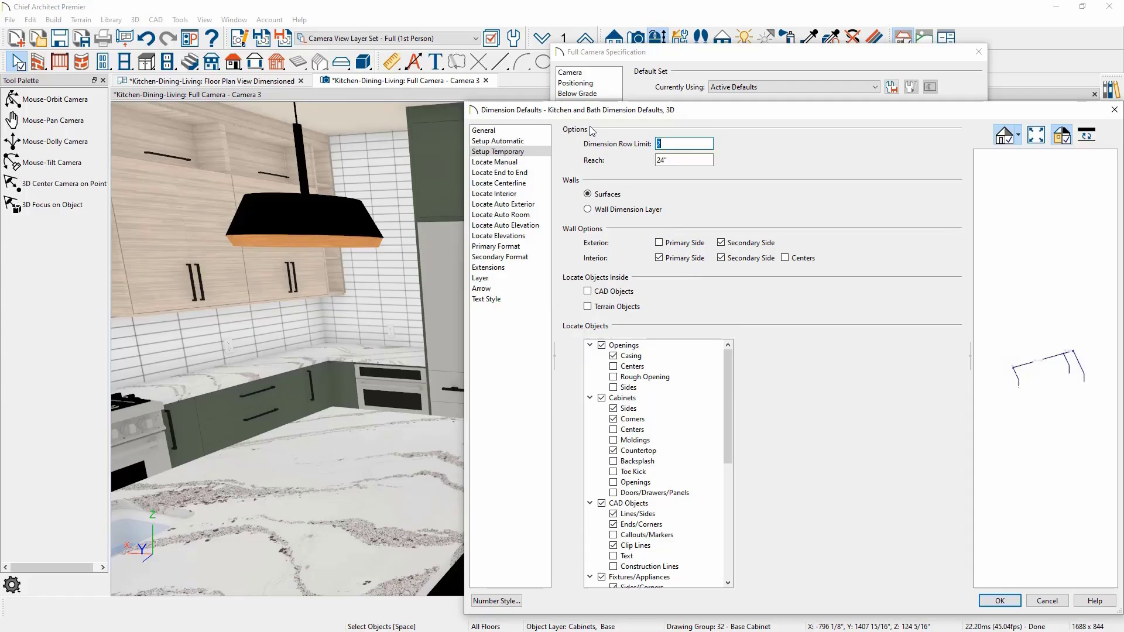
# In the temporary dimension setup, set the Dimension Row Limit to 1 and disable locating openings, cabinet corners, countertops and CAD objects
pyautogui.click(531, 153)
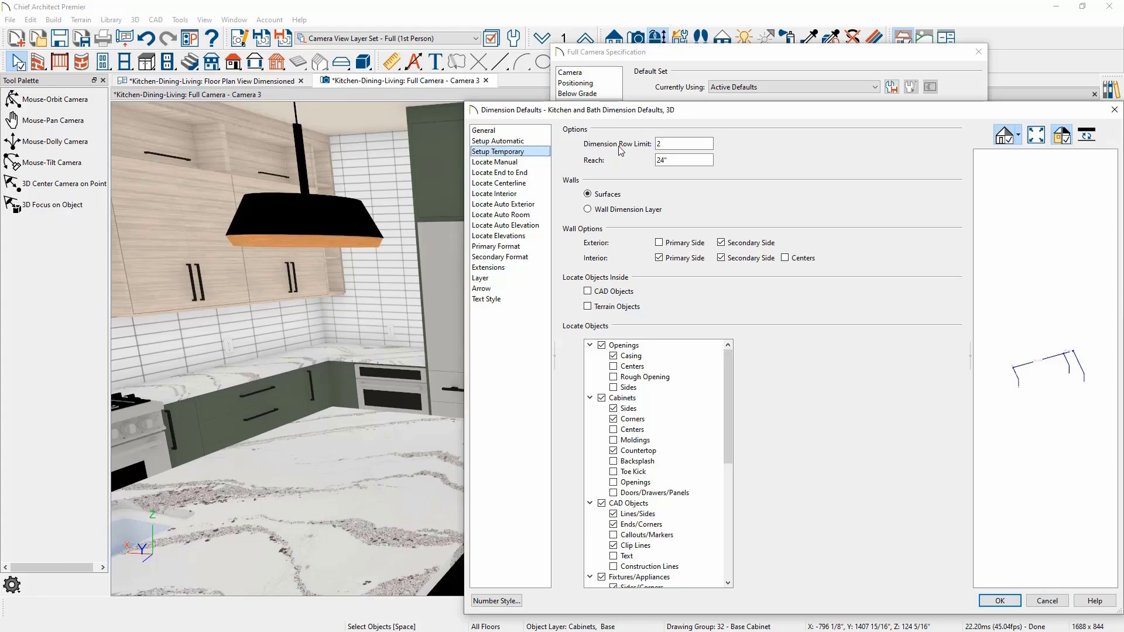
pyautogui.press('Tab')
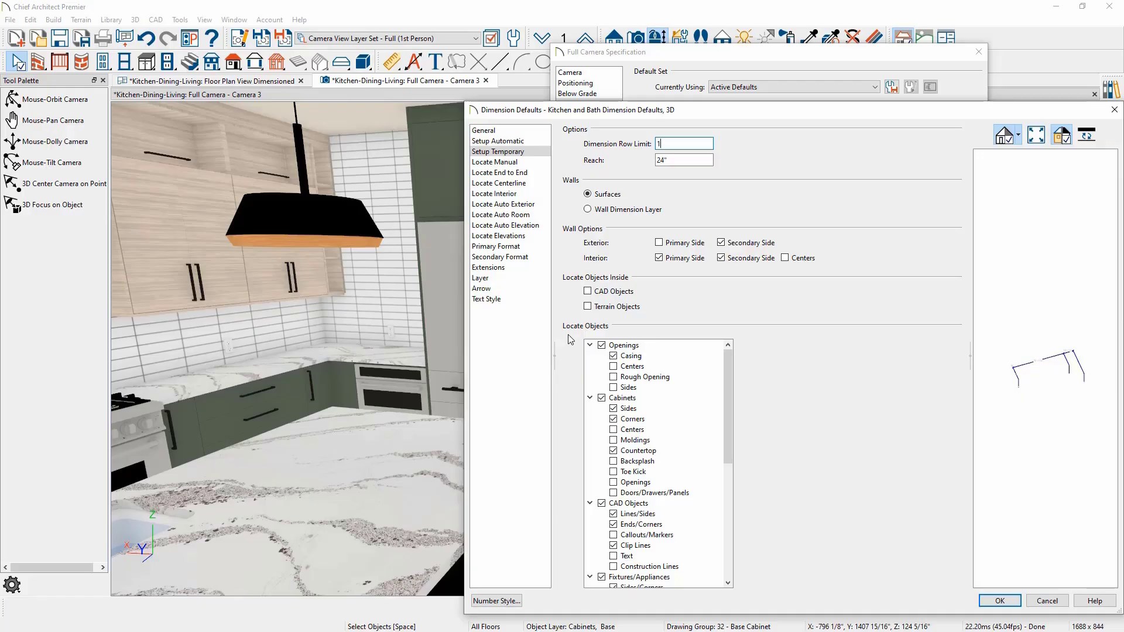
pyautogui.click(602, 346)
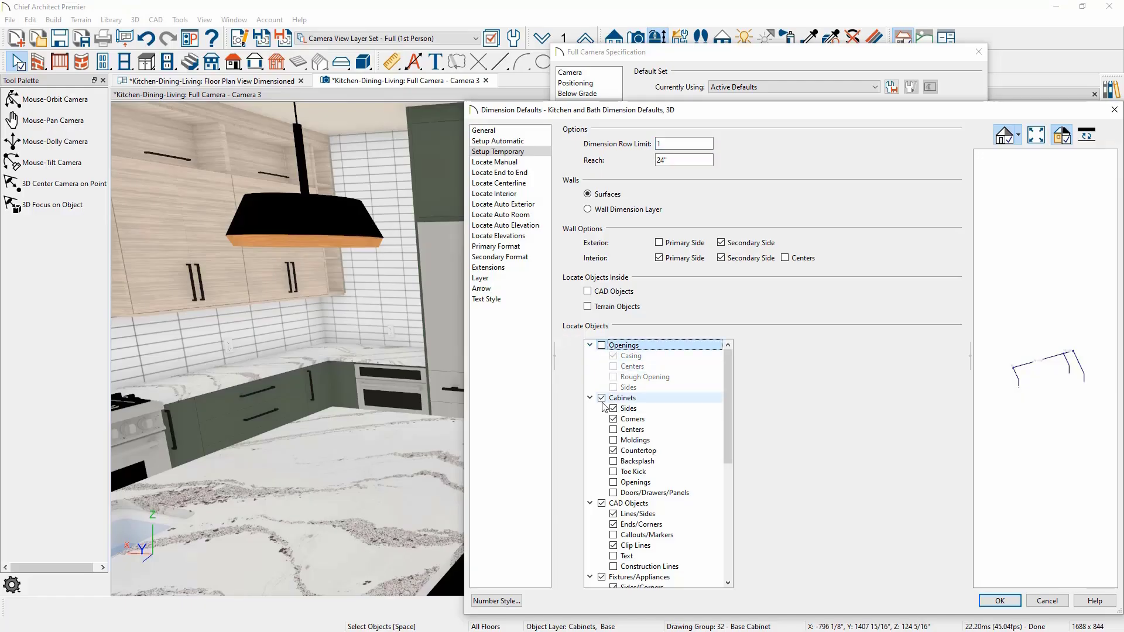
pyautogui.click(613, 419)
pyautogui.click(613, 419)
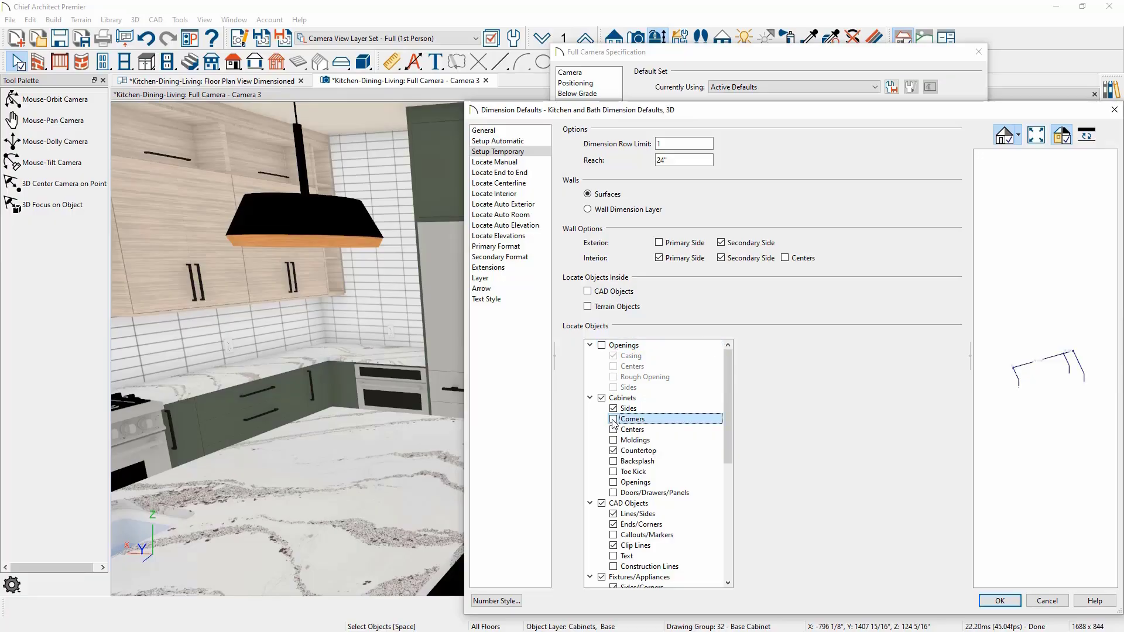
pyautogui.click(613, 452)
pyautogui.click(602, 503)
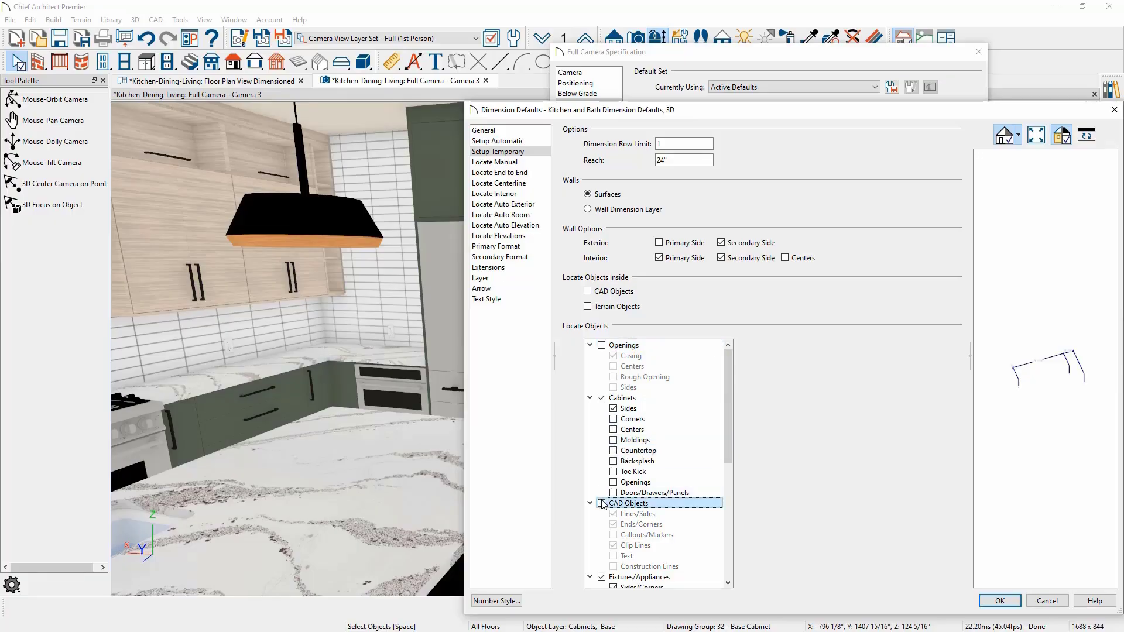
# Disable locating fixtures/appliances, furniture, electrical, other objects and 3D solids for temporary dimensions, and apply the new defaults to the camera view
pyautogui.scroll(-4, 601, 499)
pyautogui.click(601, 451)
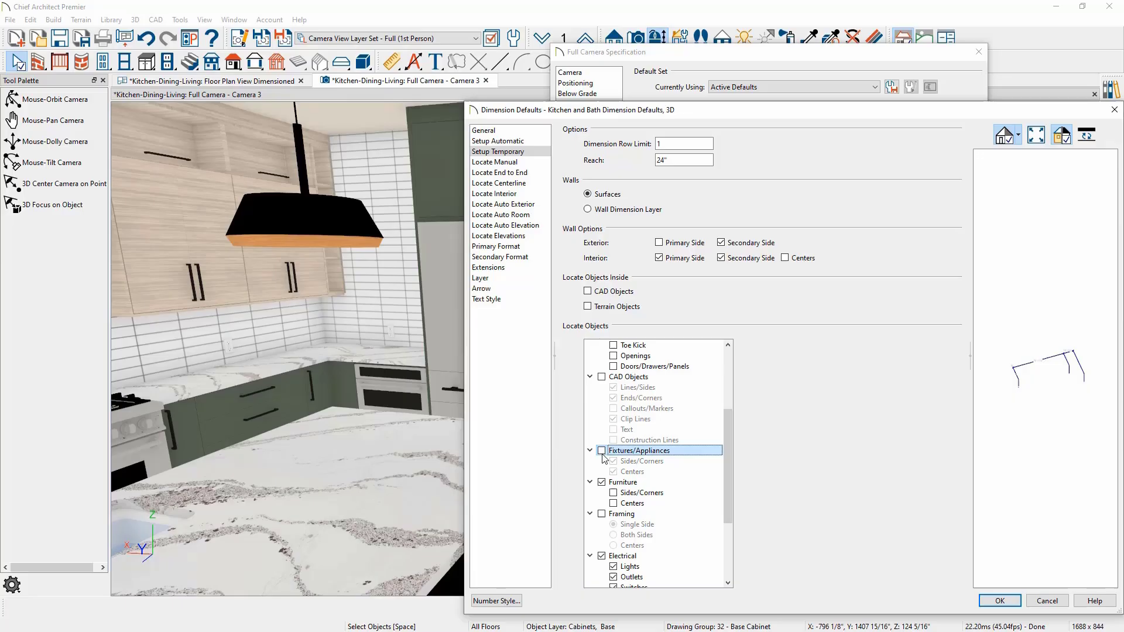
pyautogui.click(602, 483)
pyautogui.click(601, 556)
pyautogui.scroll(-3, 613, 548)
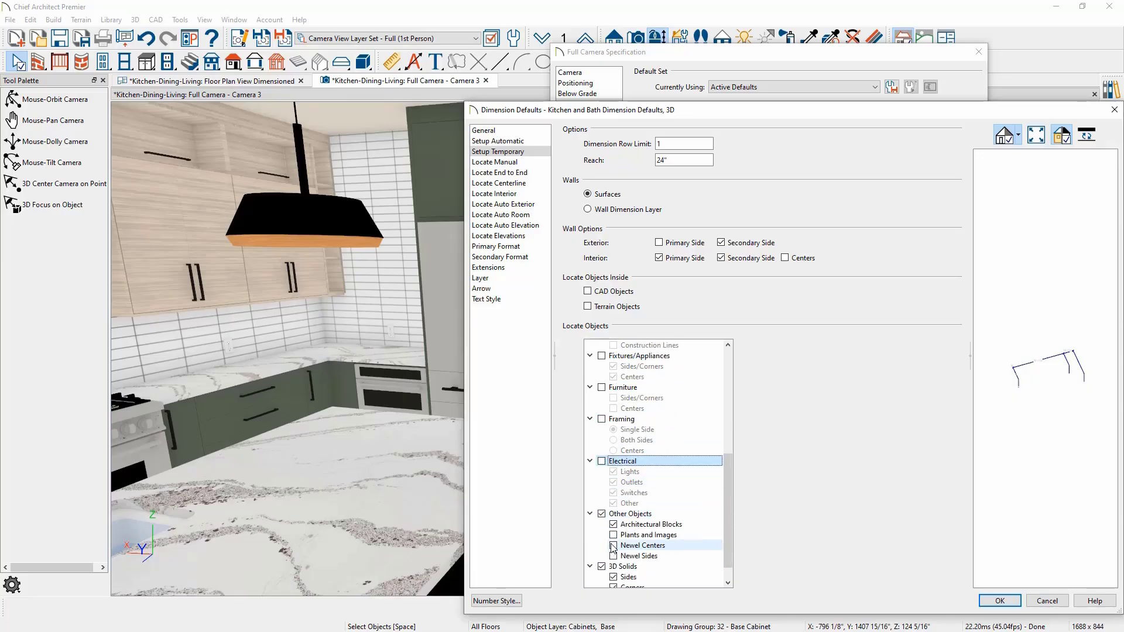
pyautogui.click(602, 513)
pyautogui.click(602, 567)
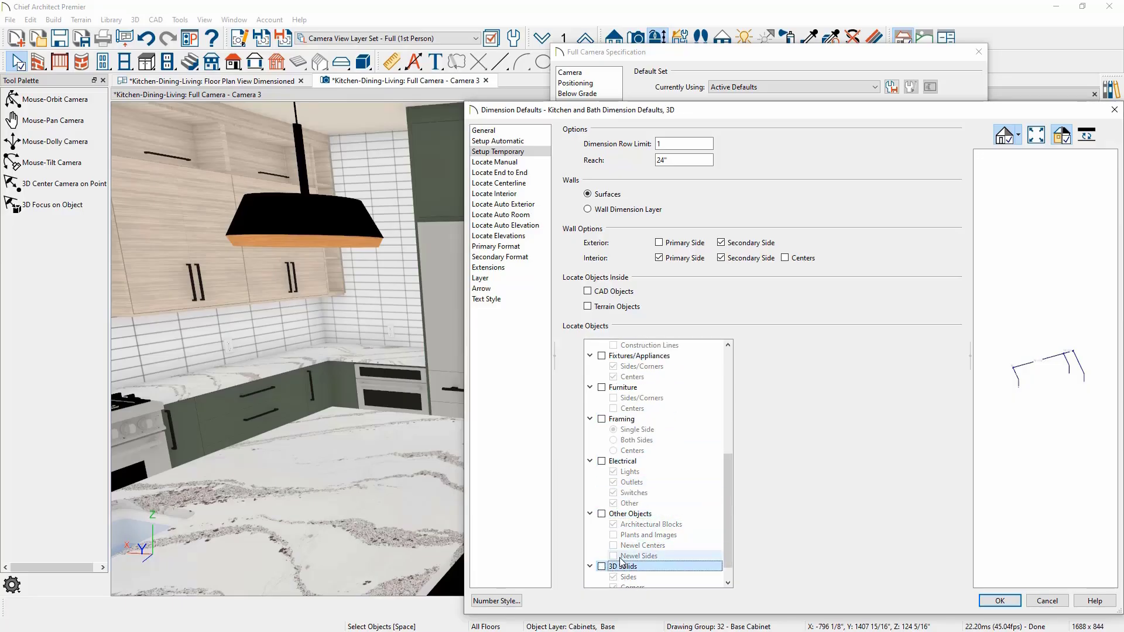
pyautogui.click(998, 601)
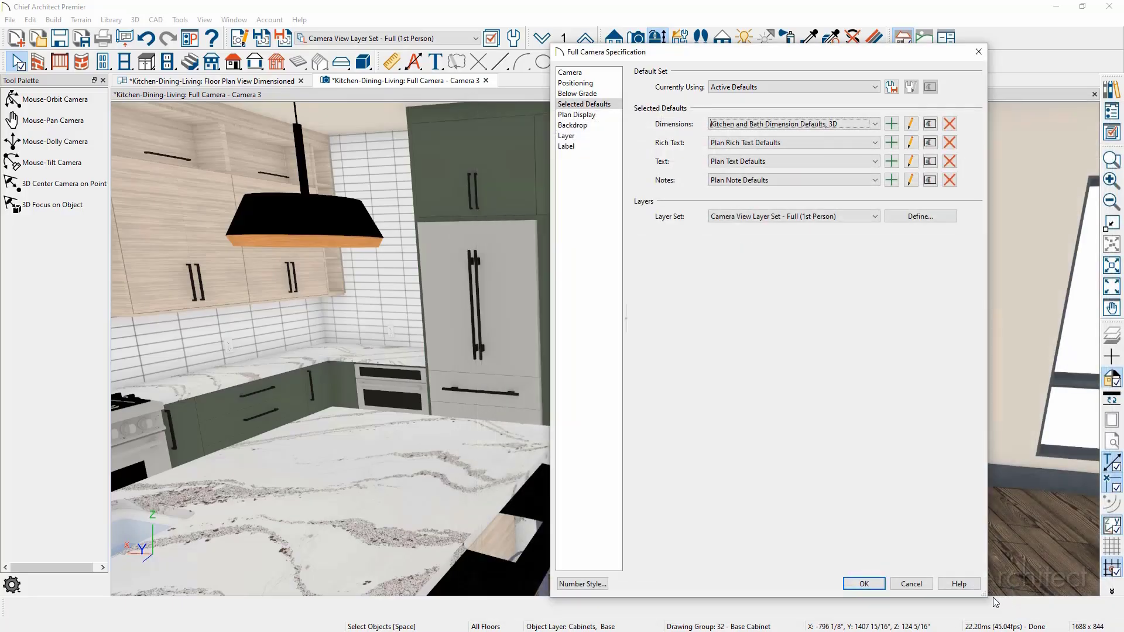
pyautogui.click(865, 584)
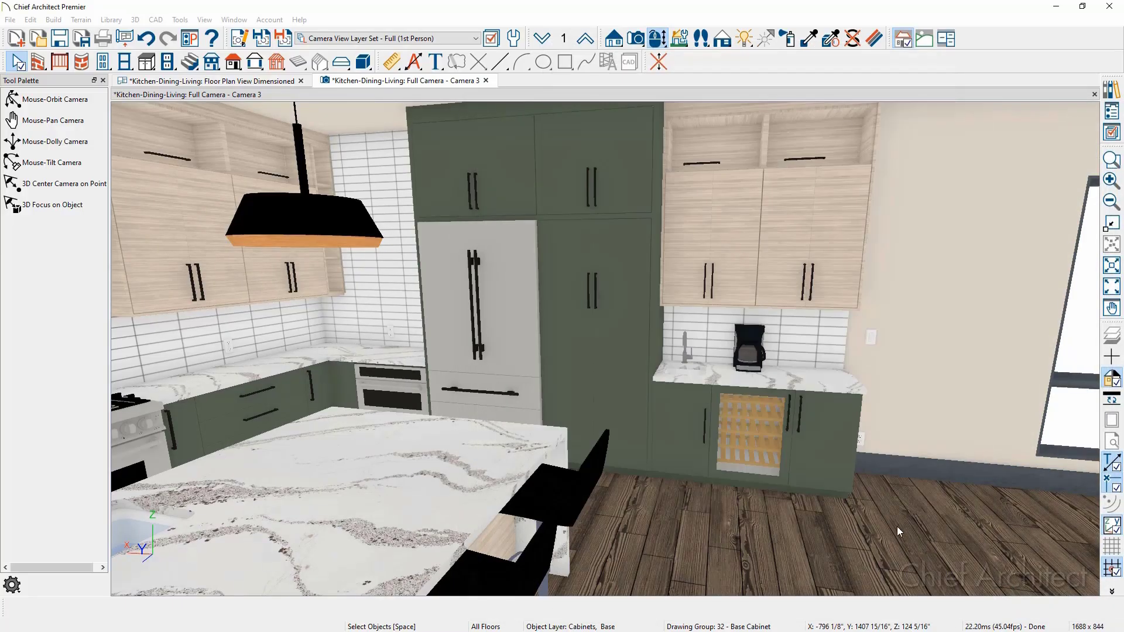
# Select the end base cabinet beside the wine rack to check its temporary dimensions under the new defaults
pyautogui.scroll(3, 877, 441)
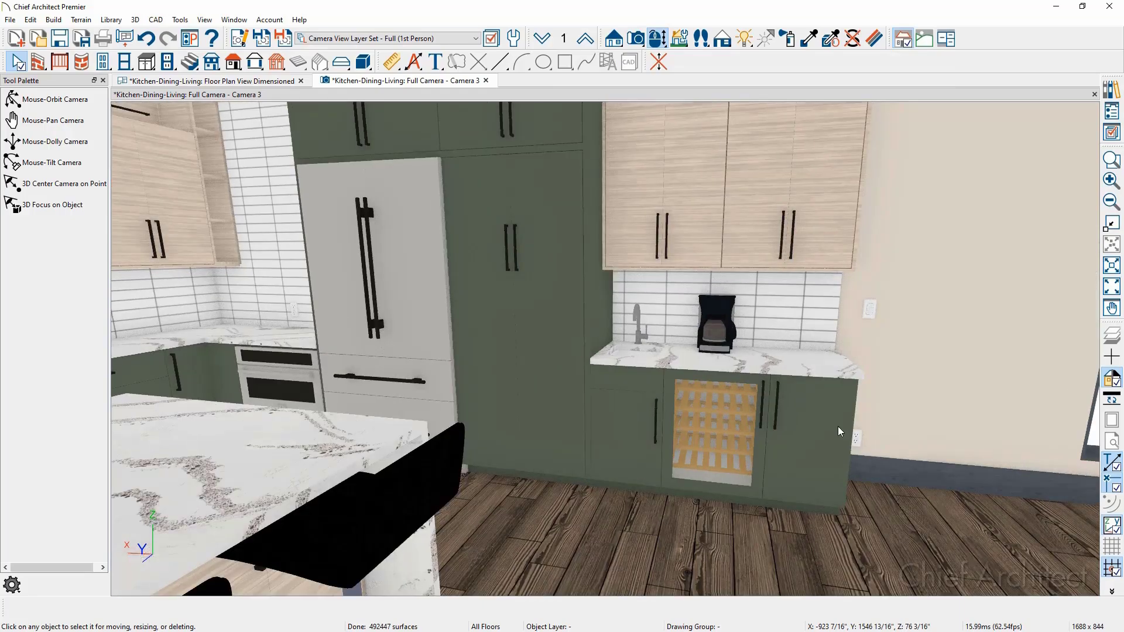
pyautogui.click(845, 426)
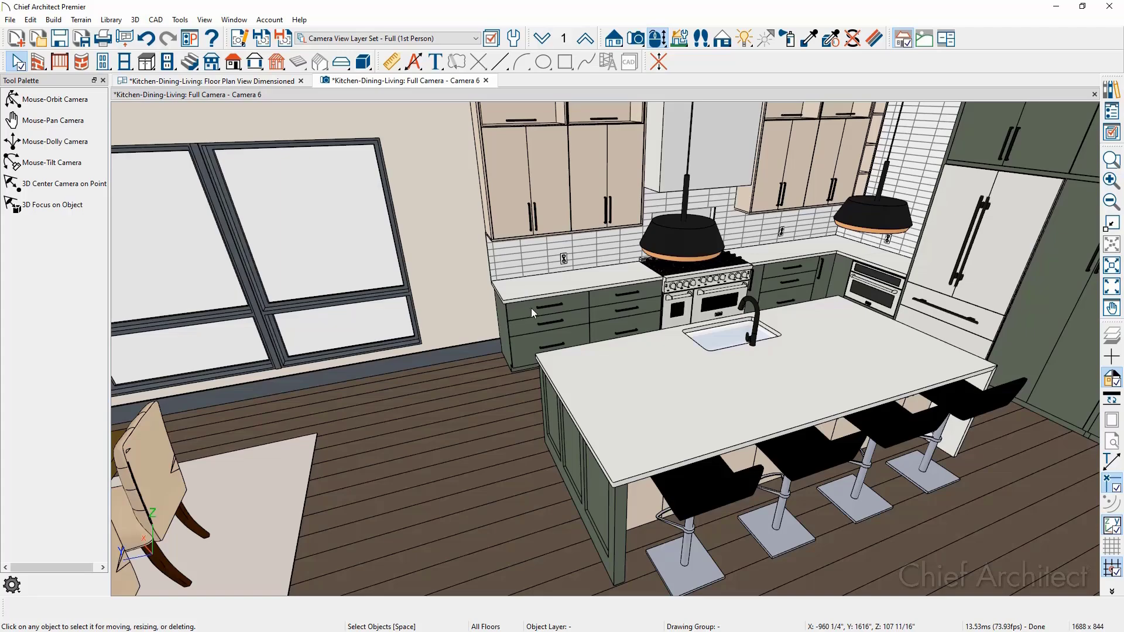
# Generate a dimension for the island countertop's short end edge
pyautogui.click(571, 402)
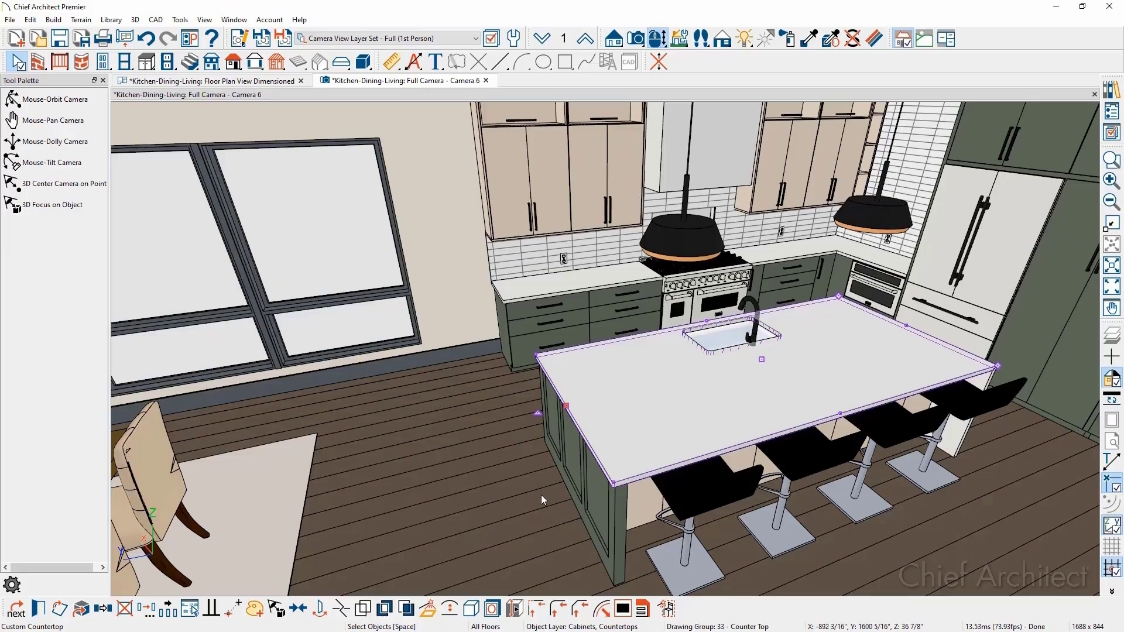
pyautogui.click(515, 610)
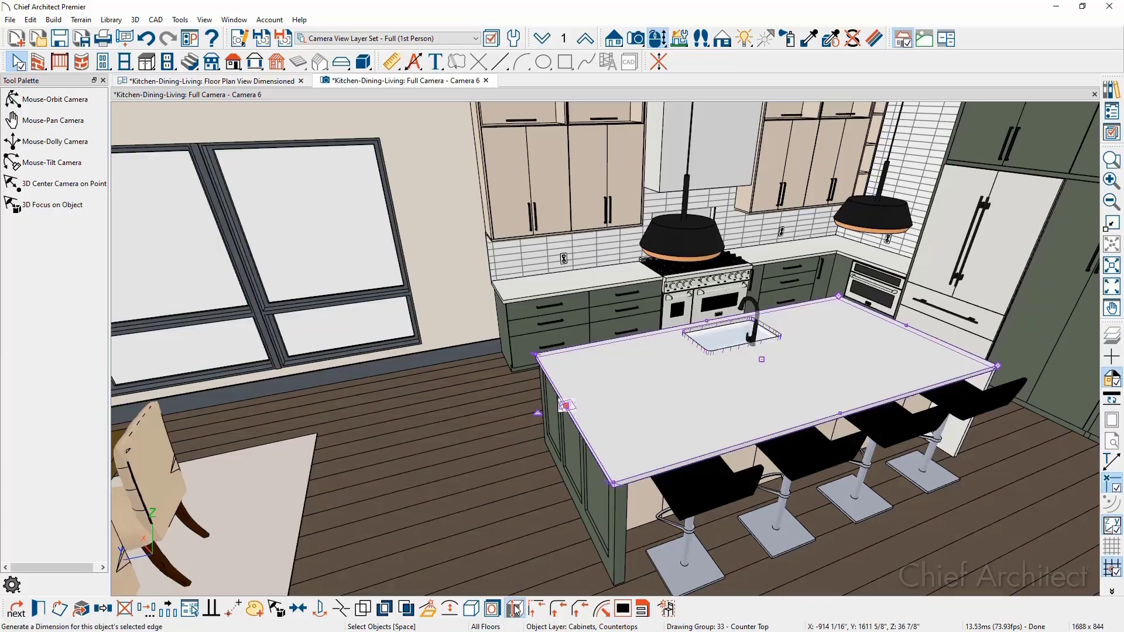
pyautogui.click(593, 445)
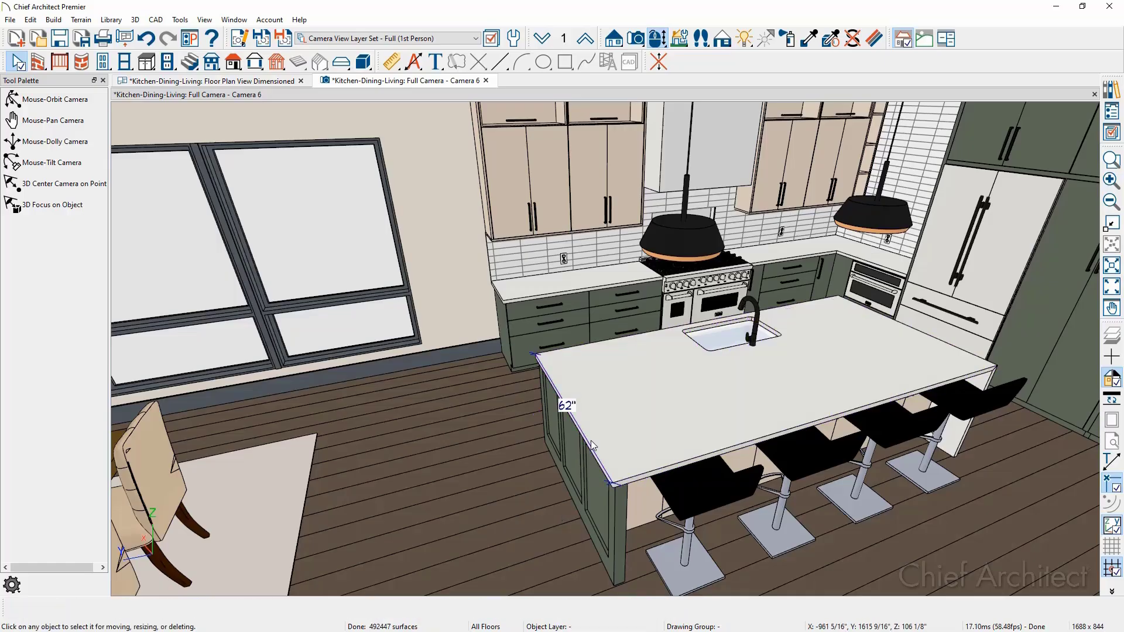
# Move the island edge dimension inward over the countertop and raise it vertically above the surface
pyautogui.click(571, 413)
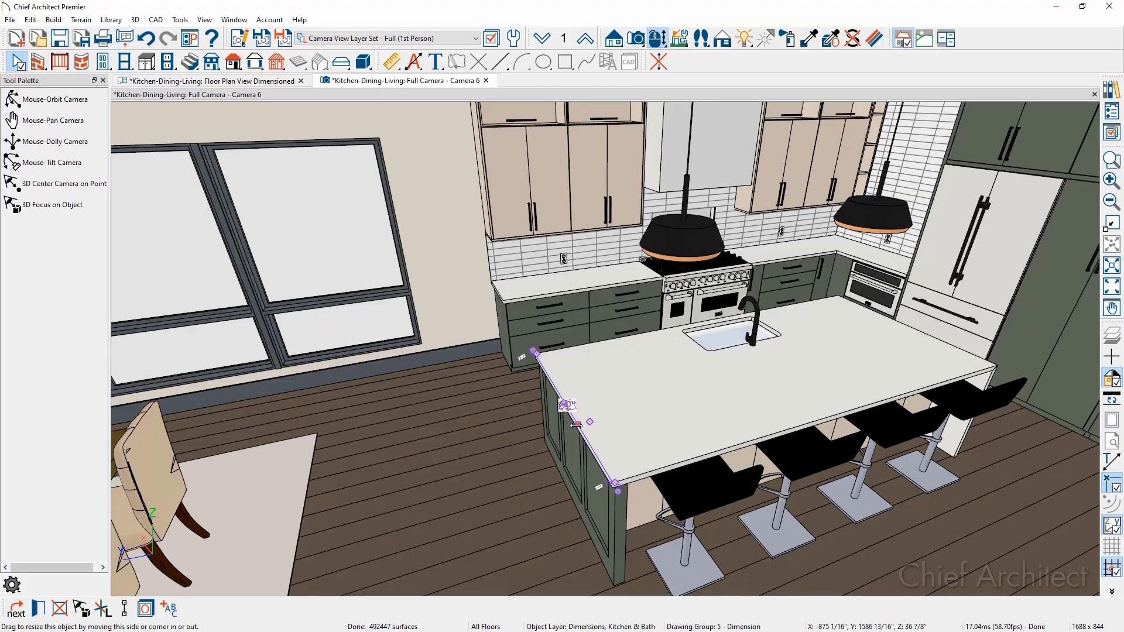
pyautogui.moveTo(579, 426); pyautogui.dragTo(606, 418)
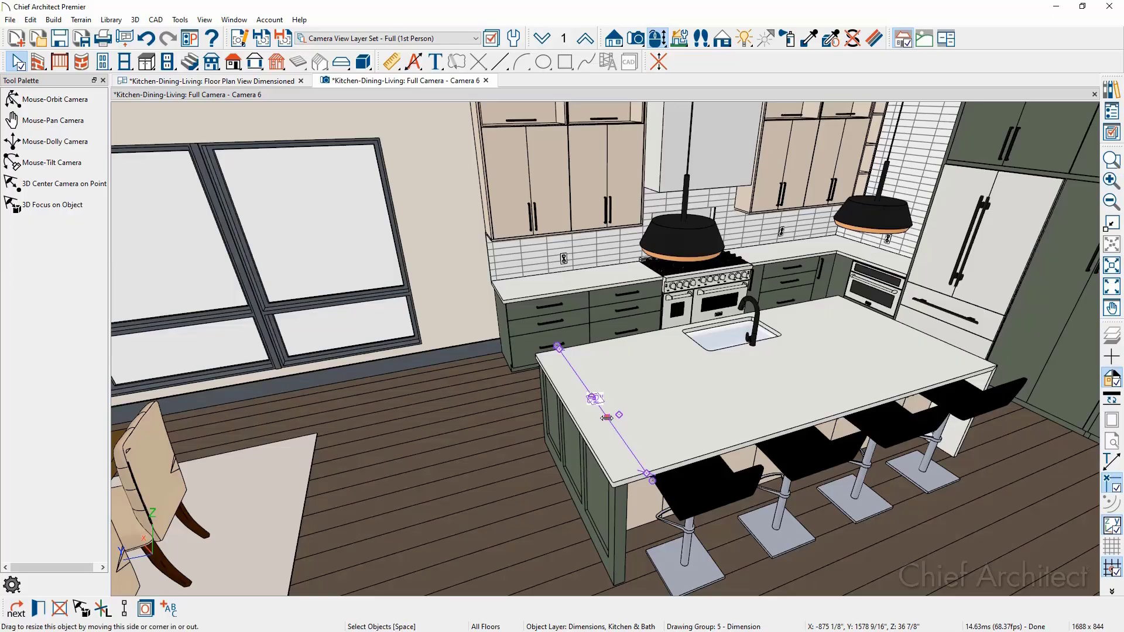
pyautogui.click(607, 418)
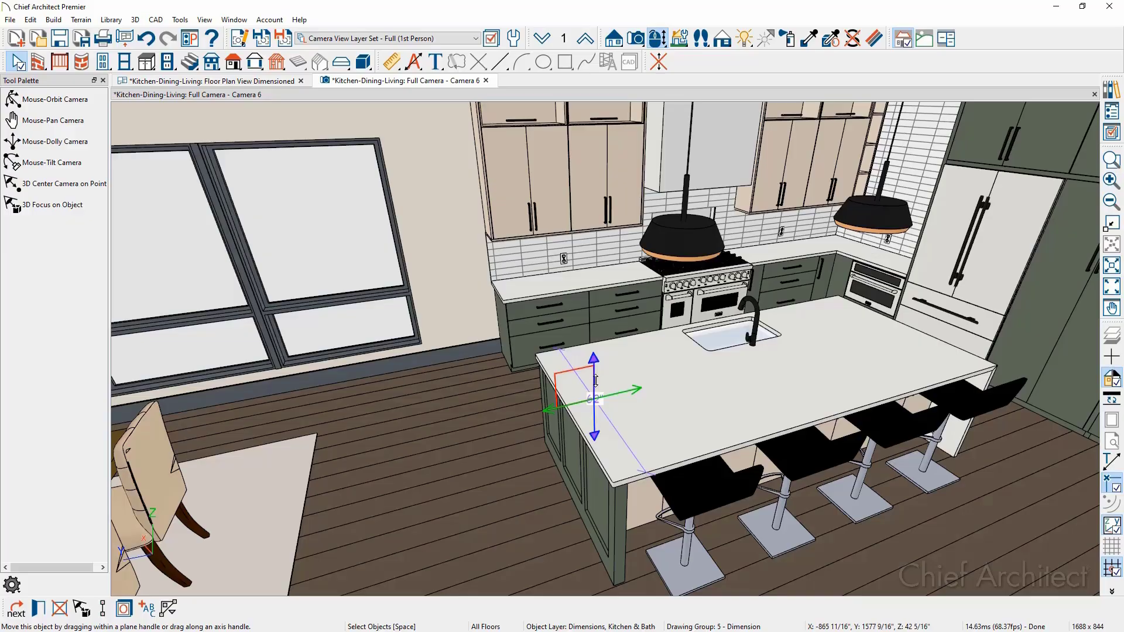
pyautogui.moveTo(594, 382); pyautogui.dragTo(593, 359)
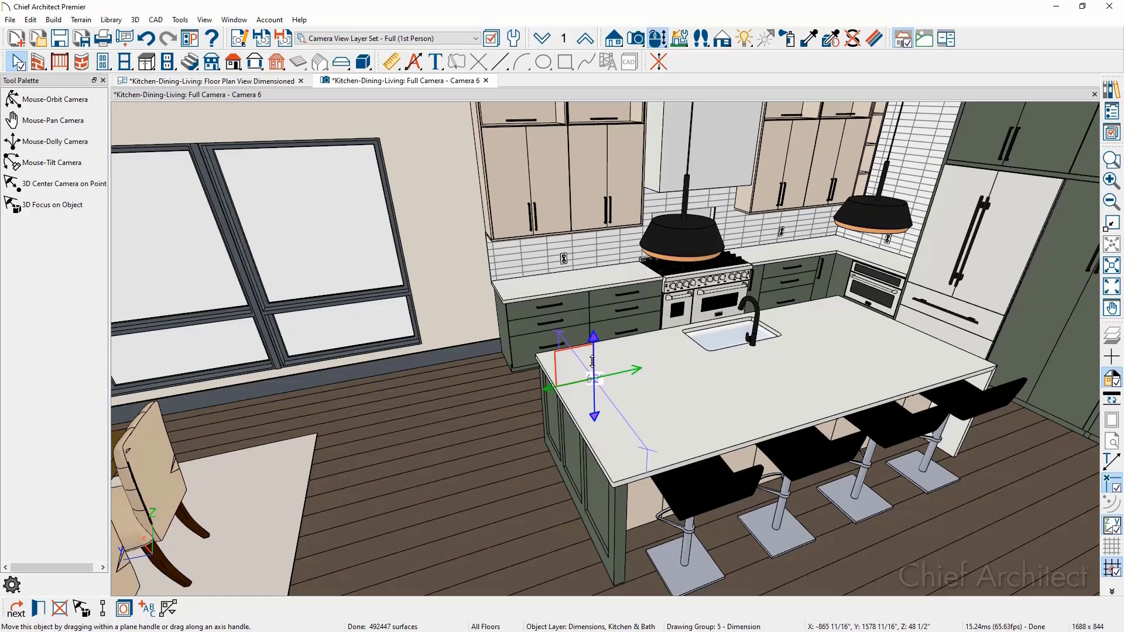
pyautogui.press('Escape')
pyautogui.moveTo(572, 397); pyautogui.dragTo(633, 367, button='middle')
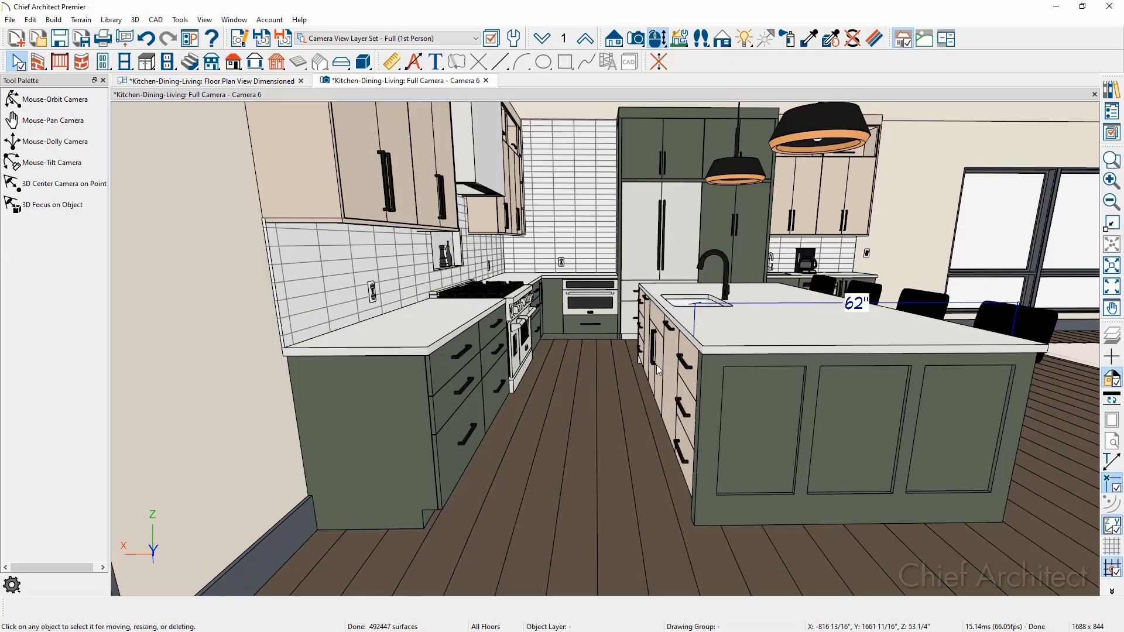
pyautogui.click(768, 304)
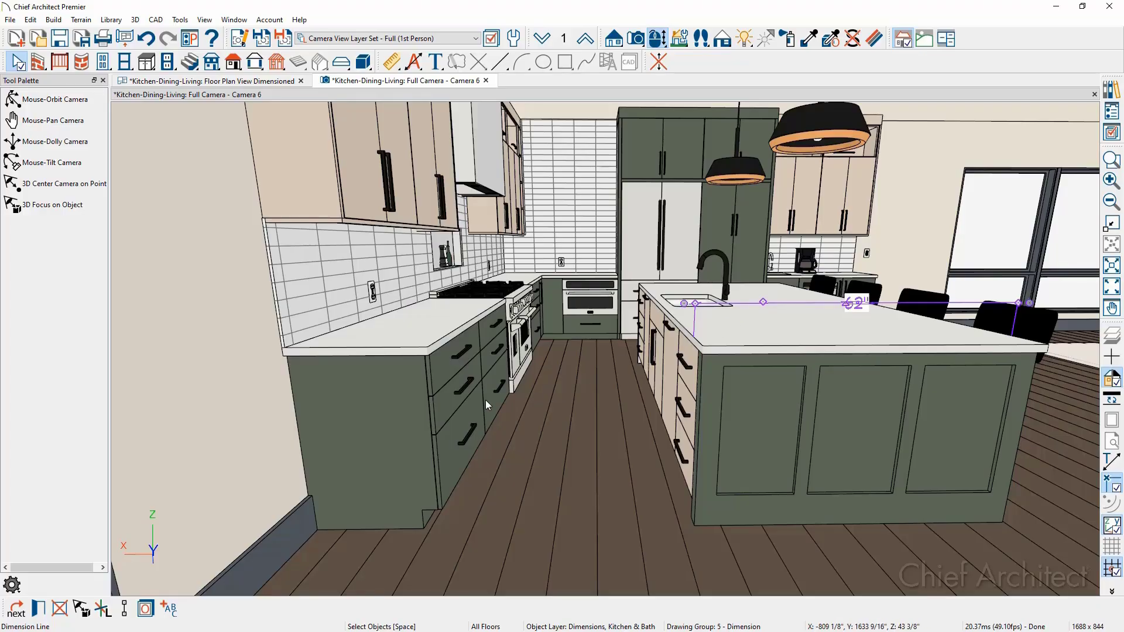
pyautogui.click(103, 610)
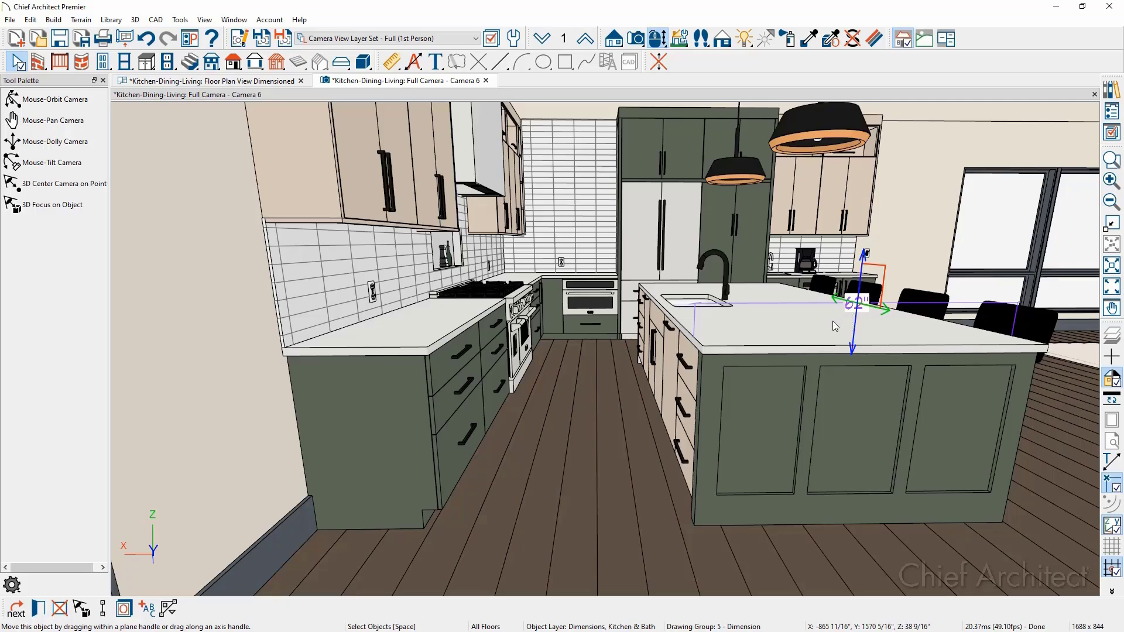
pyautogui.press('Escape')
pyautogui.moveTo(775, 332); pyautogui.dragTo(695, 452, button='middle')
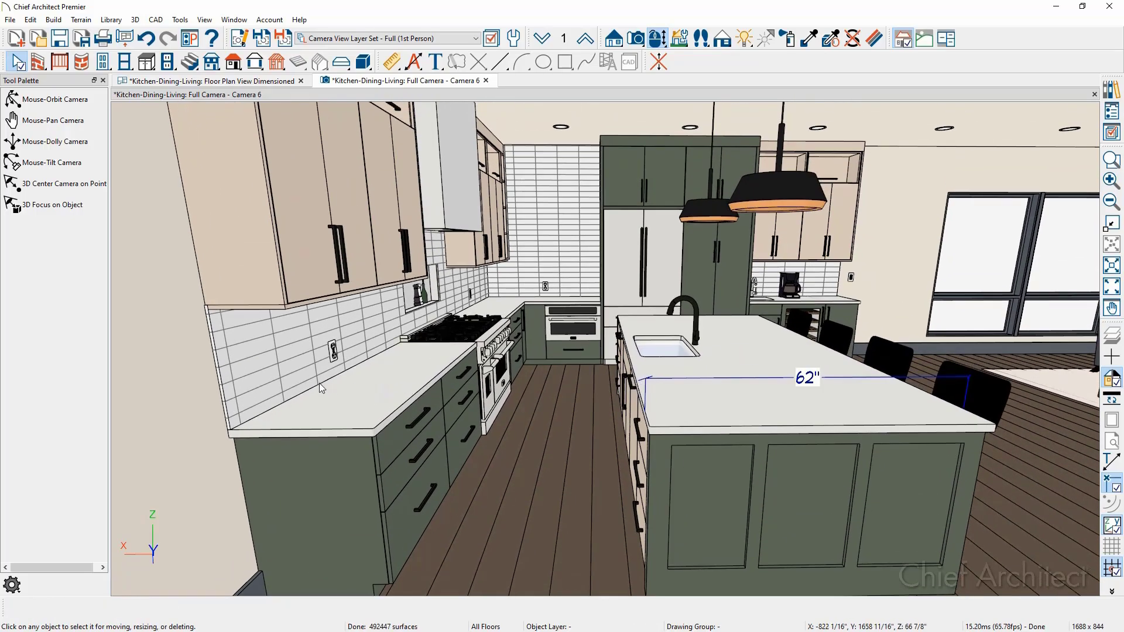
# Extend the island countertop dimension line across the aisle and range-side counter to the wall behind it
pyautogui.click(692, 377)
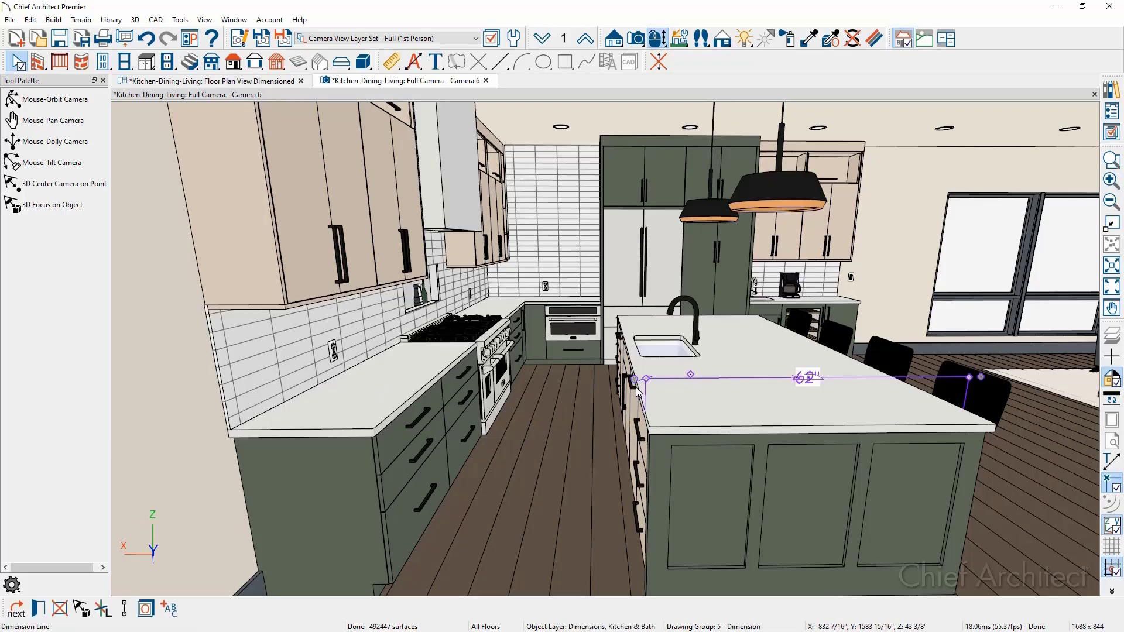
pyautogui.moveTo(636, 384); pyautogui.dragTo(253, 381)
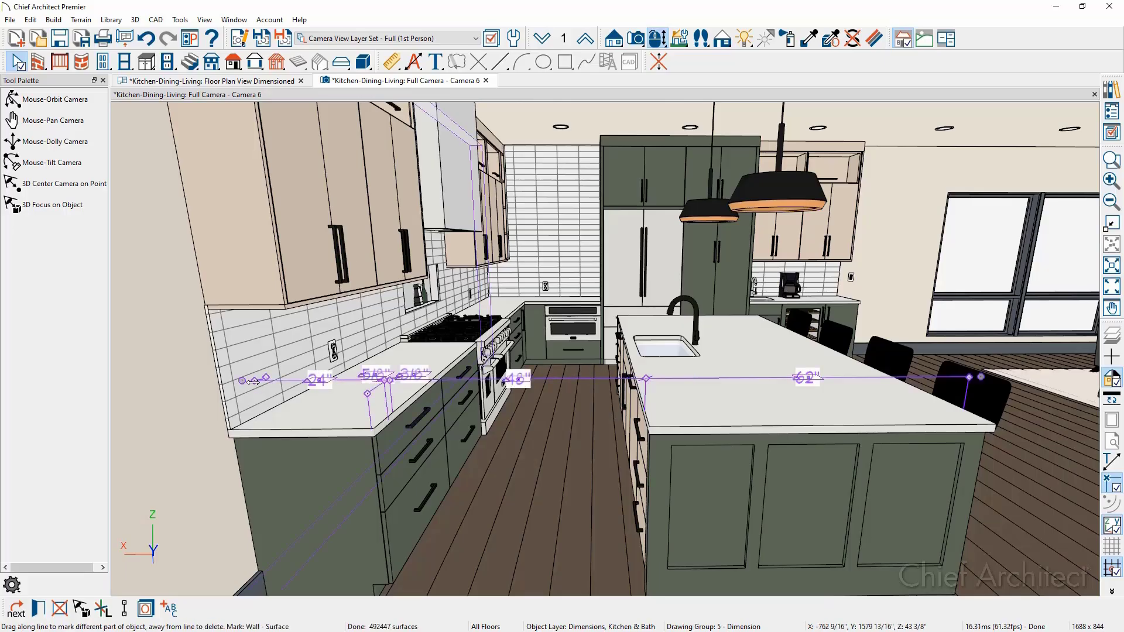
pyautogui.press('Escape')
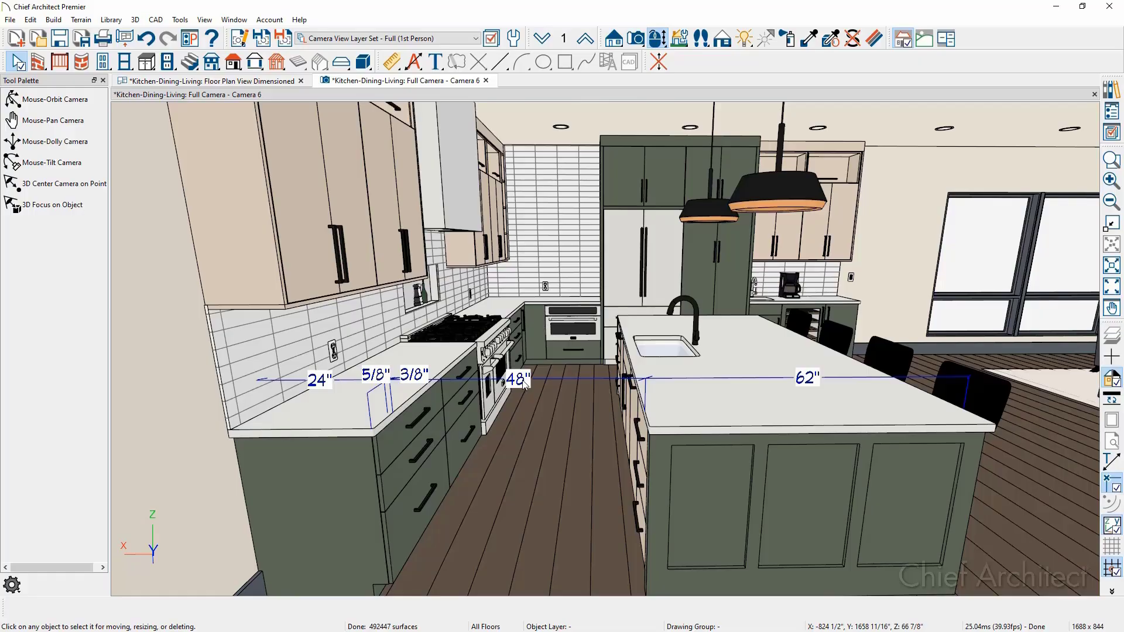
# Merge the extra cabinet extension line into the range-side countertop's front edge so only the counter depth, aisle and island are dimensioned
pyautogui.click(547, 378)
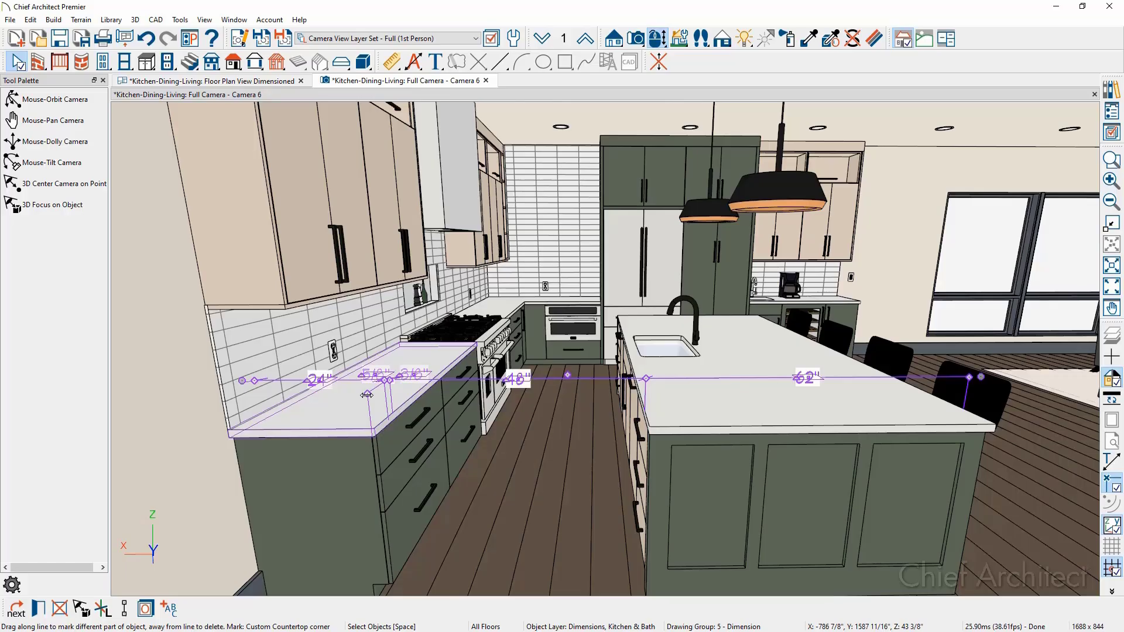
pyautogui.moveTo(367, 395)
pyautogui.mouseDown()
pyautogui.moveTo(529, 494)
pyautogui.moveTo(388, 398)
pyautogui.mouseUp()
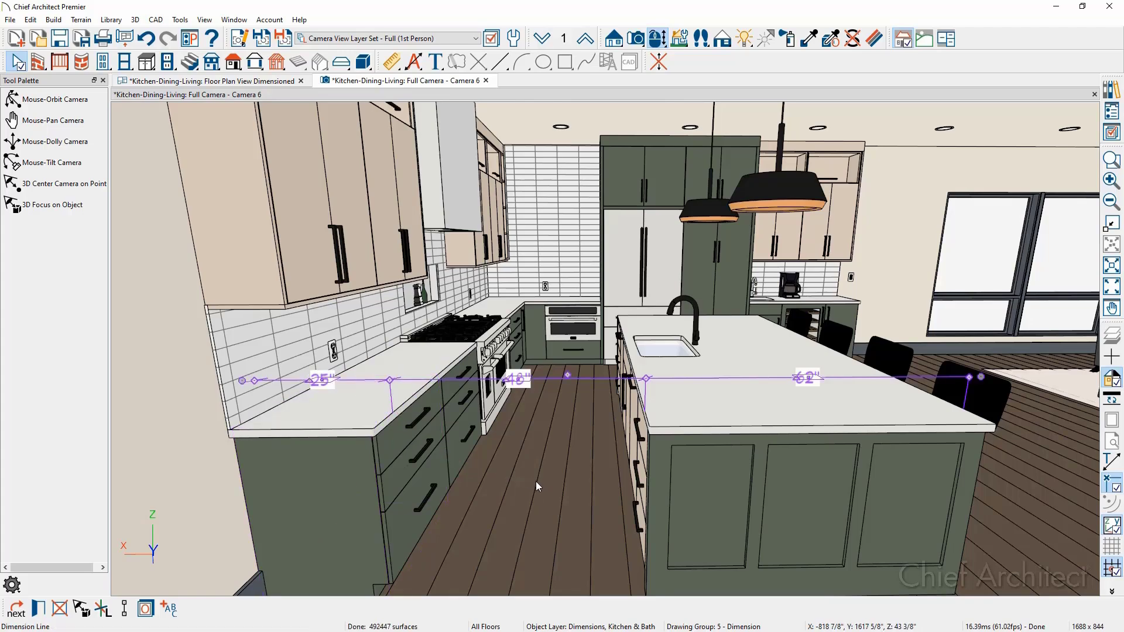
pyautogui.press('Escape')
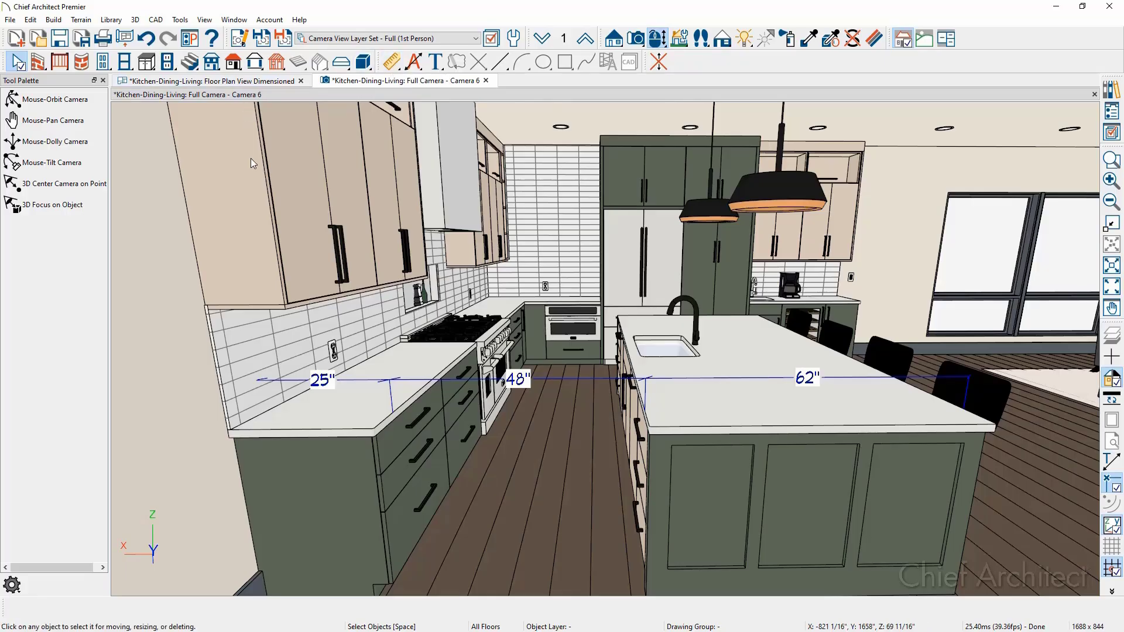
# Review the manual dimension locate settings in the Kitchen and Bath Dimension Defaults, 3D, and accept them
pyautogui.scroll(-4, 233, 248)
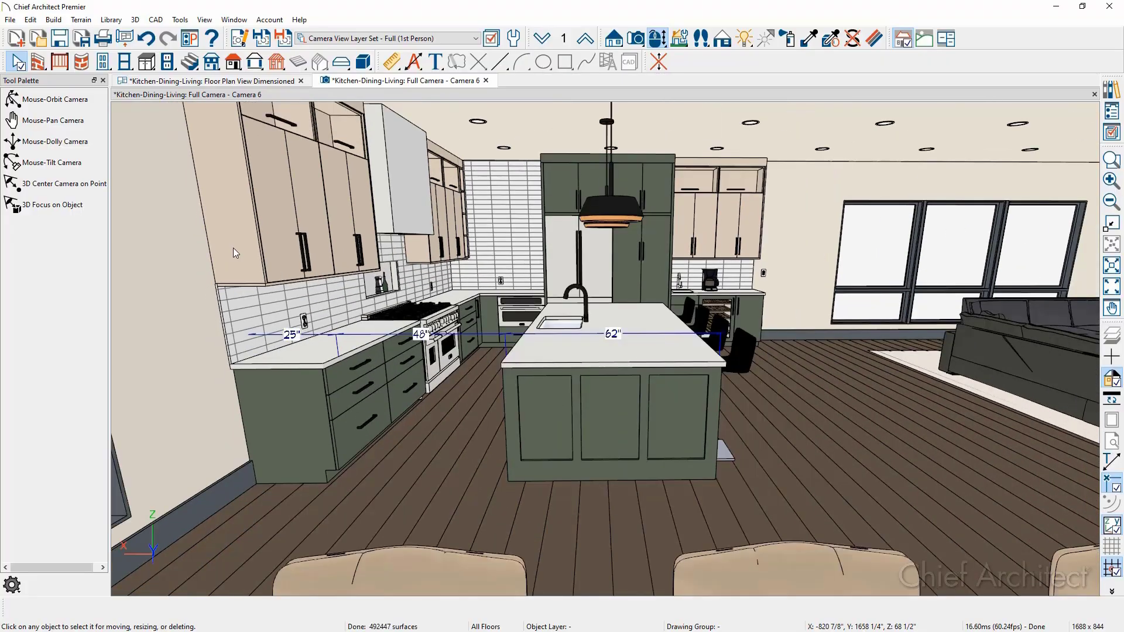
pyautogui.moveTo(233, 248); pyautogui.dragTo(335, 431, button='middle')
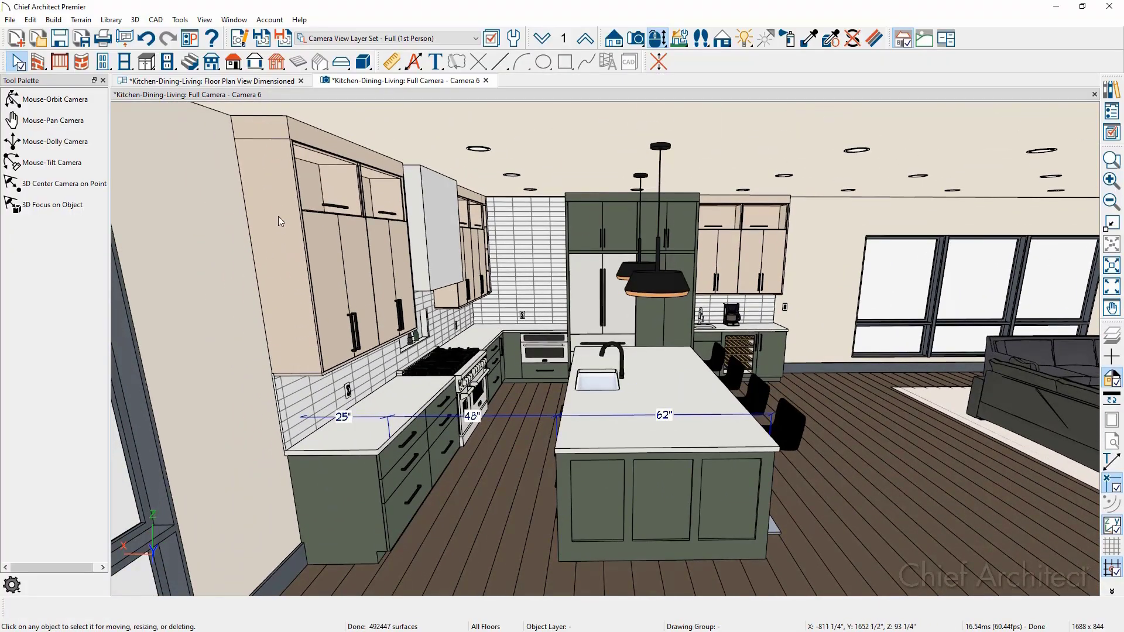
pyautogui.click(656, 40)
pyautogui.moveTo(592, 220)
pyautogui.mouseDown()
pyautogui.moveTo(580, 252)
pyautogui.moveTo(576, 225)
pyautogui.mouseUp()
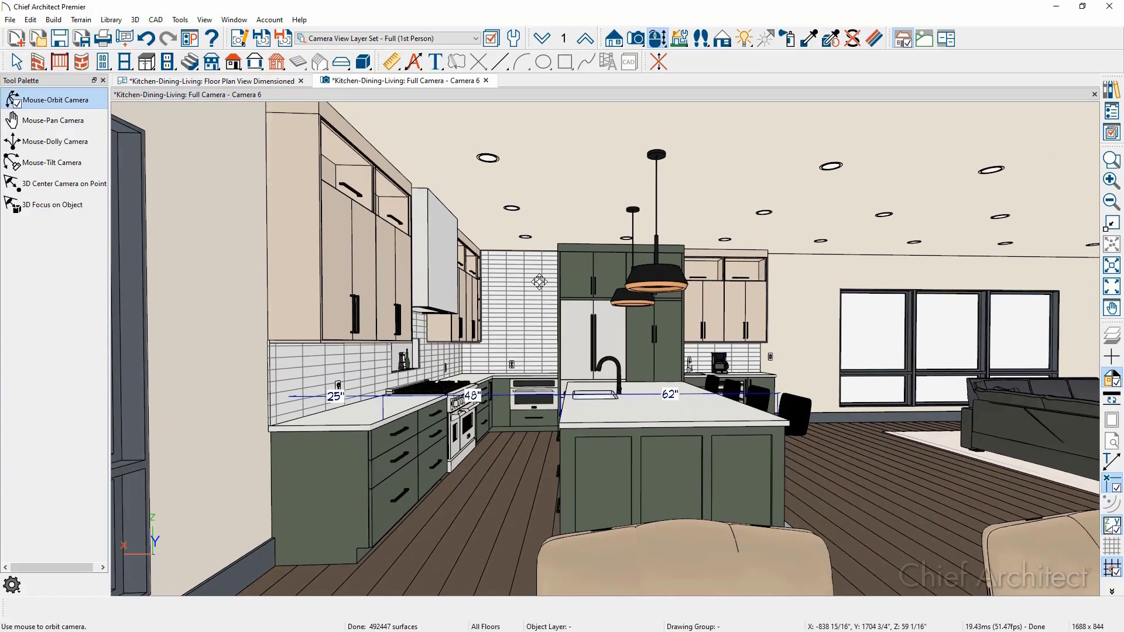
pyautogui.moveTo(360, 361); pyautogui.dragTo(413, 384, button='middle')
pyautogui.press('space')
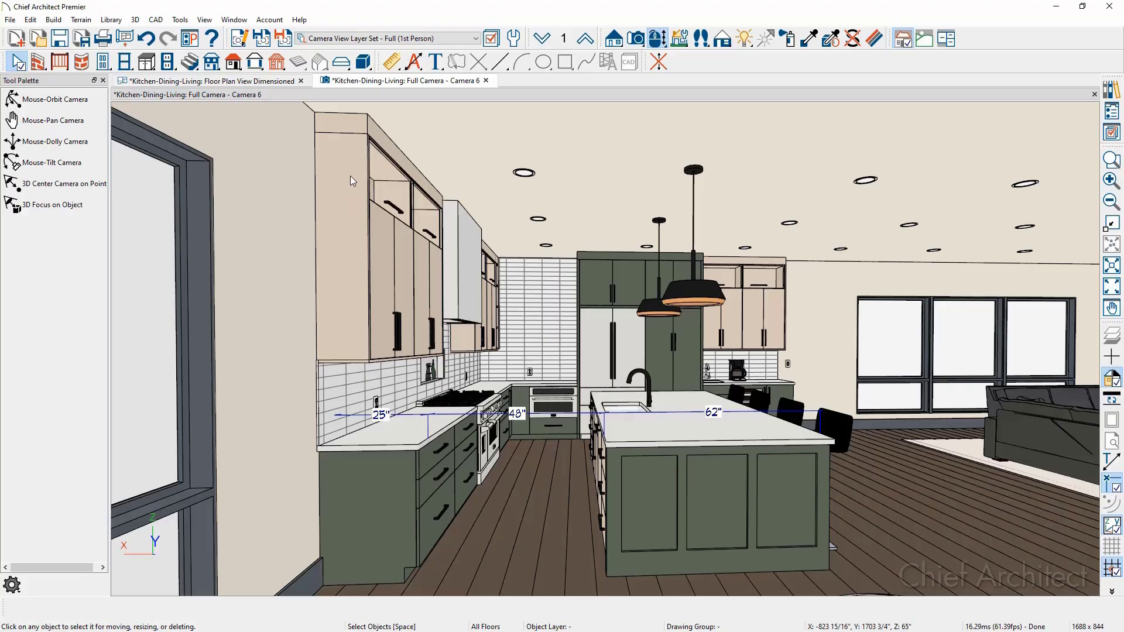
pyautogui.click(391, 61)
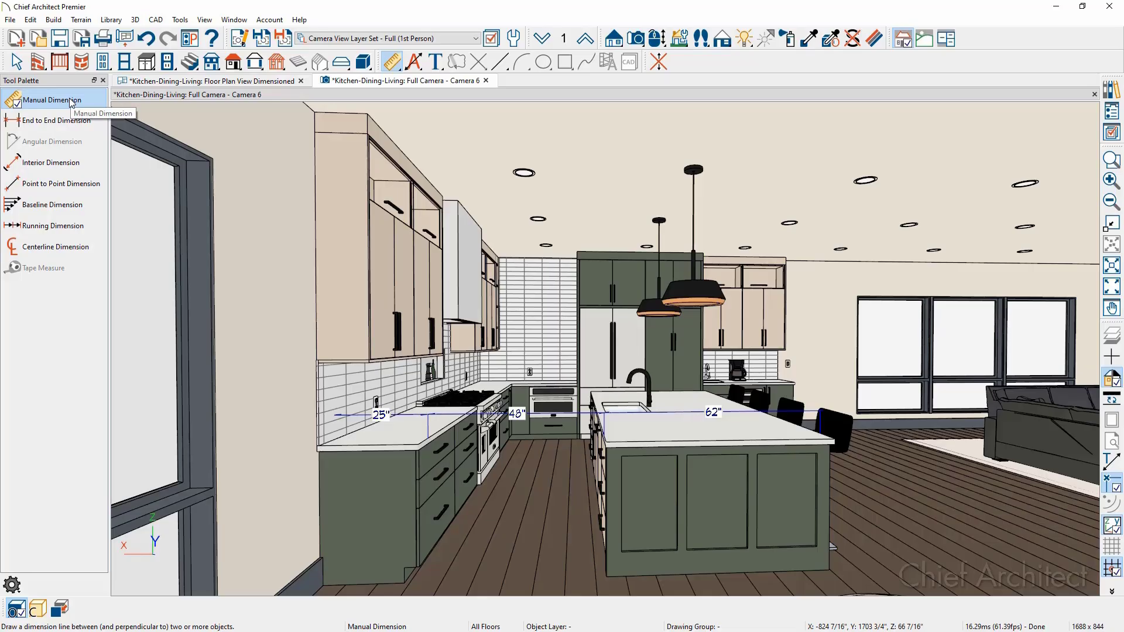
pyautogui.click(240, 40)
pyautogui.doubleClick(85, 100)
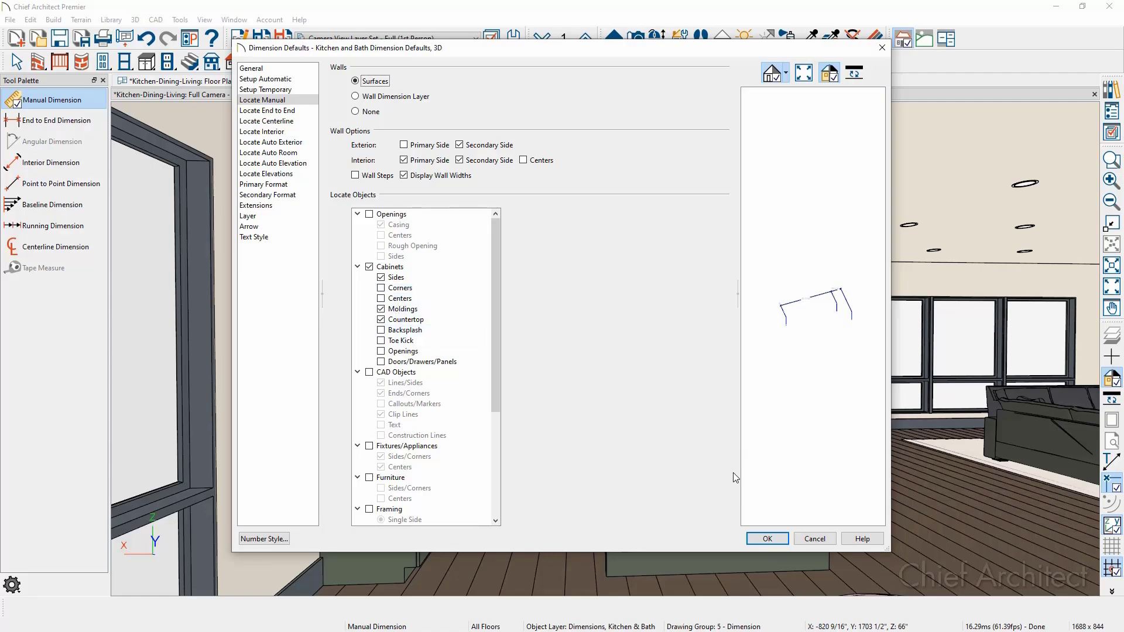
pyautogui.click(765, 538)
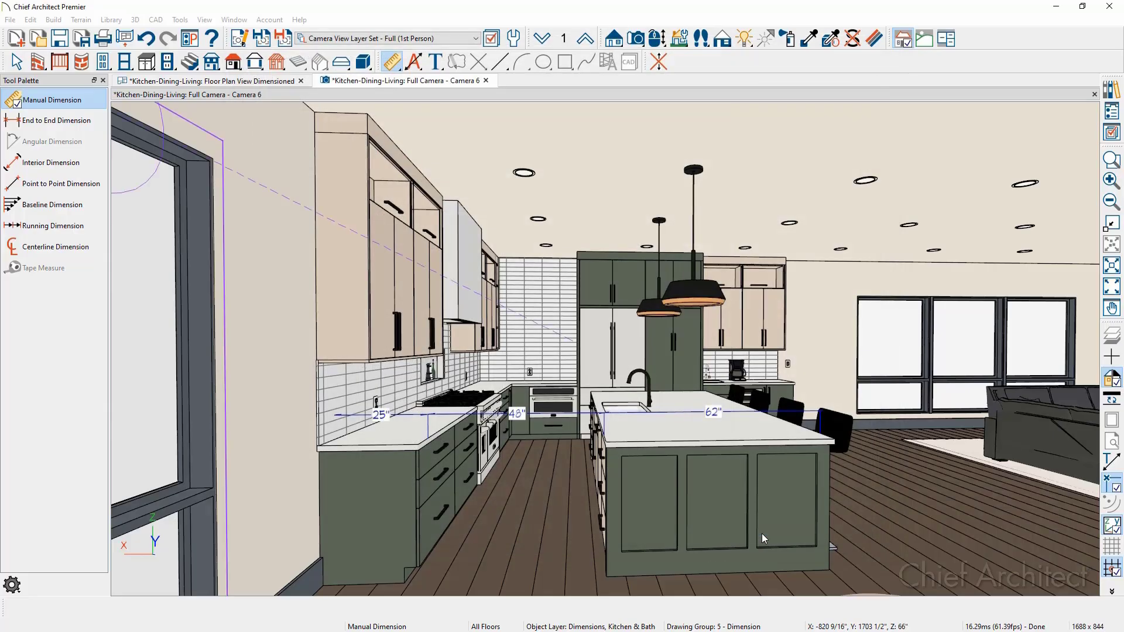
pyautogui.click(762, 535)
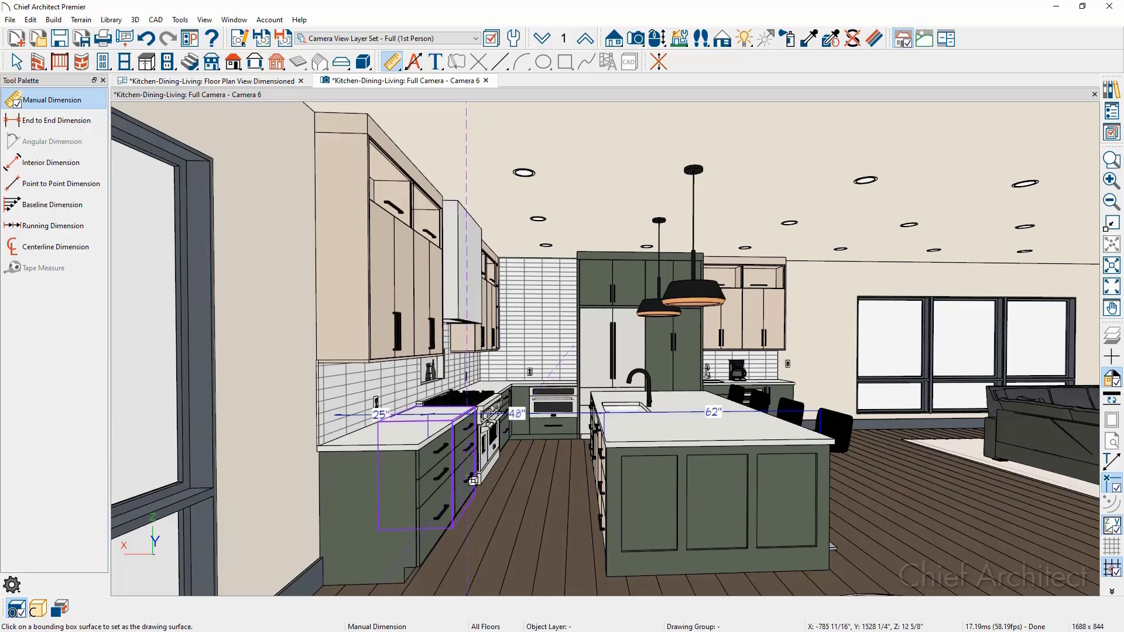
# Draw a vertical manual dimension on the range-side base cabinet's end plane, from the floor up past the top of the wall cabinets
pyautogui.click(362, 511)
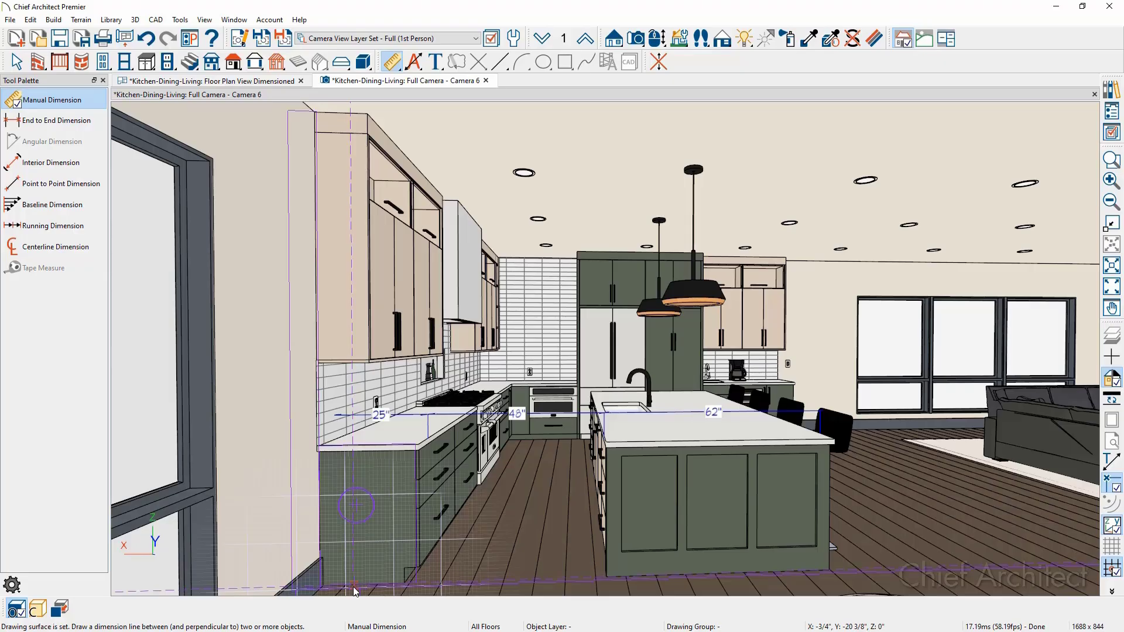
pyautogui.moveTo(353, 587); pyautogui.dragTo(353, 114)
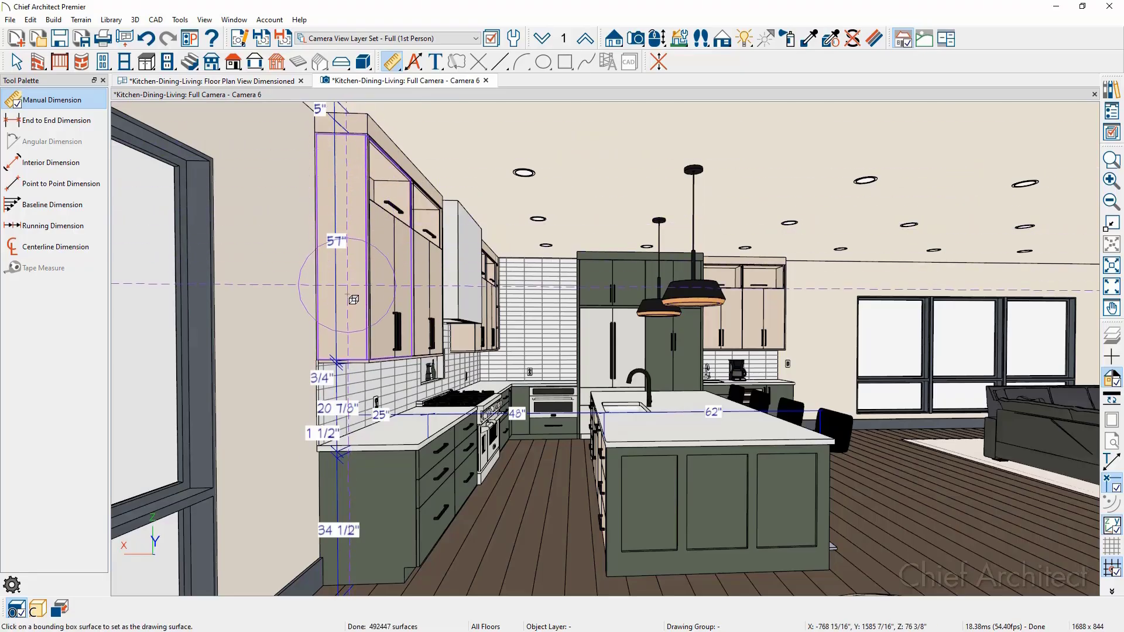
pyautogui.press('space')
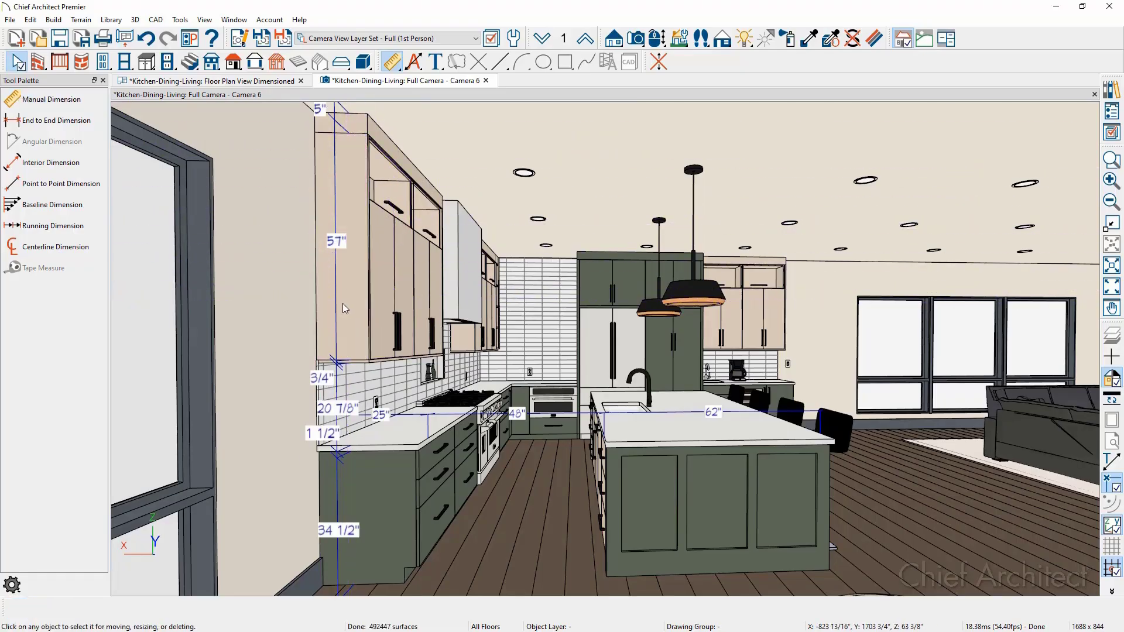
pyautogui.click(336, 308)
pyautogui.moveTo(336, 311)
pyautogui.mouseDown()
pyautogui.moveTo(392, 316)
pyautogui.moveTo(335, 322)
pyautogui.mouseUp()
pyautogui.press('Escape')
pyautogui.press('o')
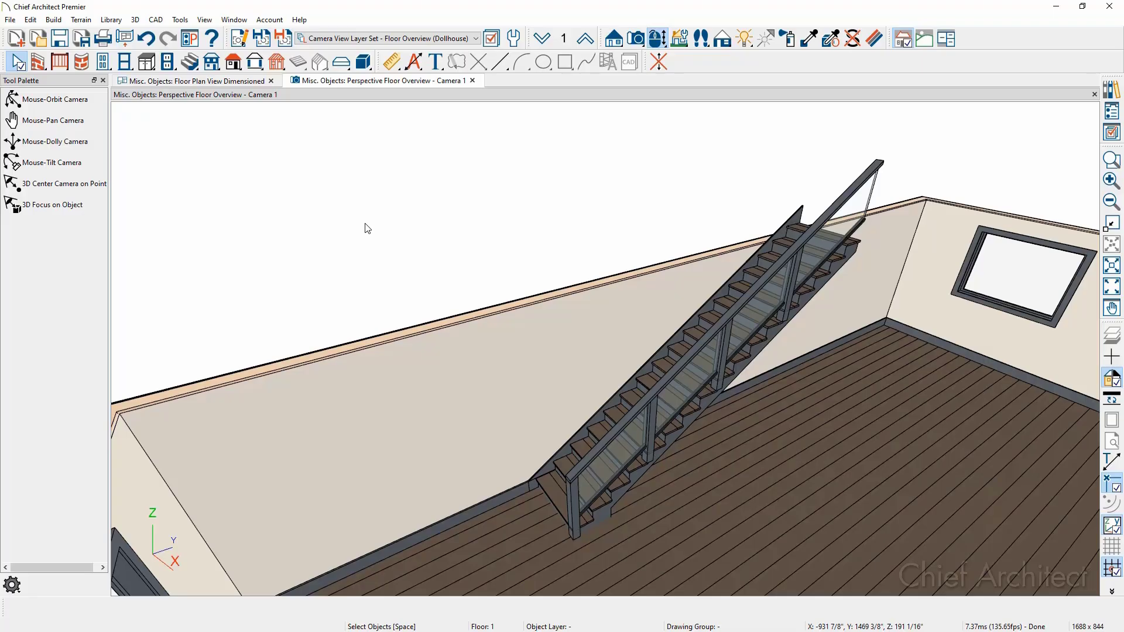
# Dimension the stair handrail point to point from its lower end to its upper end, using the handrail's face as the drawing surface
pyautogui.click(391, 60)
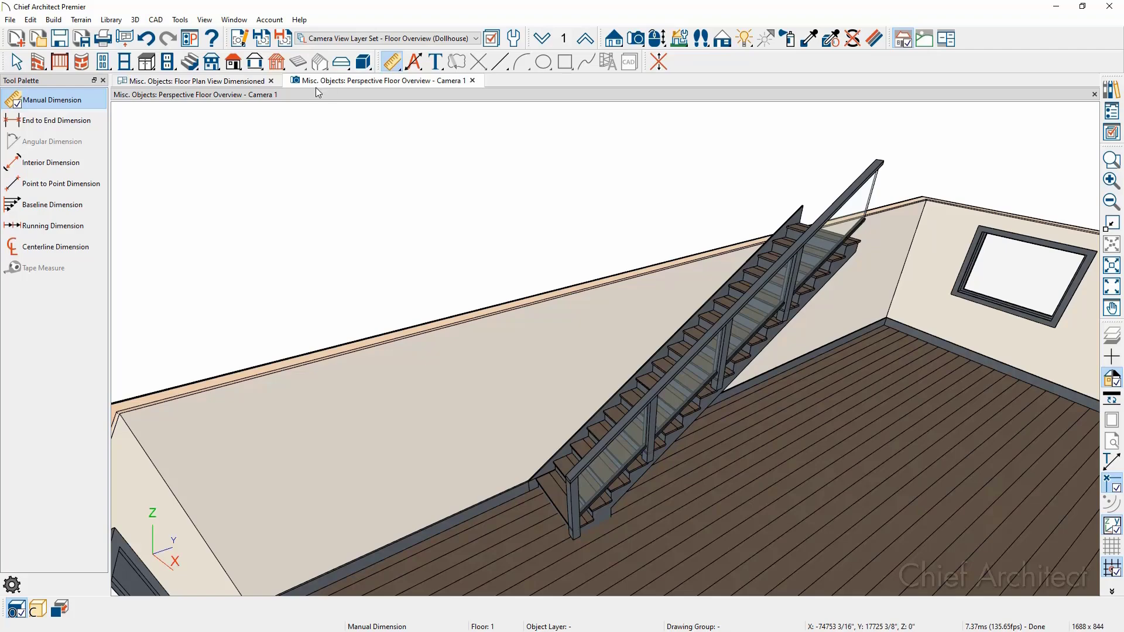
pyautogui.click(86, 183)
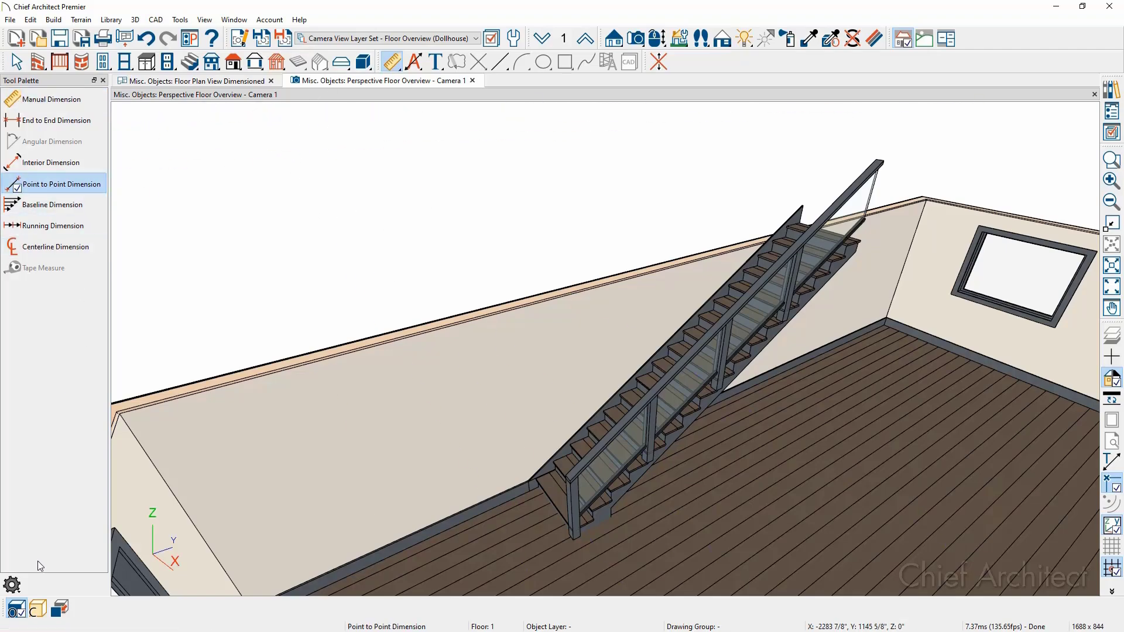
pyautogui.click(17, 609)
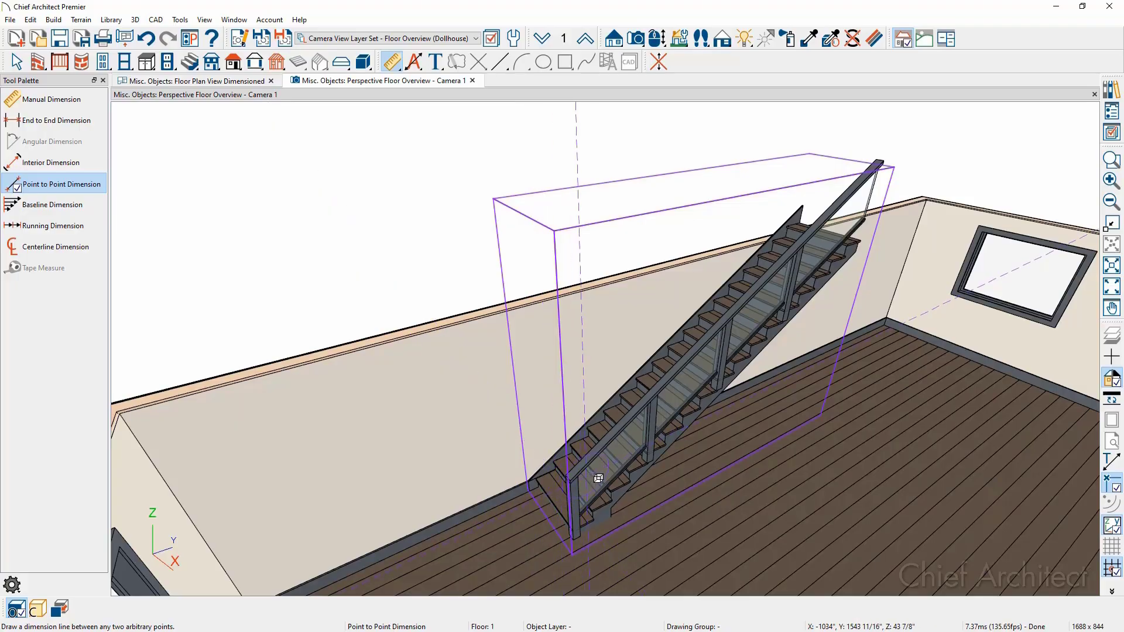
pyautogui.click(39, 610)
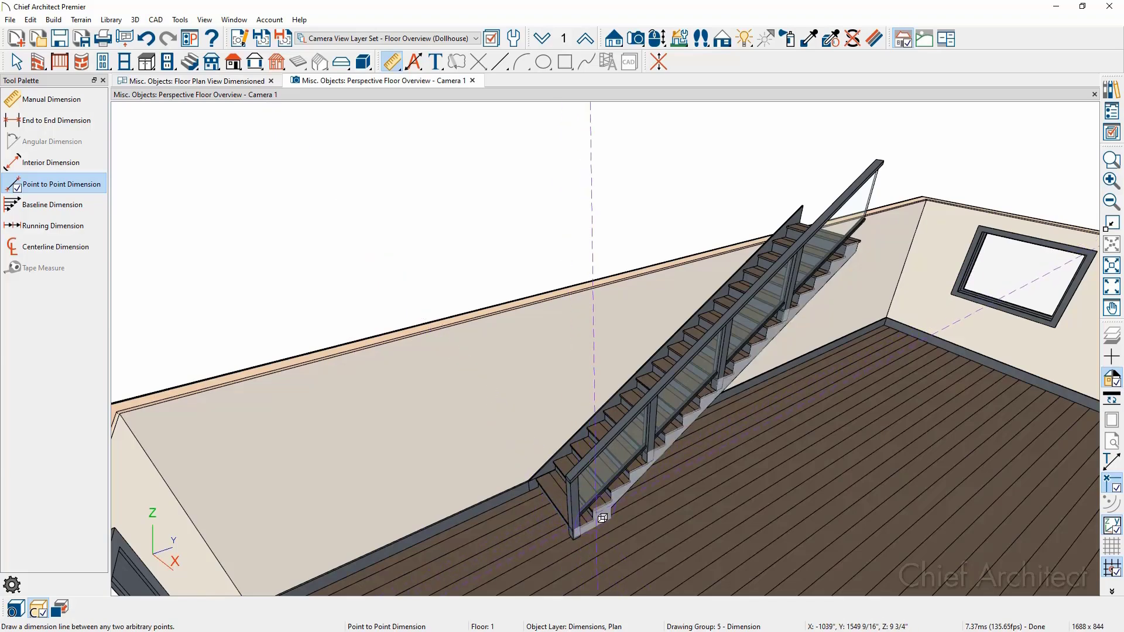
pyautogui.click(582, 477)
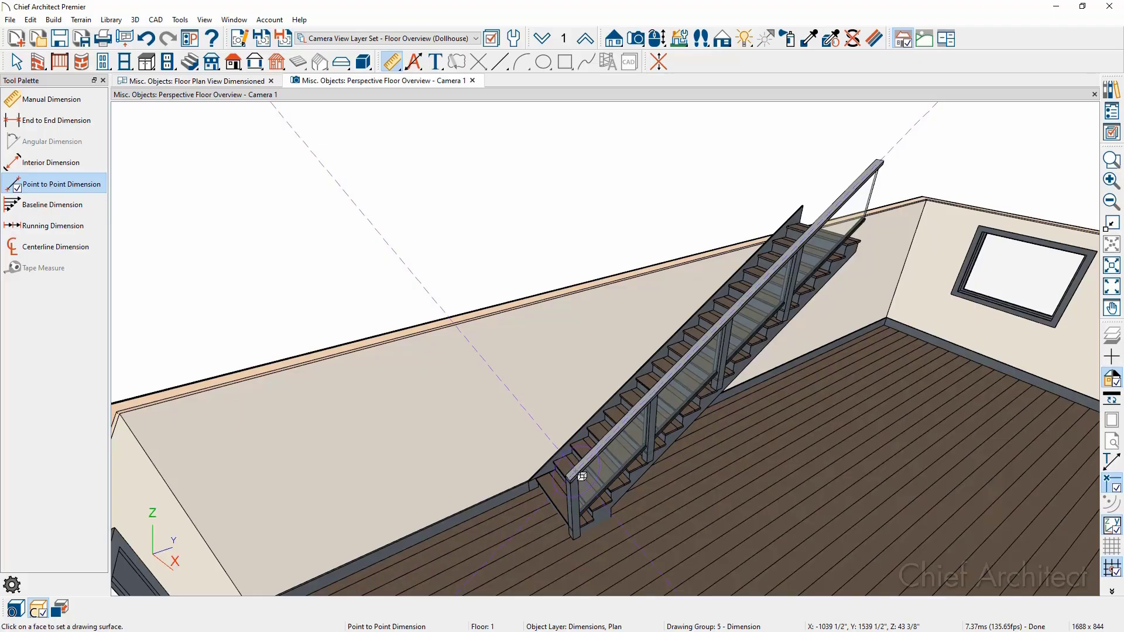
pyautogui.moveTo(576, 472); pyautogui.dragTo(885, 165)
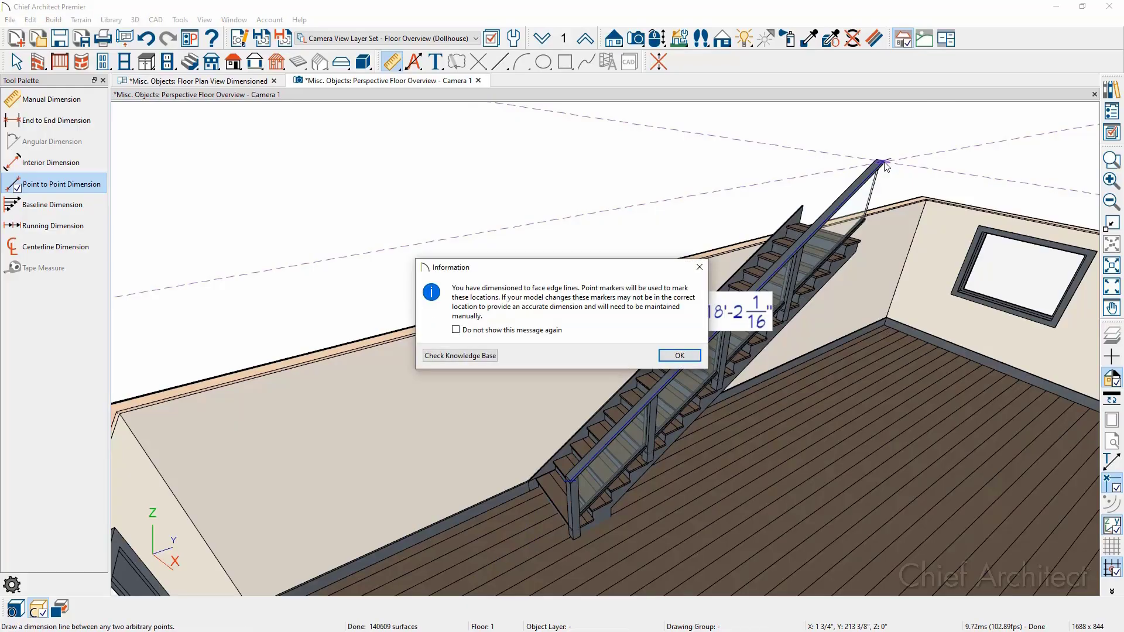
pyautogui.click(679, 355)
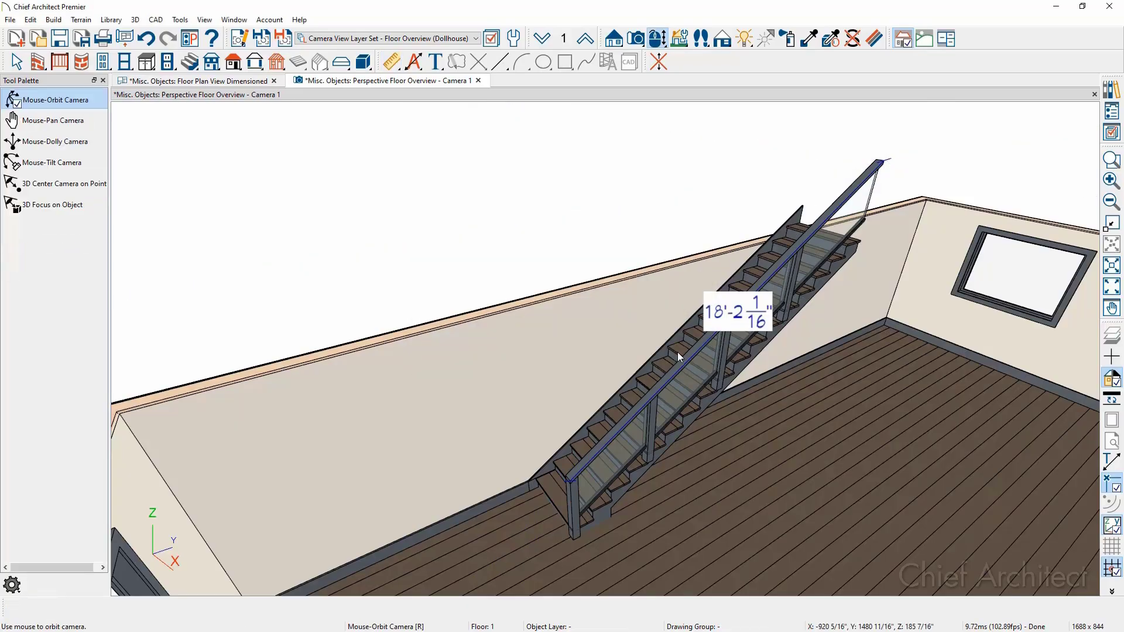
# Examine the wall and cabinet locate settings for manual dimensions in the Plan Dimension Defaults
pyautogui.moveTo(677, 352); pyautogui.dragTo(602, 344)
pyautogui.scroll(5, 561, 318)
pyautogui.moveTo(726, 402); pyautogui.dragTo(946, 500, button='middle')
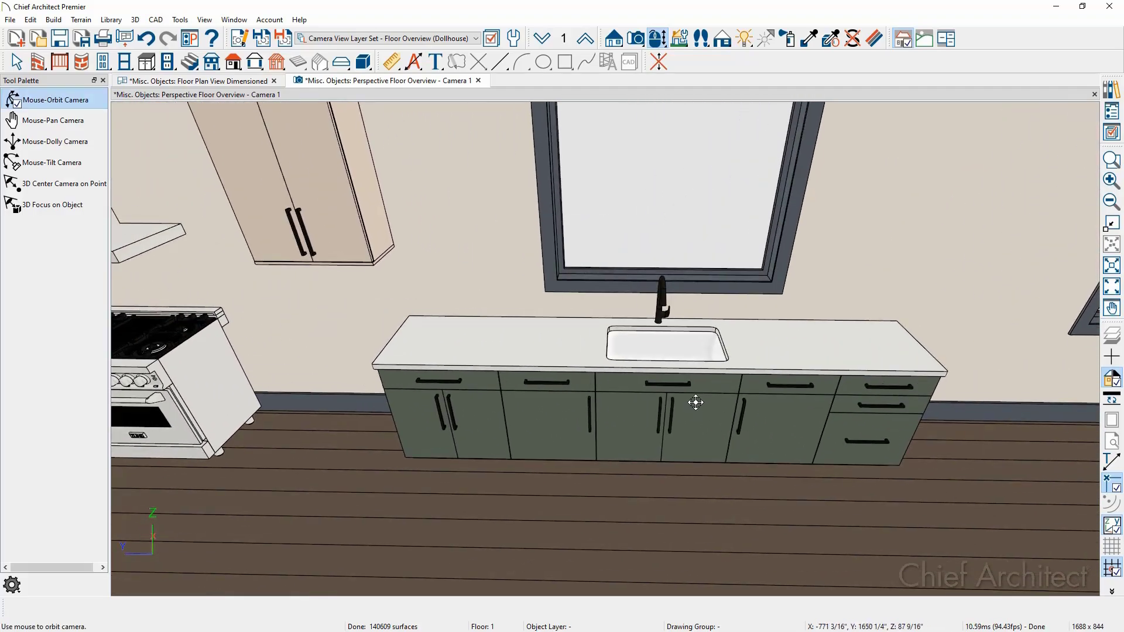
pyautogui.press('space')
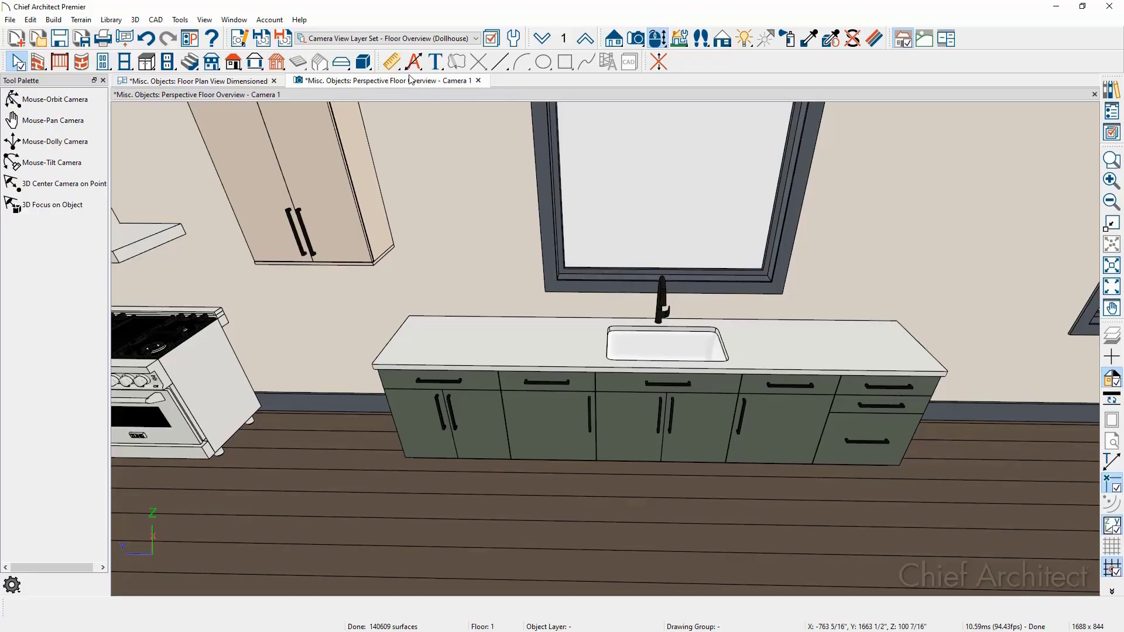
pyautogui.click(391, 61)
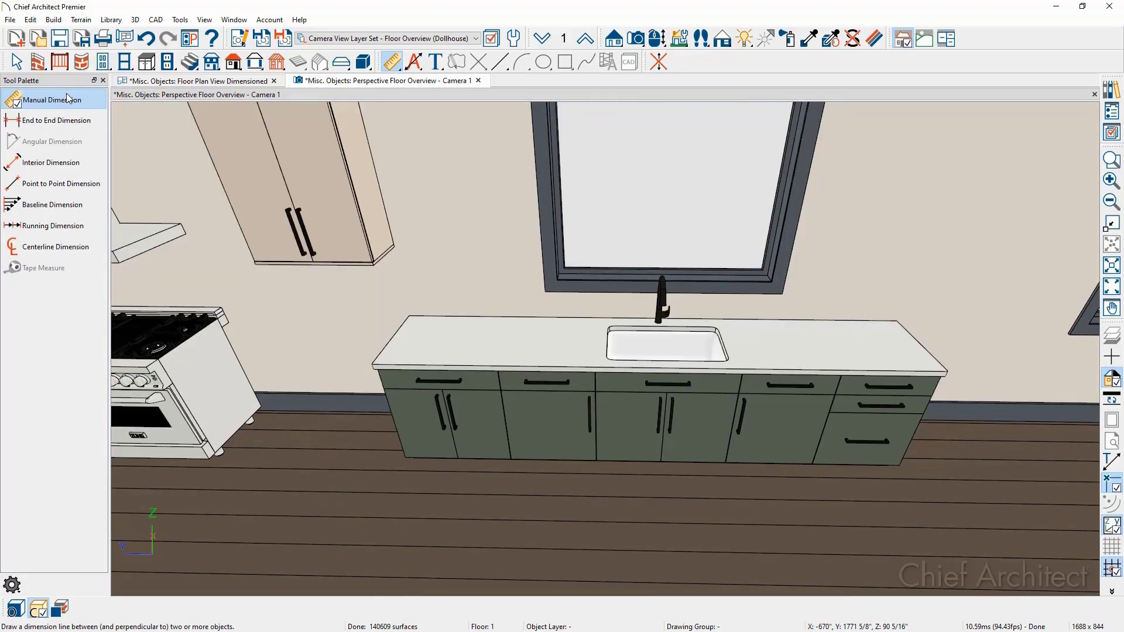
pyautogui.click(67, 100)
pyautogui.doubleClick(66, 101)
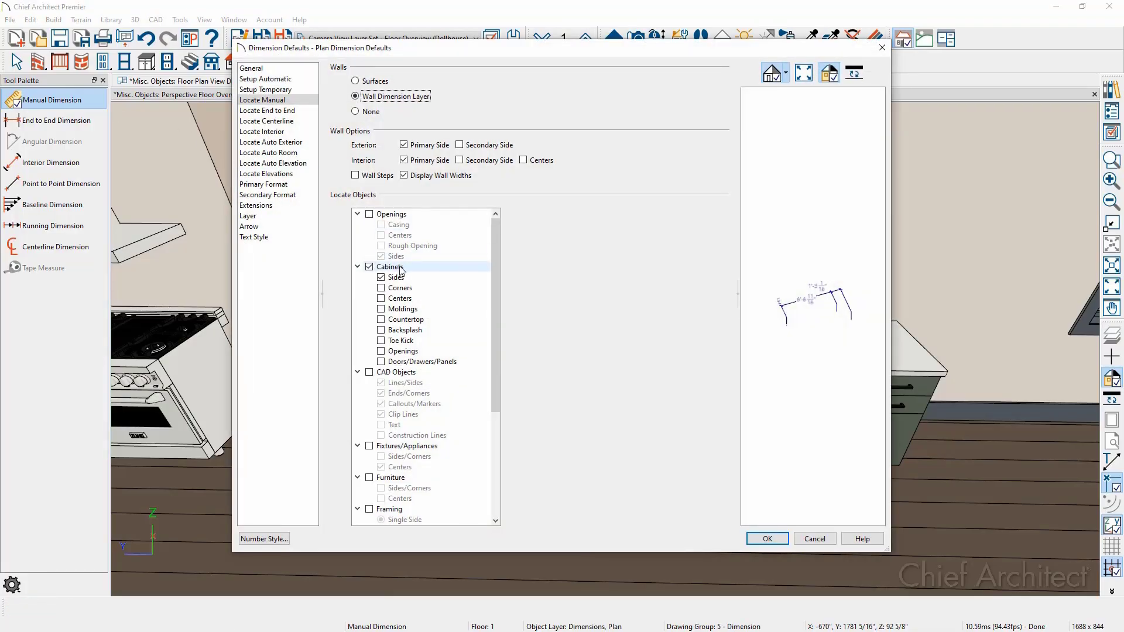
pyautogui.click(808, 537)
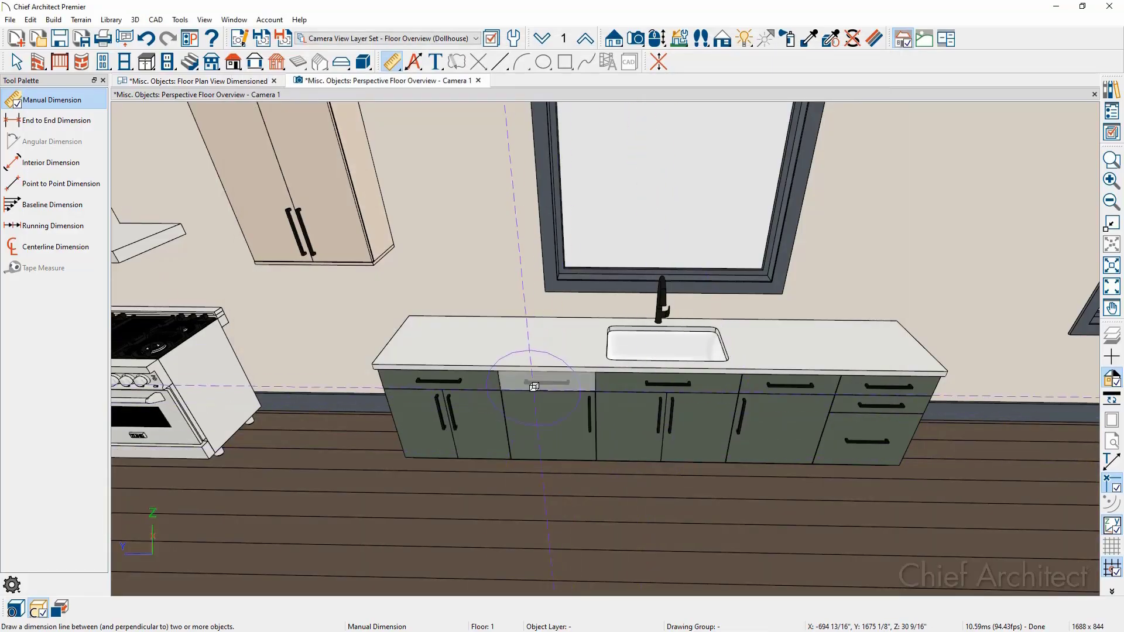
# Draw a manual dimension along the sink-side countertop from end to end, using the countertop's top face as the drawing surface
pyautogui.click(403, 347)
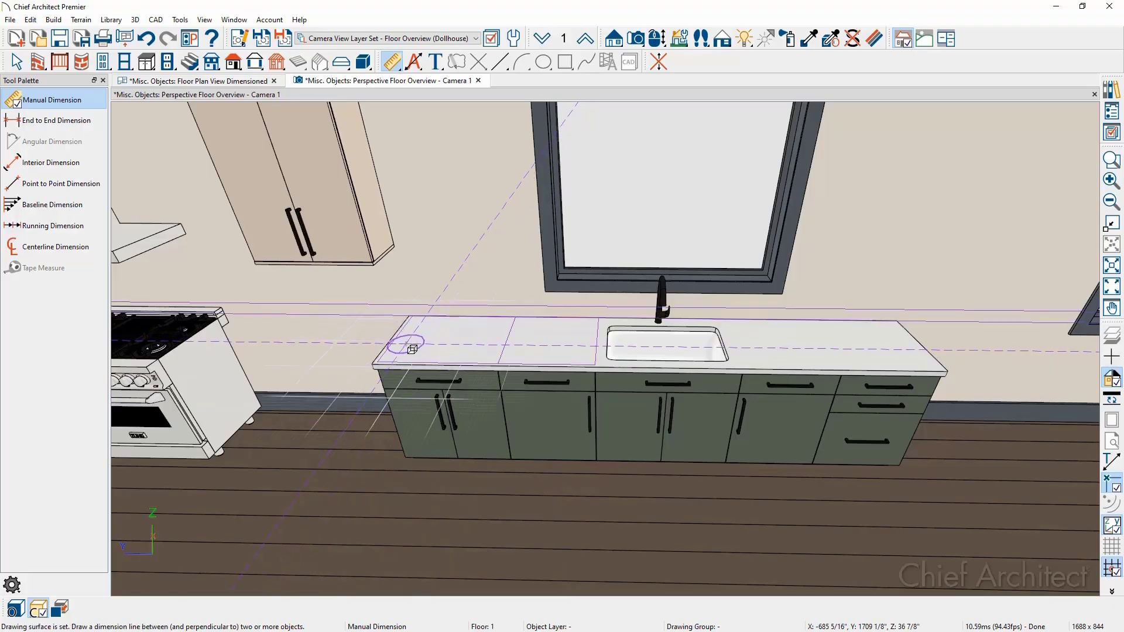
pyautogui.moveTo(392, 348); pyautogui.dragTo(934, 350)
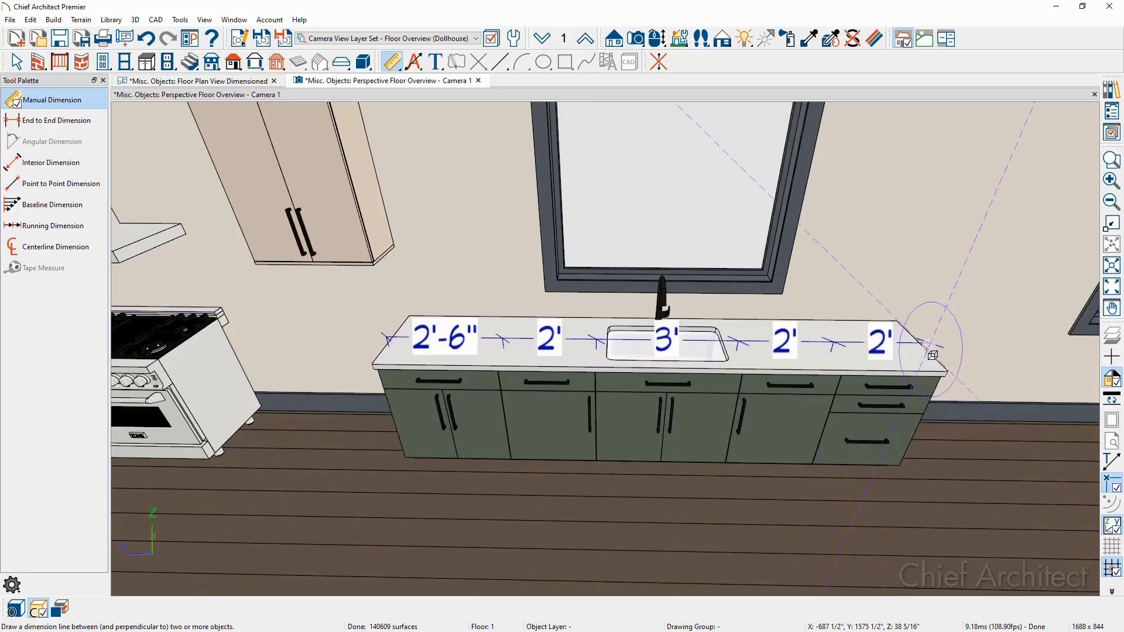
pyautogui.moveTo(885, 357); pyautogui.dragTo(769, 119, button='middle')
pyautogui.moveTo(797, 398); pyautogui.dragTo(785, 364)
pyautogui.moveTo(786, 364); pyautogui.dragTo(761, 308, button='middle')
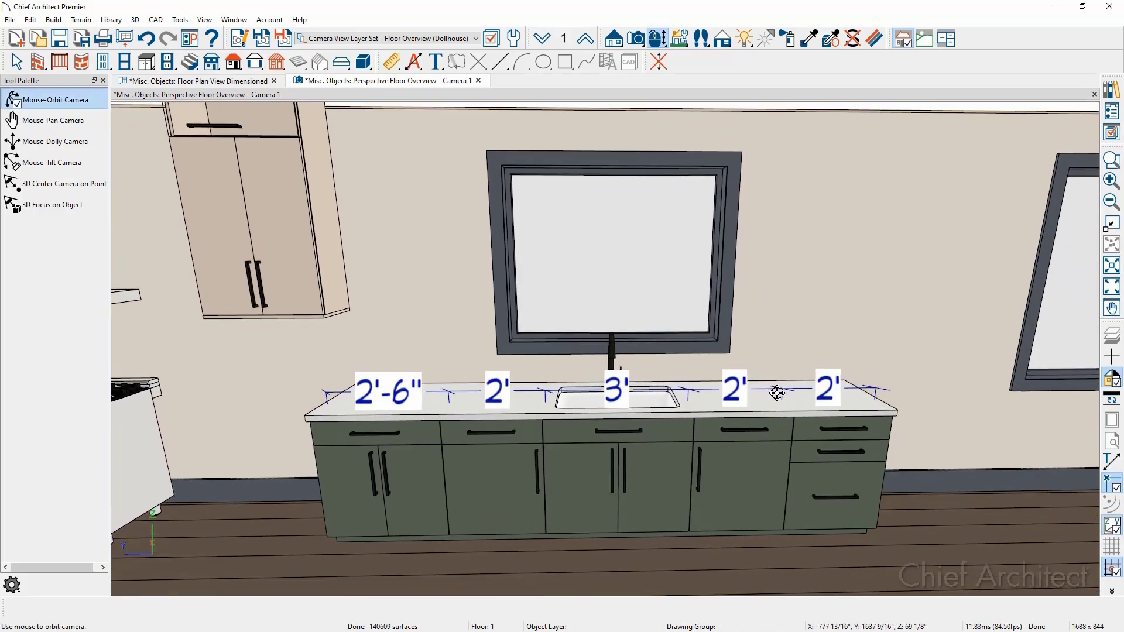
pyautogui.press('space')
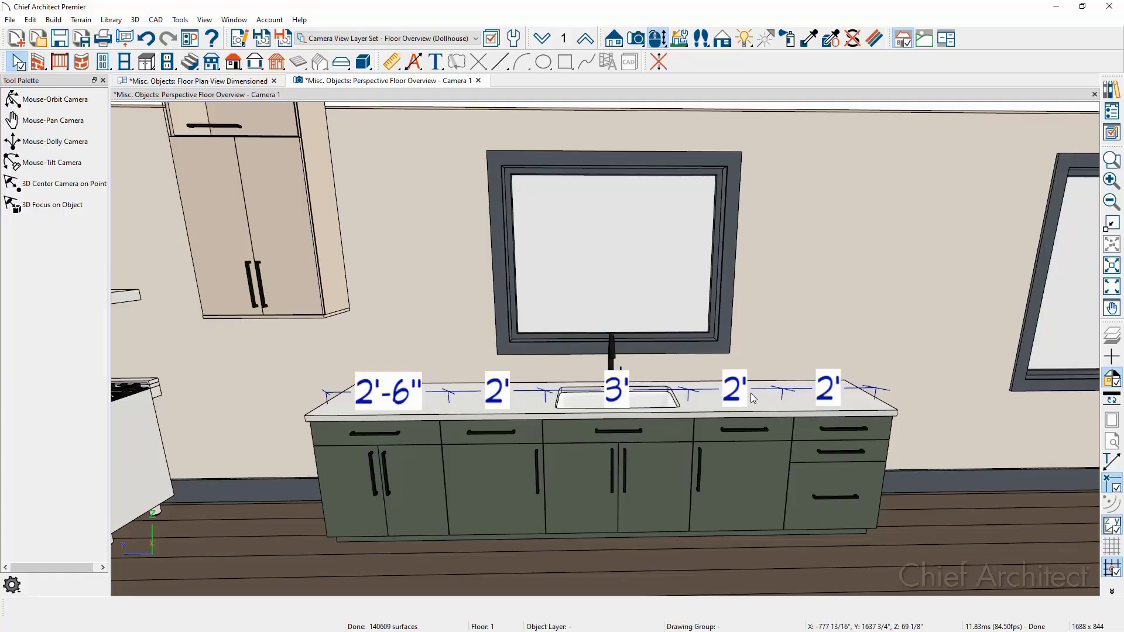
# Set the drawing surface offset to 24 and draw a second manual dimension along the full length of the countertop
pyautogui.click(392, 62)
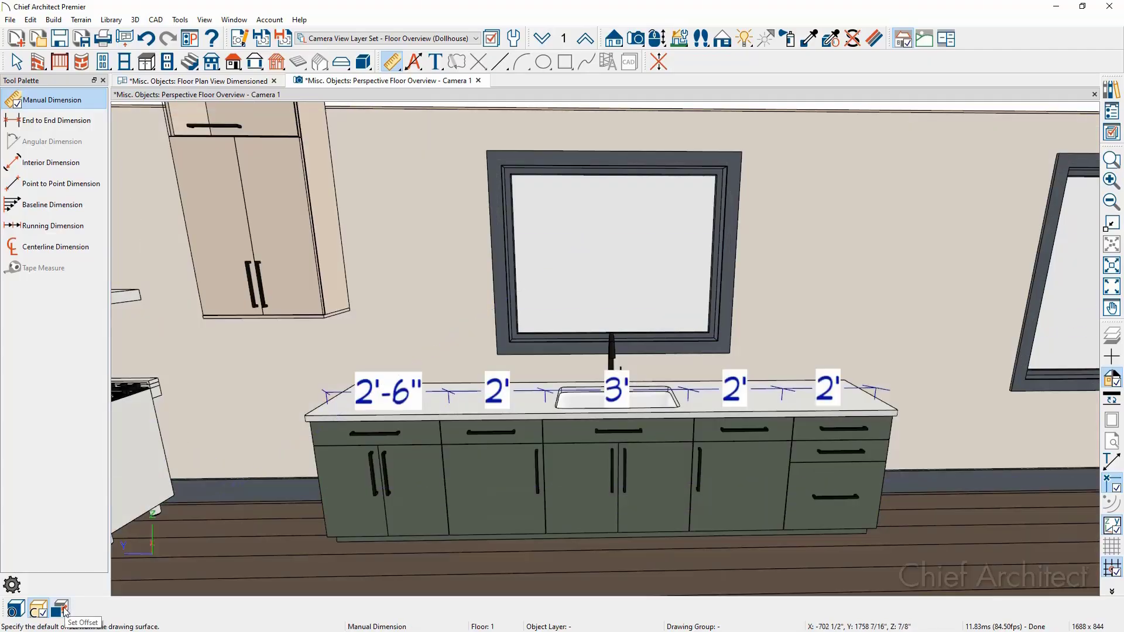
pyautogui.click(62, 609)
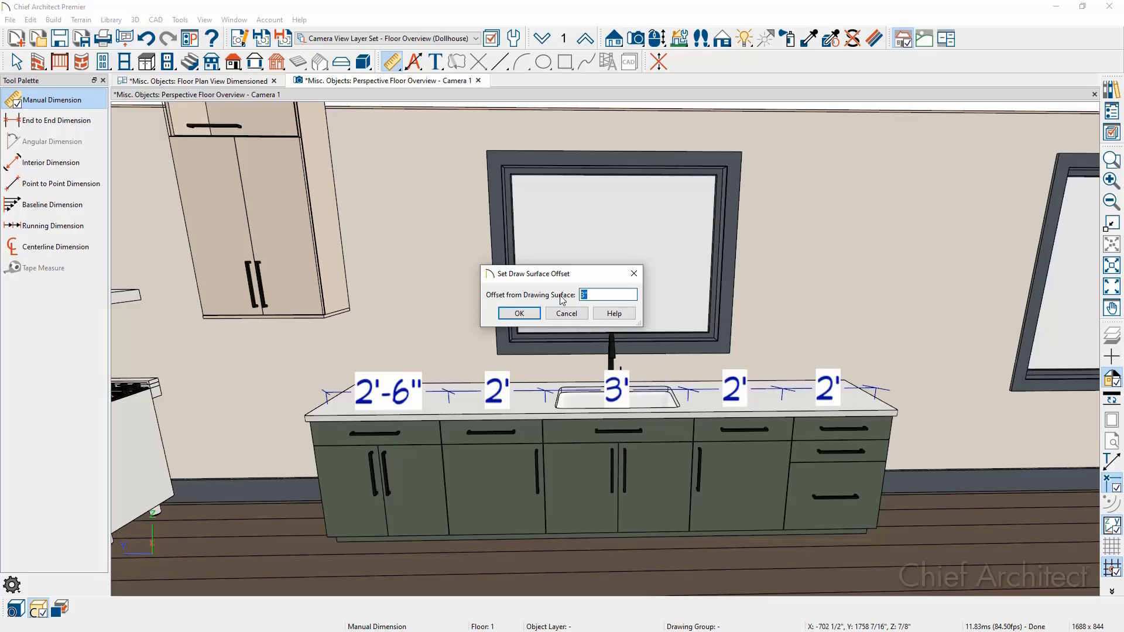
pyautogui.write('24')
pyautogui.click(520, 314)
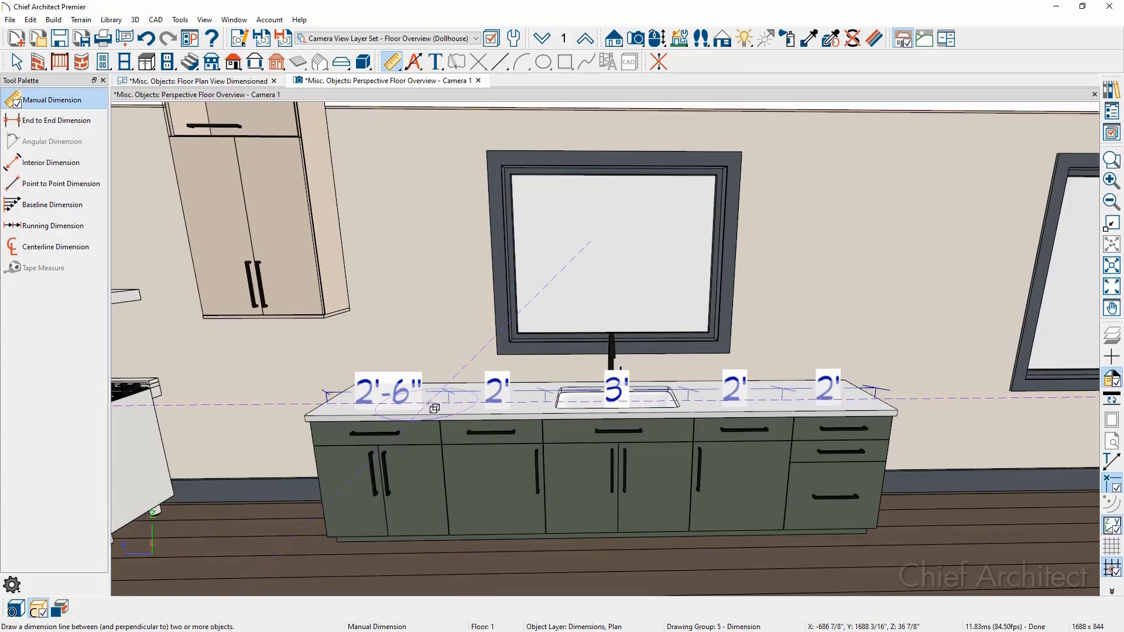
pyautogui.click(434, 408)
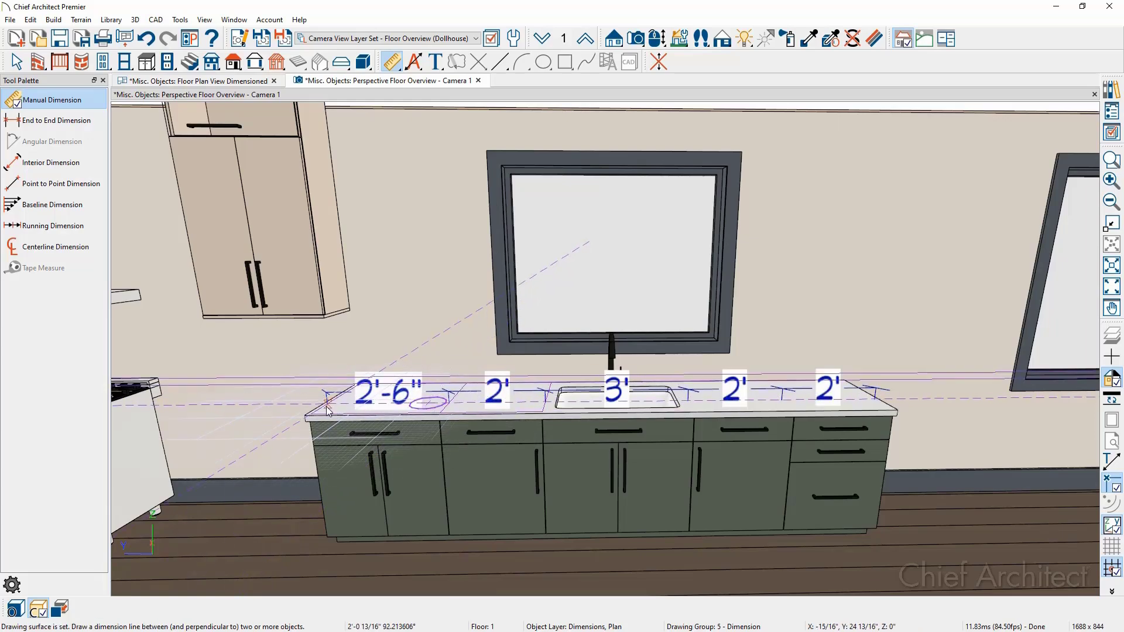
pyautogui.moveTo(326, 410); pyautogui.dragTo(874, 397)
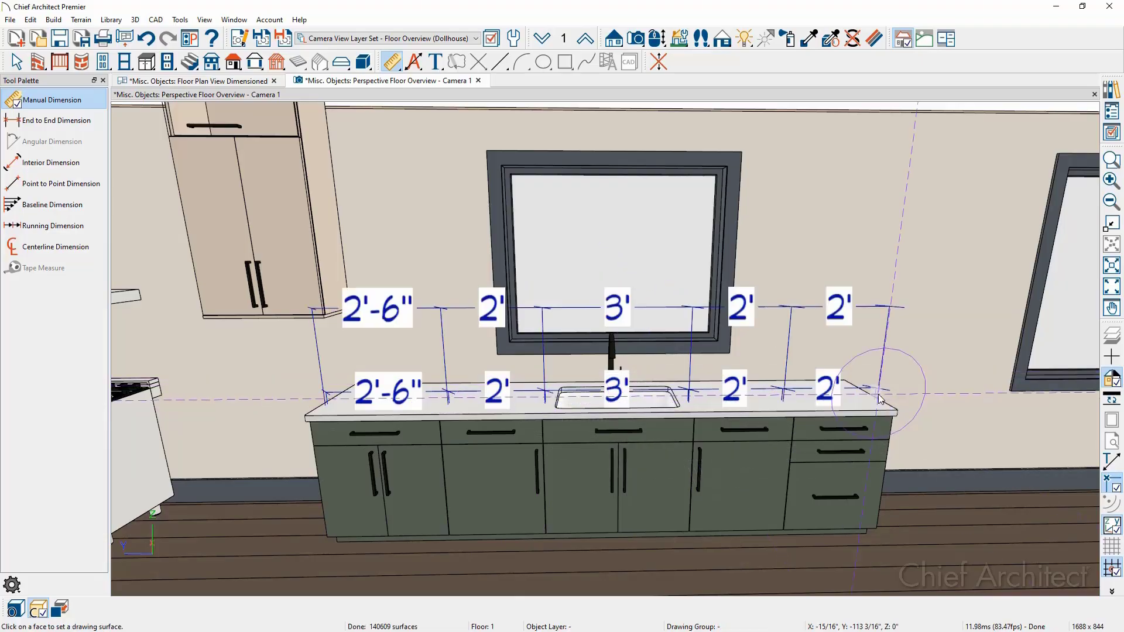
pyautogui.press('space')
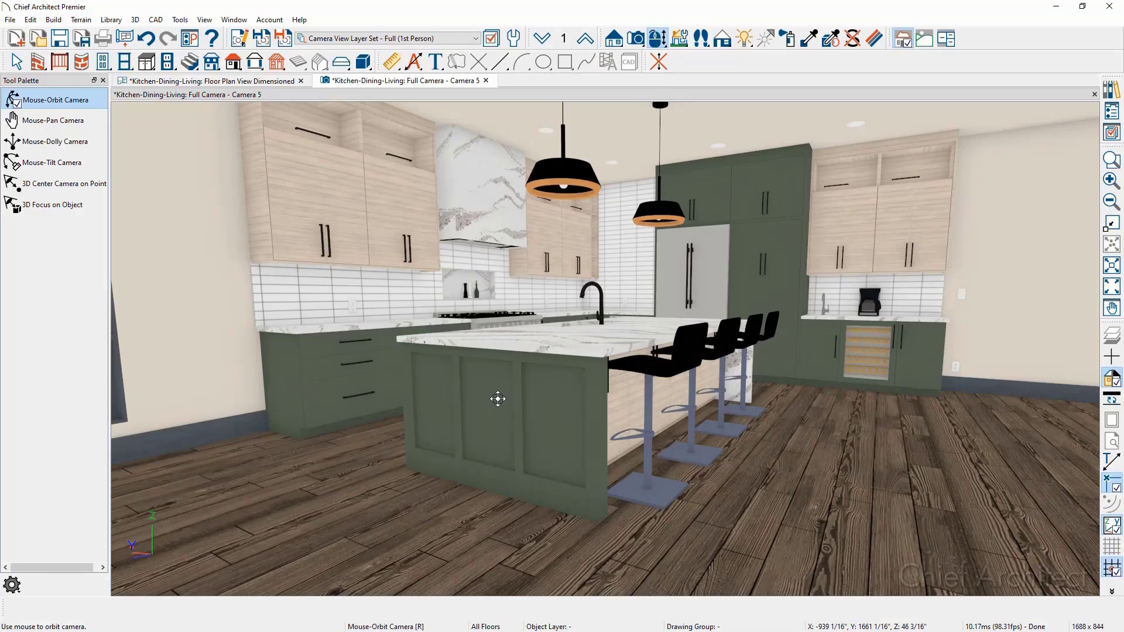
# In the kitchen camera's selected defaults, create a new rich text default named "Kitchen and Bath Rich Text Defaults, 3D"
pyautogui.moveTo(498, 399); pyautogui.dragTo(645, 416)
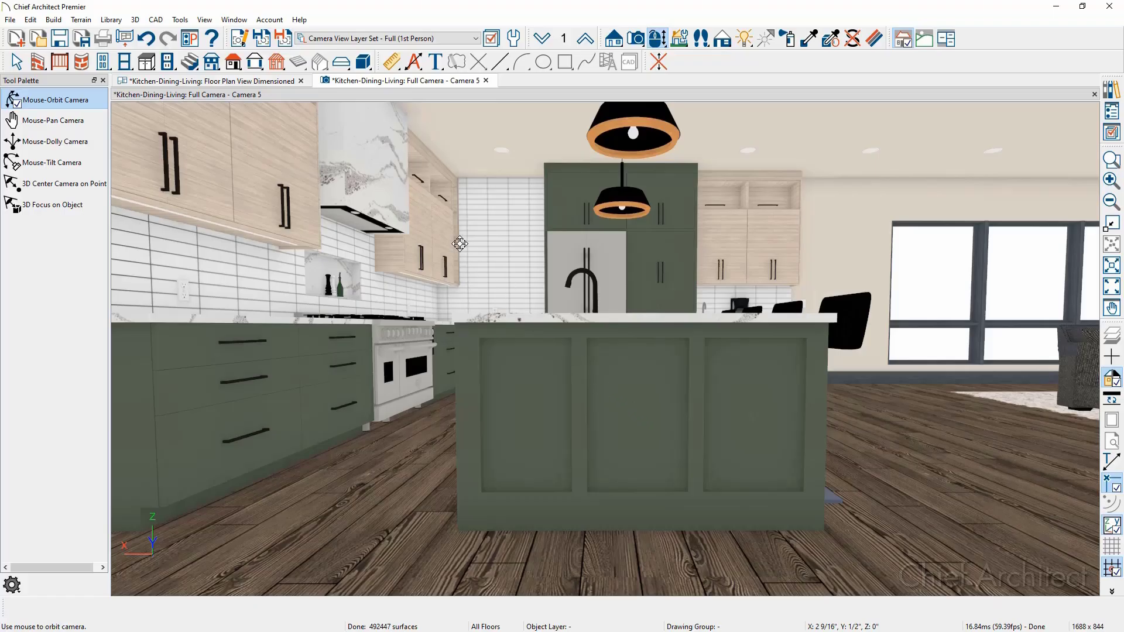
pyautogui.click(240, 48)
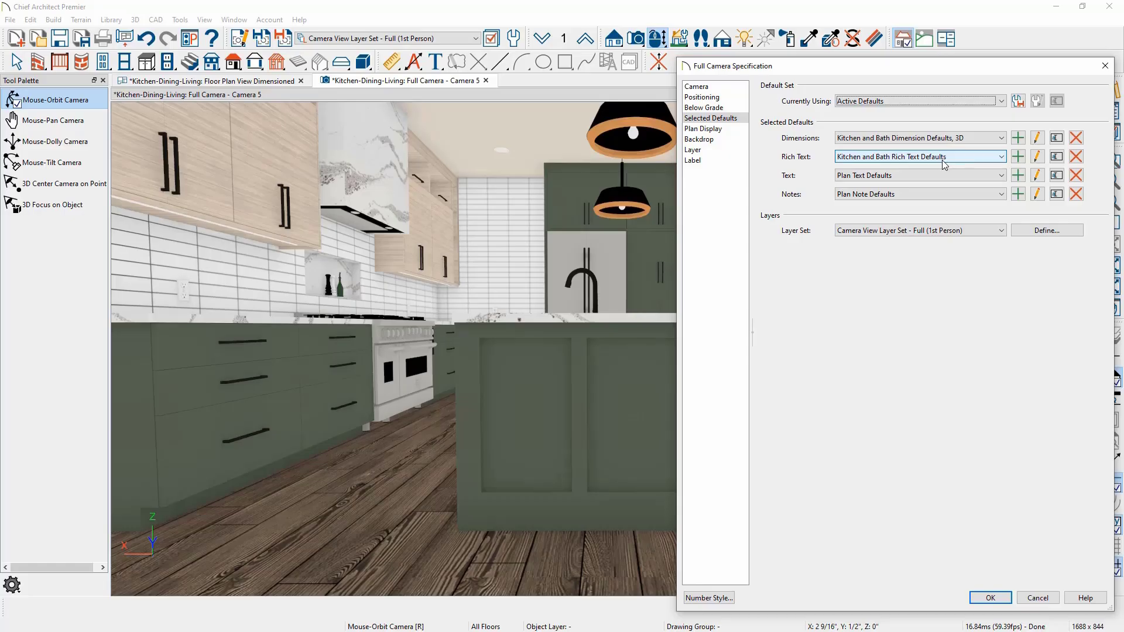
pyautogui.click(1018, 157)
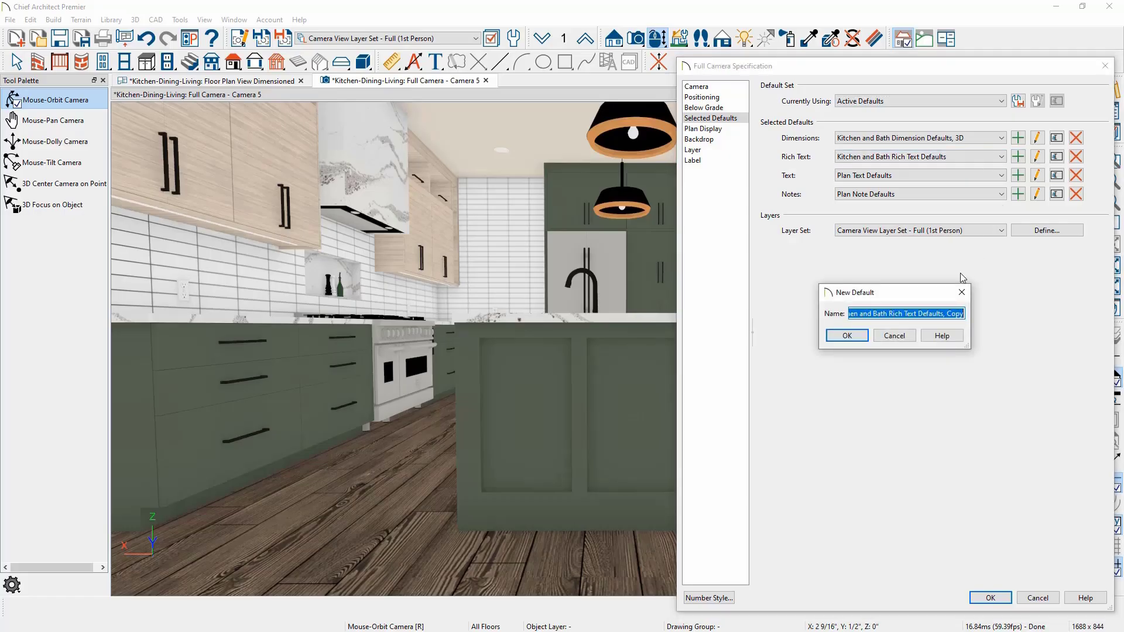
pyautogui.moveTo(947, 314); pyautogui.dragTo(982, 316)
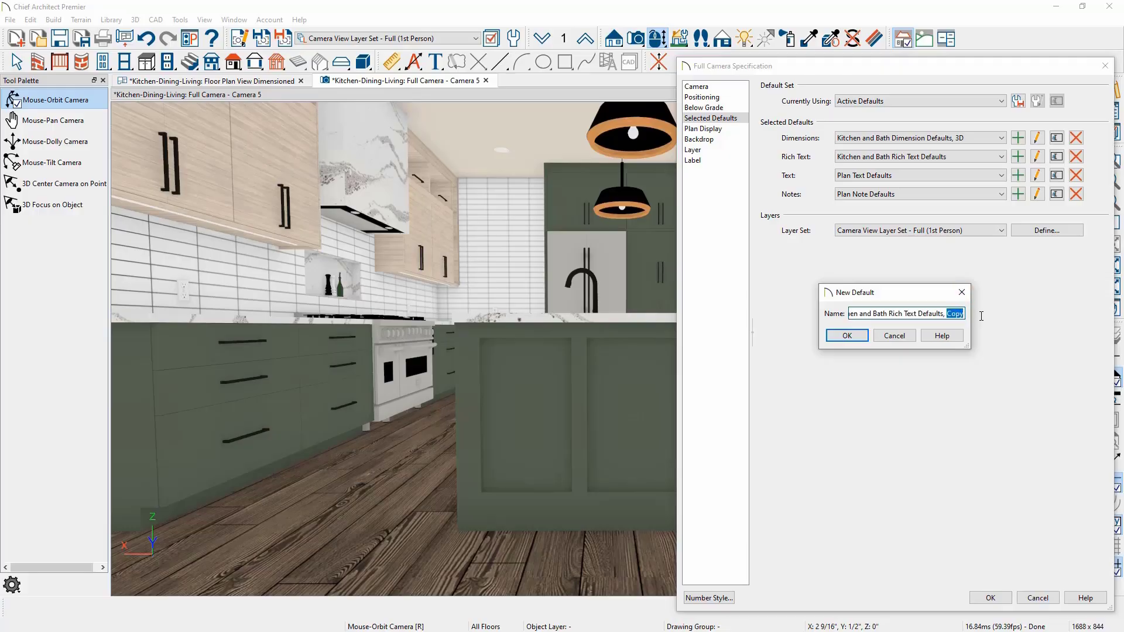
pyautogui.write('3D')
pyautogui.click(852, 336)
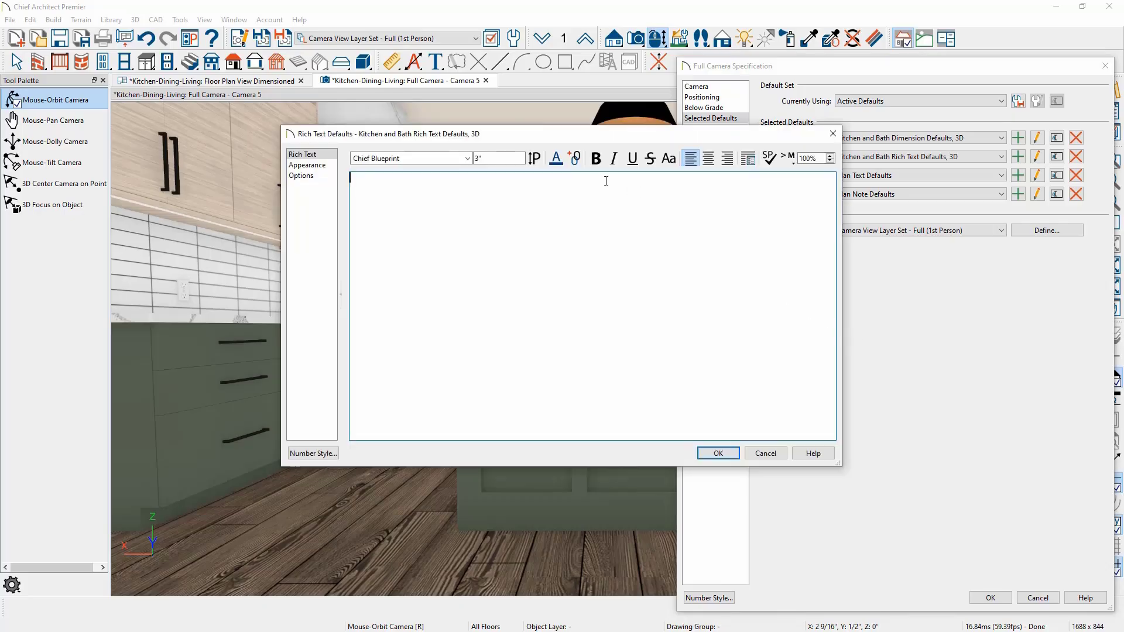
# Set the new rich text default's character height to 1.75" and turn on its border and fill
pyautogui.click(508, 156)
pyautogui.moveTo(507, 157); pyautogui.dragTo(453, 165)
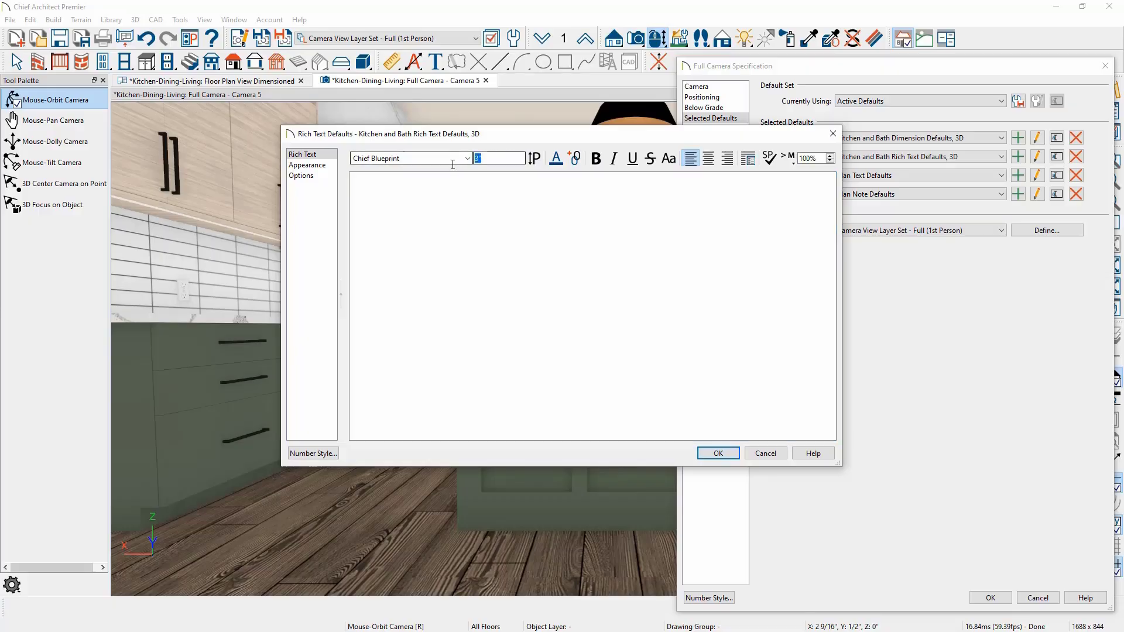
pyautogui.write('1.75')
pyautogui.click(326, 167)
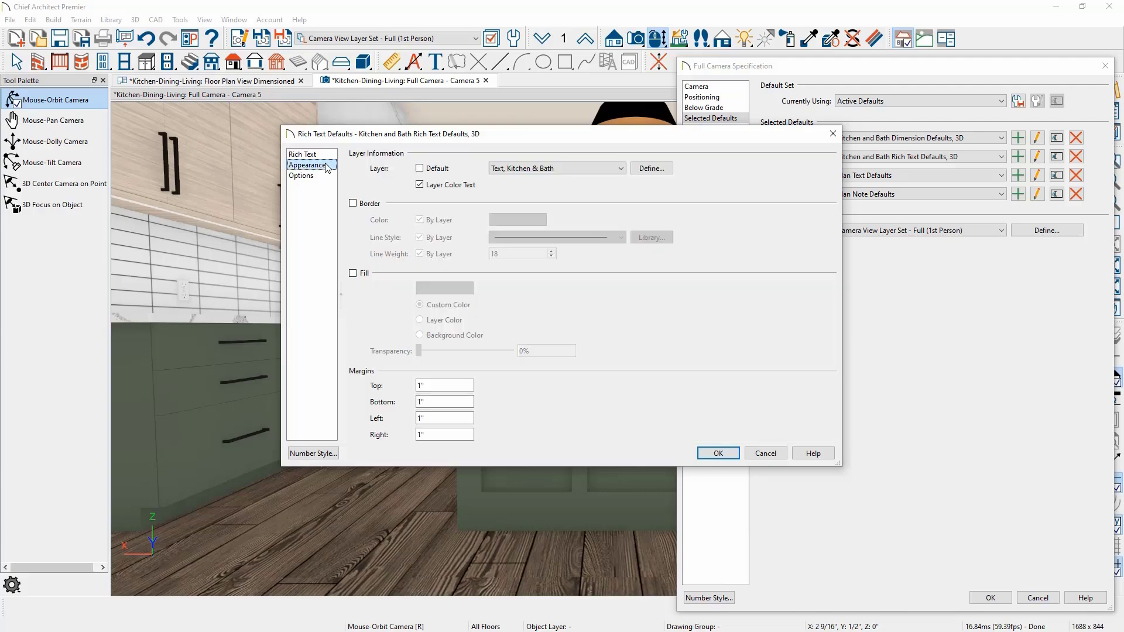
pyautogui.moveTo(1123, 44); pyautogui.dragTo(826, 103)
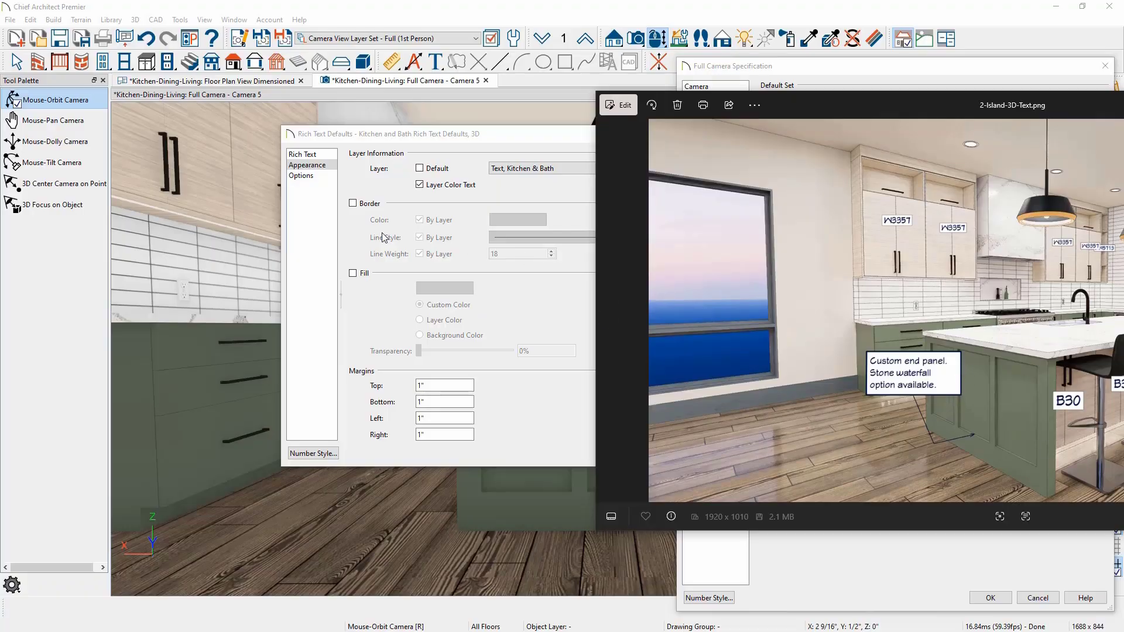
pyautogui.click(420, 203)
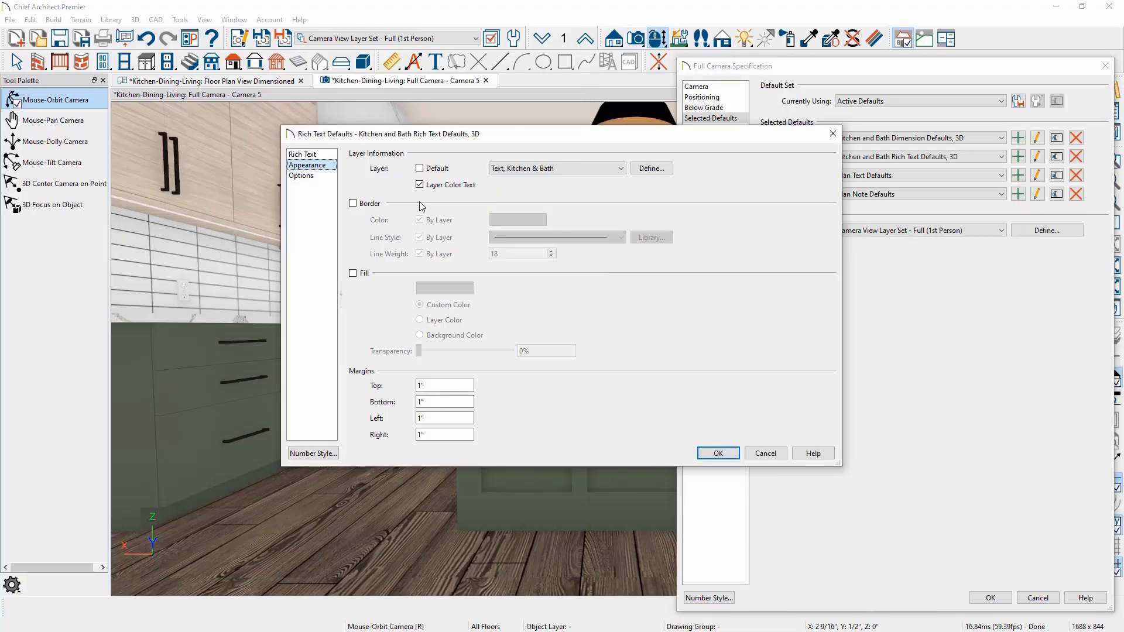
pyautogui.click(364, 204)
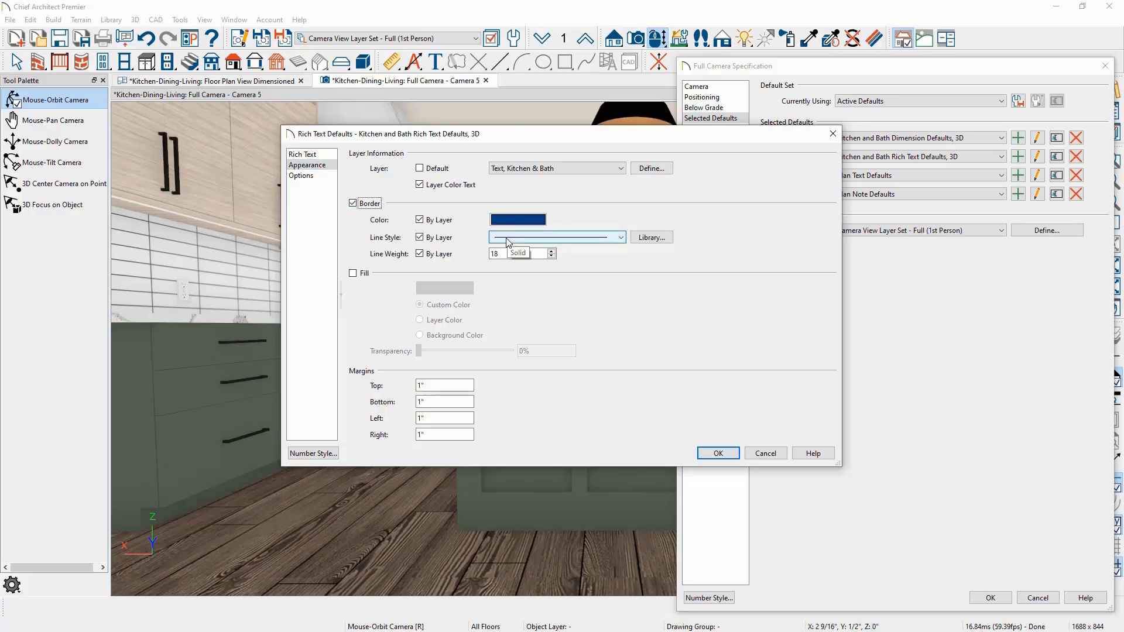
pyautogui.click(364, 274)
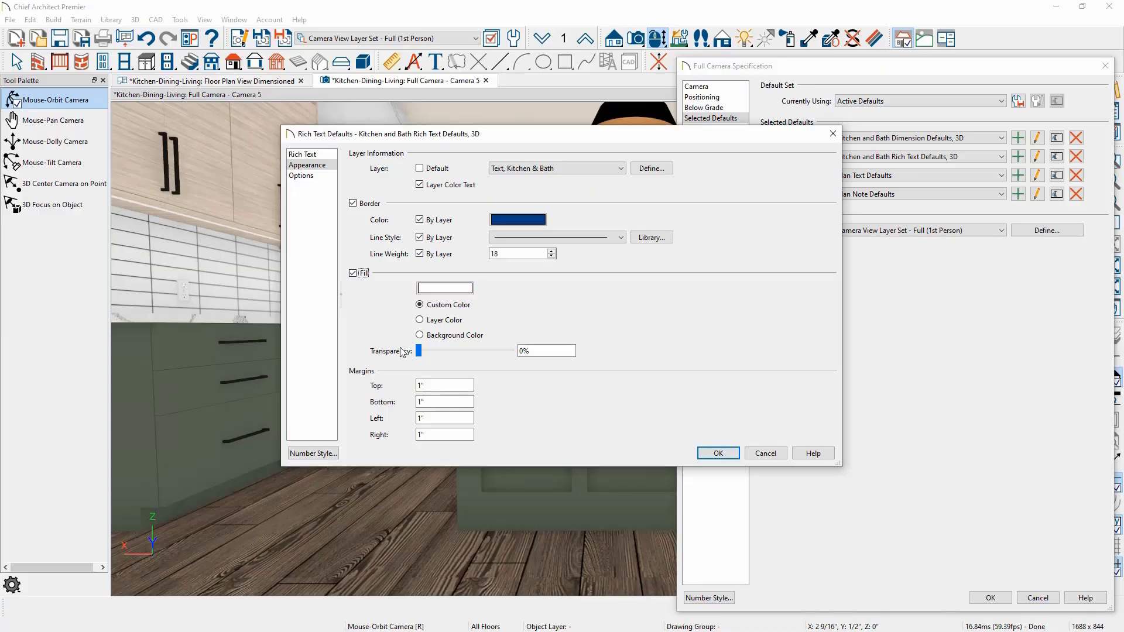
# Keep Faces Camera and Ignore Object Clipping enabled, and accept the rich text defaults and the camera specification
pyautogui.click(324, 177)
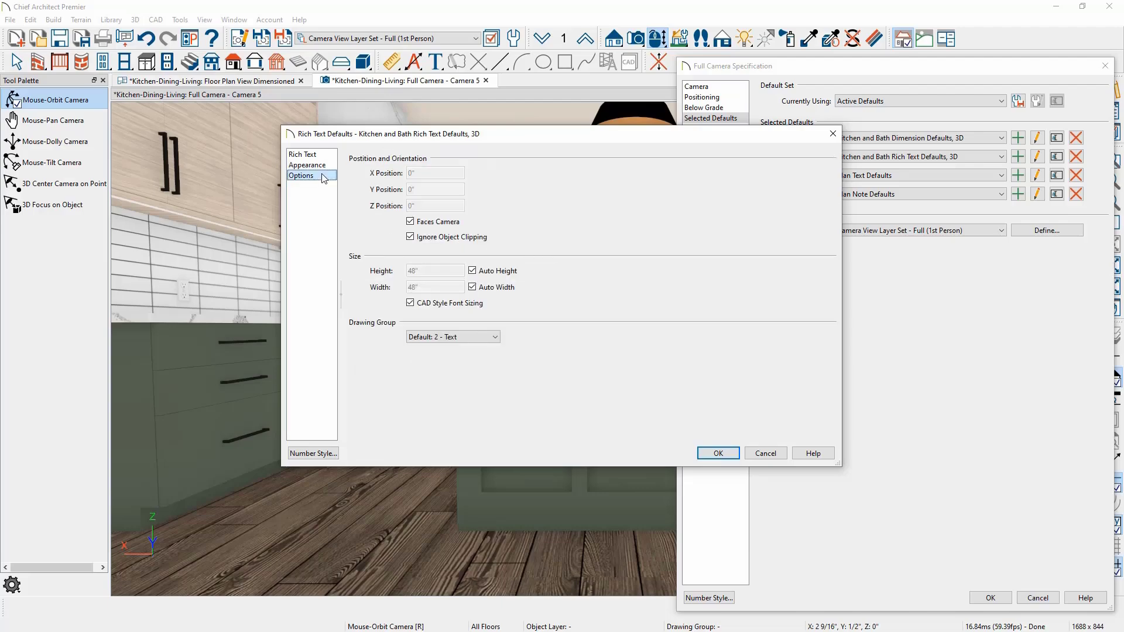
pyautogui.click(454, 226)
pyautogui.click(450, 238)
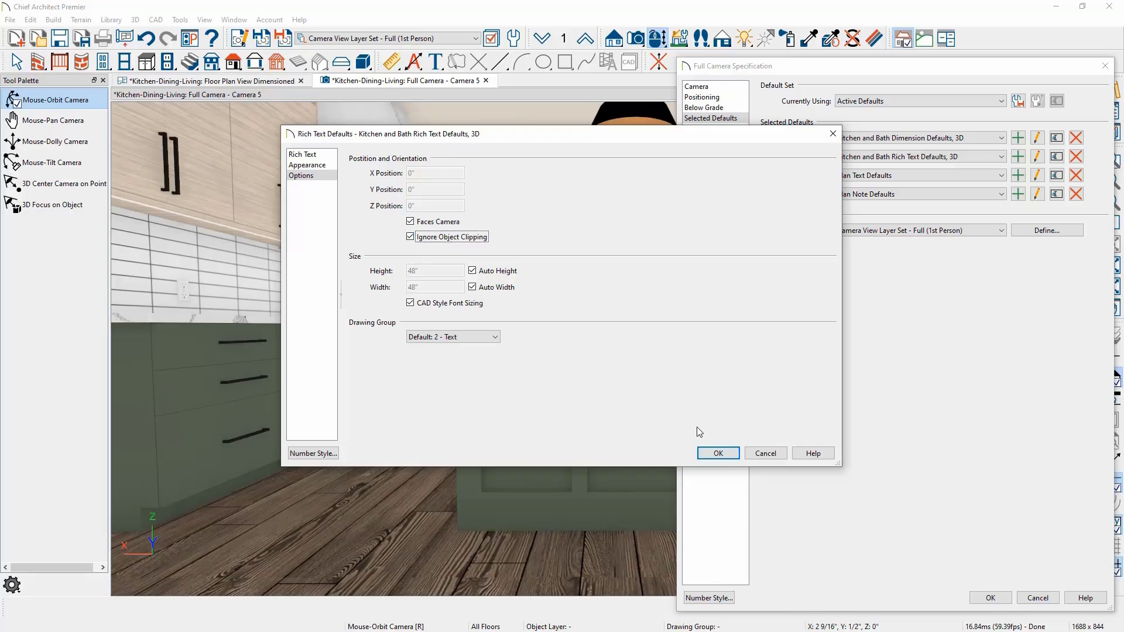
pyautogui.click(717, 453)
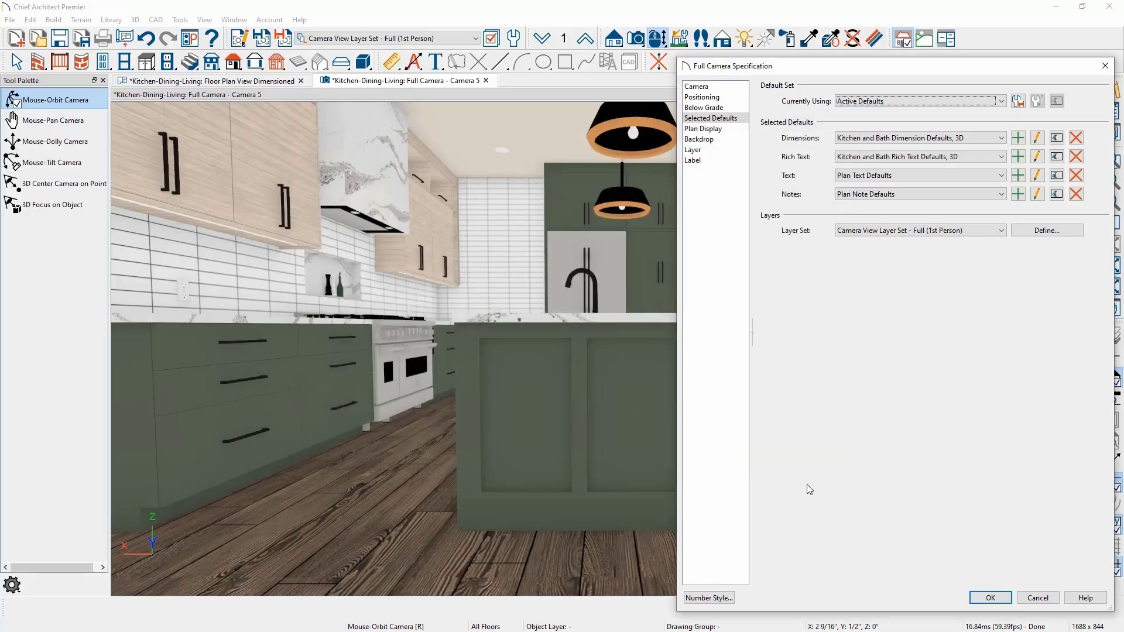
pyautogui.click(990, 598)
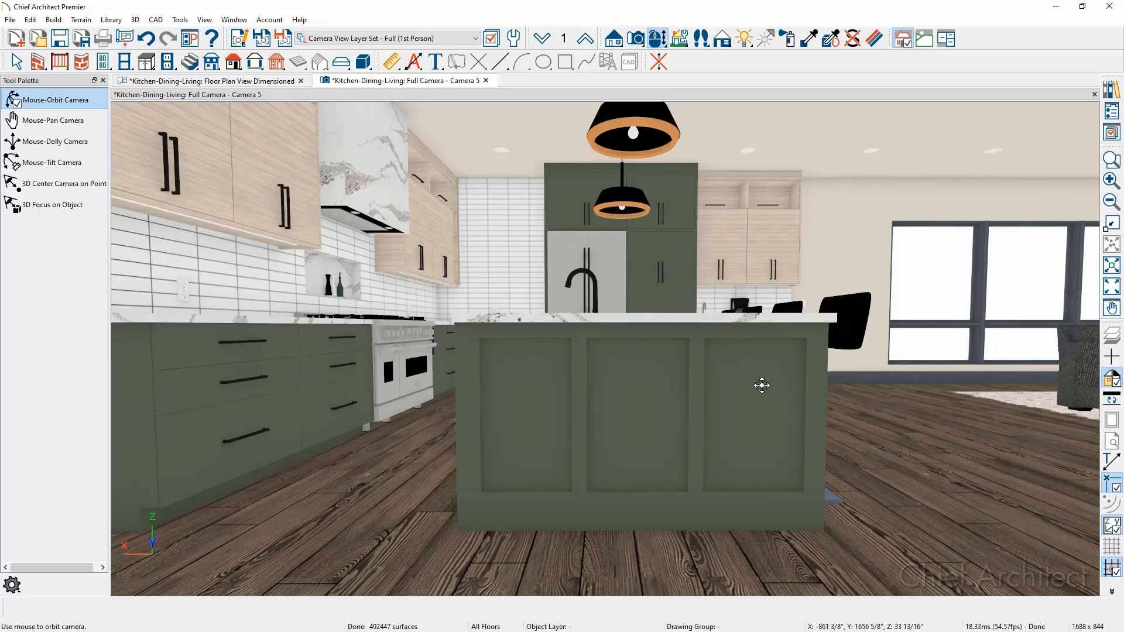
# Place rich text reading "Custom end panel. Stone waterfall option available" on the kitchen island's end panel
pyautogui.click(435, 61)
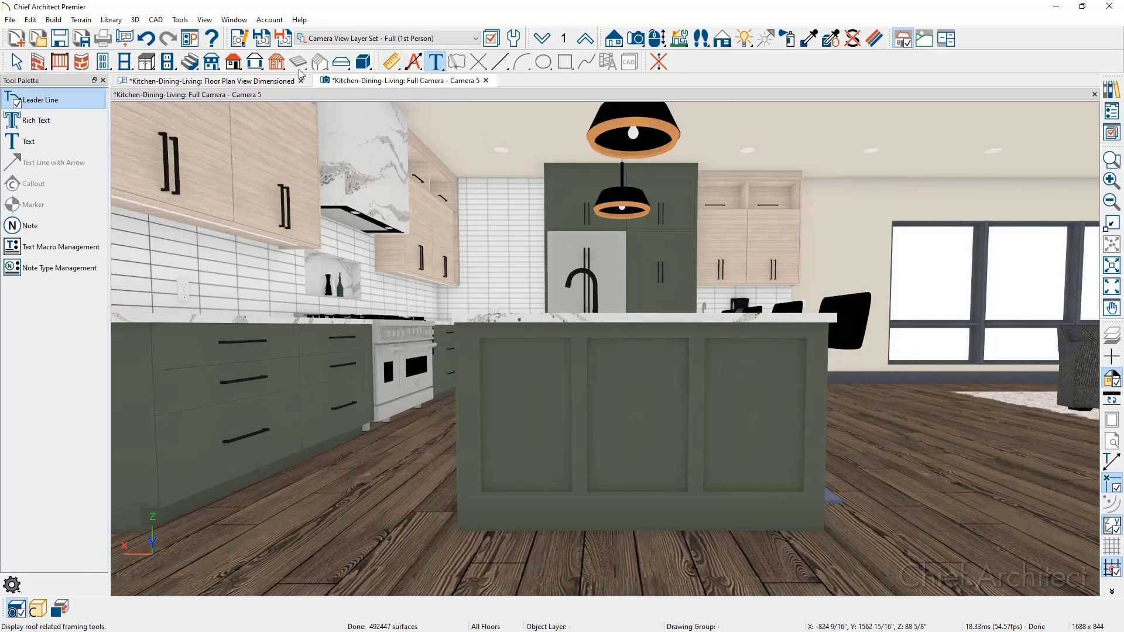
pyautogui.click(57, 122)
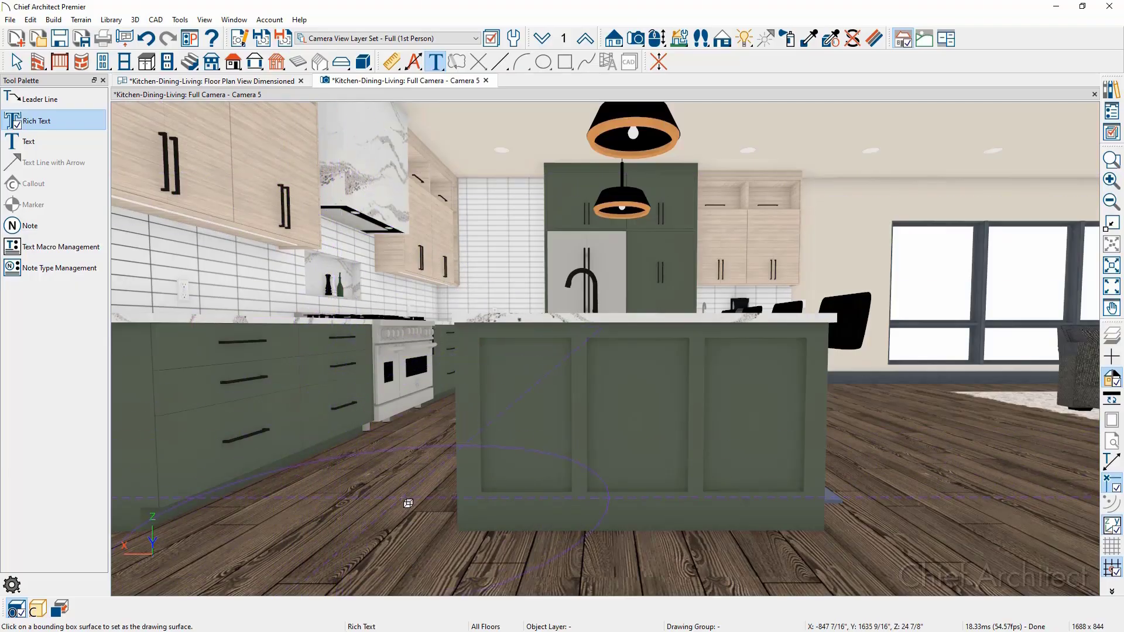
pyautogui.click(644, 422)
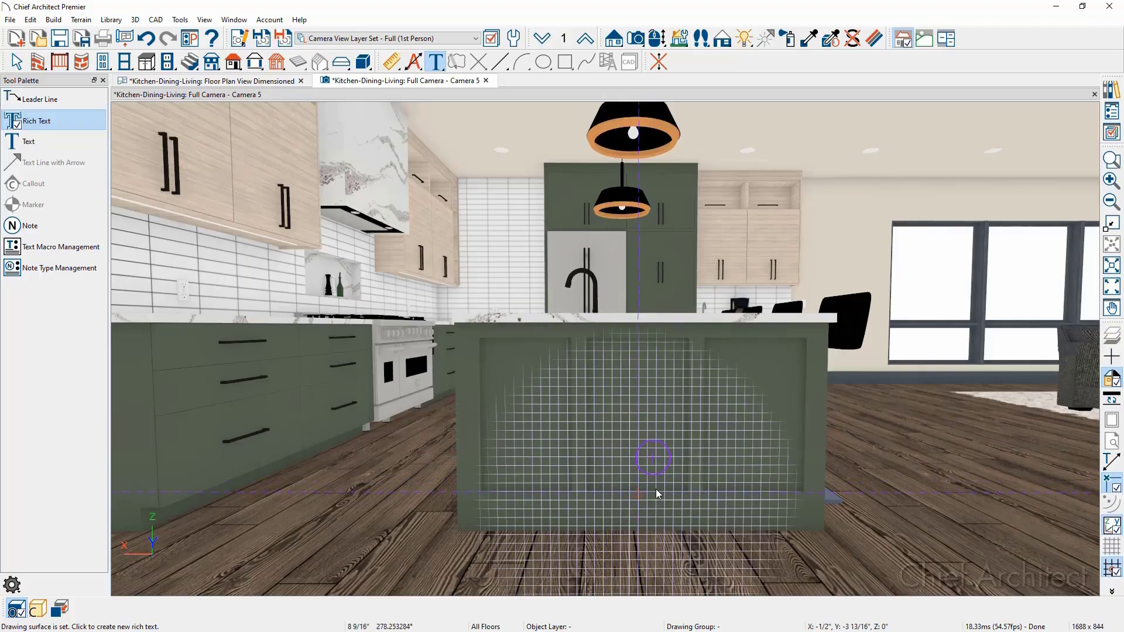
pyautogui.click(644, 398)
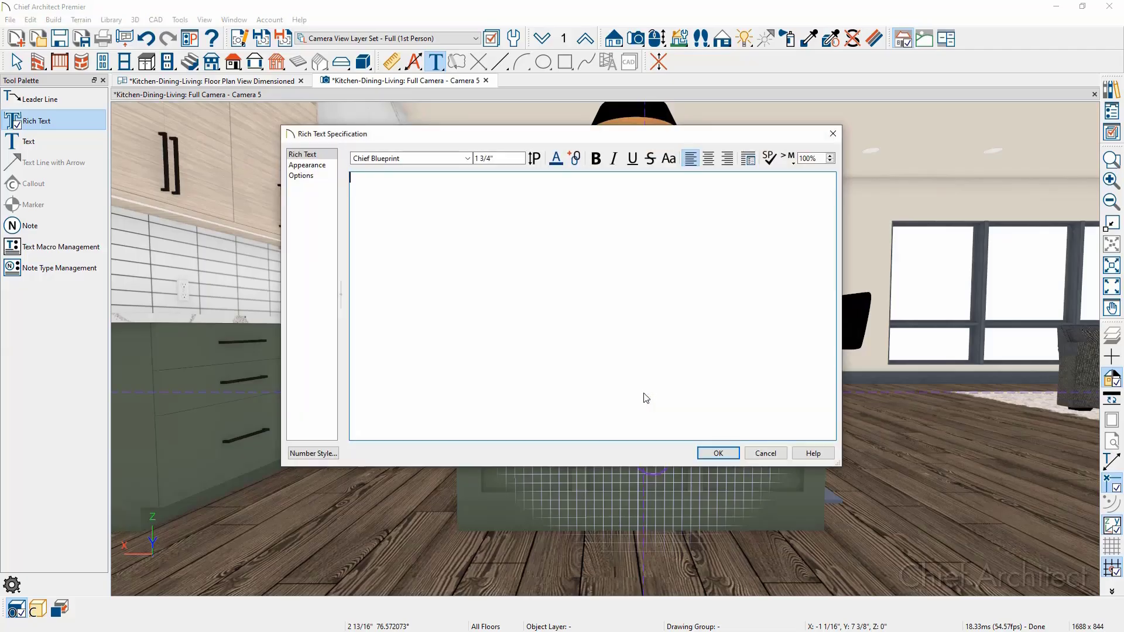
pyautogui.write('Custom end panel. Stone waterfall option available')
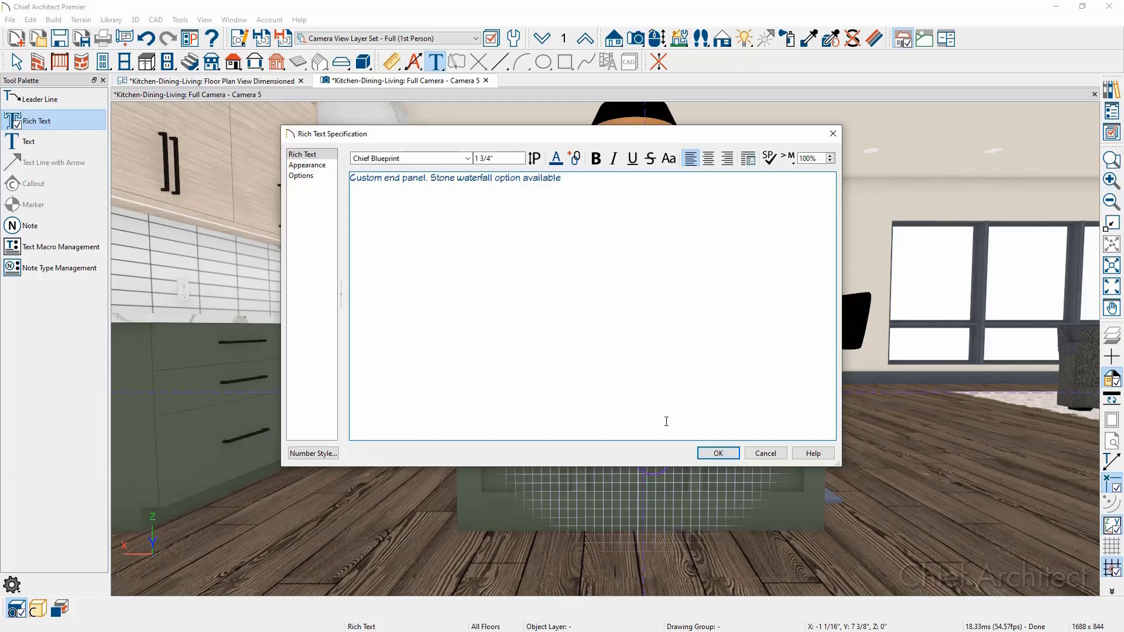
pyautogui.click(707, 454)
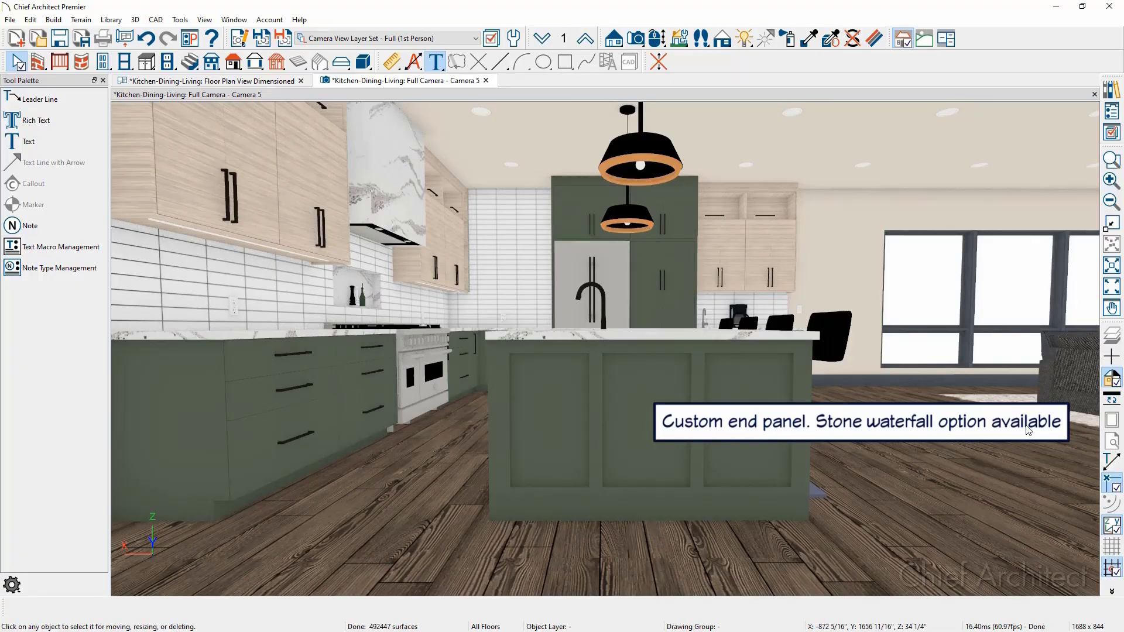
# Narrow the end panel note's text box so its text wraps onto three lines
pyautogui.click(785, 428)
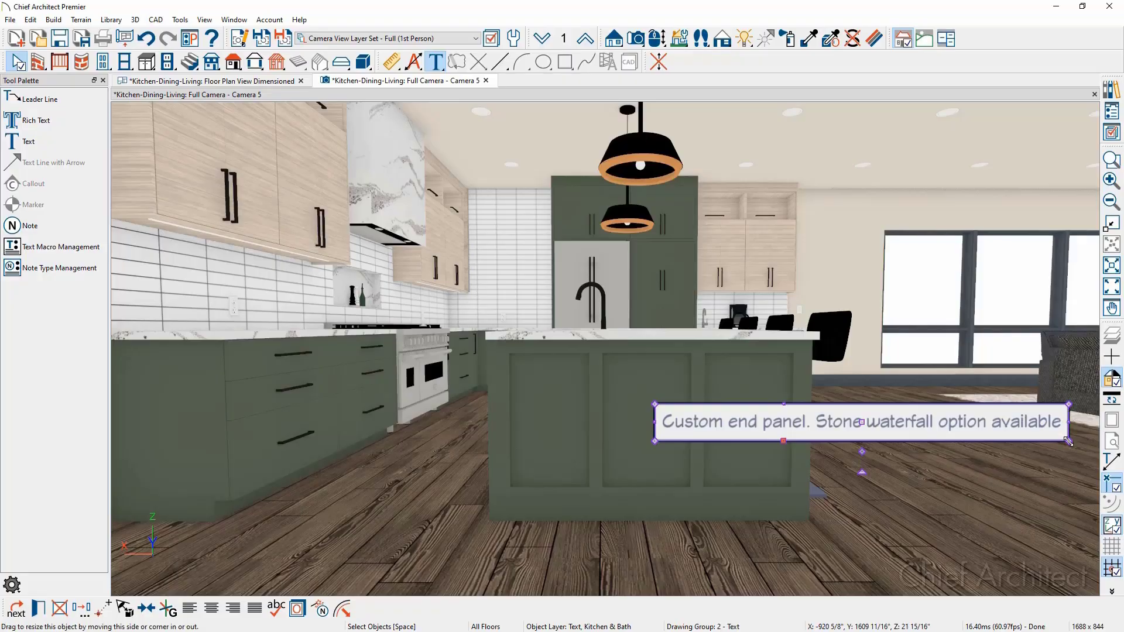
pyautogui.moveTo(1066, 423); pyautogui.dragTo(834, 445)
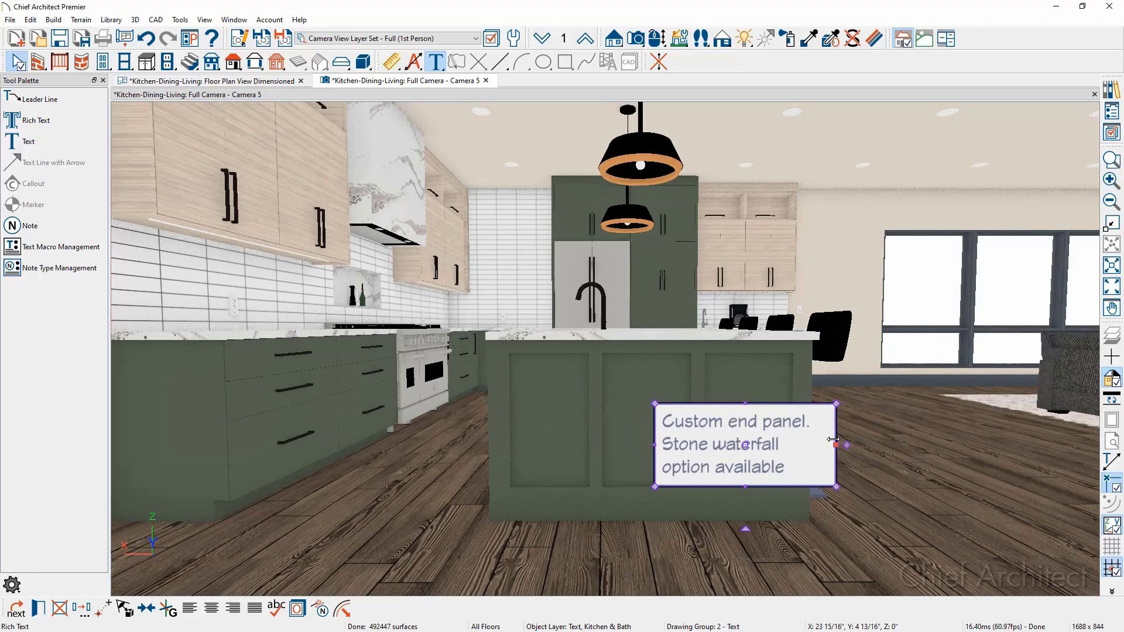
pyautogui.press('o')
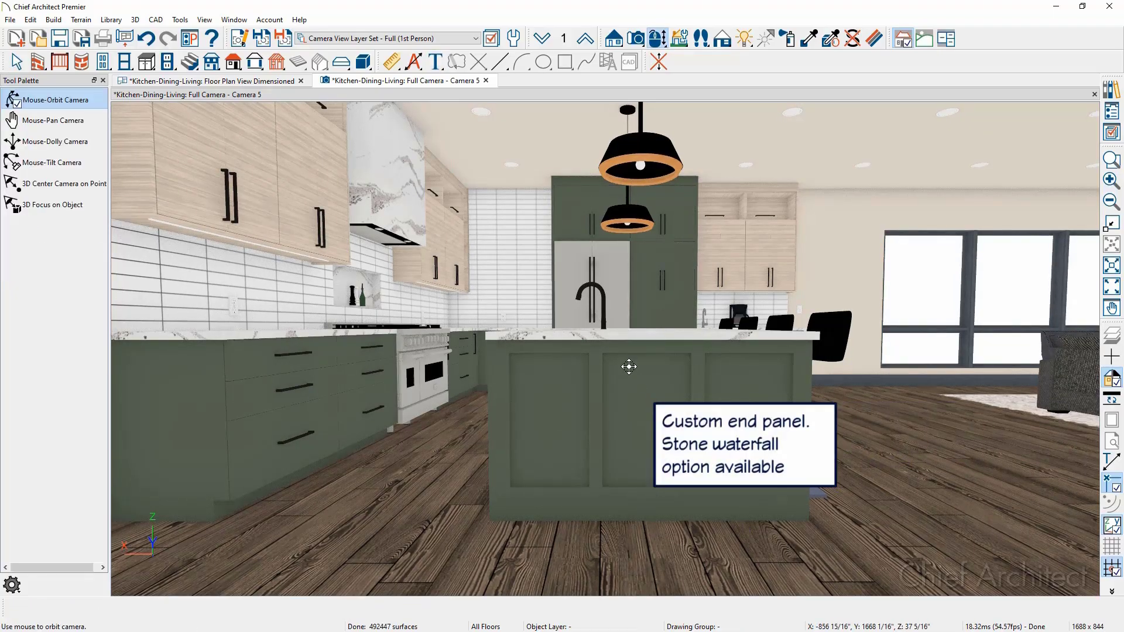
pyautogui.moveTo(628, 366); pyautogui.dragTo(657, 376)
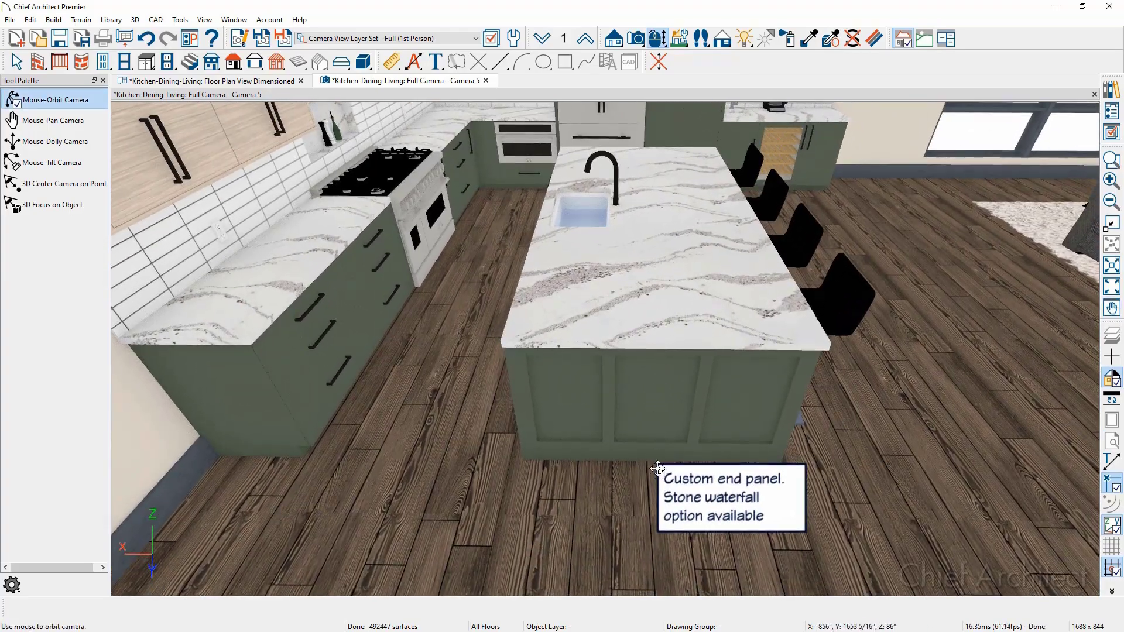
# Move the end panel note sideways so it sits roughly centred below the island's end panel
pyautogui.press('space')
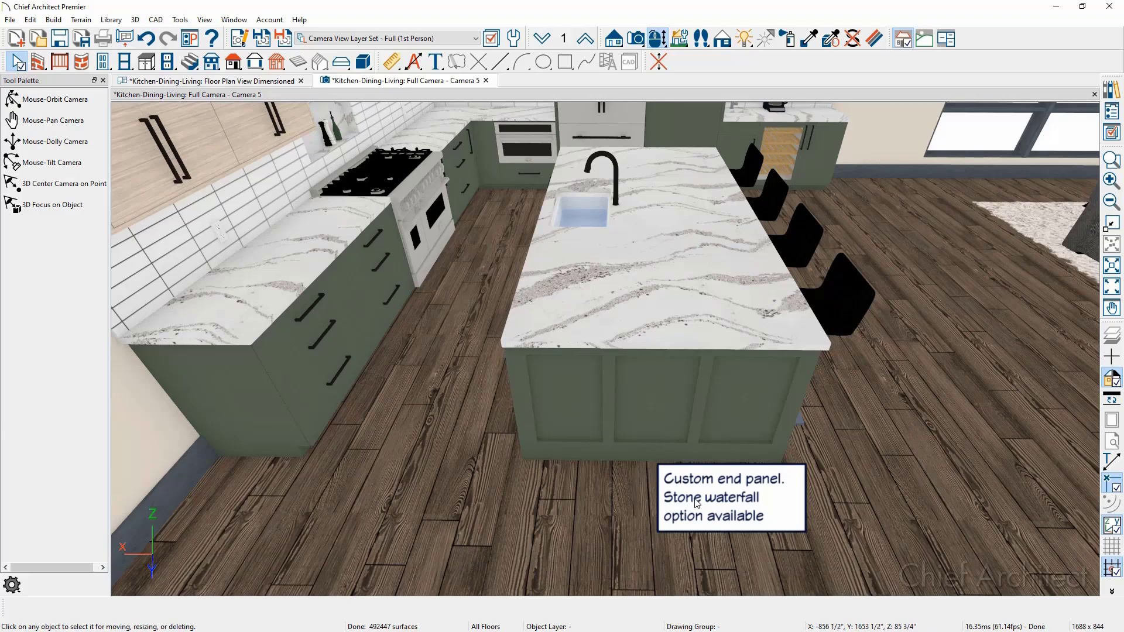
pyautogui.click(697, 502)
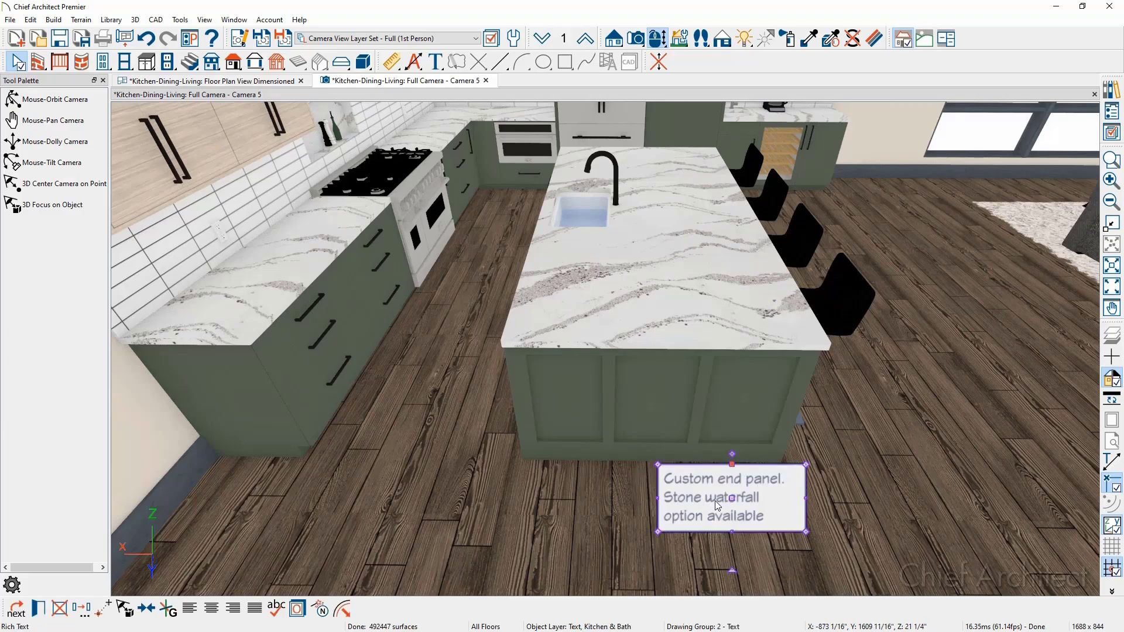
pyautogui.moveTo(732, 498); pyautogui.dragTo(649, 501)
# From a side view of the island, move the note along its depth axis closer to the end panel
pyautogui.press('o')
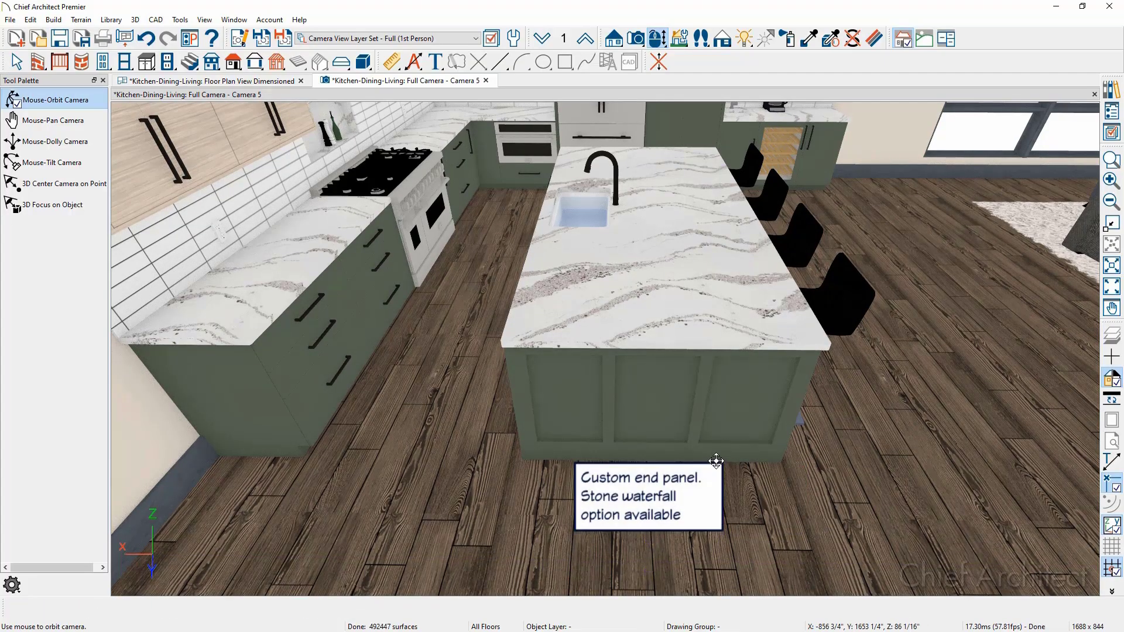
pyautogui.moveTo(707, 455); pyautogui.dragTo(585, 427)
pyautogui.scroll(1, 537, 424)
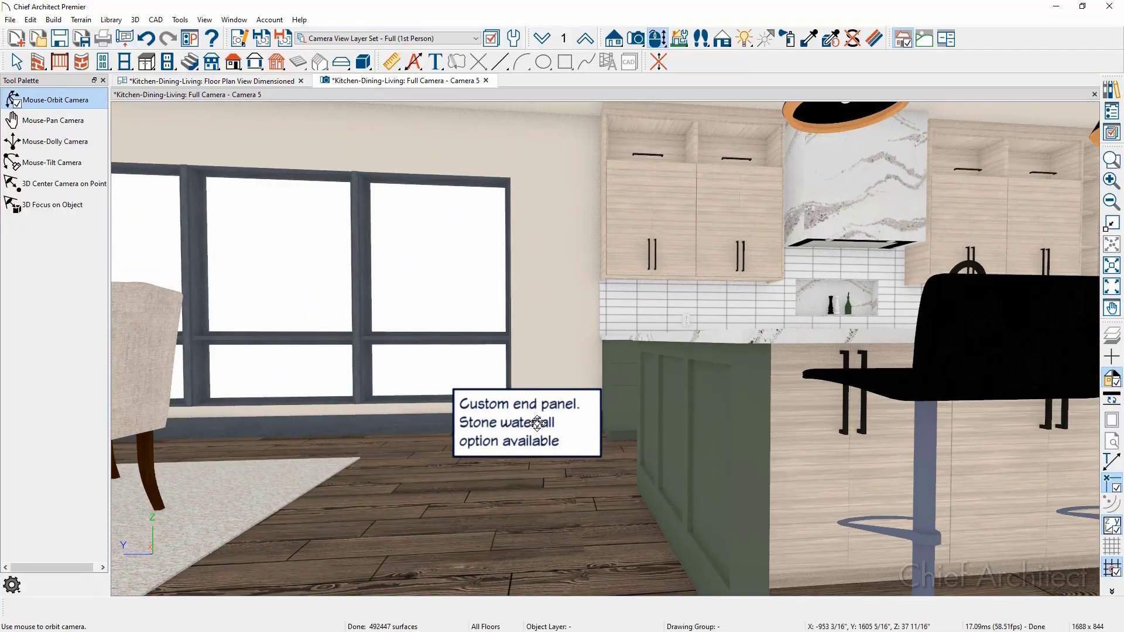
pyautogui.press('space')
pyautogui.click(537, 423)
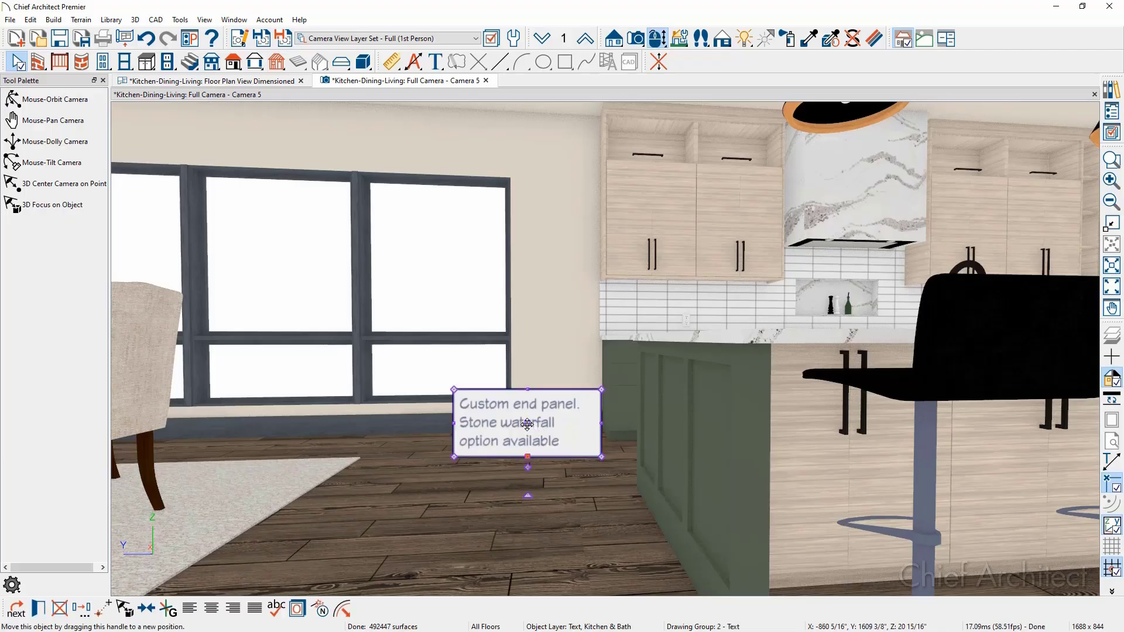
pyautogui.moveTo(527, 424); pyautogui.dragTo(527, 425)
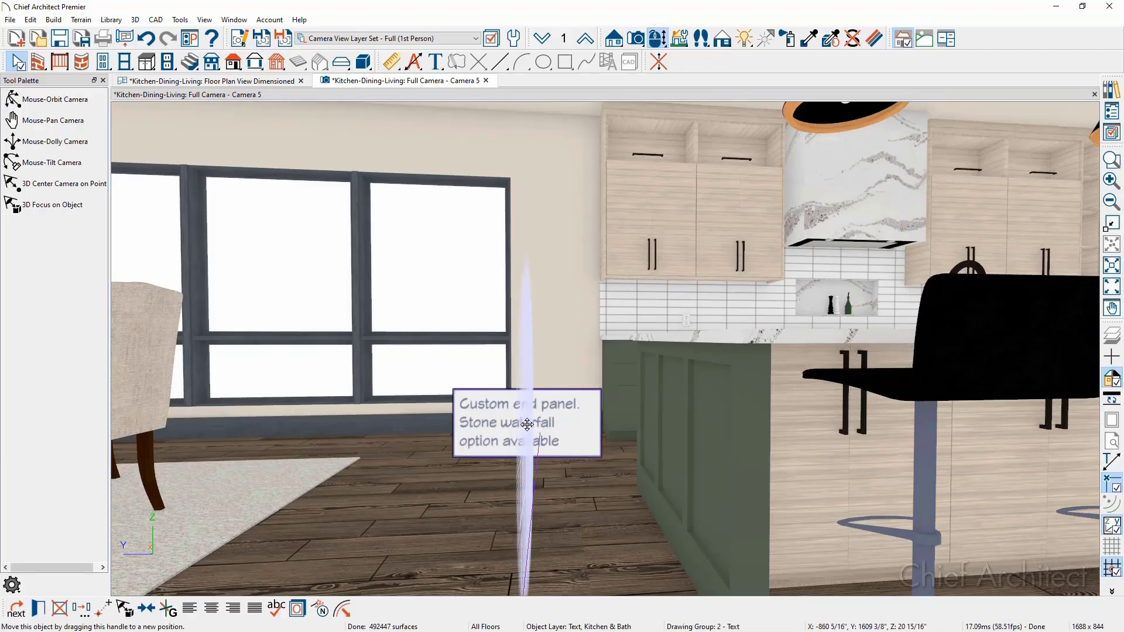
pyautogui.moveTo(527, 425)
pyautogui.mouseDown()
pyautogui.moveTo(529, 373)
pyautogui.moveTo(525, 416)
pyautogui.mouseUp()
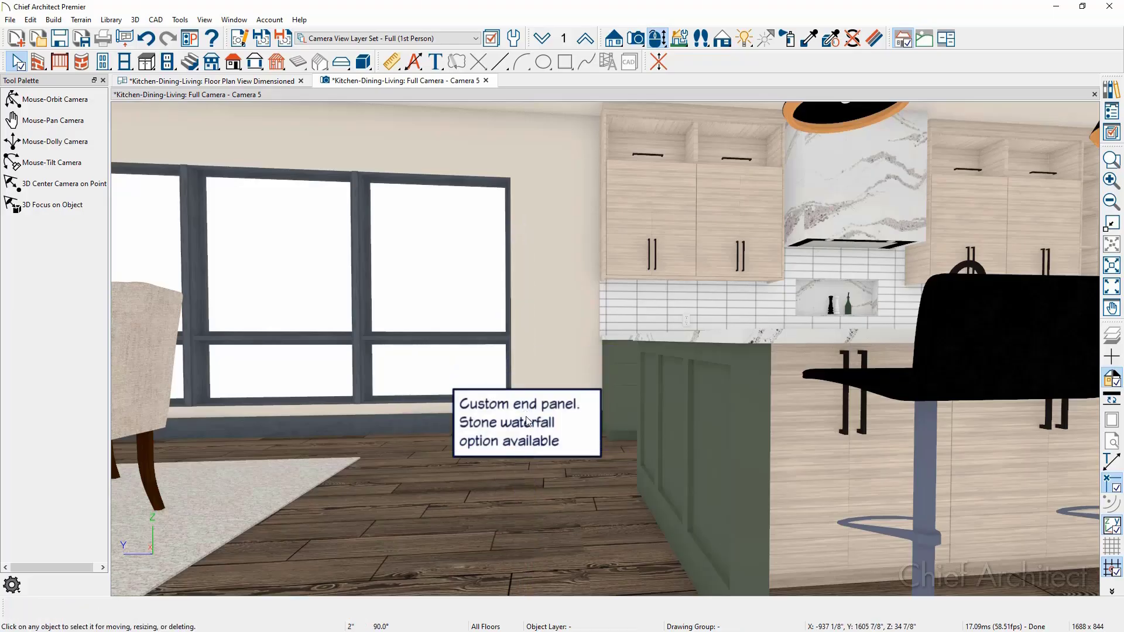
pyautogui.click(553, 439)
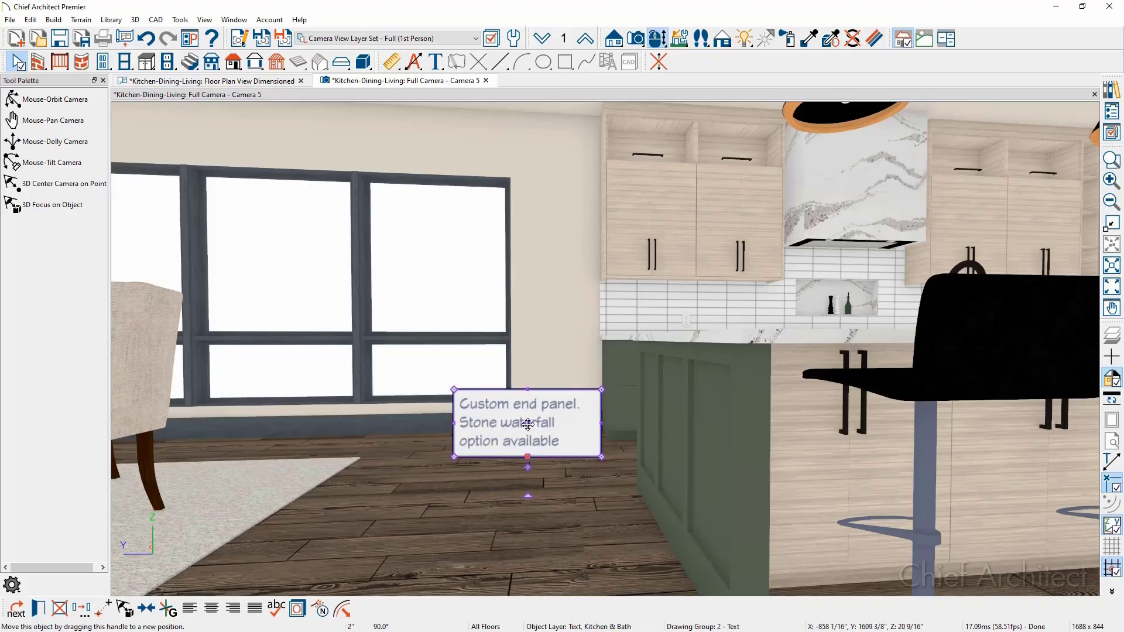
pyautogui.click(529, 424)
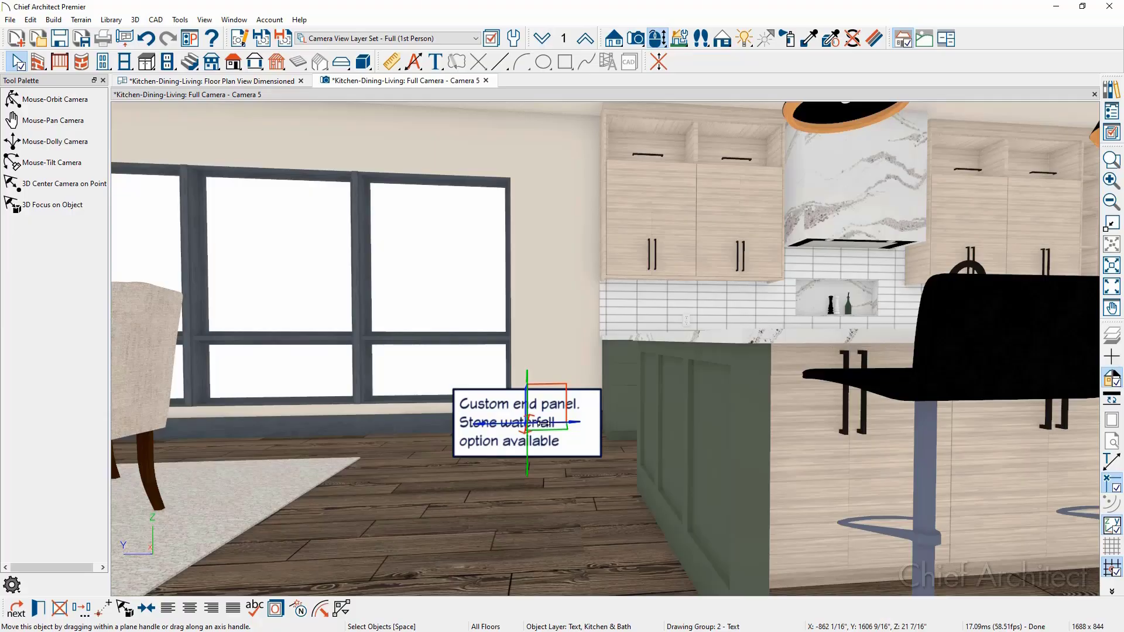
pyautogui.moveTo(542, 422); pyautogui.dragTo(544, 423)
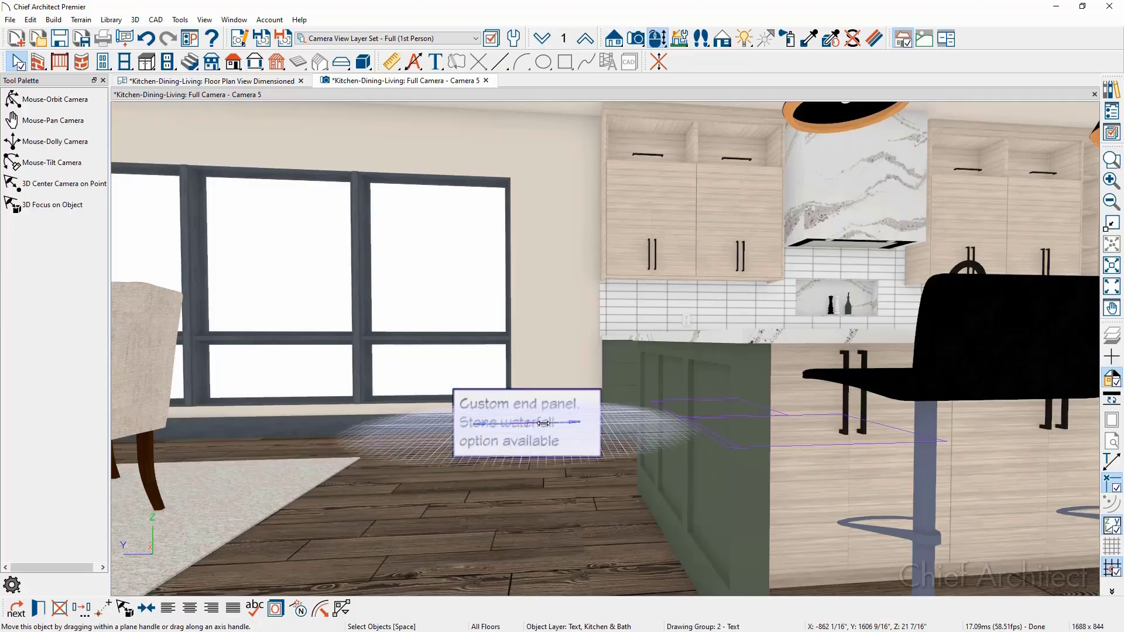
pyautogui.moveTo(543, 423); pyautogui.dragTo(603, 429)
pyautogui.press('Escape')
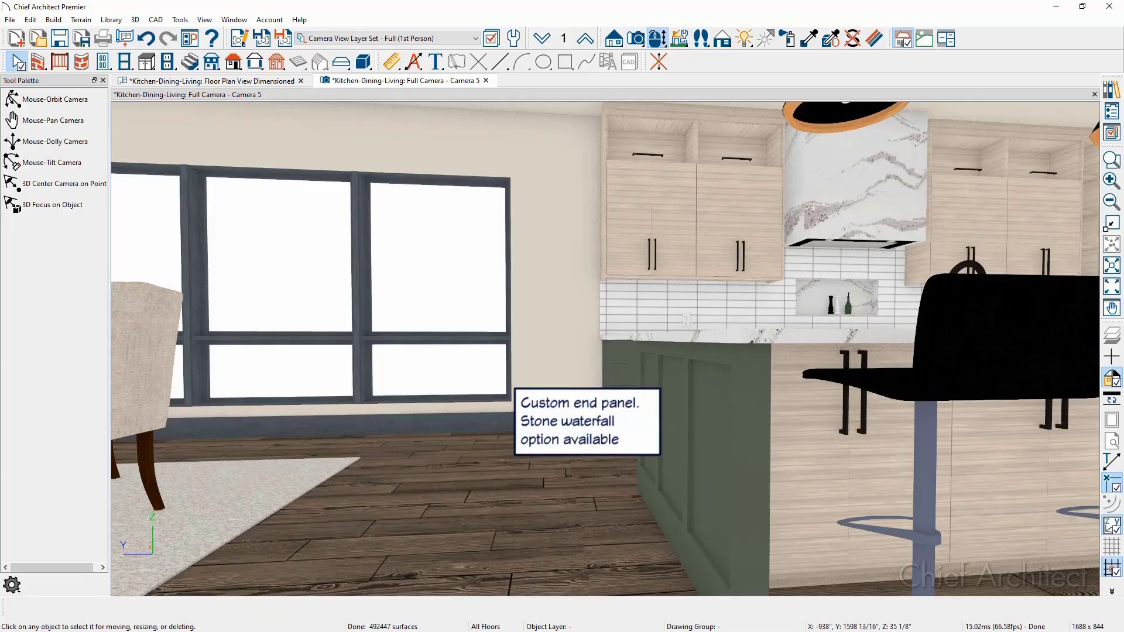
# Following the 2-Island-3D-Text.png example, draw an arrow down from the note and add a second segment toward the island's end panel
pyautogui.moveTo(1123, 112); pyautogui.dragTo(821, 110)
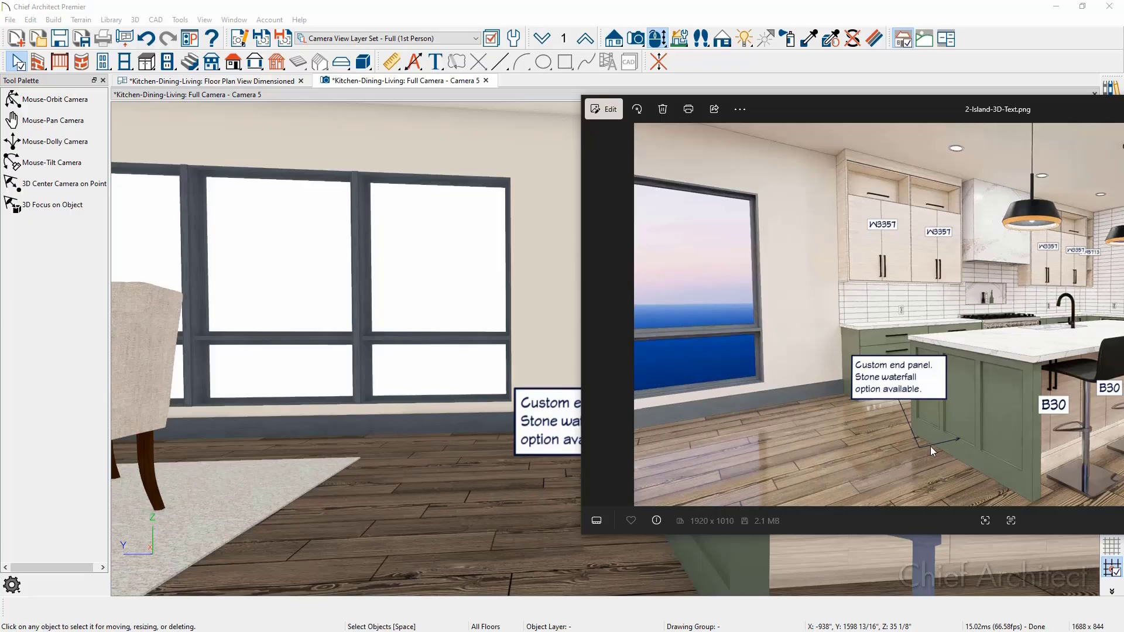
pyautogui.moveTo(821, 103); pyautogui.dragTo(1123, 103)
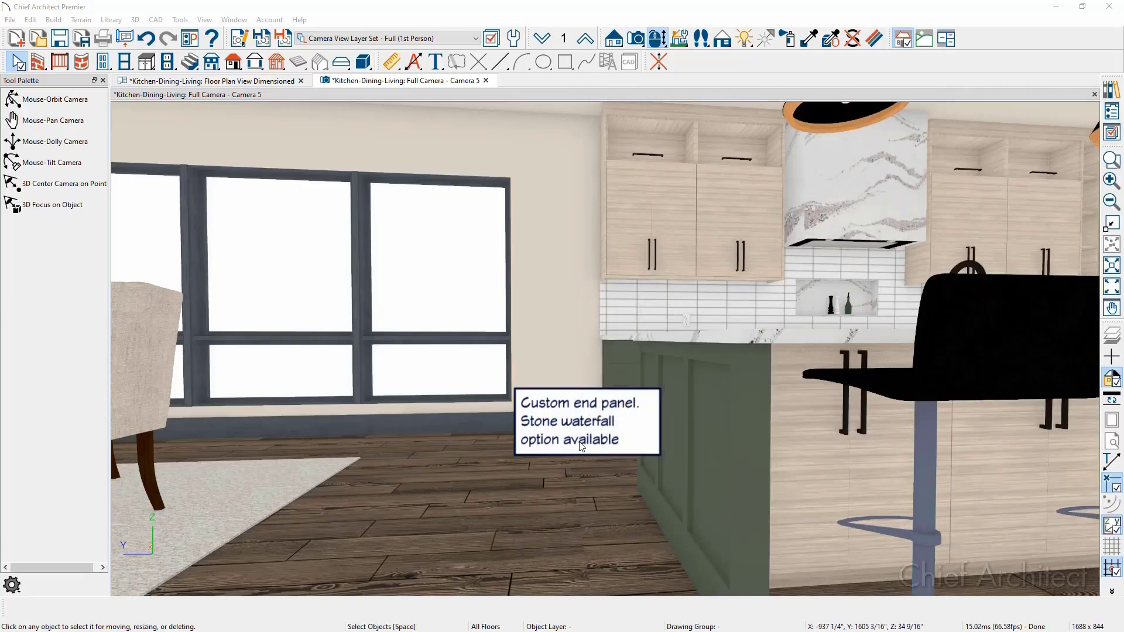
pyautogui.scroll(1, 581, 444)
pyautogui.moveTo(582, 442); pyautogui.dragTo(593, 369, button='middle')
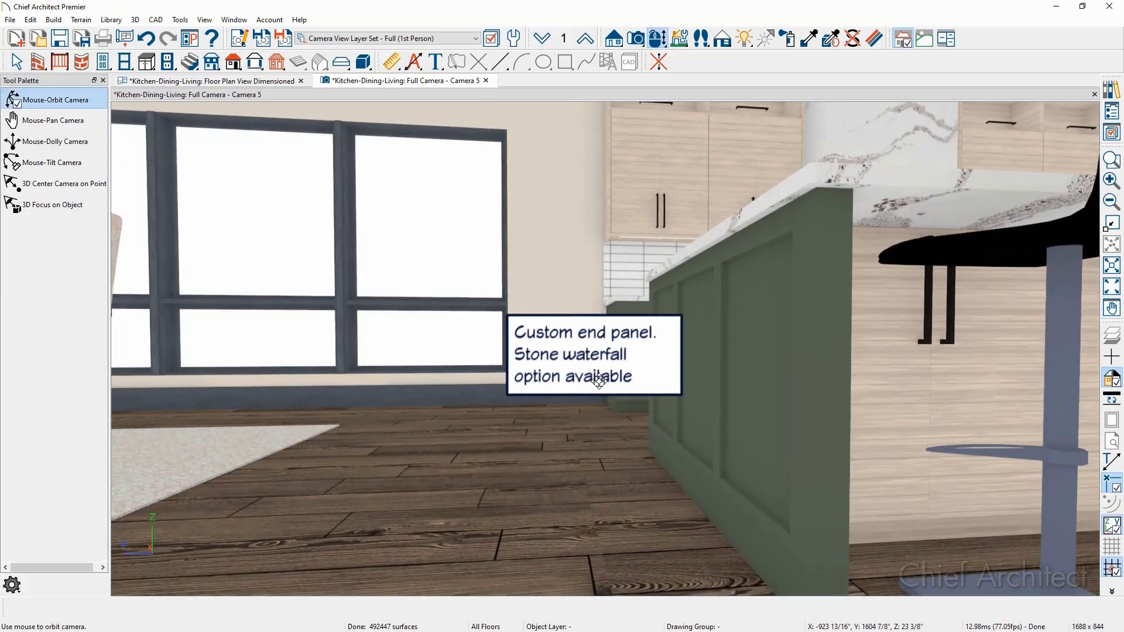
pyautogui.scroll(2, 599, 380)
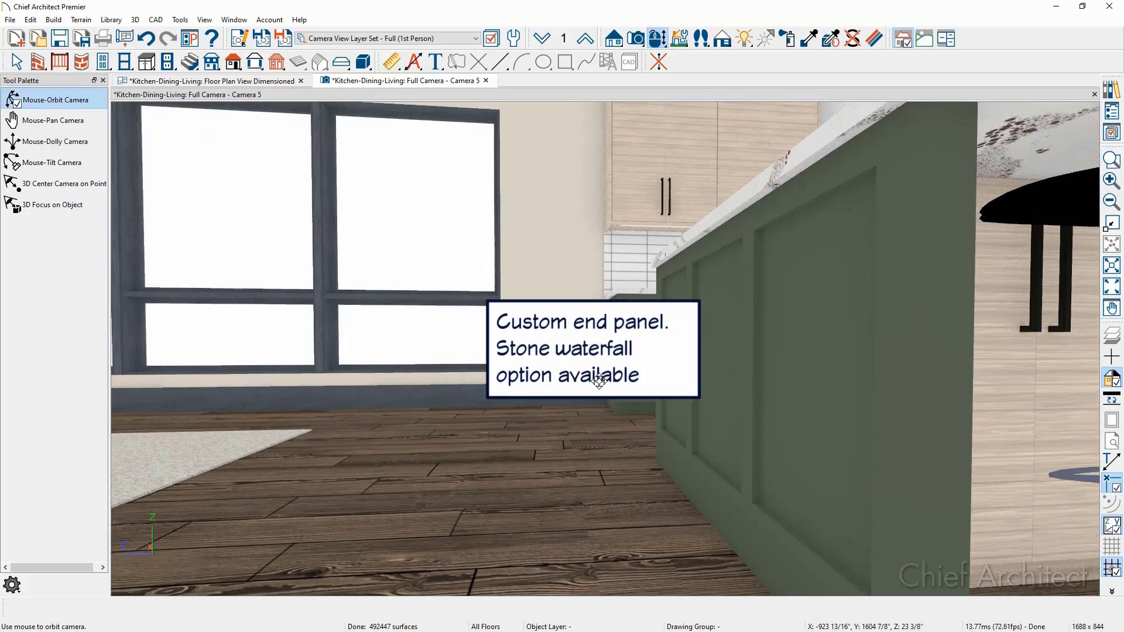
pyautogui.press('space')
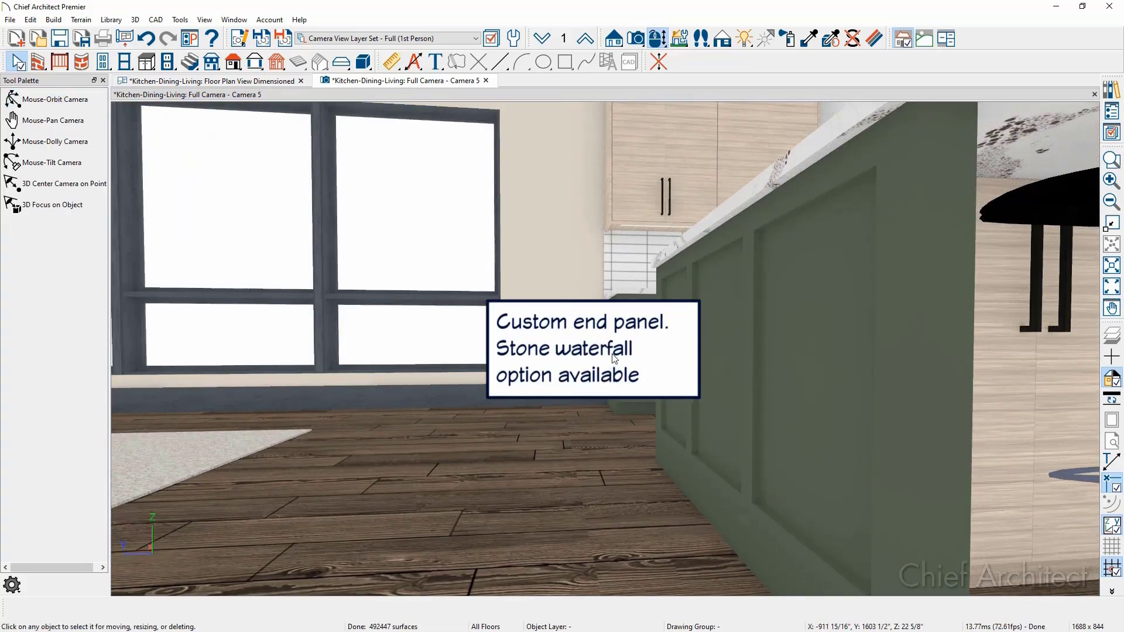
pyautogui.click(624, 364)
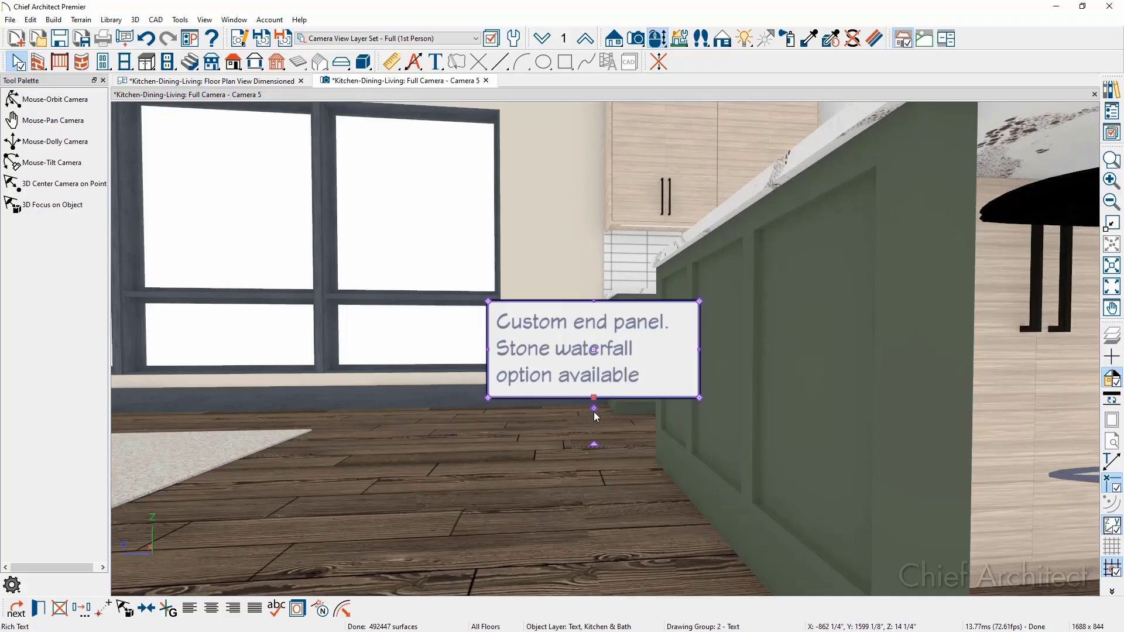
pyautogui.moveTo(592, 409); pyautogui.dragTo(606, 467)
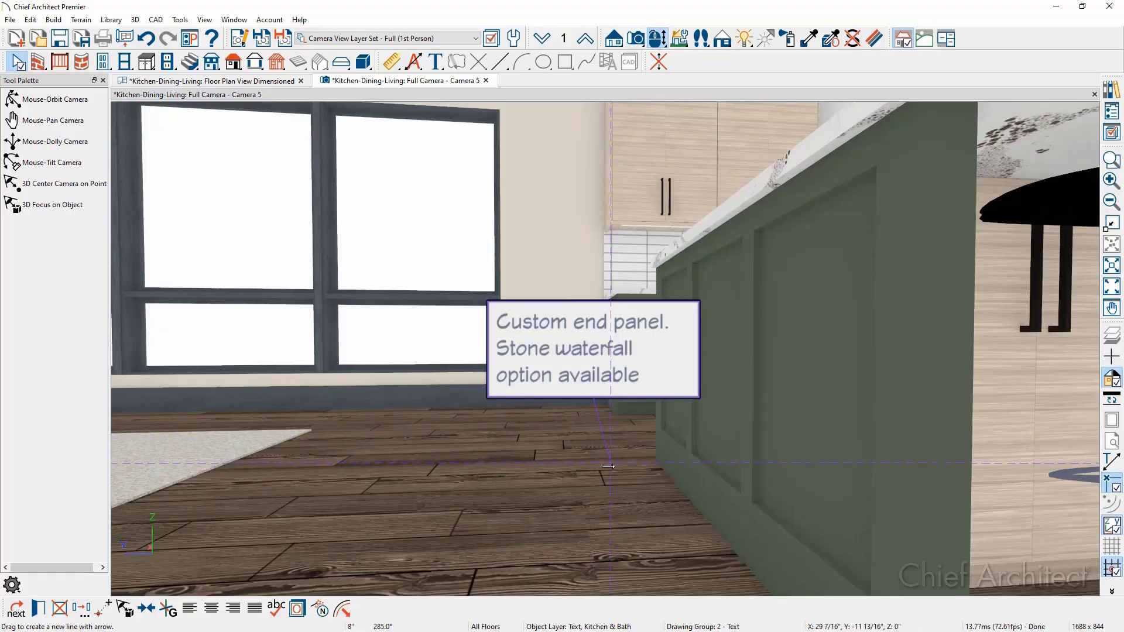
pyautogui.moveTo(608, 467); pyautogui.dragTo(612, 468)
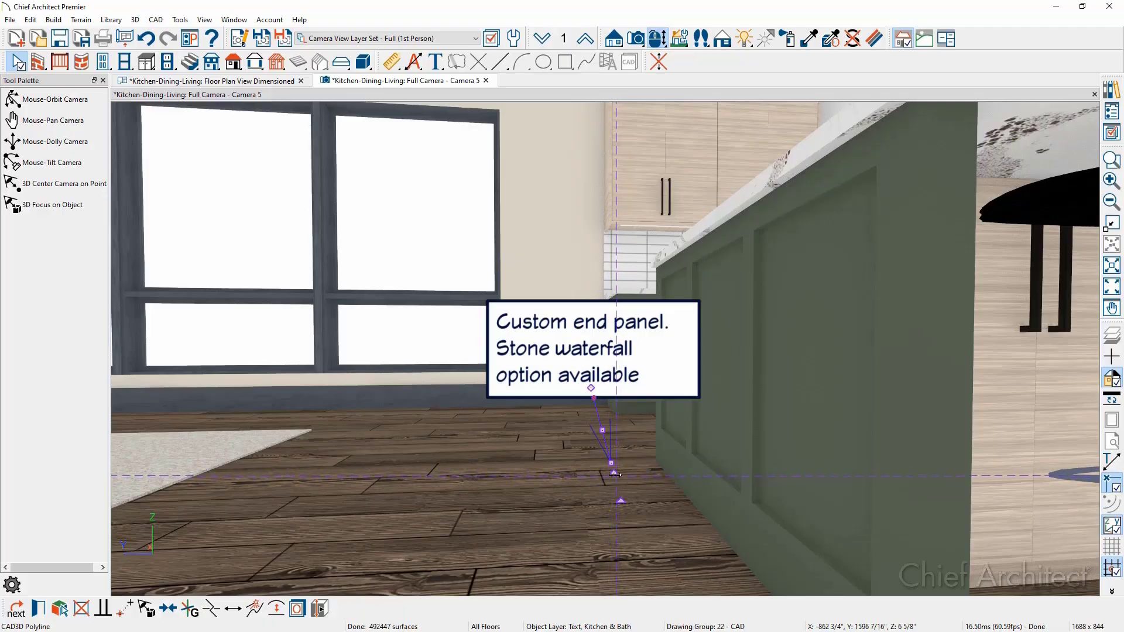
pyautogui.moveTo(614, 473); pyautogui.dragTo(706, 466)
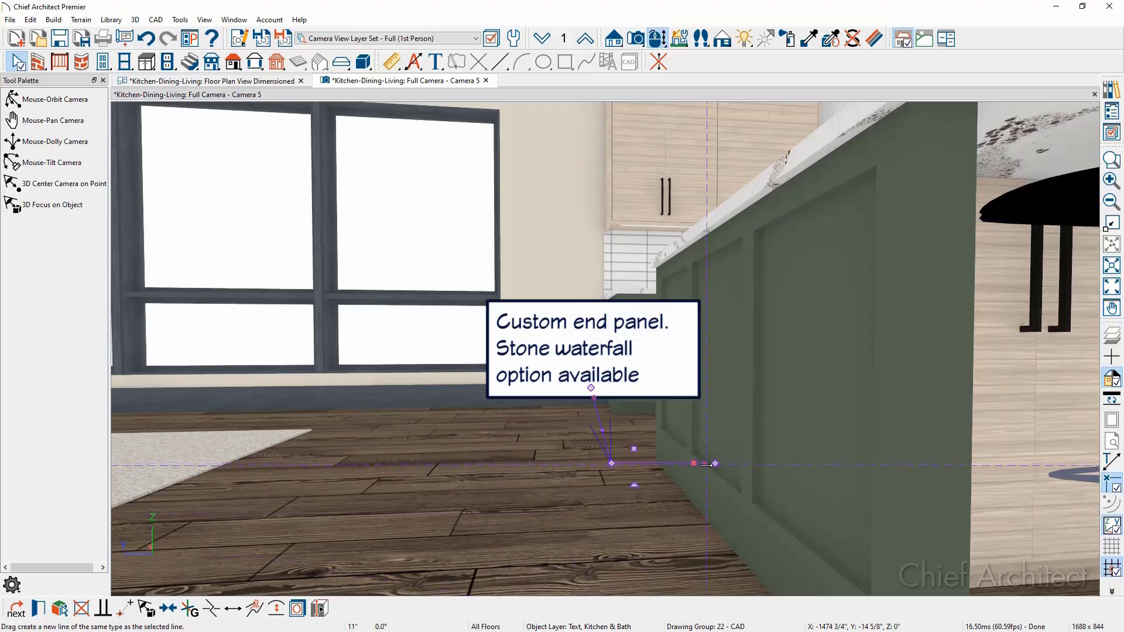
pyautogui.press('Escape')
# Move the arrow's tip sideways along the island's end panel to lengthen its second segment
pyautogui.moveTo(625, 454); pyautogui.dragTo(591, 438, button='middle')
pyautogui.moveTo(591, 438); pyautogui.dragTo(772, 476)
pyautogui.moveTo(758, 479); pyautogui.dragTo(722, 462)
pyautogui.press('space')
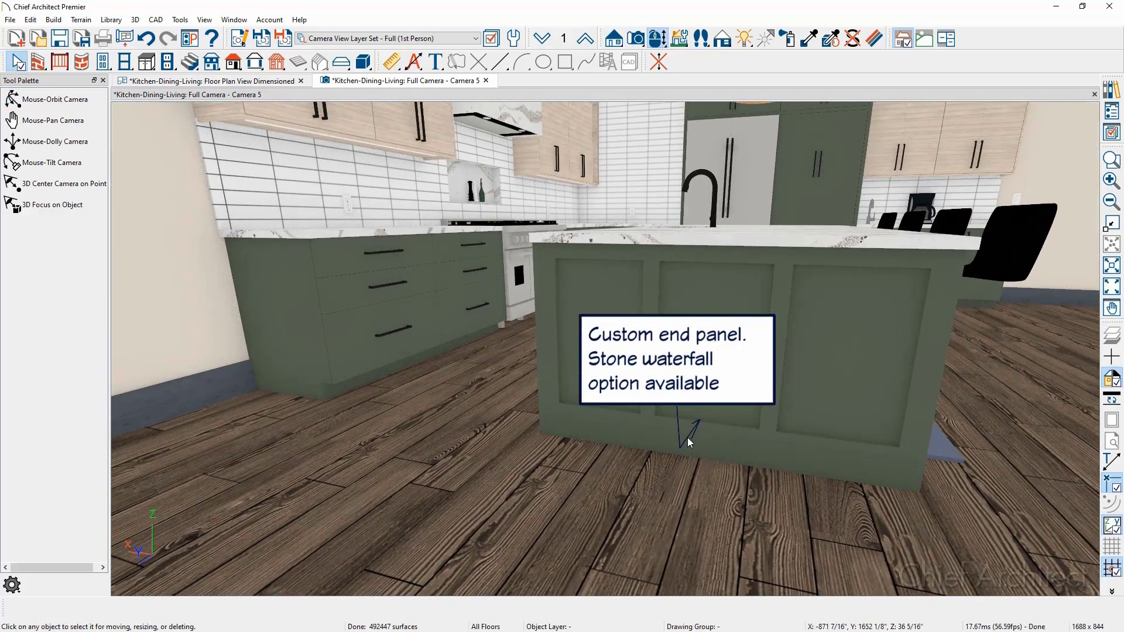
pyautogui.click(690, 439)
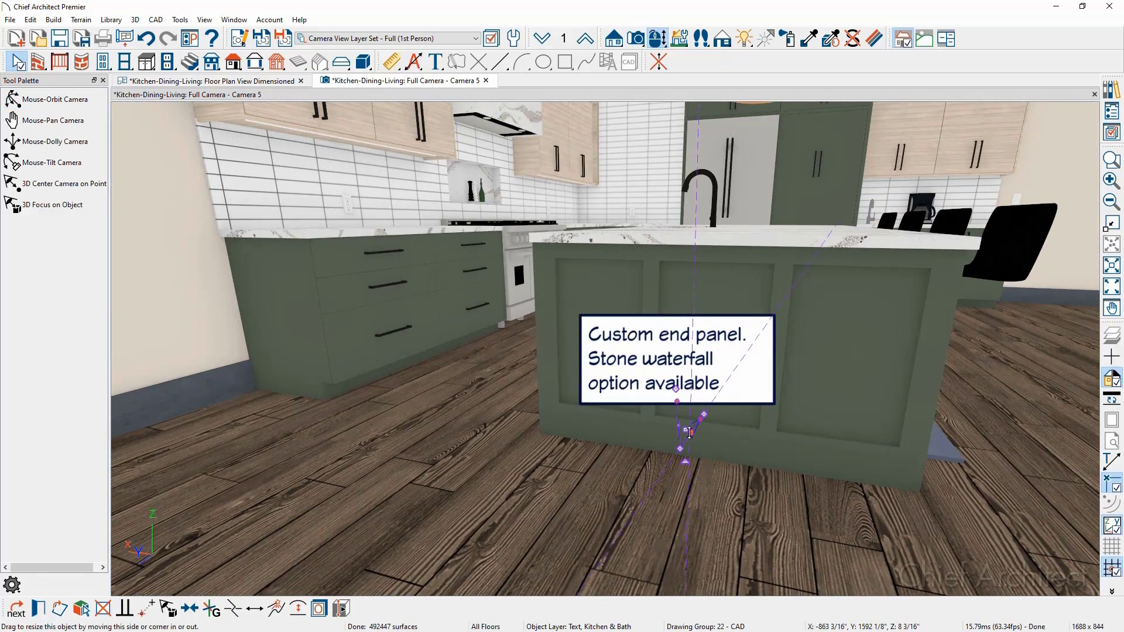
pyautogui.click(211, 609)
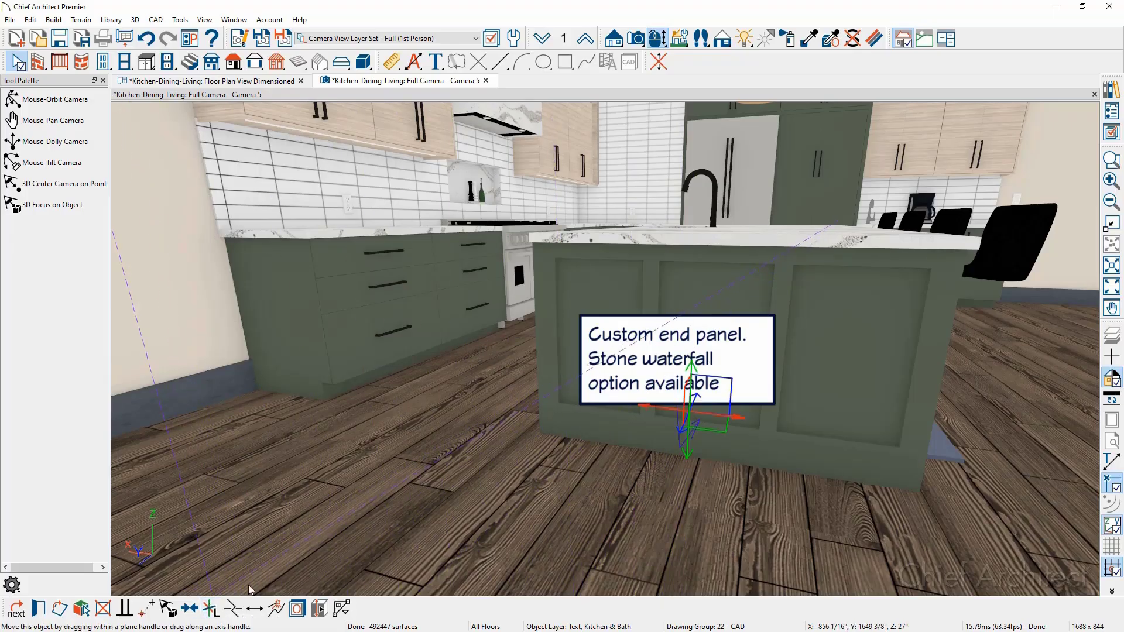
pyautogui.press('Escape')
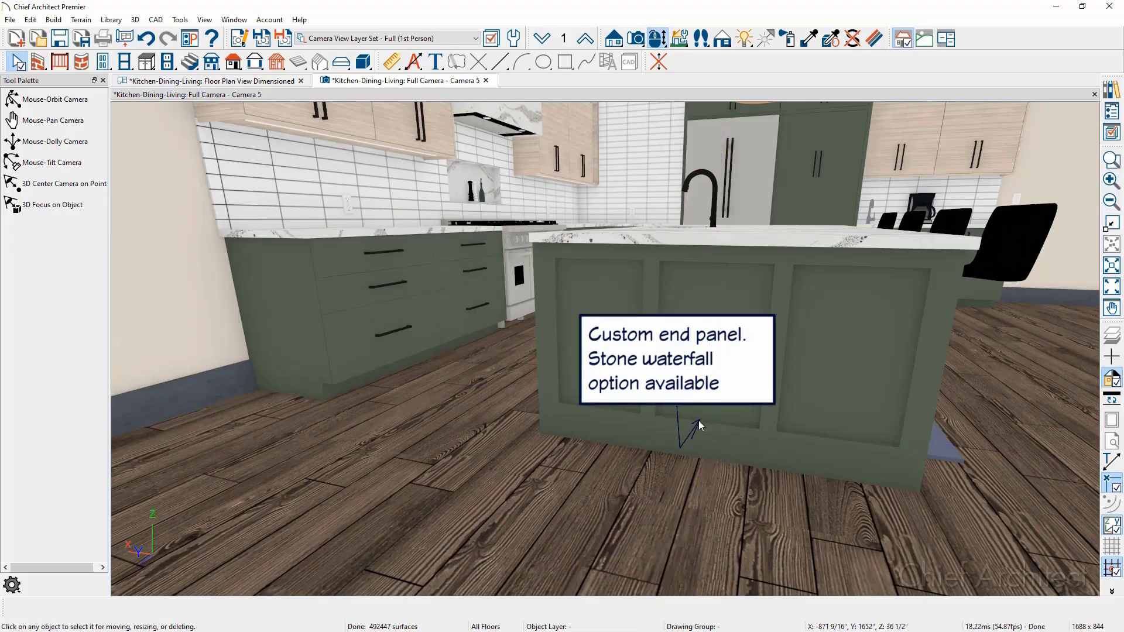
pyautogui.scroll(3, 703, 427)
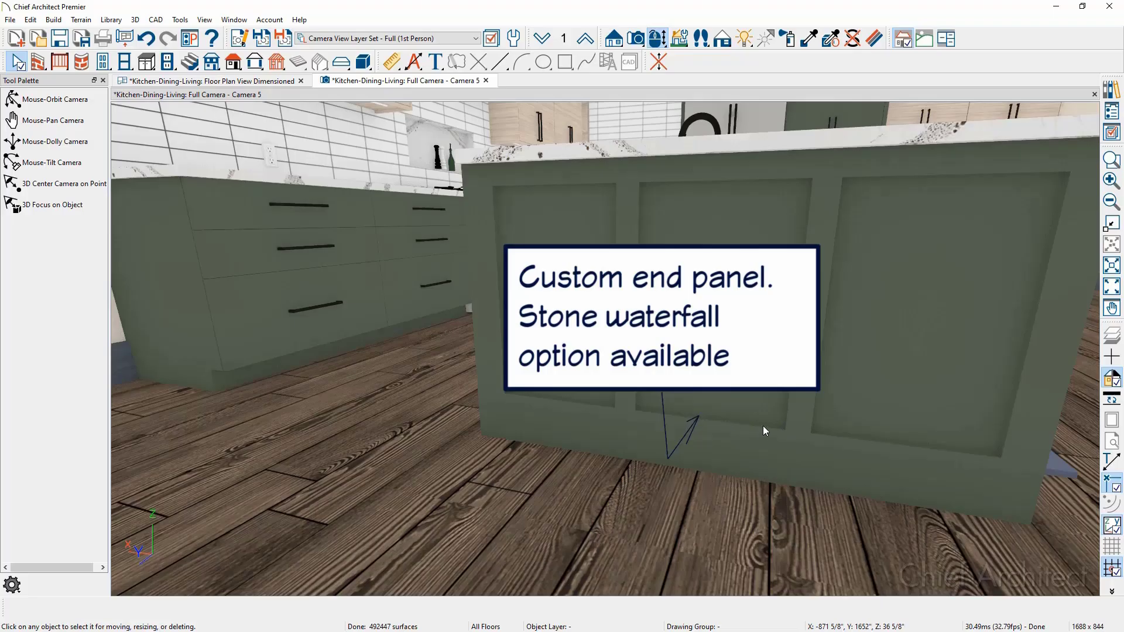
pyautogui.click(680, 438)
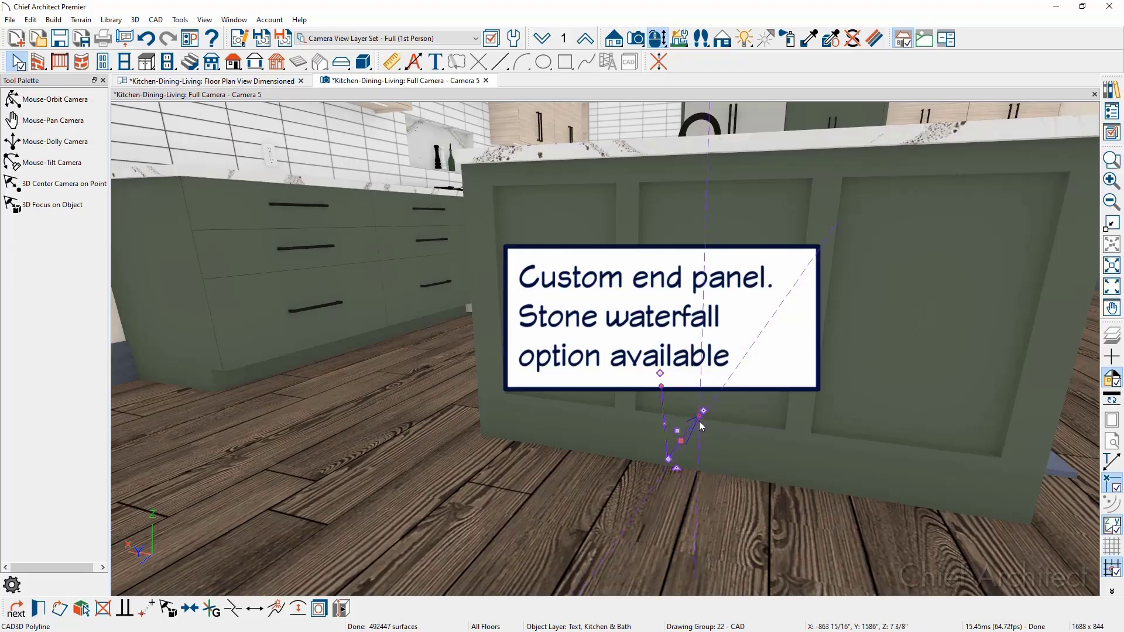
pyautogui.moveTo(699, 416); pyautogui.dragTo(699, 418)
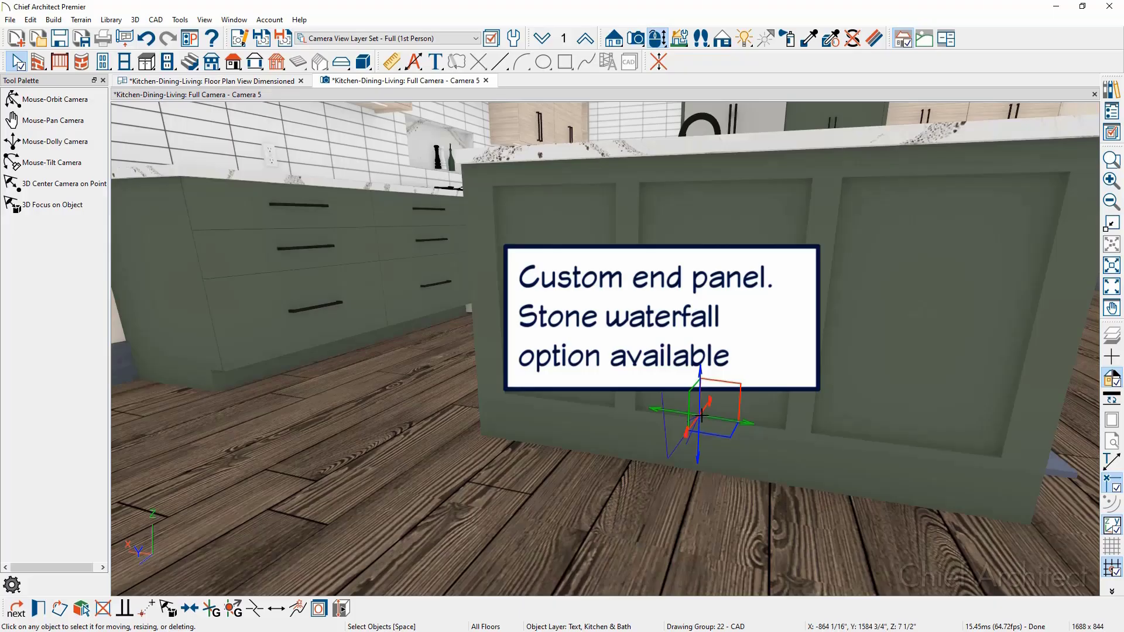
pyautogui.moveTo(708, 418); pyautogui.dragTo(760, 434)
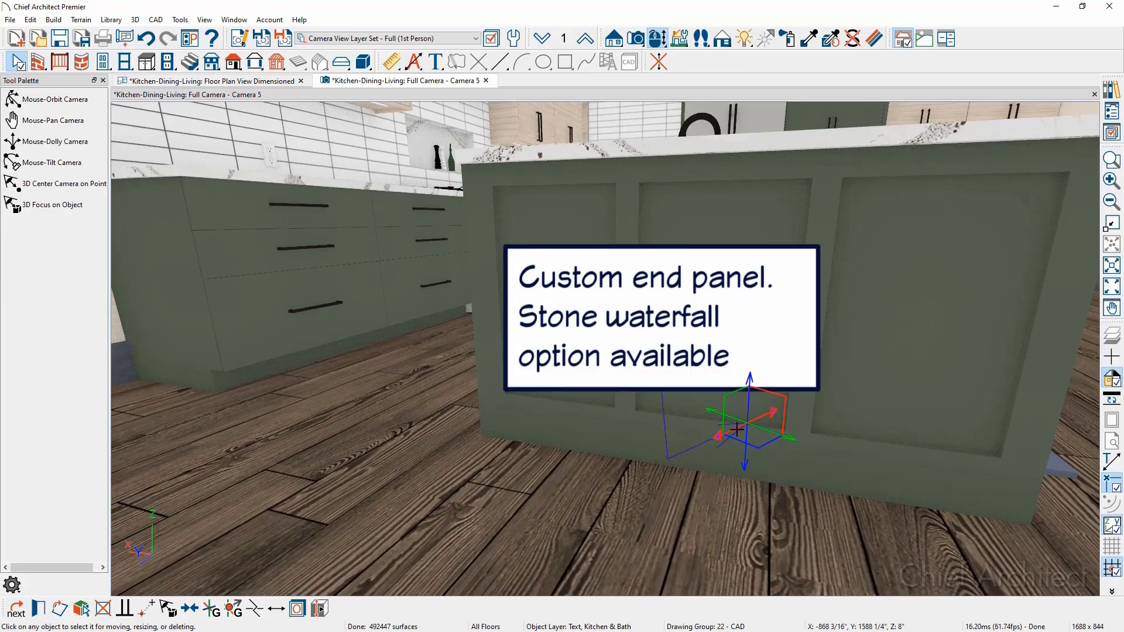
pyautogui.press('Escape')
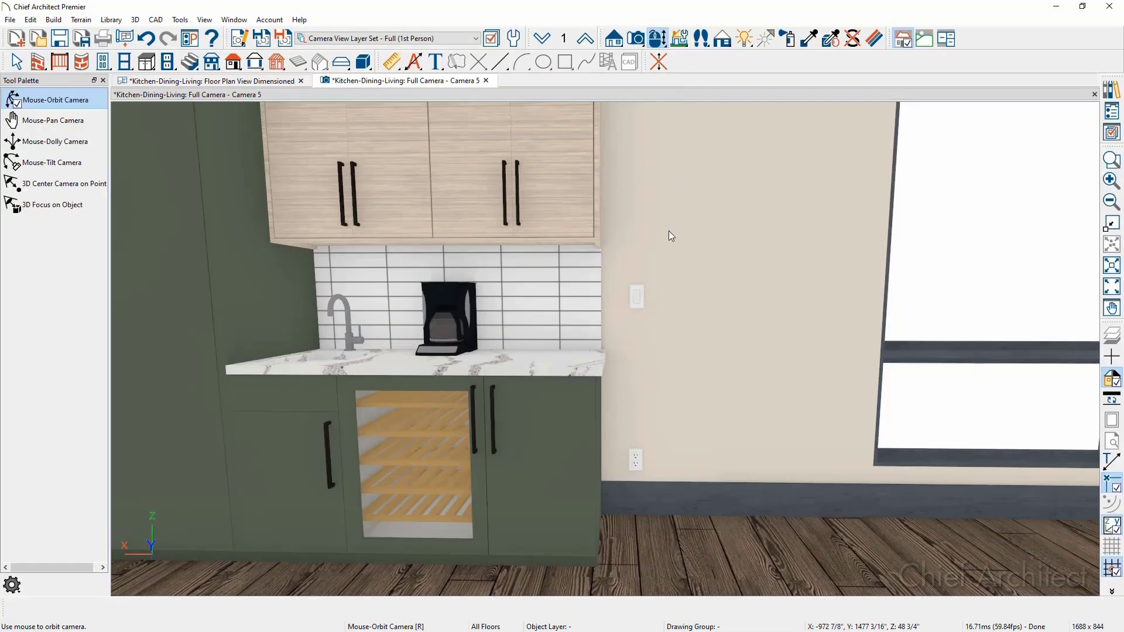
# Review the Comment in the object information of the wall switch beside the coffee counter, and close its specification without changes
pyautogui.press('space')
pyautogui.doubleClick(639, 291)
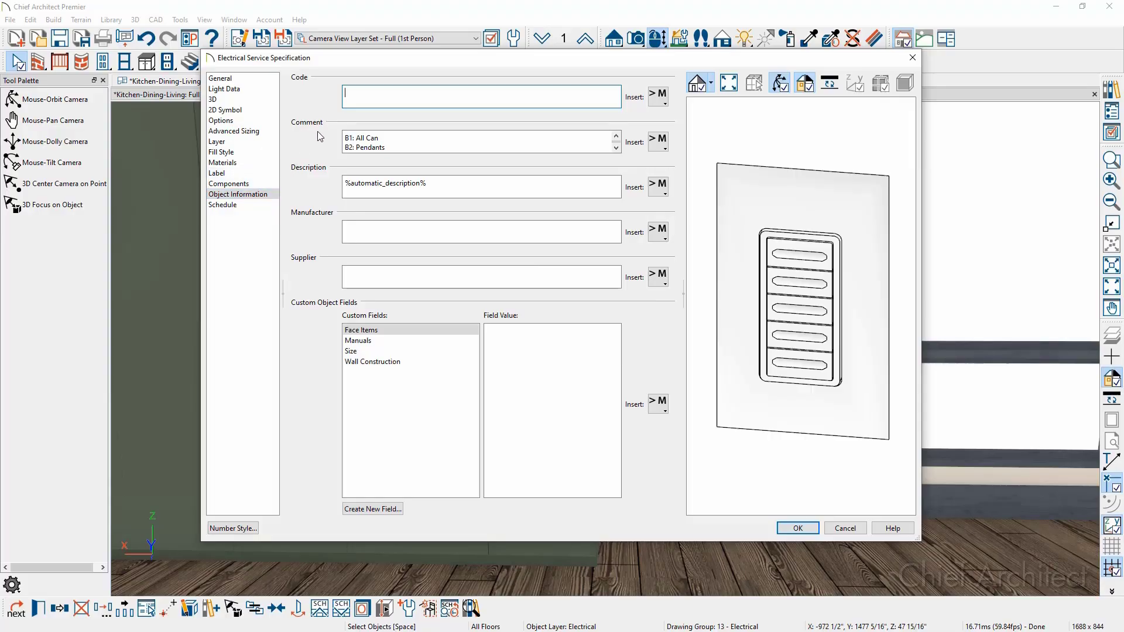
pyautogui.click(392, 137)
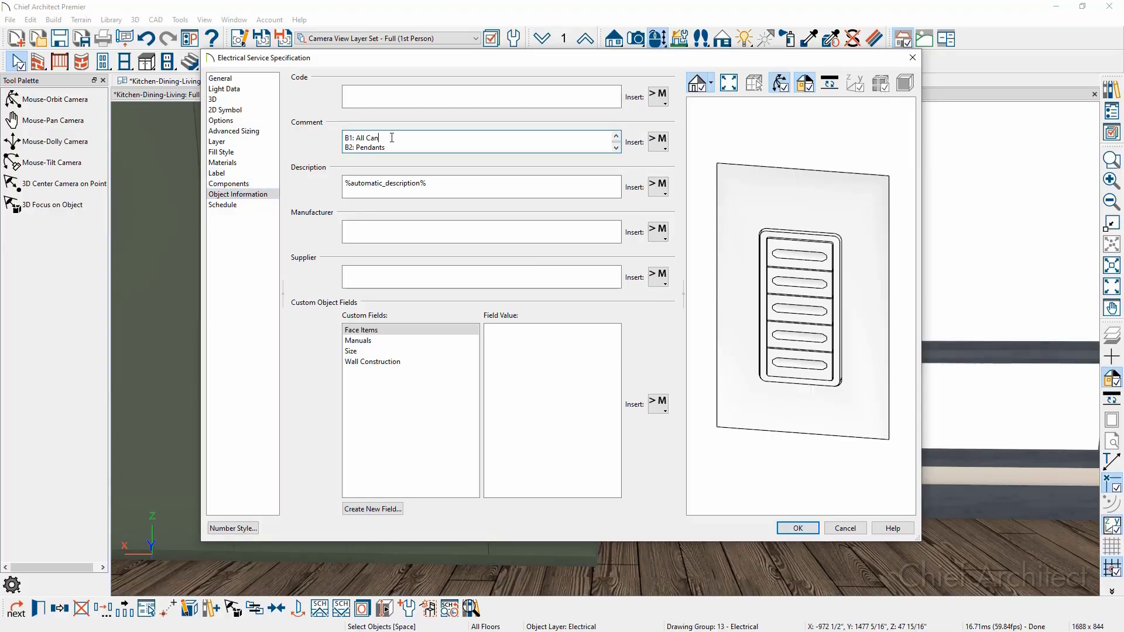
pyautogui.scroll(-1, 392, 138)
pyautogui.click(835, 526)
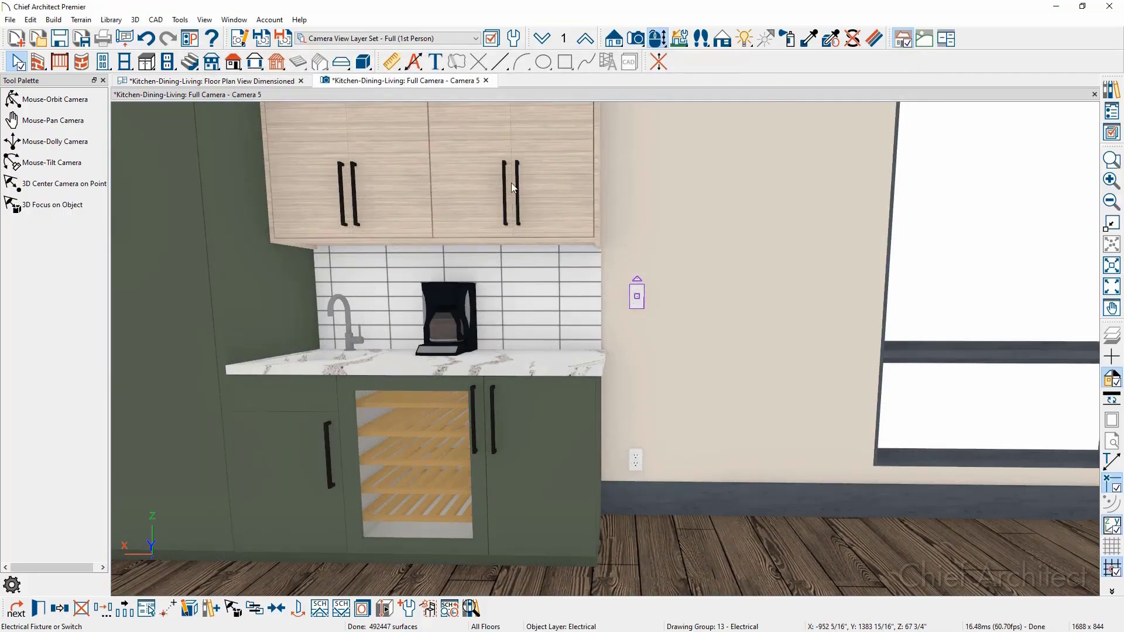
# Start a leader line that takes the side of an object's bounding box as its drawing surface, with the surface offset set to 0
pyautogui.click(418, 67)
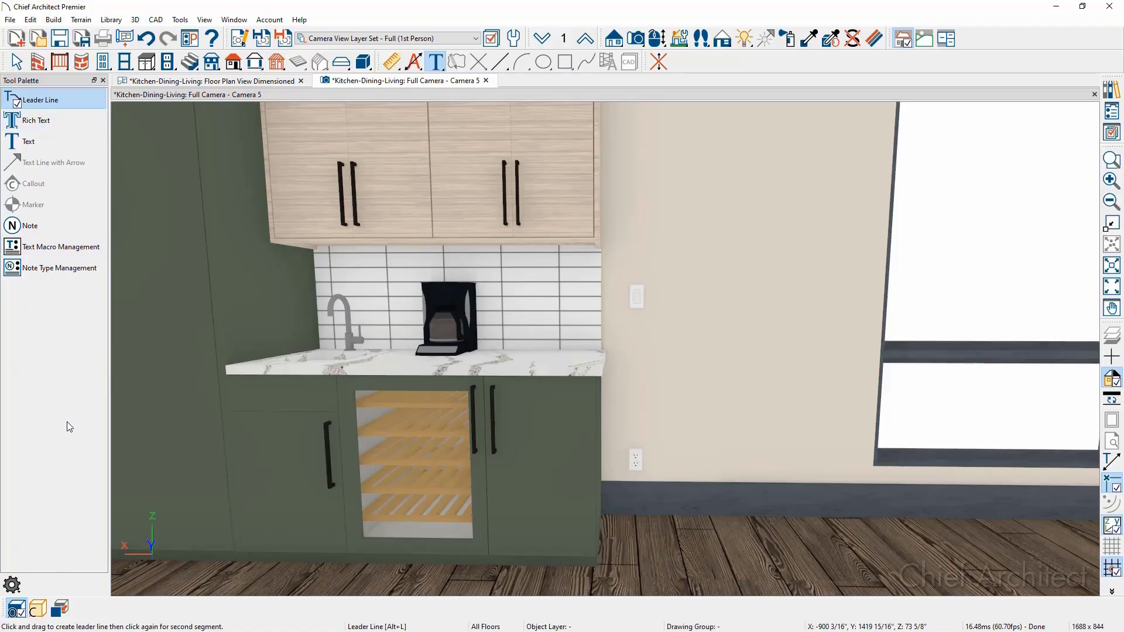
pyautogui.click(36, 612)
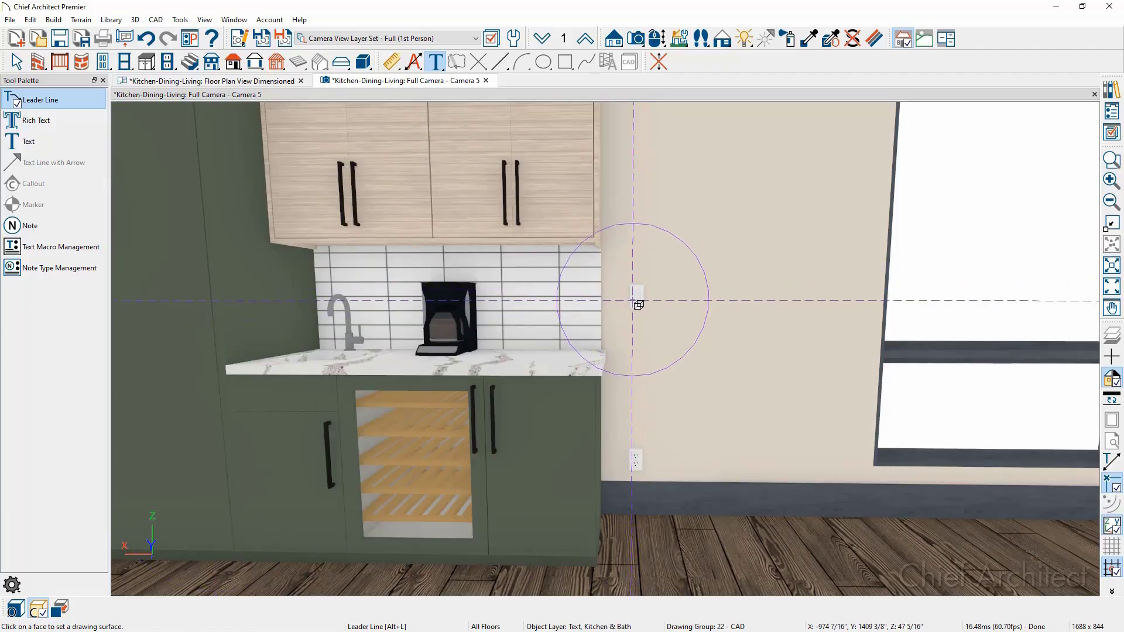
pyautogui.click(617, 296)
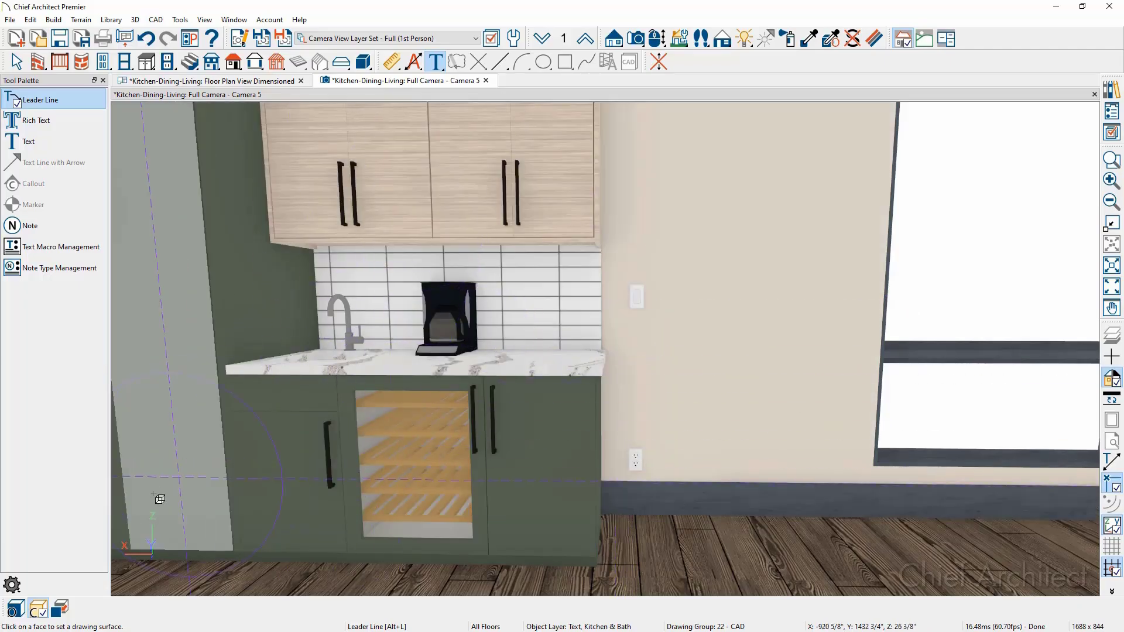
pyautogui.click(18, 610)
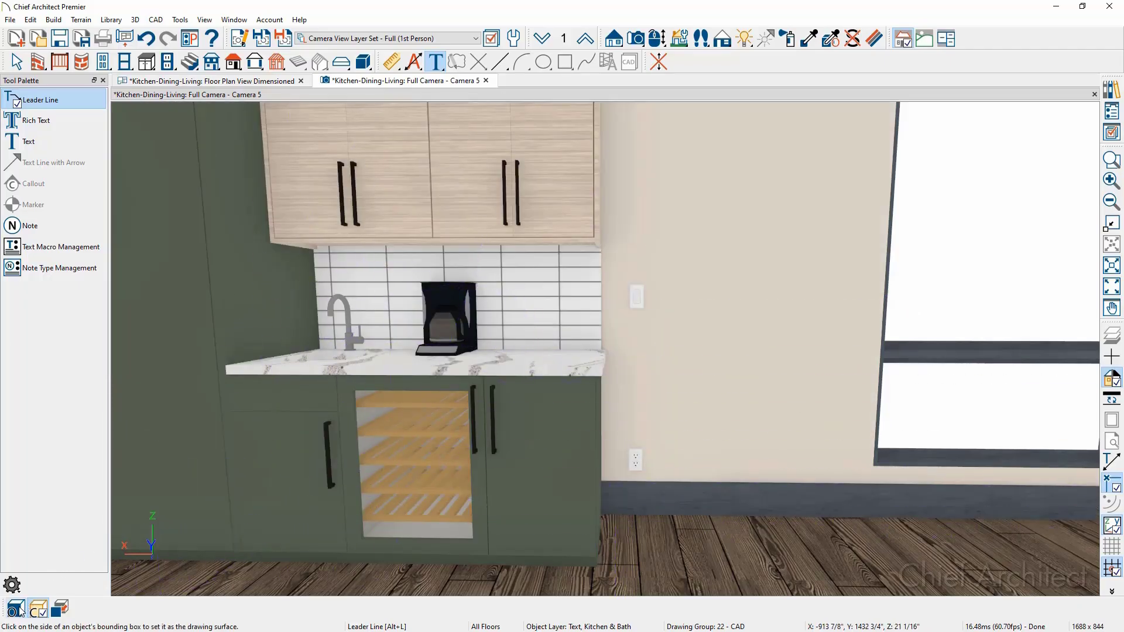
pyautogui.click(21, 612)
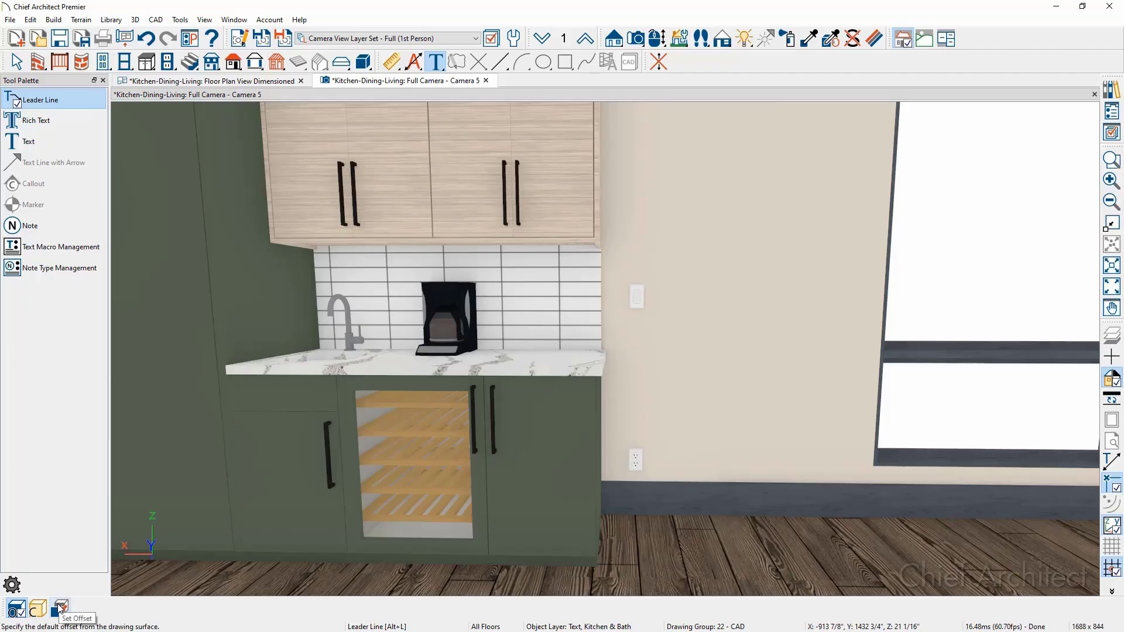
pyautogui.click(61, 609)
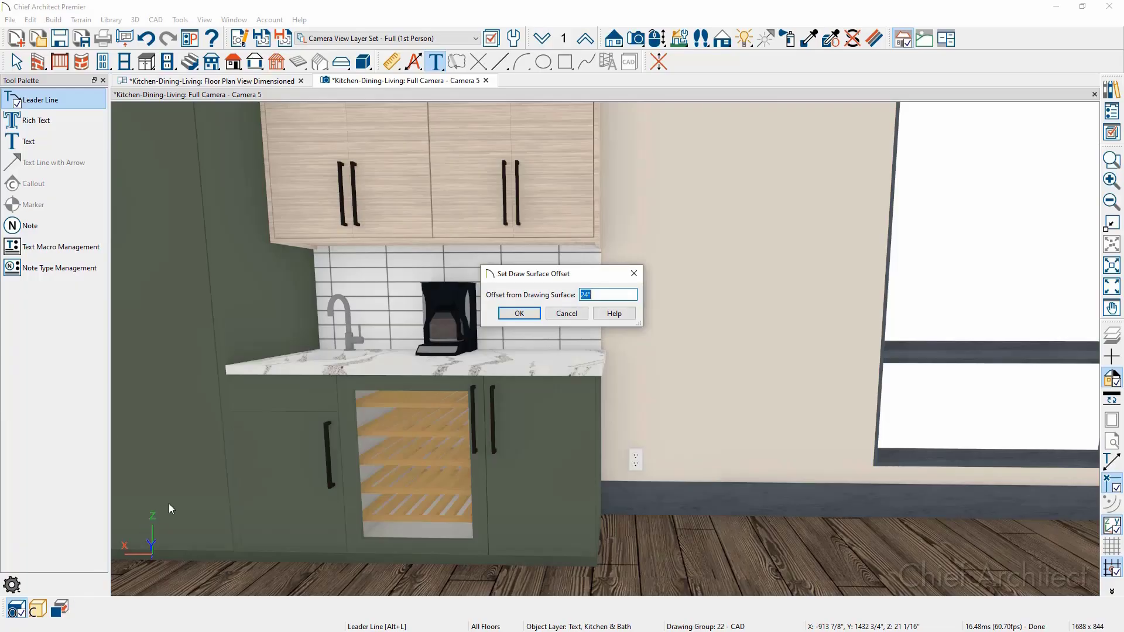
pyautogui.moveTo(561, 278); pyautogui.dragTo(516, 276)
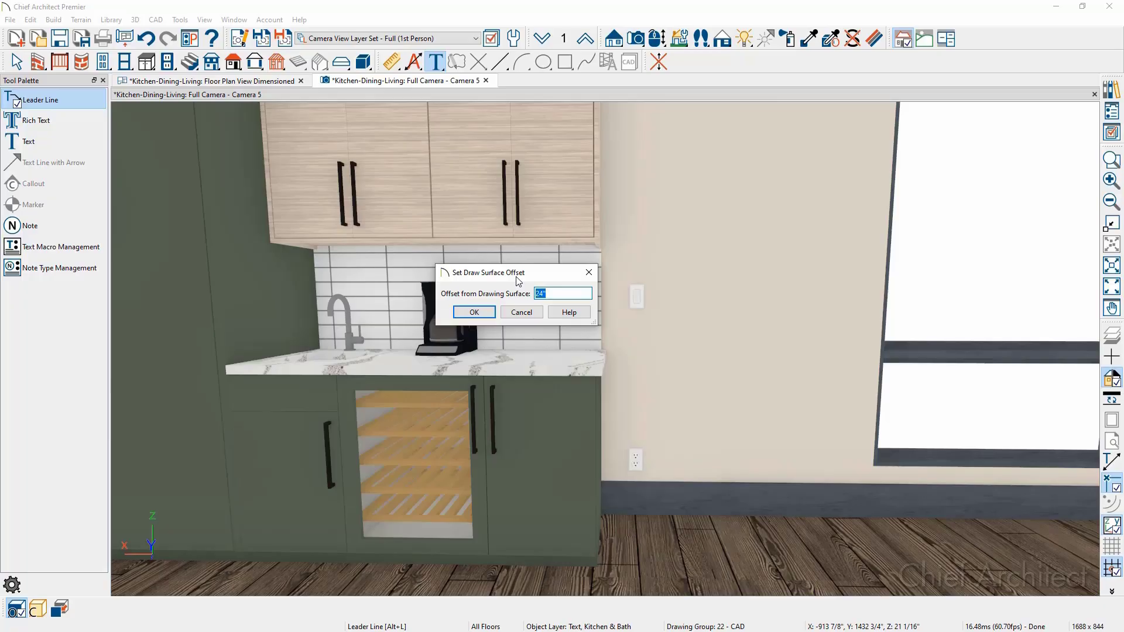
pyautogui.write('0')
pyautogui.click(479, 310)
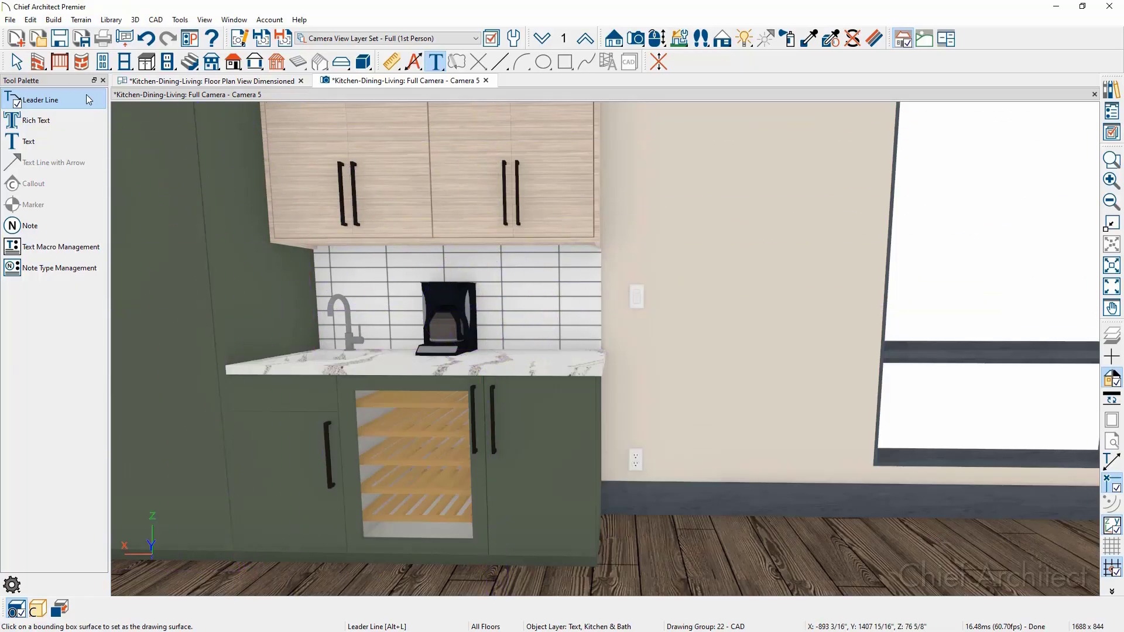
# On the wall switch's front surface, draw a leader line about 15" up from the switch with a horizontal second segment about 10" long
pyautogui.click(641, 299)
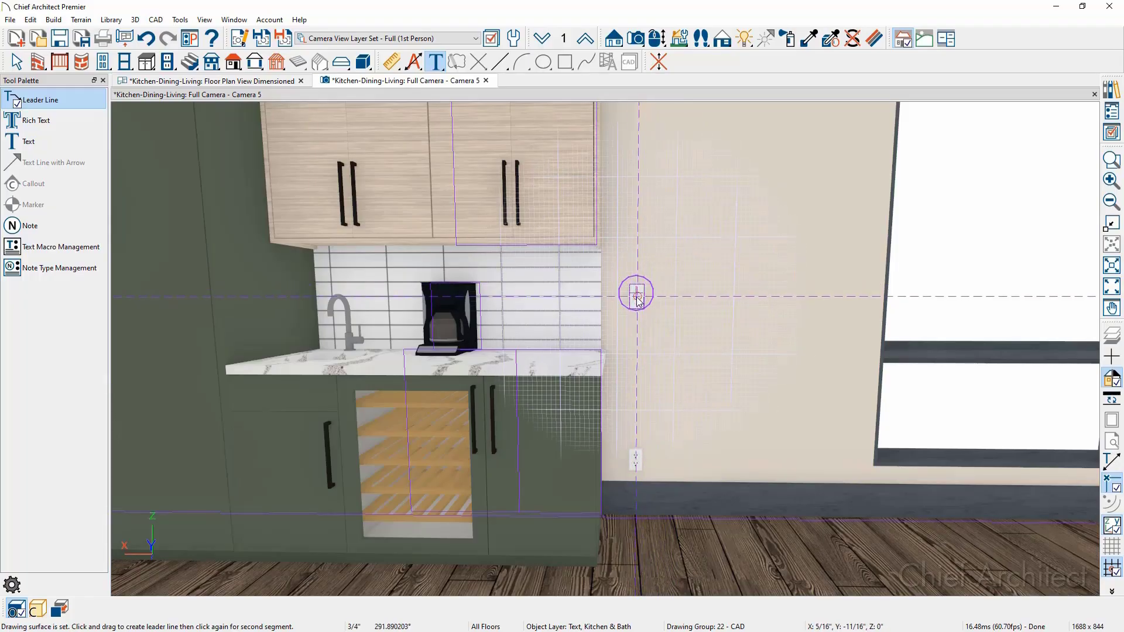
pyautogui.moveTo(637, 297); pyautogui.dragTo(656, 225)
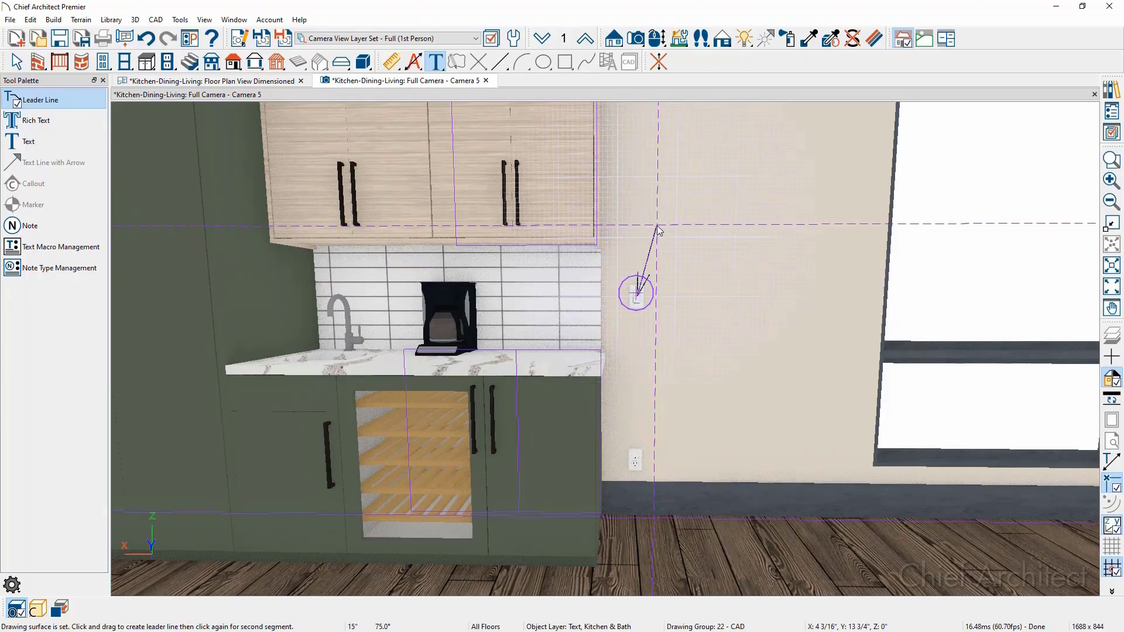
pyautogui.click(707, 226)
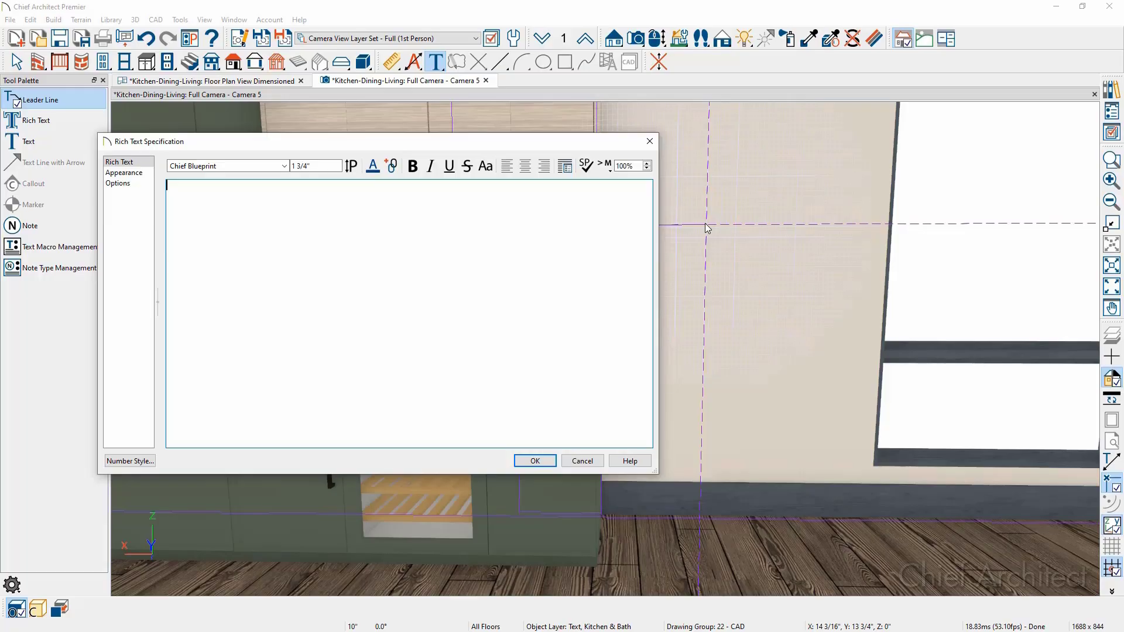
# Give the leader's note the heading "Multi Switch" and, below it, the referenced object's %comment% macro
pyautogui.write('Multi Switch')
pyautogui.moveTo(571, 143); pyautogui.dragTo(497, 145)
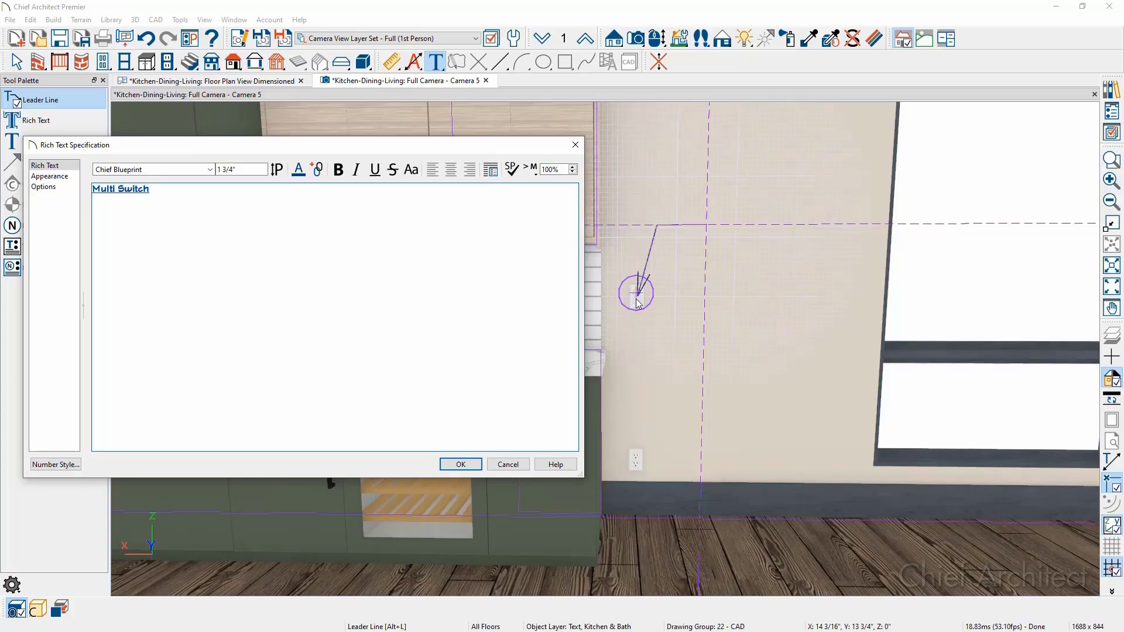
pyautogui.click(533, 170)
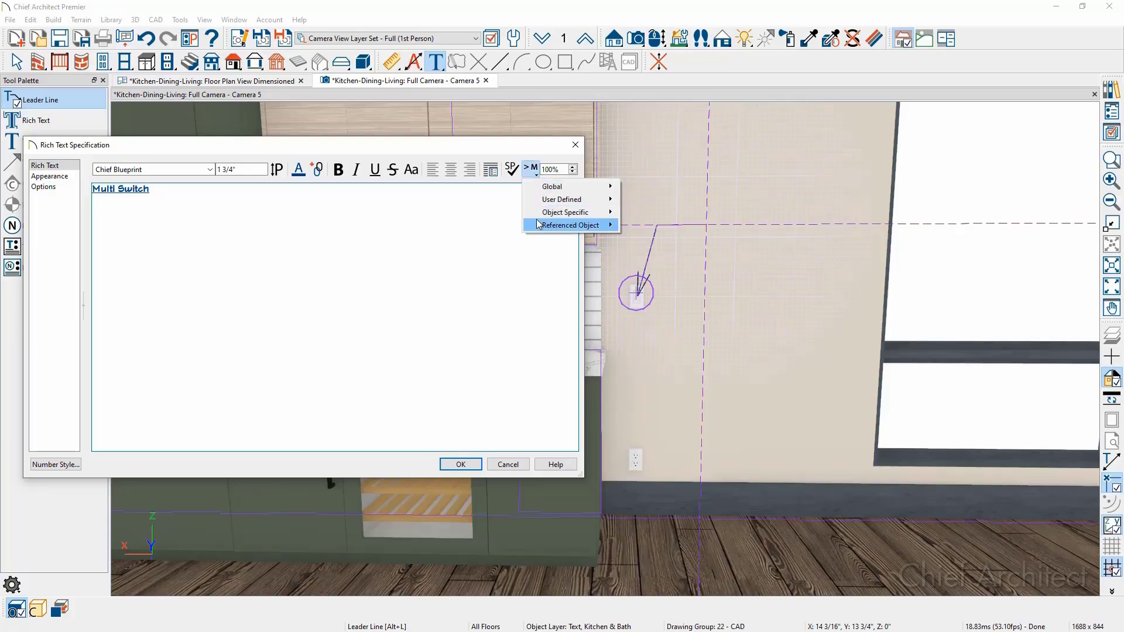
pyautogui.moveTo(537, 225)
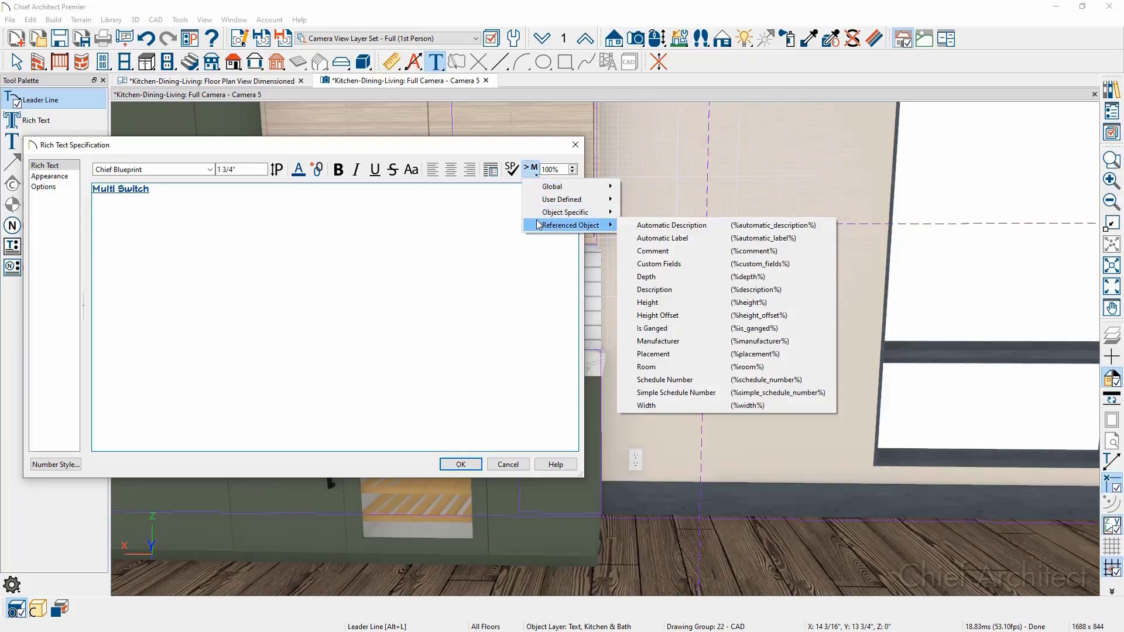
pyautogui.click(647, 252)
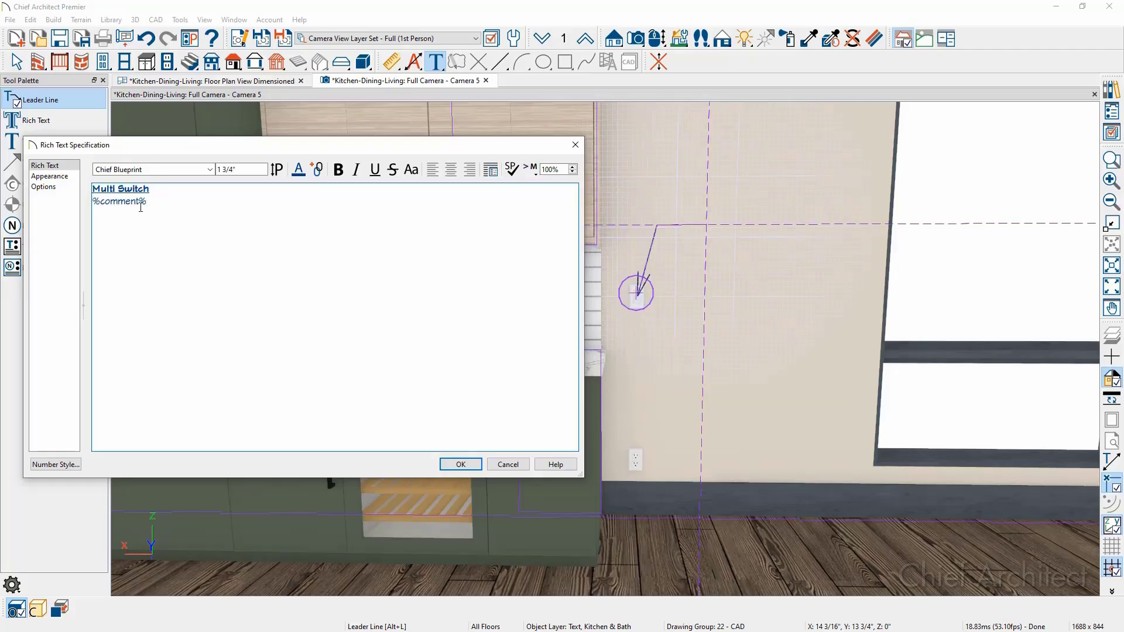
pyautogui.click(474, 462)
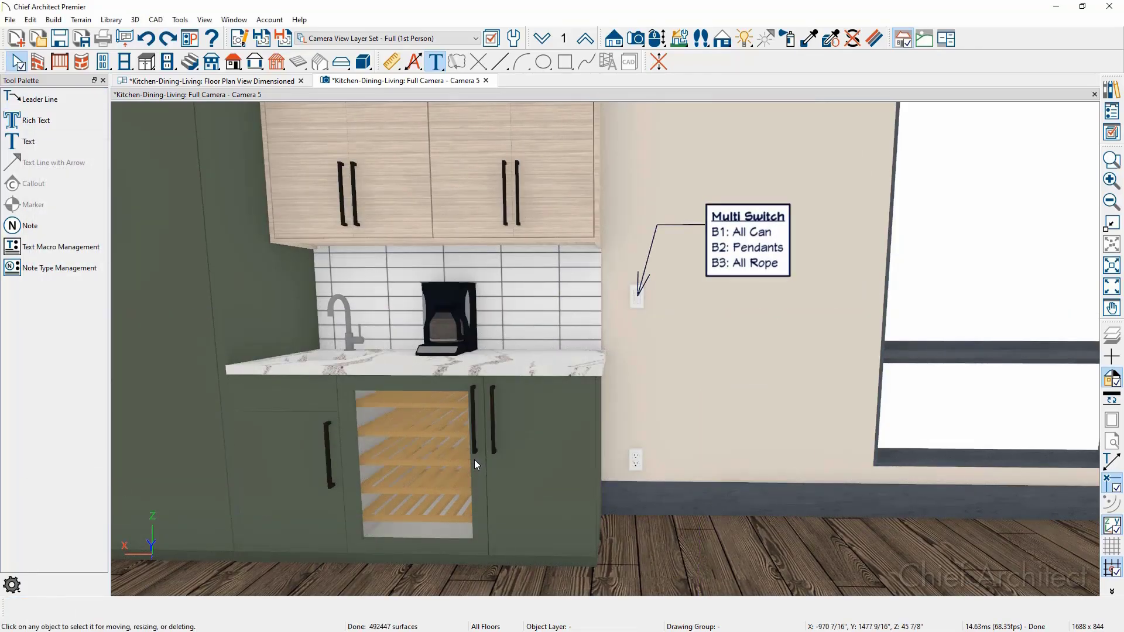
# Lower the leader's horizontal segment so it meets the Multi Switch note around mid-height, and deselect the line
pyautogui.click(681, 224)
pyautogui.moveTo(682, 224); pyautogui.dragTo(702, 248)
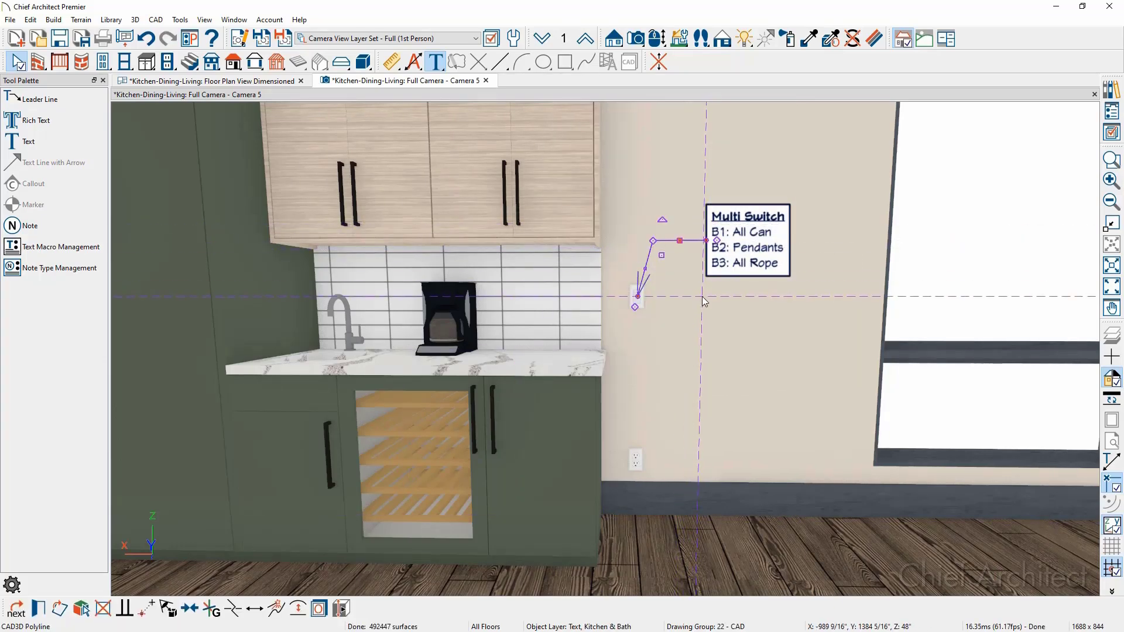
pyautogui.press('Escape')
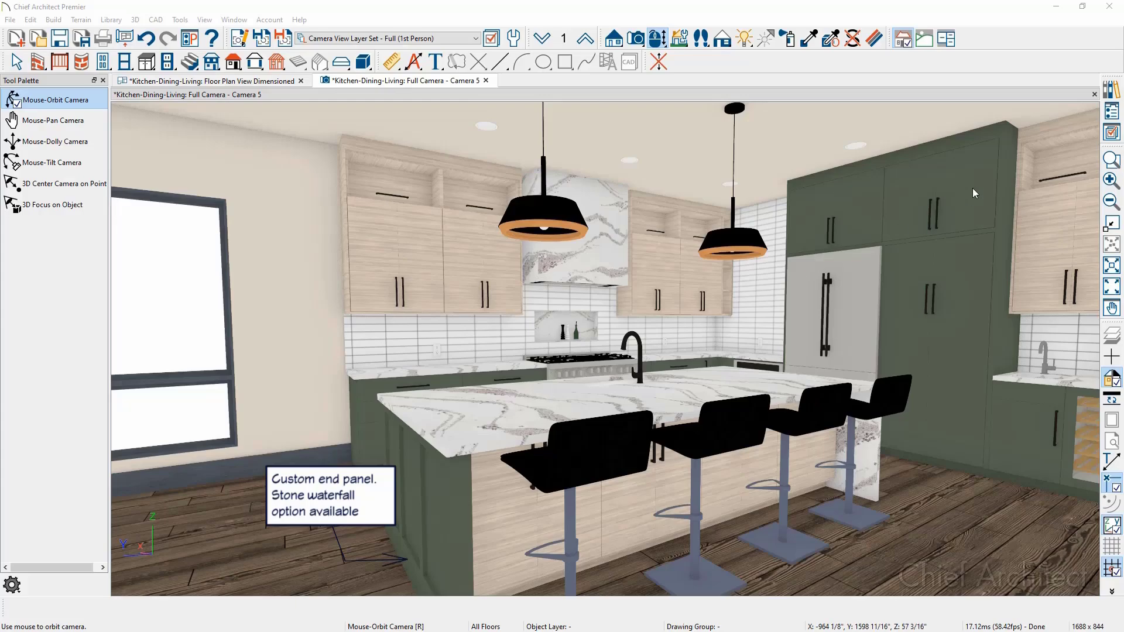
# Using the wall cabinet beside the range hood to filter the active layer display options, turn on display of the "Cabinets, Labels" layer
pyautogui.click(1111, 134)
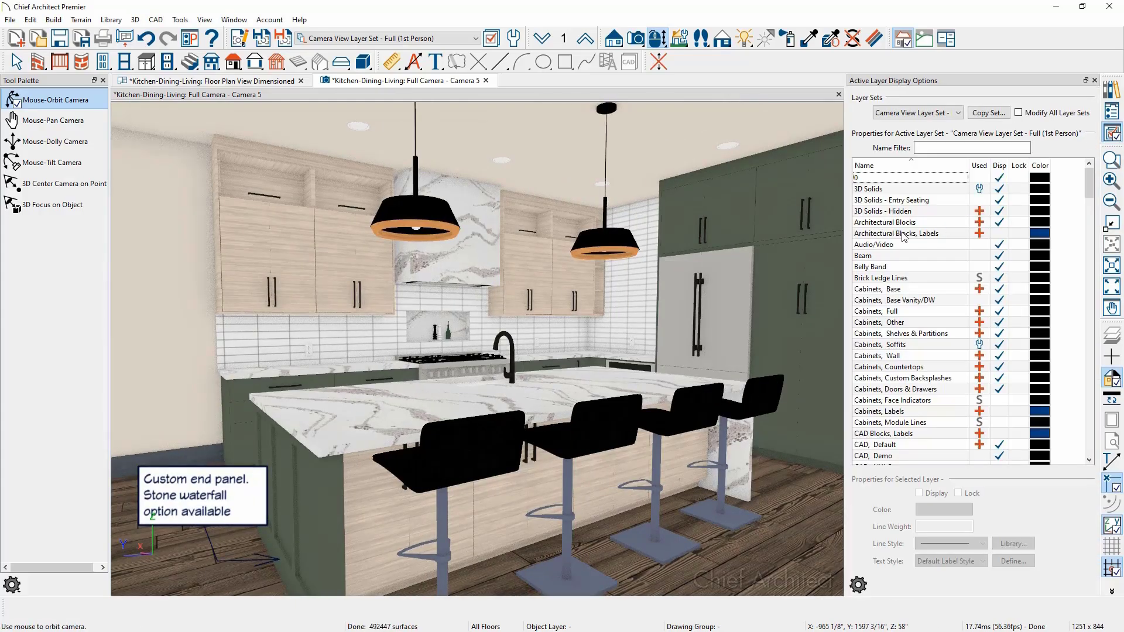
pyautogui.press('space')
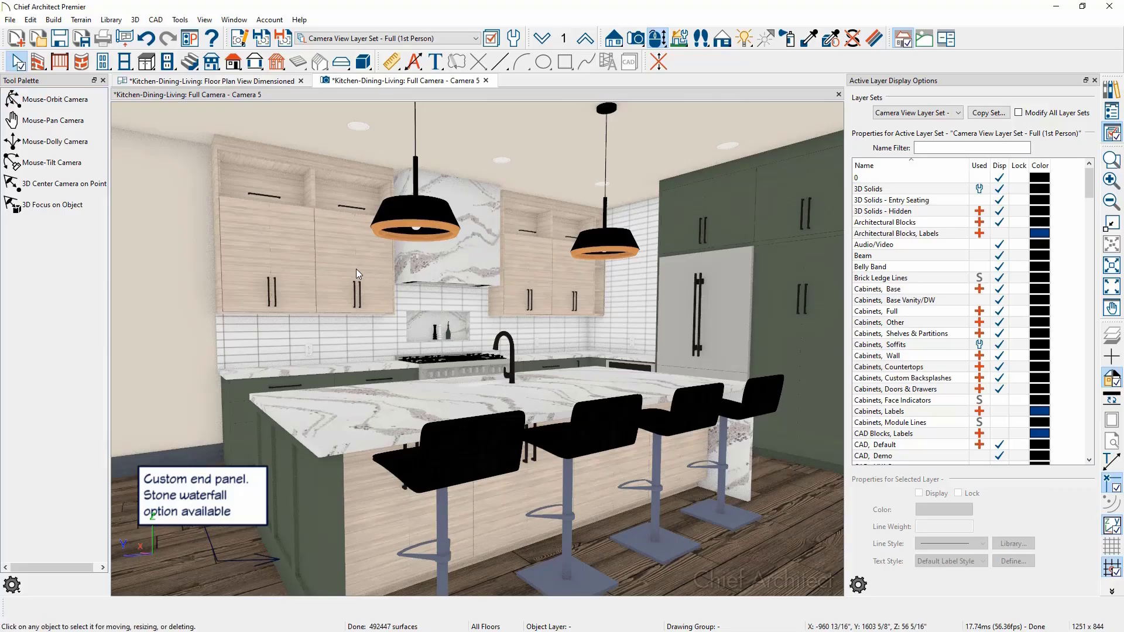
pyautogui.click(356, 269)
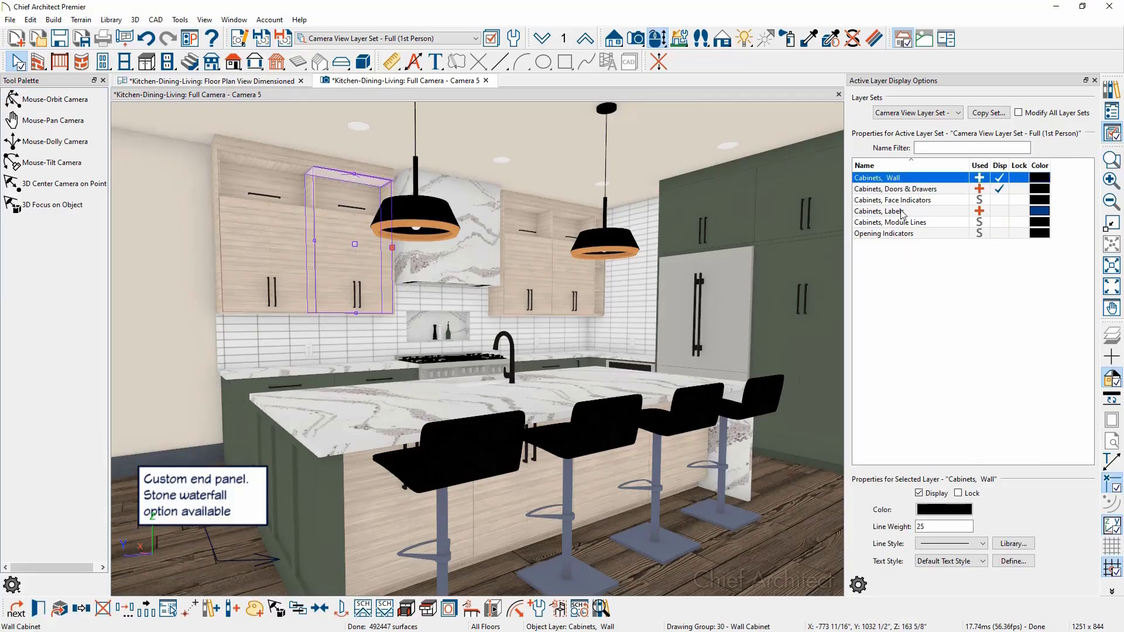
pyautogui.click(928, 213)
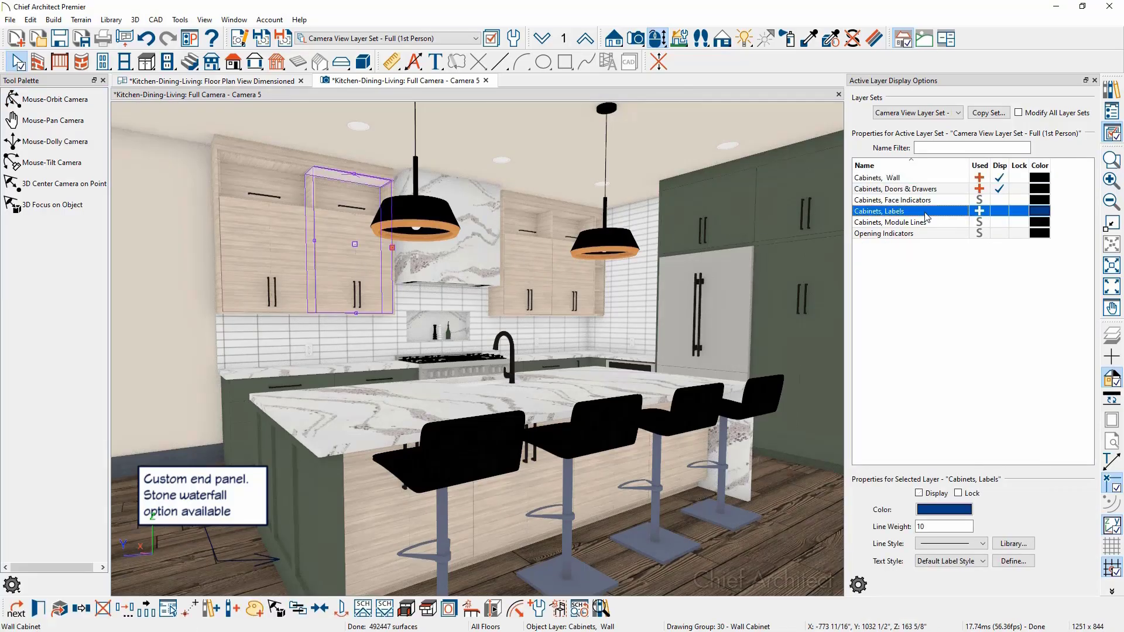
pyautogui.click(1001, 215)
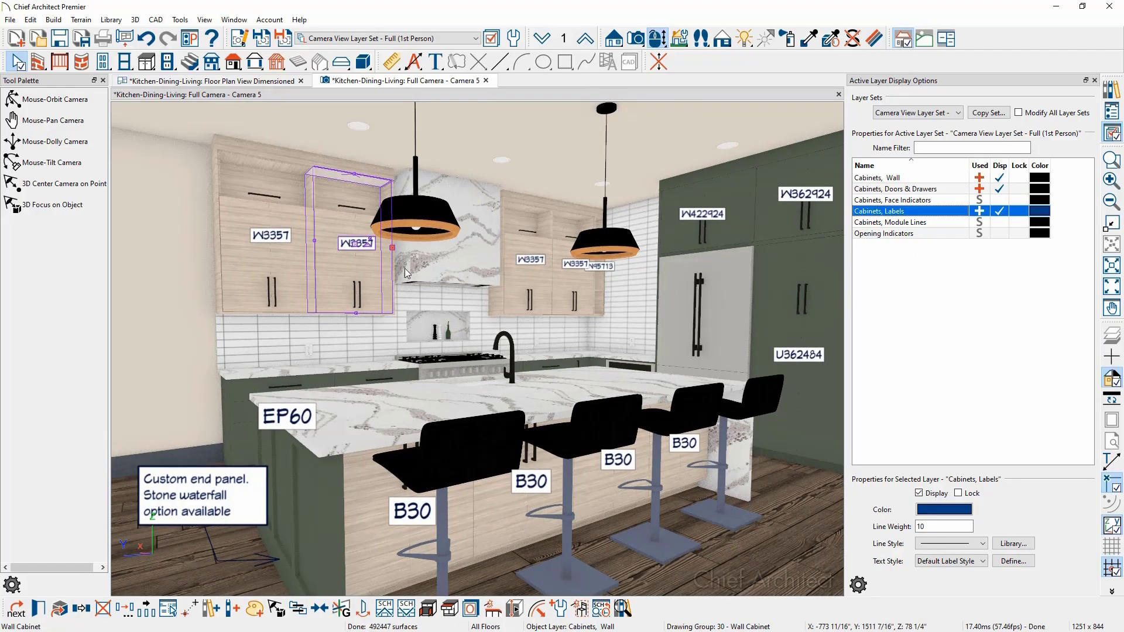
# Turn off Face Camera in the Default Label Style used by the "Cabinets, Labels" layer and accept the text style changes
pyautogui.moveTo(365, 271); pyautogui.dragTo(369, 276, button='middle')
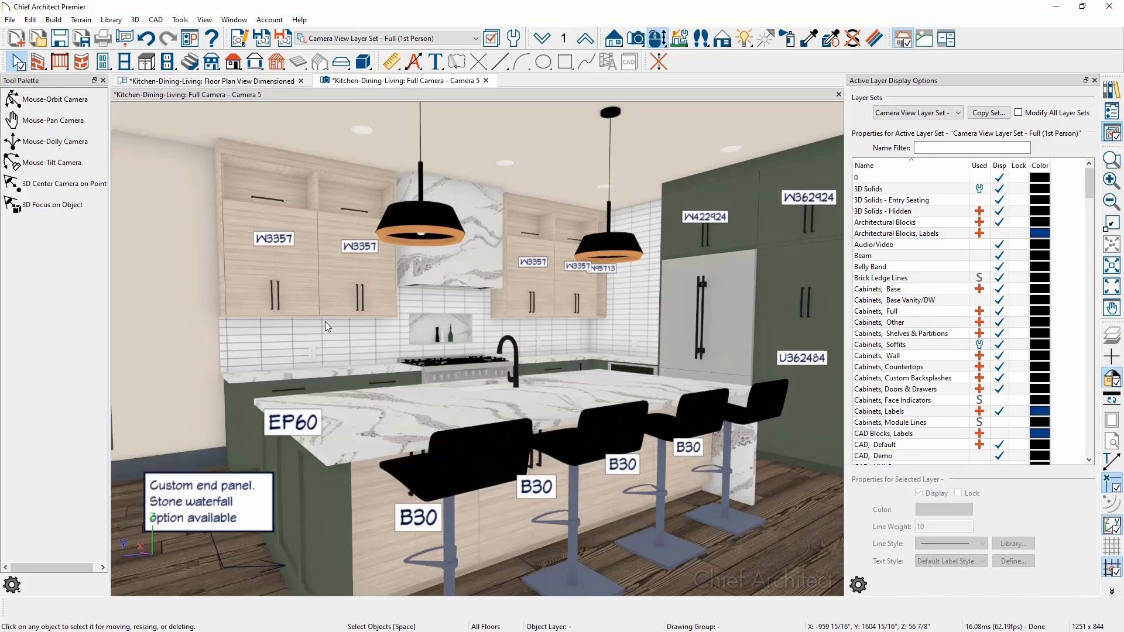
pyautogui.click(354, 285)
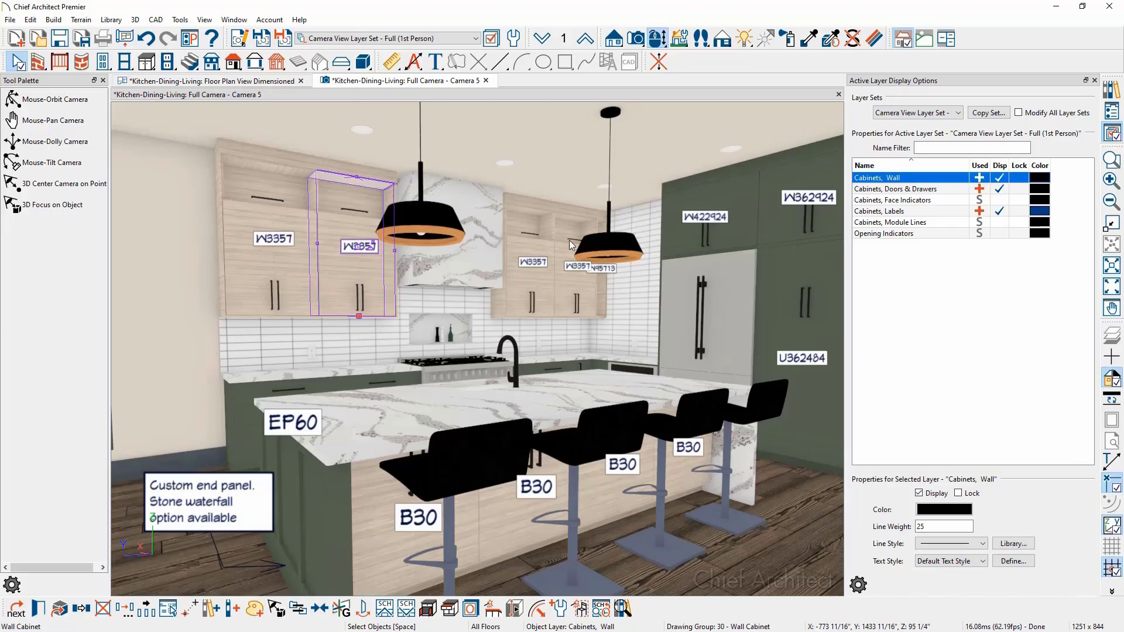
pyautogui.click(906, 212)
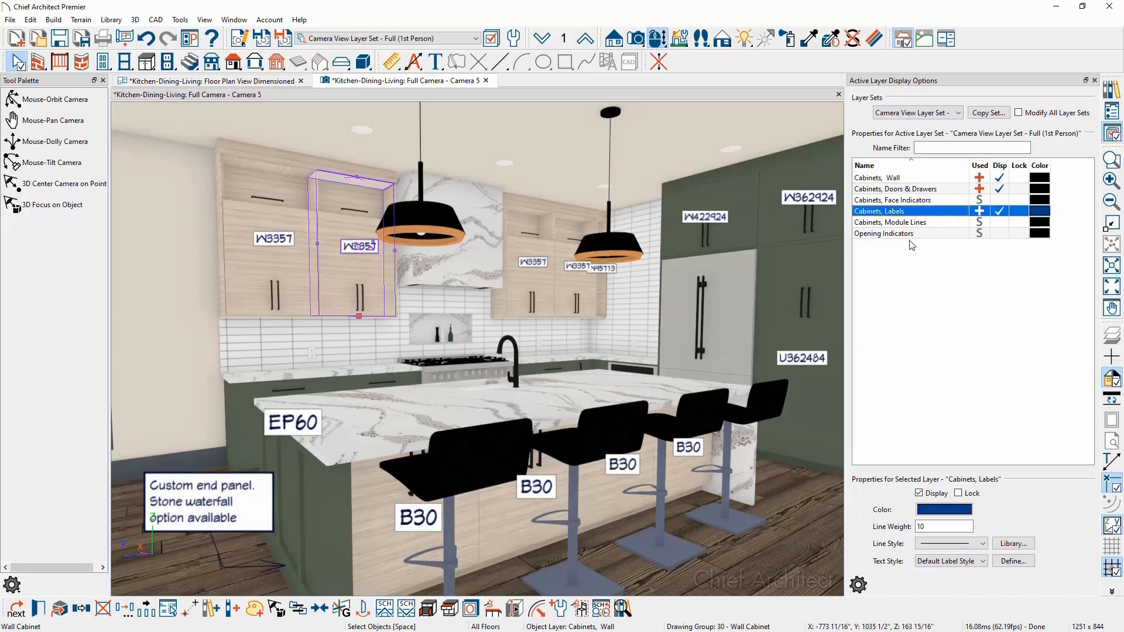
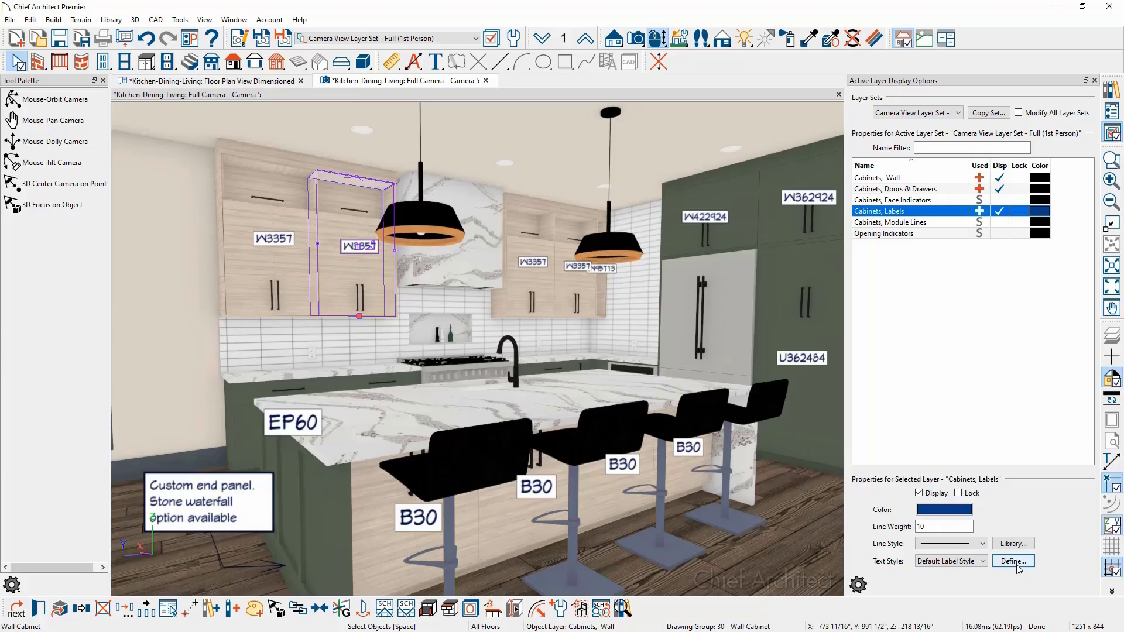
pyautogui.click(1017, 565)
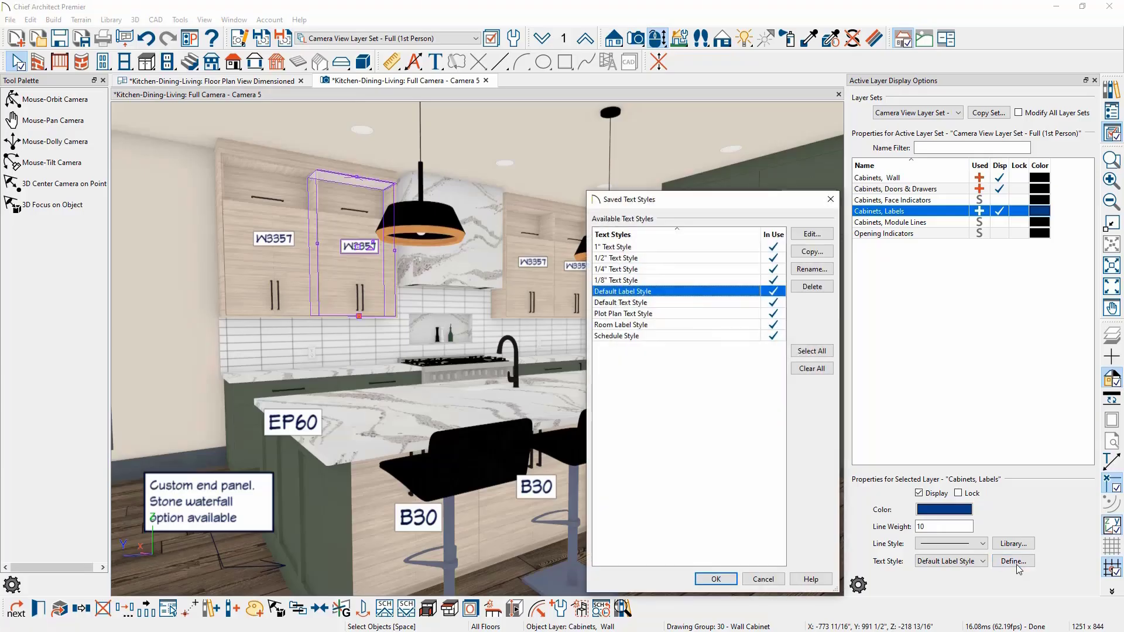
pyautogui.click(812, 234)
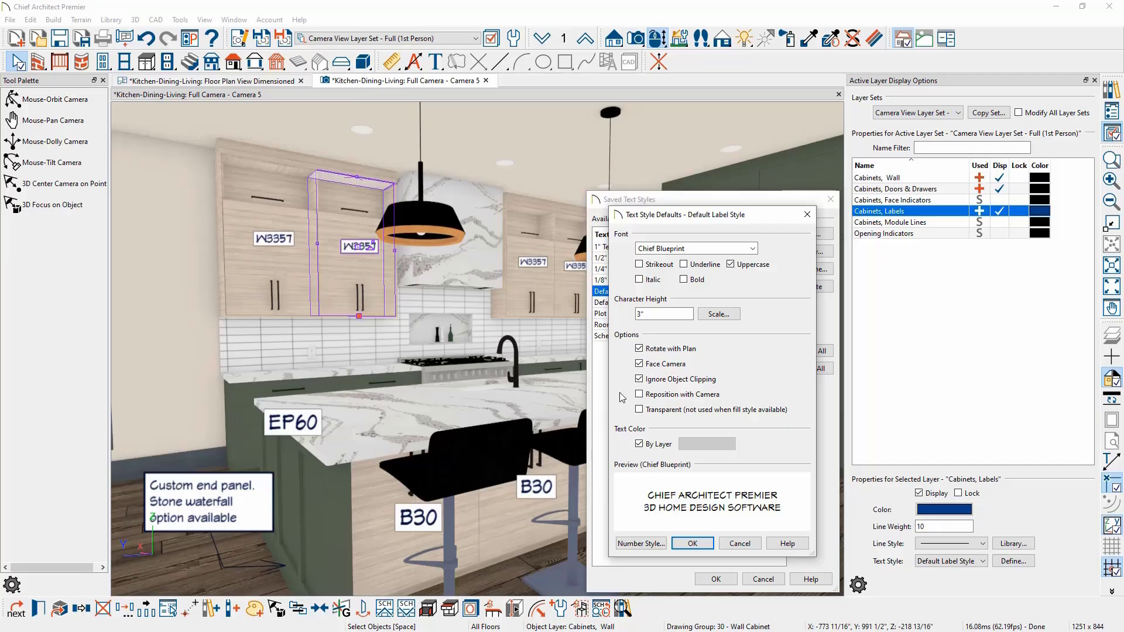
pyautogui.click(646, 364)
pyautogui.click(685, 543)
pyautogui.click(706, 578)
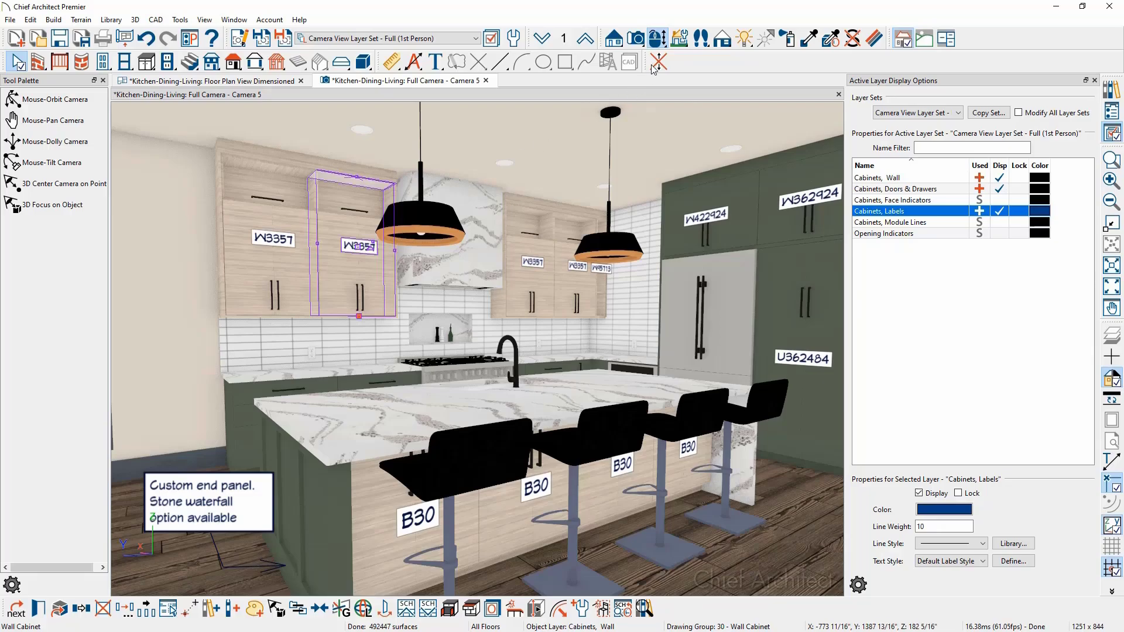
# Using a wall cabinet to filter the layers, turn on Face Camera and Reposition with Camera in the "Cabinets, Labels" layer's Default Label Style and accept
pyautogui.click(55, 100)
pyautogui.moveTo(279, 268); pyautogui.dragTo(639, 339)
pyautogui.moveTo(319, 382)
pyautogui.mouseDown()
pyautogui.moveTo(349, 379)
pyautogui.moveTo(313, 380)
pyautogui.mouseUp()
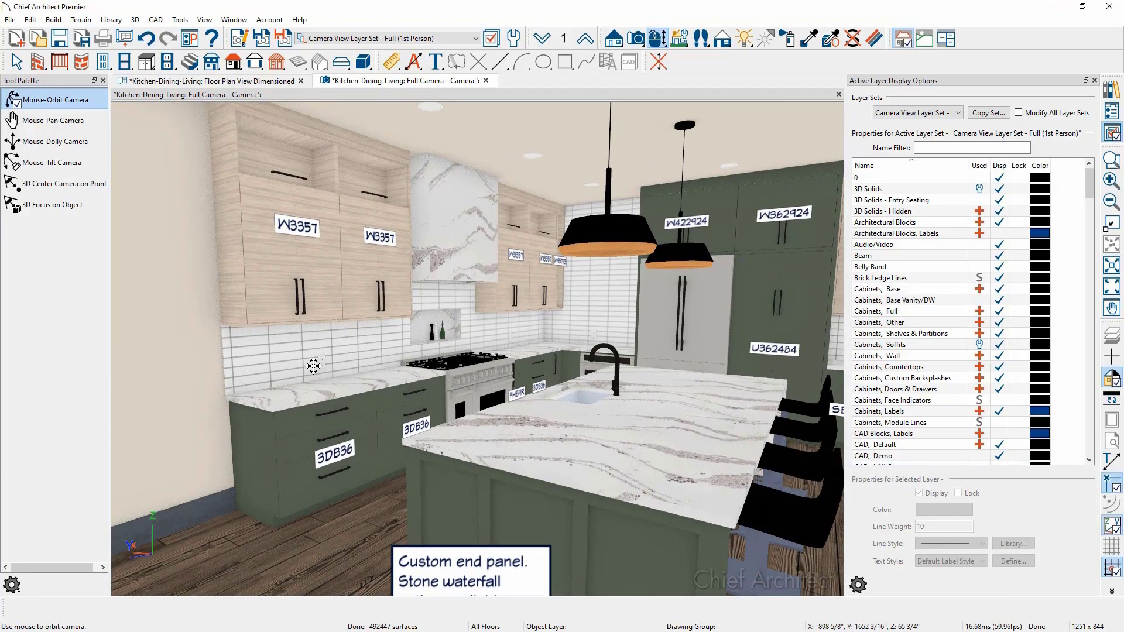
pyautogui.press('space')
pyautogui.click(316, 276)
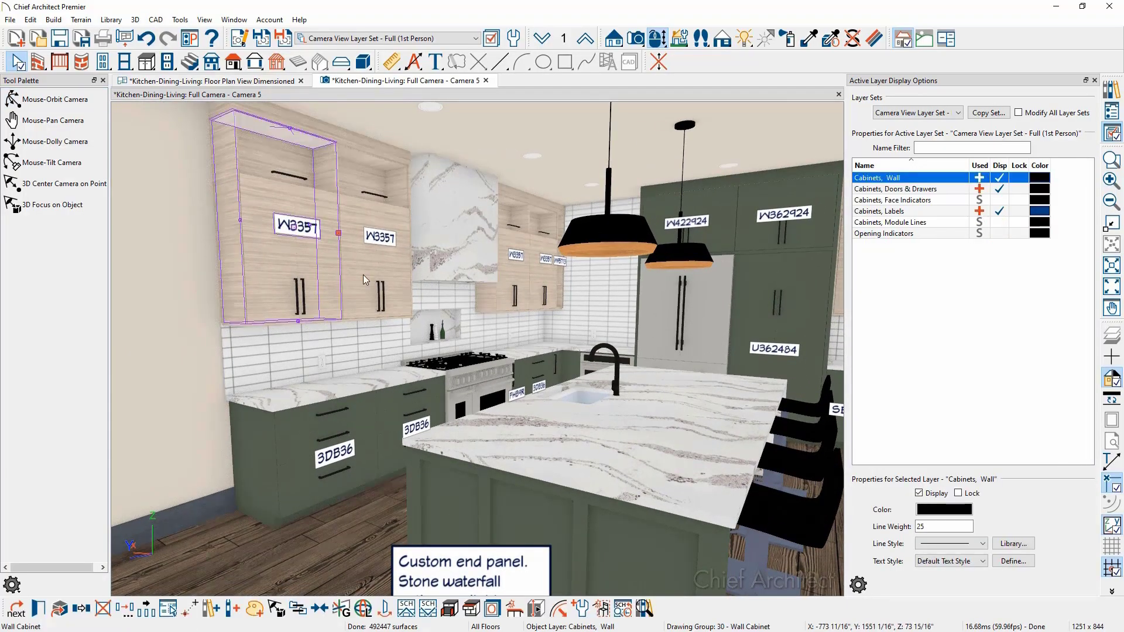
pyautogui.click(921, 213)
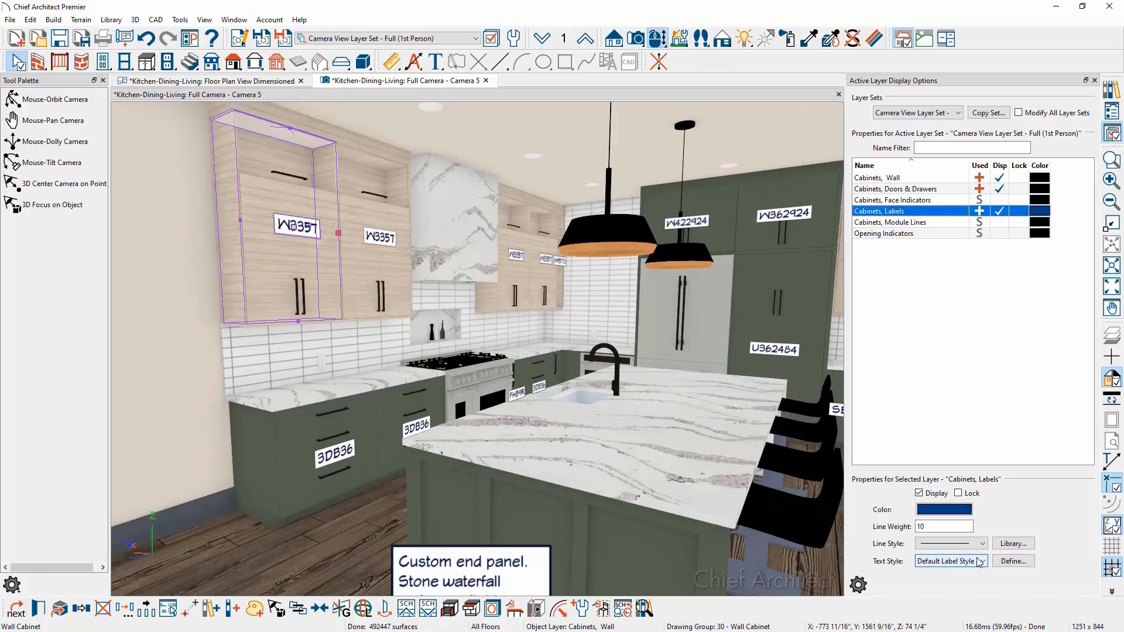
pyautogui.click(1017, 561)
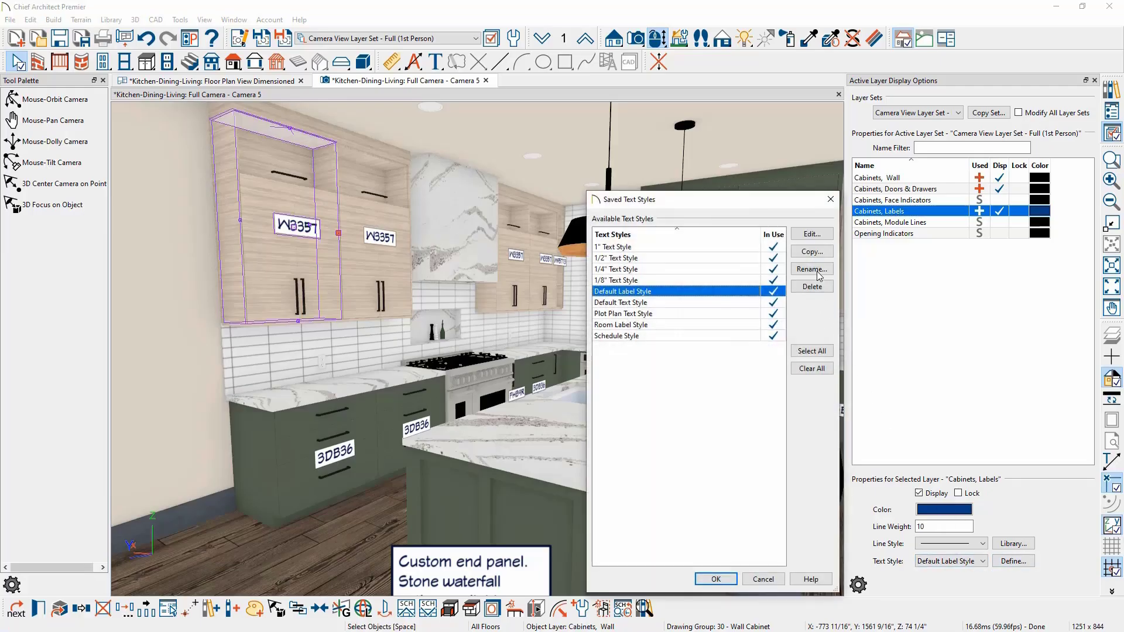
pyautogui.click(817, 234)
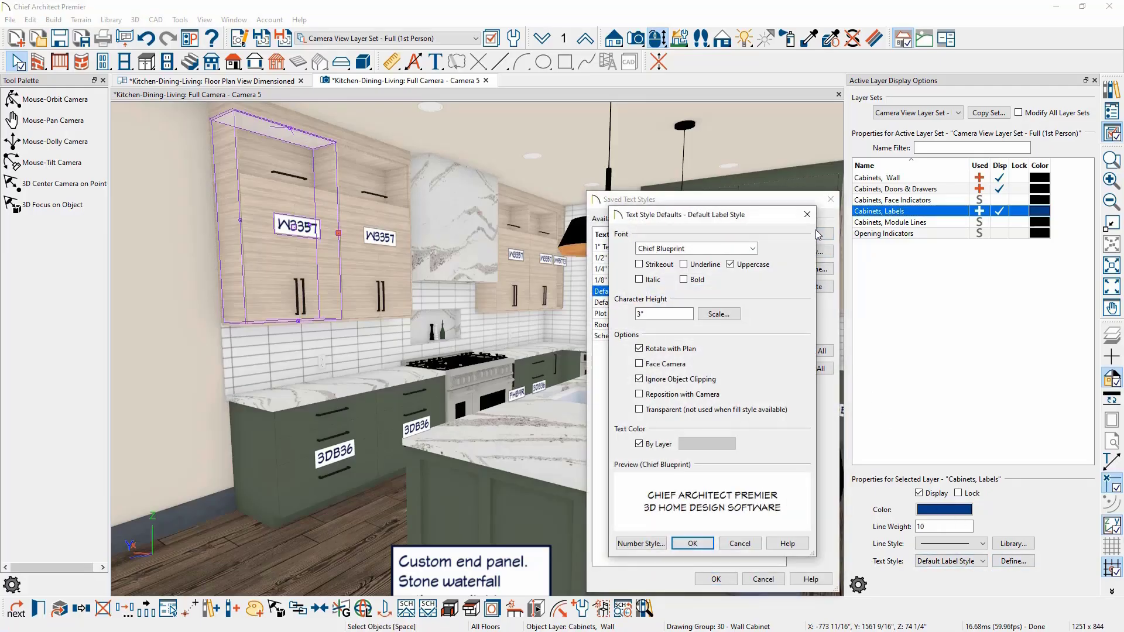
pyautogui.click(668, 364)
pyautogui.click(682, 395)
pyautogui.click(693, 543)
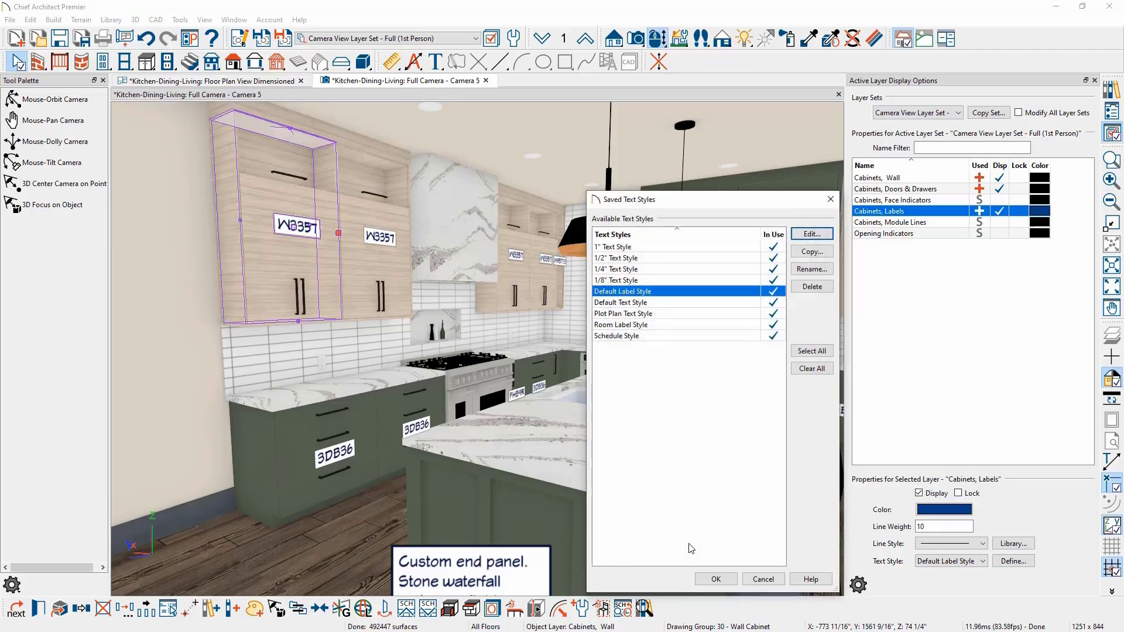
pyautogui.click(716, 579)
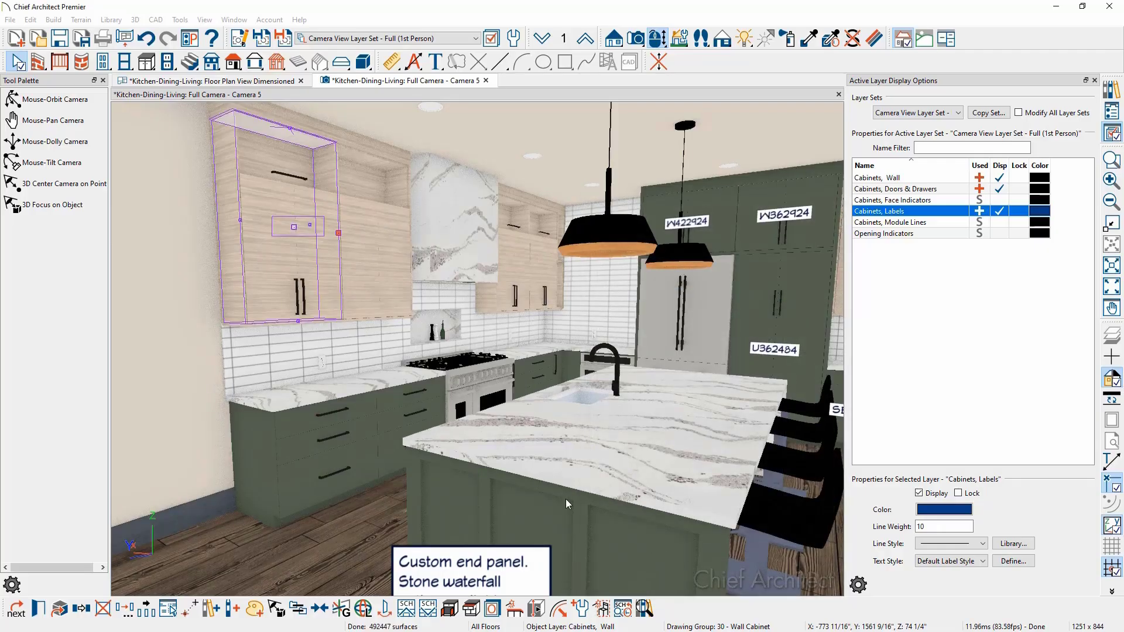
# With a base cabinet beside the range selected, turn off Reposition with Camera in the Default Label Style of the "Cabinets, Labels" layer and accept
pyautogui.moveTo(353, 390); pyautogui.dragTo(357, 392, button='middle')
pyautogui.moveTo(356, 391); pyautogui.dragTo(381, 419)
pyautogui.moveTo(381, 419); pyautogui.dragTo(627, 509, button='middle')
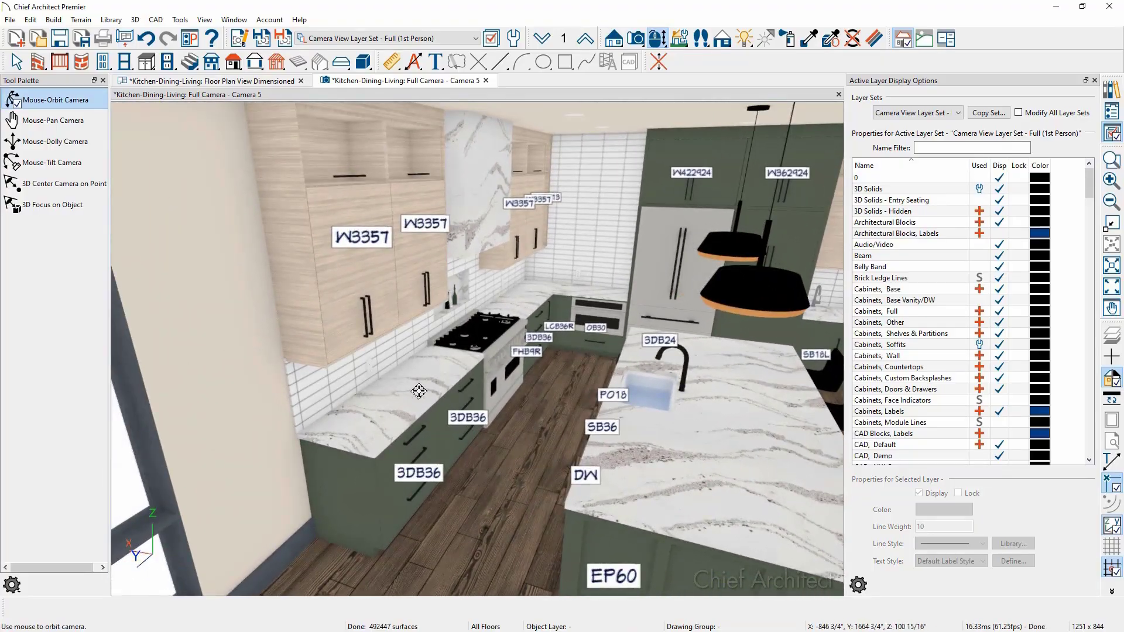
pyautogui.moveTo(413, 435); pyautogui.dragTo(427, 424)
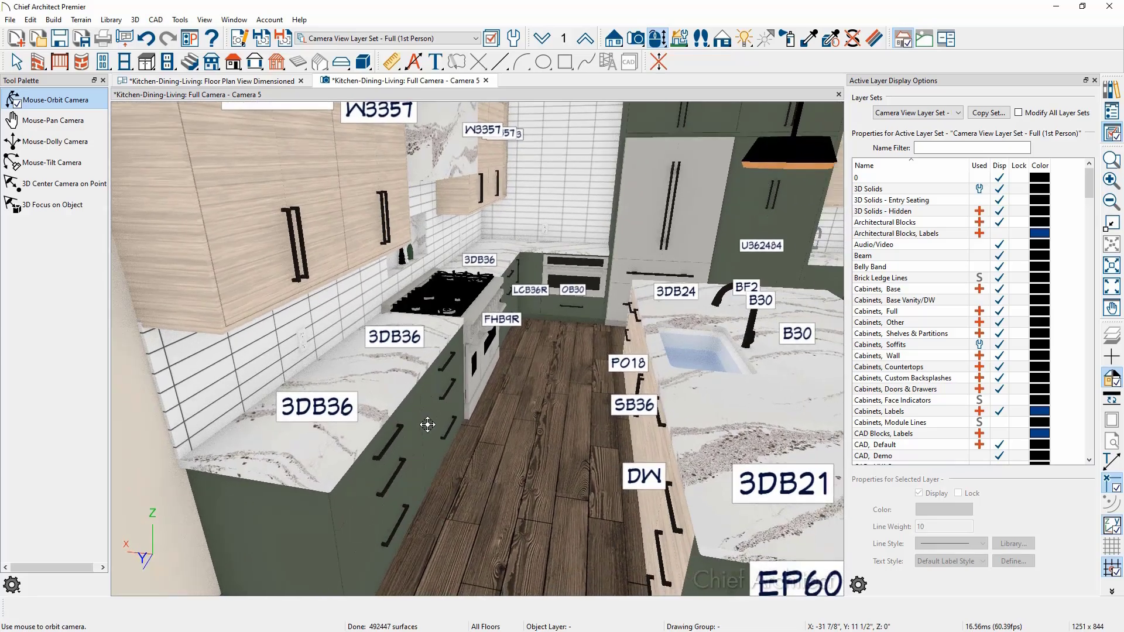
pyautogui.moveTo(427, 424); pyautogui.dragTo(569, 443, button='middle')
pyautogui.moveTo(414, 421); pyautogui.dragTo(510, 509)
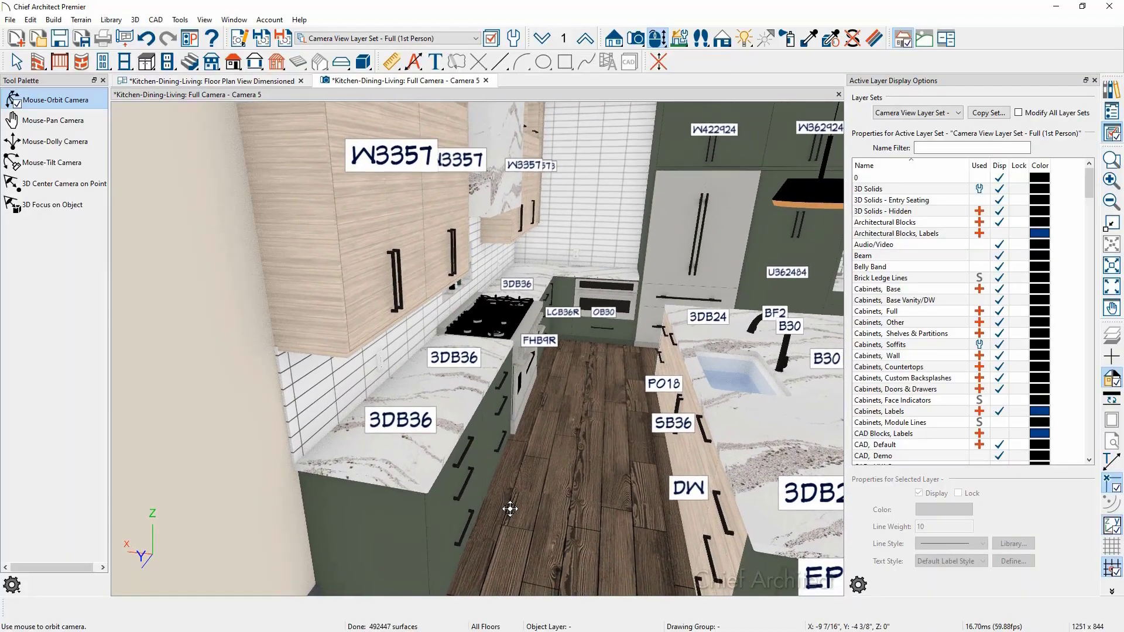
pyautogui.press('space')
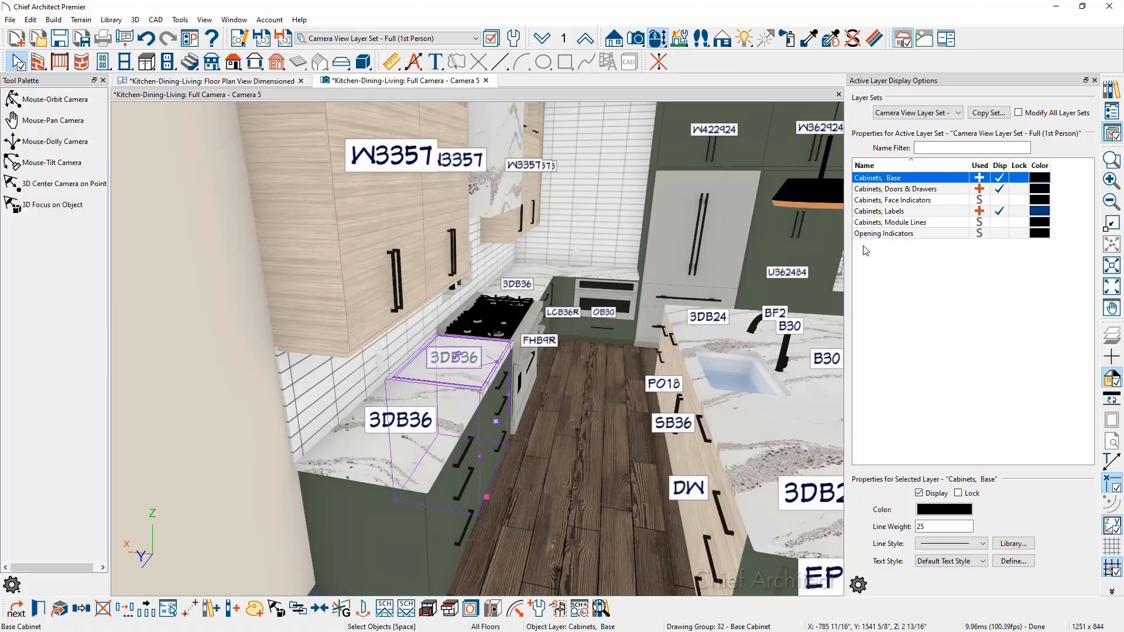
pyautogui.click(881, 212)
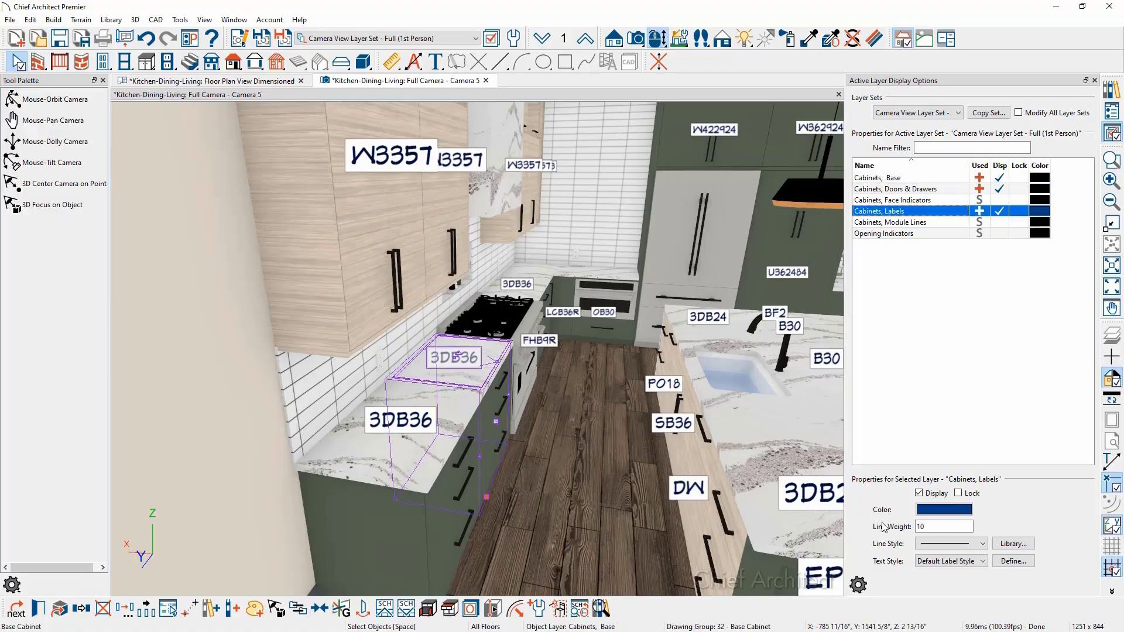
pyautogui.click(1013, 561)
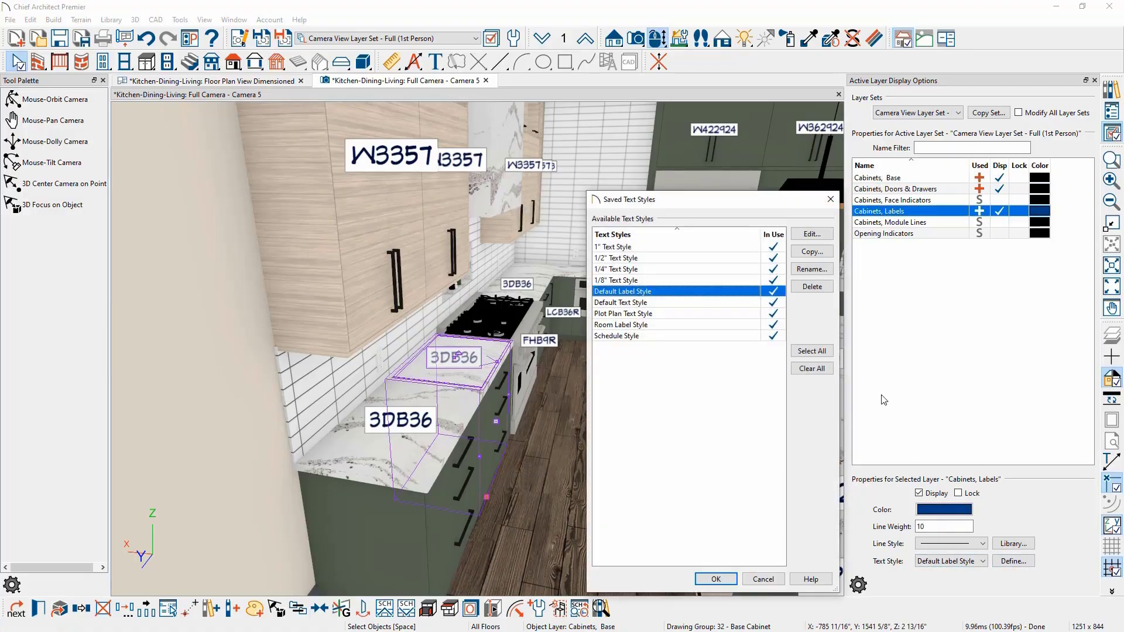
pyautogui.click(810, 236)
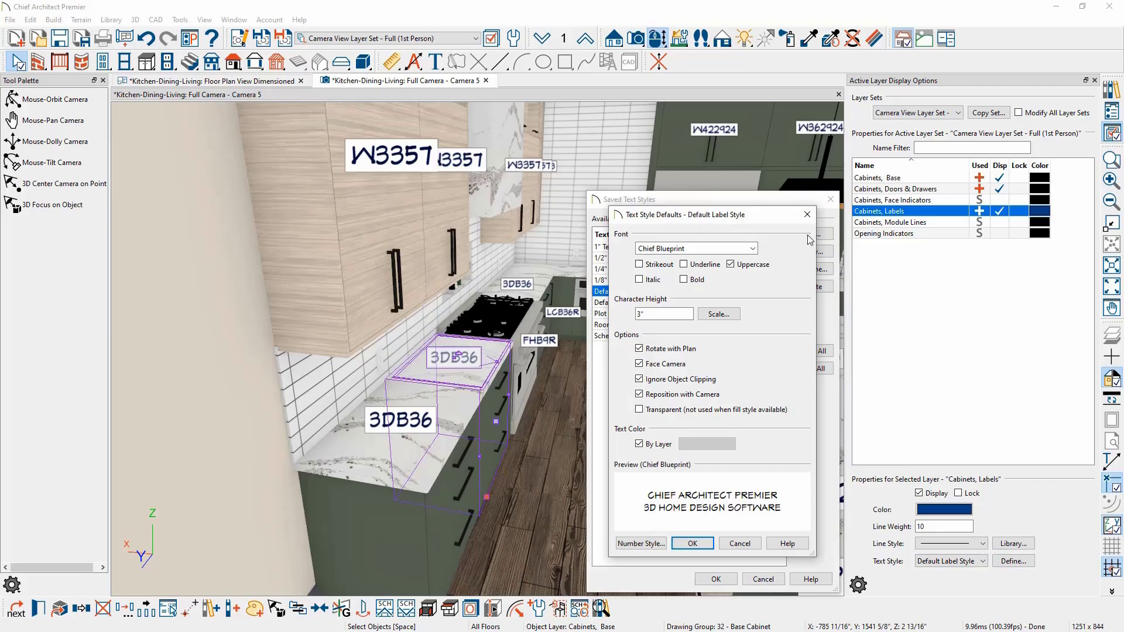
pyautogui.click(705, 396)
pyautogui.click(693, 544)
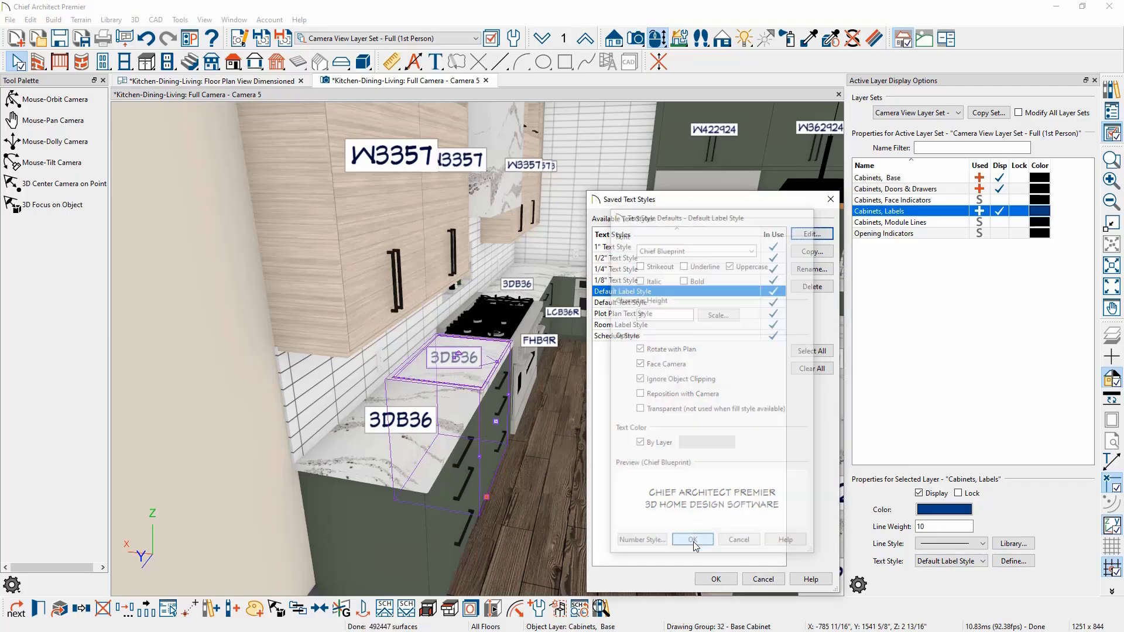
pyautogui.click(716, 579)
# Turn Reposition with Camera back on in the Default Label Style used by the "Cabinets, Labels" layer and accept the text style changes
pyautogui.press('o')
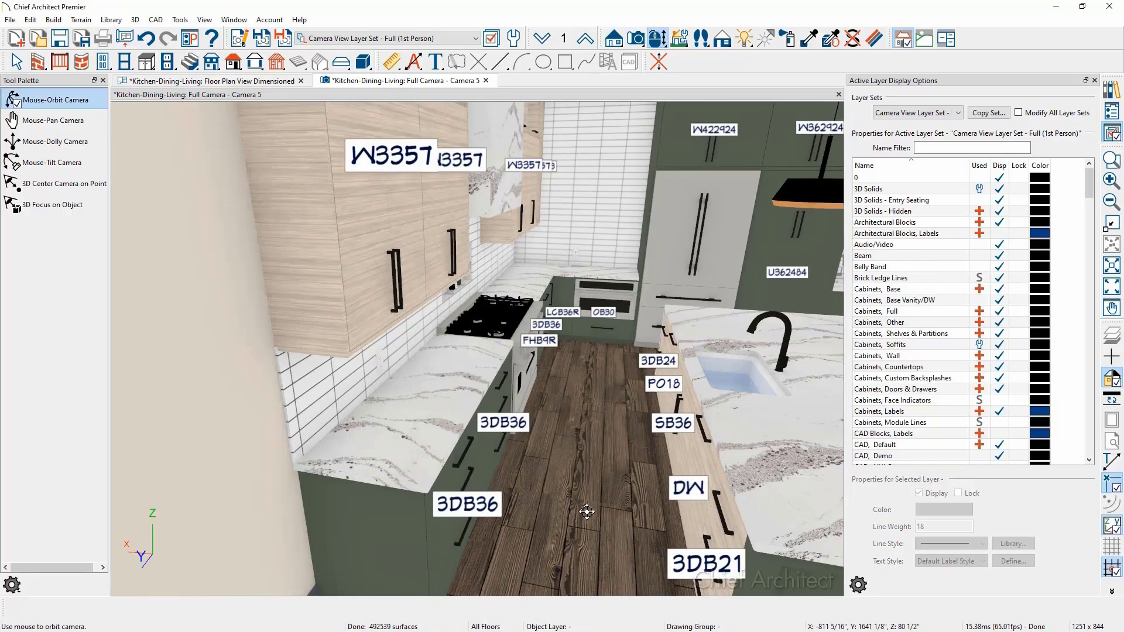
pyautogui.moveTo(505, 470); pyautogui.dragTo(565, 477)
pyautogui.moveTo(566, 477); pyautogui.dragTo(413, 428, button='middle')
pyautogui.moveTo(413, 424)
pyautogui.mouseDown()
pyautogui.moveTo(367, 414)
pyautogui.moveTo(374, 431)
pyautogui.moveTo(404, 433)
pyautogui.mouseUp()
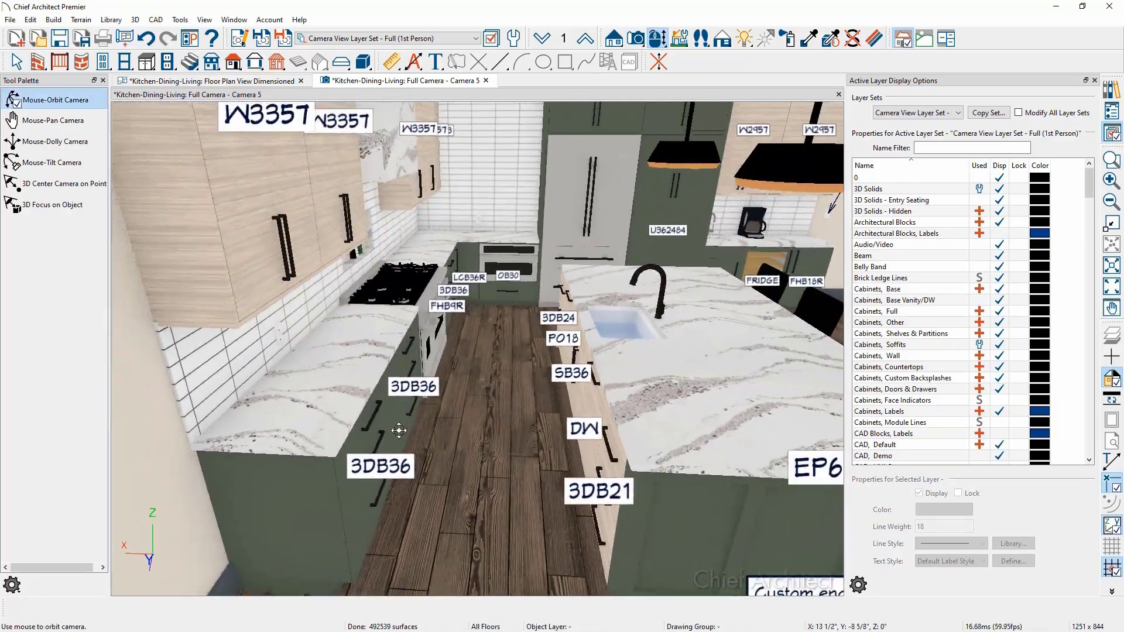
pyautogui.press('space')
pyautogui.click(405, 432)
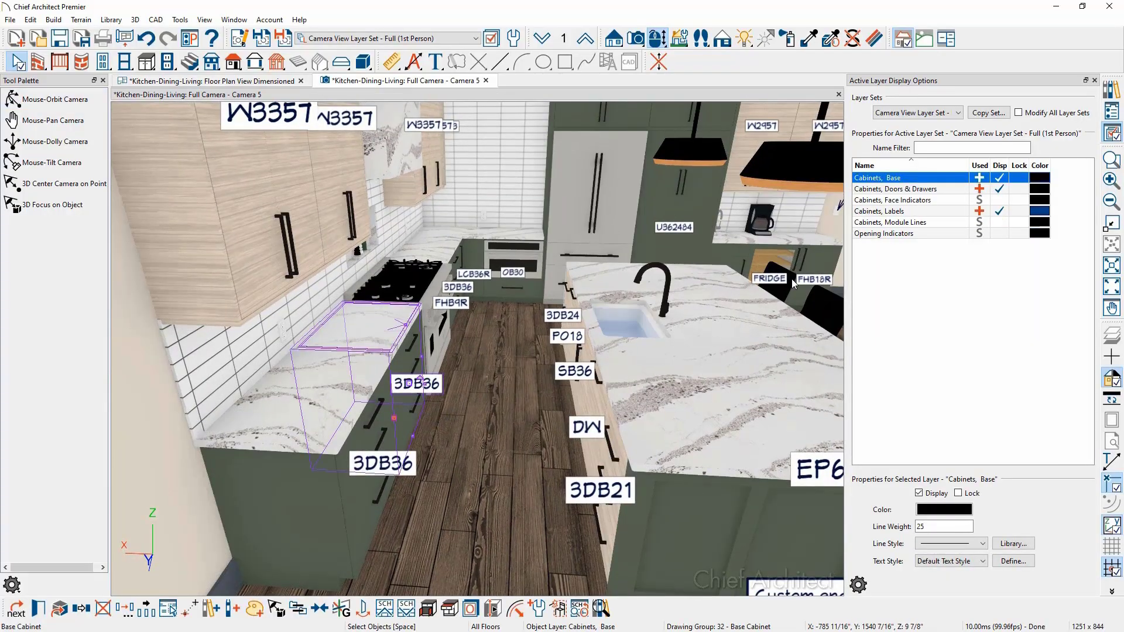
pyautogui.click(889, 212)
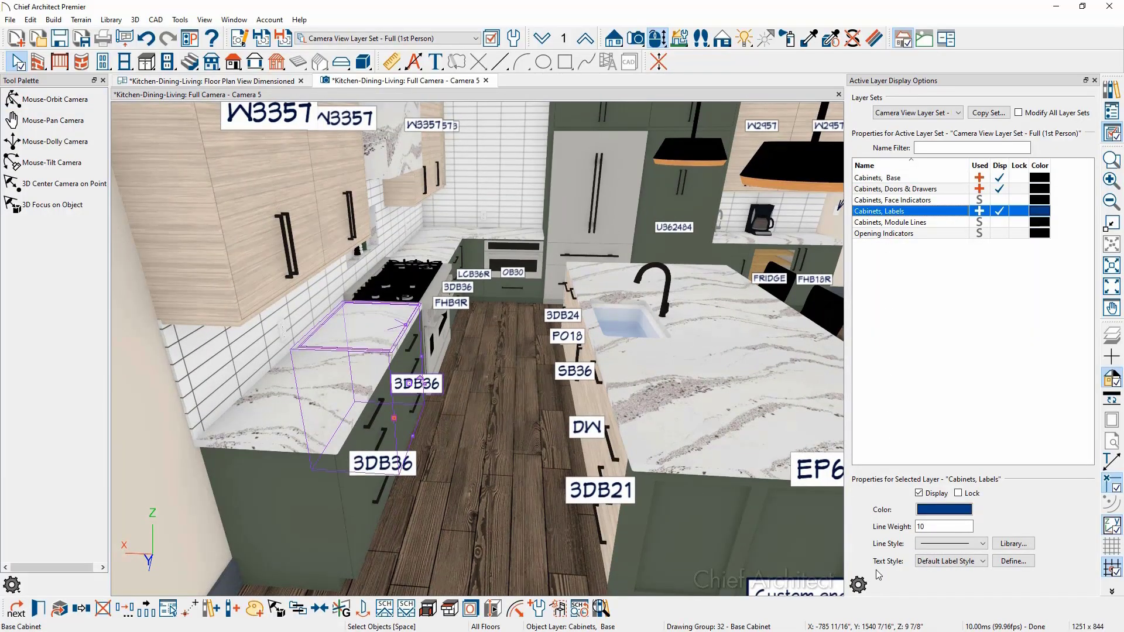
pyautogui.click(1001, 563)
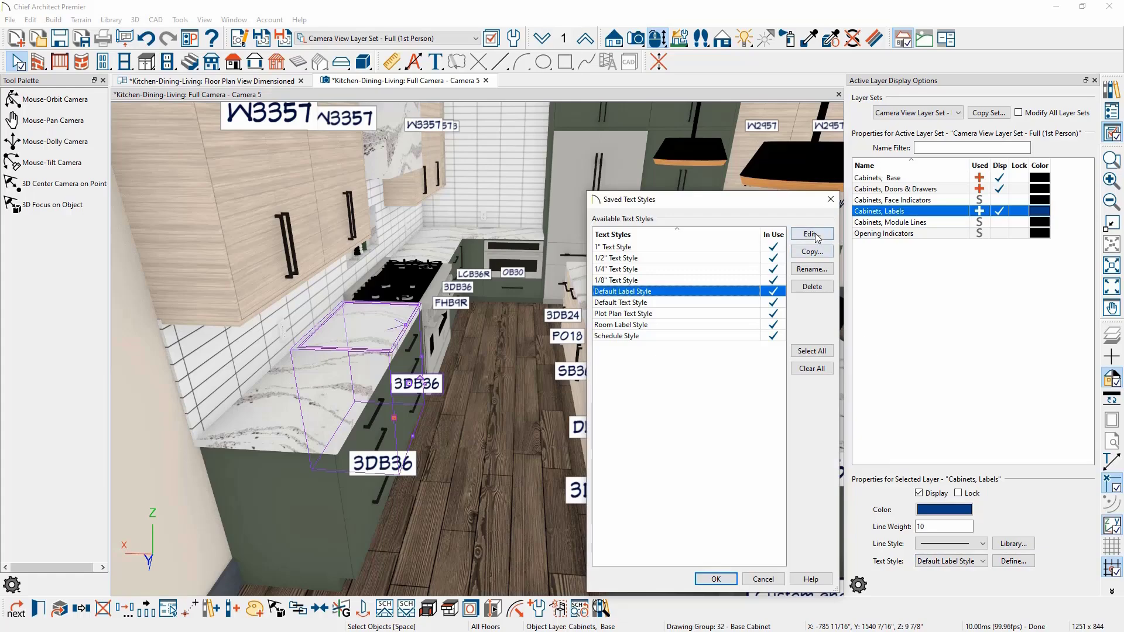
pyautogui.click(818, 236)
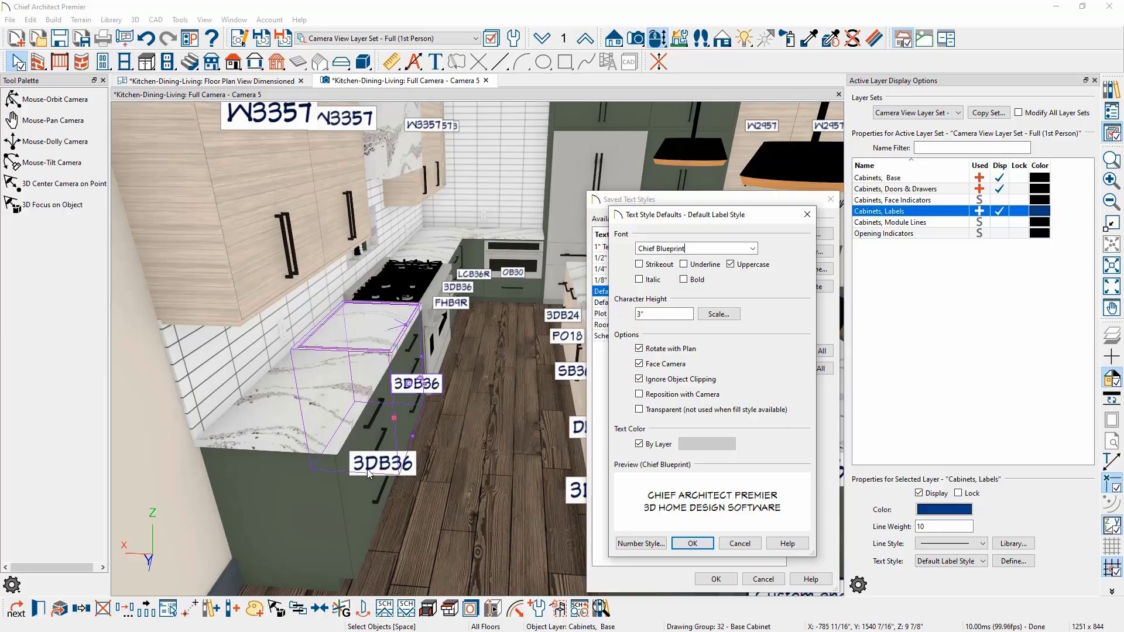
pyautogui.click(669, 398)
pyautogui.click(700, 544)
pyautogui.click(716, 579)
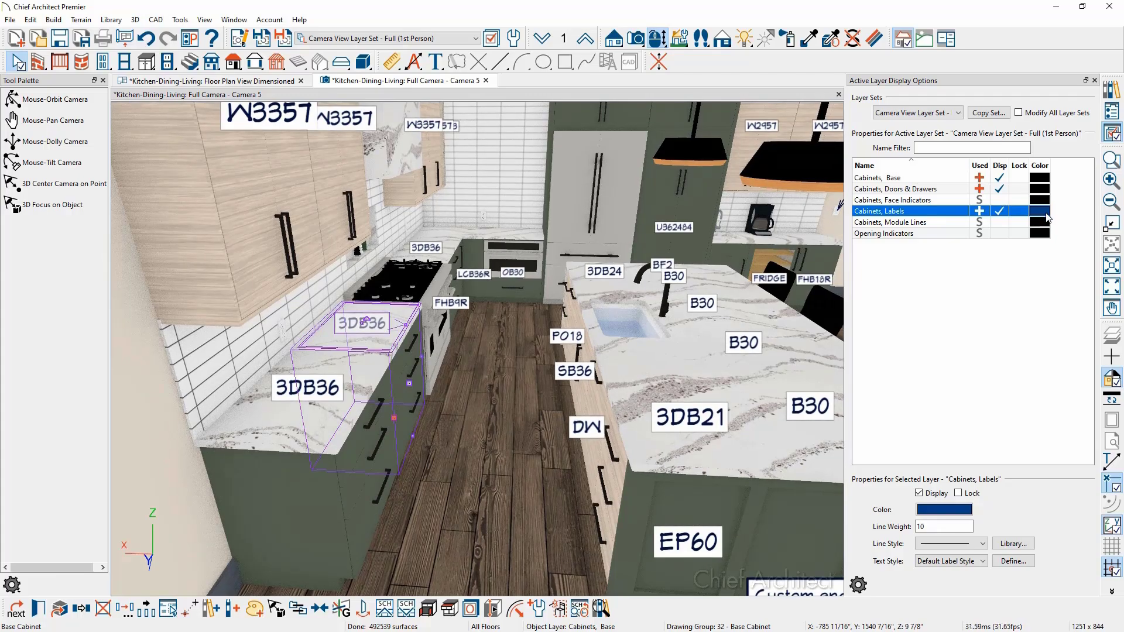
# Set the color of the "Cabinets, Labels" layer to red
pyautogui.click(1046, 215)
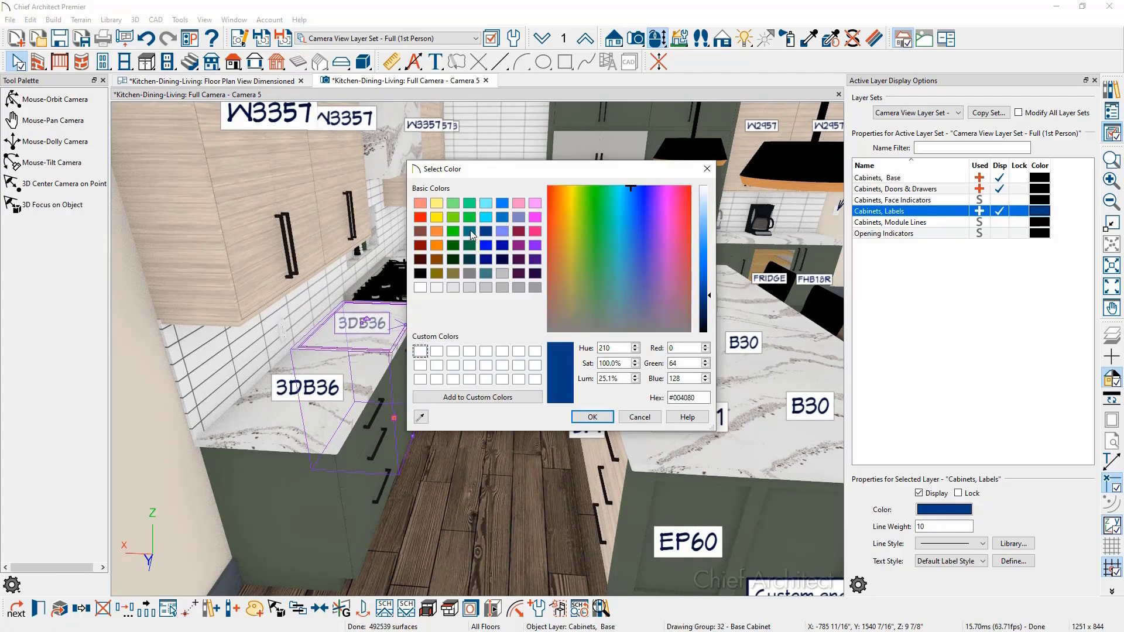
pyautogui.click(419, 217)
pyautogui.click(592, 417)
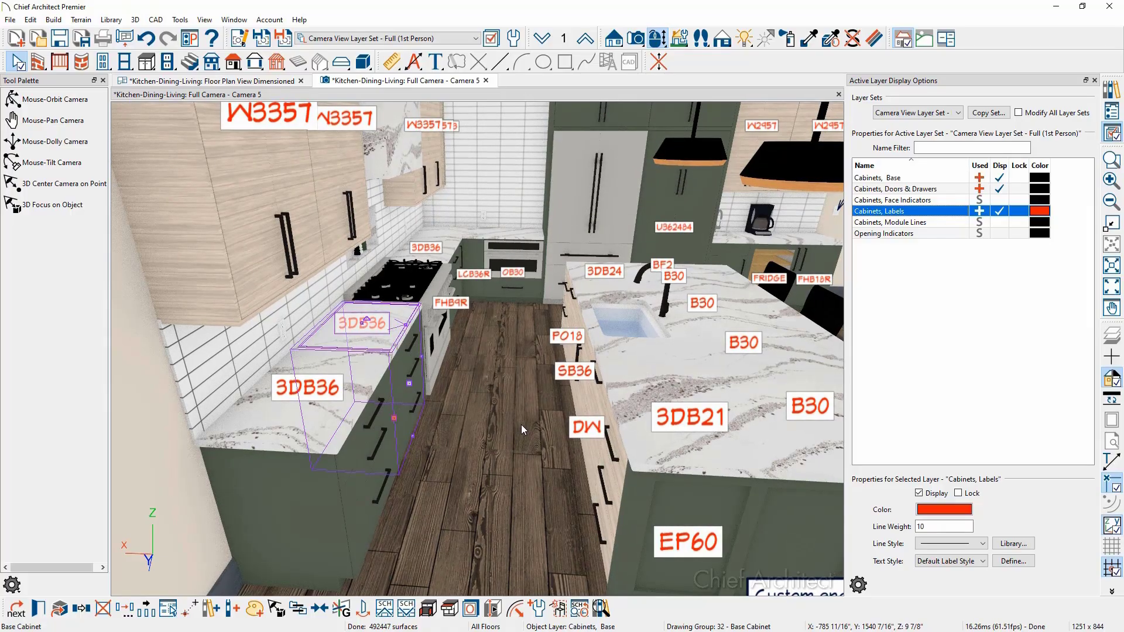
# Using the base cabinet beside the range to filter the layers, set the "Cabinets, Labels" layer color back to dark blue, #004080
pyautogui.moveTo(521, 412); pyautogui.dragTo(497, 414, button='middle')
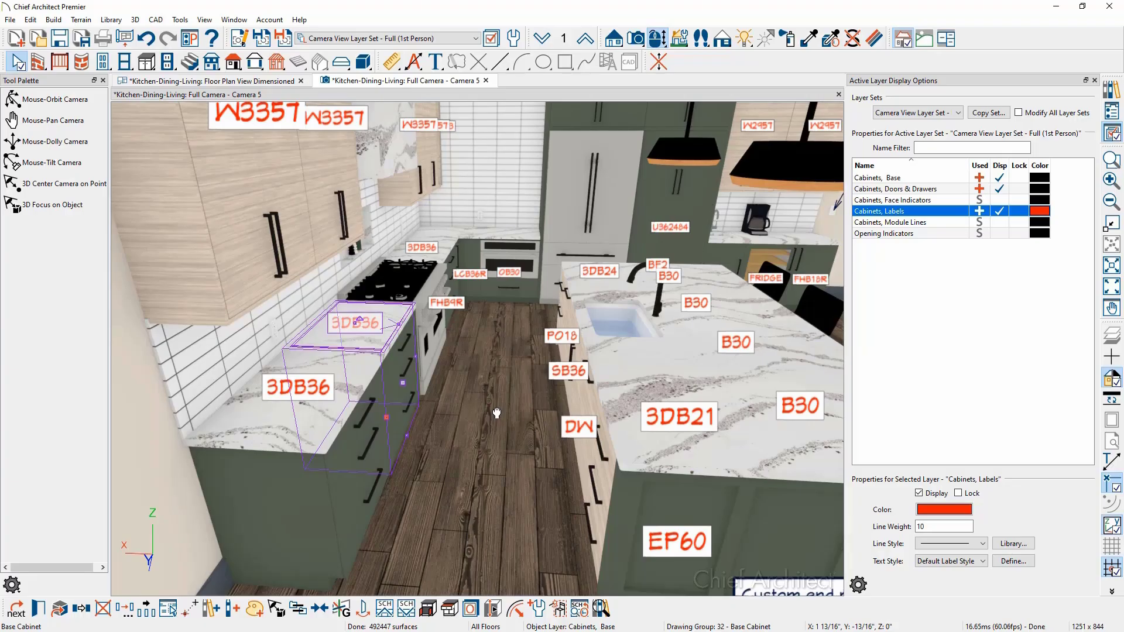
pyautogui.press('o')
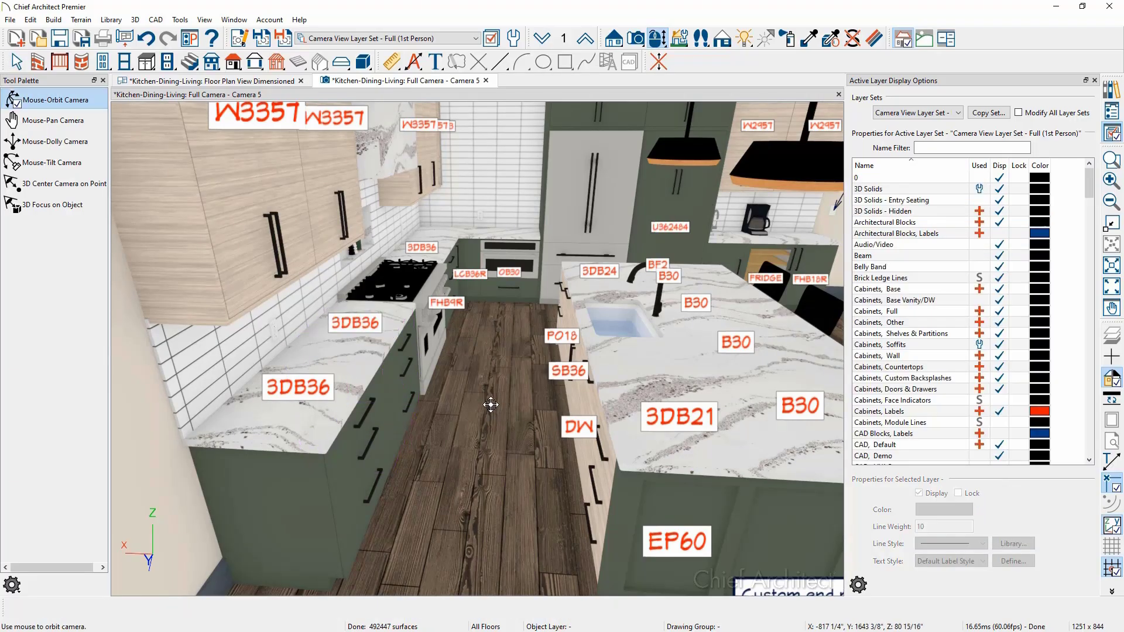
pyautogui.moveTo(490, 404)
pyautogui.mouseDown()
pyautogui.moveTo(456, 372)
pyautogui.moveTo(482, 389)
pyautogui.mouseUp()
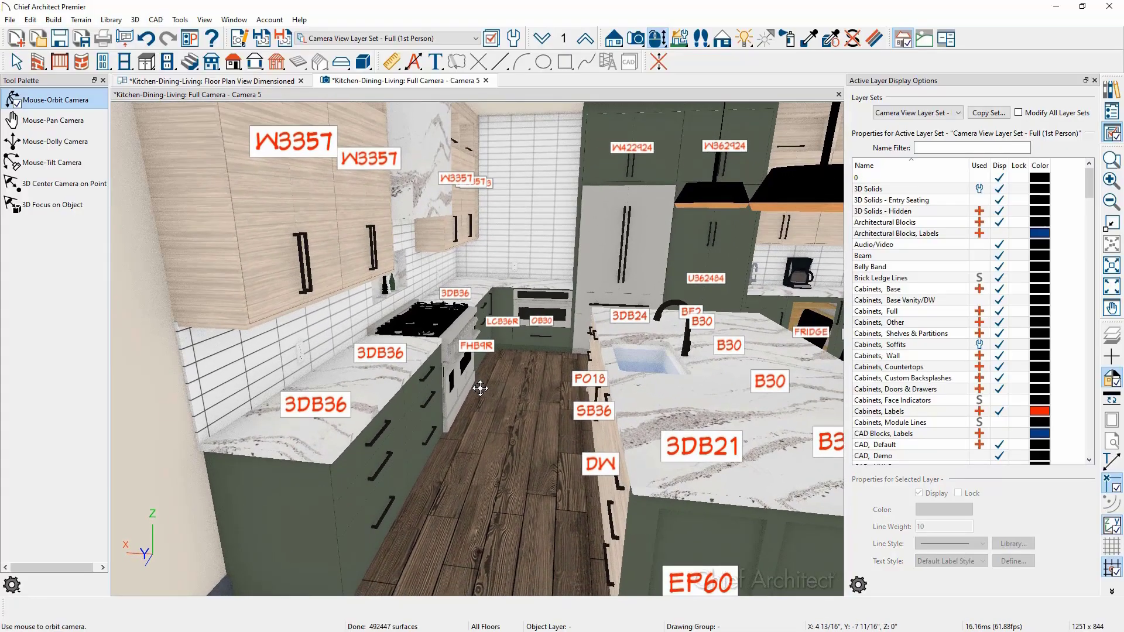
pyautogui.press('space')
pyautogui.click(417, 406)
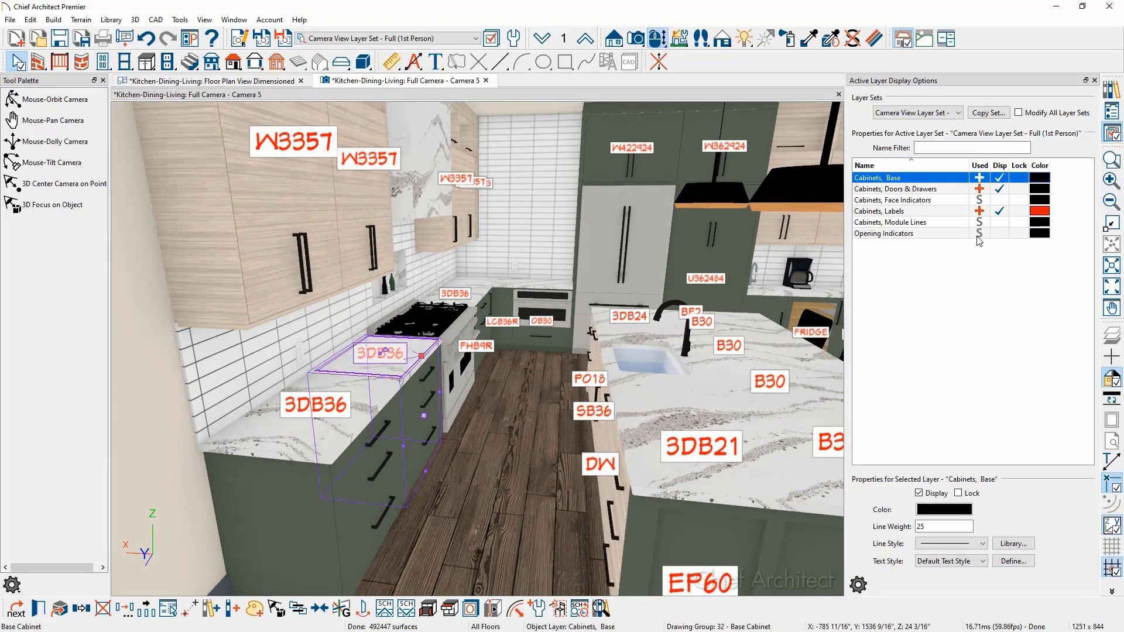
pyautogui.click(1035, 214)
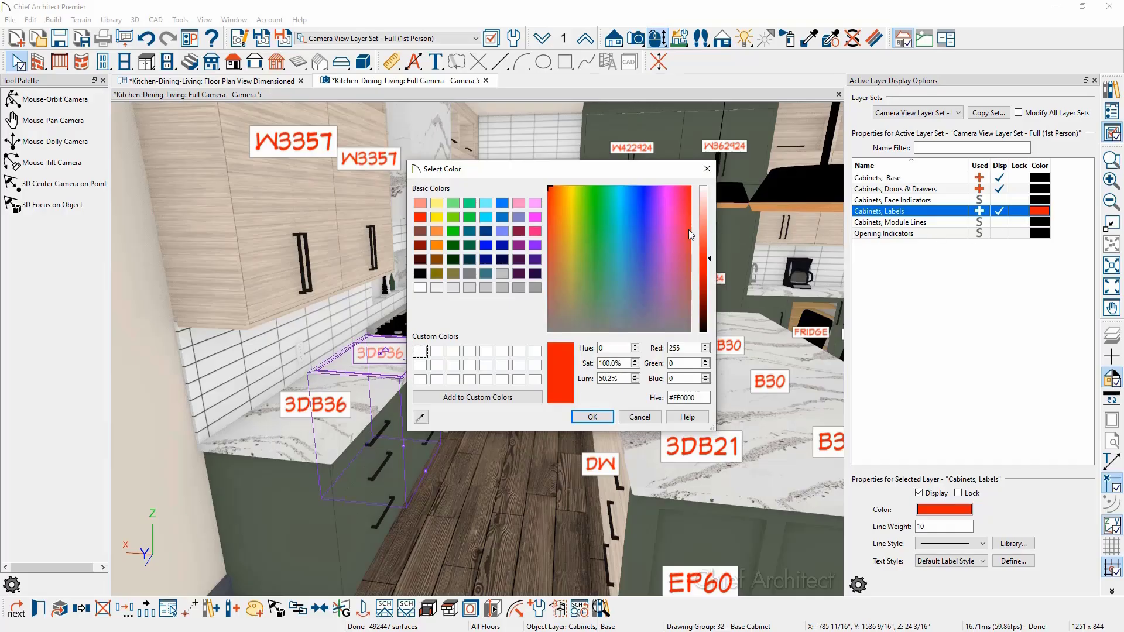
pyautogui.click(486, 233)
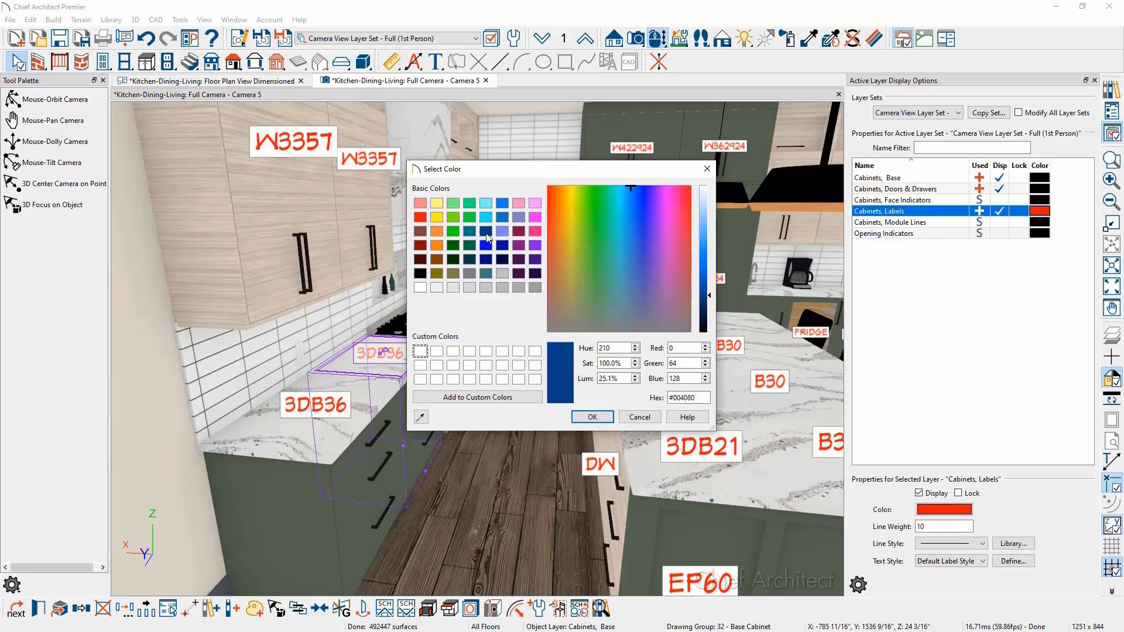
pyautogui.click(581, 417)
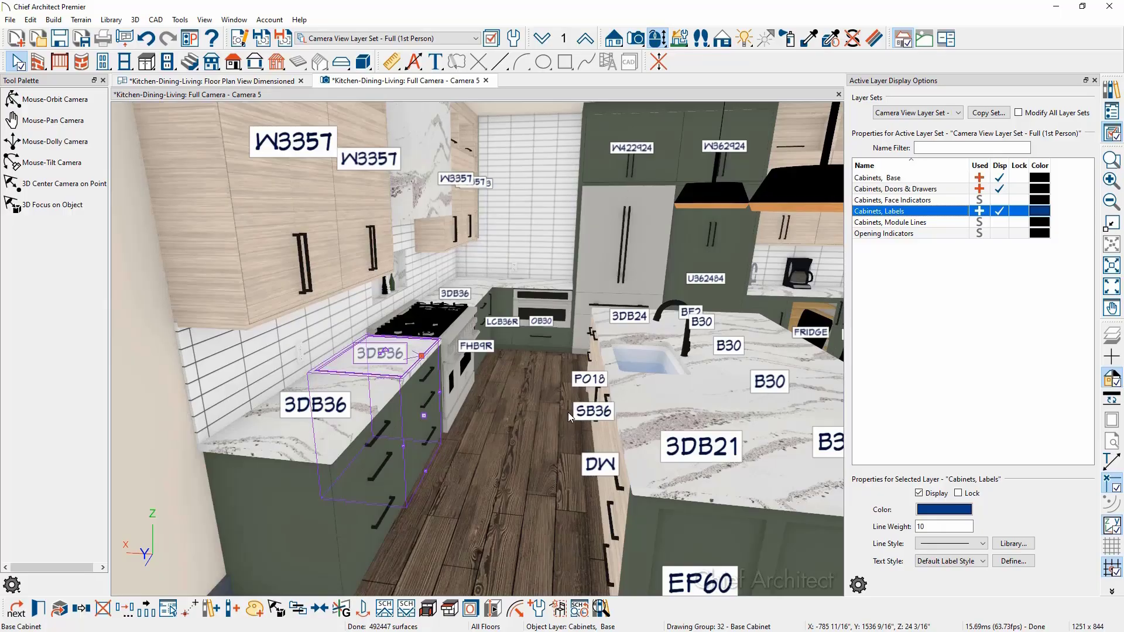
# Open the label settings of the three-drawer base cabinet at the near end of the range run and orbit its preview to look down on it
pyautogui.click(362, 460)
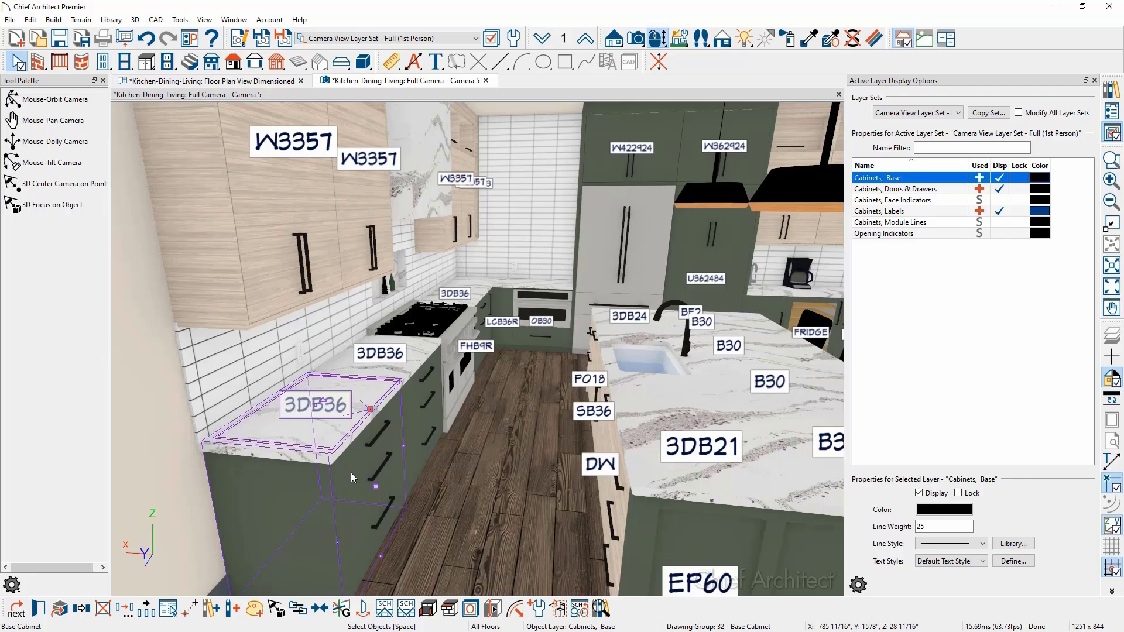
pyautogui.doubleClick(350, 472)
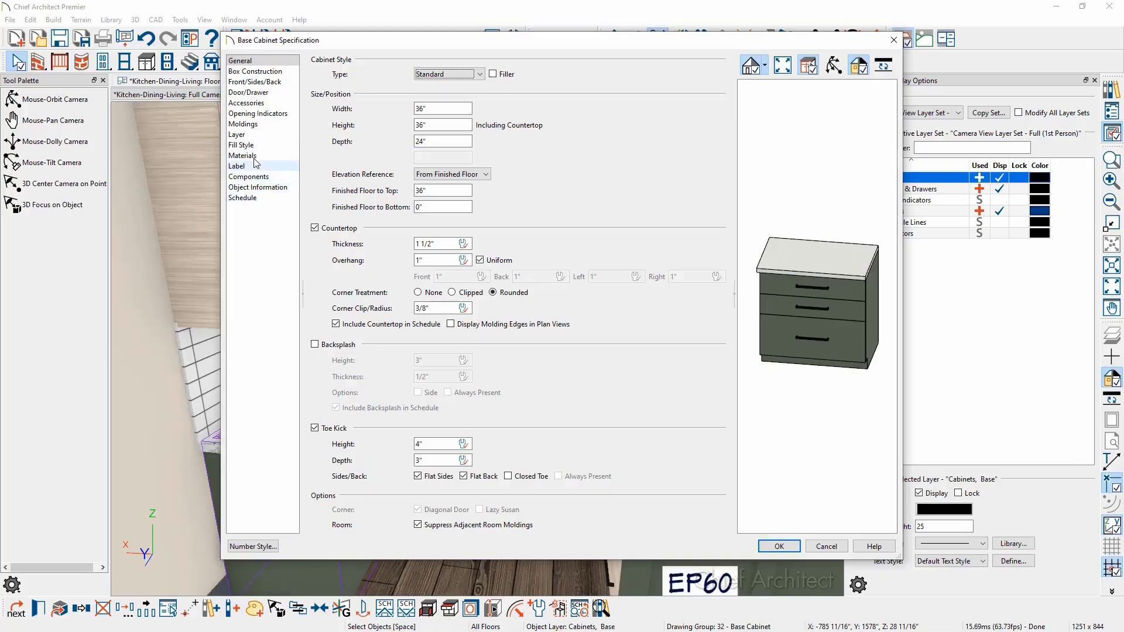
pyautogui.click(237, 166)
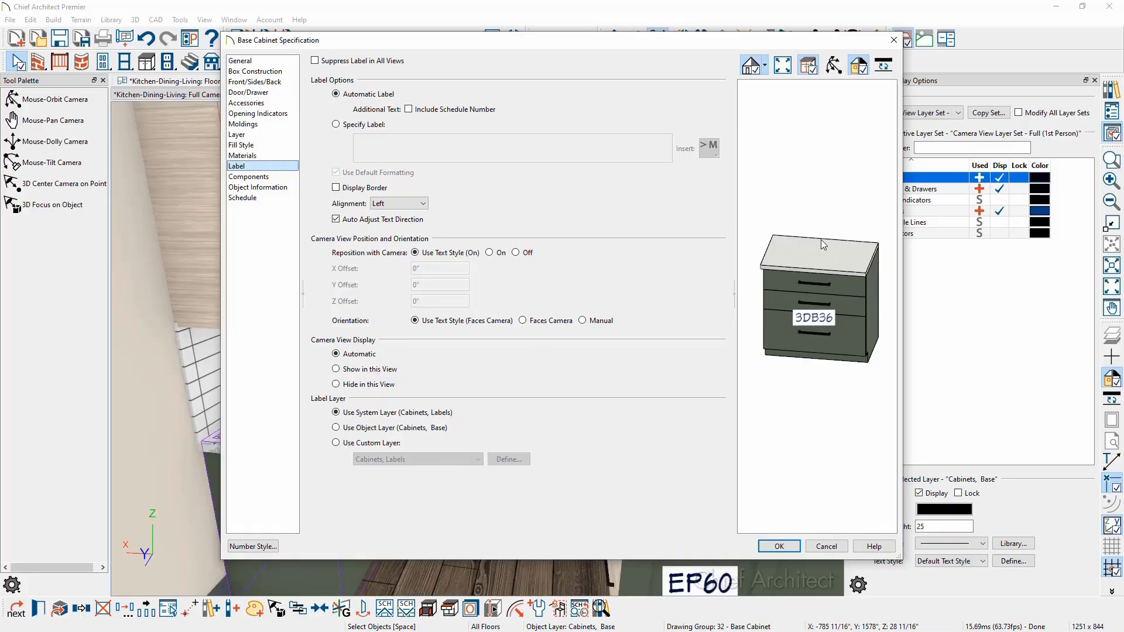
pyautogui.click(834, 65)
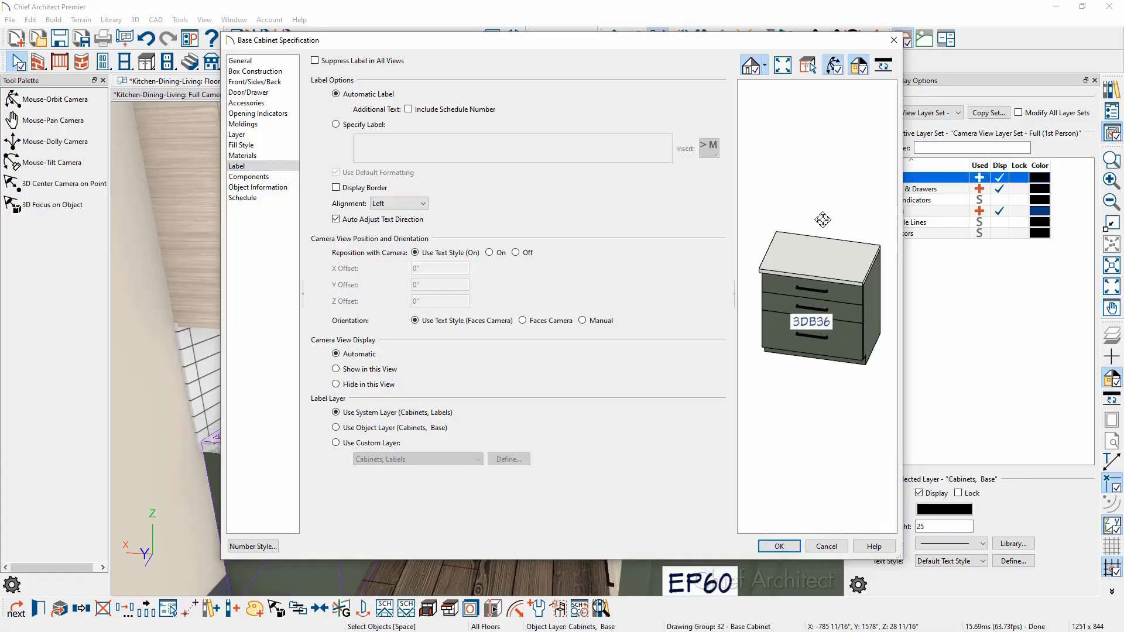
pyautogui.moveTo(822, 219); pyautogui.dragTo(758, 250)
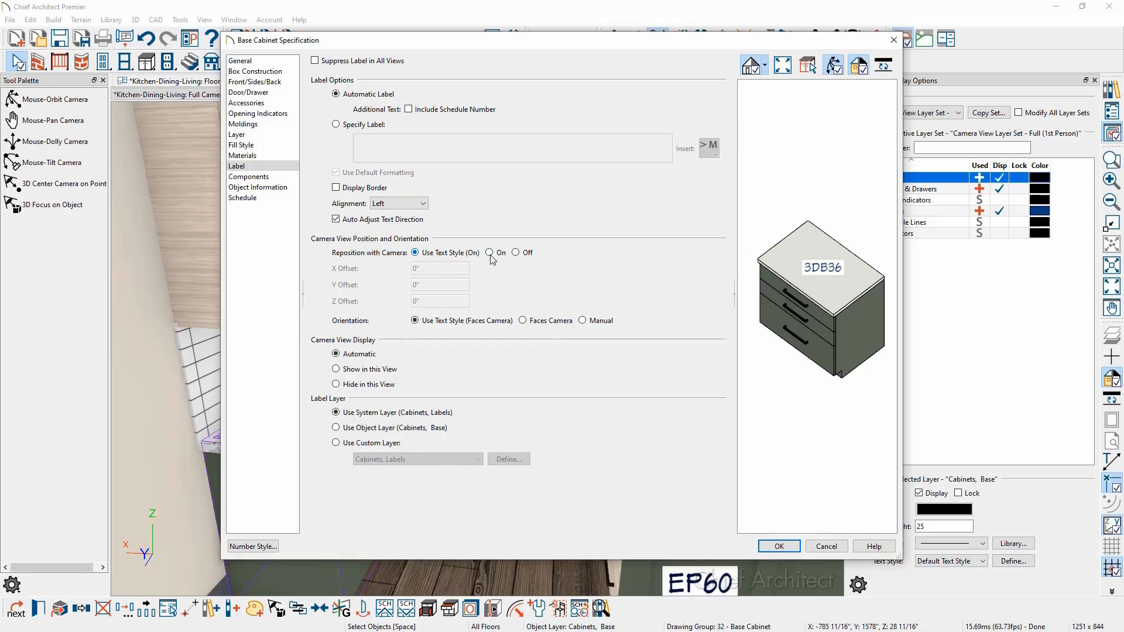
# Try Reposition with Camera set to Off for the cabinet label, check it in the orbited preview, and return it to Use Text Style
pyautogui.click(515, 253)
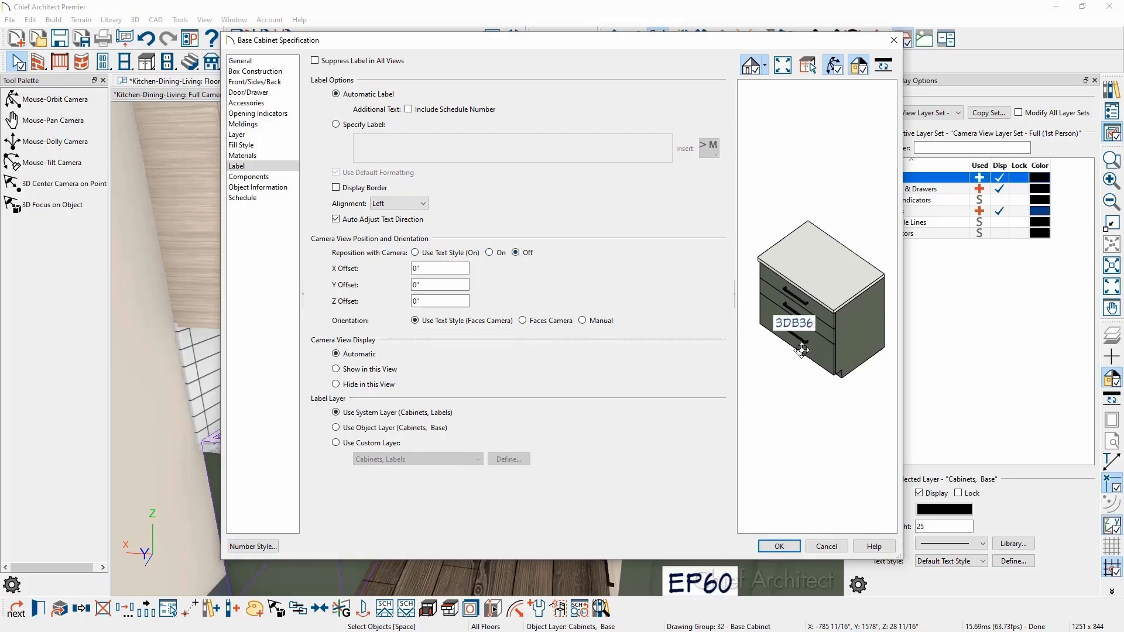
pyautogui.moveTo(802, 349); pyautogui.dragTo(826, 316)
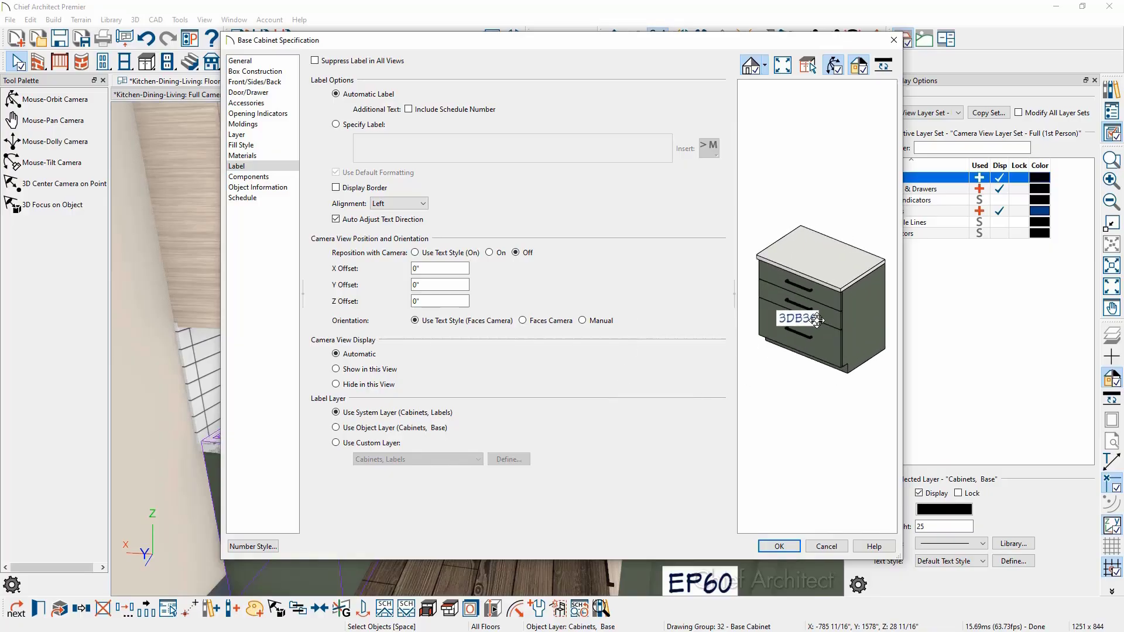
pyautogui.click(457, 255)
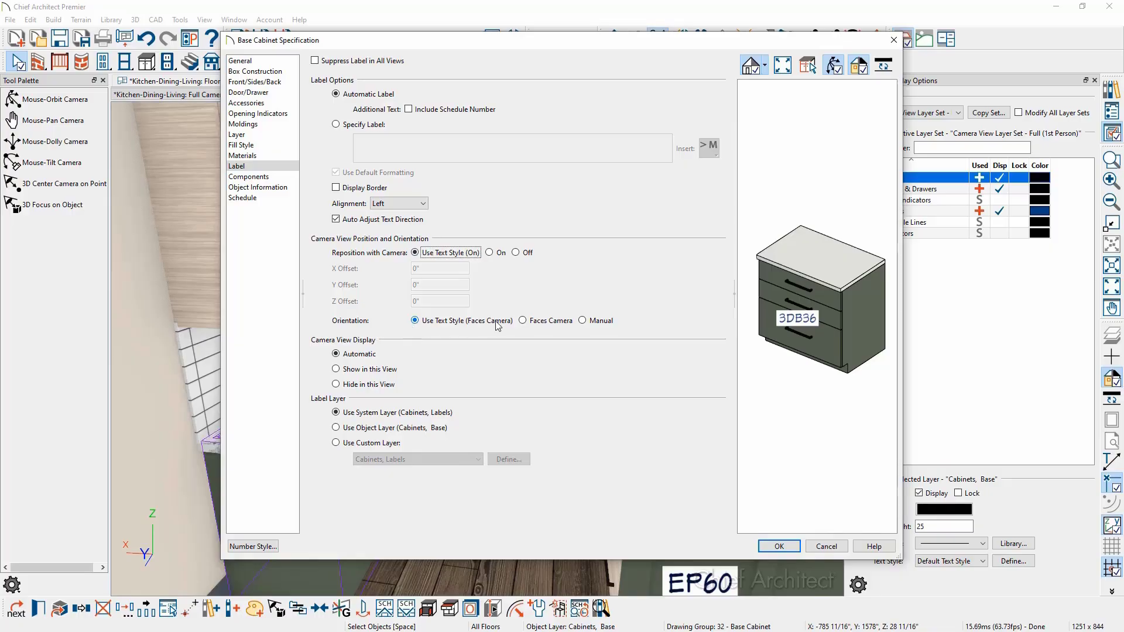
# Try the Manual label orientation, check it in the orbited preview, and return the orientation to Use Text Style (Faces Camera)
pyautogui.moveTo(826, 329); pyautogui.dragTo(836, 286)
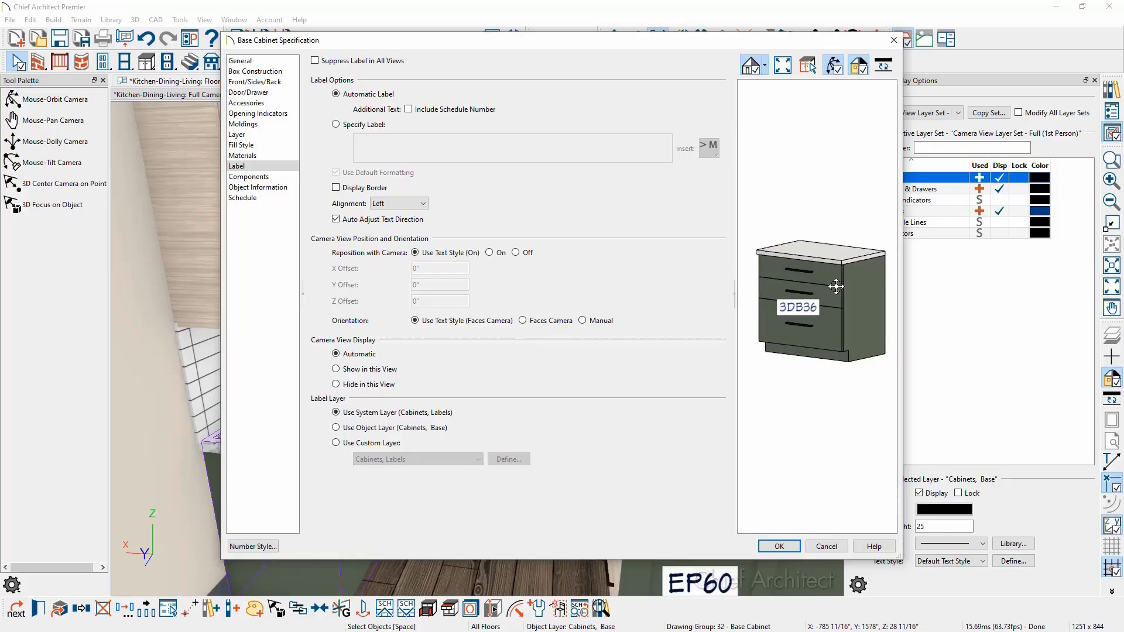
pyautogui.click(596, 326)
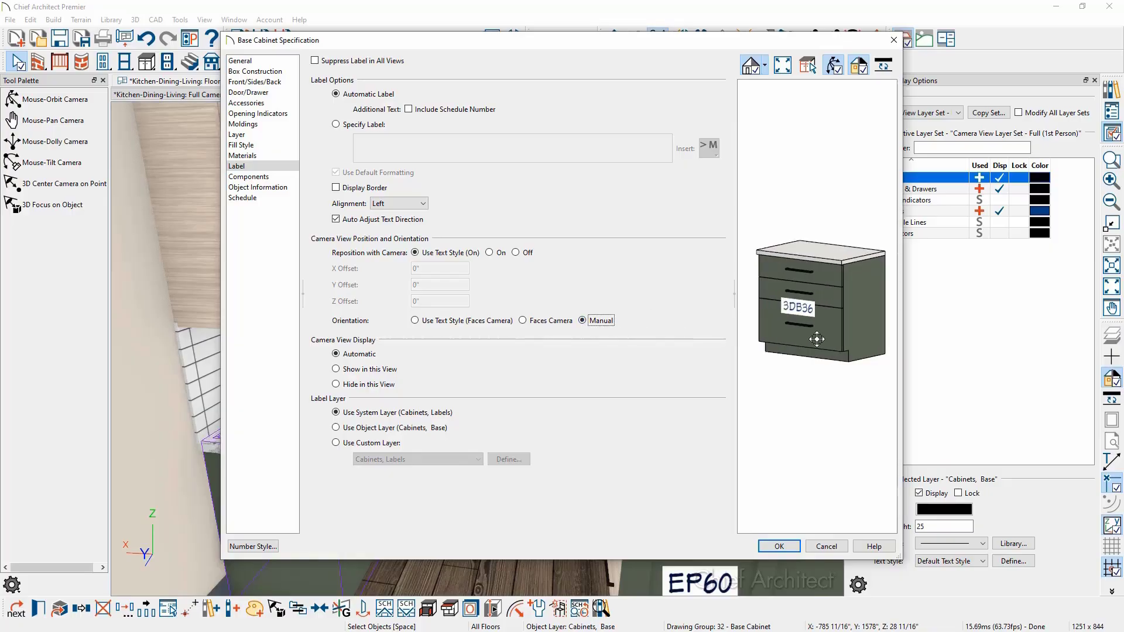
pyautogui.moveTo(818, 339)
pyautogui.mouseDown()
pyautogui.moveTo(791, 302)
pyautogui.moveTo(726, 362)
pyautogui.moveTo(825, 355)
pyautogui.mouseUp()
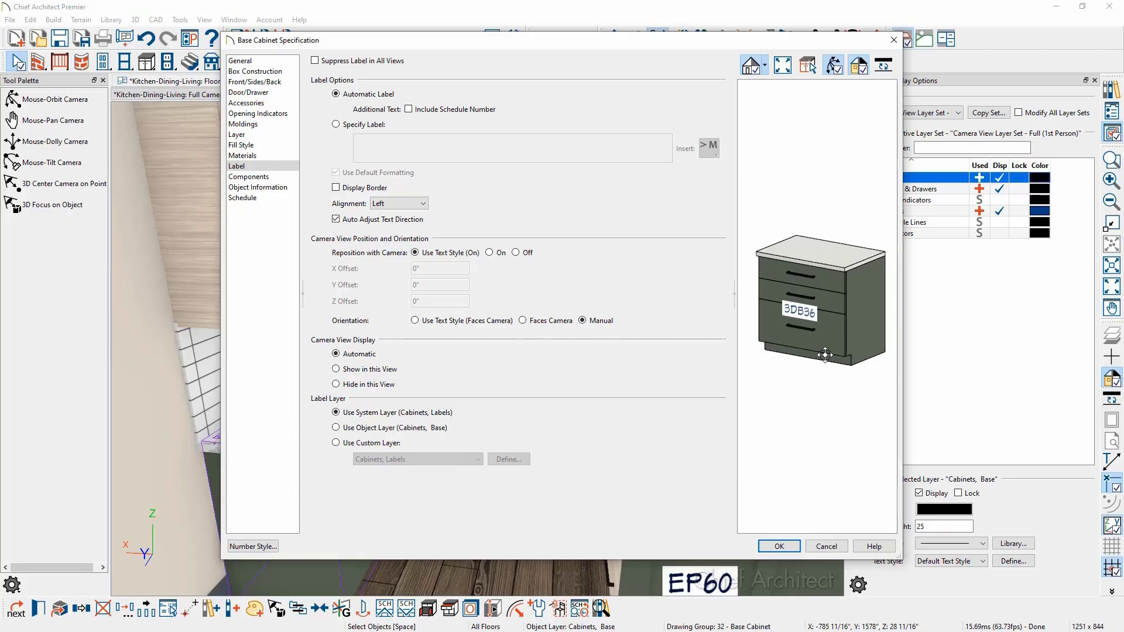
pyautogui.click(471, 321)
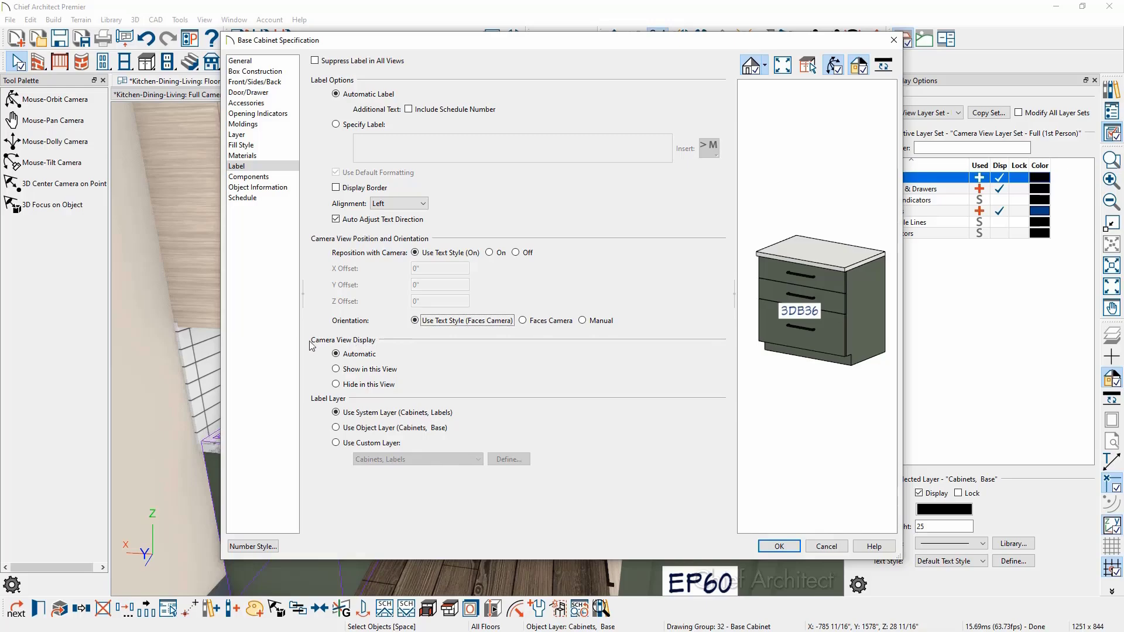
# Set the cabinet label's Camera View Display to Hide in this View, accept the specification and deselect the cabinet
pyautogui.click(363, 389)
pyautogui.click(782, 549)
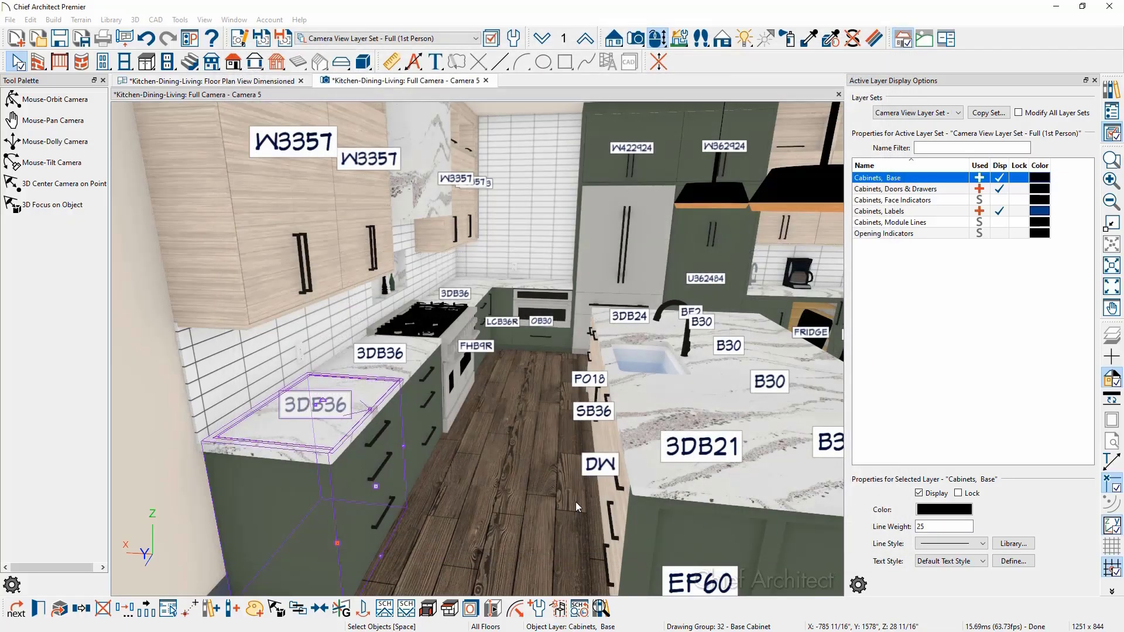
pyautogui.press('Escape')
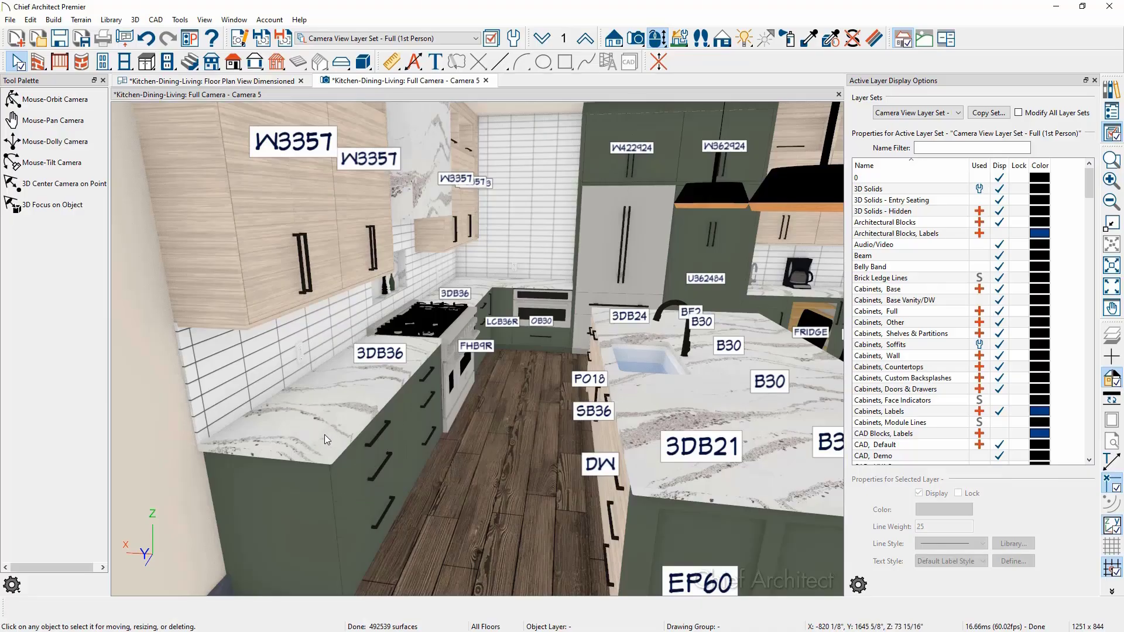
# Set the end base cabinet's label to Show in this View, accept the specification and deselect the cabinet
pyautogui.doubleClick(347, 462)
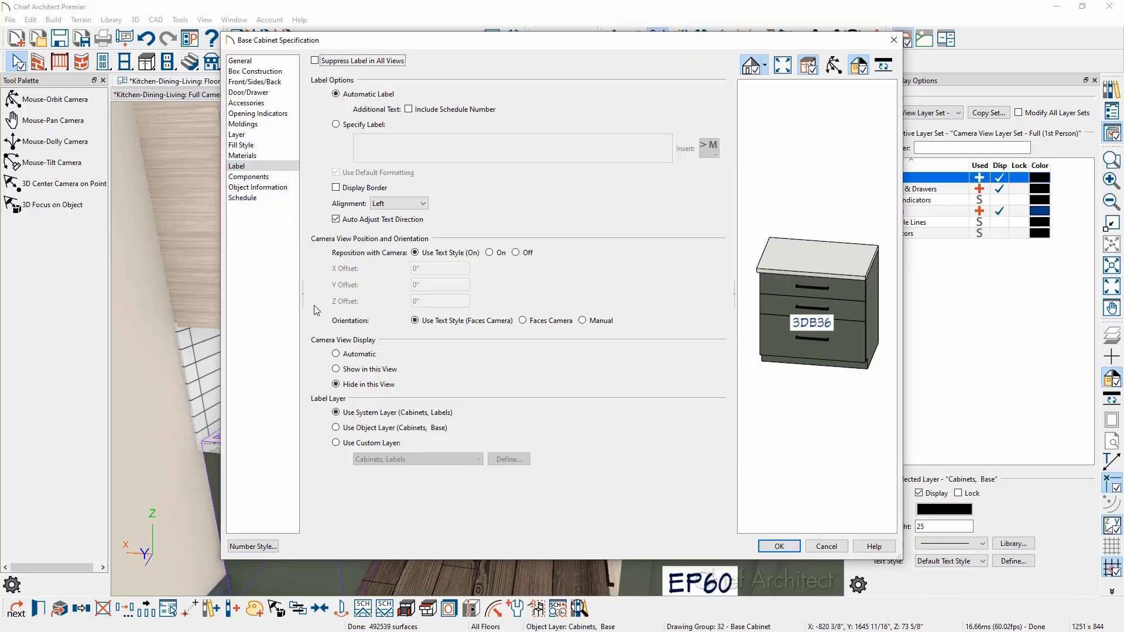
pyautogui.click(337, 370)
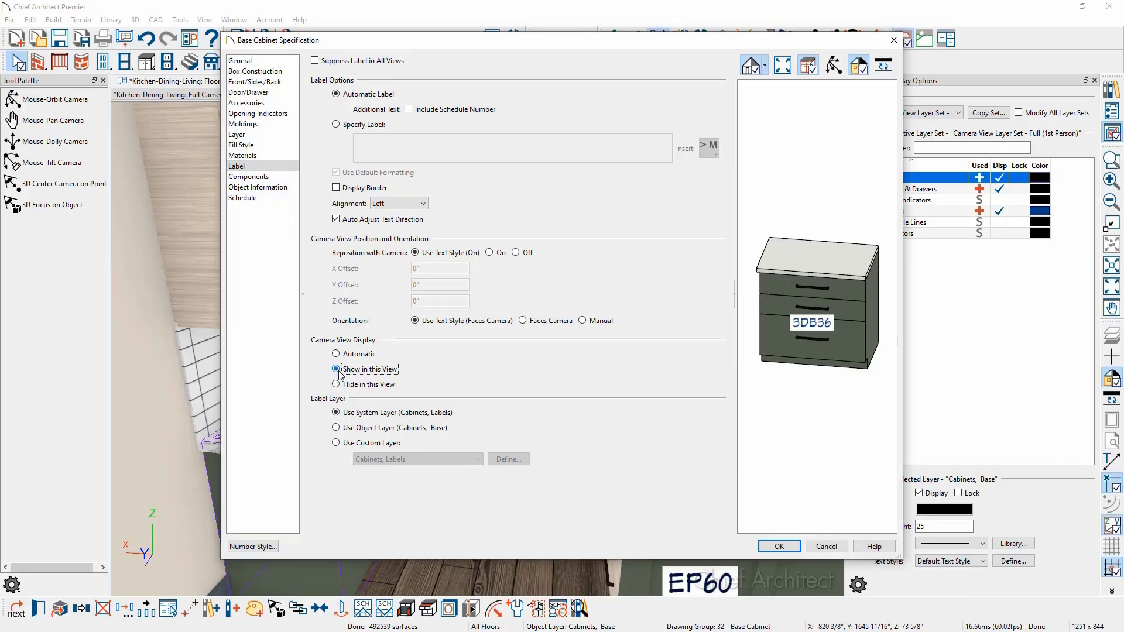
pyautogui.click(779, 547)
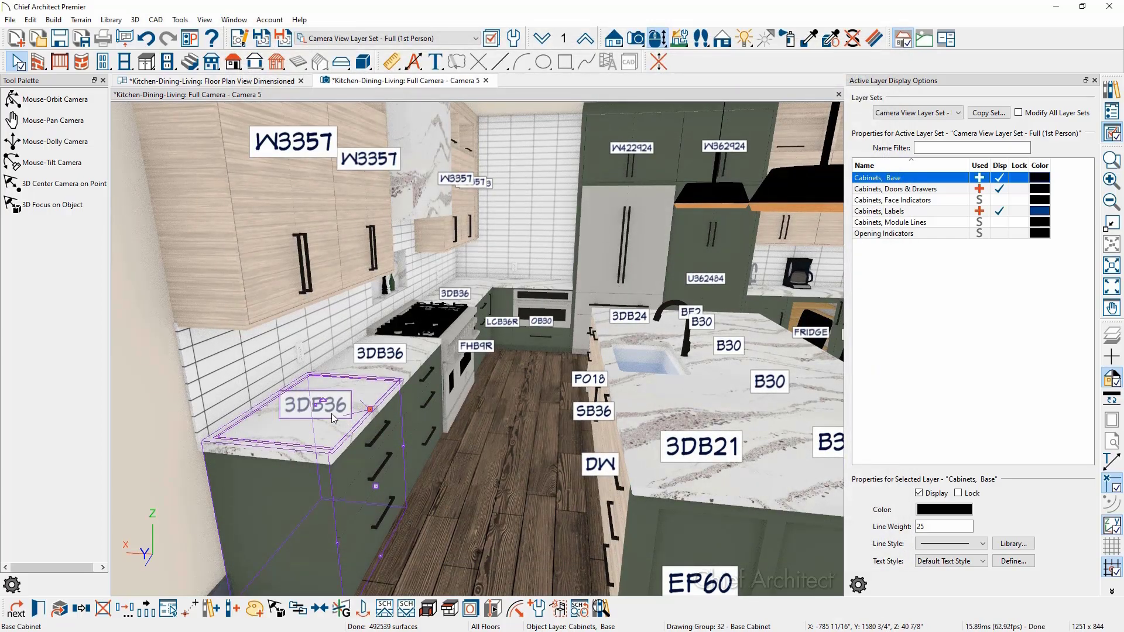
pyautogui.press('Escape')
# With the camera orbited to face the cabinet run's end, set the end base cabinet's label Camera View Display to Automatic and accept
pyautogui.press('space')
pyautogui.moveTo(201, 432); pyautogui.dragTo(488, 404)
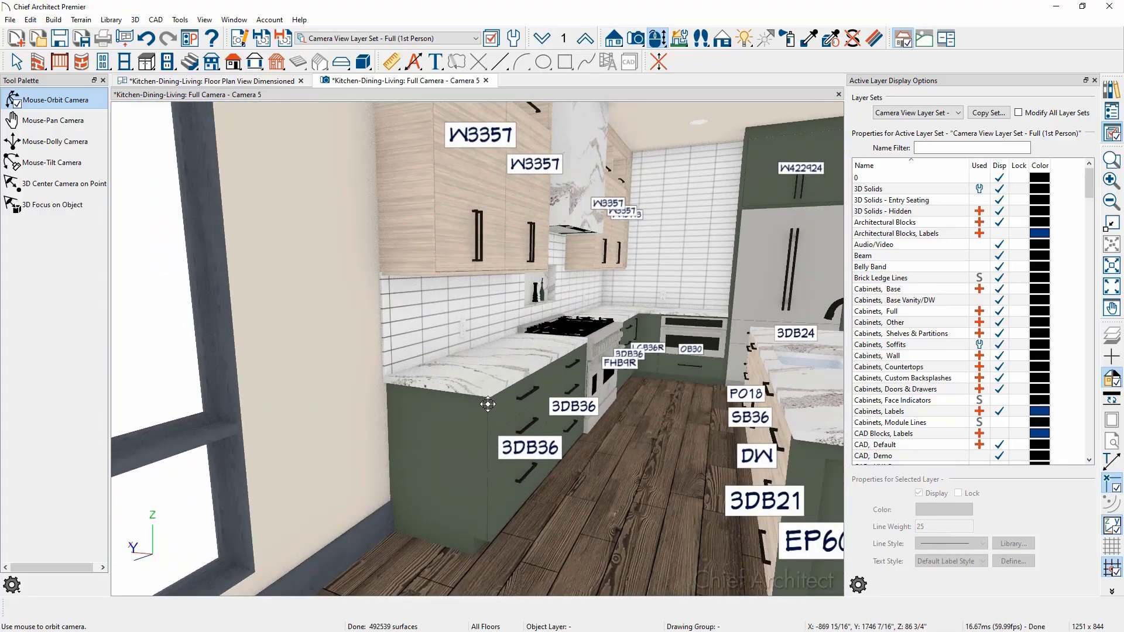
pyautogui.press('space')
pyautogui.click(498, 424)
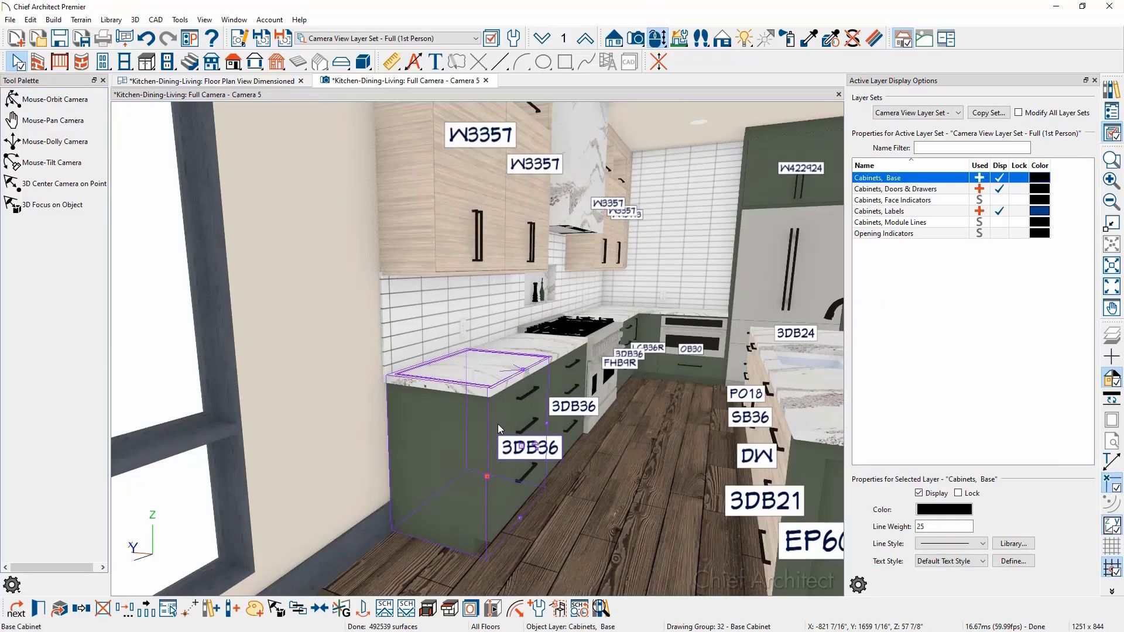
pyautogui.doubleClick(498, 424)
pyautogui.click(357, 355)
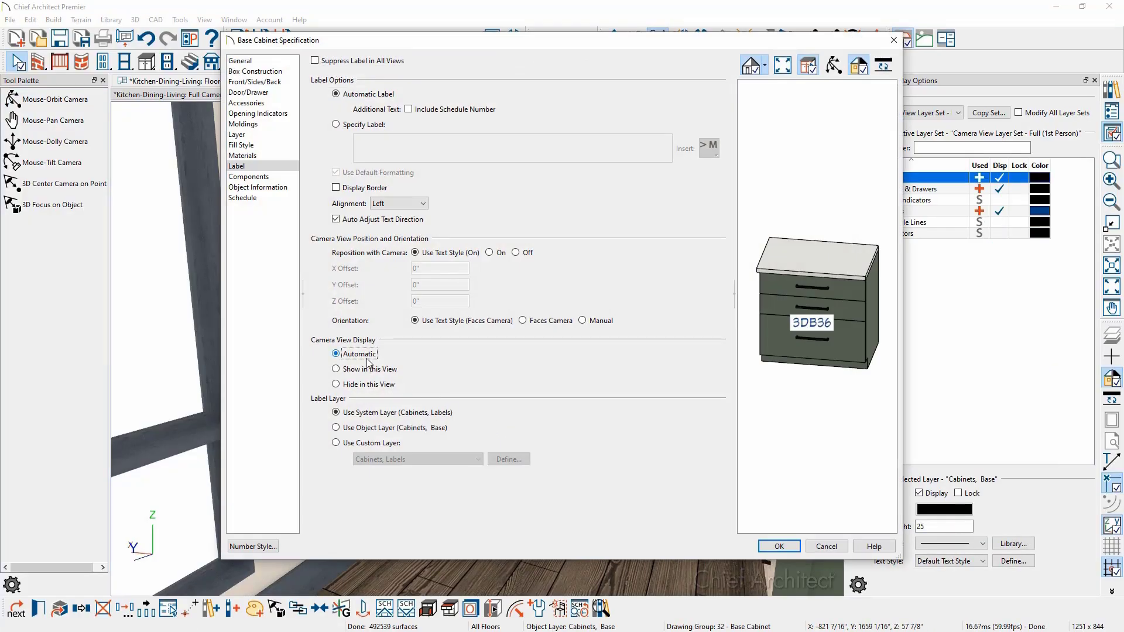
pyautogui.click(773, 546)
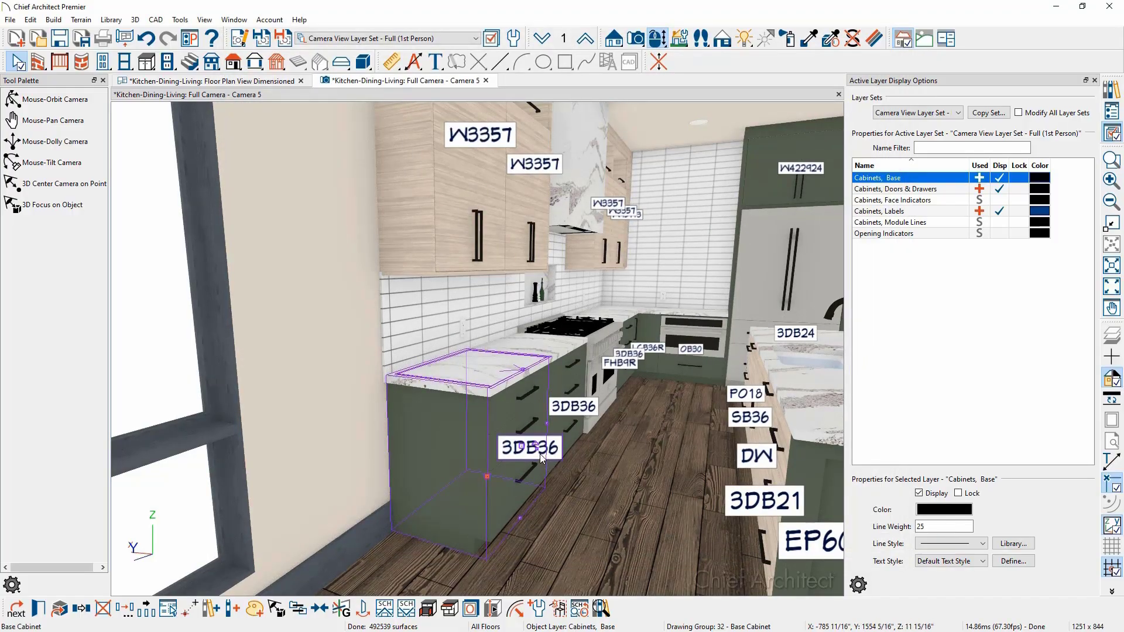
# Move the end base cabinet's 3DB36 label freehand up toward the neighboring cabinet, and reopen that cabinet's specification
pyautogui.scroll(2, 539, 453)
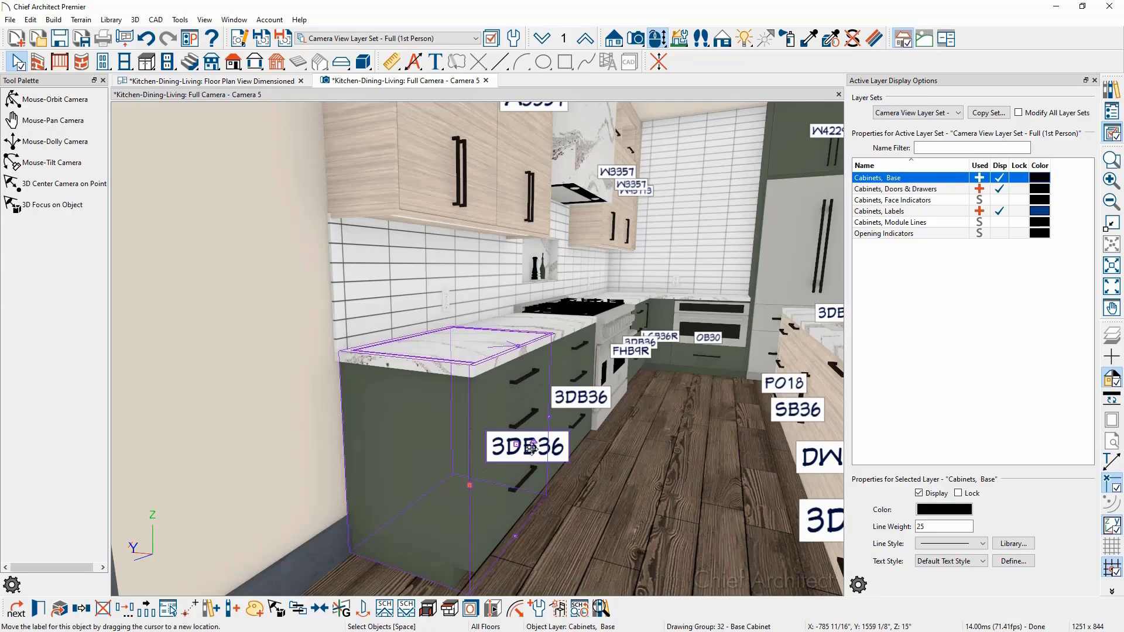
pyautogui.click(535, 457)
pyautogui.moveTo(540, 449); pyautogui.dragTo(561, 392)
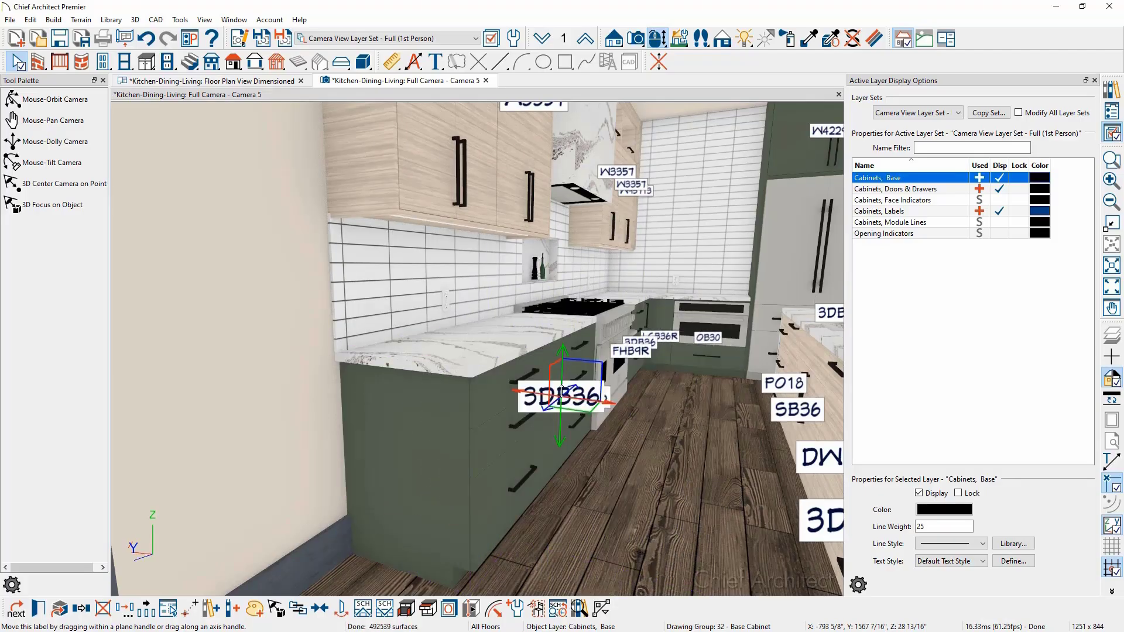
pyautogui.click(494, 408)
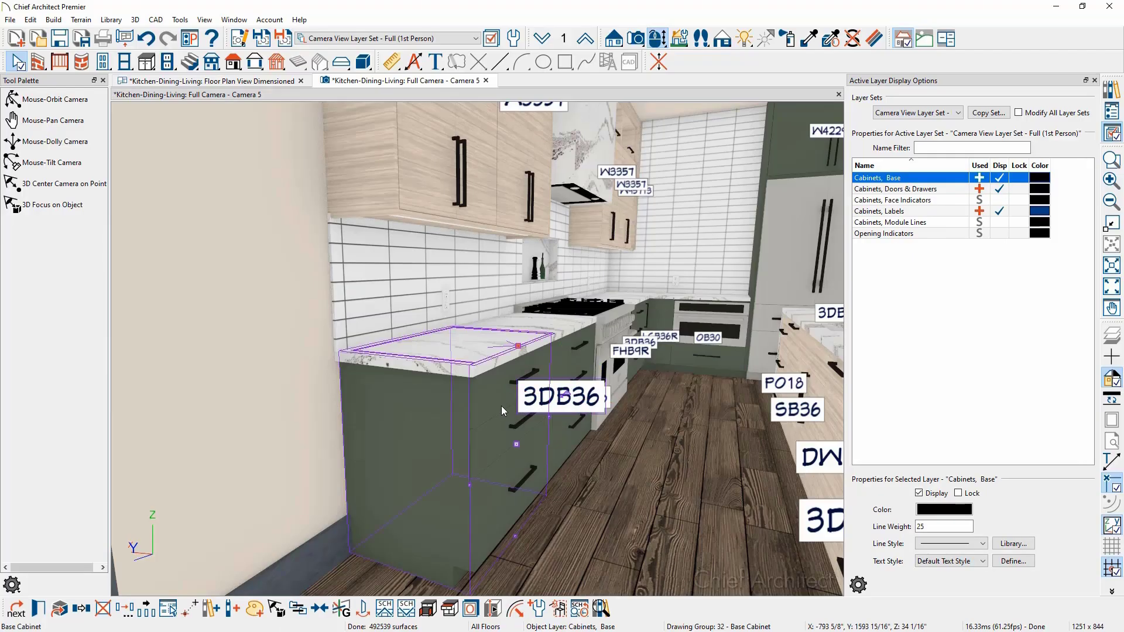
pyautogui.doubleClick(502, 406)
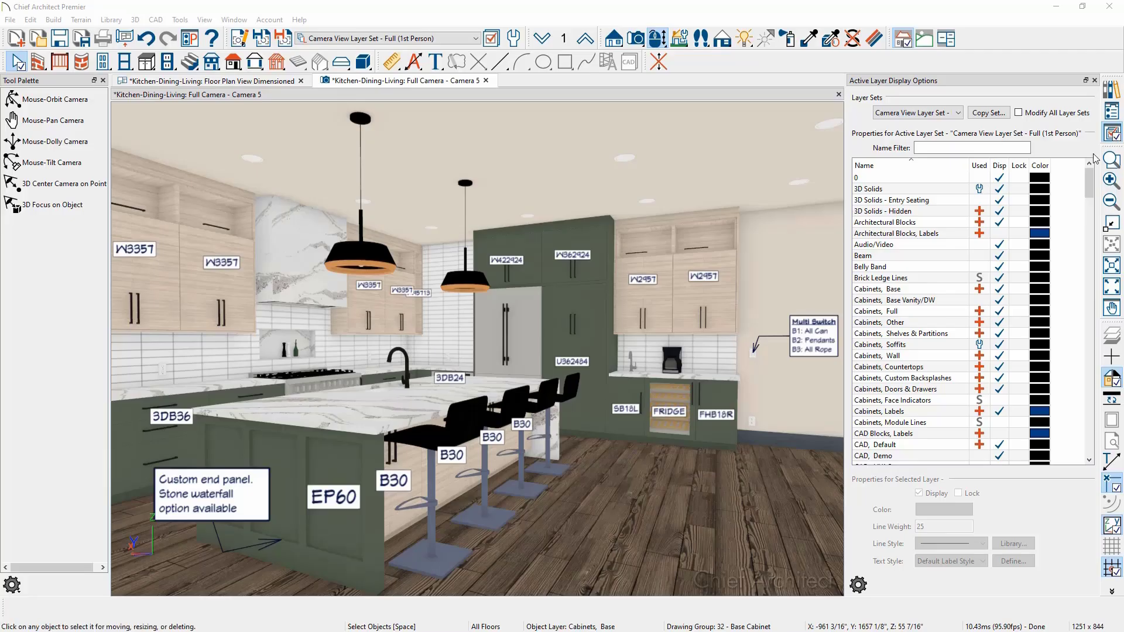
# Turn off display of the Multi Switch note's layer, "Text, Kitchen & Bath", and turn its display back on from the full layer list
pyautogui.click(815, 344)
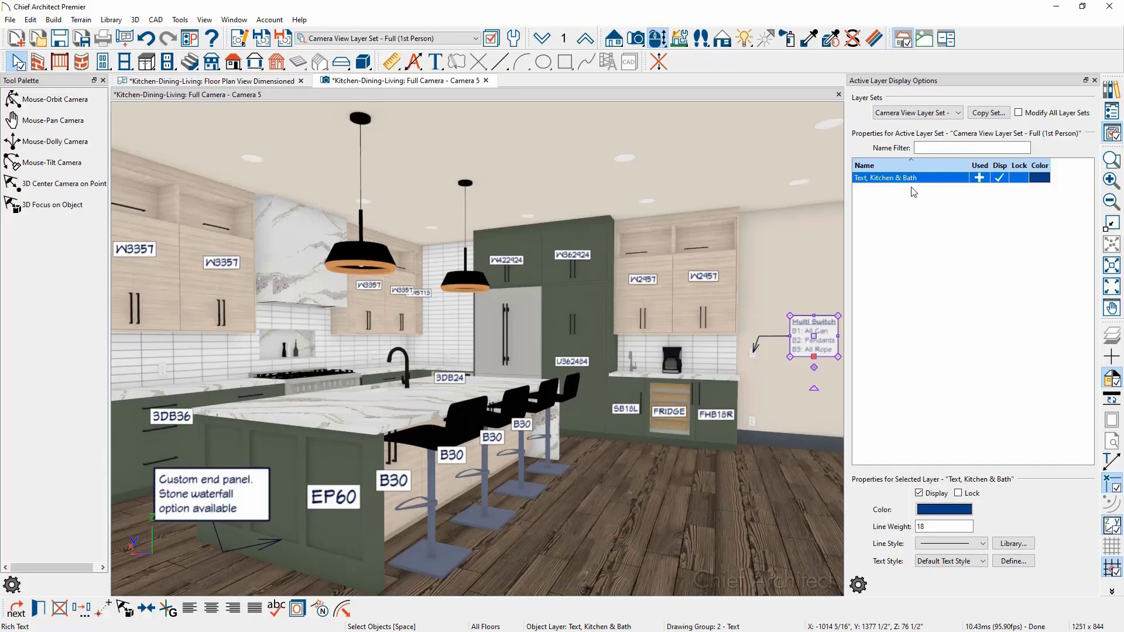
pyautogui.click(1001, 179)
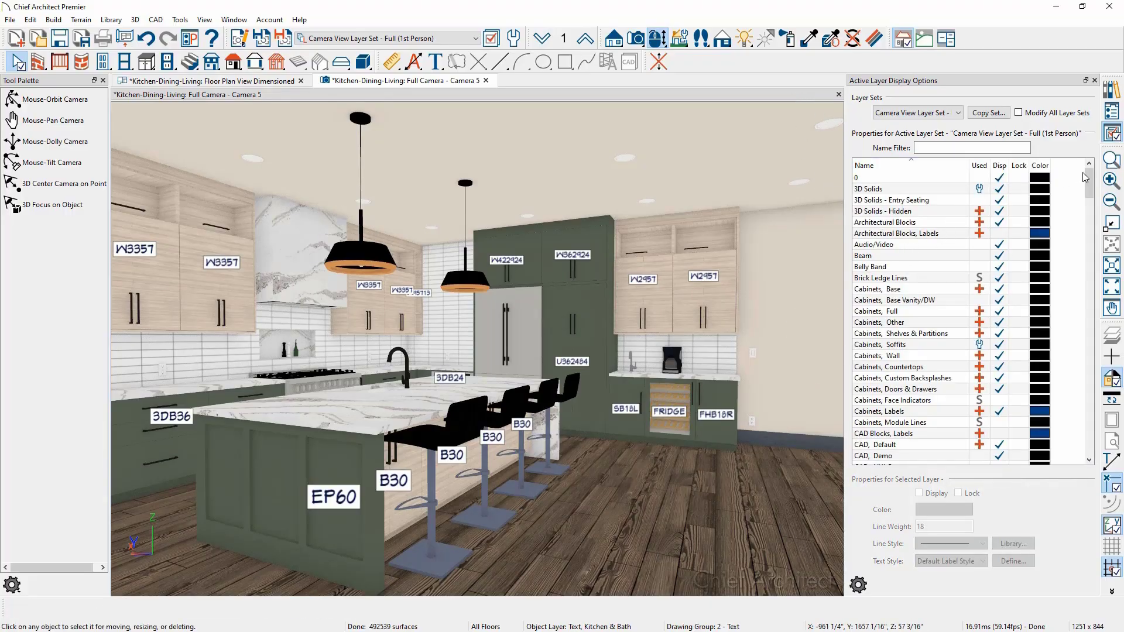
pyautogui.moveTo(1086, 177); pyautogui.dragTo(1075, 426)
pyautogui.click(941, 390)
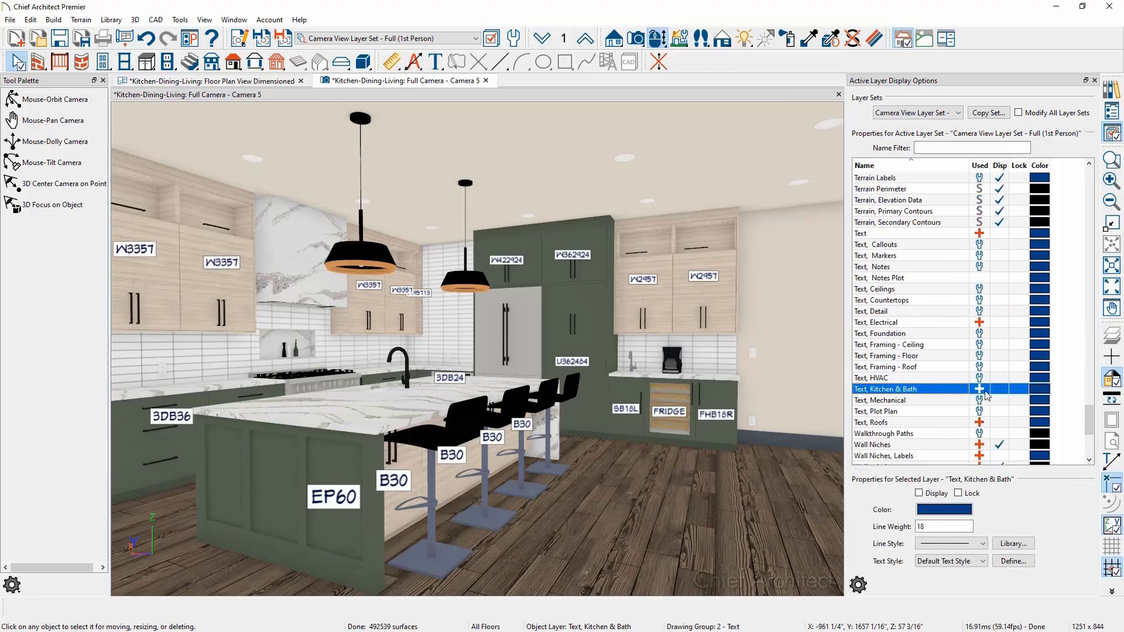
pyautogui.click(999, 390)
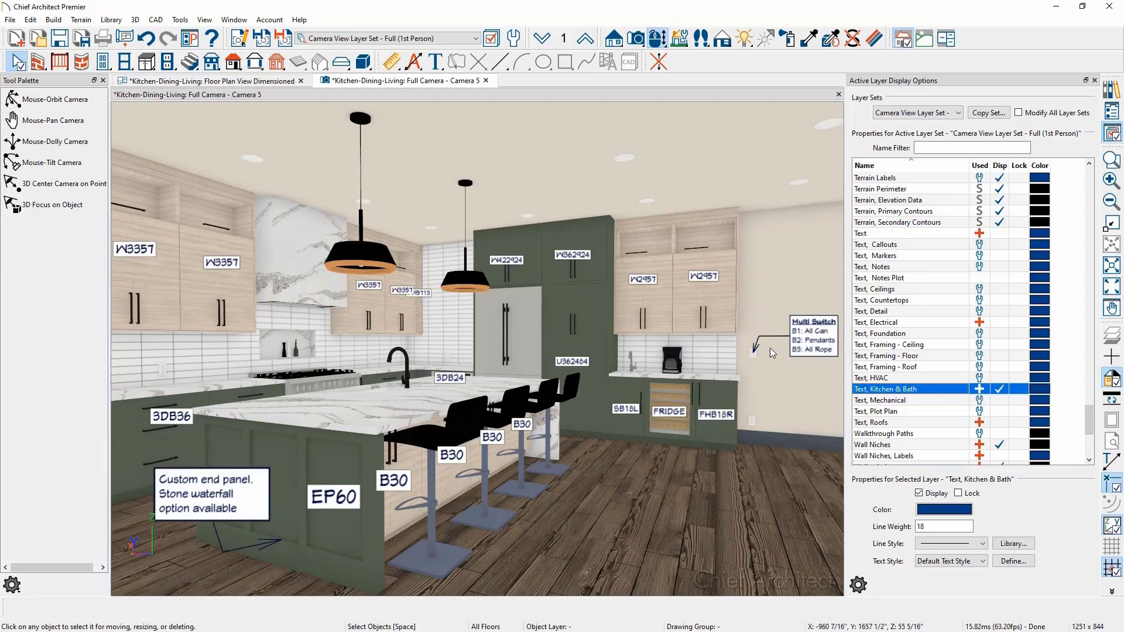
# Close the Active Layer Display Options and the Camera 5 view, saving the camera, and select its symbol in the floor plan
pyautogui.click(1095, 81)
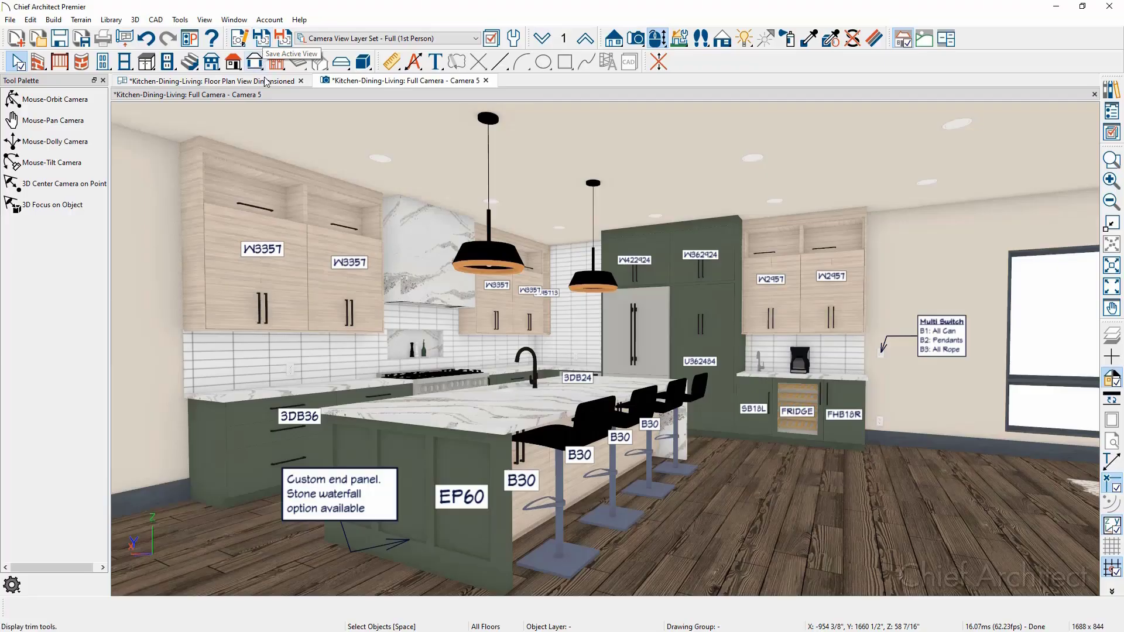
pyautogui.click(485, 81)
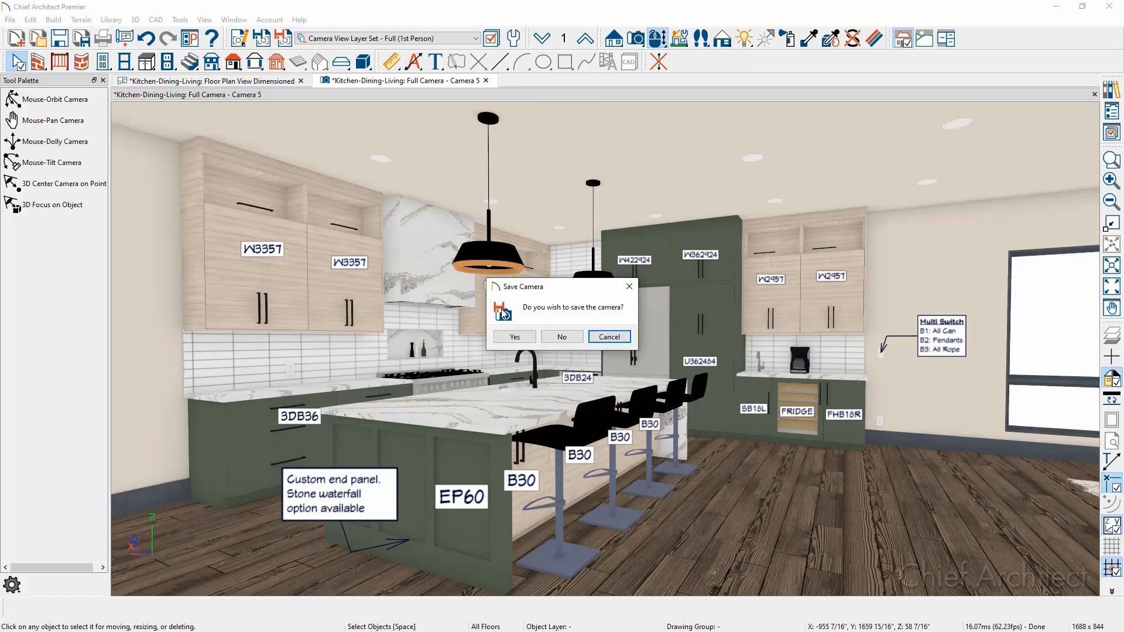
pyautogui.click(506, 335)
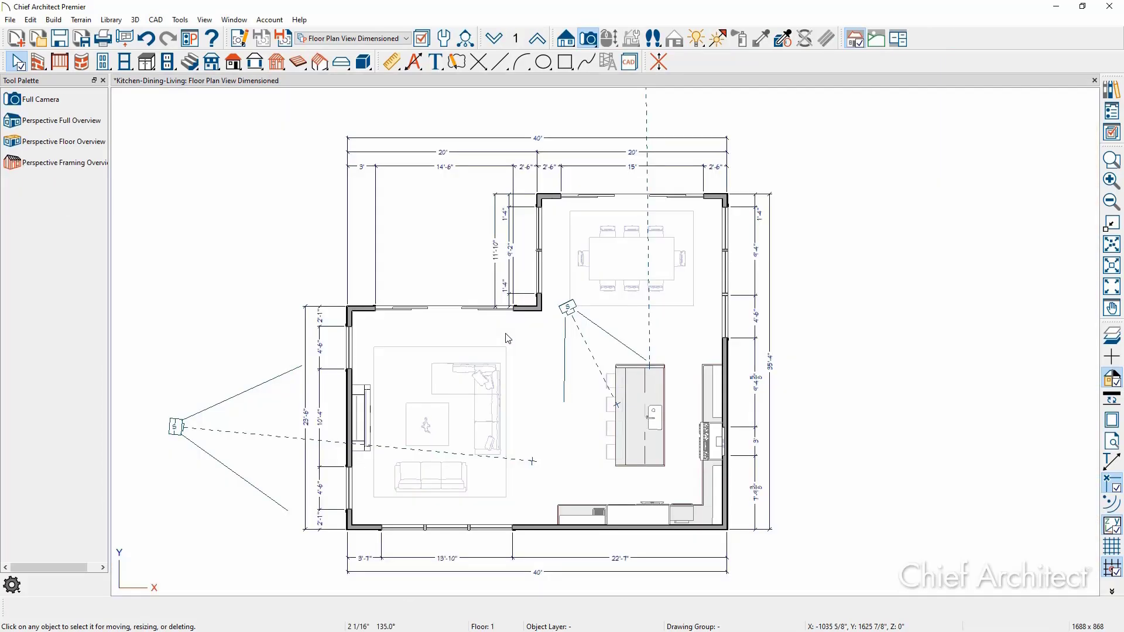
pyautogui.click(570, 311)
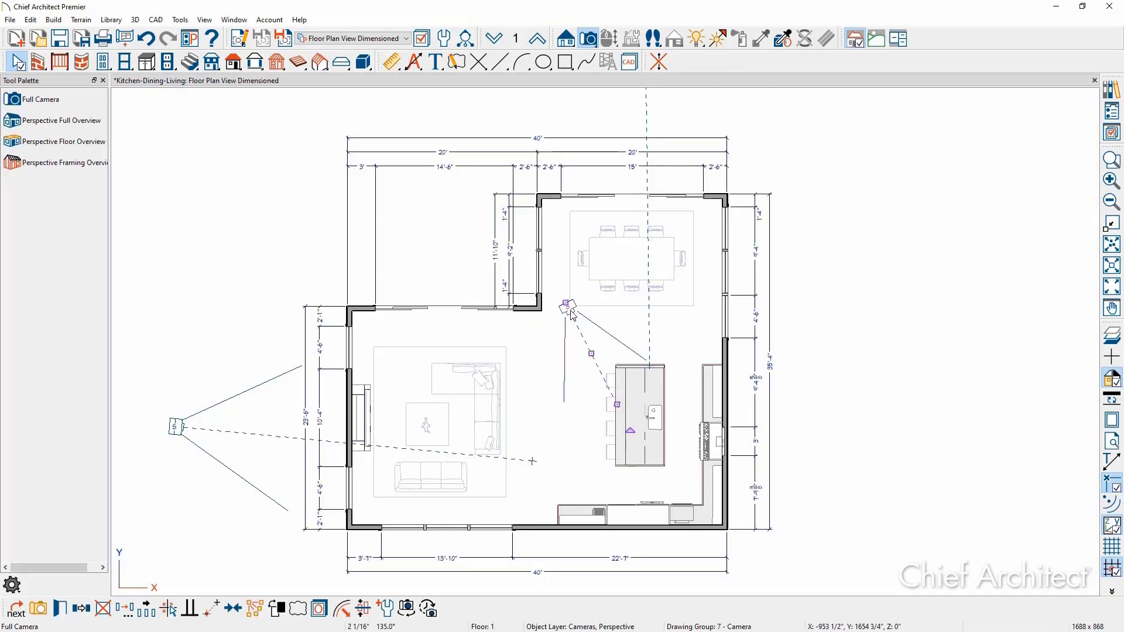
pyautogui.scroll(2, 571, 311)
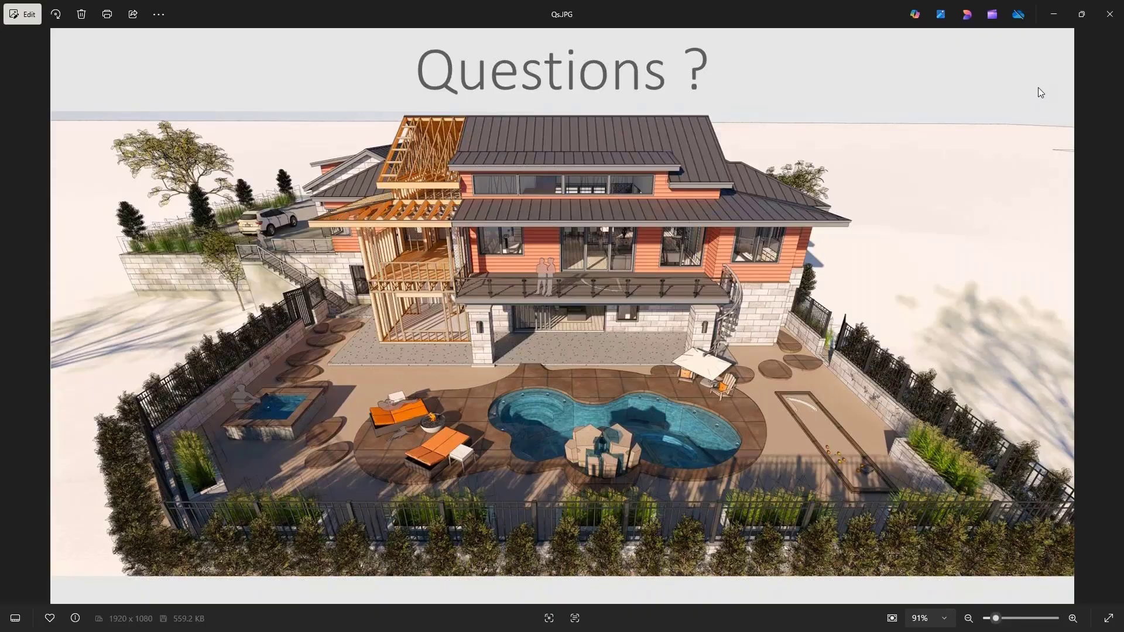
# Minimize the Questions image to return to Chief Architect, and create a Full Camera in the open floor area aimed at the coffee bar cabinets
pyautogui.click(1053, 14)
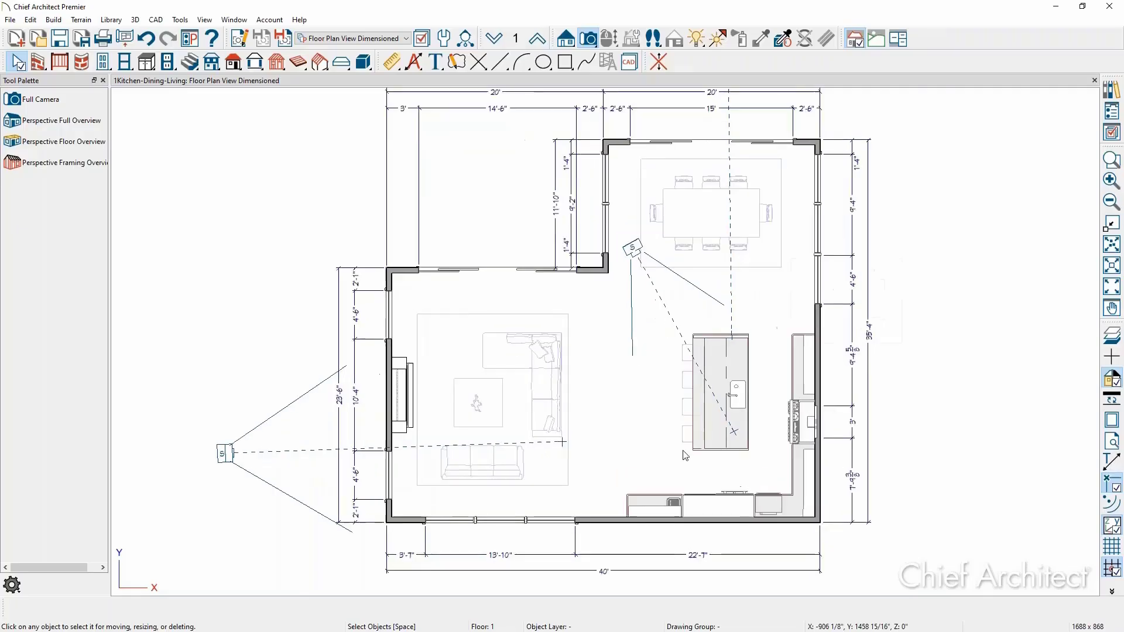
pyautogui.scroll(2, 609, 305)
pyautogui.click(41, 100)
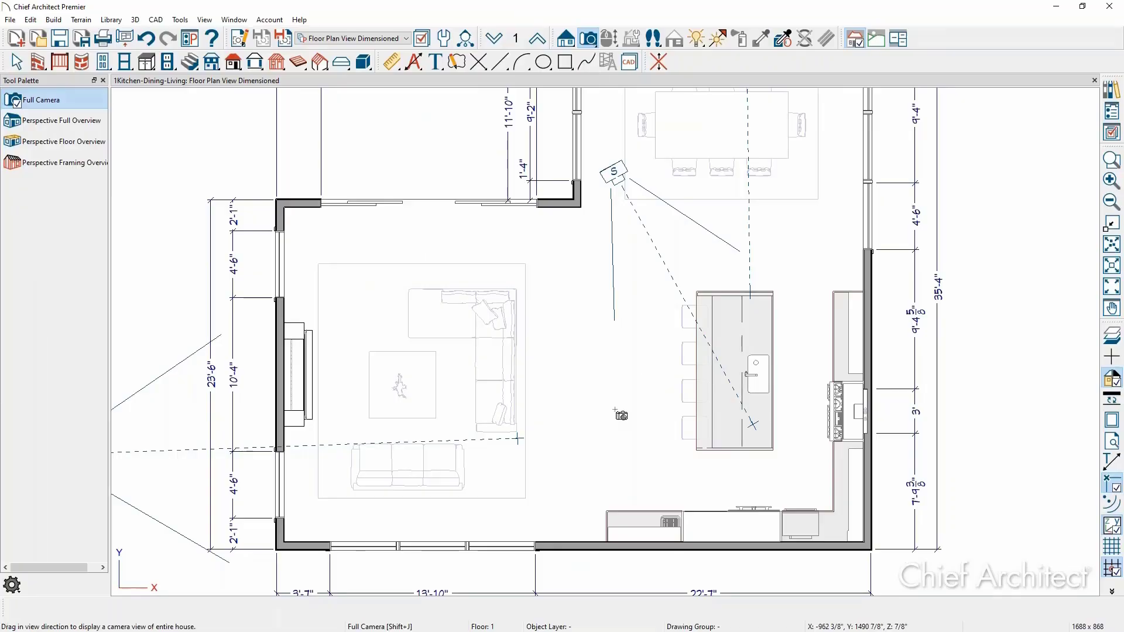
pyautogui.moveTo(616, 424); pyautogui.dragTo(655, 521)
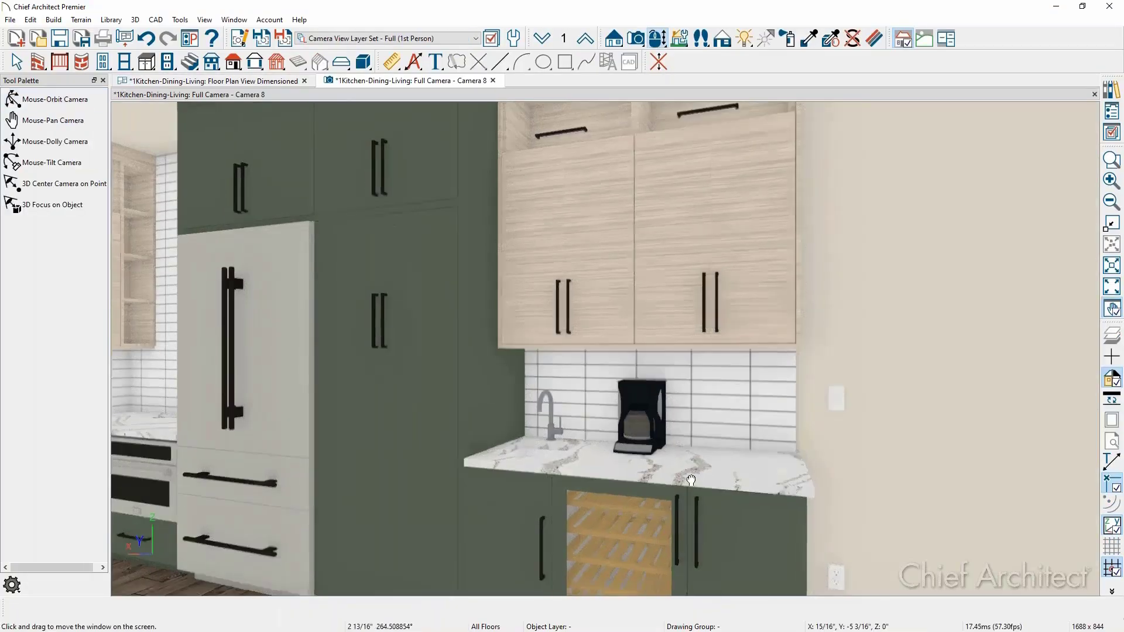
# Open the specification of the wine-rack base cabinet under the coffee maker and show its front face items
pyautogui.moveTo(692, 480); pyautogui.dragTo(674, 445, button='middle')
pyautogui.scroll(-2, 652, 462)
pyautogui.press('space')
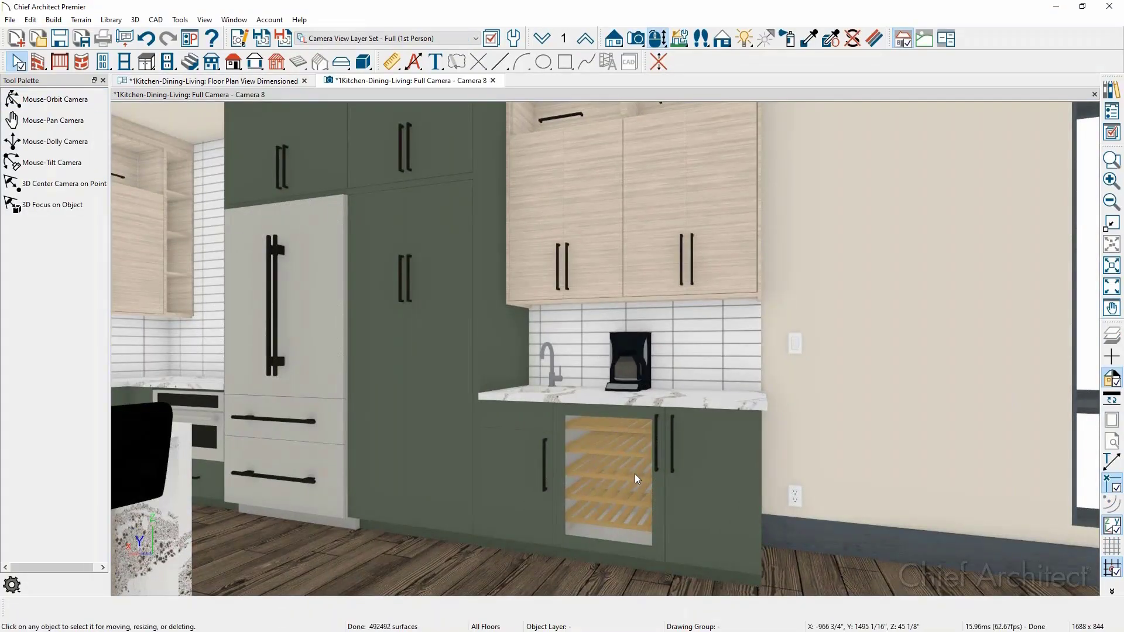
pyautogui.click(634, 473)
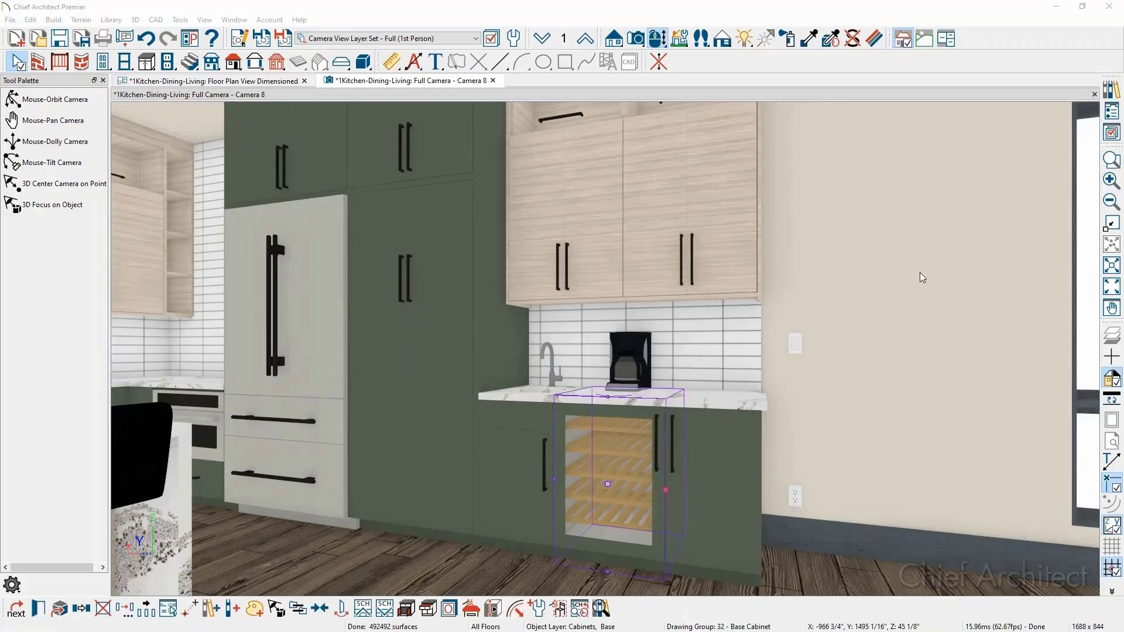
pyautogui.moveTo(1123, 64); pyautogui.dragTo(464, 46)
pyautogui.click(193, 61)
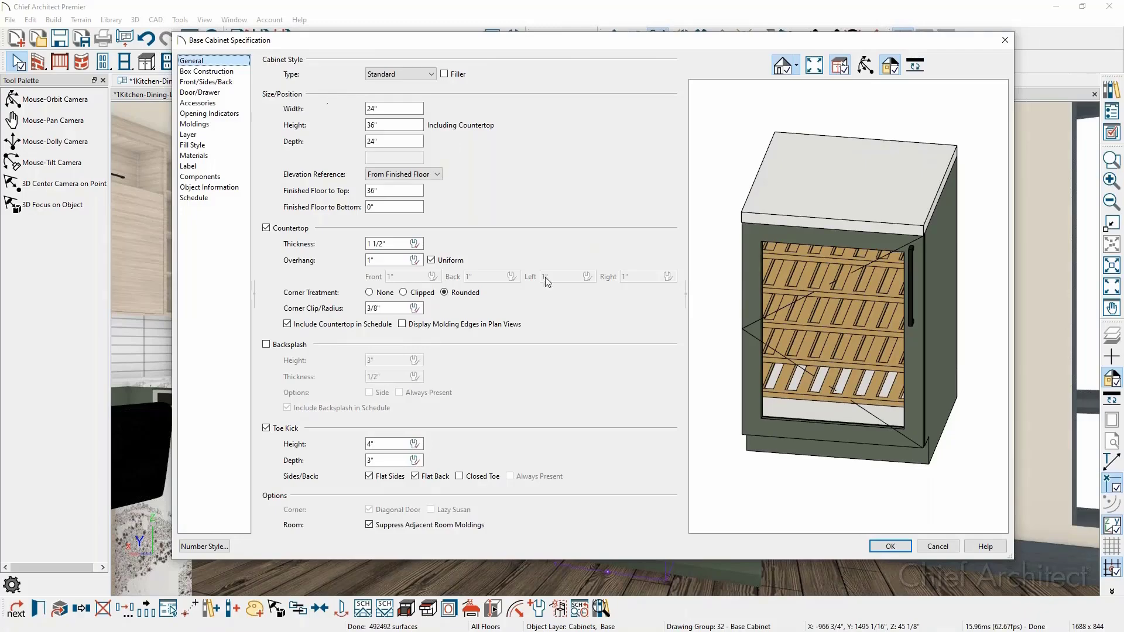
pyautogui.click(799, 314)
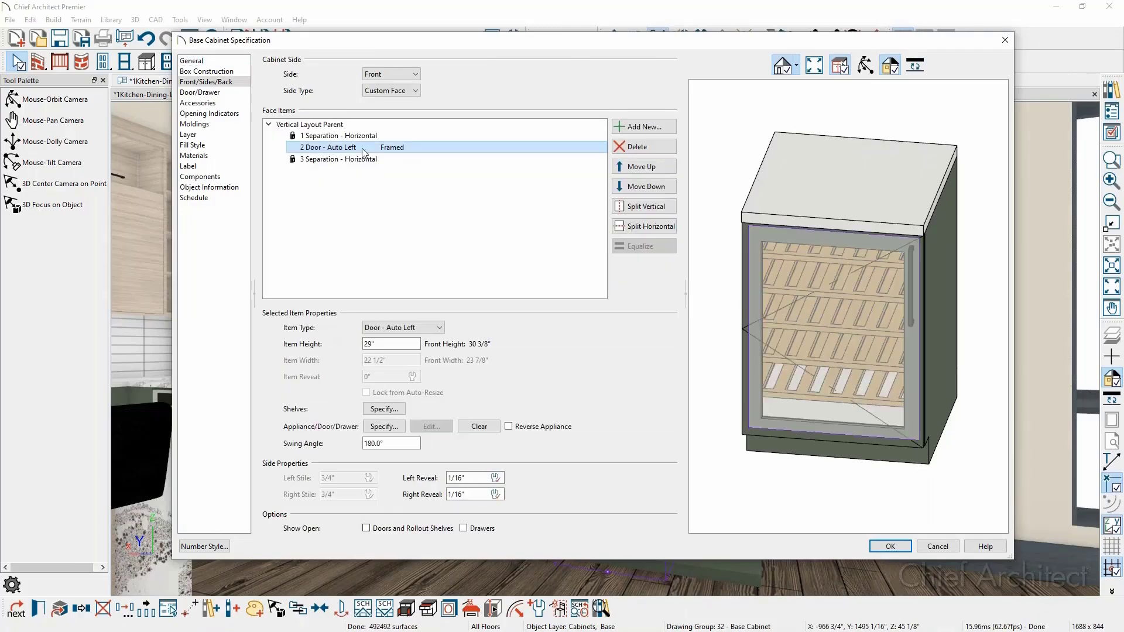
# Inspect the manual shelf settings behind the wine-rack cabinet's door, then close the specification
pyautogui.click(881, 275)
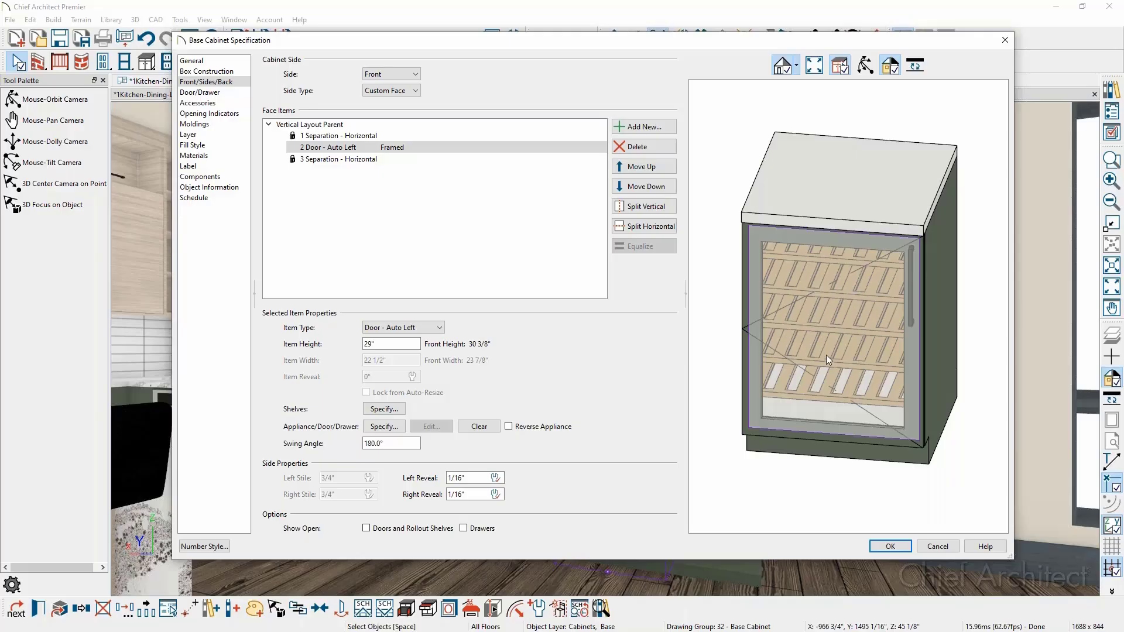
pyautogui.click(890, 364)
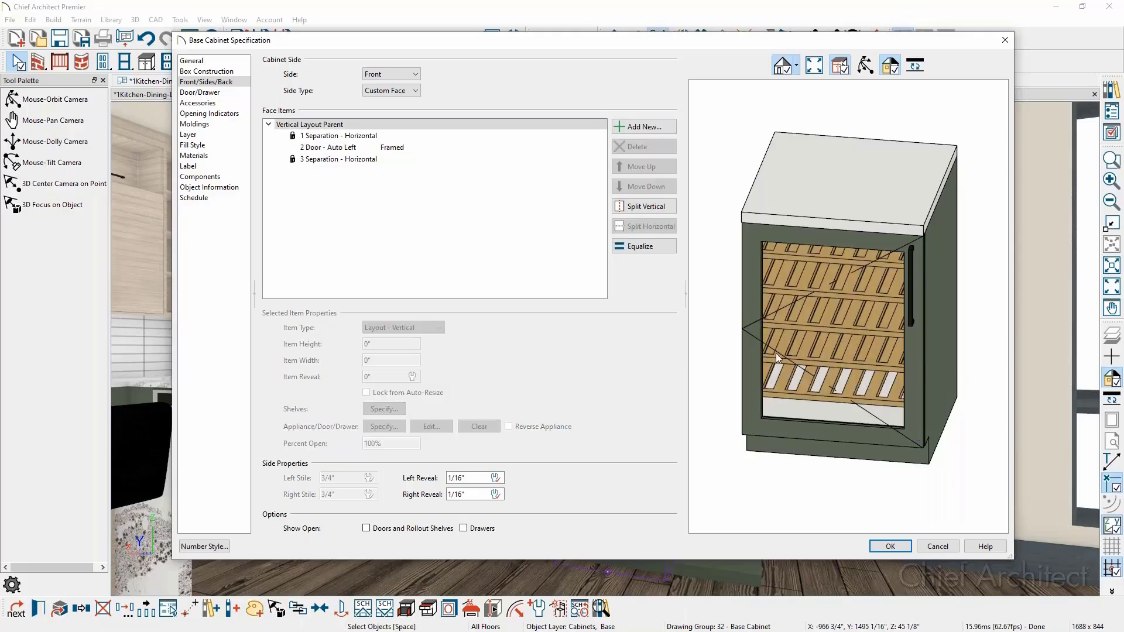
pyautogui.click(838, 339)
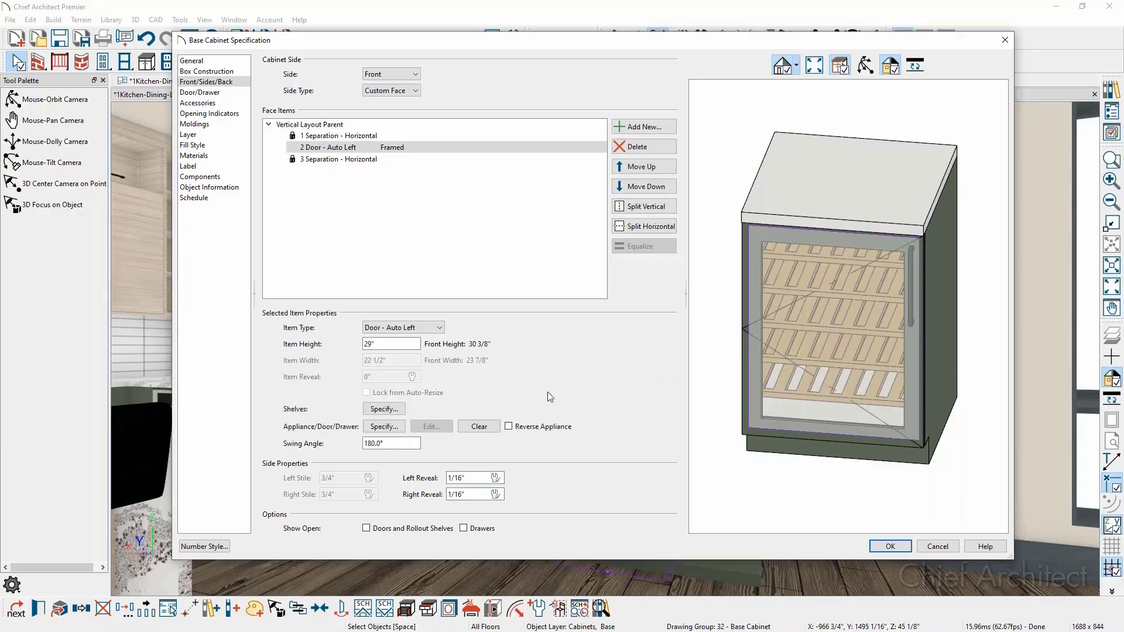
pyautogui.click(381, 409)
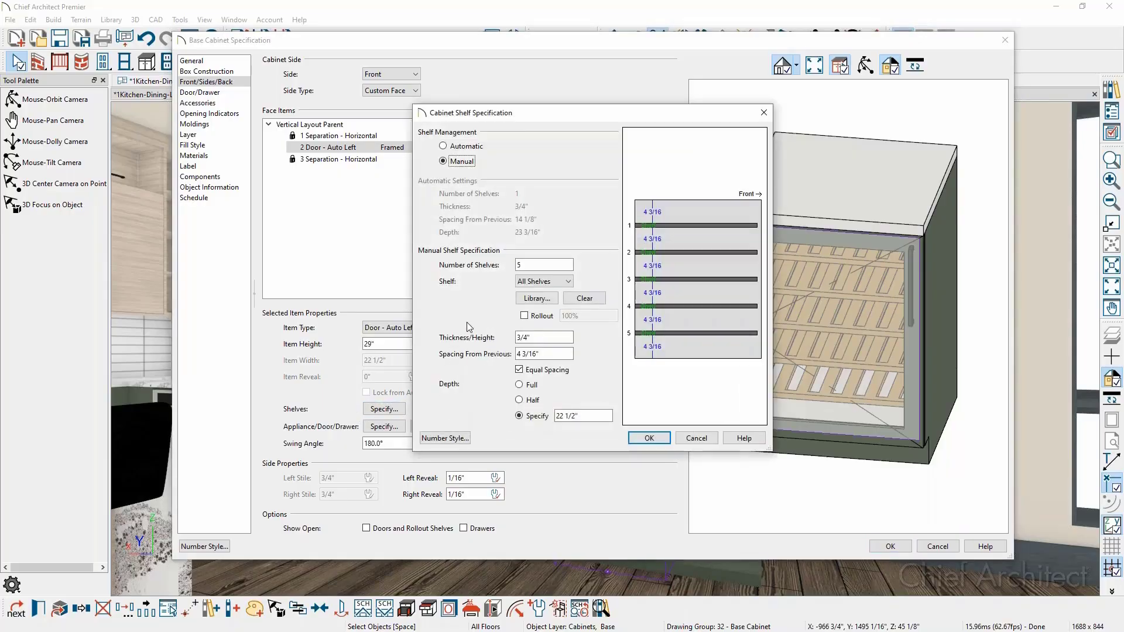
pyautogui.click(697, 438)
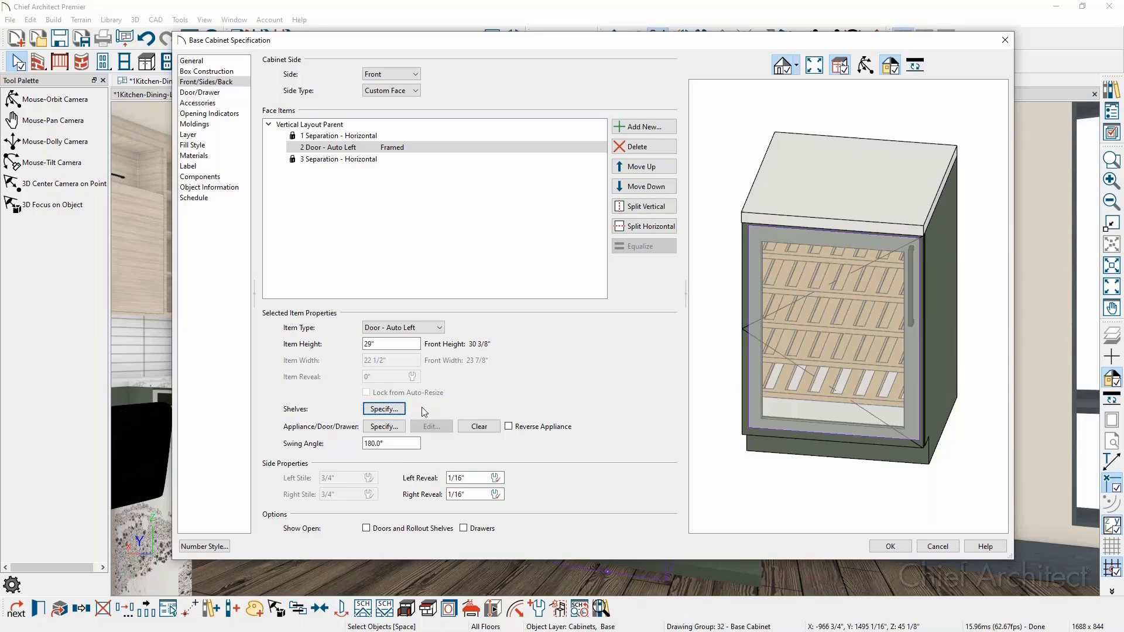
pyautogui.click(767, 503)
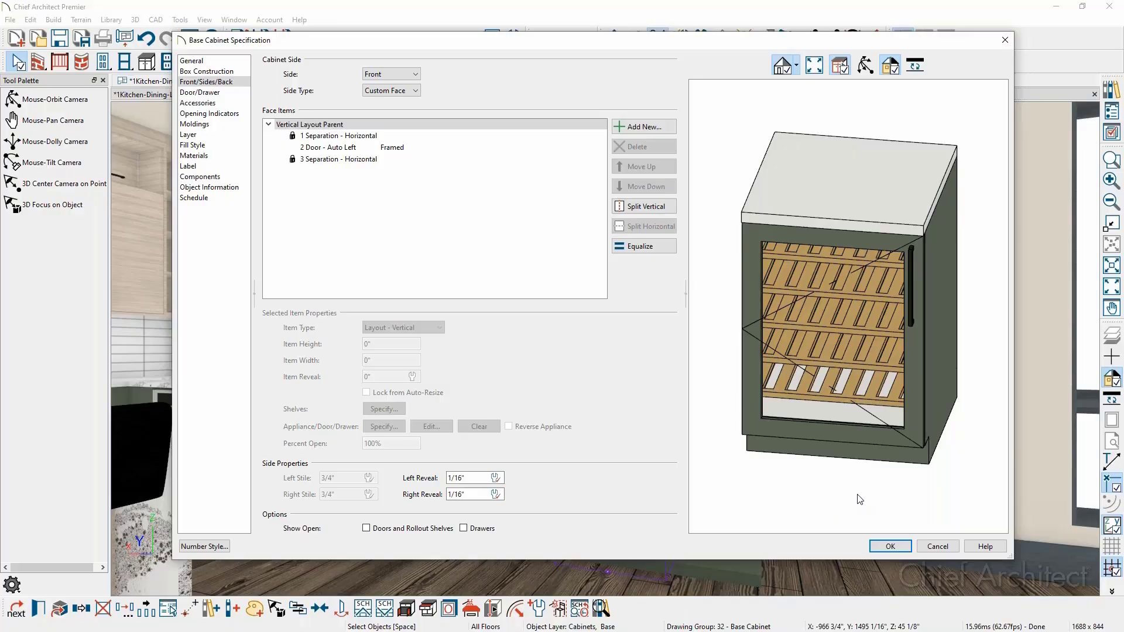
pyautogui.moveTo(853, 498); pyautogui.dragTo(817, 495, button='middle')
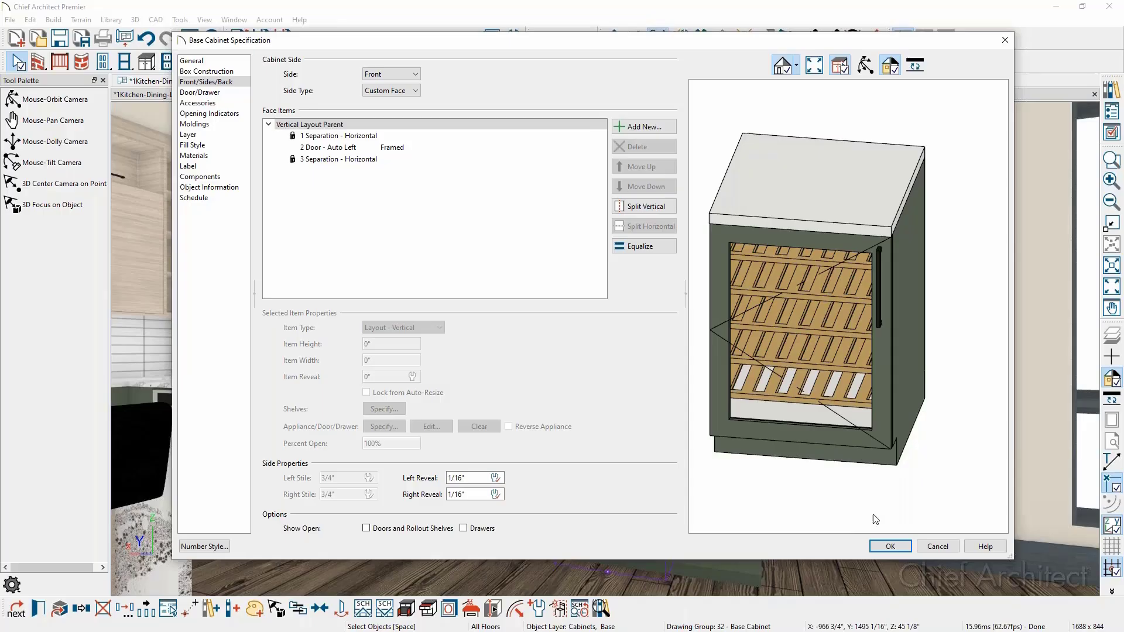
pyautogui.click(891, 545)
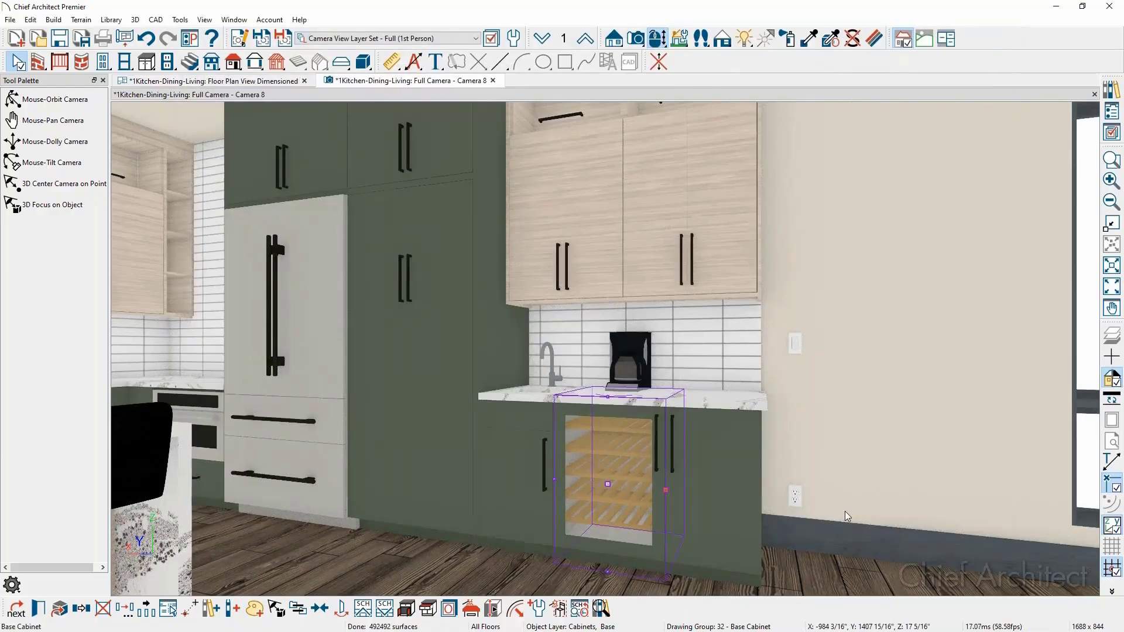
# Deselect the wine-rack cabinet and orbit the camera to look down on the coffee bar and adjacent window wall
pyautogui.scroll(-3, 783, 465)
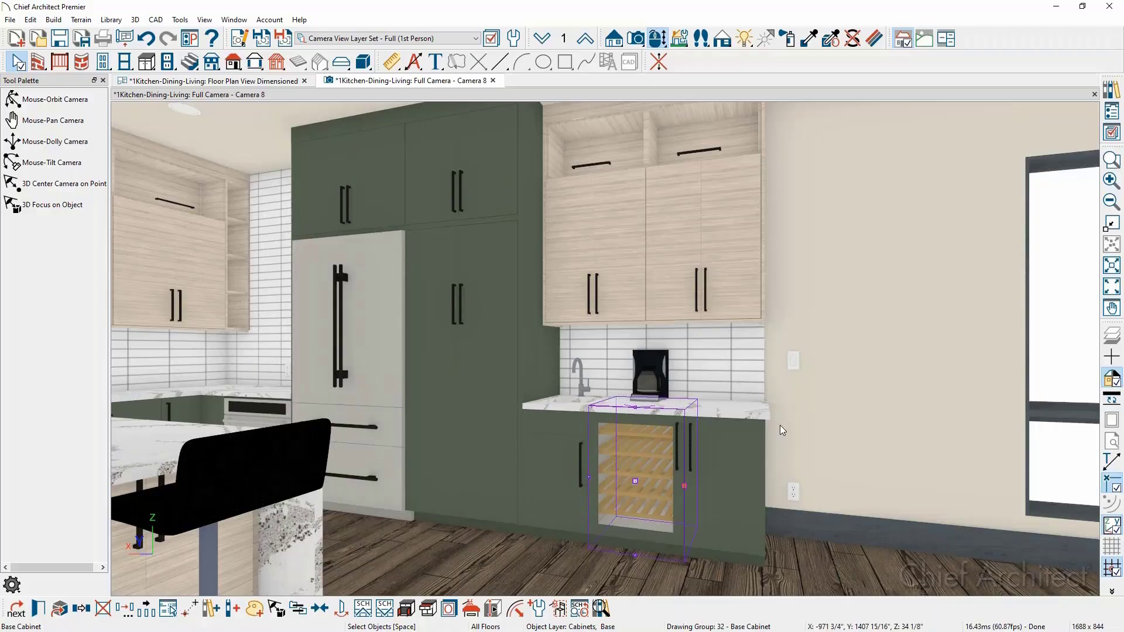
pyautogui.press('Escape')
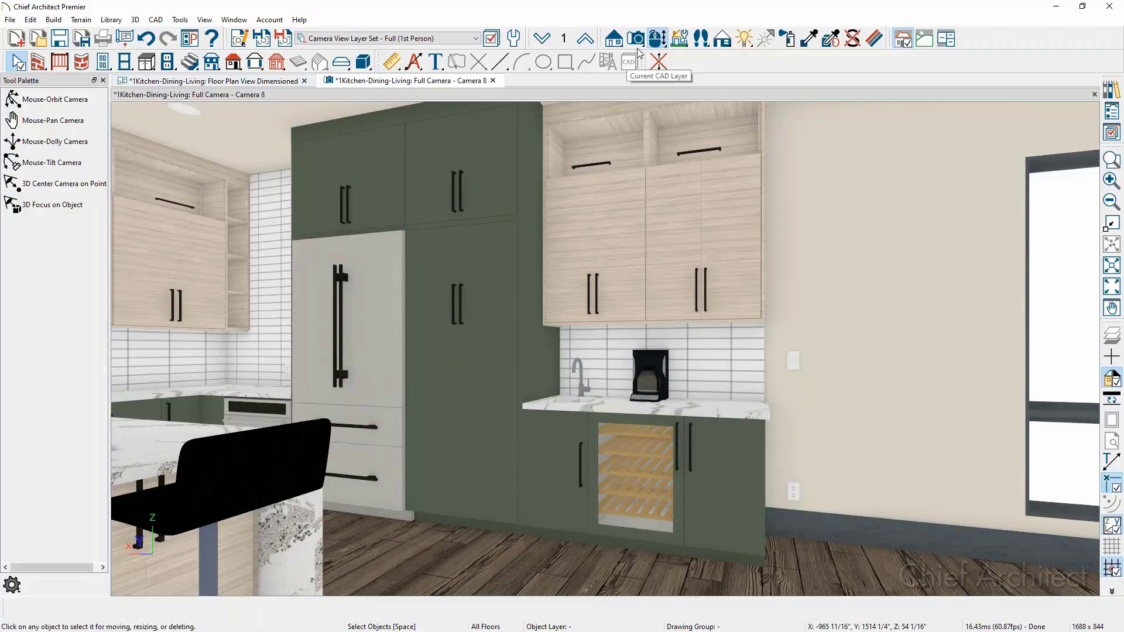
pyautogui.click(656, 39)
pyautogui.moveTo(671, 285); pyautogui.dragTo(644, 345)
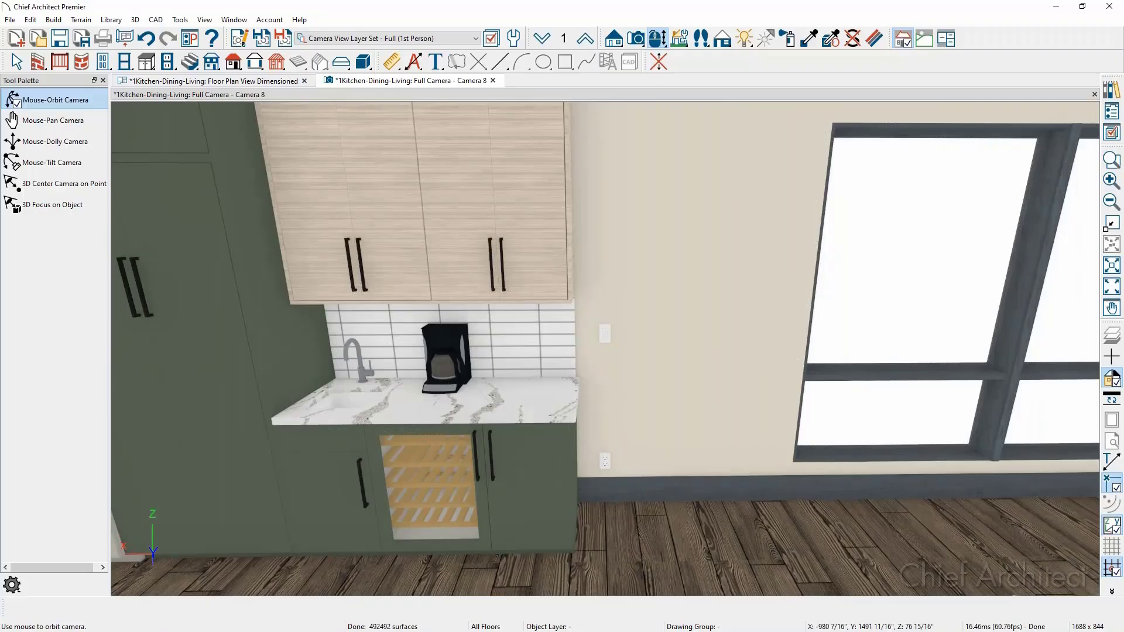
# Open the plan 2Misc. Objects.plan from the 3D Text & Dimensions project
pyautogui.click(1112, 111)
pyautogui.click(862, 191)
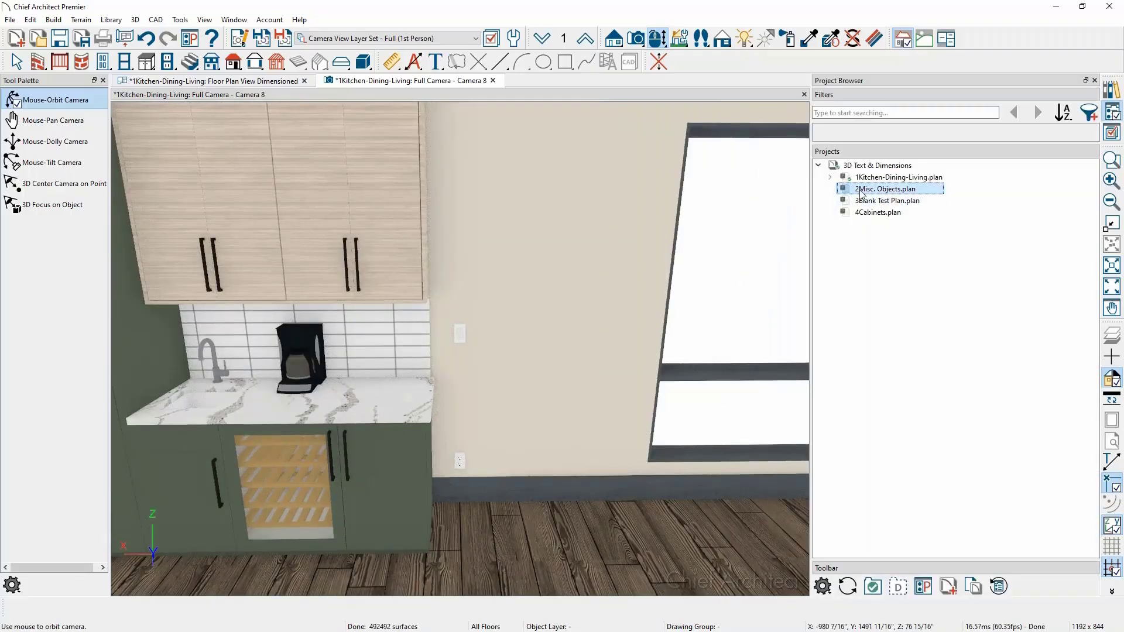
pyautogui.doubleClick(863, 191)
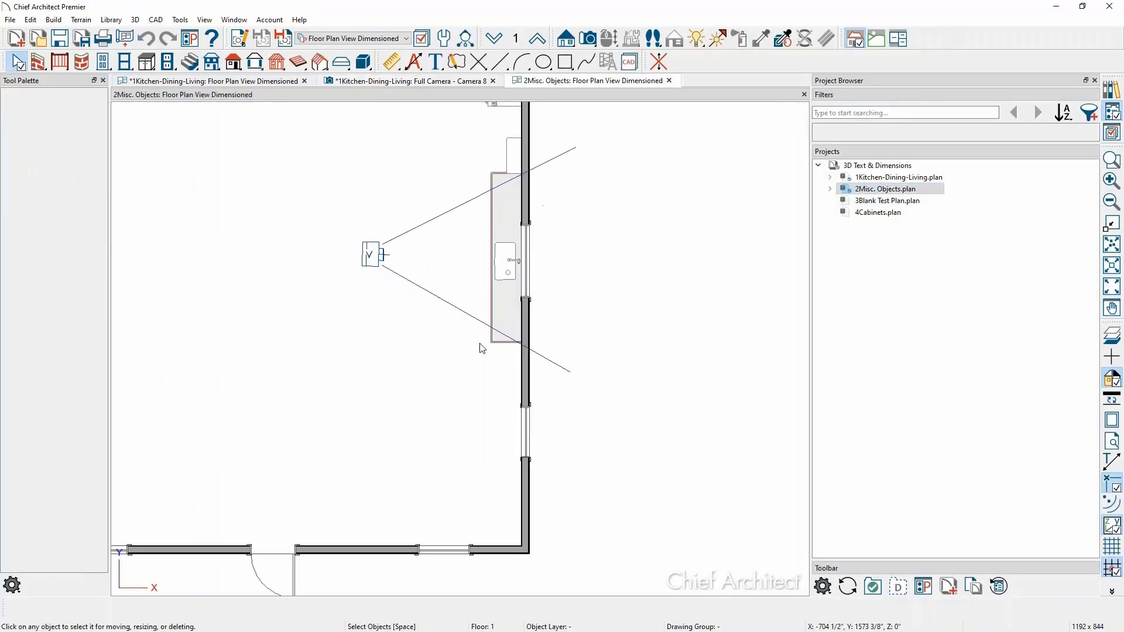
# Search the library for "toilet" and place the one-piece toilet against the east wall near the southeast corner
pyautogui.moveTo(479, 343); pyautogui.dragTo(502, 325, button='middle')
pyautogui.scroll(-1, 498, 329)
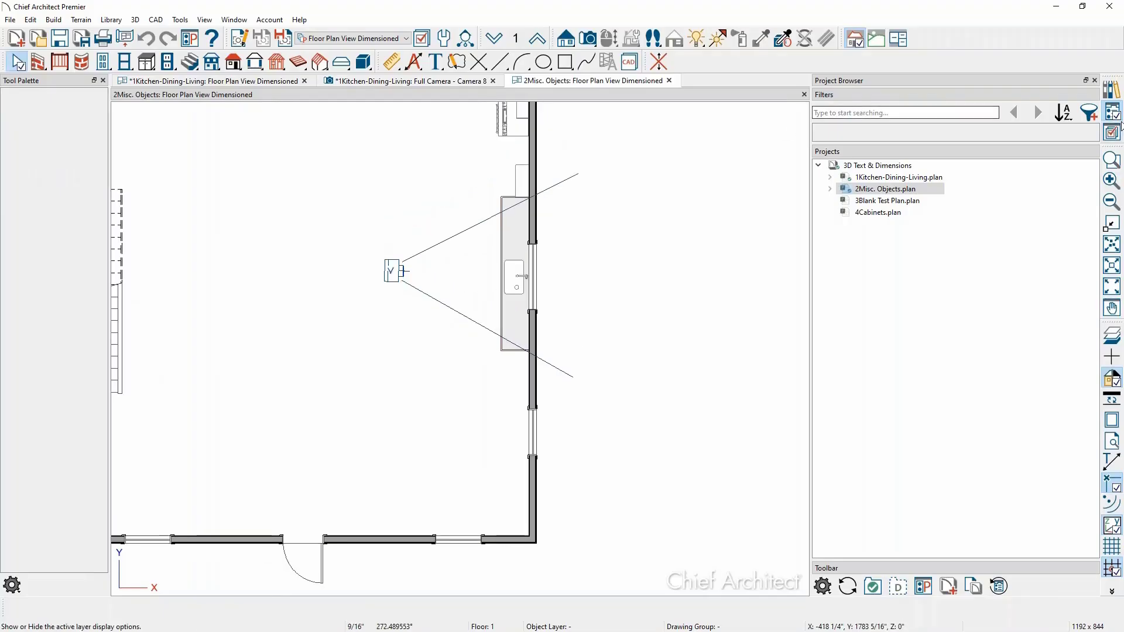
pyautogui.click(1112, 90)
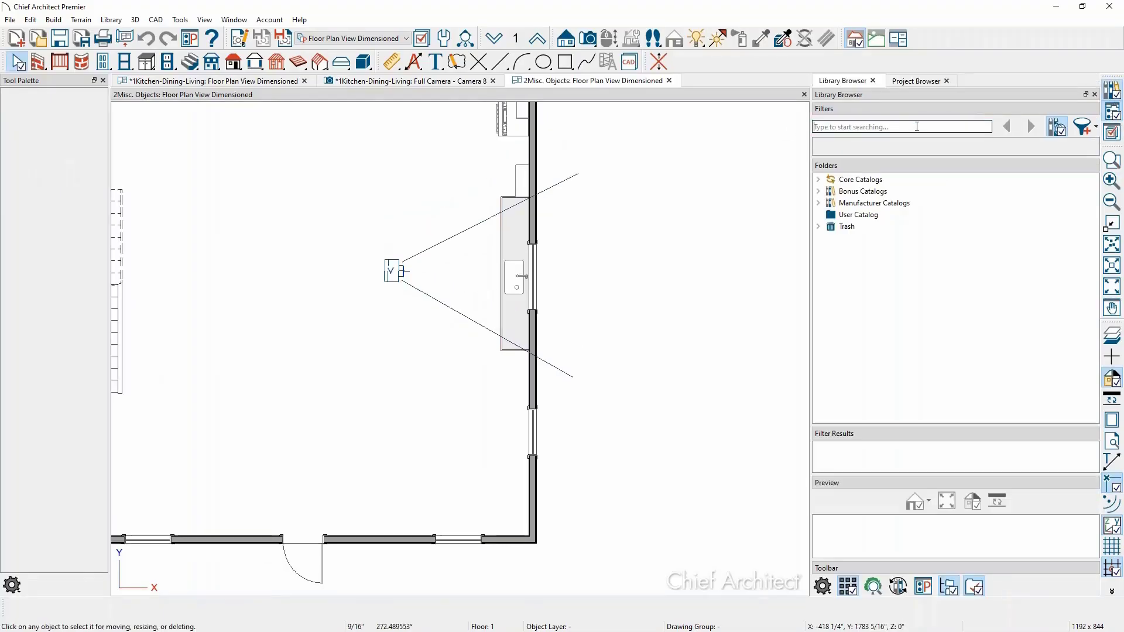
pyautogui.write('toilet')
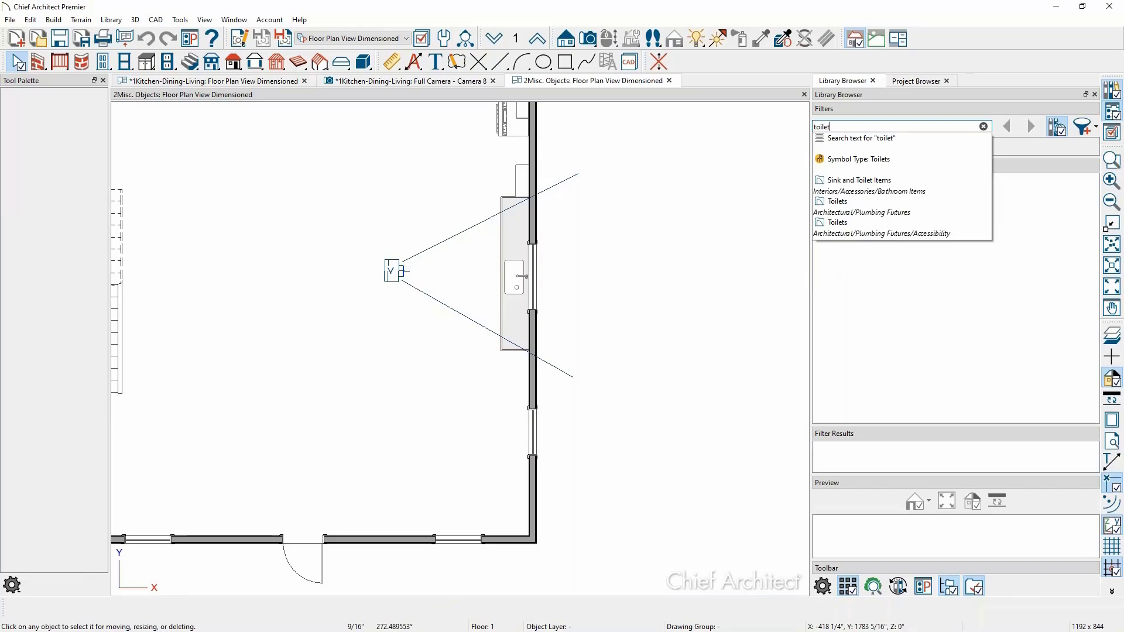
pyautogui.press('Return')
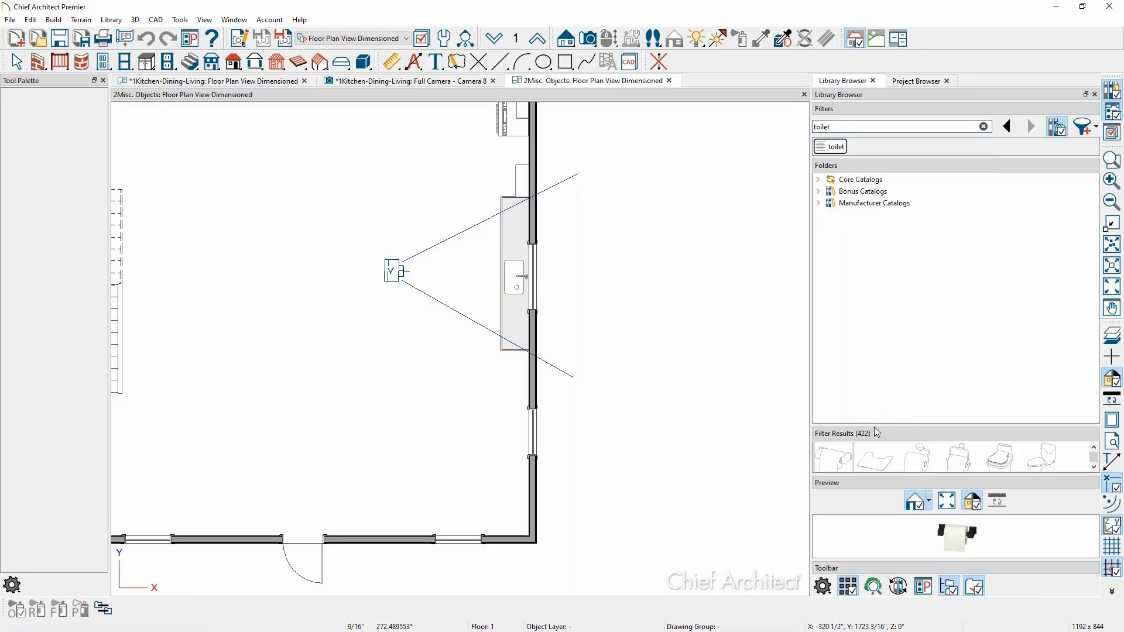
pyautogui.moveTo(877, 432); pyautogui.dragTo(876, 276)
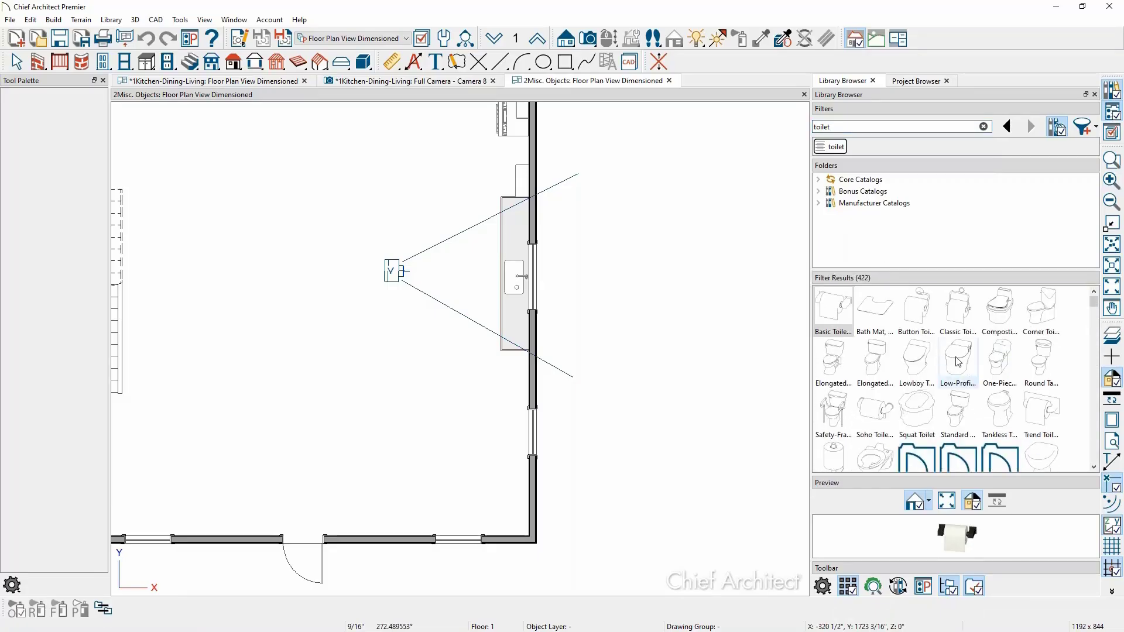
pyautogui.click(996, 366)
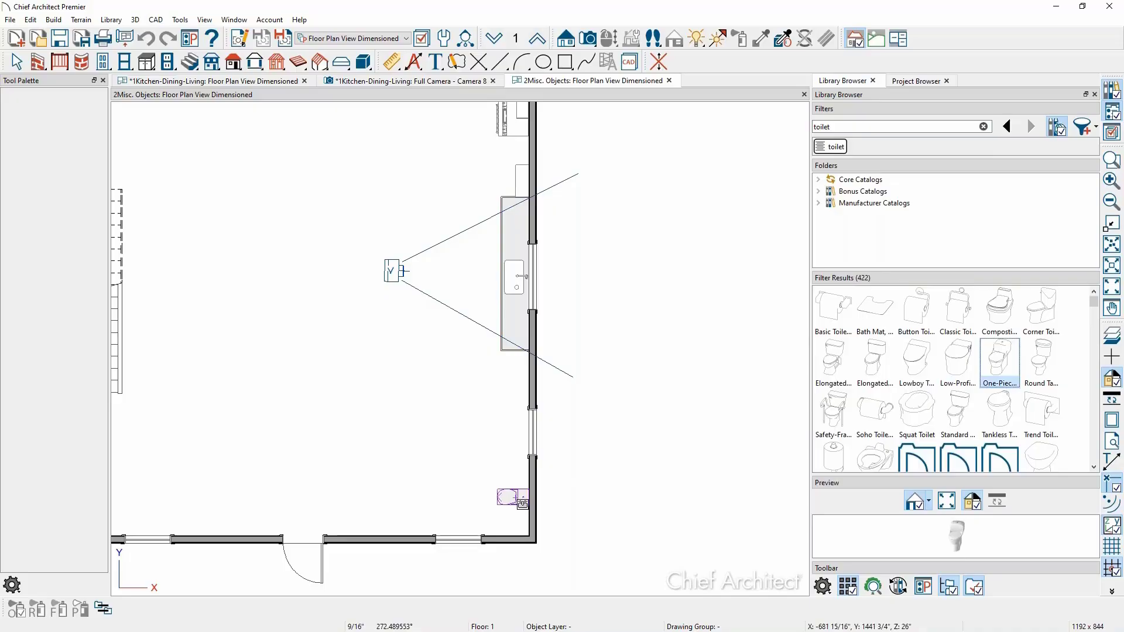
pyautogui.click(522, 509)
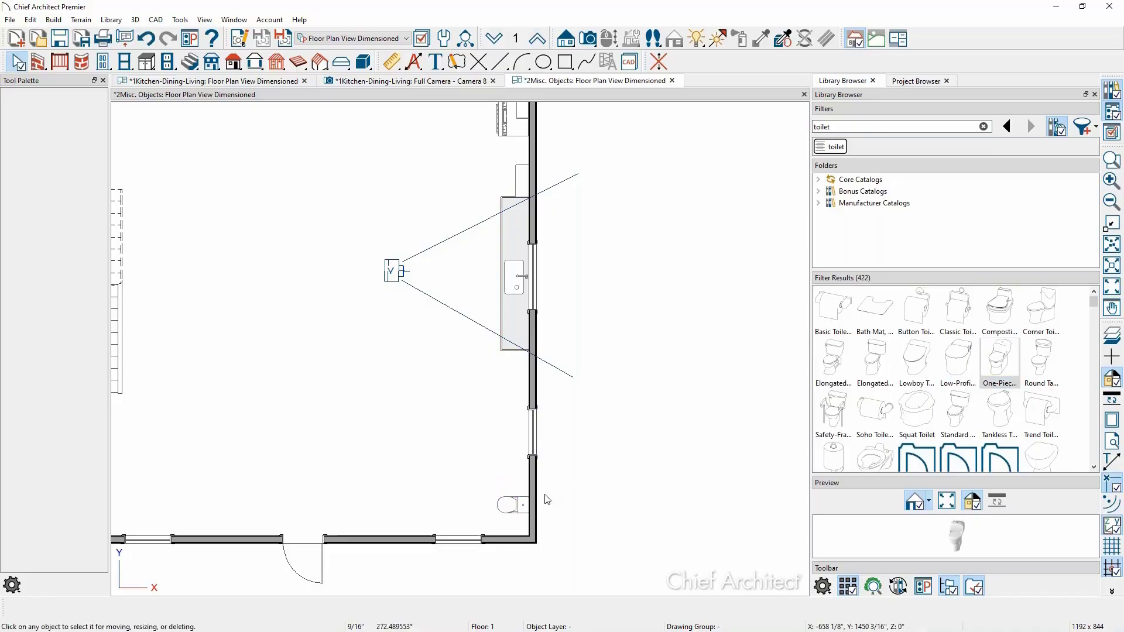
# Delete the two windows nearest the toilet, one in the east wall and one in the south wall
pyautogui.scroll(5, 546, 499)
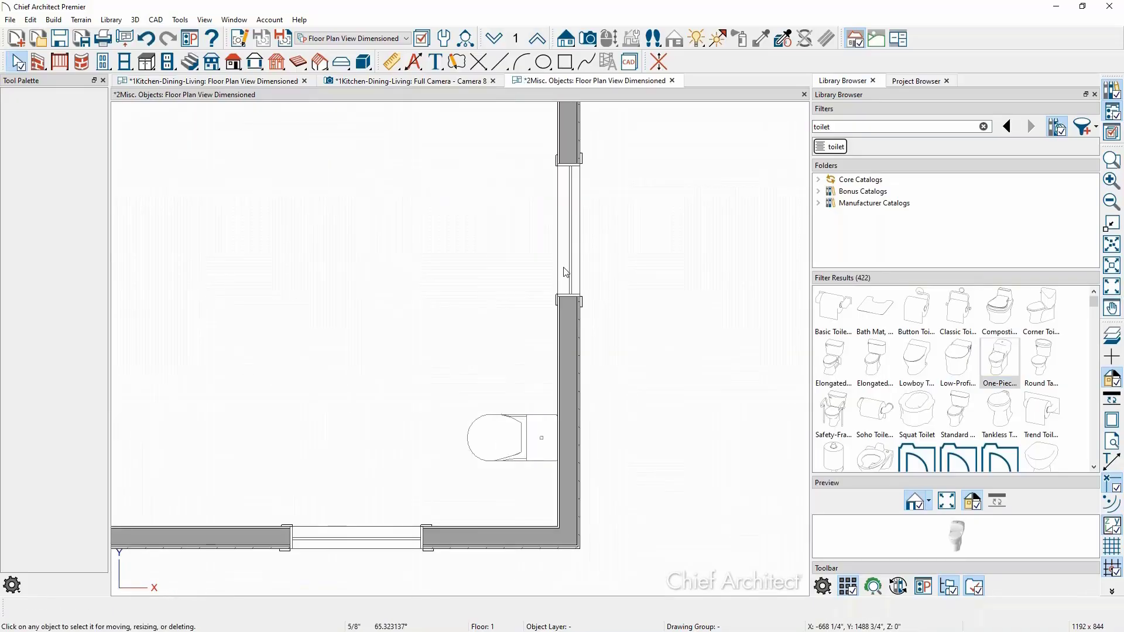
pyautogui.click(566, 272)
pyautogui.press('Delete')
pyautogui.click(403, 542)
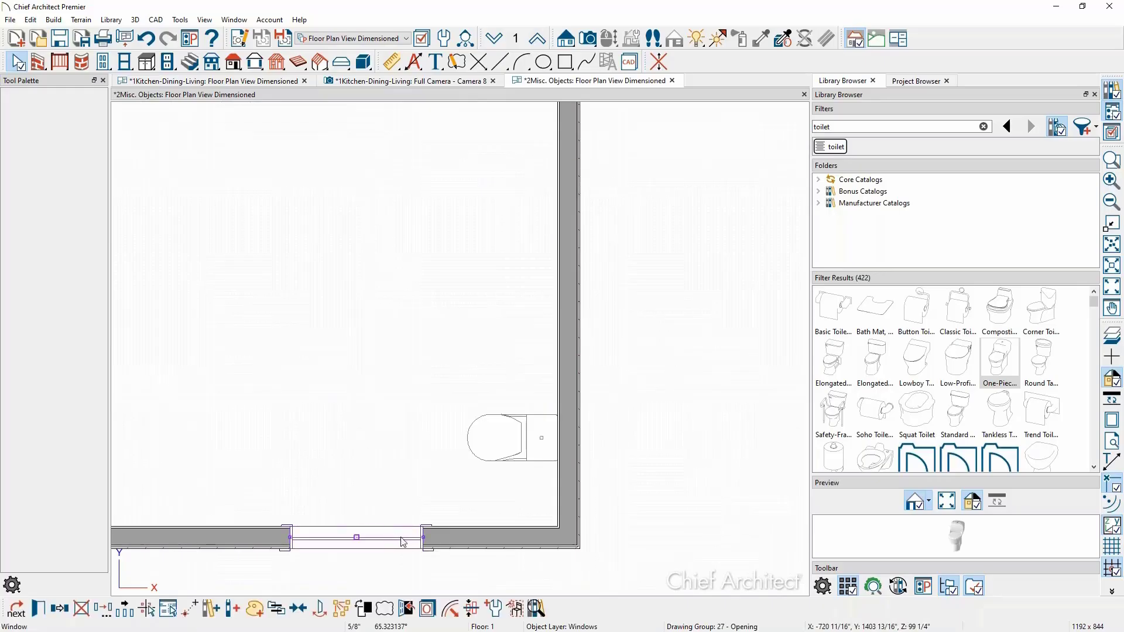
pyautogui.press('Delete')
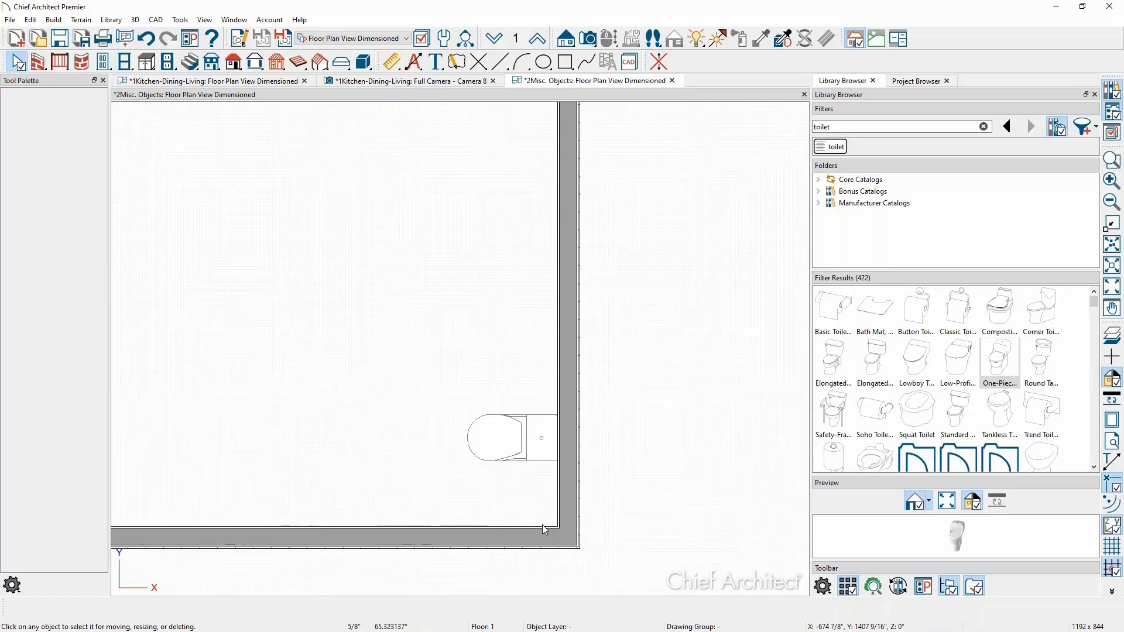
# Place a base cabinet against the east wall just north of the toilet
pyautogui.scroll(1, 545, 530)
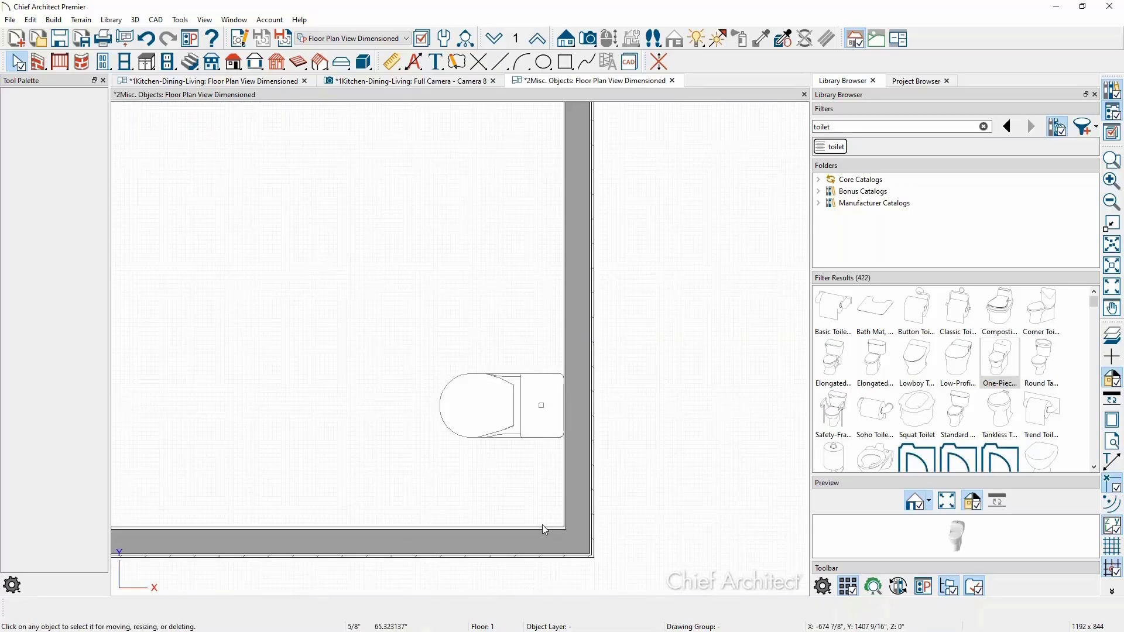
pyautogui.click(534, 434)
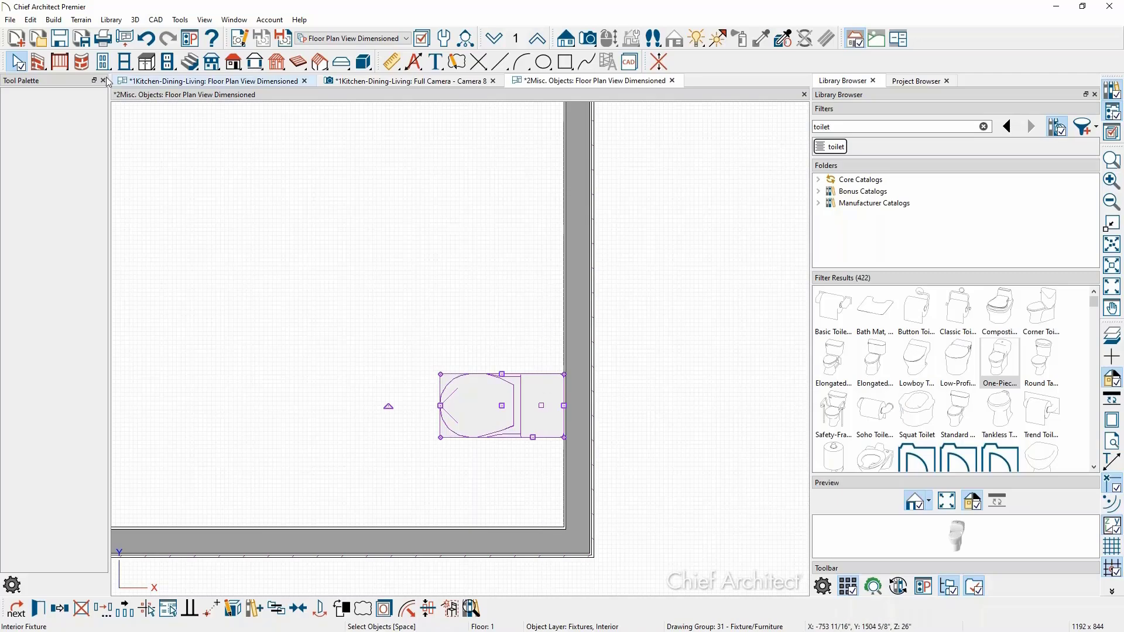
pyautogui.click(38, 61)
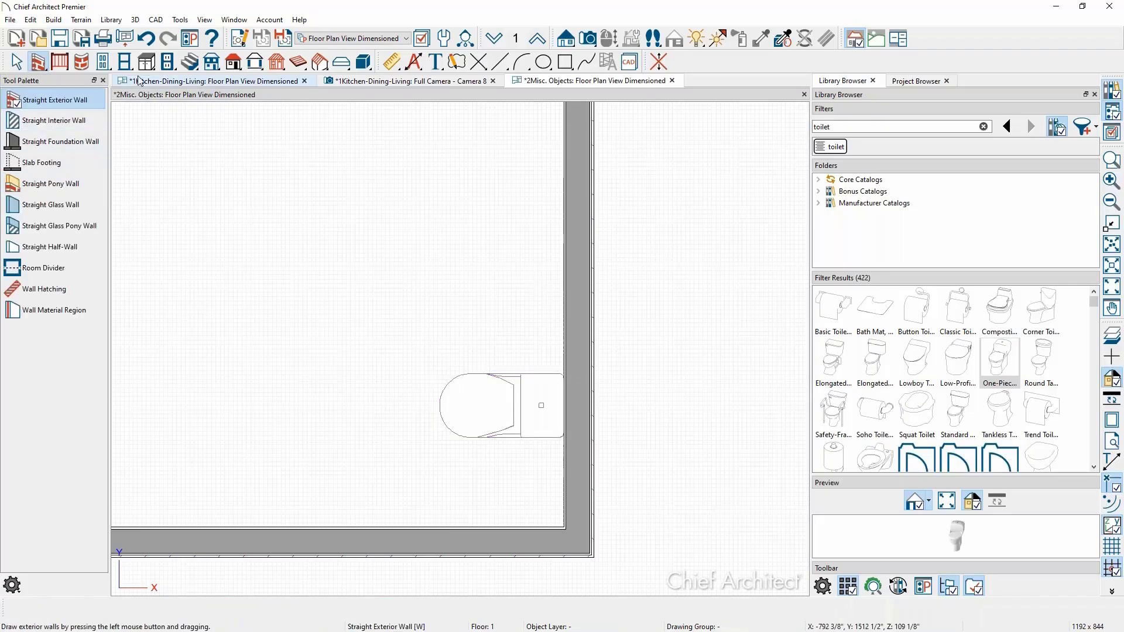
pyautogui.click(147, 61)
pyautogui.click(531, 267)
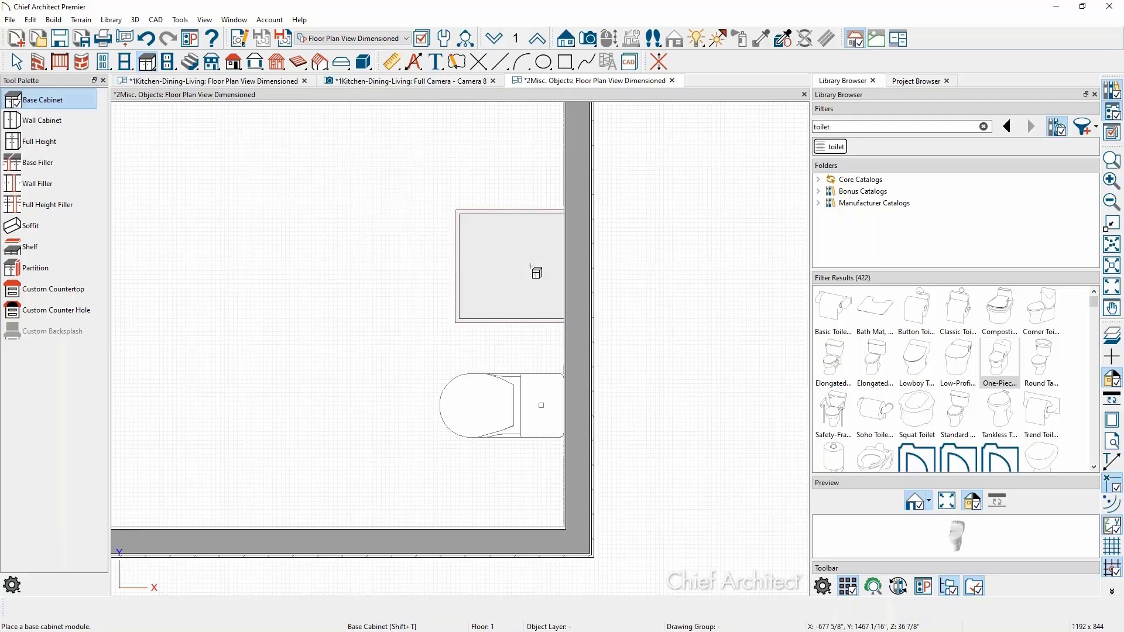
pyautogui.press('space')
pyautogui.scroll(2, 497, 370)
pyautogui.moveTo(497, 370); pyautogui.dragTo(495, 329, button='middle')
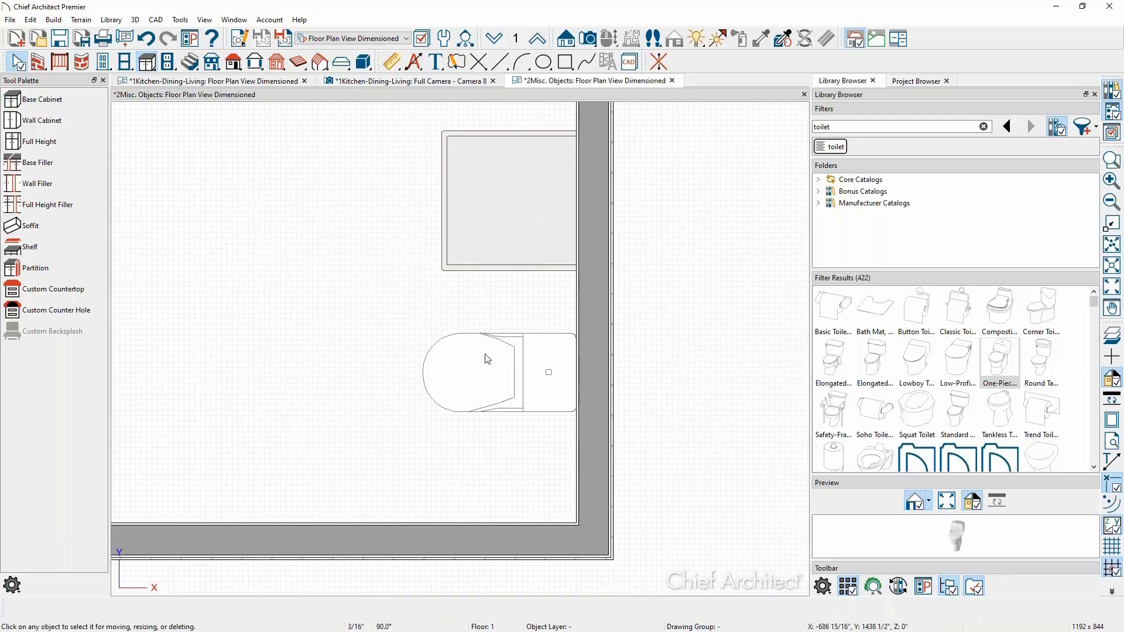
pyautogui.scroll(1, 539, 411)
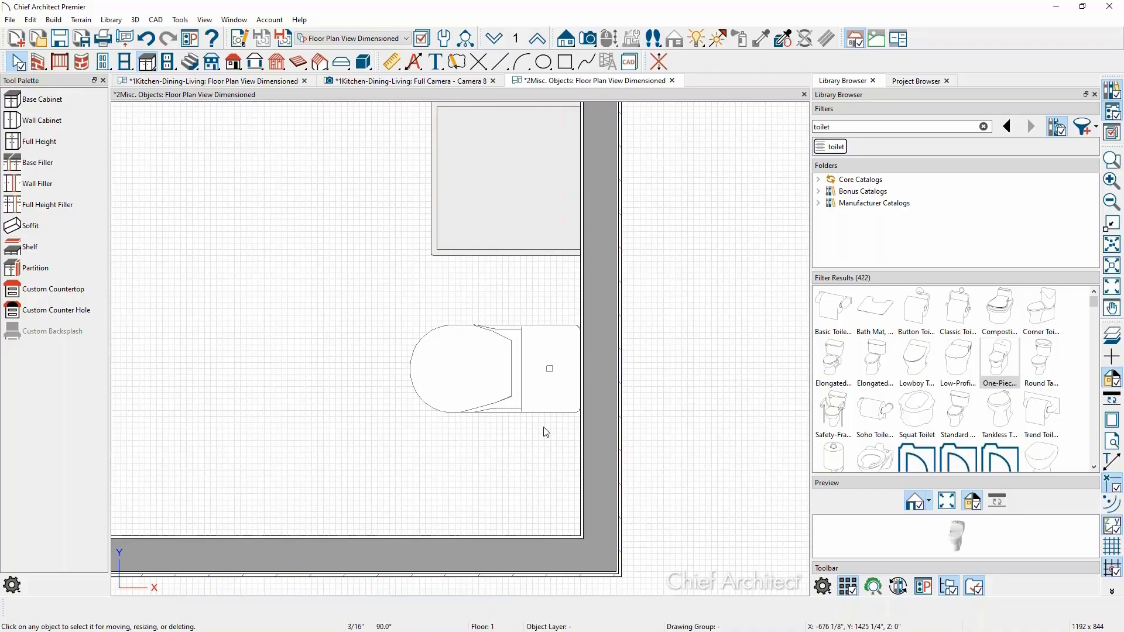
pyautogui.moveTo(540, 421); pyautogui.dragTo(539, 406, button='middle')
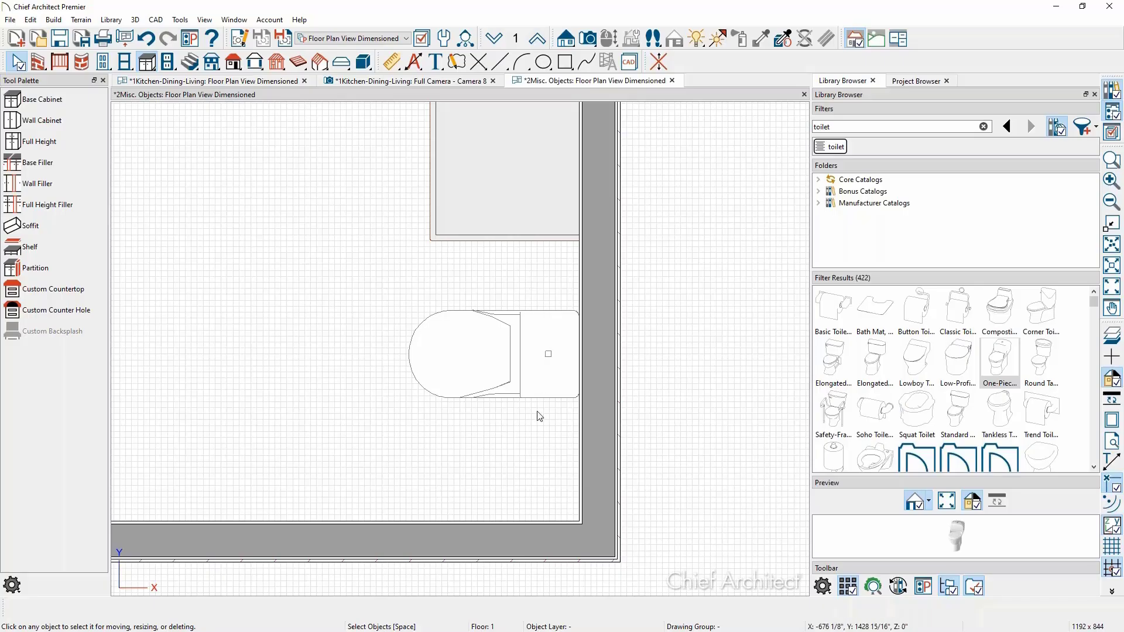
pyautogui.scroll(2, 530, 457)
pyautogui.moveTo(527, 464); pyautogui.dragTo(532, 397, button='middle')
pyautogui.scroll(-2, 533, 399)
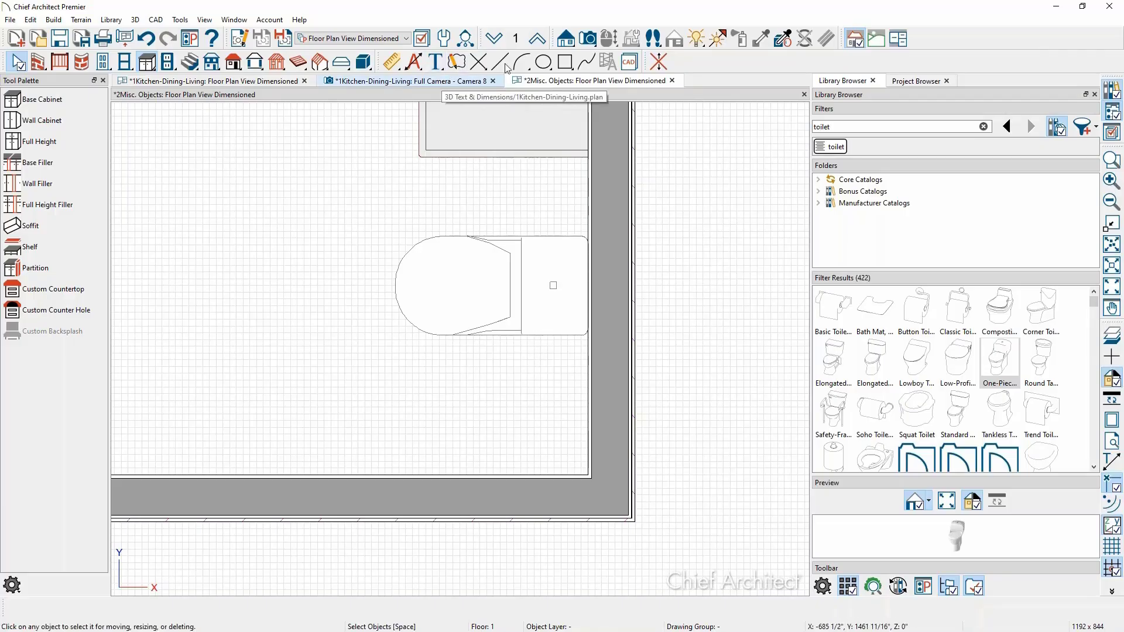
# Create a full camera view facing the toilet on the east wall and adjust it to show the corner and base cabinet
pyautogui.click(588, 39)
pyautogui.scroll(-1, 272, 239)
pyautogui.moveTo(310, 244); pyautogui.dragTo(325, 248, button='middle')
pyautogui.moveTo(131, 291); pyautogui.dragTo(385, 286)
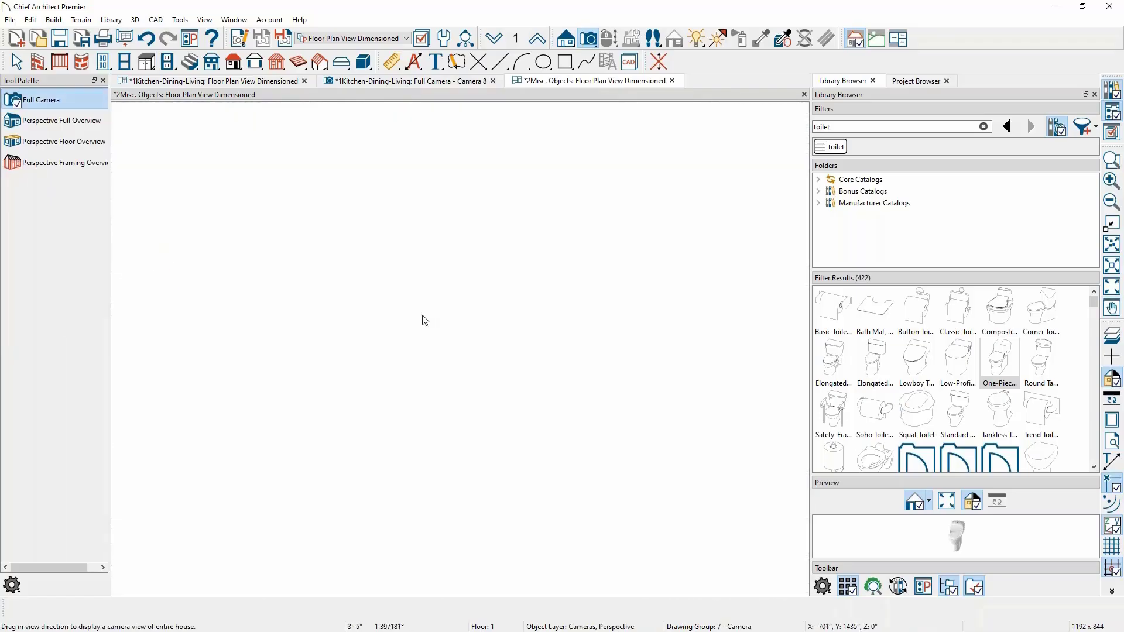
pyautogui.scroll(3, 517, 392)
pyautogui.moveTo(455, 377); pyautogui.dragTo(385, 326, button='middle')
pyautogui.scroll(-2, 490, 325)
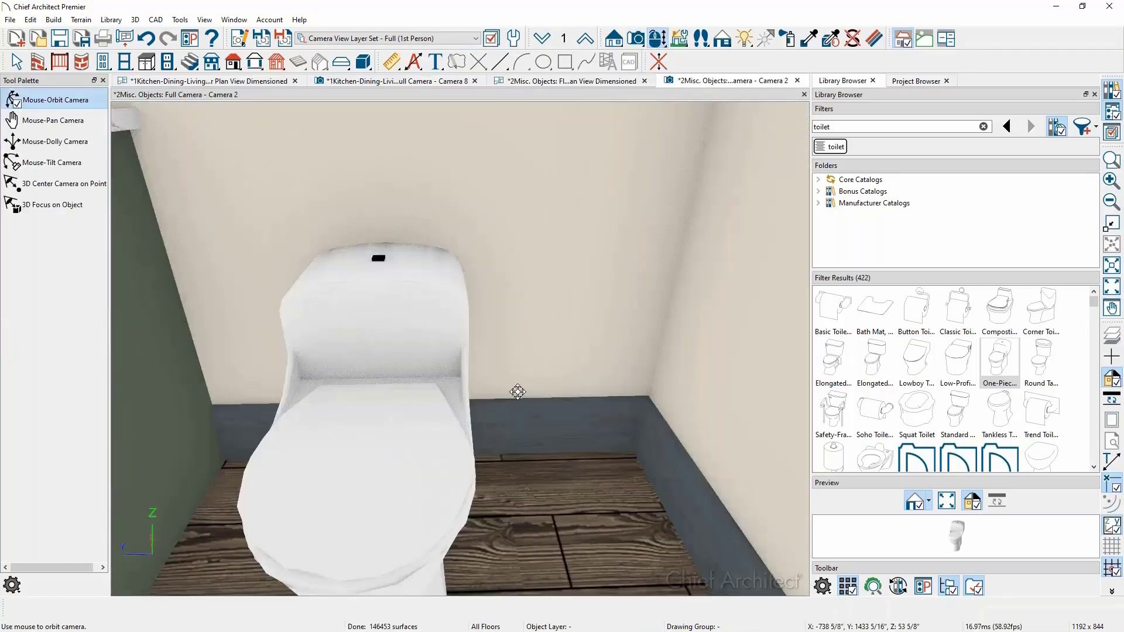
pyautogui.scroll(2, 490, 325)
pyautogui.scroll(-2, 386, 316)
pyautogui.press('space')
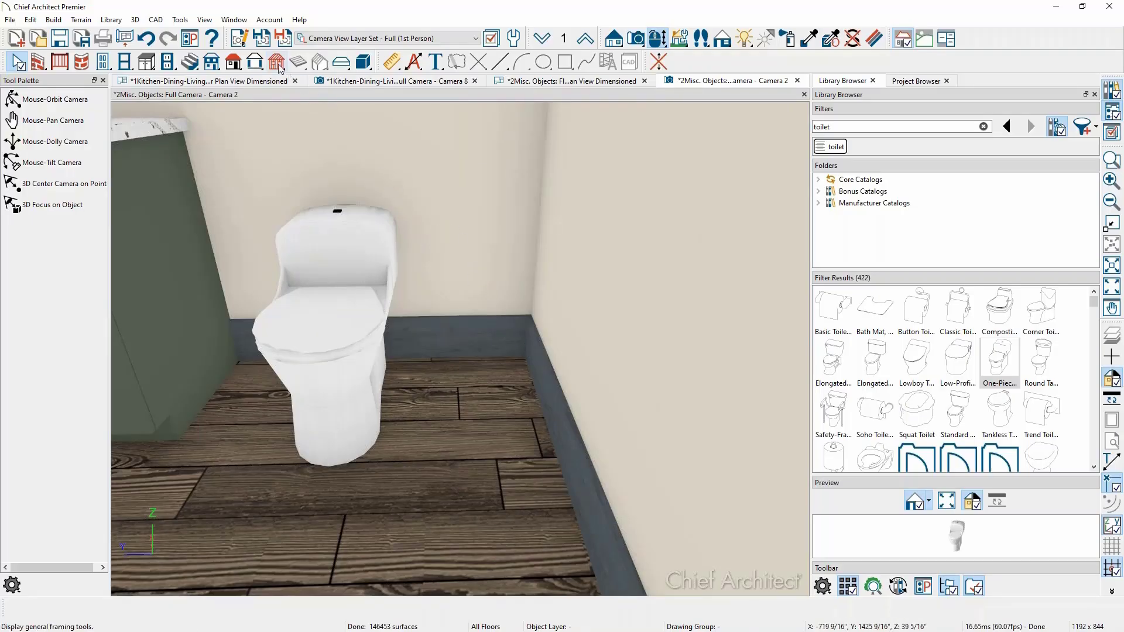
# Set the End to End Dimension defaults to locate Fixtures/Appliances by Sides/Corners, with Centers off
pyautogui.click(395, 66)
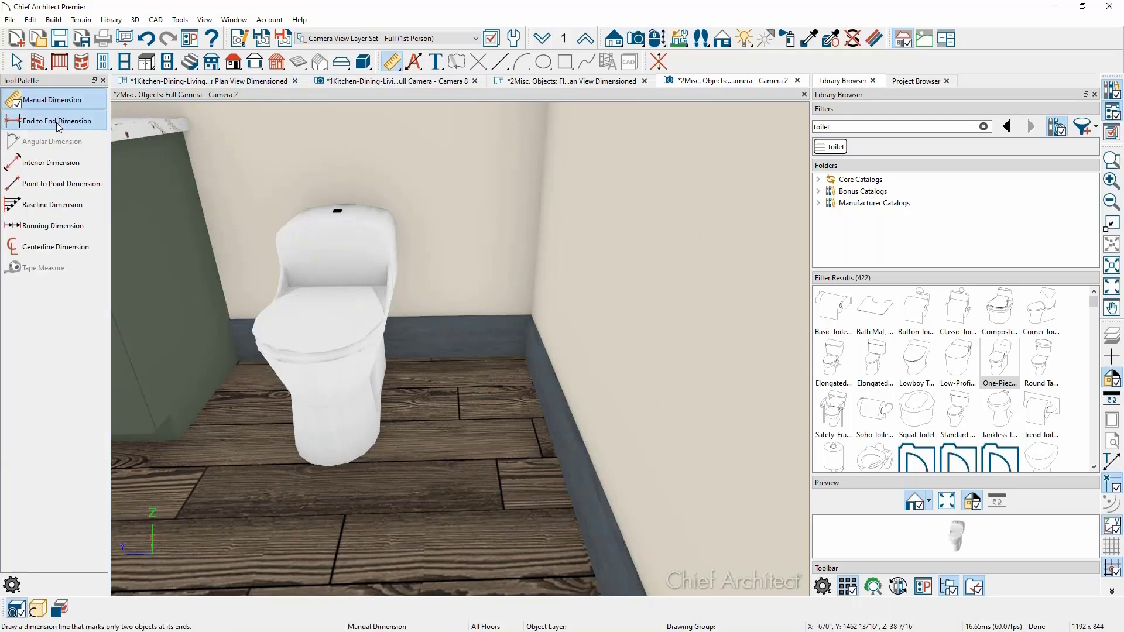
pyautogui.click(61, 127)
pyautogui.doubleClick(61, 125)
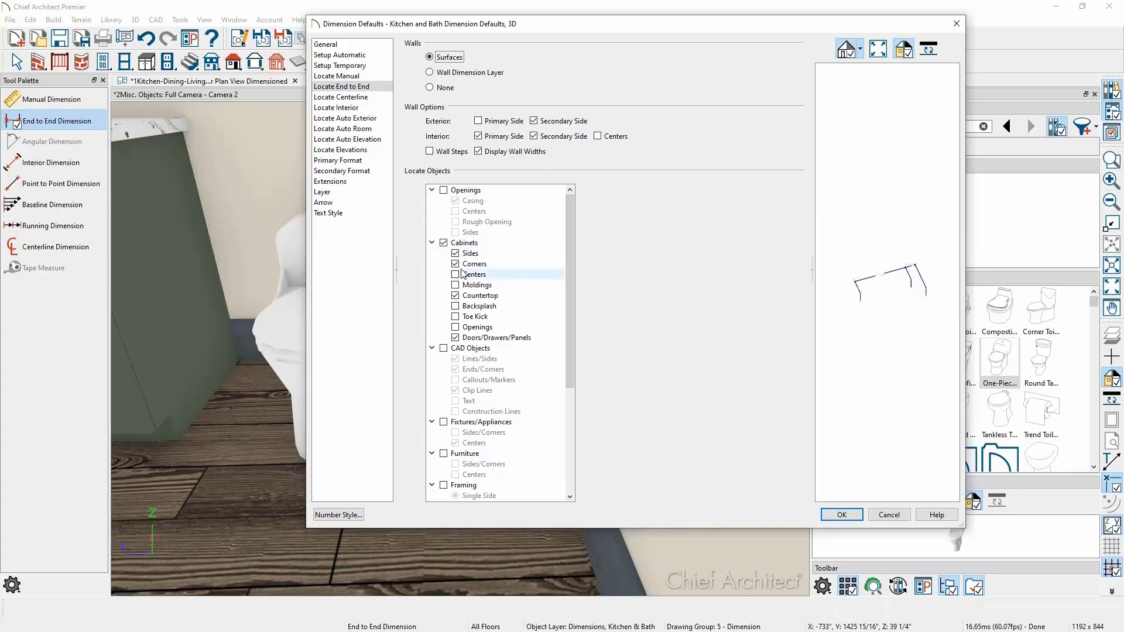
pyautogui.click(443, 422)
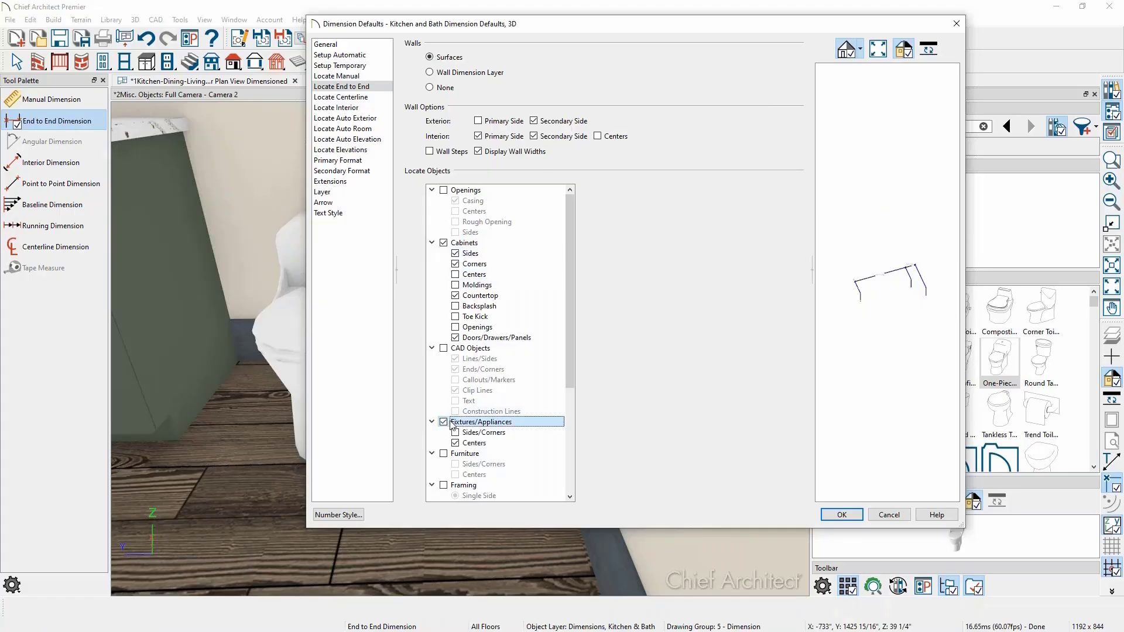
pyautogui.click(455, 433)
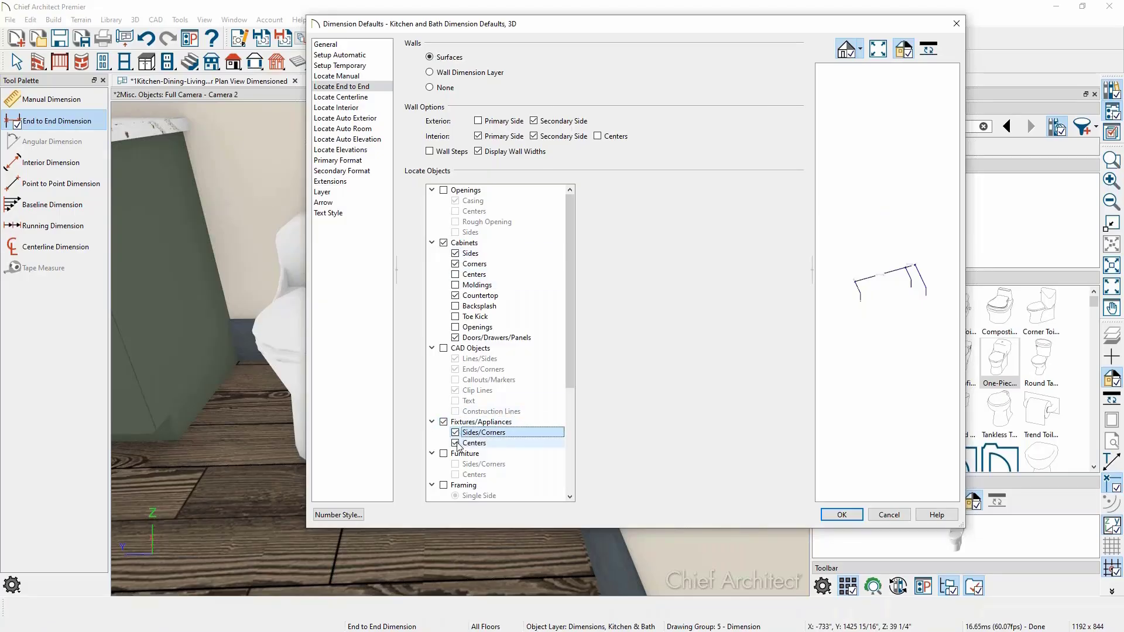
pyautogui.click(457, 444)
pyautogui.scroll(-5, 495, 395)
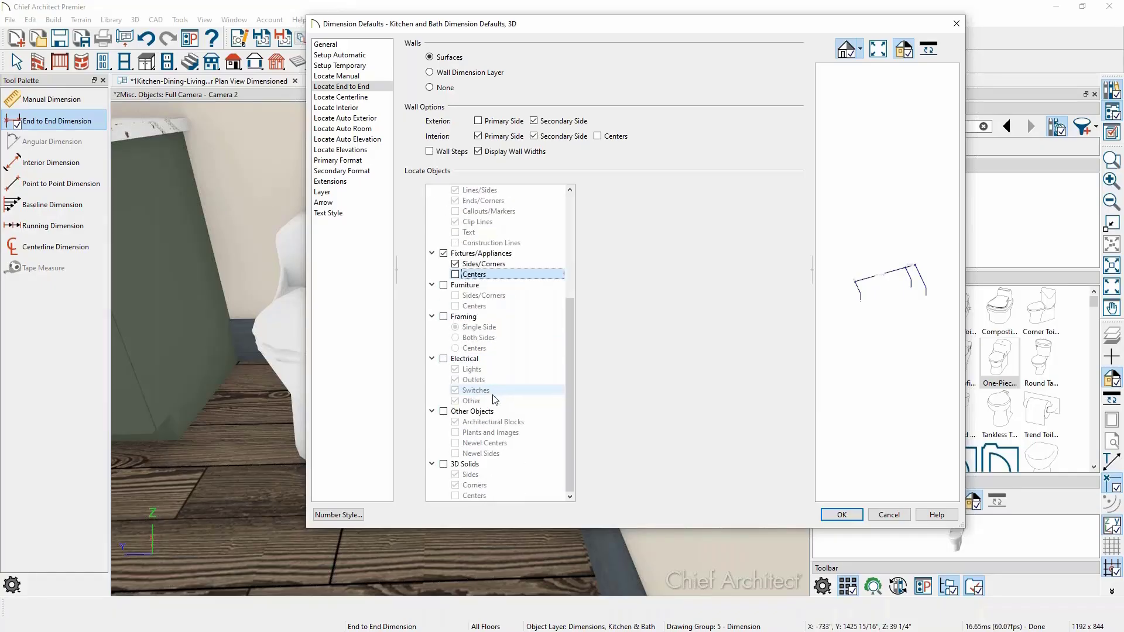
pyautogui.scroll(4, 495, 410)
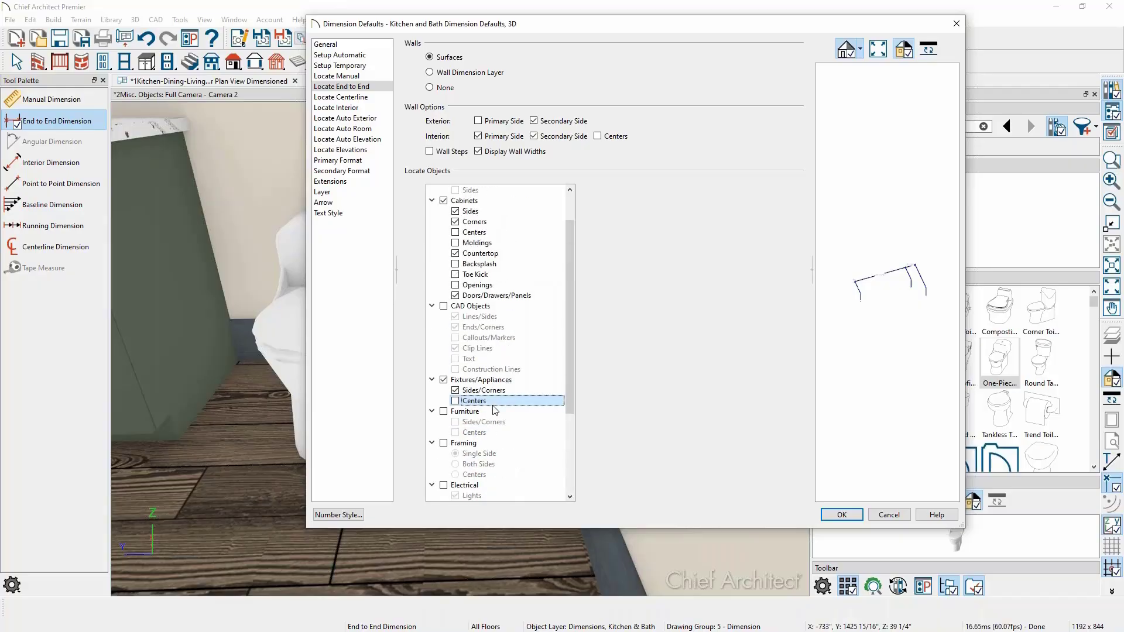
pyautogui.scroll(2, 494, 405)
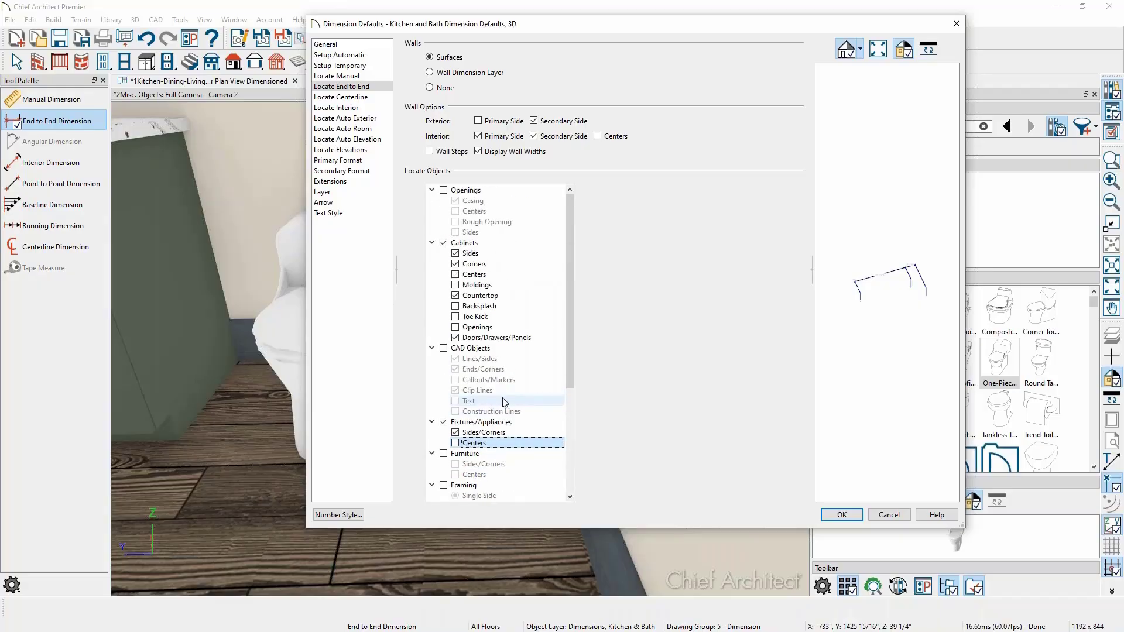
pyautogui.click(842, 515)
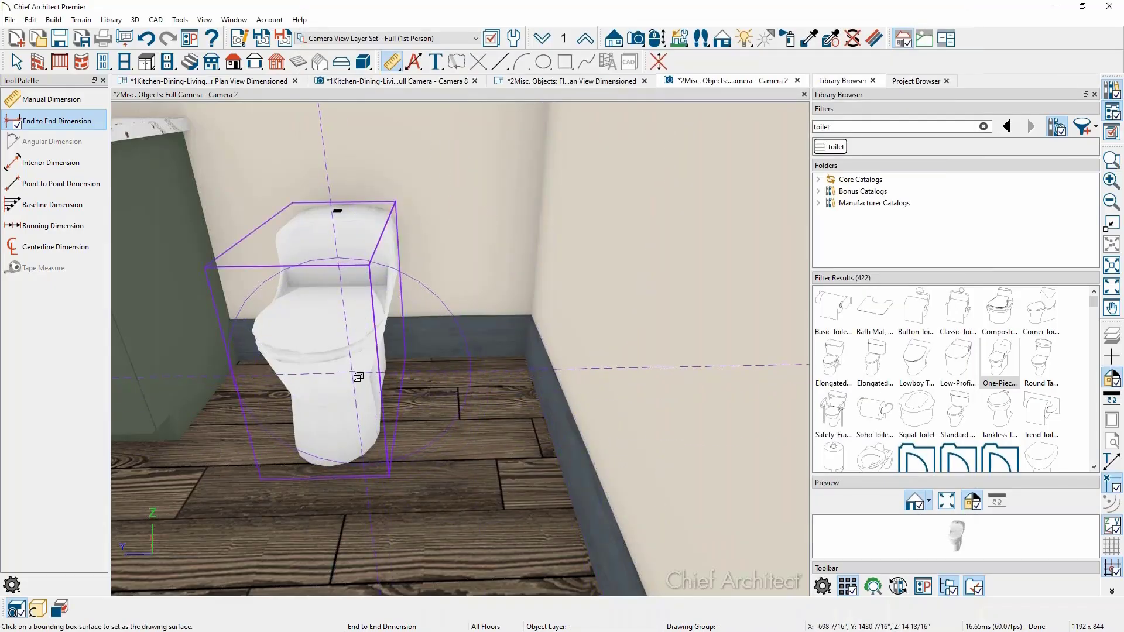
# Try to draw an end-to-end dimension on the toilet's front bounding-box face toward the south wall
pyautogui.click(354, 374)
pyautogui.moveTo(354, 373)
pyautogui.mouseDown()
pyautogui.moveTo(226, 375)
pyautogui.moveTo(227, 395)
pyautogui.moveTo(254, 376)
pyautogui.moveTo(231, 370)
pyautogui.moveTo(582, 372)
pyautogui.mouseUp()
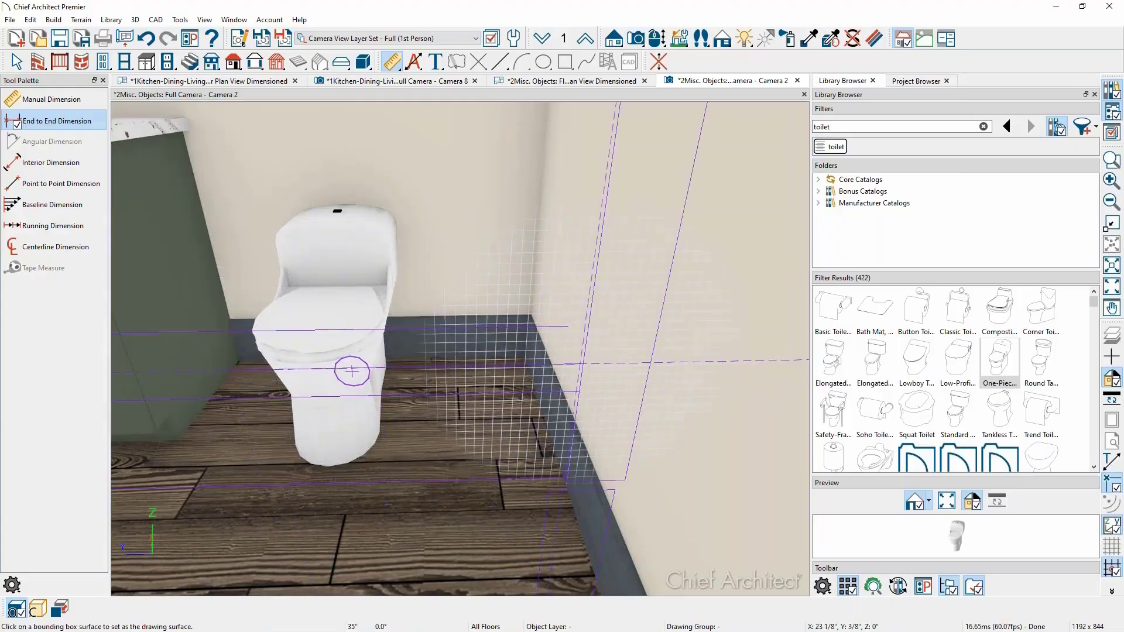
pyautogui.click(351, 381)
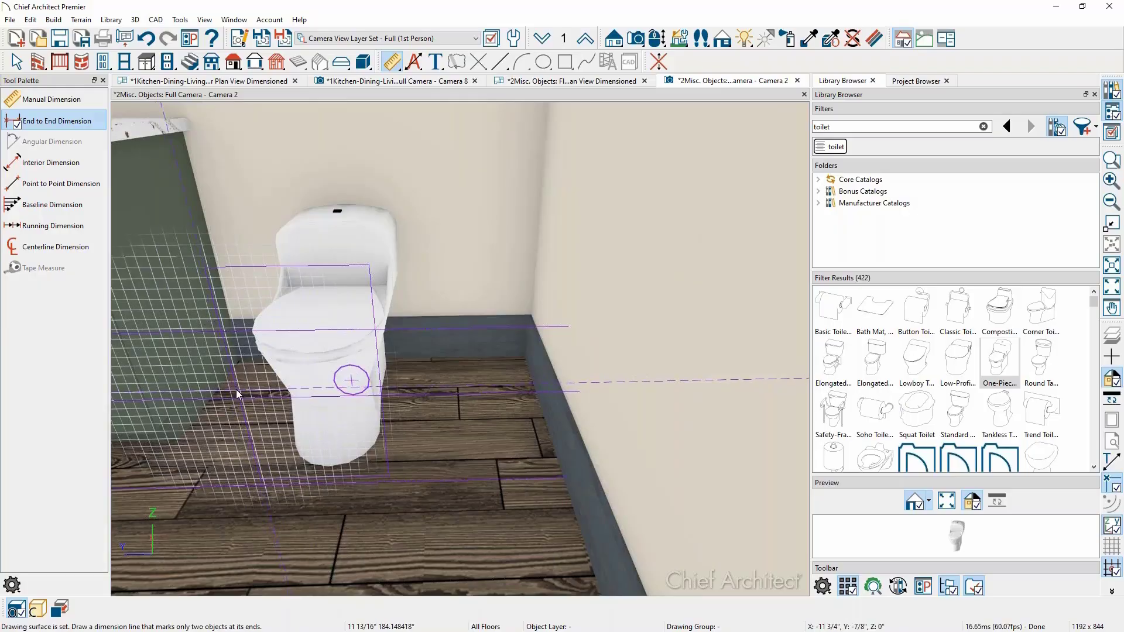
pyautogui.moveTo(237, 389)
pyautogui.mouseDown(button='middle')
pyautogui.moveTo(317, 381)
pyautogui.moveTo(377, 333)
pyautogui.mouseUp(button='middle')
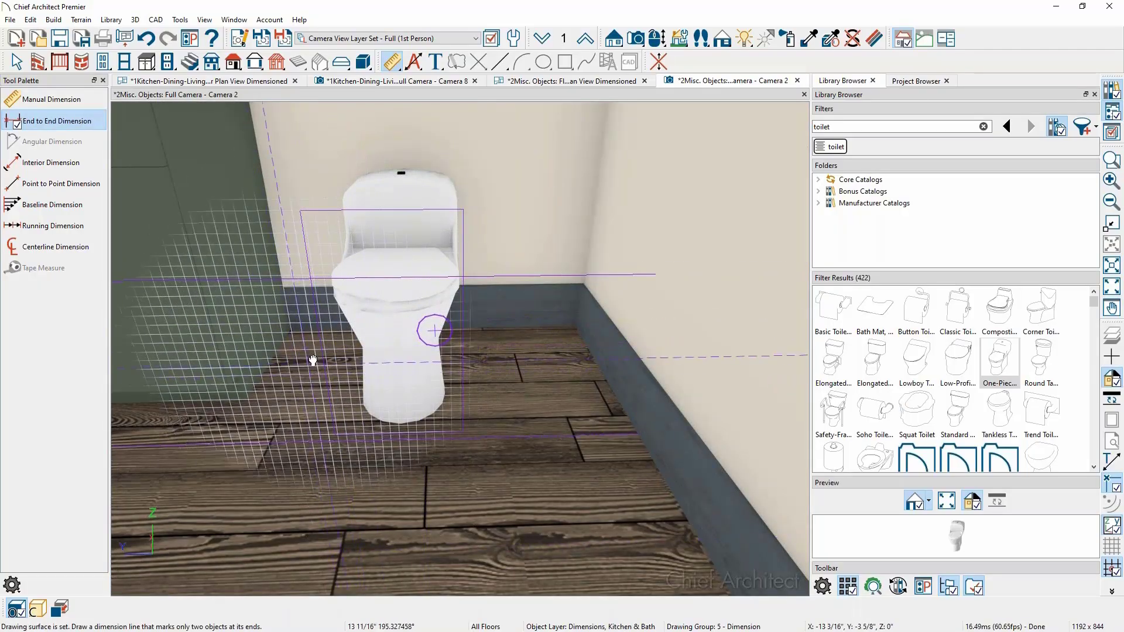
# Turn off Centers under Fixtures/Appliances in the Manual Dimension defaults, keeping Sides/Corners on
pyautogui.click(63, 101)
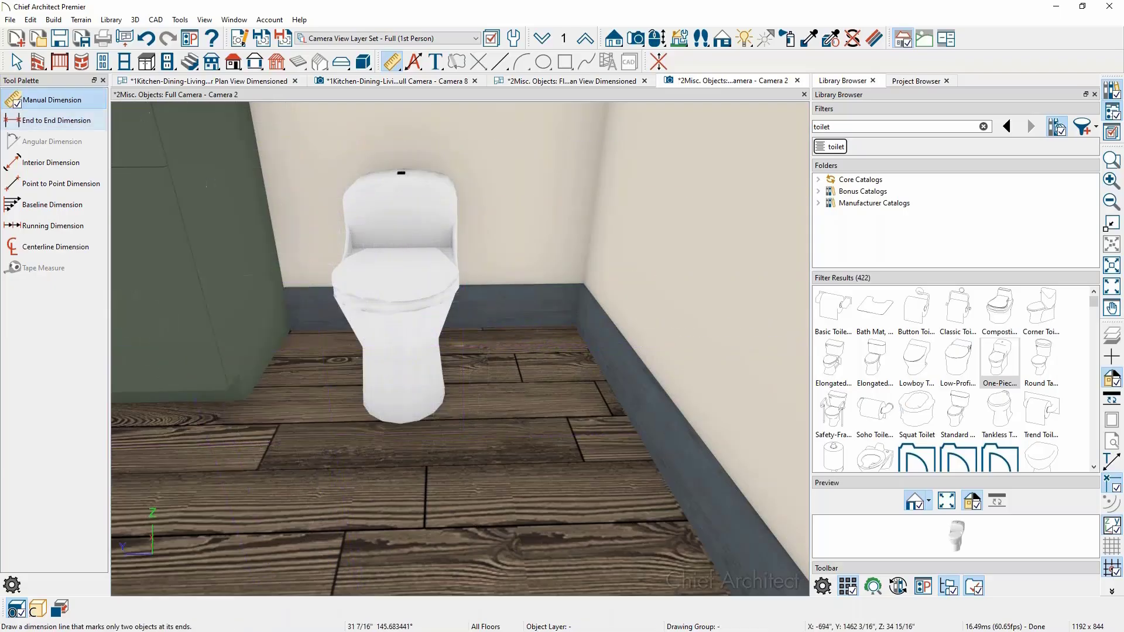
pyautogui.doubleClick(393, 61)
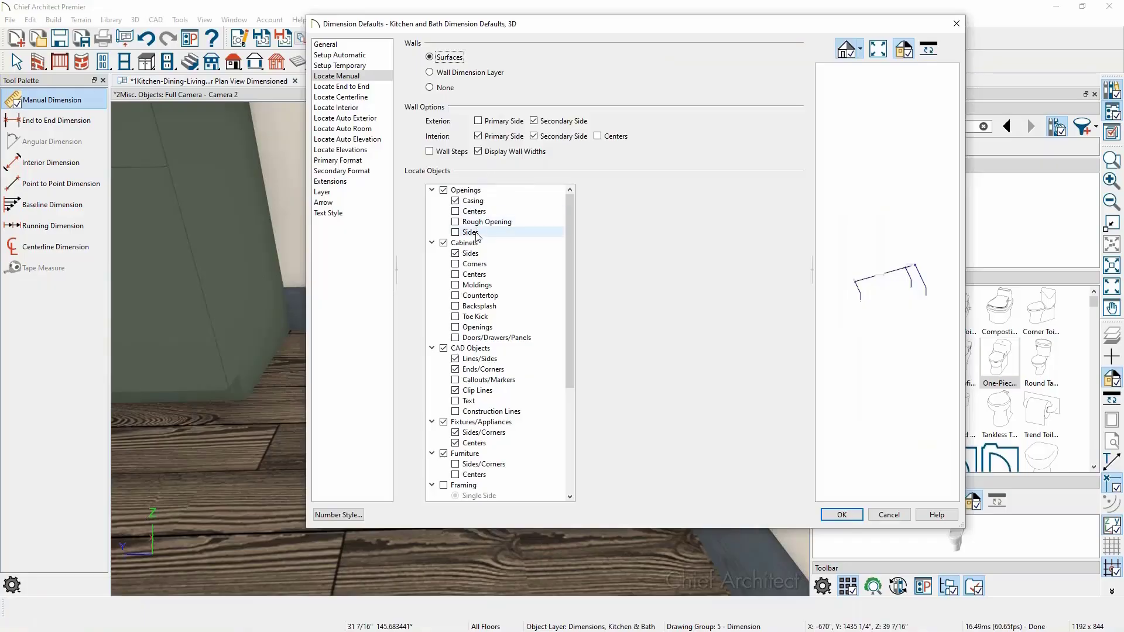
pyautogui.click(475, 444)
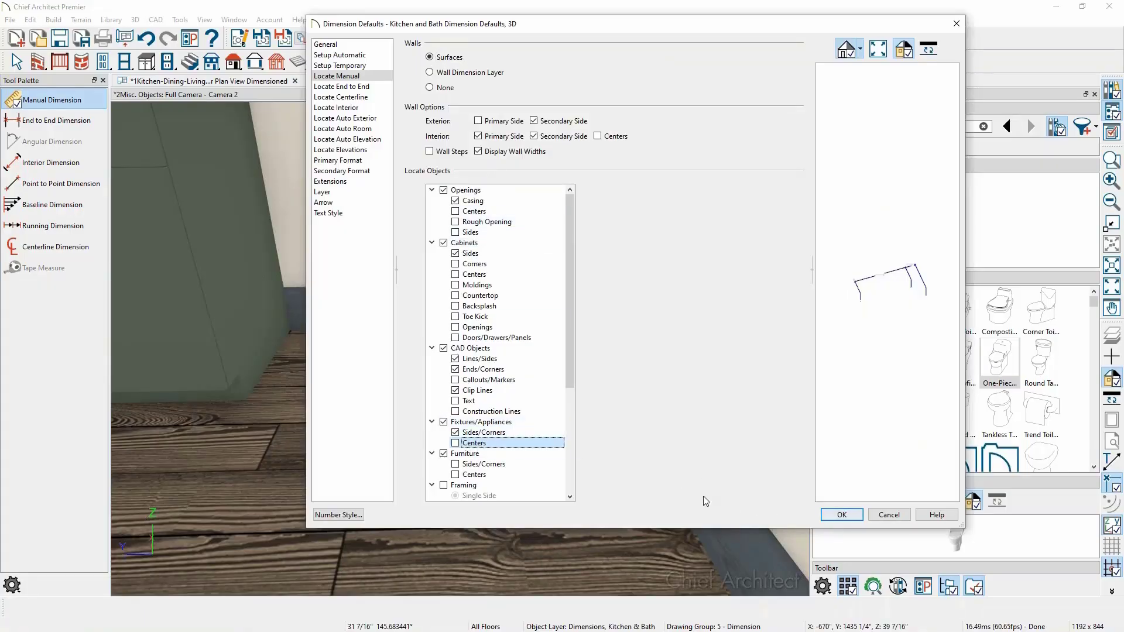
pyautogui.click(841, 514)
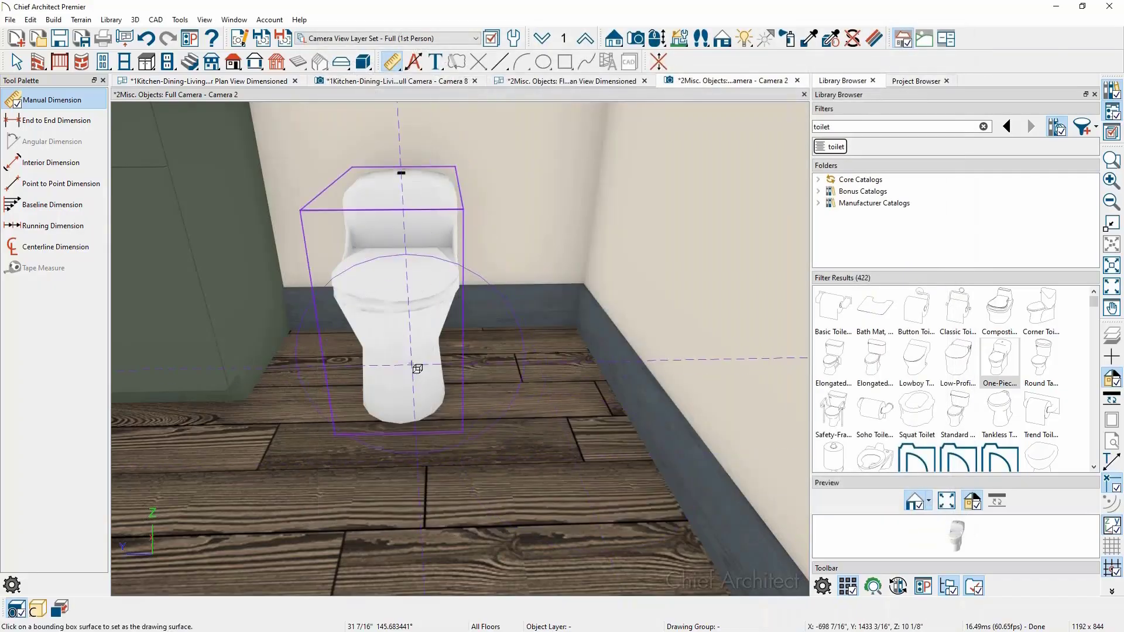
# Draw a manual dimension across the toilet's width on its front bounding-box face
pyautogui.click(417, 369)
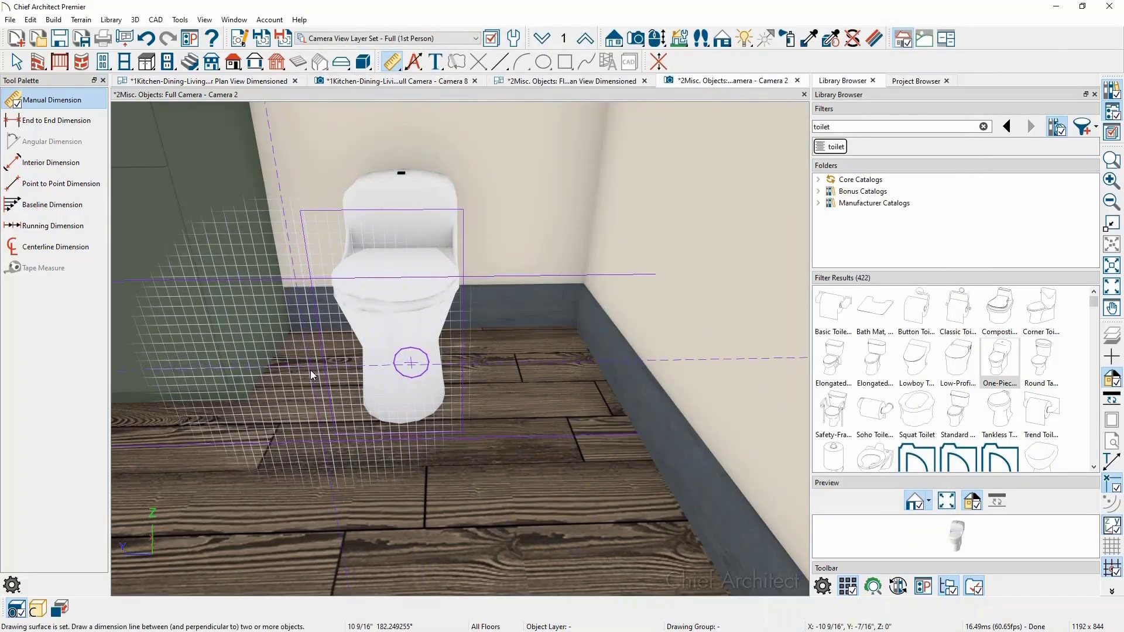
pyautogui.moveTo(310, 370); pyautogui.dragTo(497, 369)
pyautogui.press('space')
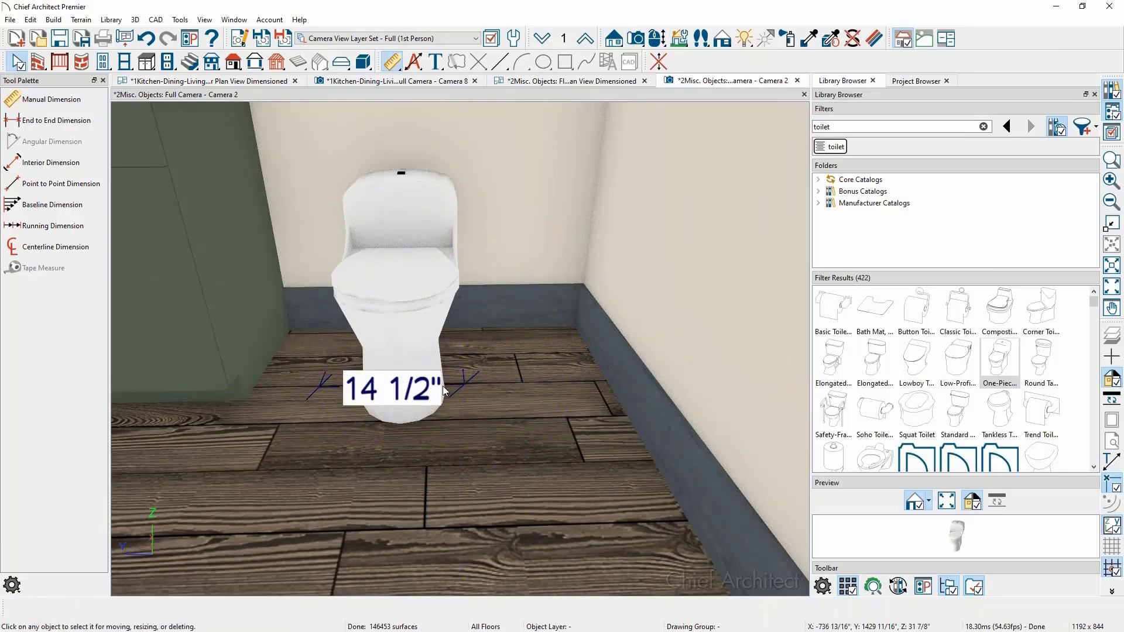
pyautogui.scroll(3, 443, 385)
pyautogui.scroll(-2, 431, 394)
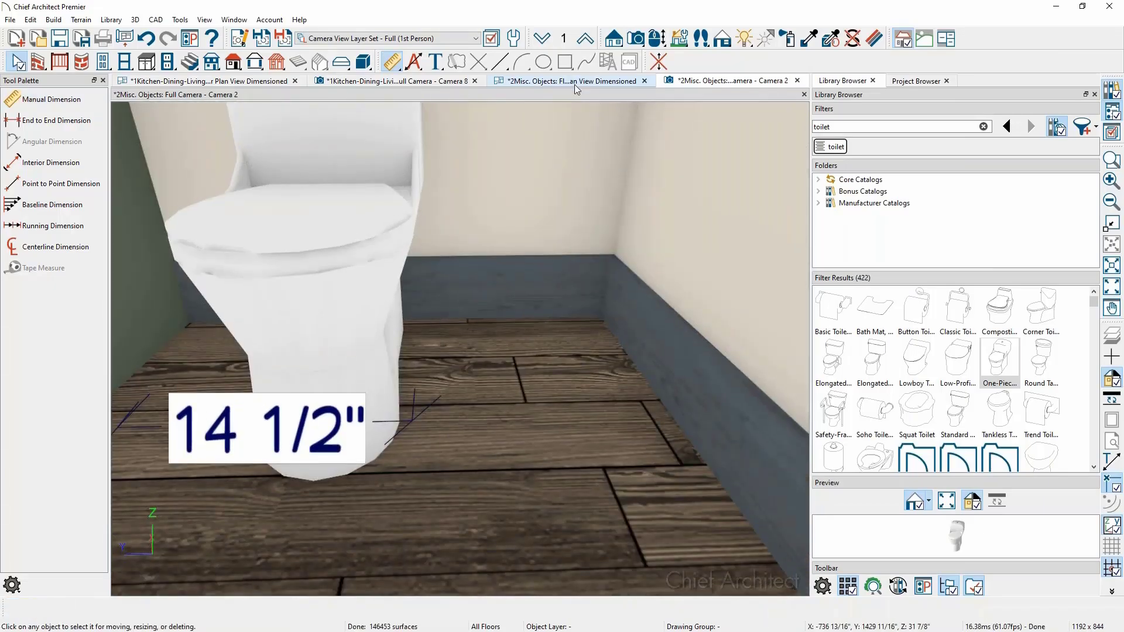
# Examine the toilet's position beside the south wall in the floor plan and return to the camera view
pyautogui.click(572, 82)
pyautogui.click(531, 313)
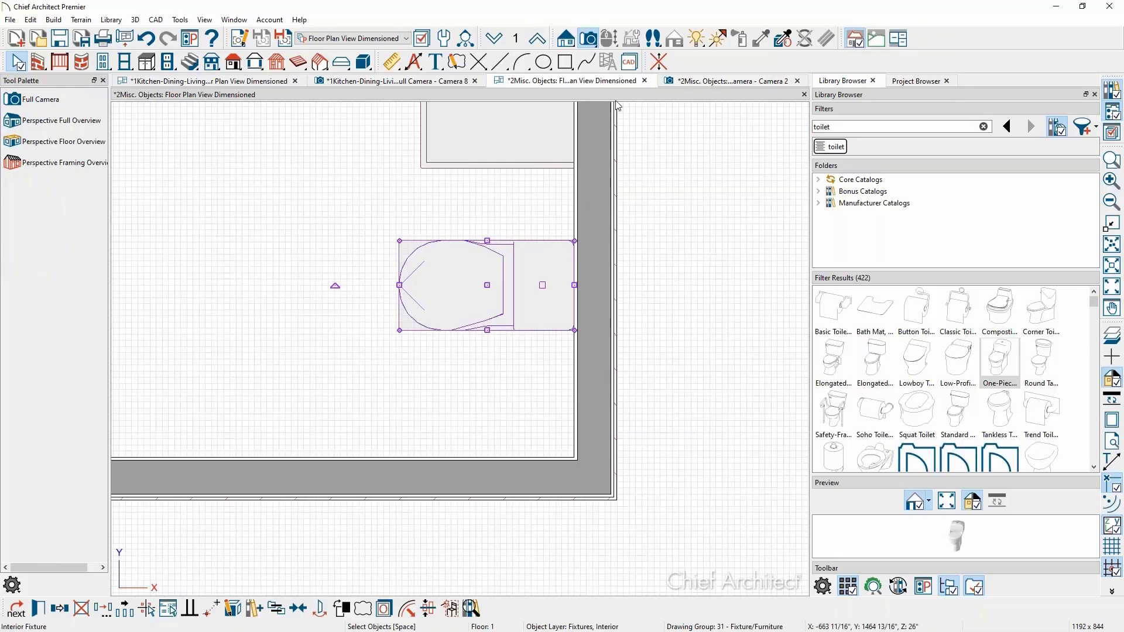
pyautogui.click(712, 87)
pyautogui.moveTo(586, 214); pyautogui.dragTo(485, 196, button='middle')
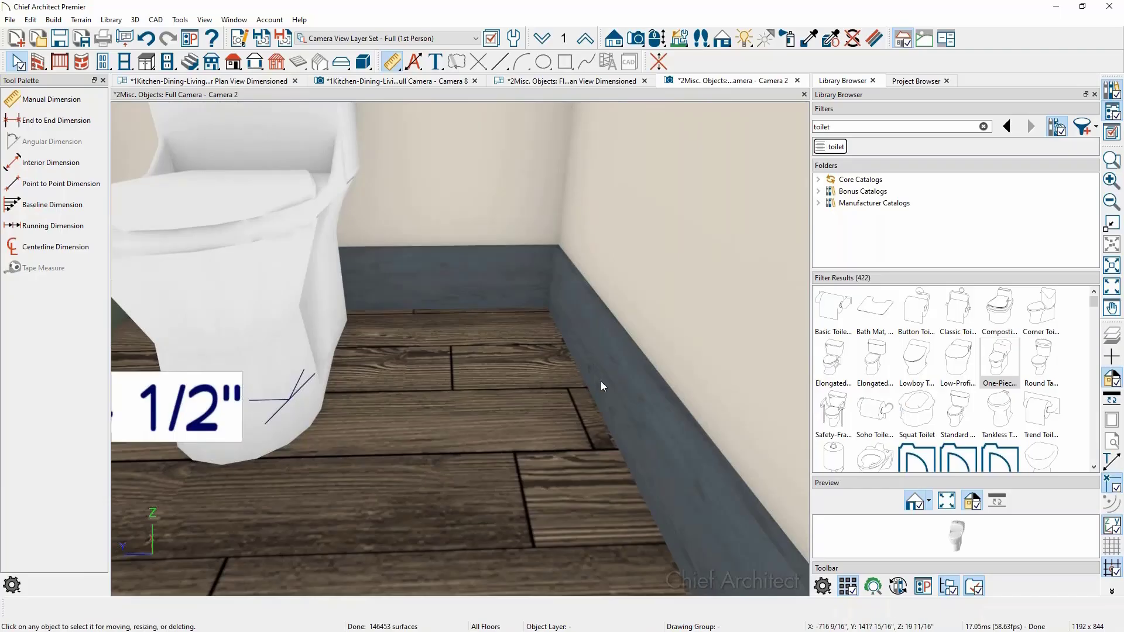
# Extend the toilet's width dimension line to the south wall surface
pyautogui.click(263, 399)
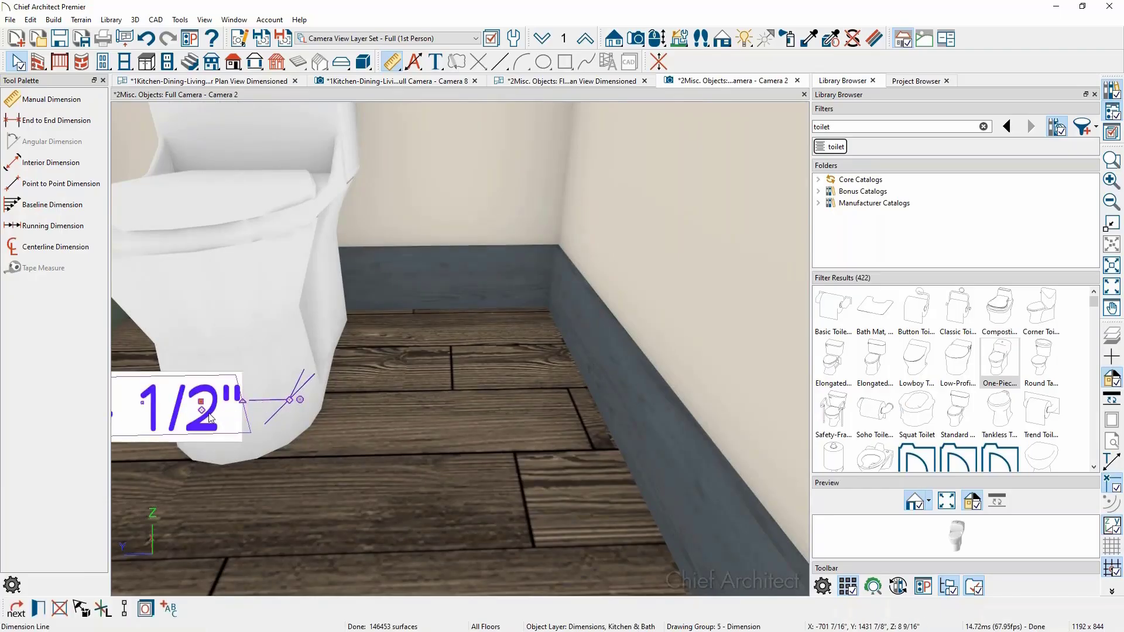
pyautogui.moveTo(201, 411); pyautogui.dragTo(632, 376)
pyautogui.moveTo(632, 422); pyautogui.dragTo(507, 398, button='middle')
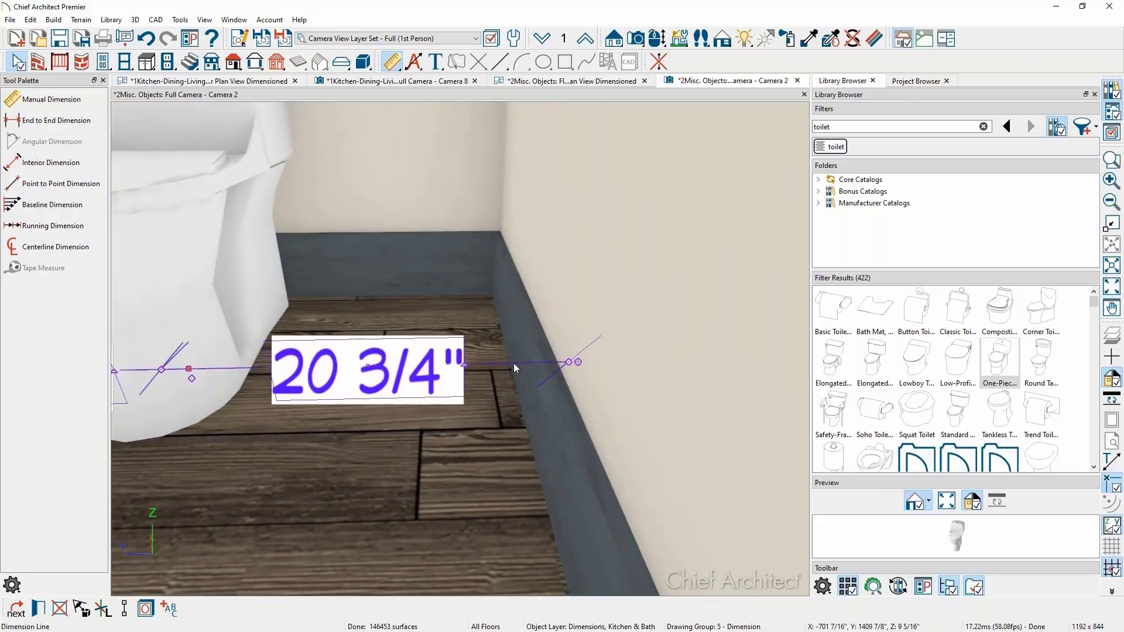
# Try to relocate the dimension's wall-side extension line from the wall surface to the baseboard
pyautogui.click(514, 363)
pyautogui.click(514, 363)
pyautogui.scroll(3, 546, 377)
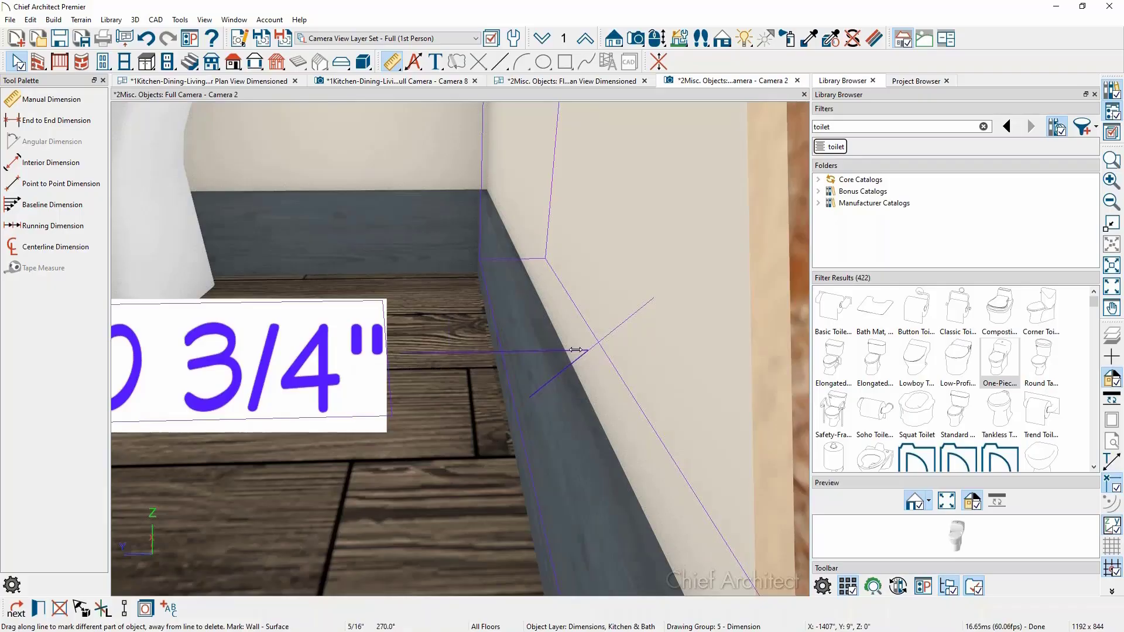
pyautogui.press('Escape')
pyautogui.scroll(-3, 576, 351)
pyautogui.moveTo(562, 374); pyautogui.dragTo(567, 403, button='middle')
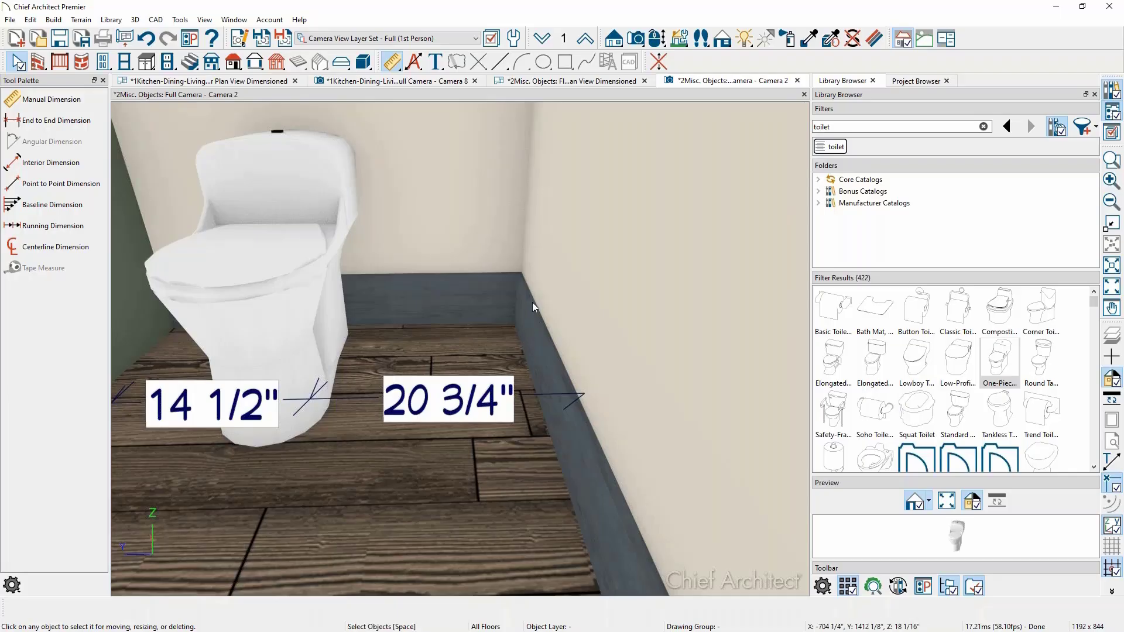
# Convert the room's Default Base Molding into a room molding polyline at a height of 0" and select its south-wall edge
pyautogui.click(508, 353)
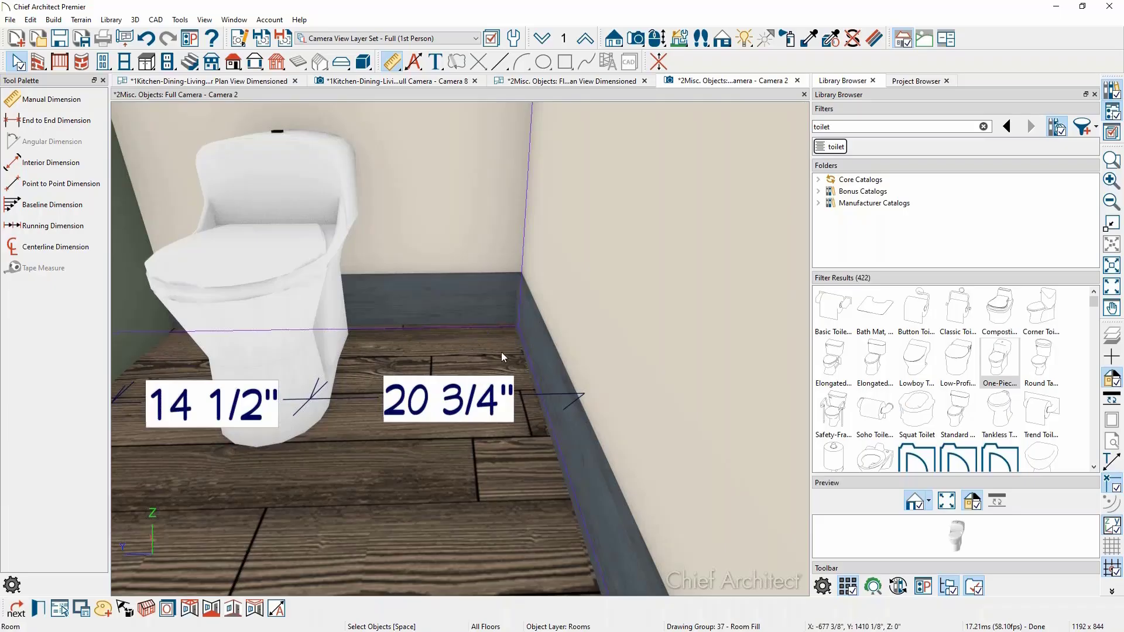
pyautogui.click(232, 612)
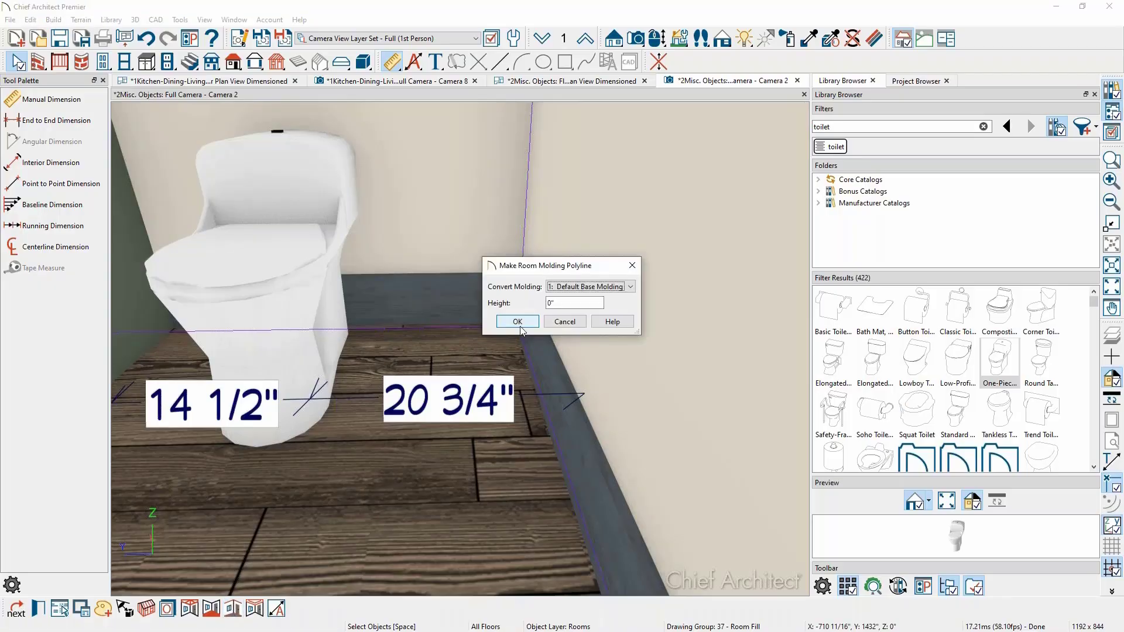
pyautogui.click(592, 287)
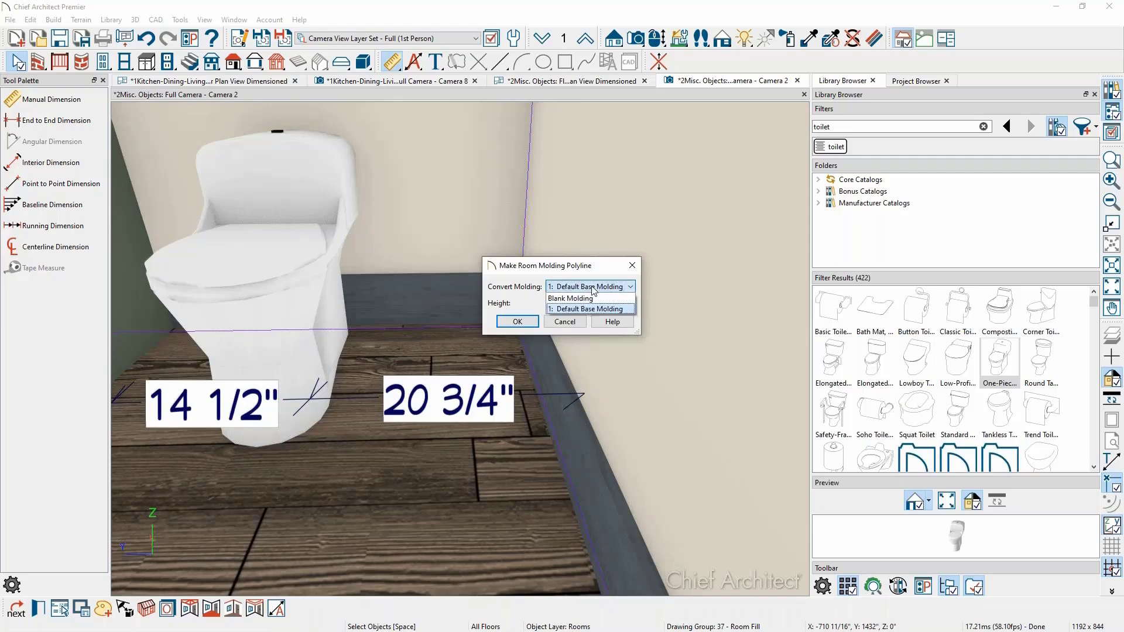
pyautogui.click(593, 288)
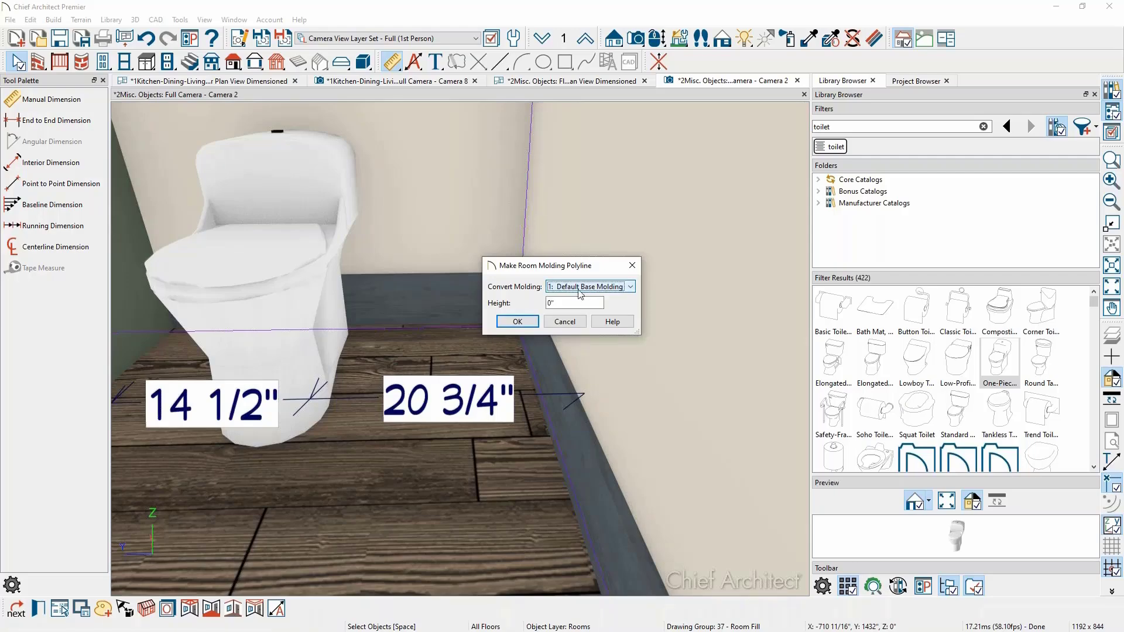
pyautogui.click(517, 322)
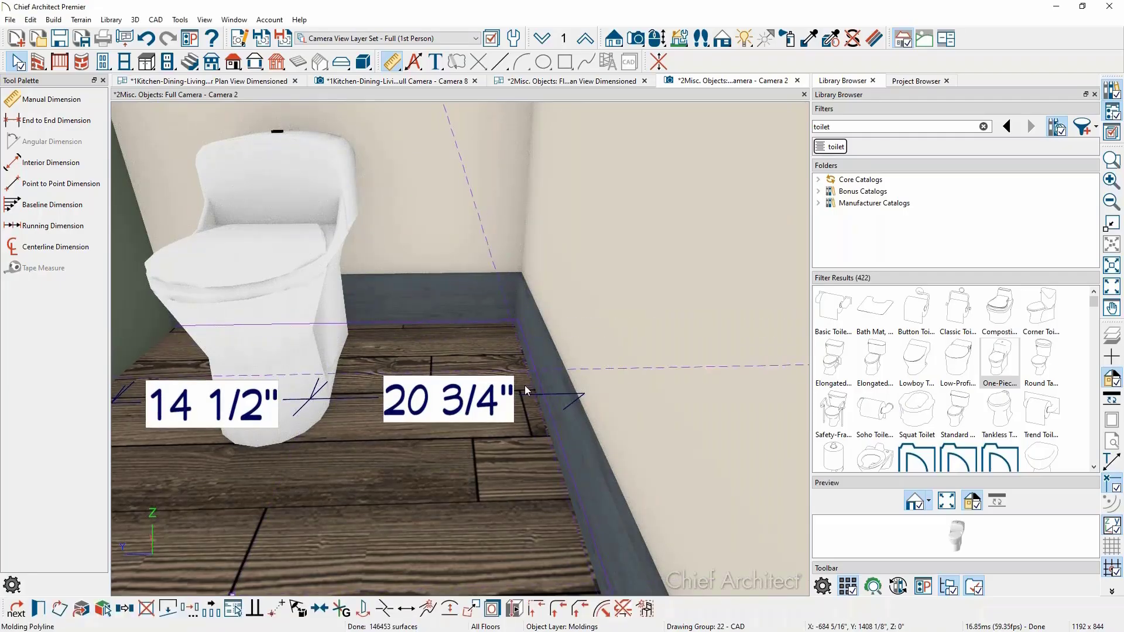
pyautogui.click(568, 434)
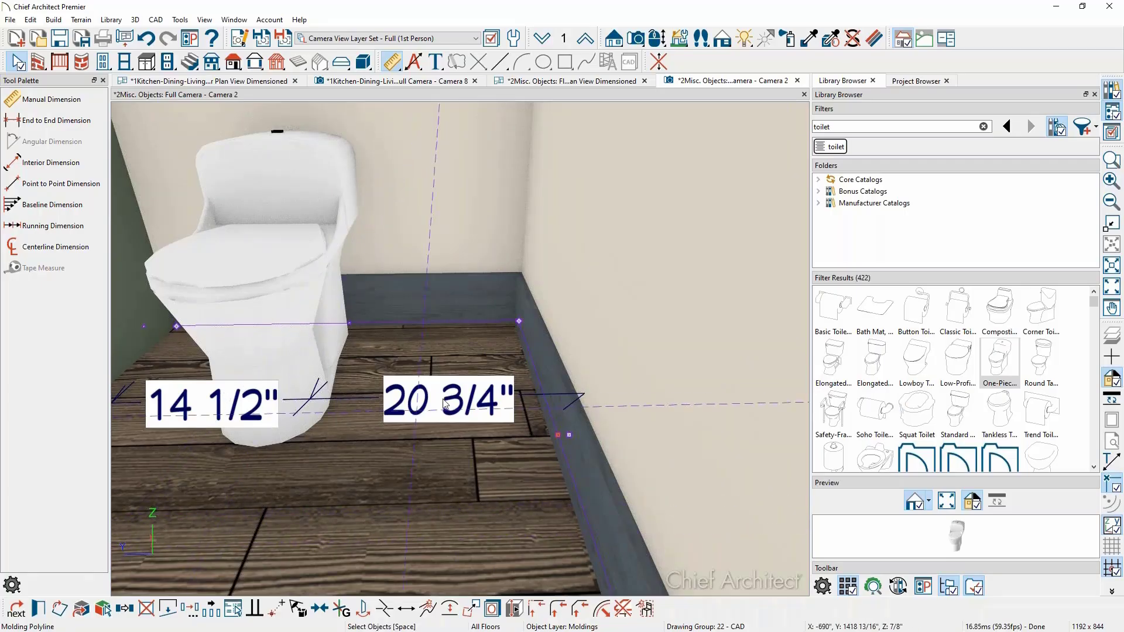
# Try to move the wall-side extension line of the toilet clearance dimension from the wall surface onto the base molding
pyautogui.scroll(2, 541, 400)
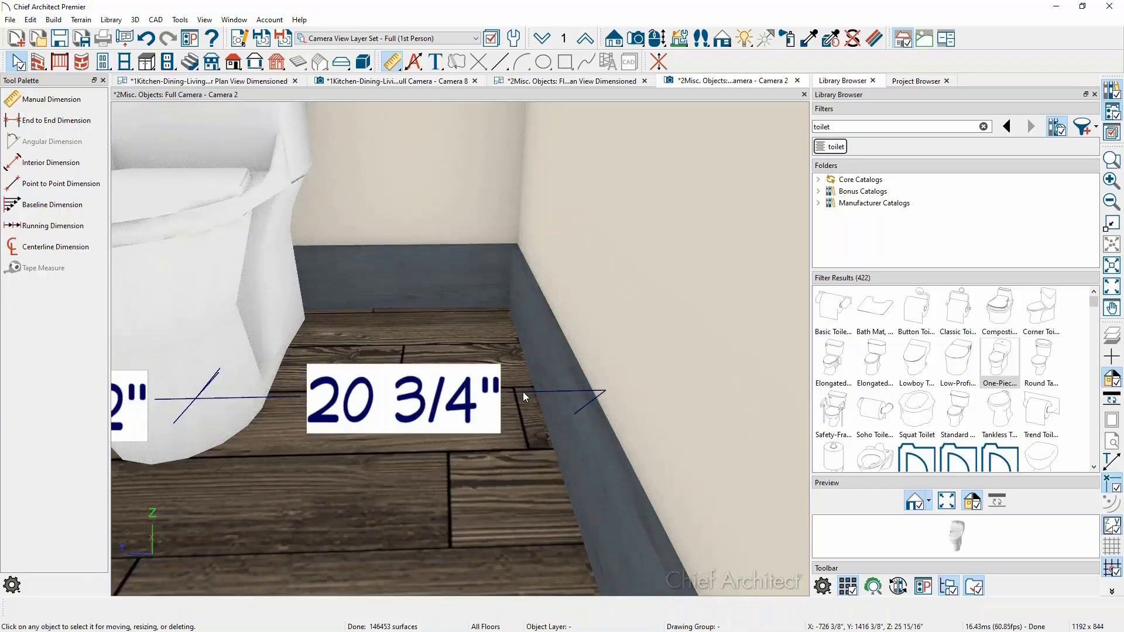
pyautogui.click(525, 391)
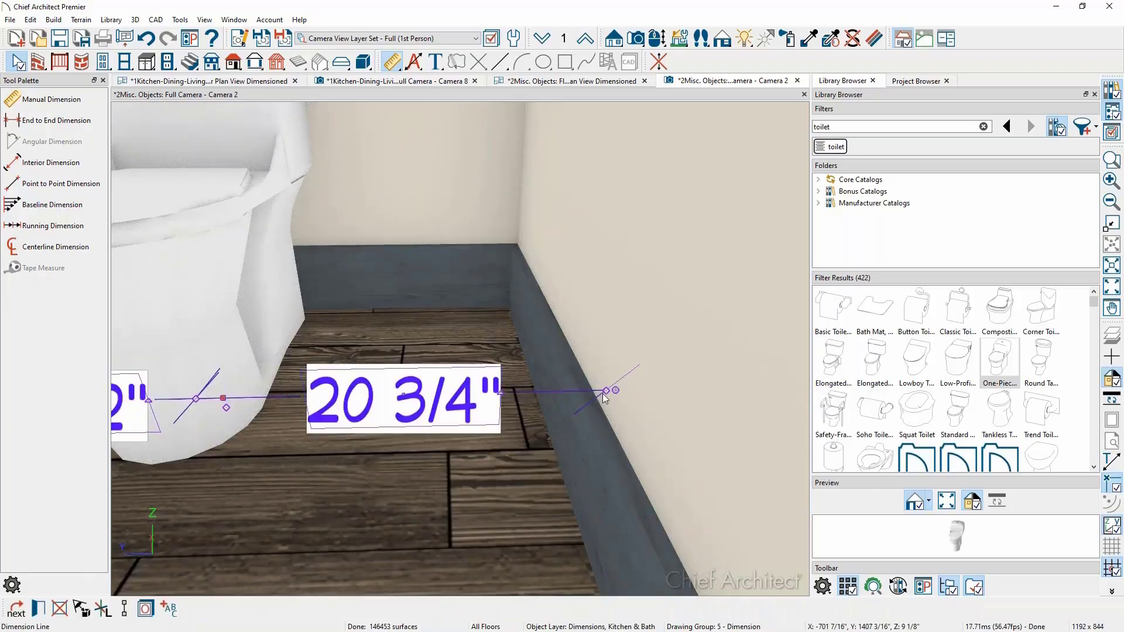
pyautogui.moveTo(605, 391); pyautogui.dragTo(582, 390)
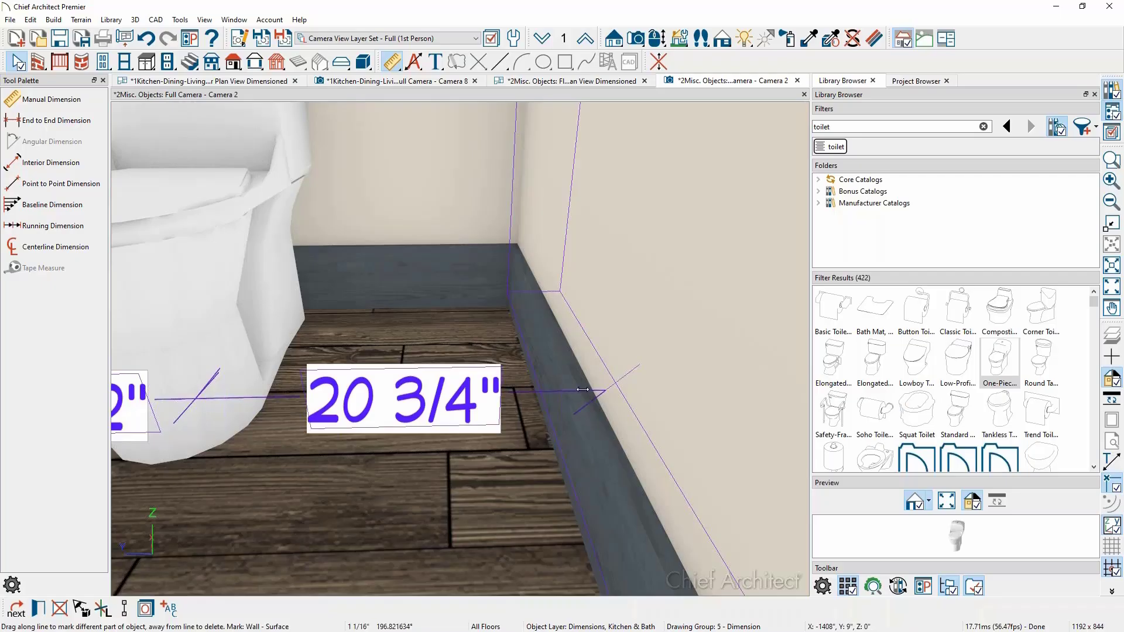
pyautogui.moveTo(585, 395); pyautogui.dragTo(490, 424, button='middle')
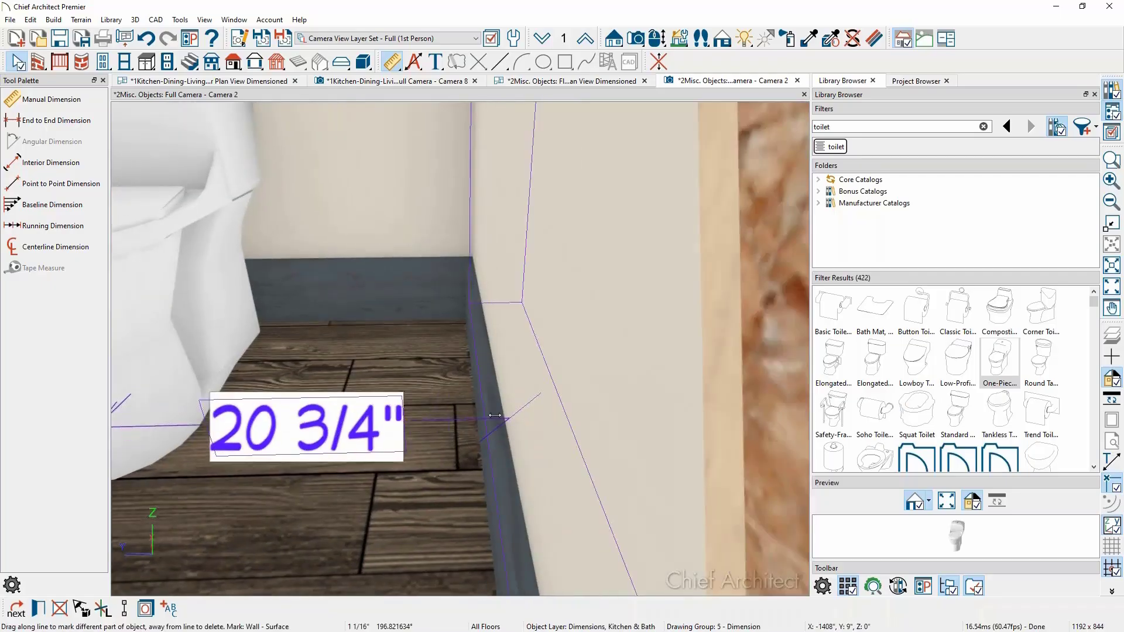
pyautogui.moveTo(494, 415); pyautogui.dragTo(486, 407)
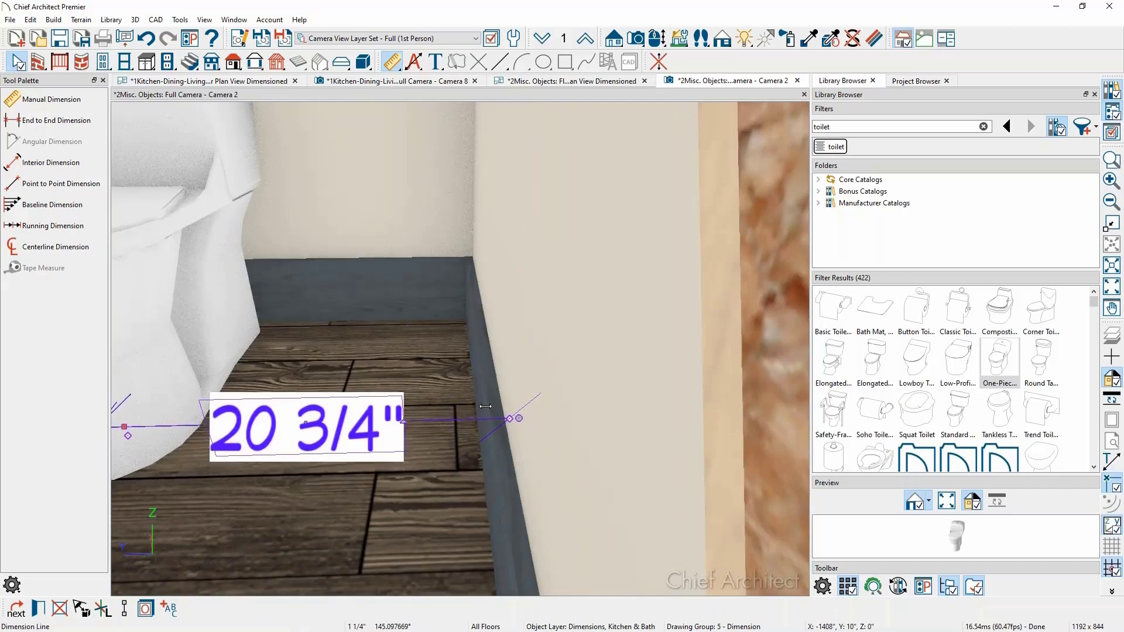
# Retry attaching the wall-side end of the clearance dimension to the base molding face from other camera angles
pyautogui.click(430, 422)
pyautogui.moveTo(438, 441); pyautogui.dragTo(473, 489, button='middle')
pyautogui.press('o')
pyautogui.moveTo(473, 486); pyautogui.dragTo(484, 396)
pyautogui.moveTo(484, 396); pyautogui.dragTo(486, 466, button='middle')
pyautogui.click(486, 465)
pyautogui.moveTo(541, 464); pyautogui.dragTo(508, 470)
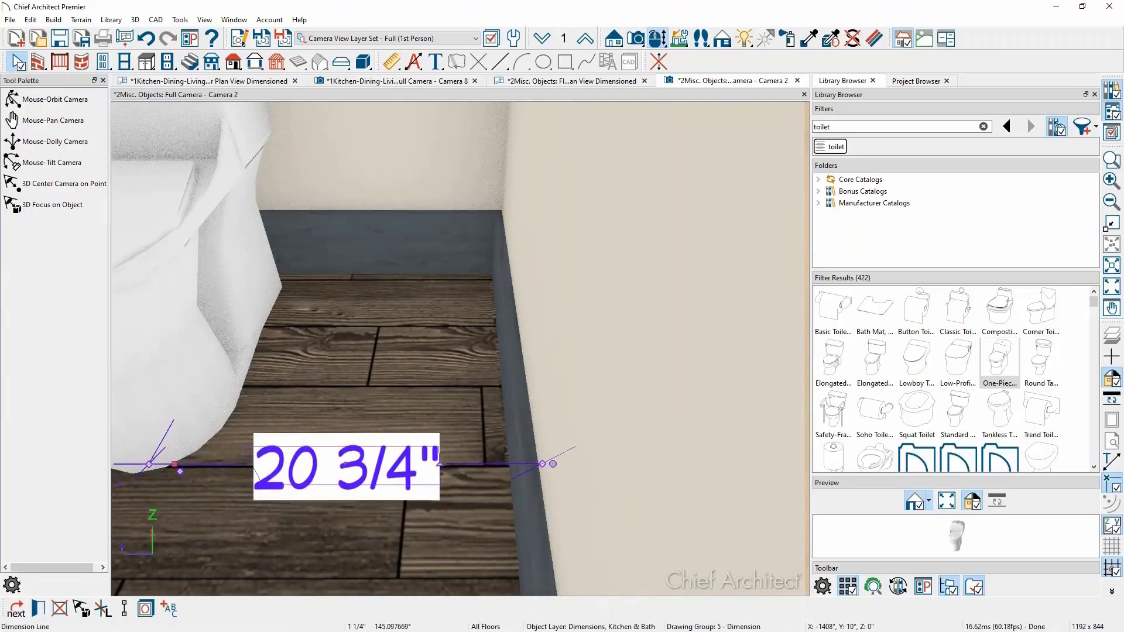
pyautogui.moveTo(508, 470); pyautogui.dragTo(504, 321, button='middle')
pyautogui.click(503, 322)
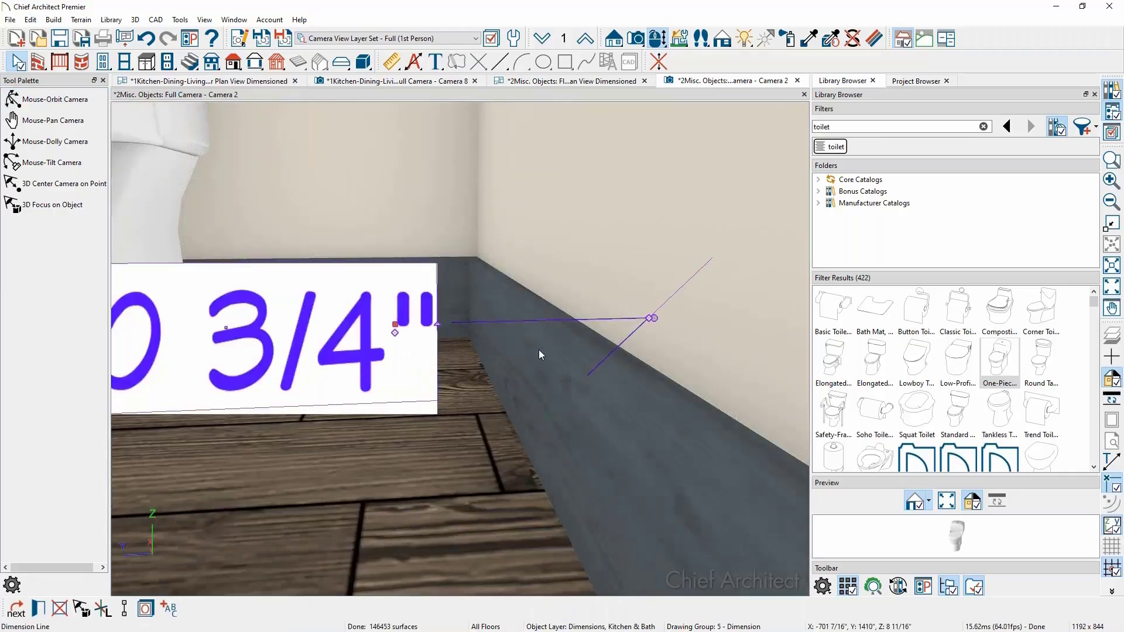
# Reselect the dimension line and shift its wall-side extension line slightly away from the wall toward the toilet
pyautogui.scroll(-2, 540, 352)
pyautogui.moveTo(546, 366); pyautogui.dragTo(561, 433, button='middle')
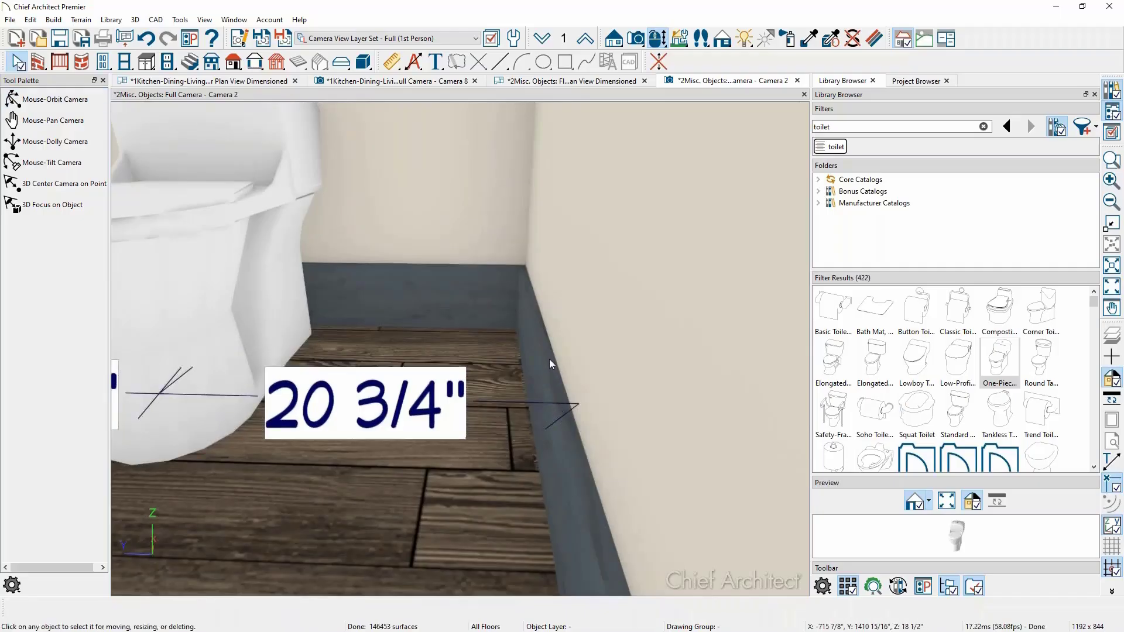
pyautogui.click(526, 402)
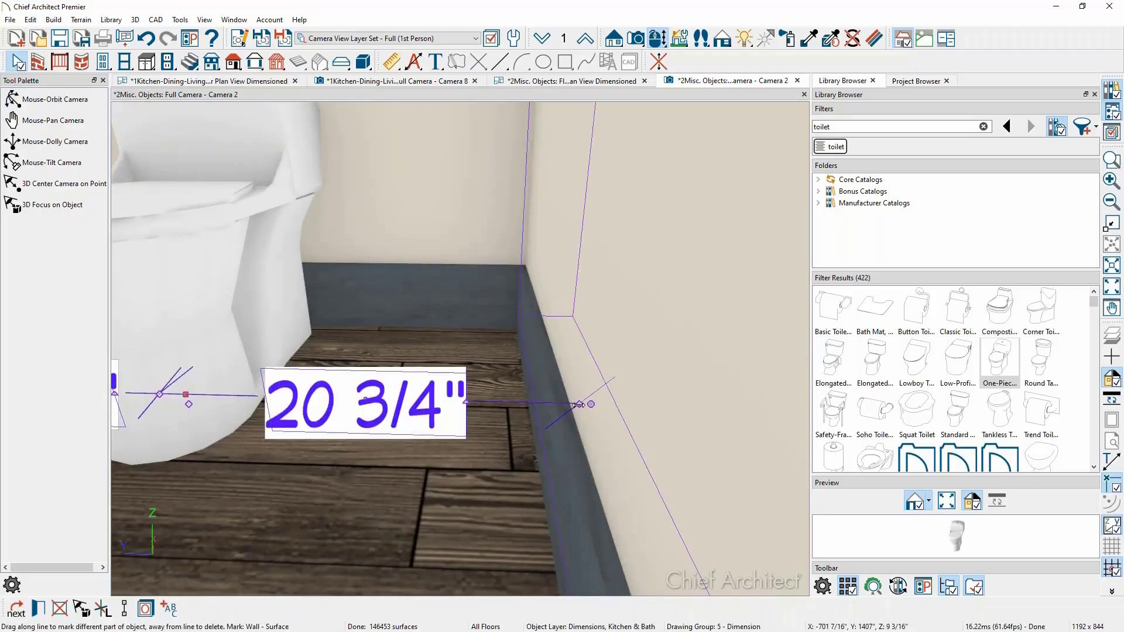
pyautogui.press('Escape')
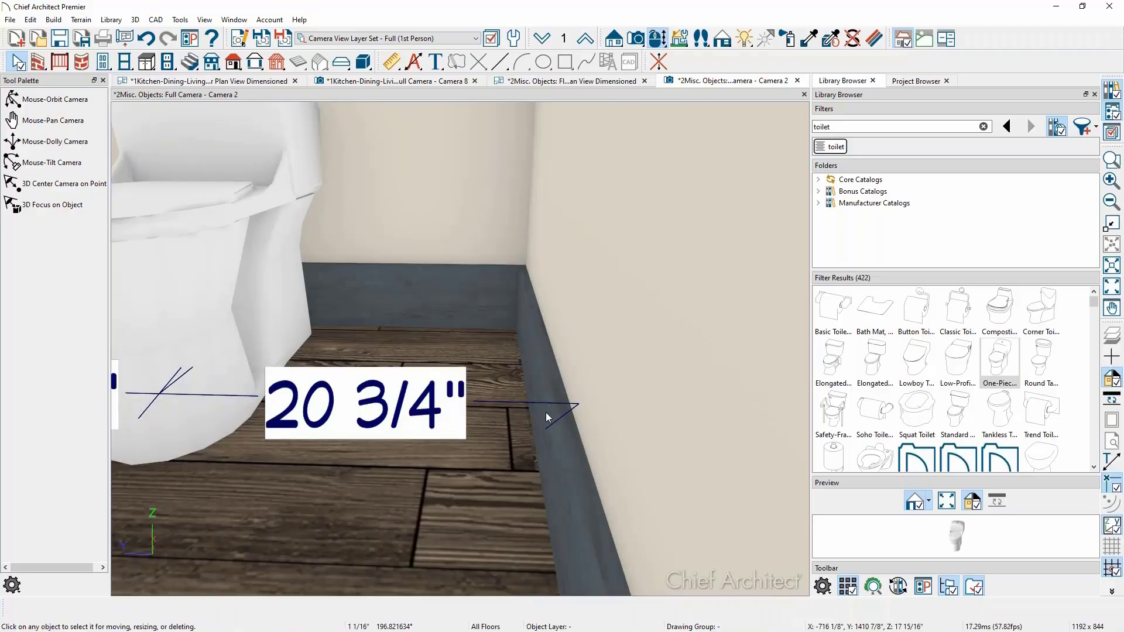
pyautogui.moveTo(545, 412); pyautogui.dragTo(527, 374, button='middle')
pyautogui.scroll(-3, 539, 353)
pyautogui.click(527, 374)
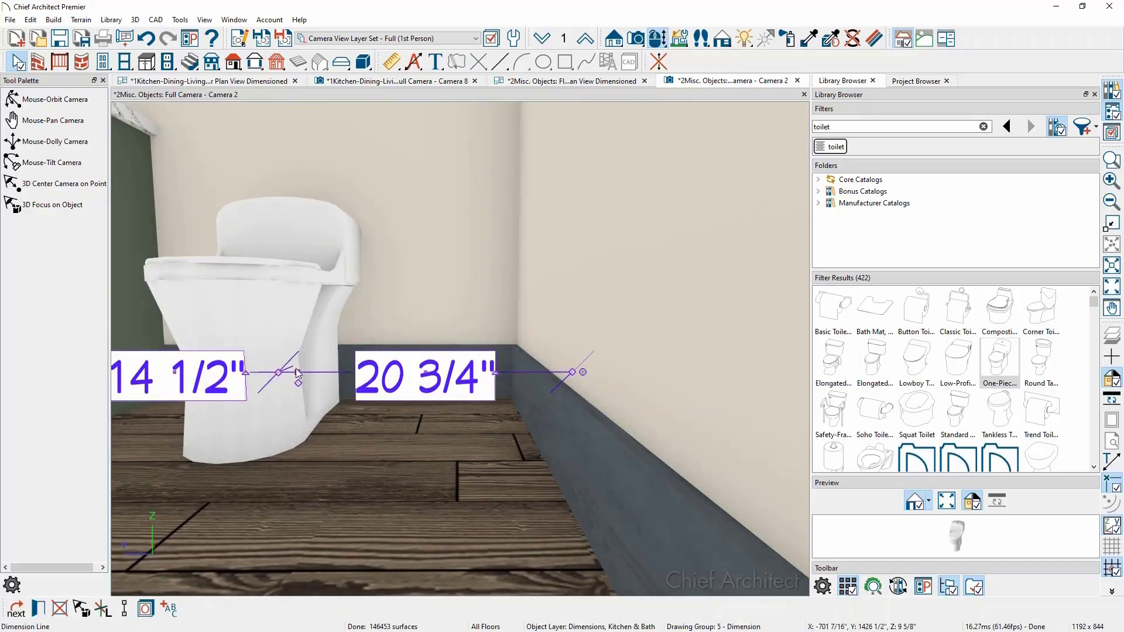
pyautogui.moveTo(297, 372); pyautogui.dragTo(312, 387)
pyautogui.scroll(3, 576, 400)
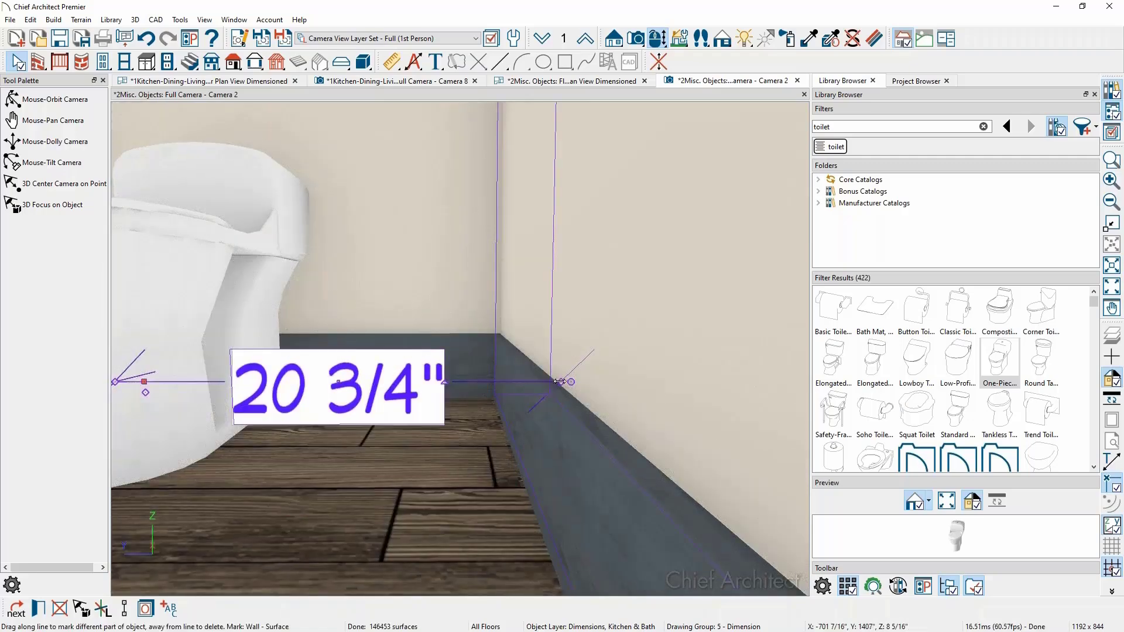
pyautogui.moveTo(560, 382); pyautogui.dragTo(552, 388)
pyautogui.press('Escape')
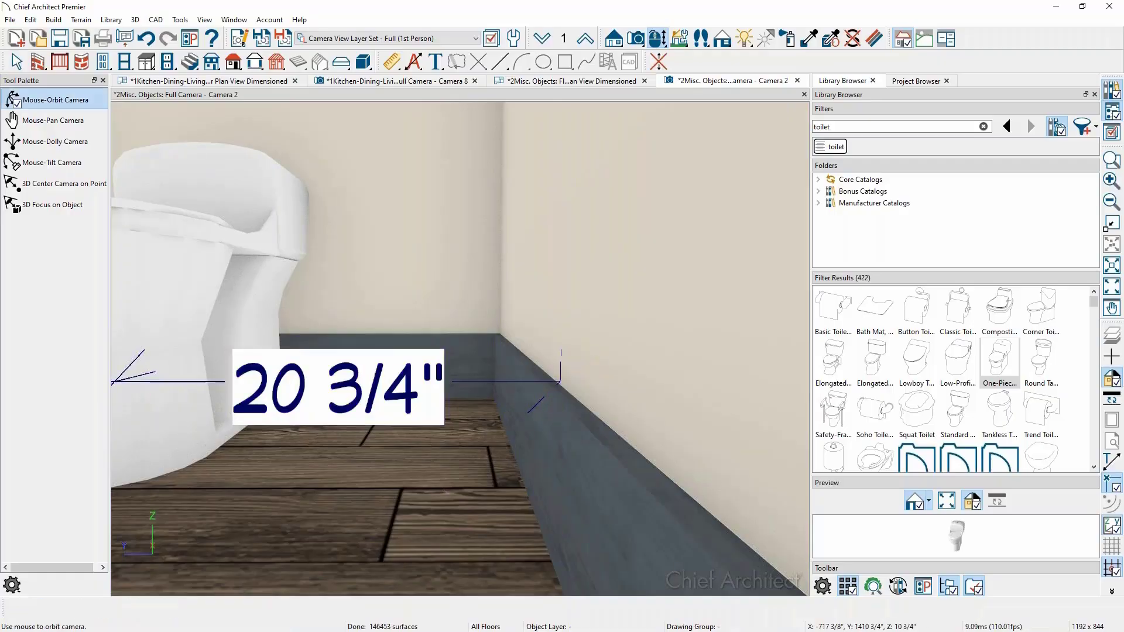
# Try to make the selected dimension line locate the base molding as a new object
pyautogui.scroll(3, 521, 410)
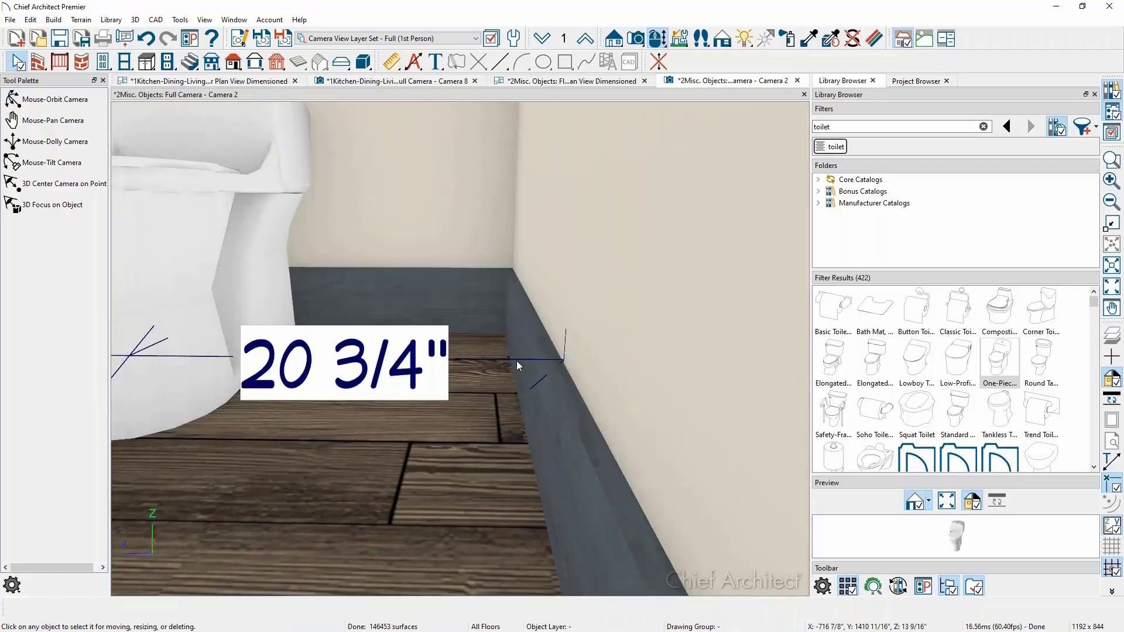
pyautogui.click(516, 361)
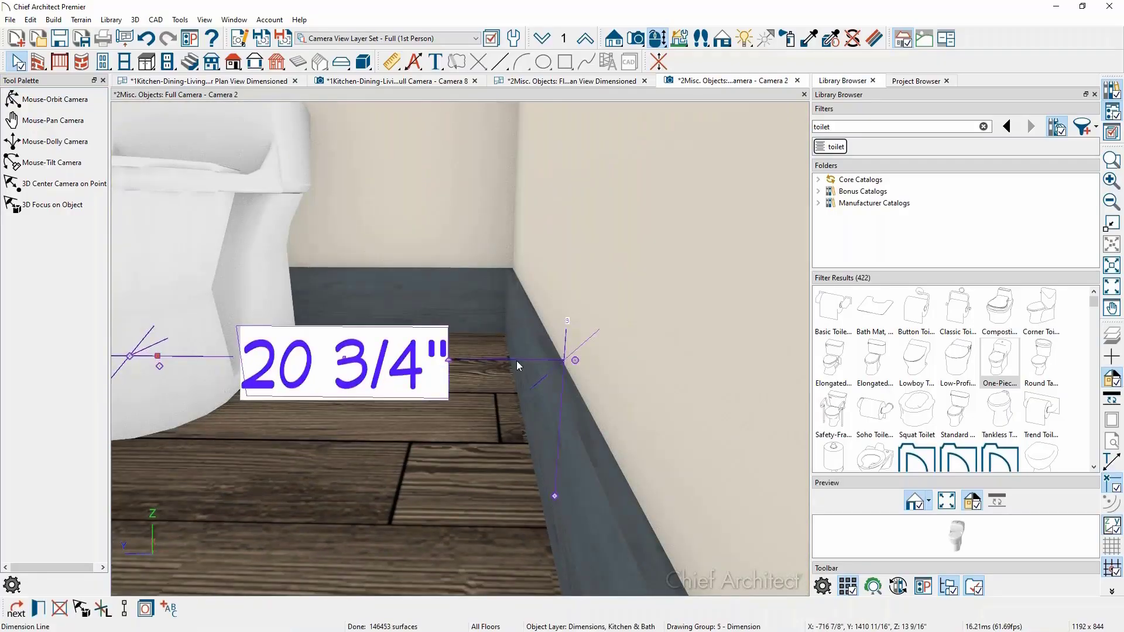
pyautogui.press('Escape')
pyautogui.click(509, 358)
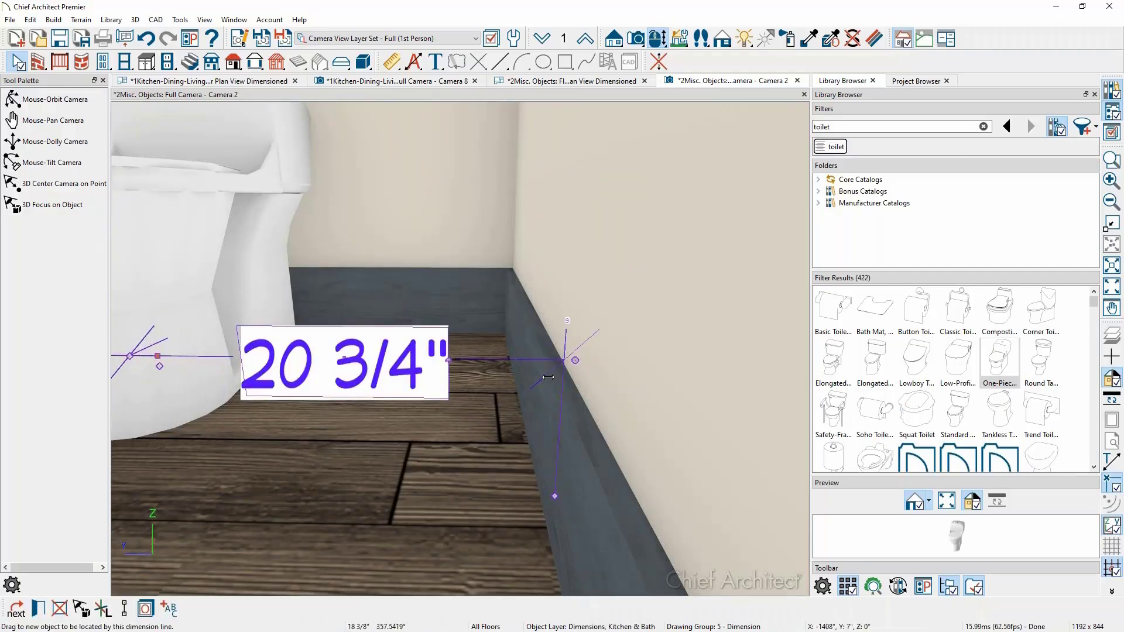
pyautogui.press('Escape')
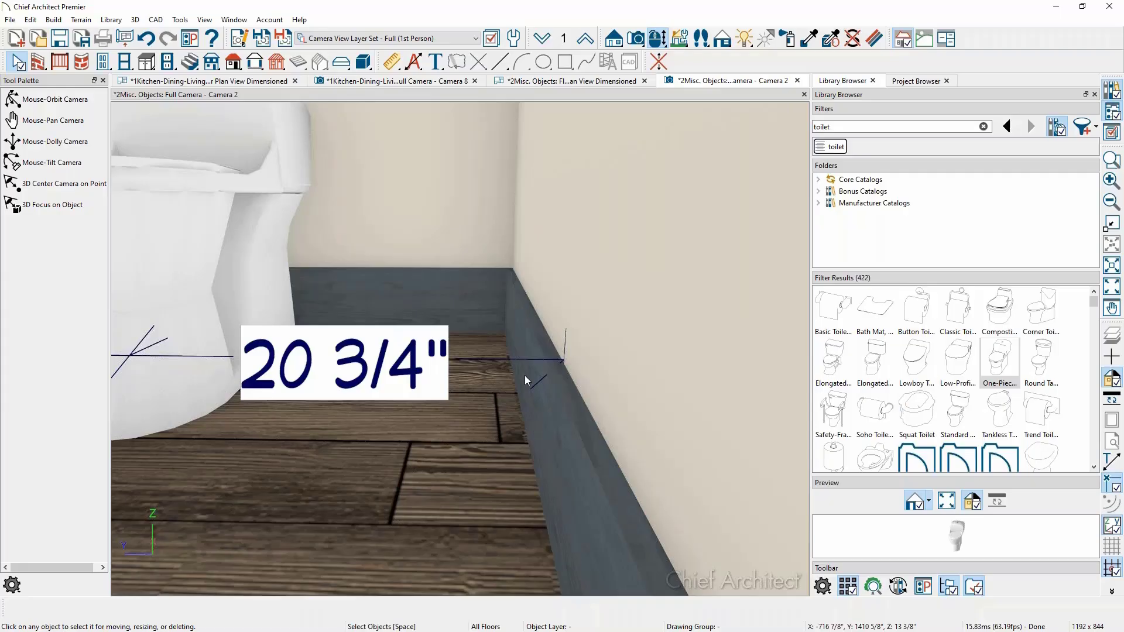
# Try to draw a point-to-point dimension from the toilet's side toward the south wall, using the toilet's front as drawing surface
pyautogui.scroll(-2, 525, 374)
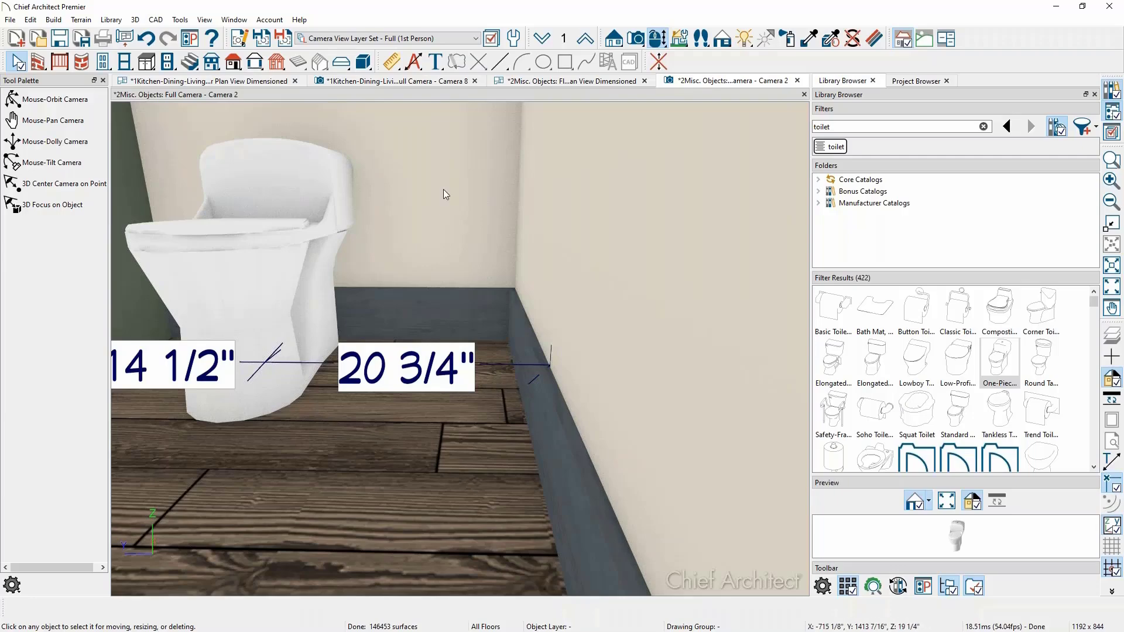
pyautogui.click(392, 61)
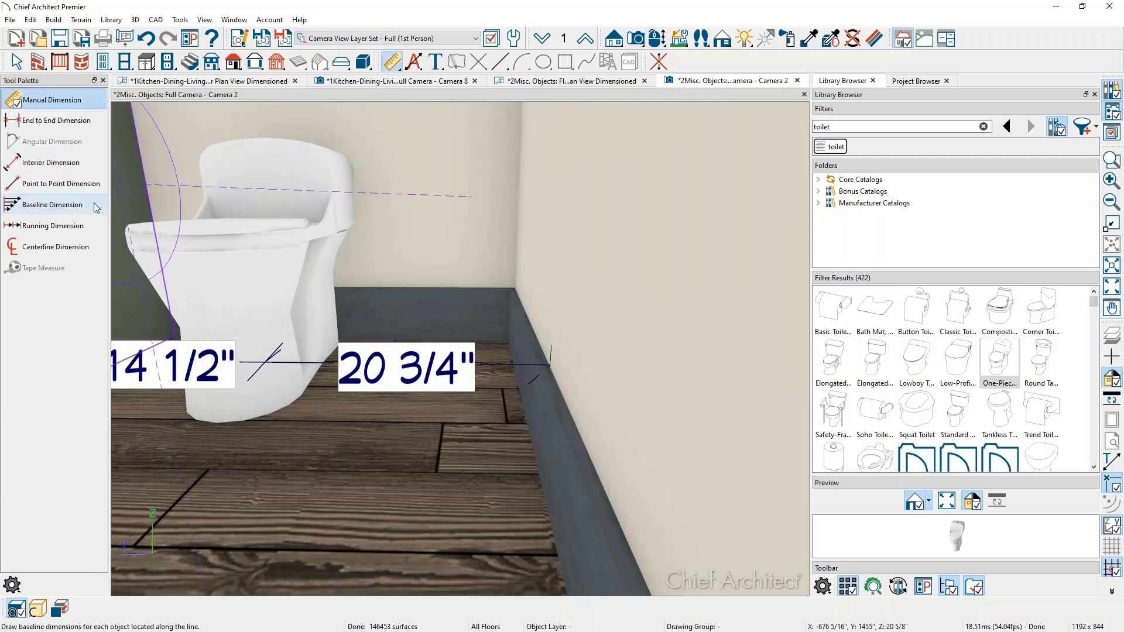
pyautogui.click(59, 184)
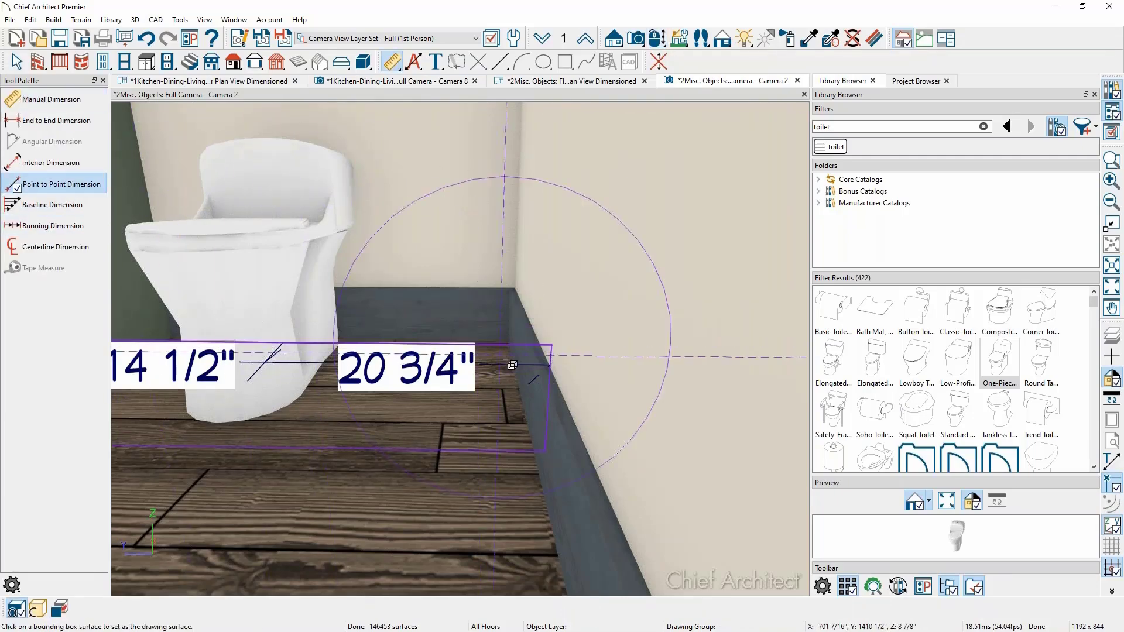
pyautogui.click(248, 312)
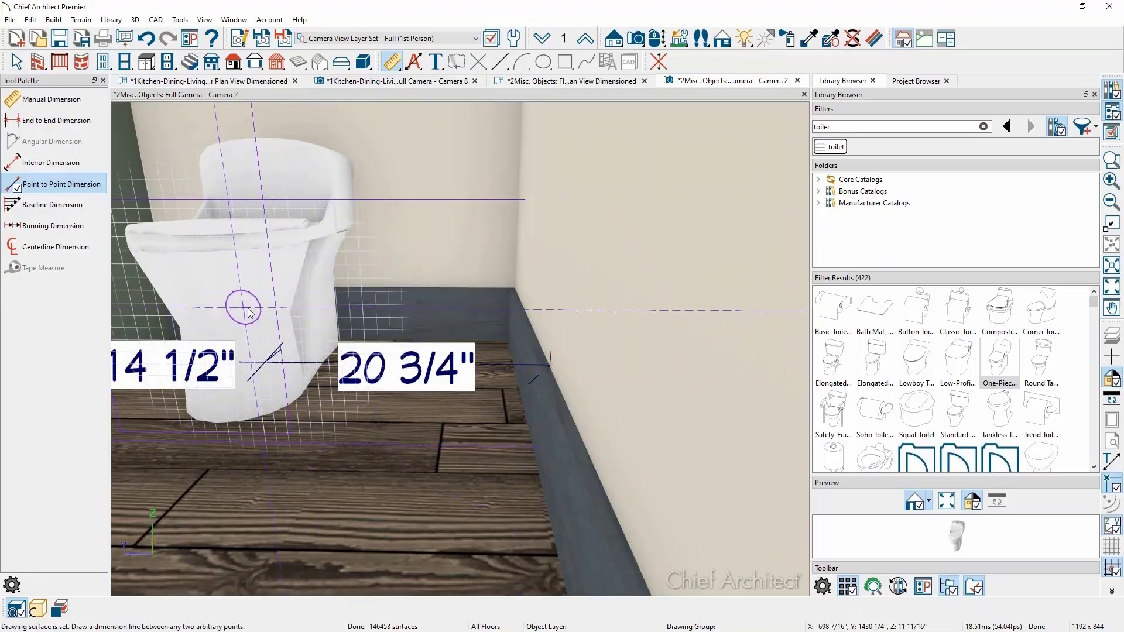
pyautogui.moveTo(248, 311); pyautogui.dragTo(288, 308)
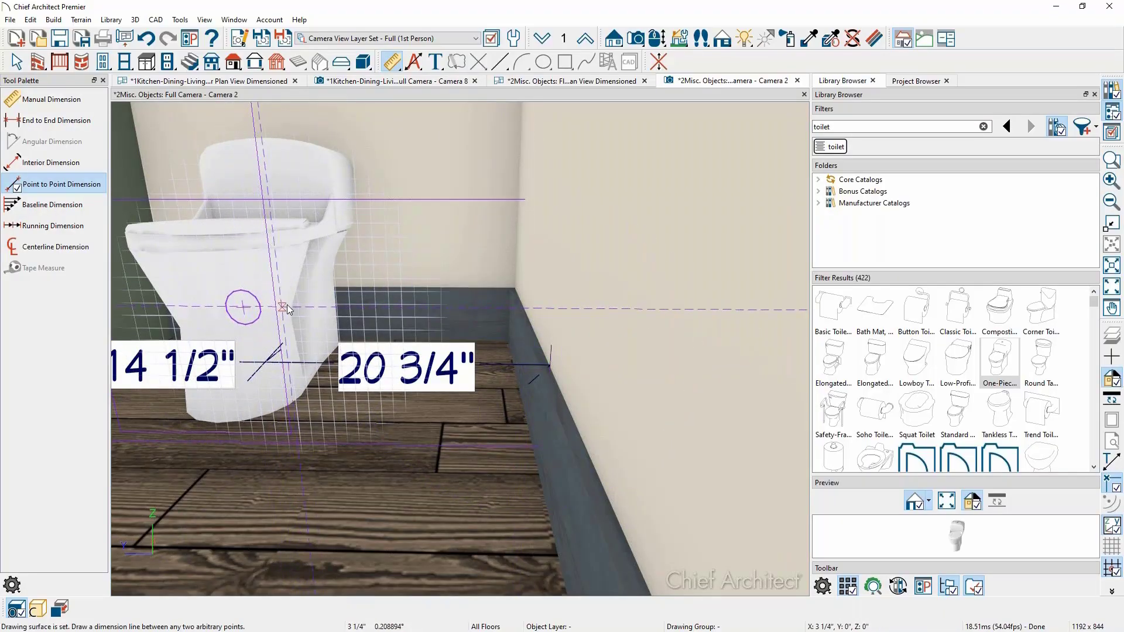
pyautogui.moveTo(310, 309); pyautogui.dragTo(480, 326, button='middle')
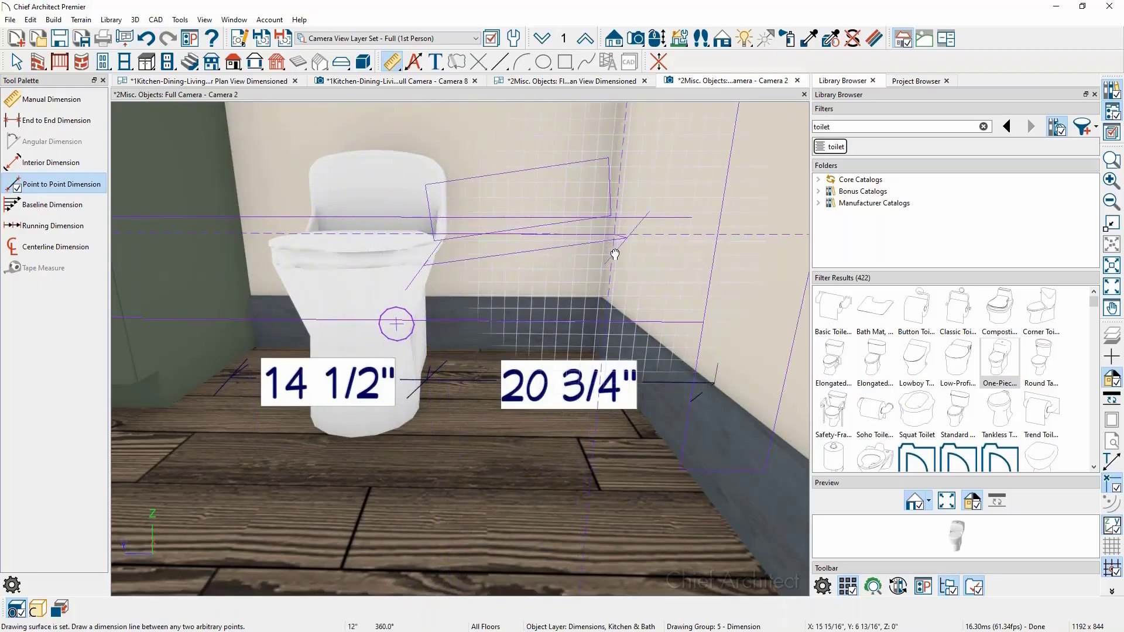
pyautogui.press('Escape')
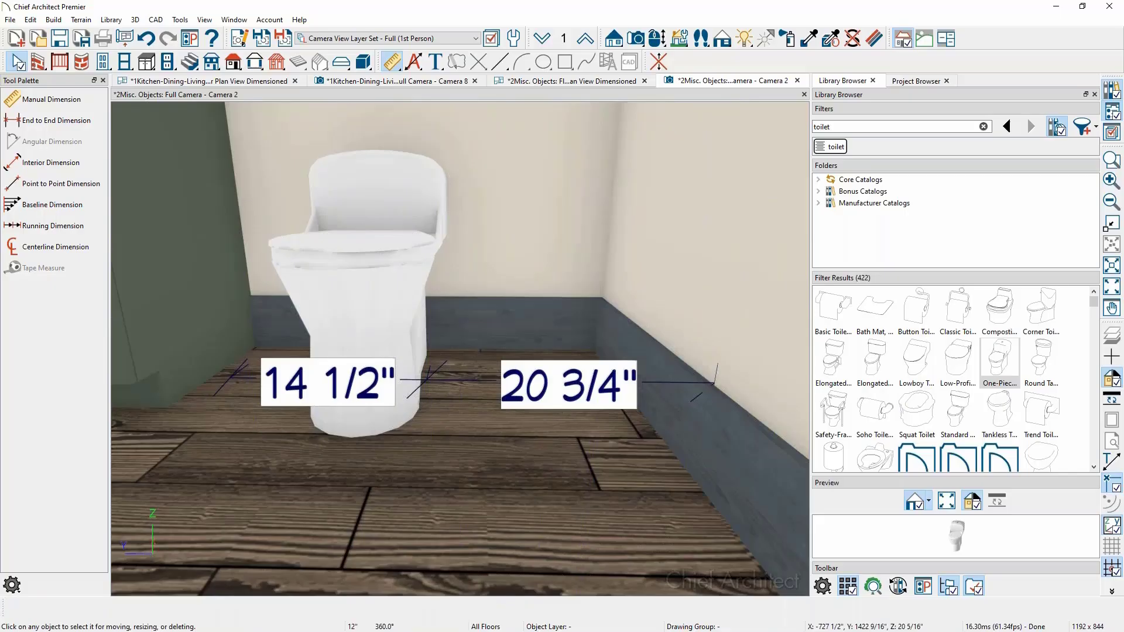
# Delete the dimension line covering the toilet's width and its clearance to the wall
pyautogui.click(550, 389)
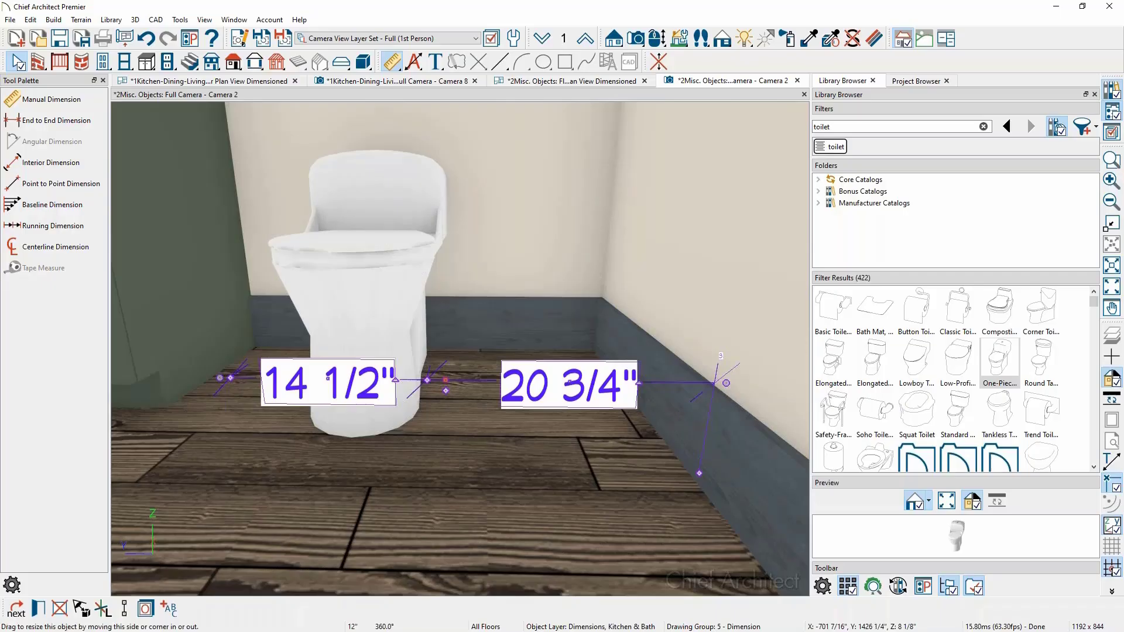
pyautogui.press('Delete')
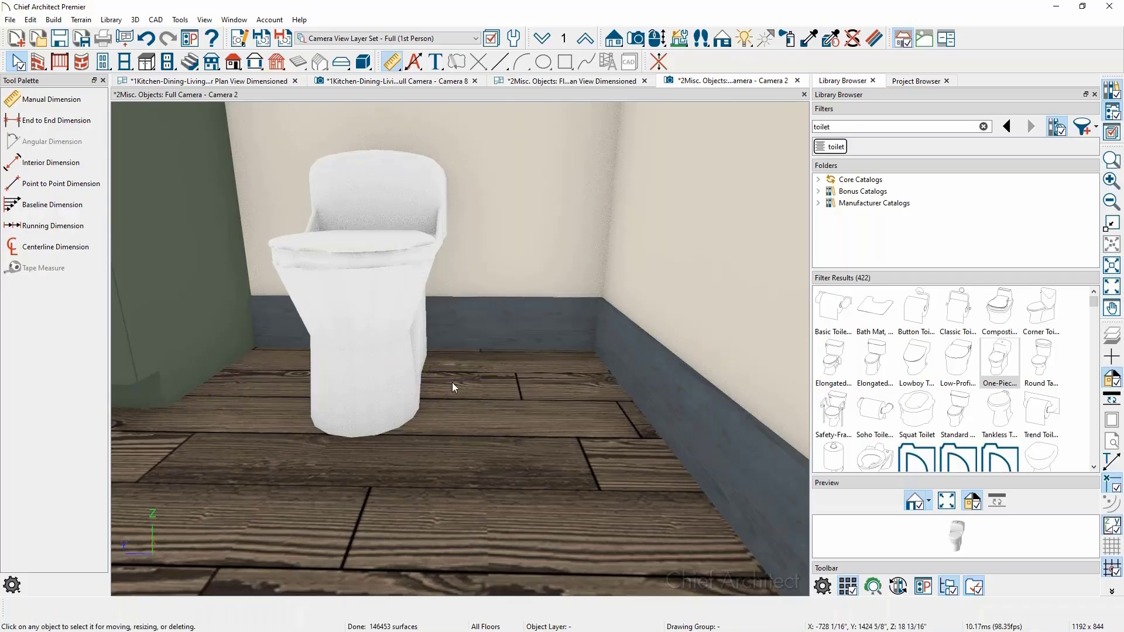
# Try a point-to-point dimension to the base molding with the lower front of the toilet as the drawing surface
pyautogui.click(91, 186)
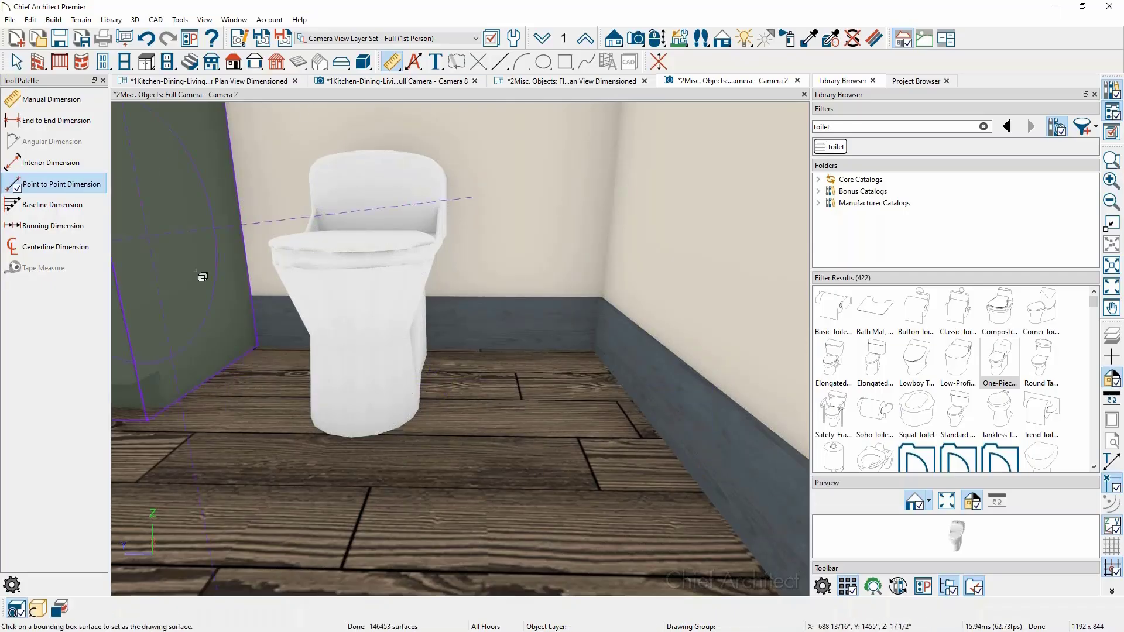
pyautogui.click(347, 371)
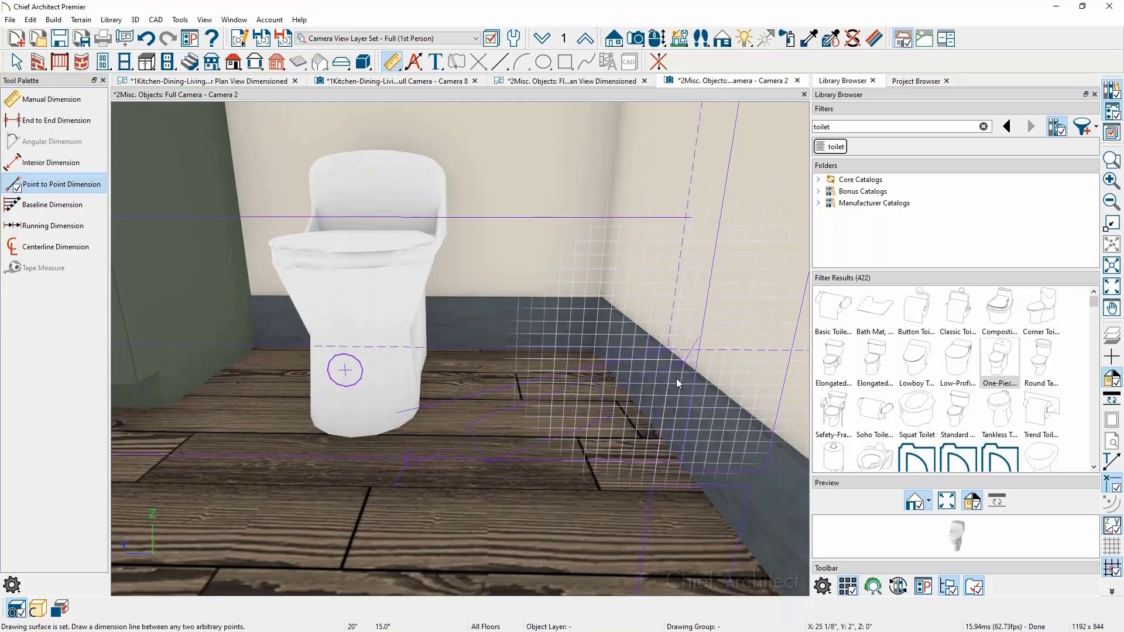
pyautogui.press('space')
# Try a point-to-point dimension from the toilet tank, using its top face as the drawing surface
pyautogui.moveTo(585, 383); pyautogui.dragTo(549, 454, button='middle')
pyautogui.moveTo(469, 363); pyautogui.dragTo(469, 423, button='middle')
pyautogui.moveTo(456, 363); pyautogui.dragTo(458, 367, button='middle')
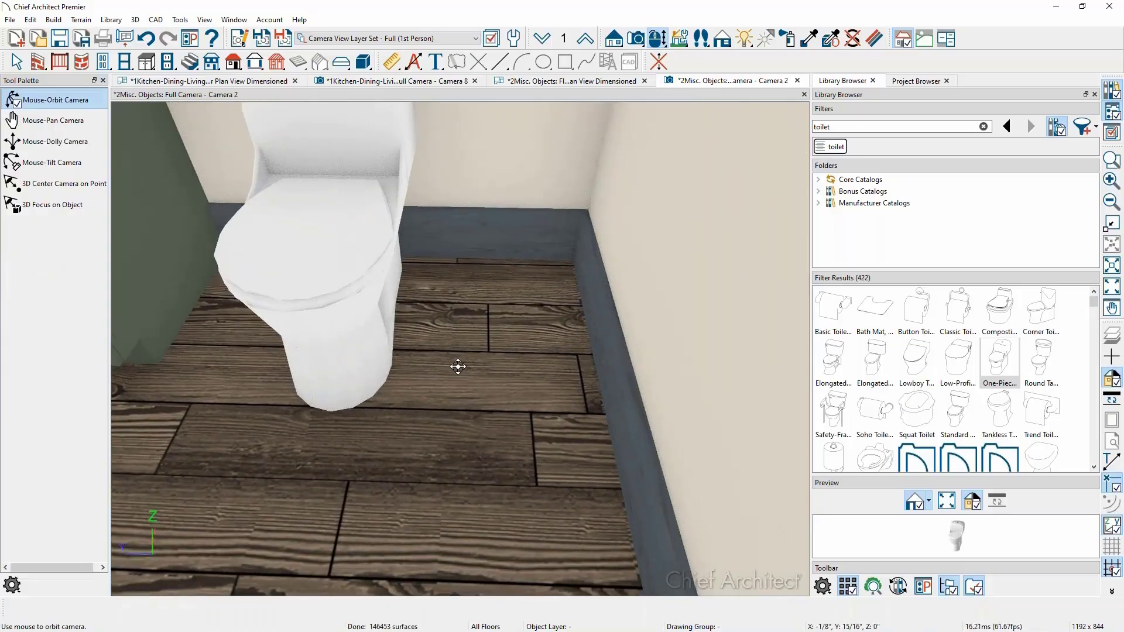
pyautogui.scroll(1, 457, 366)
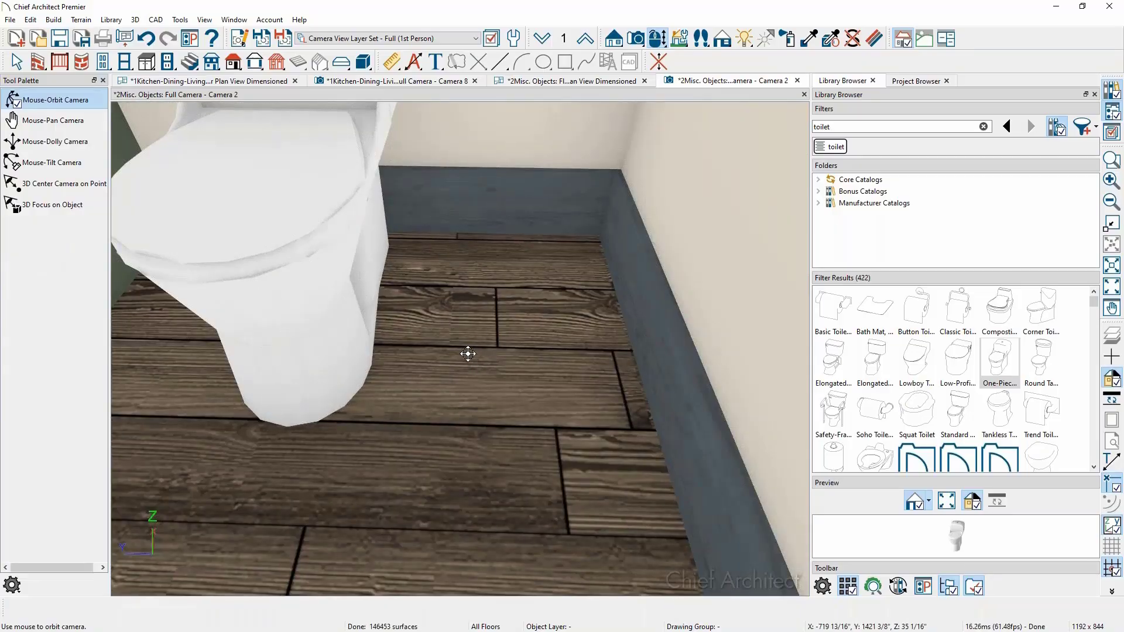
pyautogui.click(392, 61)
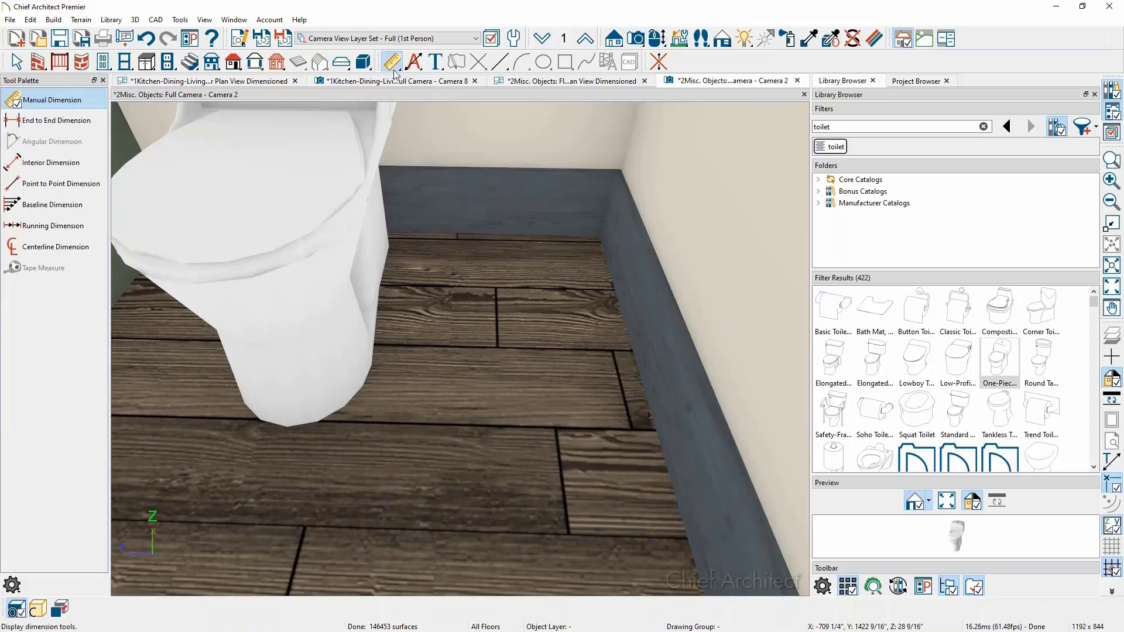
pyautogui.click(74, 187)
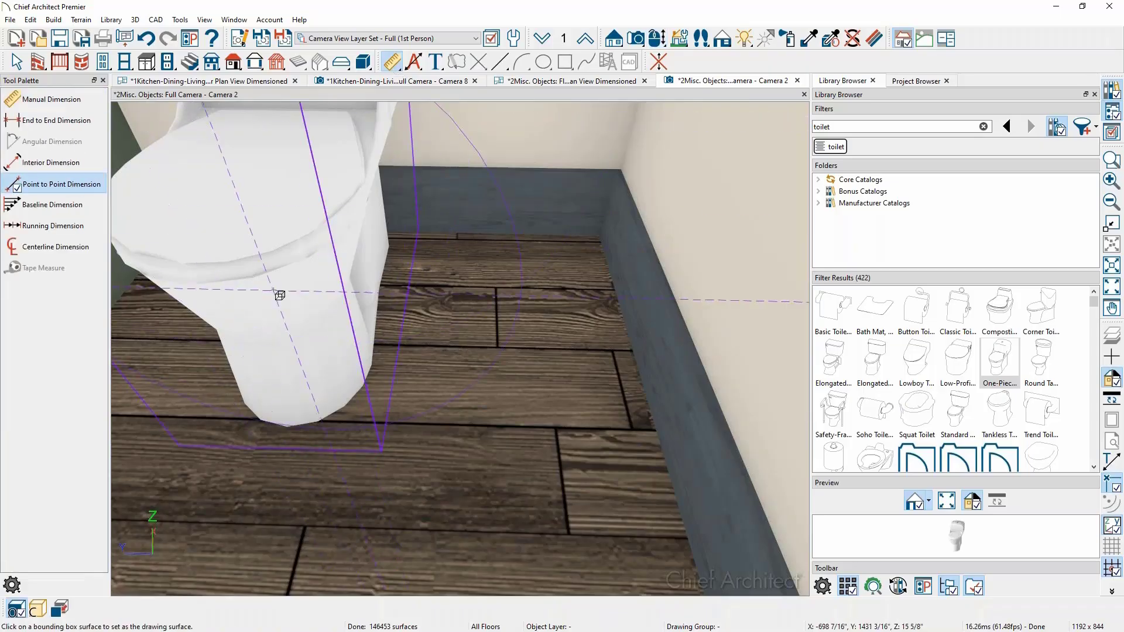
pyautogui.scroll(-1, 282, 296)
pyautogui.moveTo(320, 312)
pyautogui.mouseDown(button='middle')
pyautogui.moveTo(447, 395)
pyautogui.moveTo(439, 319)
pyautogui.mouseUp(button='middle')
pyautogui.click(409, 155)
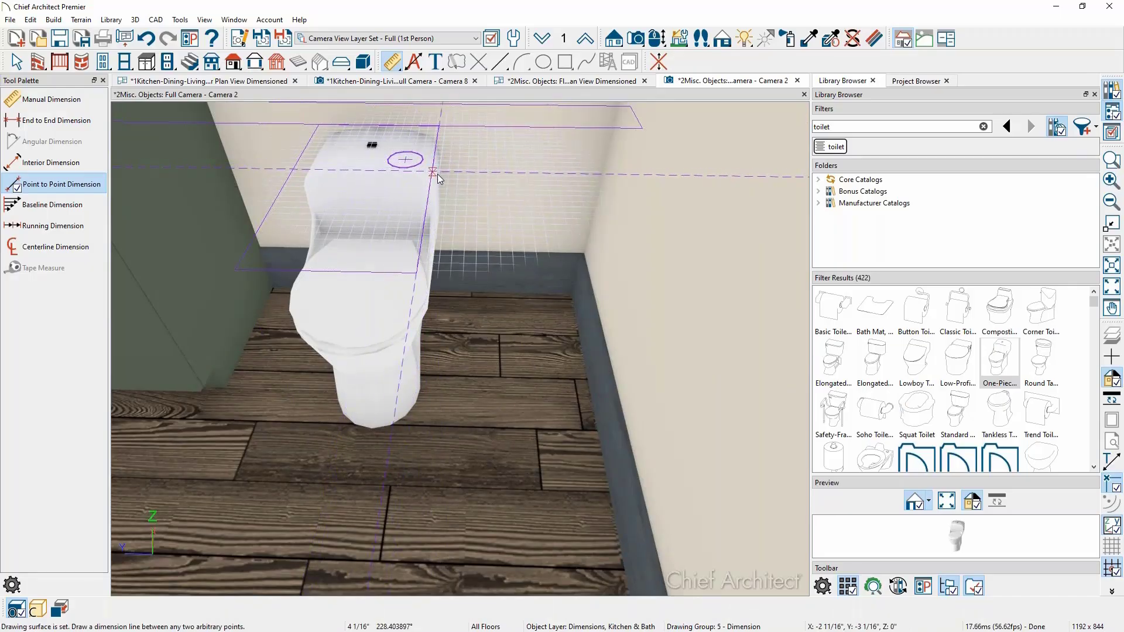
# Draw a point-to-point dimension about 20" long from the side wall's base molding to the toilet's base, using the molding's top face as drawing surface
pyautogui.moveTo(525, 396); pyautogui.dragTo(512, 376, button='middle')
pyautogui.press('o')
pyautogui.moveTo(512, 375); pyautogui.dragTo(502, 334)
pyautogui.moveTo(482, 435); pyautogui.dragTo(478, 406)
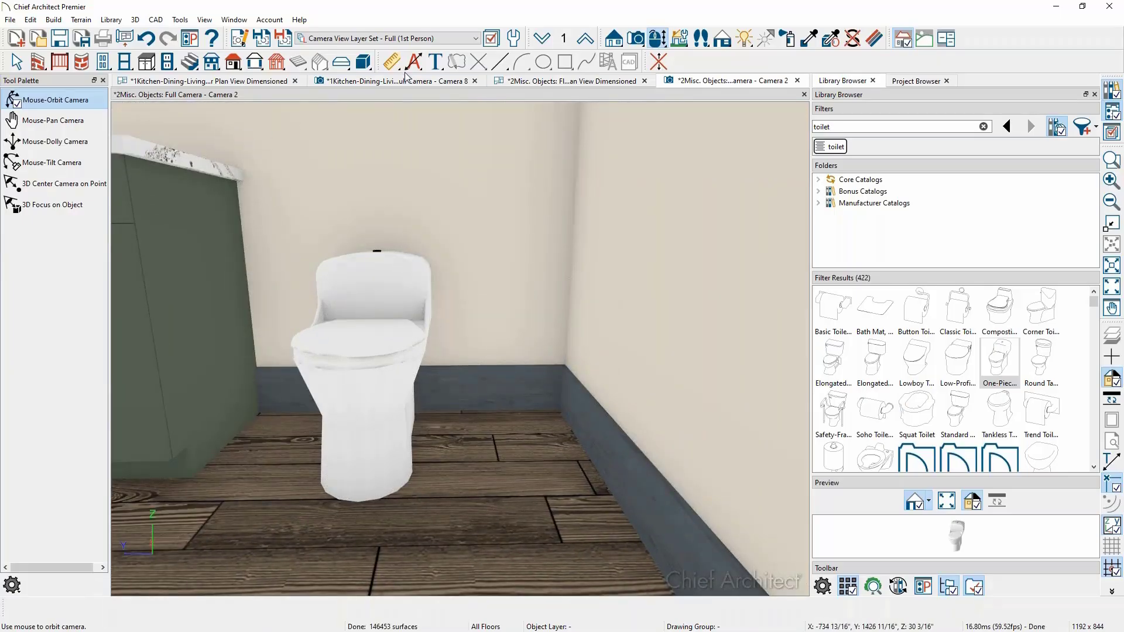
pyautogui.click(392, 61)
pyautogui.click(61, 183)
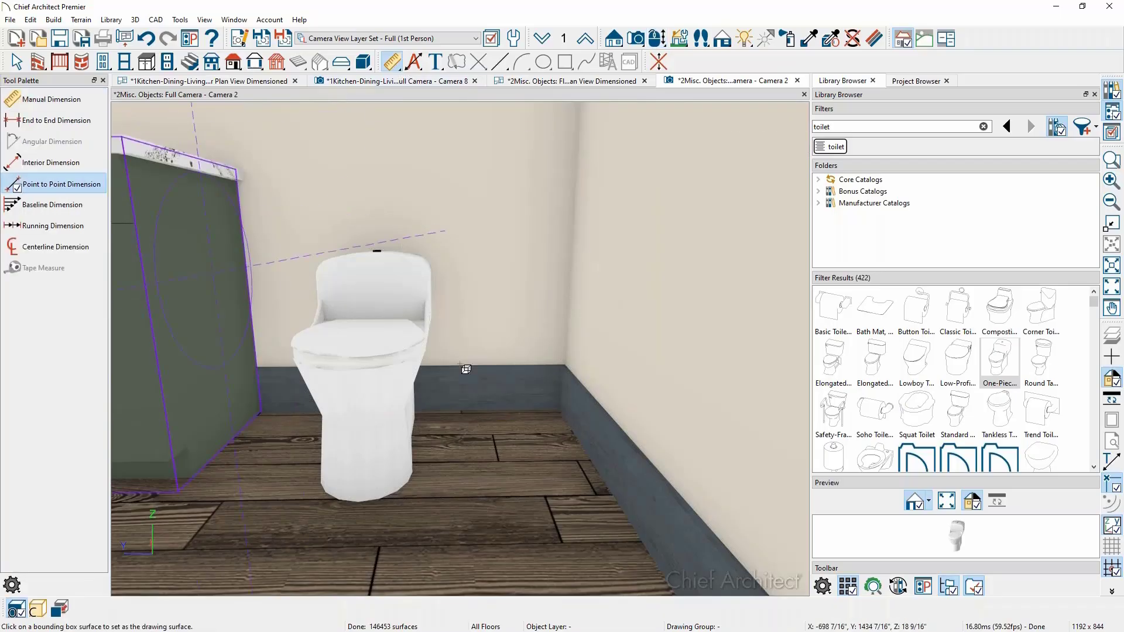
pyautogui.click(612, 445)
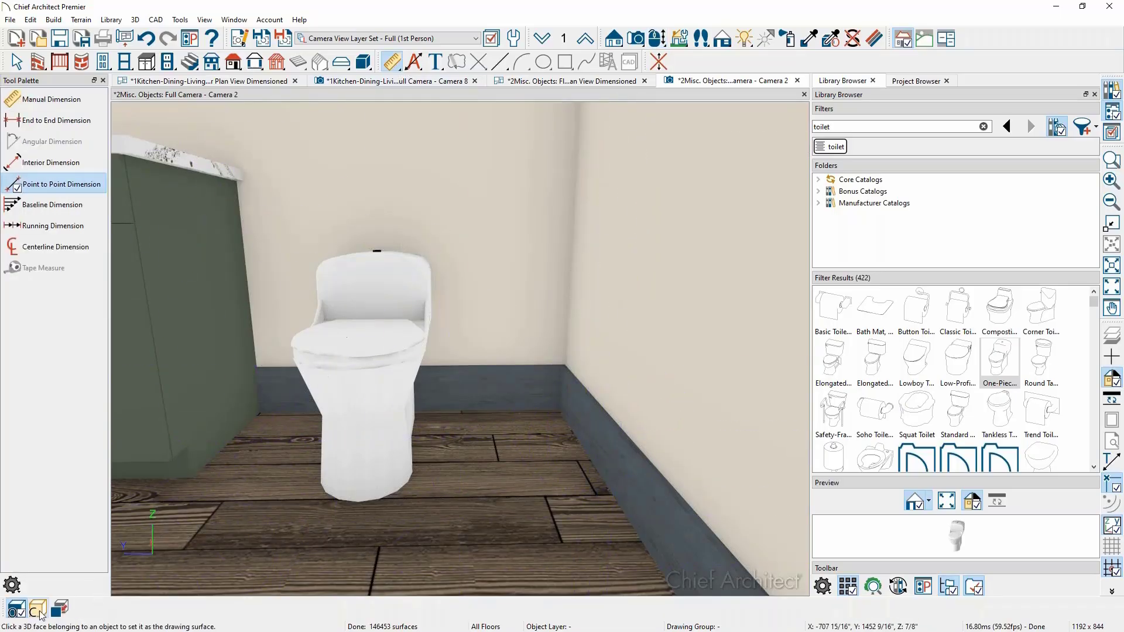
pyautogui.click(615, 466)
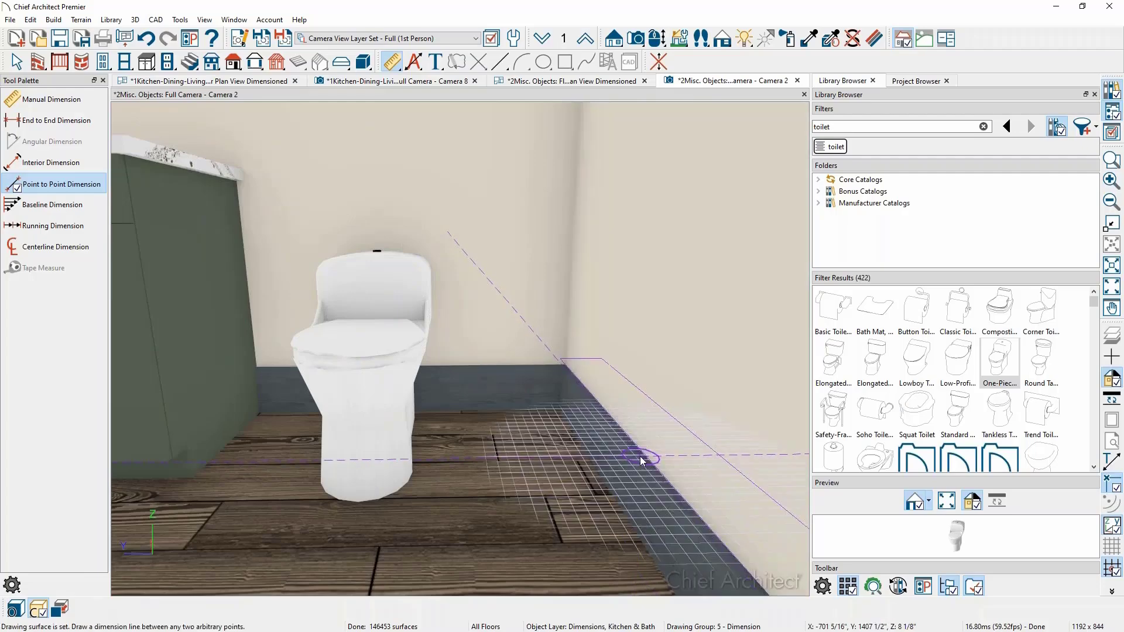
pyautogui.moveTo(615, 462); pyautogui.dragTo(421, 453)
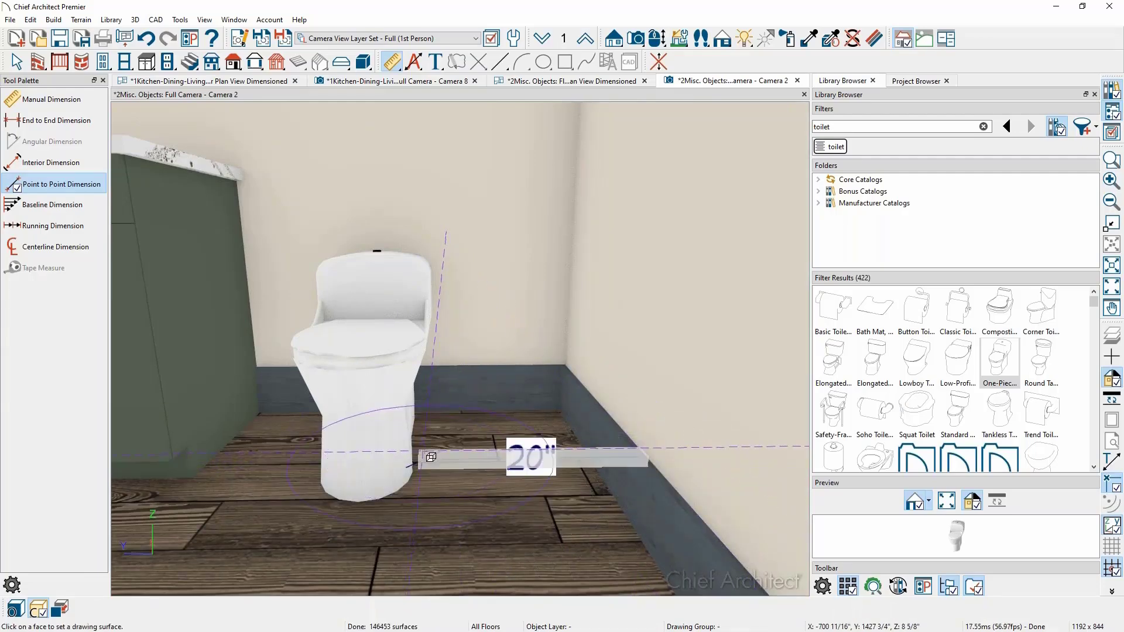
pyautogui.press('space')
# Delete the dimension line between the toilet's base and the side wall's base molding
pyautogui.moveTo(498, 415); pyautogui.dragTo(498, 419, button='middle')
pyautogui.moveTo(498, 419); pyautogui.dragTo(472, 421)
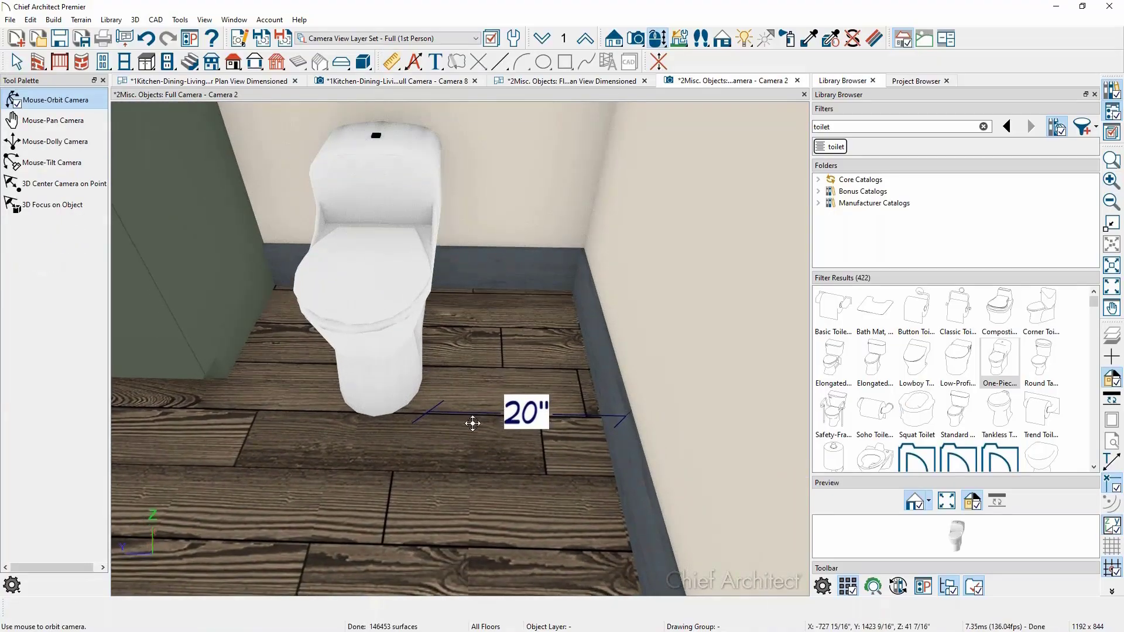
pyautogui.press('space')
pyautogui.click(468, 414)
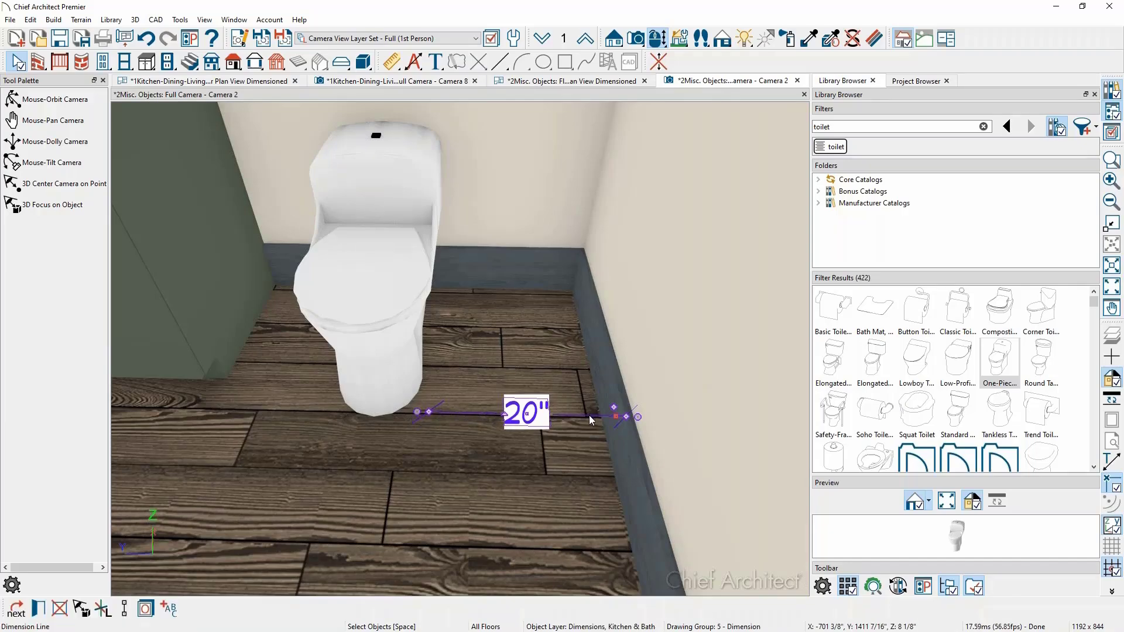
pyautogui.press('Delete')
pyautogui.scroll(2, 589, 404)
pyautogui.moveTo(589, 404); pyautogui.dragTo(602, 483, button='middle')
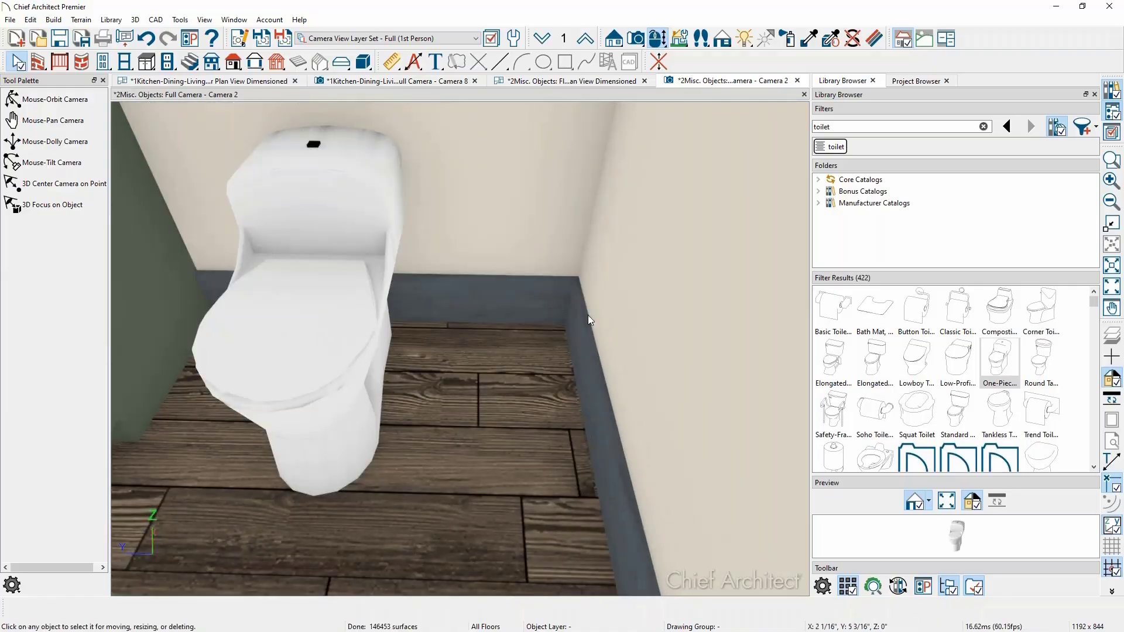
# Turn on the display of the Moldings layer in the Misc. Objects dimensioned floor plan view
pyautogui.click(591, 81)
pyautogui.click(535, 284)
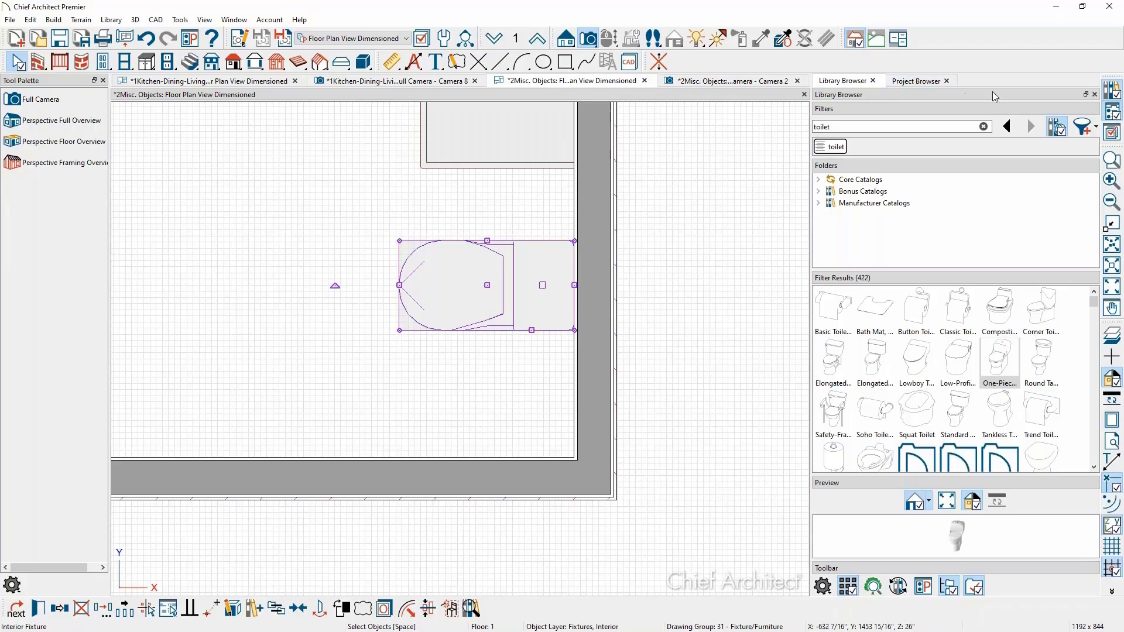
pyautogui.click(1112, 132)
pyautogui.click(505, 392)
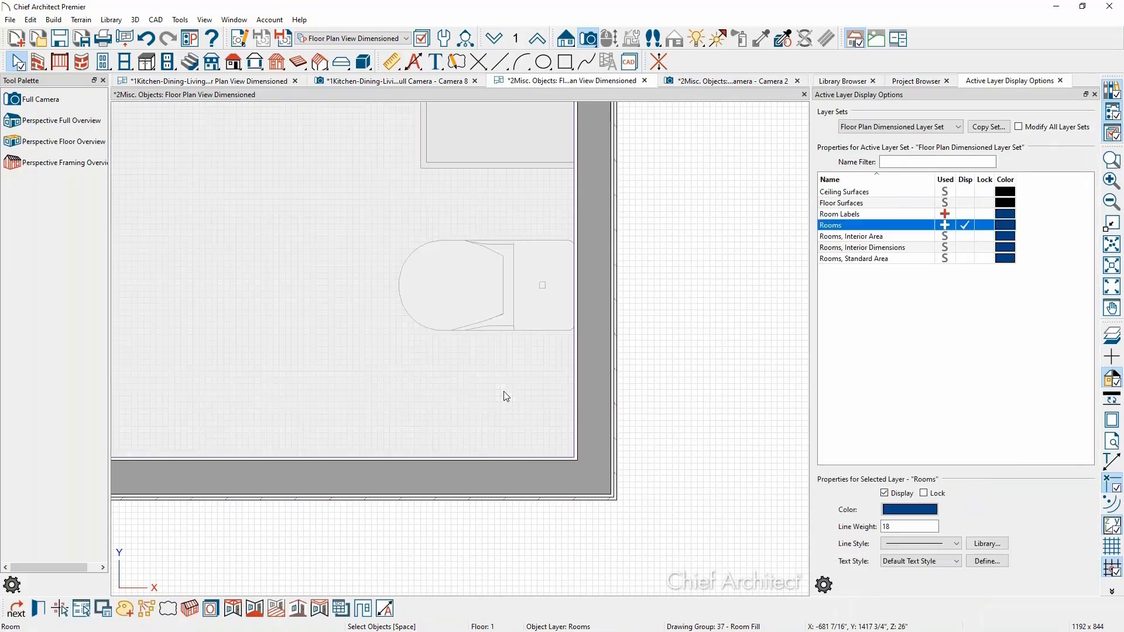
pyautogui.click(682, 384)
pyautogui.moveTo(1088, 209); pyautogui.dragTo(1083, 372)
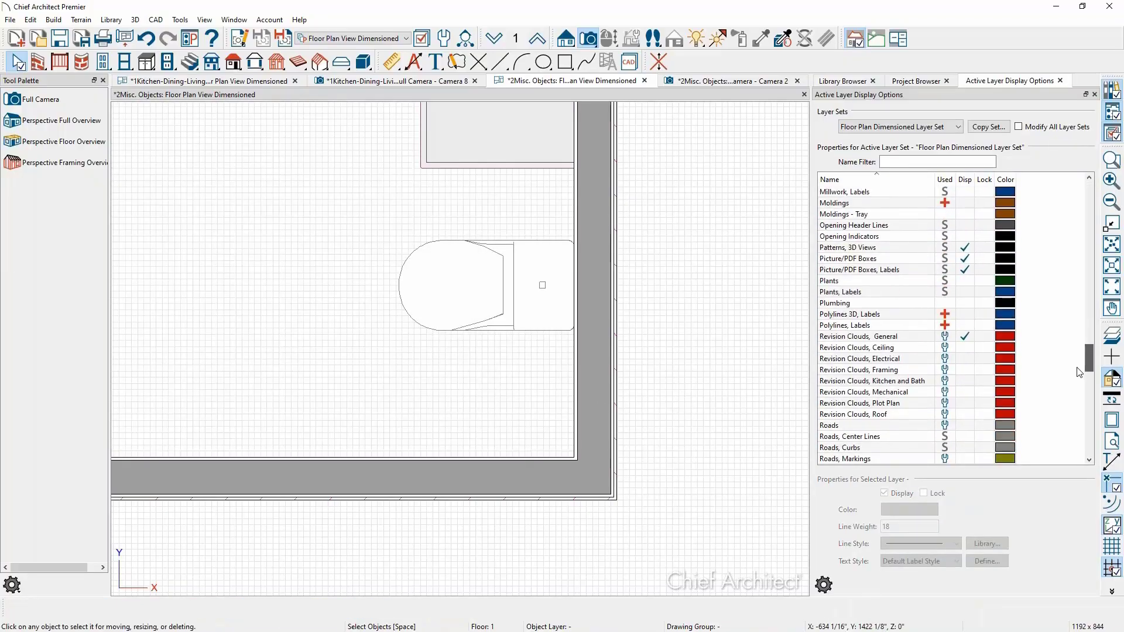
pyautogui.click(966, 204)
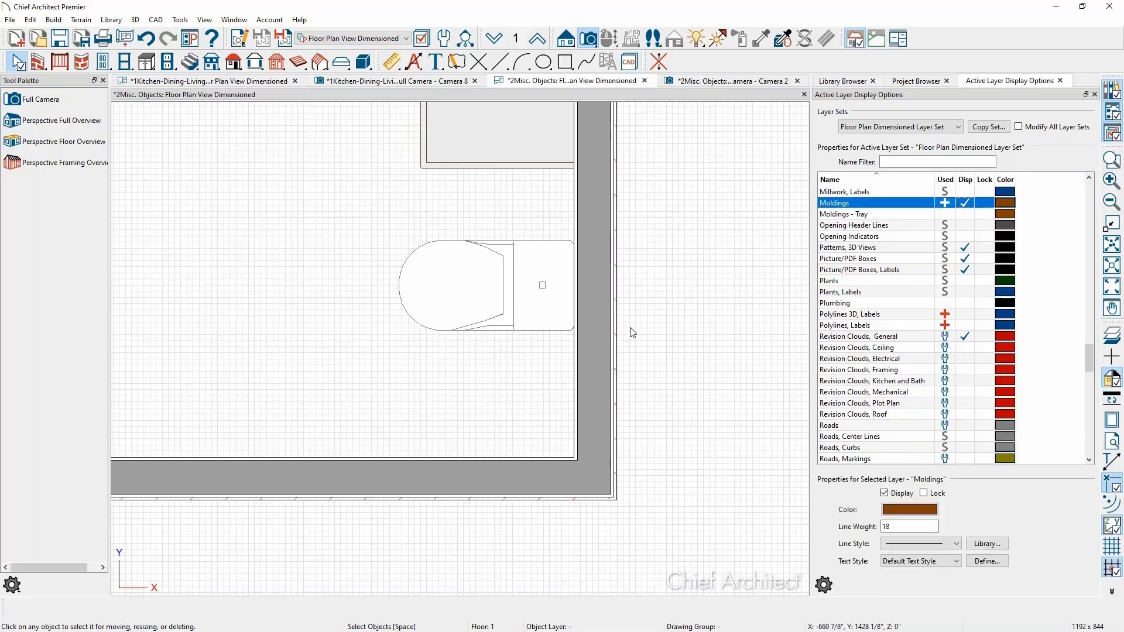
# Tape-measure the distance from the toilet's side to the molding line along the parallel wall, and close the layer display options
pyautogui.scroll(1, 550, 456)
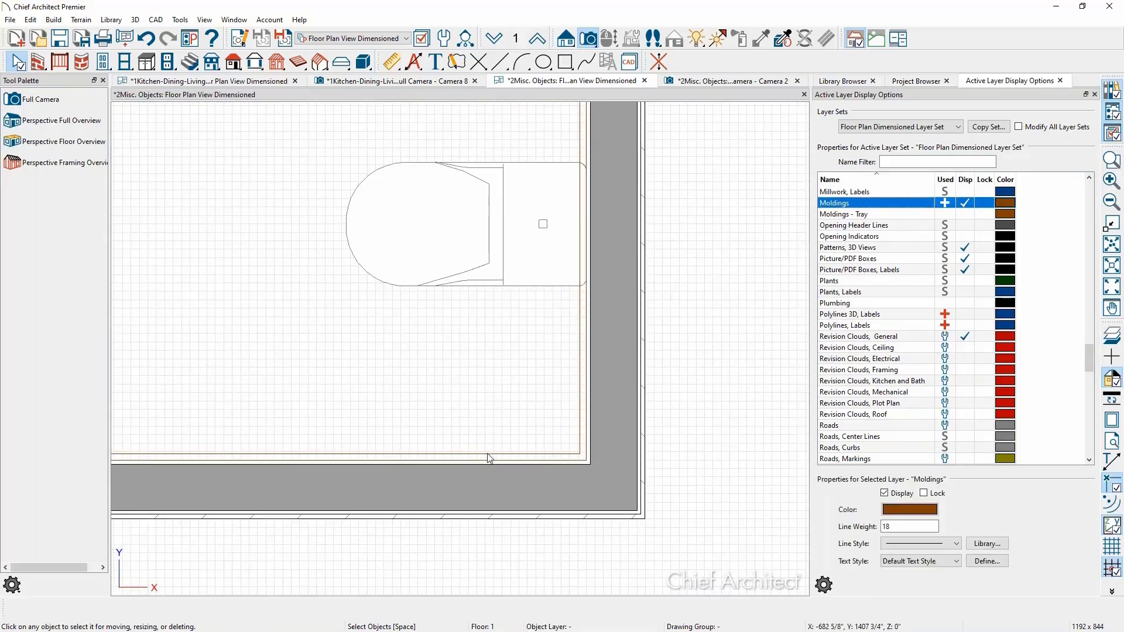
pyautogui.click(392, 65)
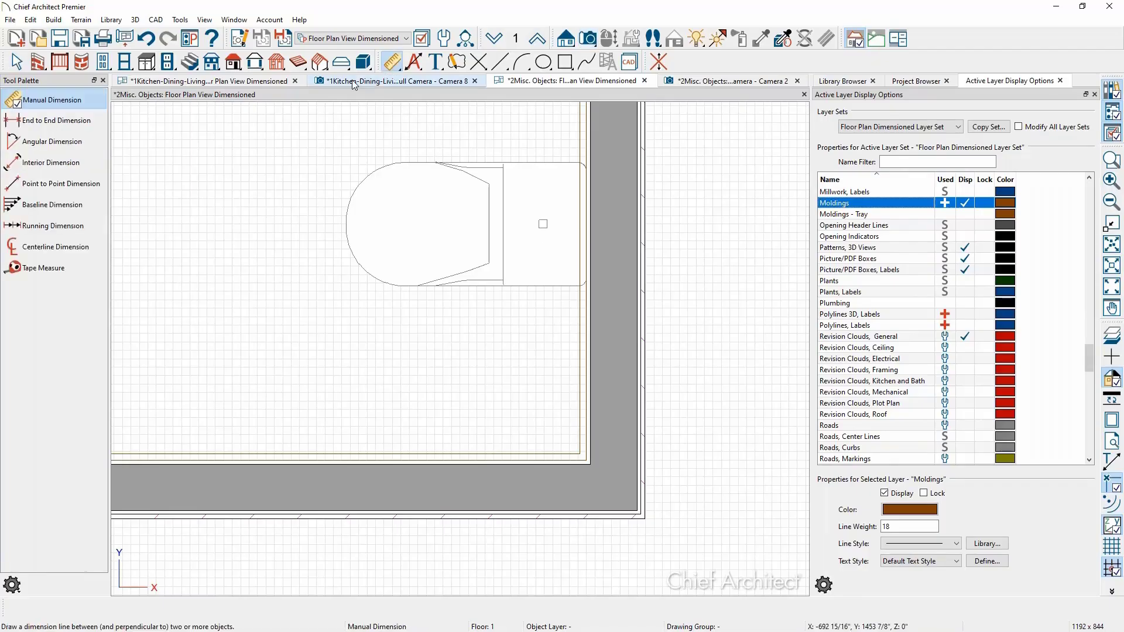
pyautogui.click(44, 268)
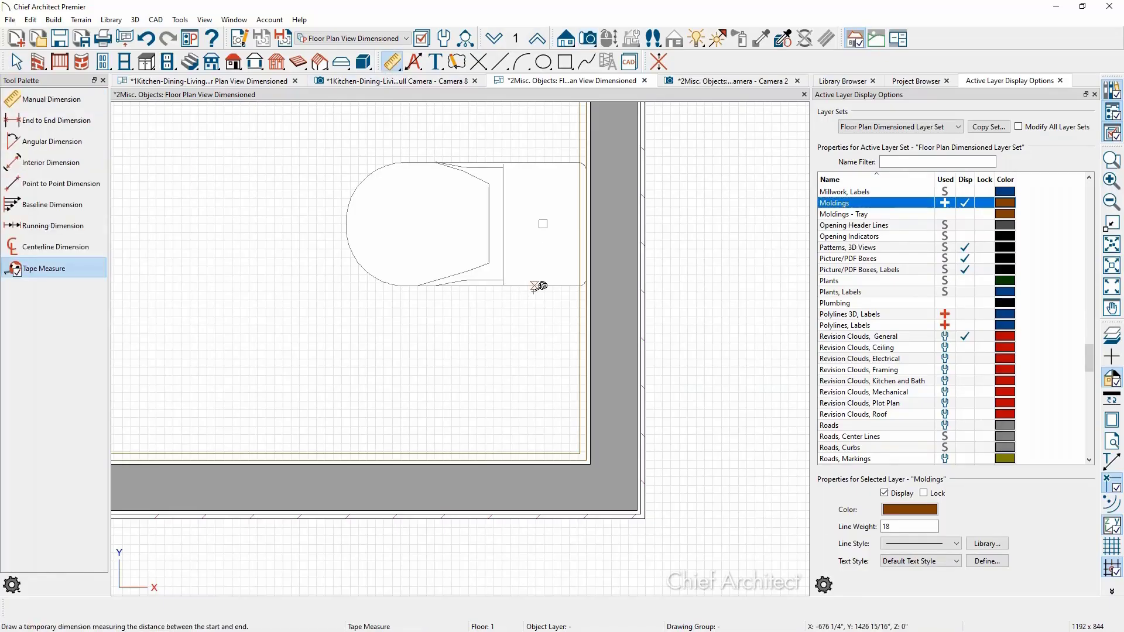
pyautogui.moveTo(533, 286); pyautogui.dragTo(535, 453)
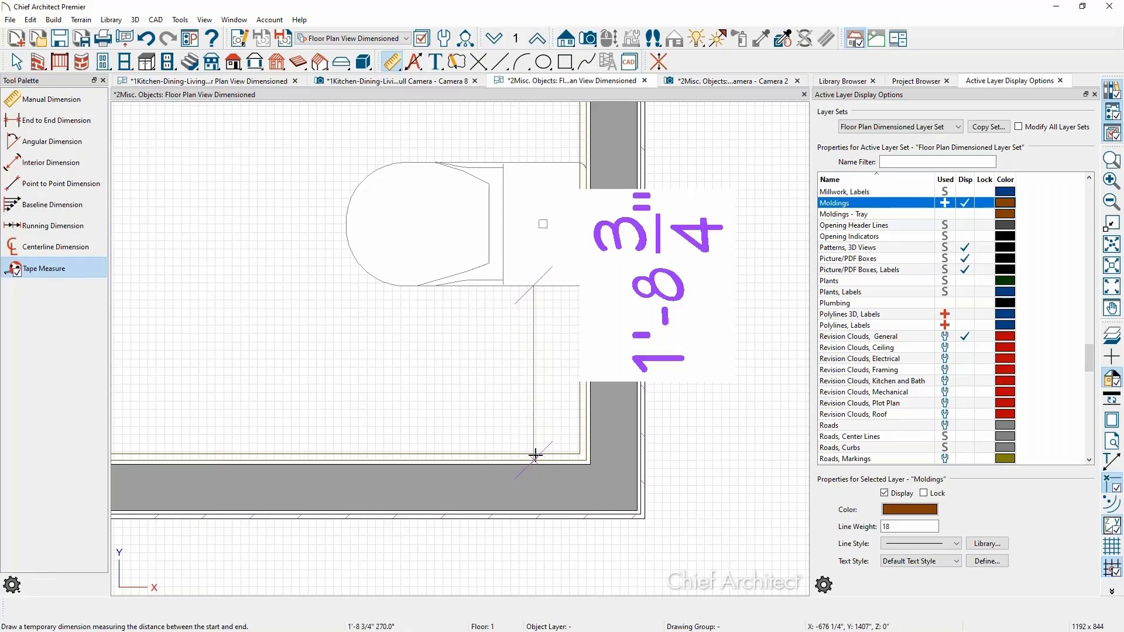
pyautogui.moveTo(535, 455); pyautogui.dragTo(537, 457)
pyautogui.press('space')
pyautogui.click(539, 459)
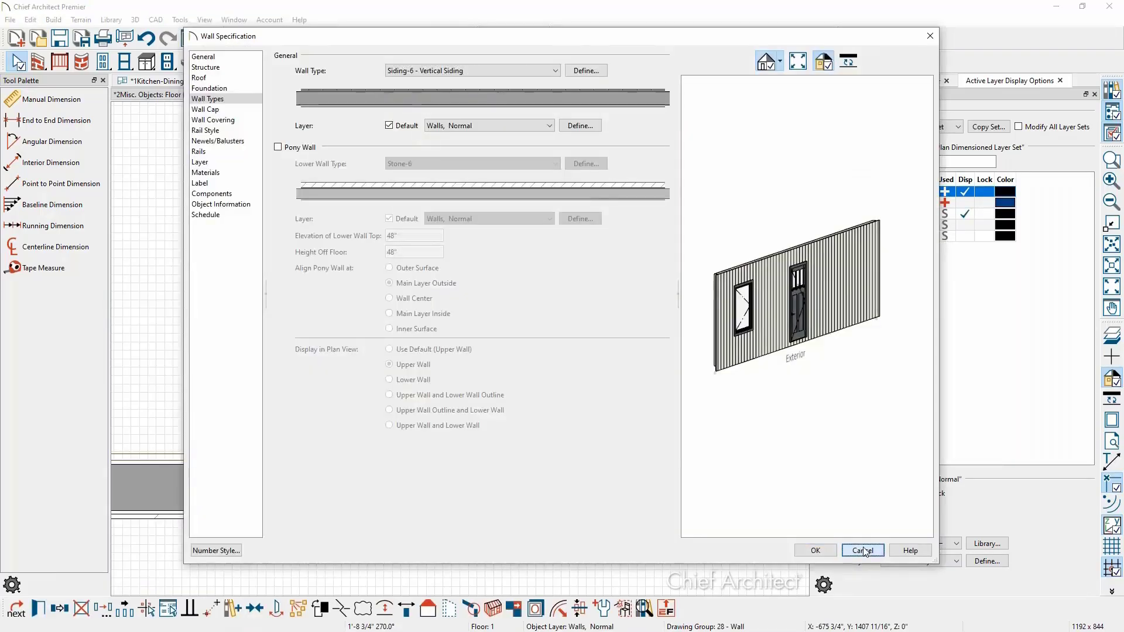
pyautogui.click(863, 551)
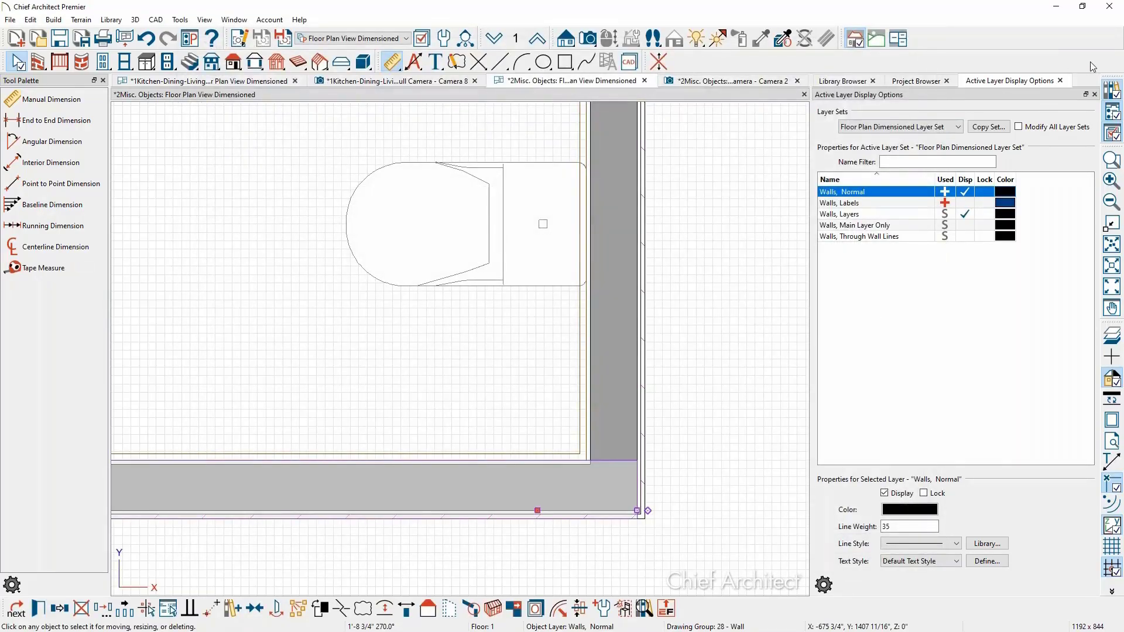
pyautogui.click(1060, 81)
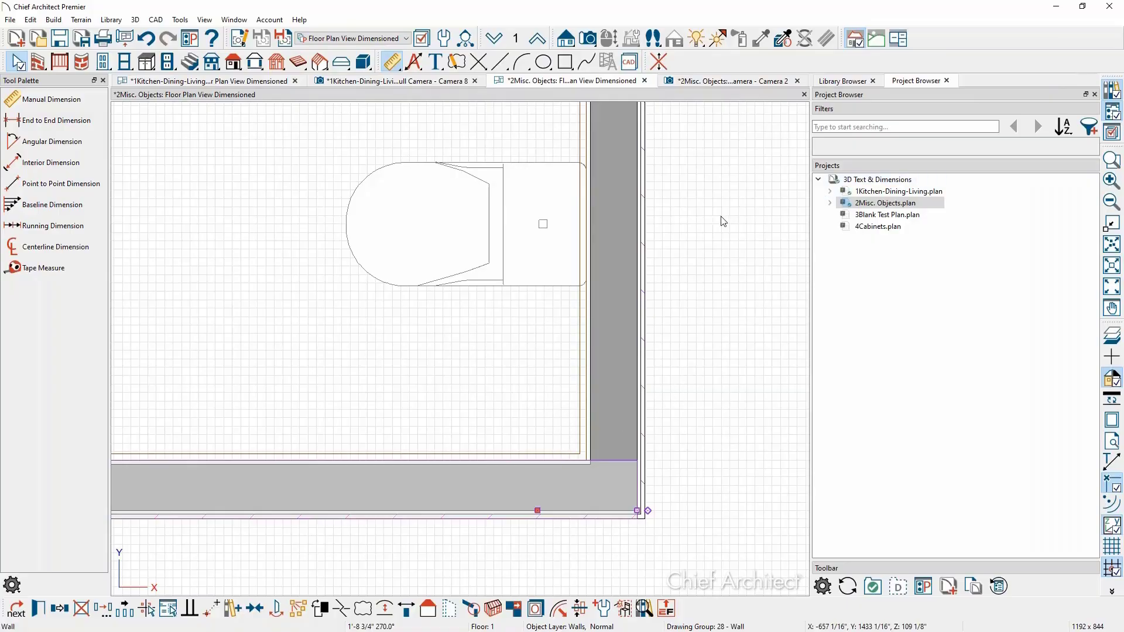
# In the Misc. Objects camera view, draw a point-to-point dimension about 21" long from the base molding's top face to the toilet's base
pyautogui.click(711, 81)
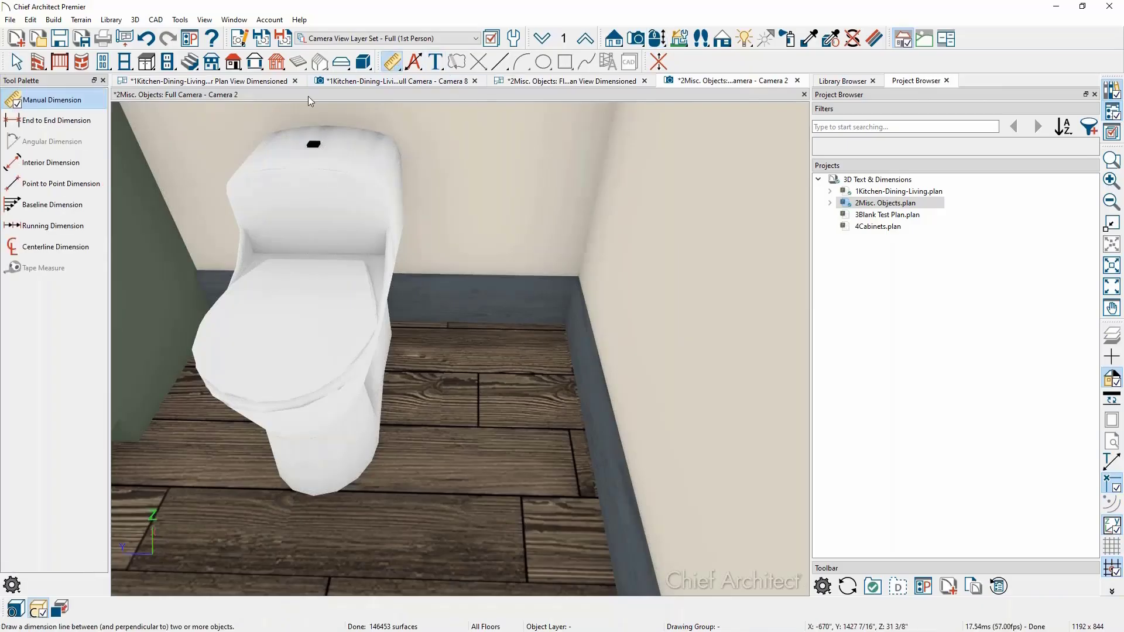
pyautogui.click(83, 186)
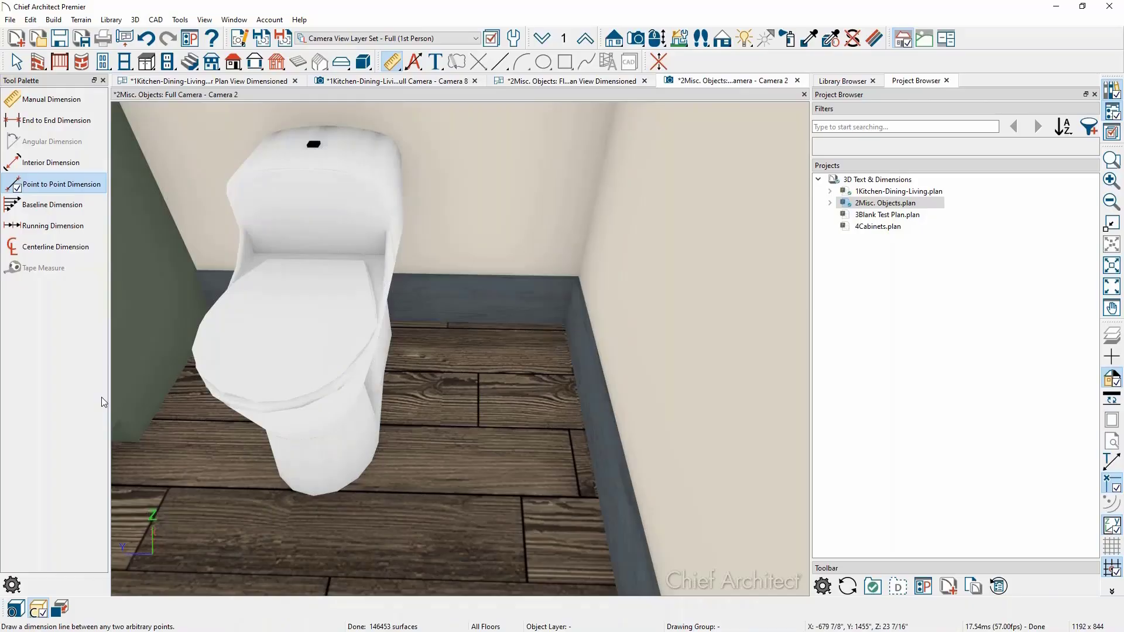
pyautogui.click(37, 610)
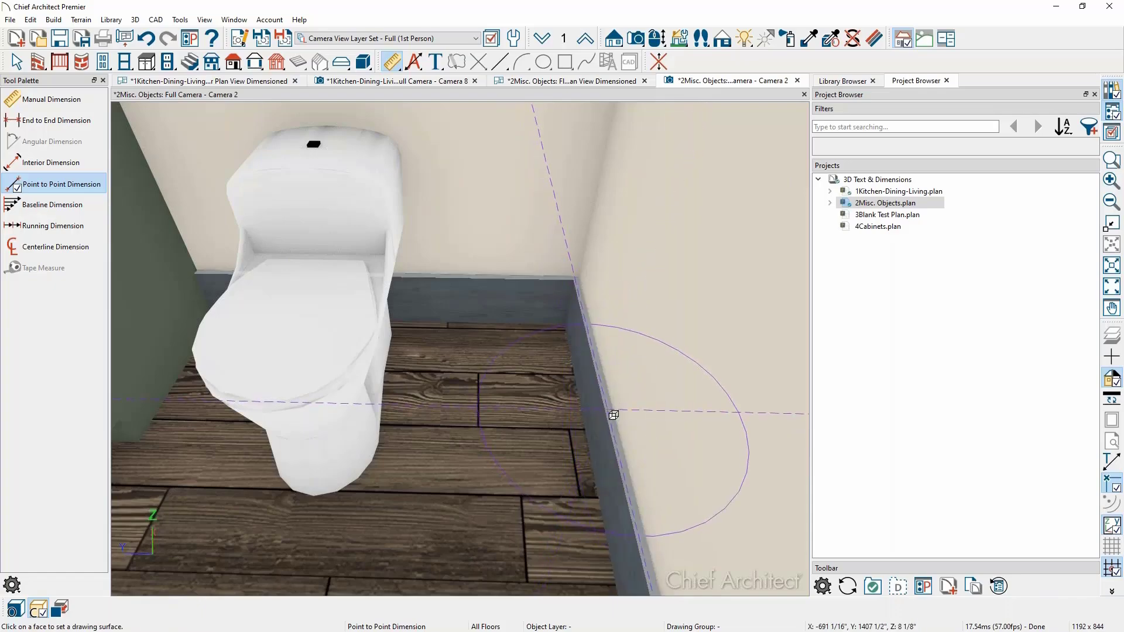
pyautogui.click(613, 414)
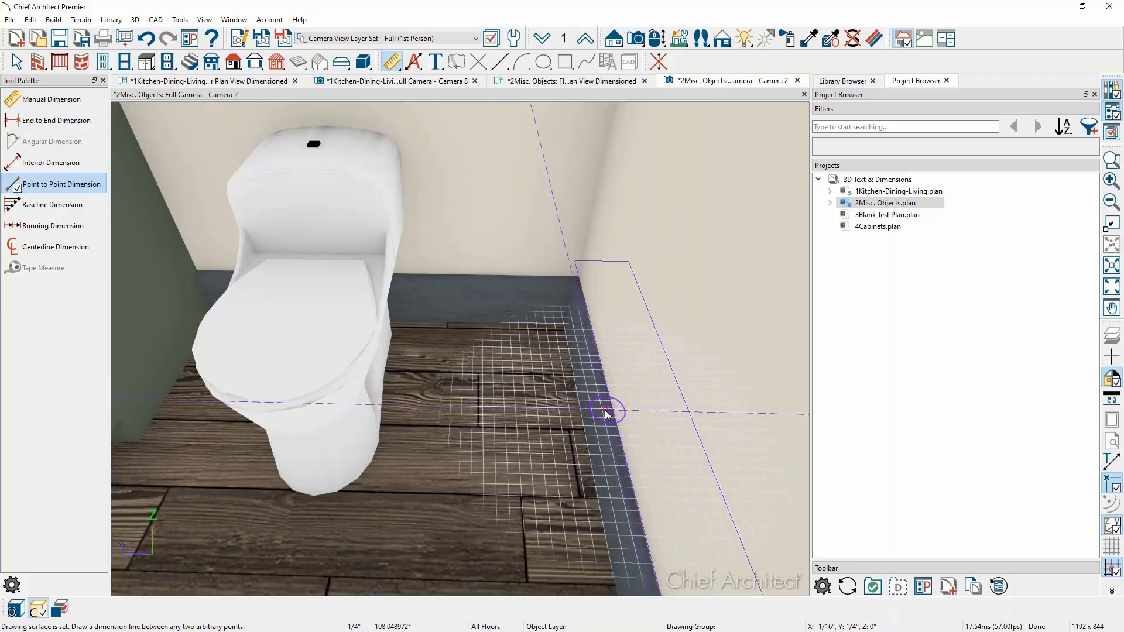
pyautogui.moveTo(605, 413); pyautogui.dragTo(376, 409)
pyautogui.moveTo(419, 418); pyautogui.dragTo(476, 417, button='middle')
pyautogui.press('space')
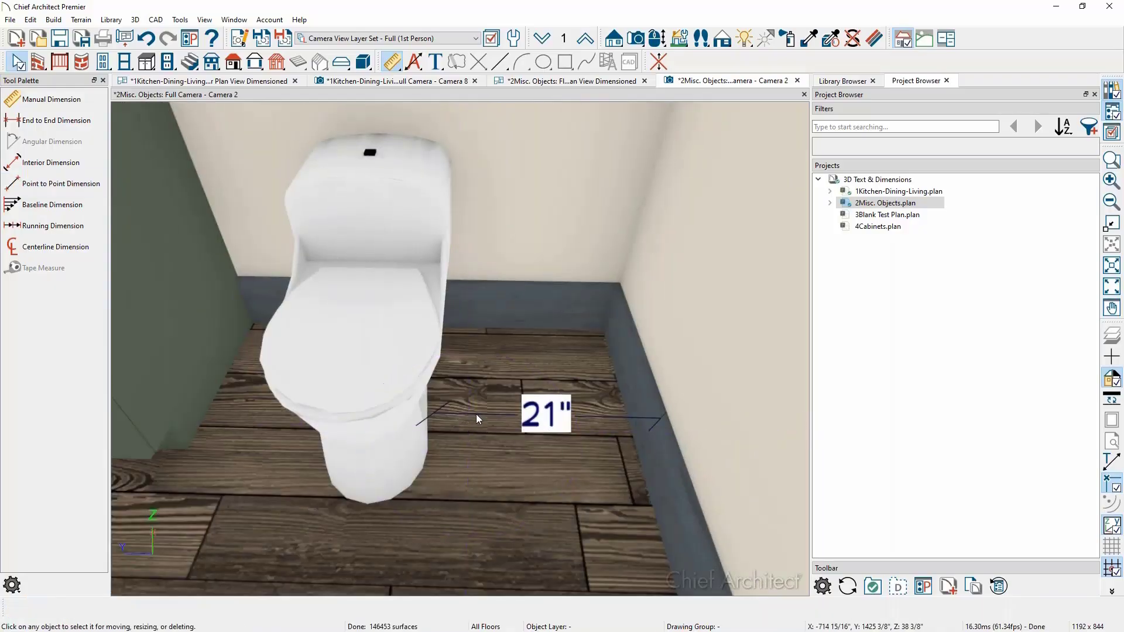
# Move the toilet end of the dimension to the toilet's side edge so that it spans 20 5/8" to the base molding
pyautogui.scroll(2, 476, 415)
pyautogui.click(472, 414)
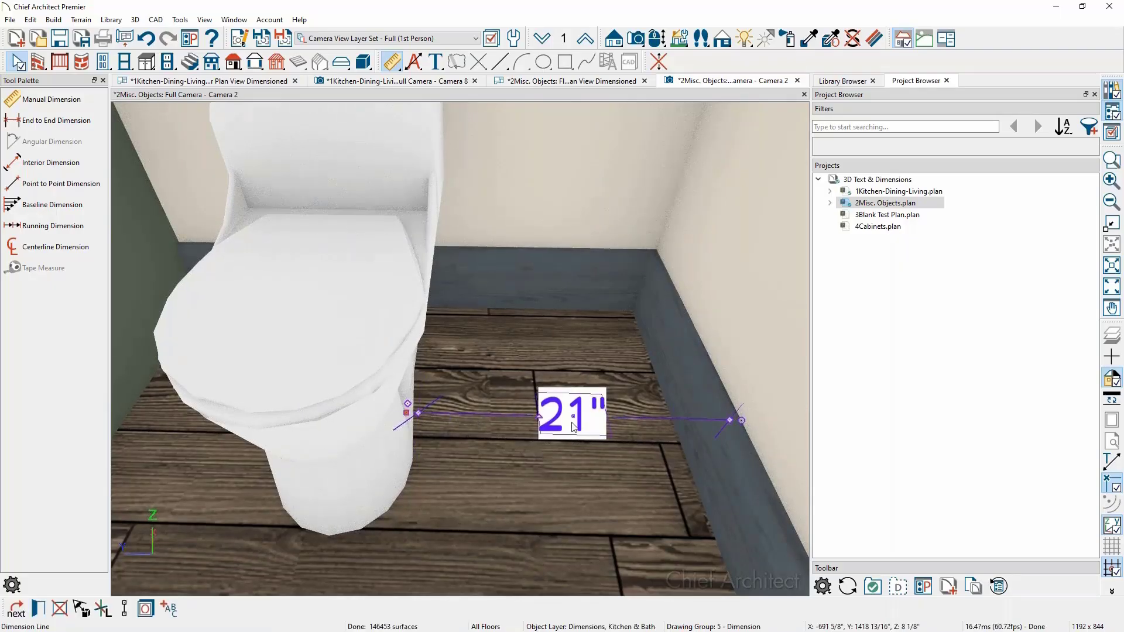
pyautogui.moveTo(416, 412); pyautogui.dragTo(426, 274)
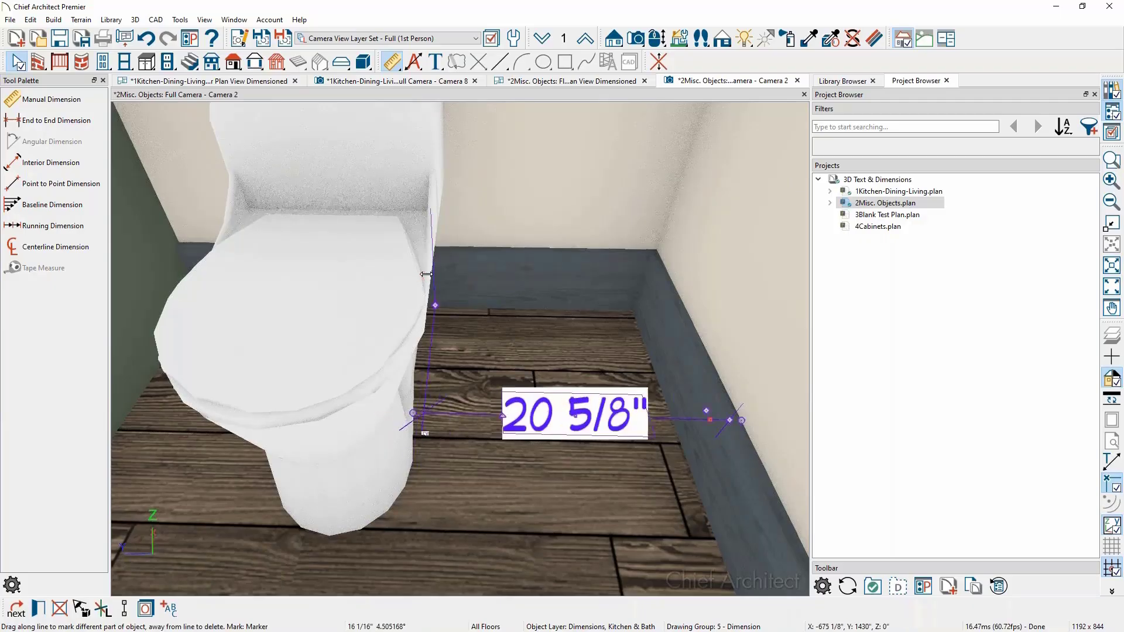
pyautogui.scroll(5, 414, 437)
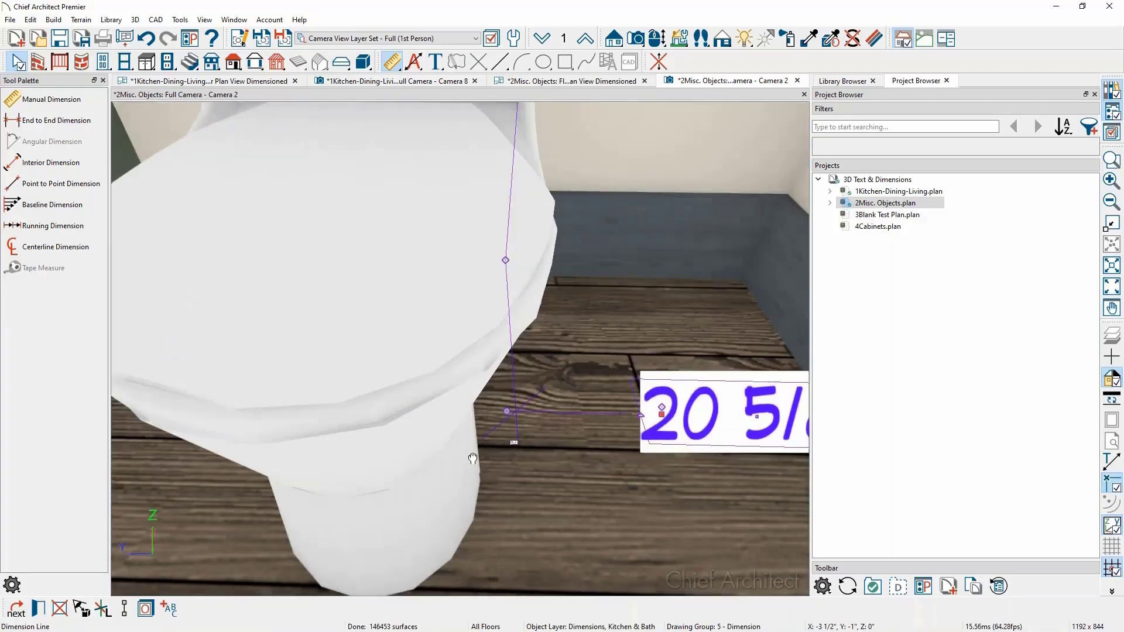
pyautogui.scroll(-5, 412, 442)
pyautogui.press('Escape')
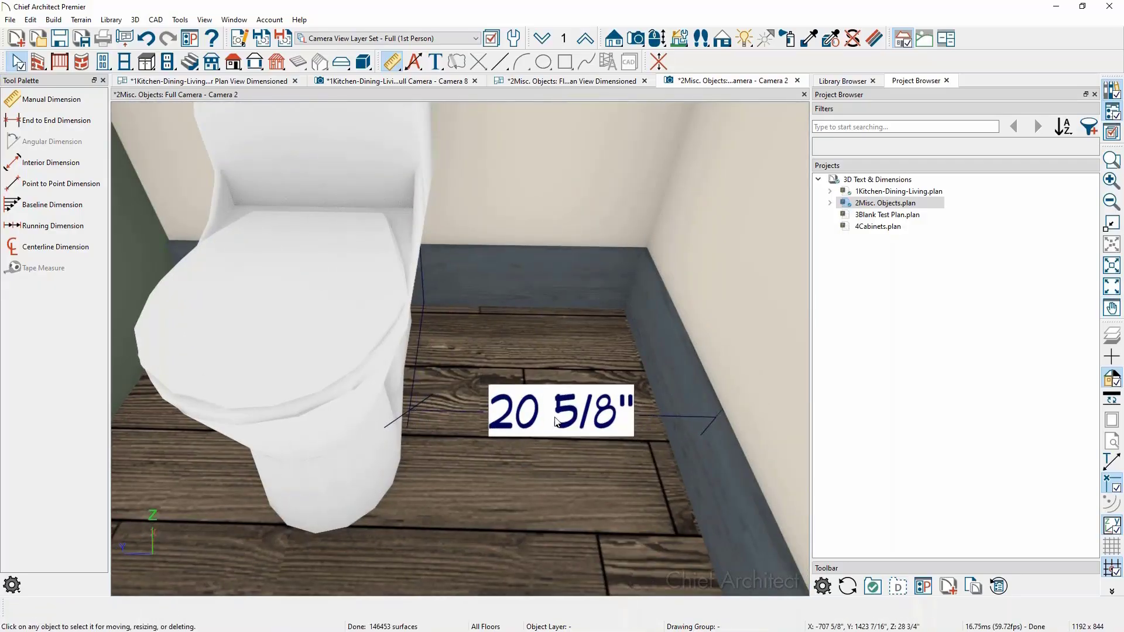
pyautogui.moveTo(515, 486); pyautogui.dragTo(494, 454, button='middle')
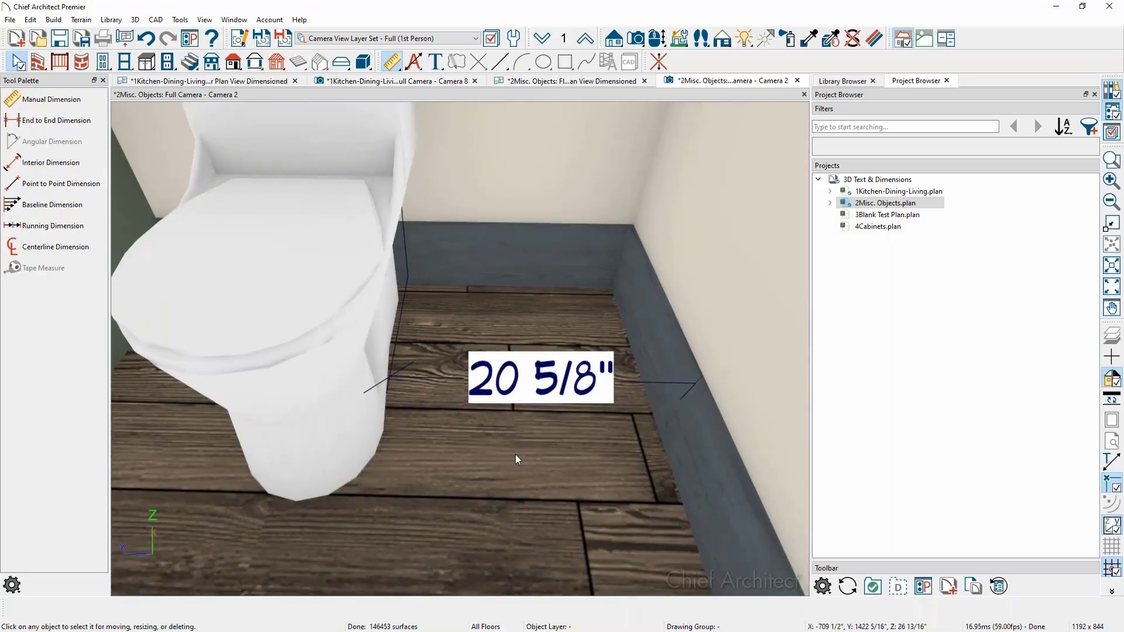
pyautogui.moveTo(519, 449); pyautogui.dragTo(504, 476, button='middle')
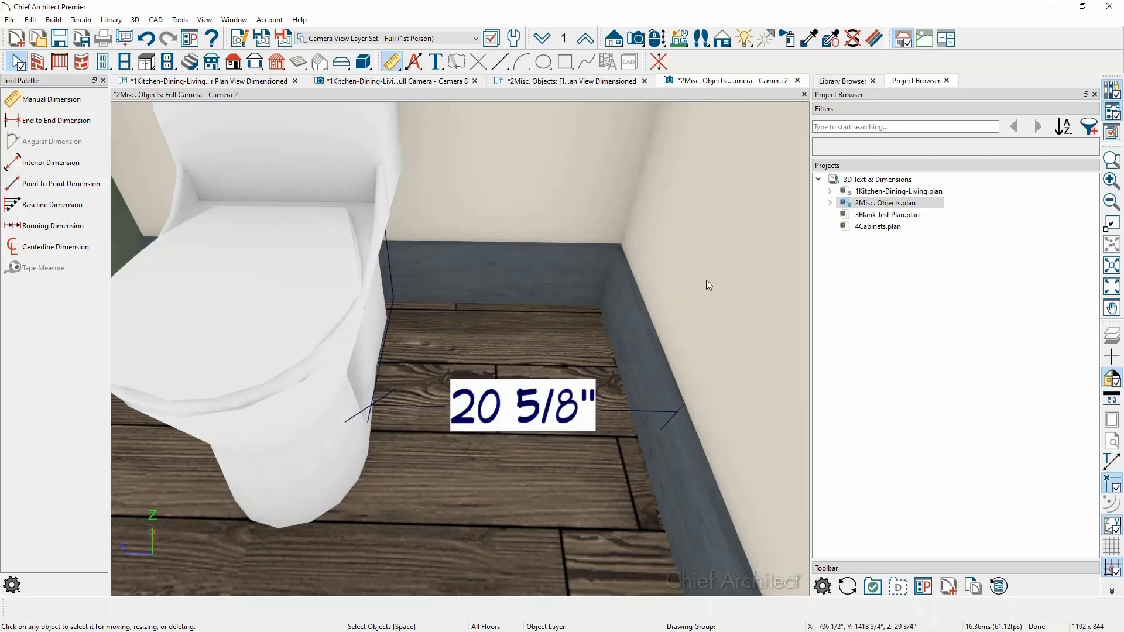
# Clear the toilet filter in the library and search it for "timer"
pyautogui.click(843, 81)
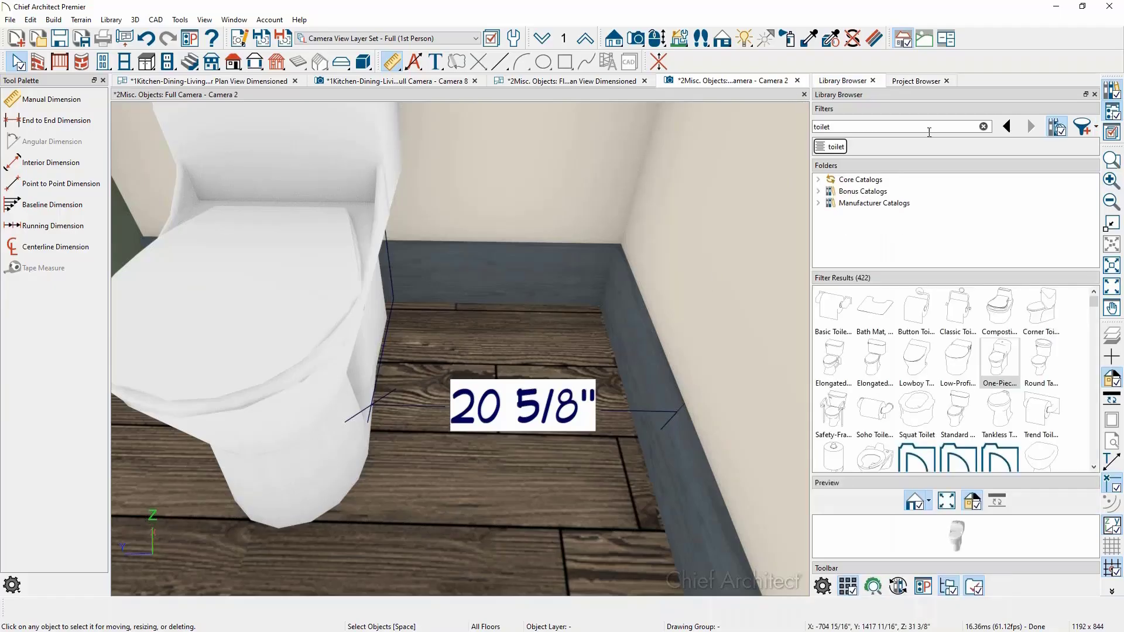
pyautogui.click(984, 127)
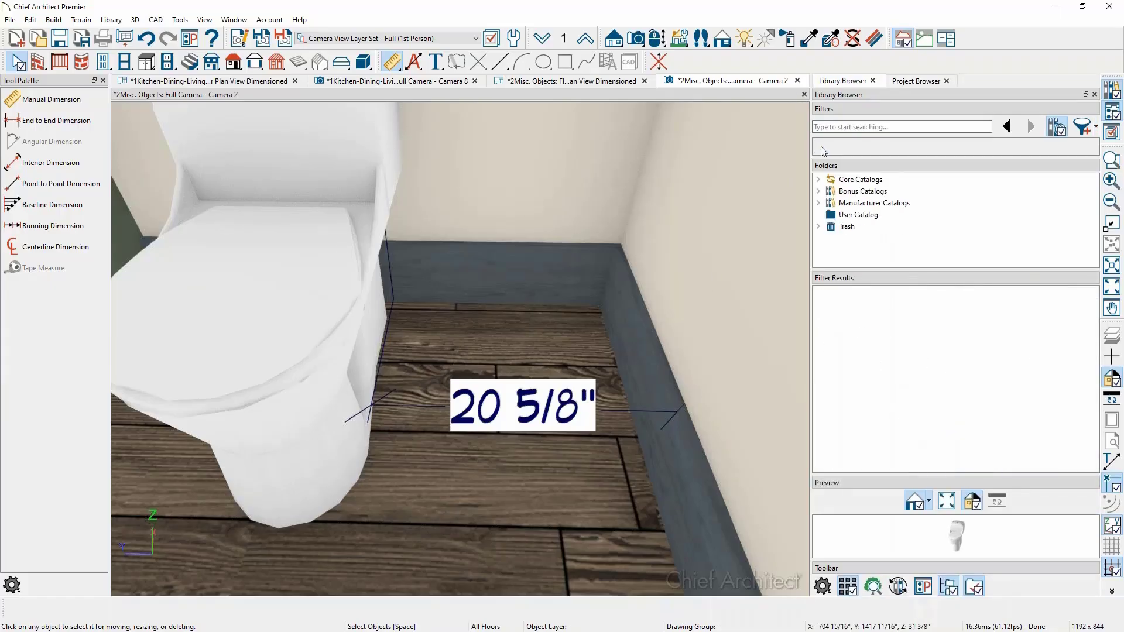
pyautogui.click(853, 128)
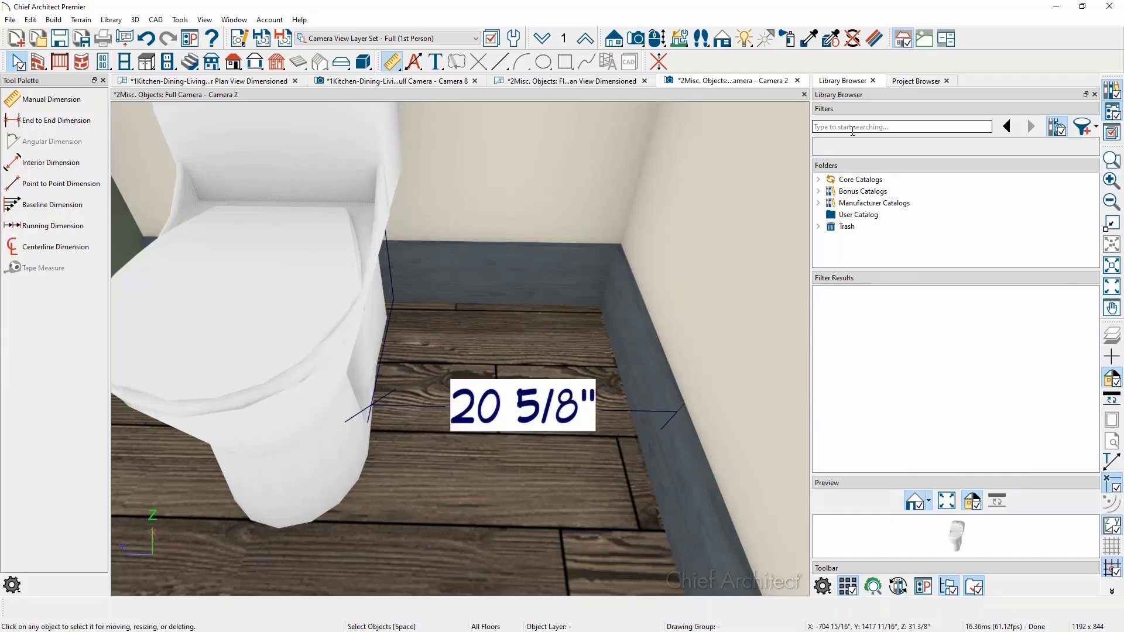
pyautogui.write('timer')
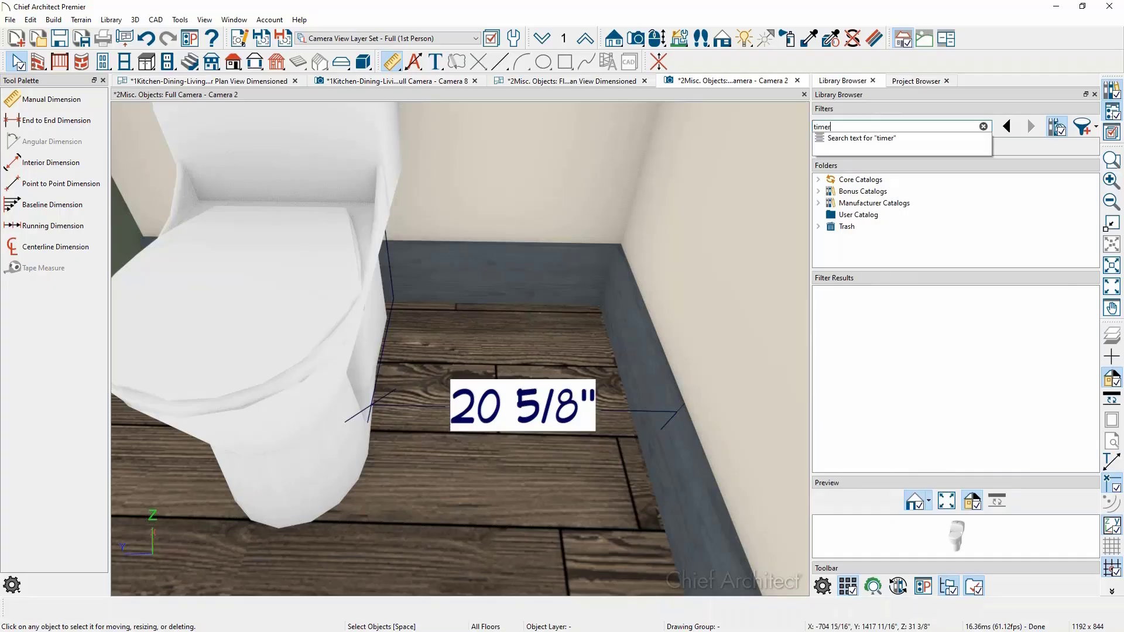
pyautogui.press('Return')
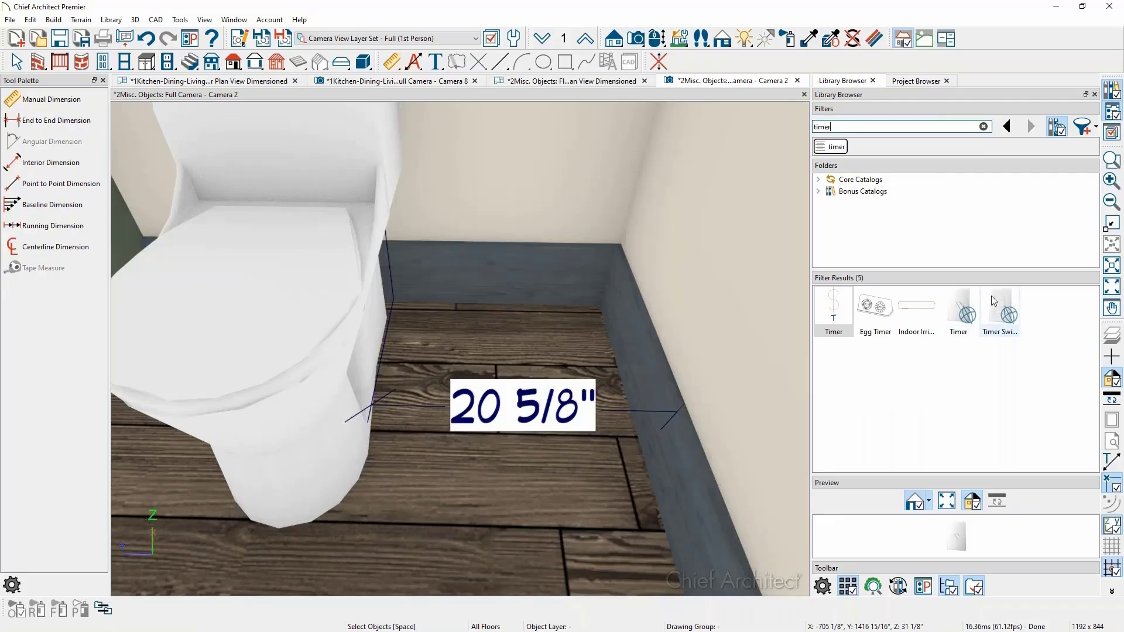
# Download the catalog containing the Timer Switch and repeat the library search for "timer"
pyautogui.rightClick(1006, 330)
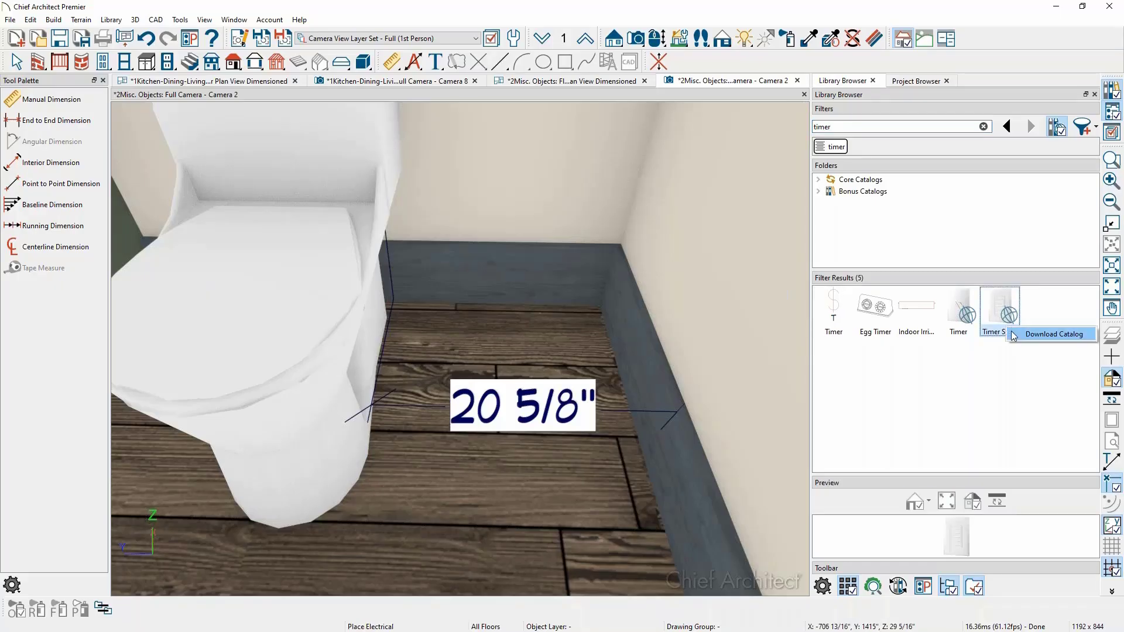
pyautogui.click(1015, 335)
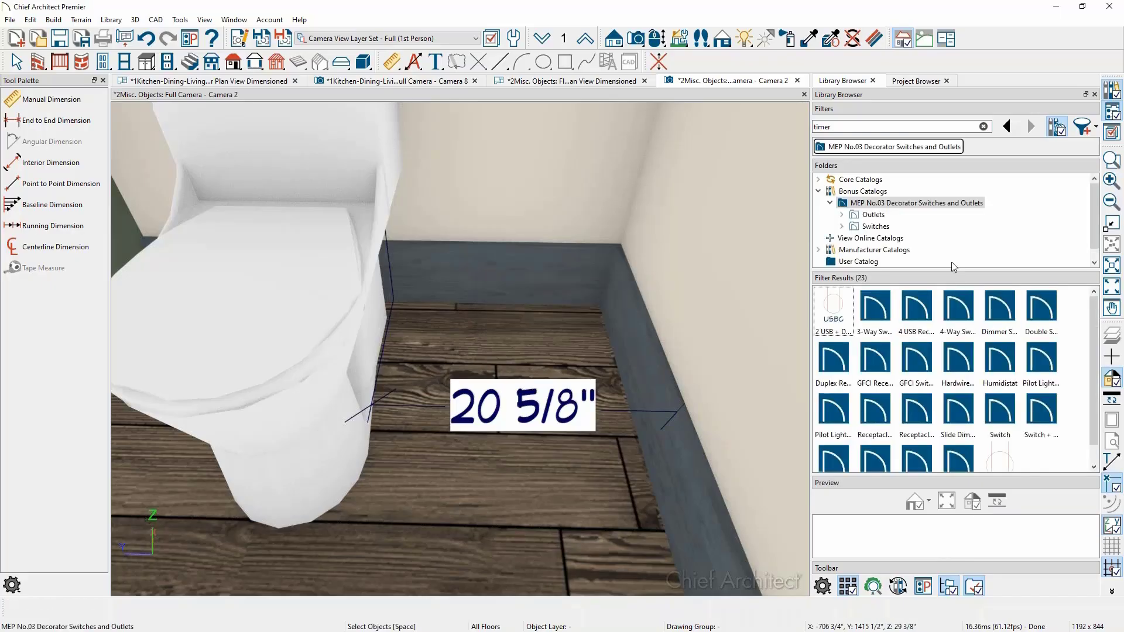
pyautogui.click(840, 128)
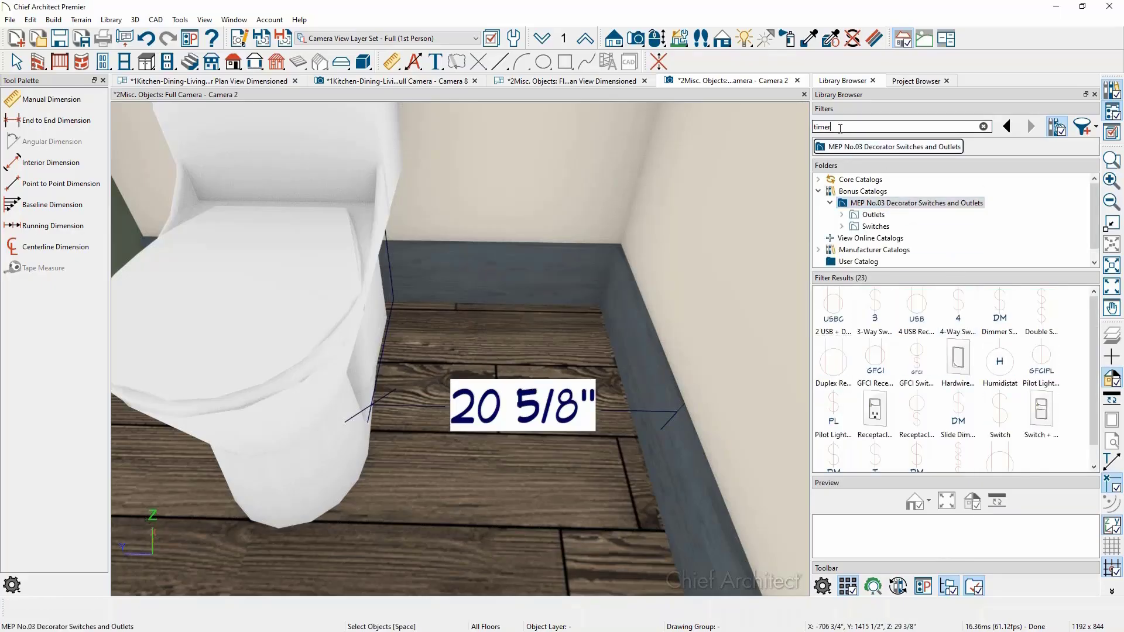
pyautogui.press('Return')
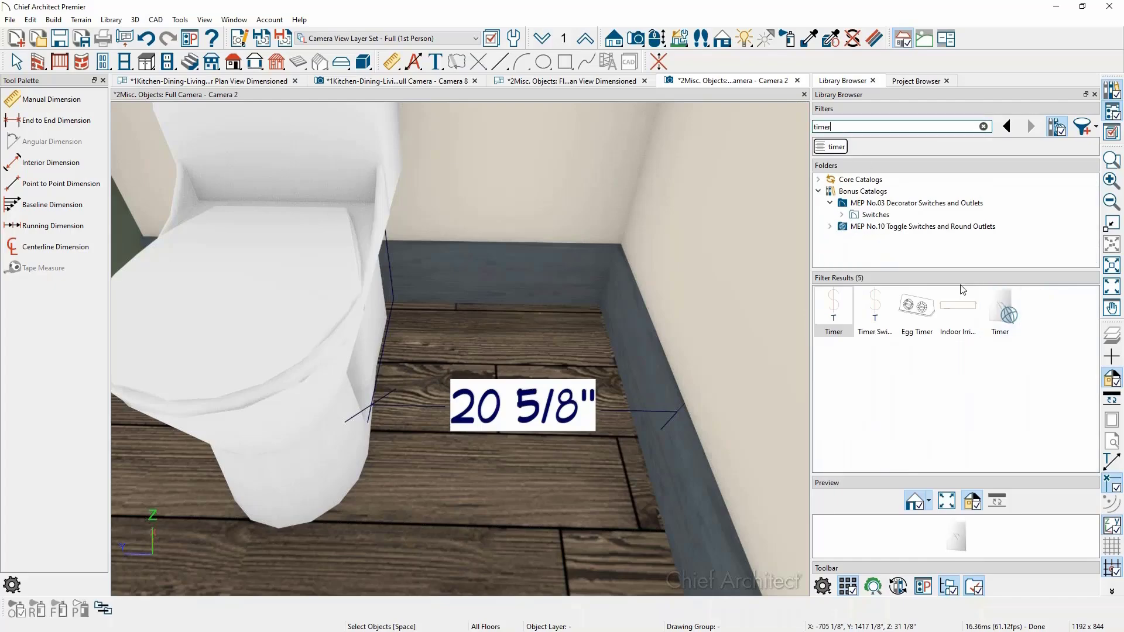
# Show the downloaded Timer Switch in its catalog folder and enlarge the folder list to view the whole Switches folder
pyautogui.click(873, 327)
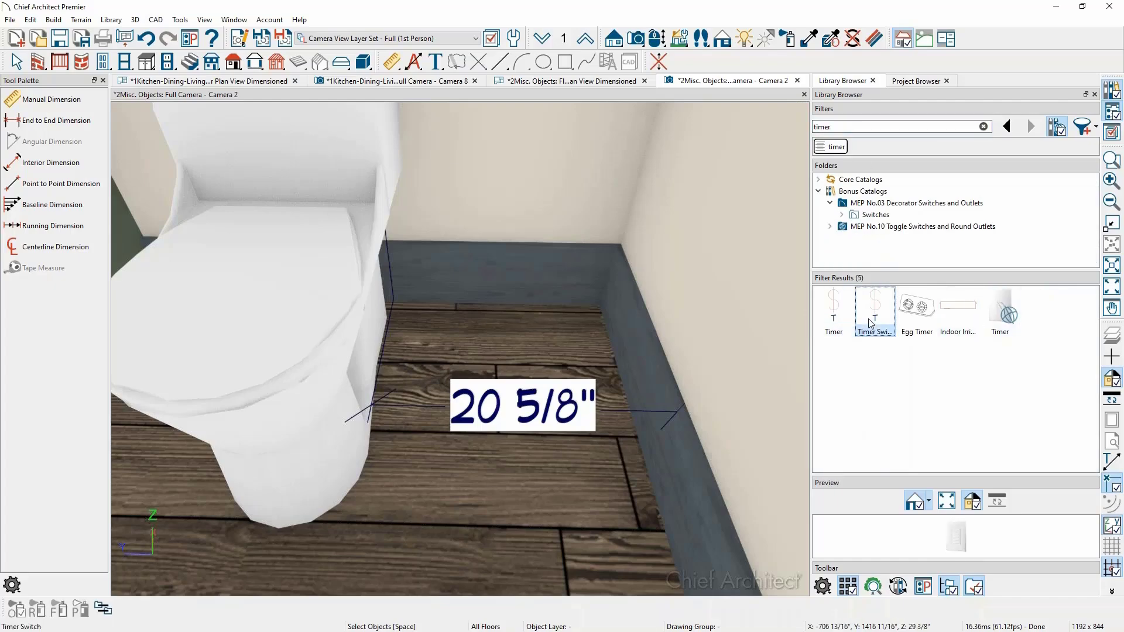
pyautogui.rightClick(870, 322)
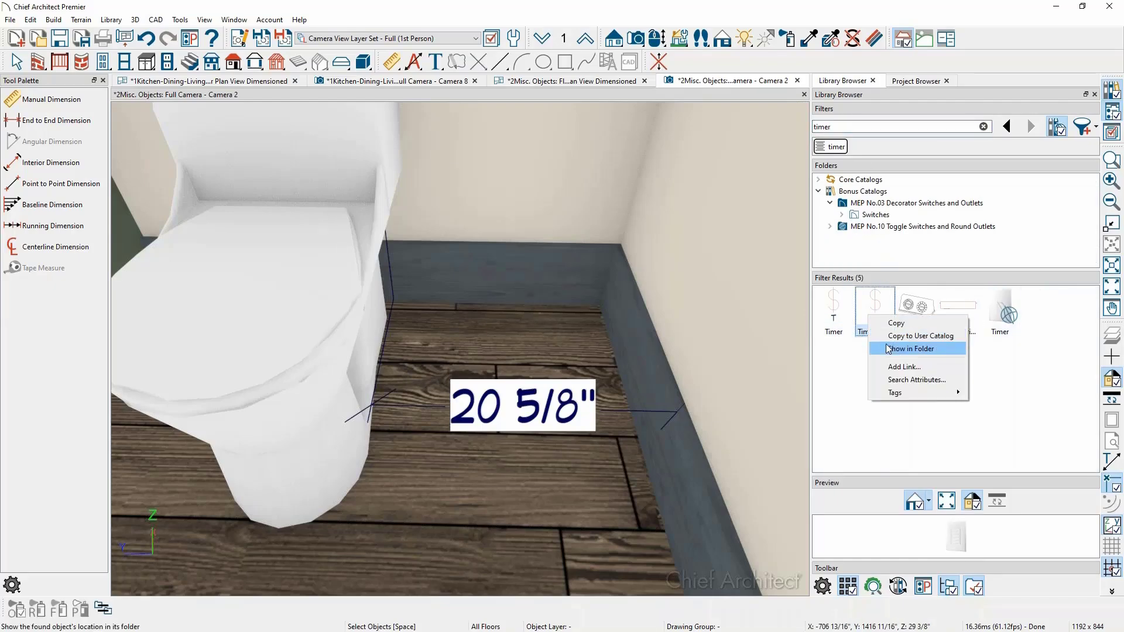
pyautogui.click(896, 348)
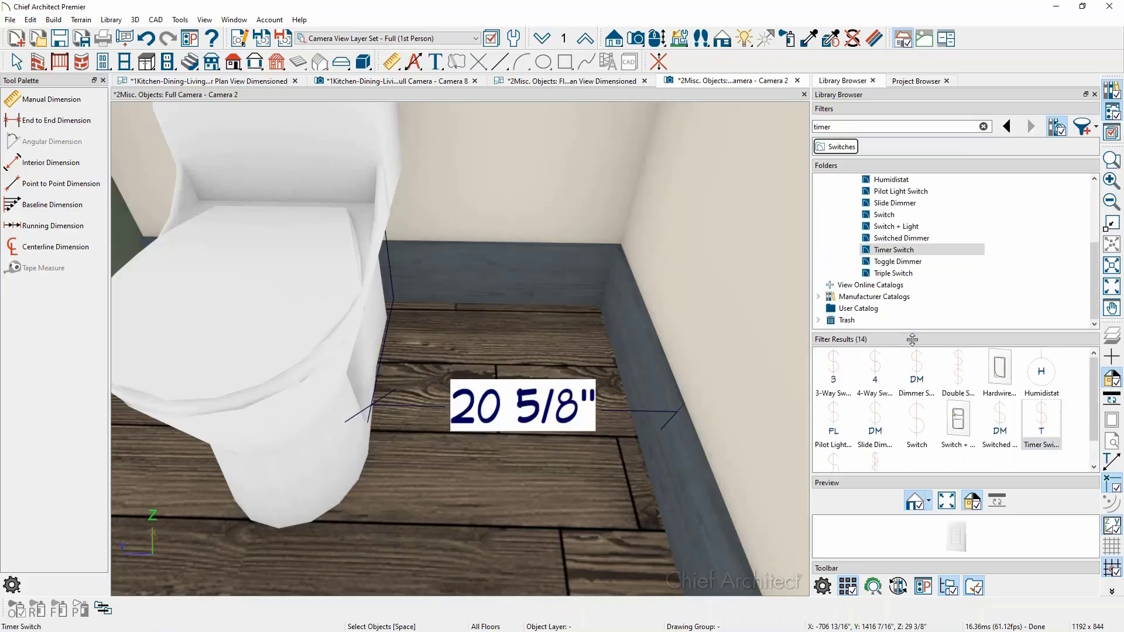
pyautogui.scroll(1, 916, 332)
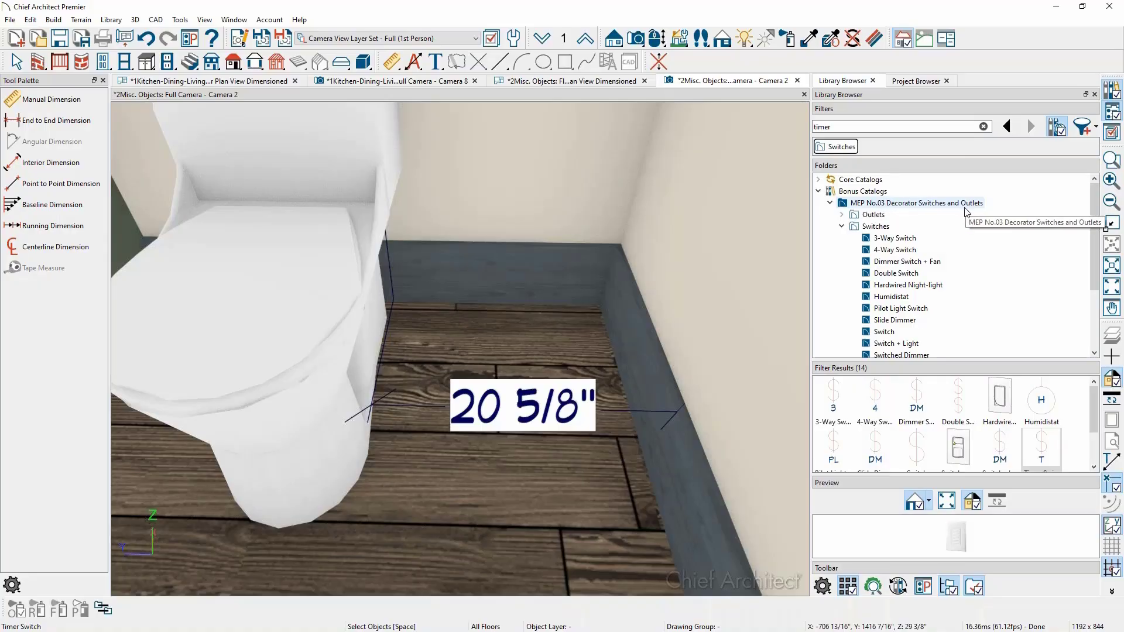
pyautogui.moveTo(977, 361); pyautogui.dragTo(977, 432)
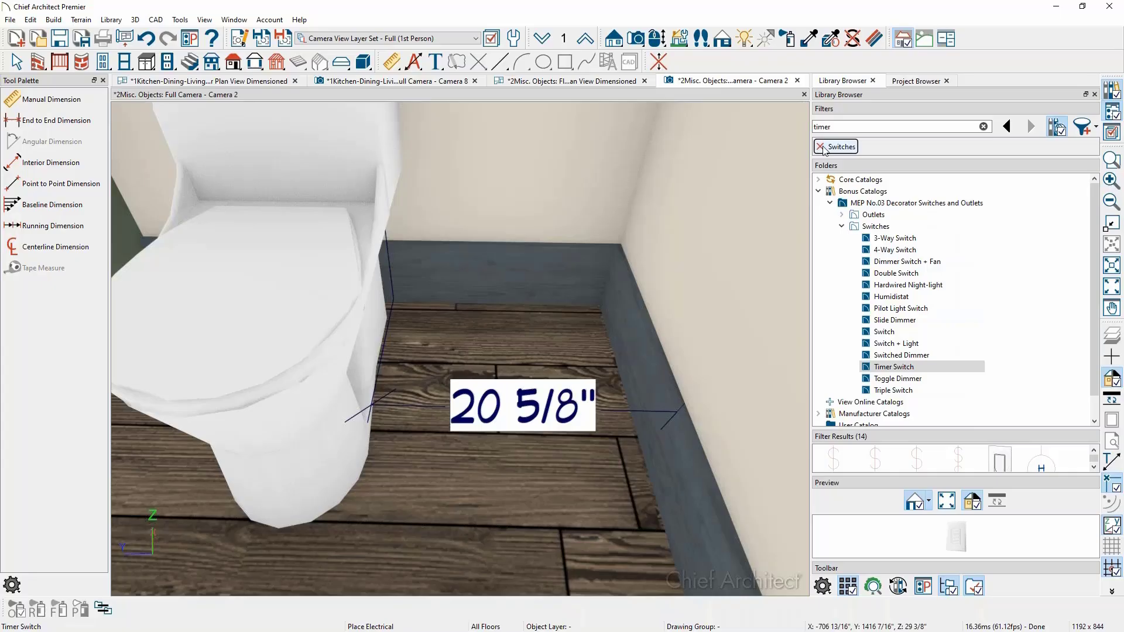
# Clear the Switches filter and the search text in the library, and shrink the folder list
pyautogui.click(821, 147)
pyautogui.click(983, 126)
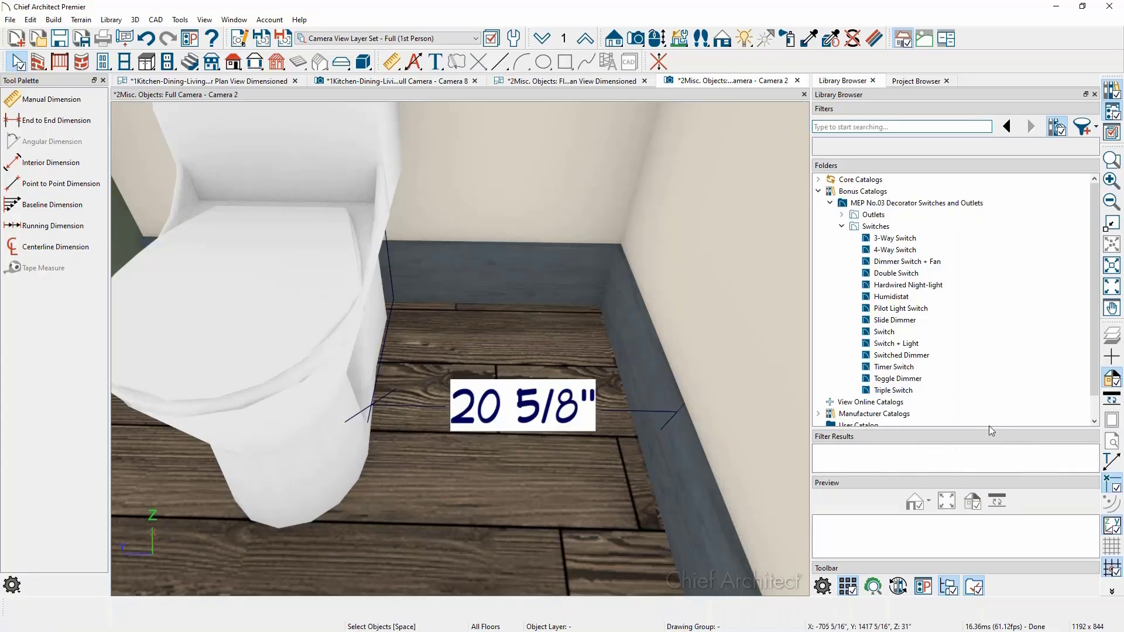
pyautogui.moveTo(988, 430); pyautogui.dragTo(989, 336)
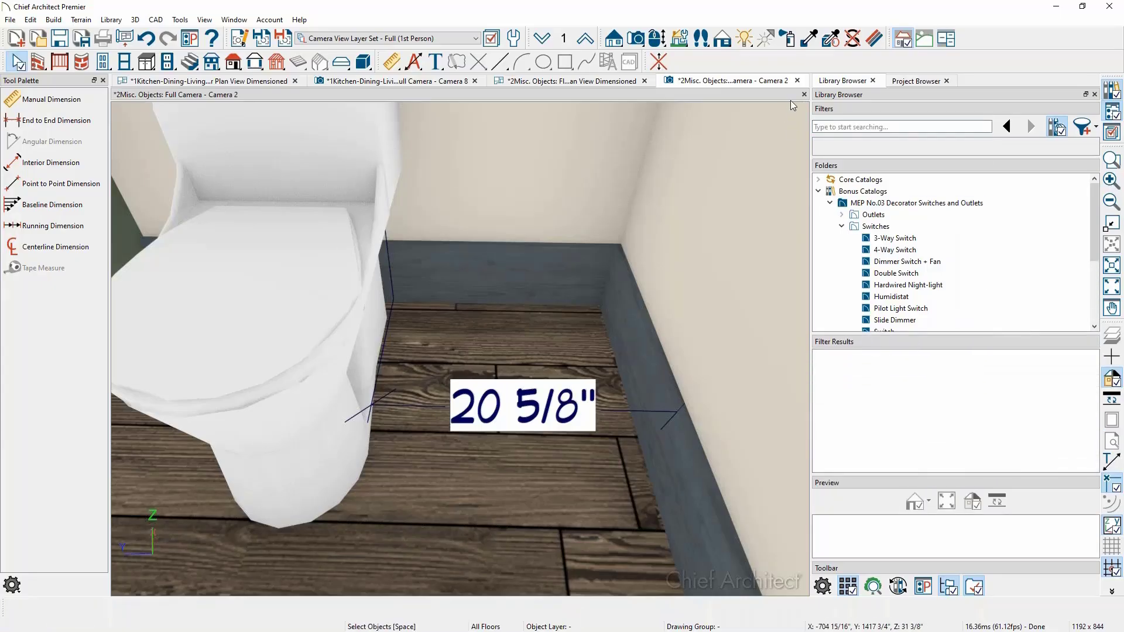
# Close the Misc. Objects camera view, and briefly show the Qs.JPG image in the photo viewer before returning to the floor plan
pyautogui.click(797, 80)
pyautogui.click(567, 339)
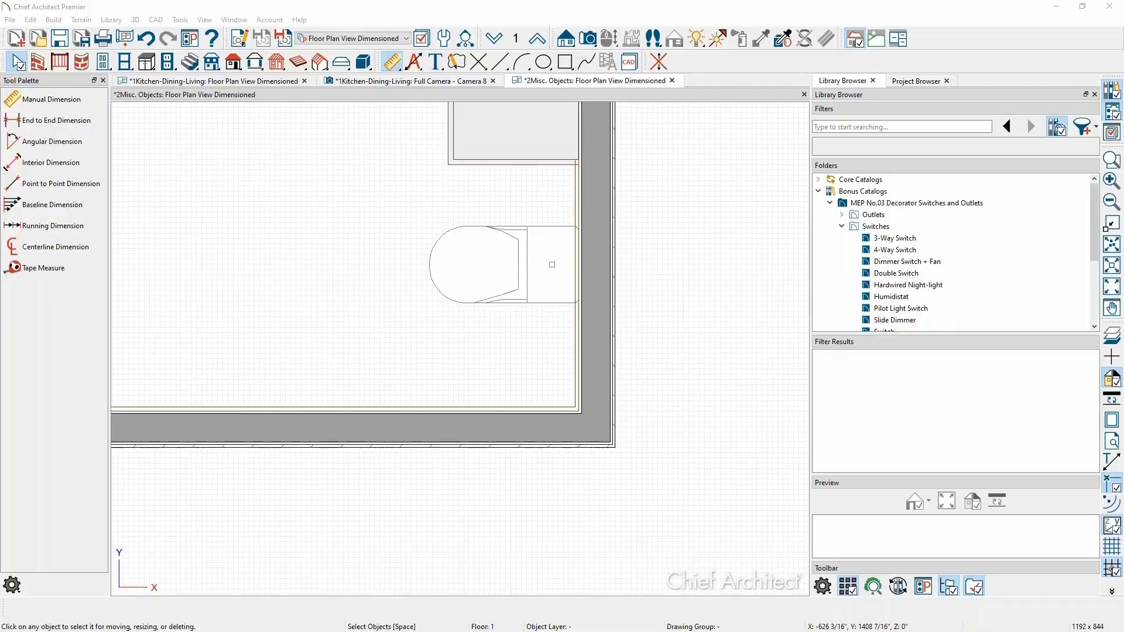
pyautogui.hotkey('alt', 'Tab')
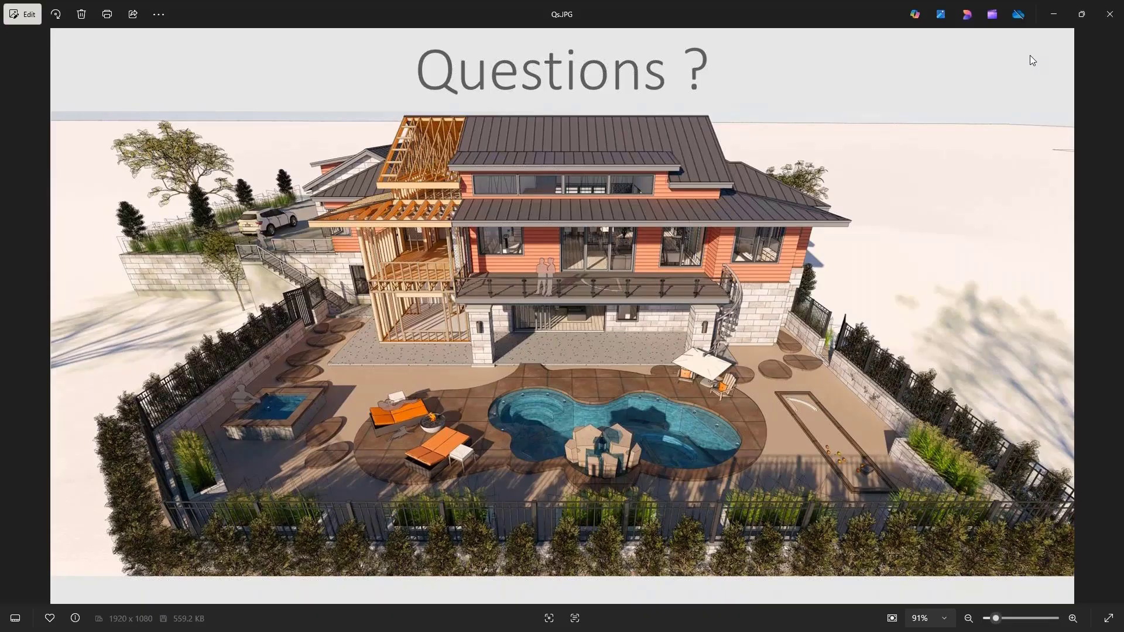
pyautogui.click(1052, 26)
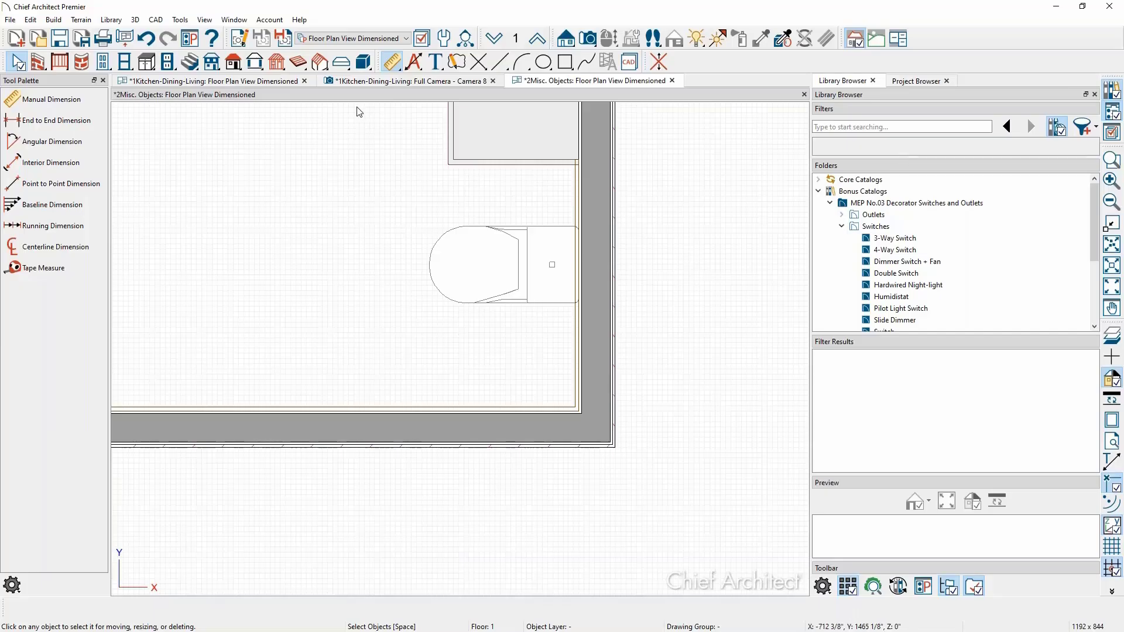
# In the Kitchen-Dining-Living Camera 8 view, review the temporary dimension setup in its dimension defaults and leave without changes
pyautogui.click(255, 83)
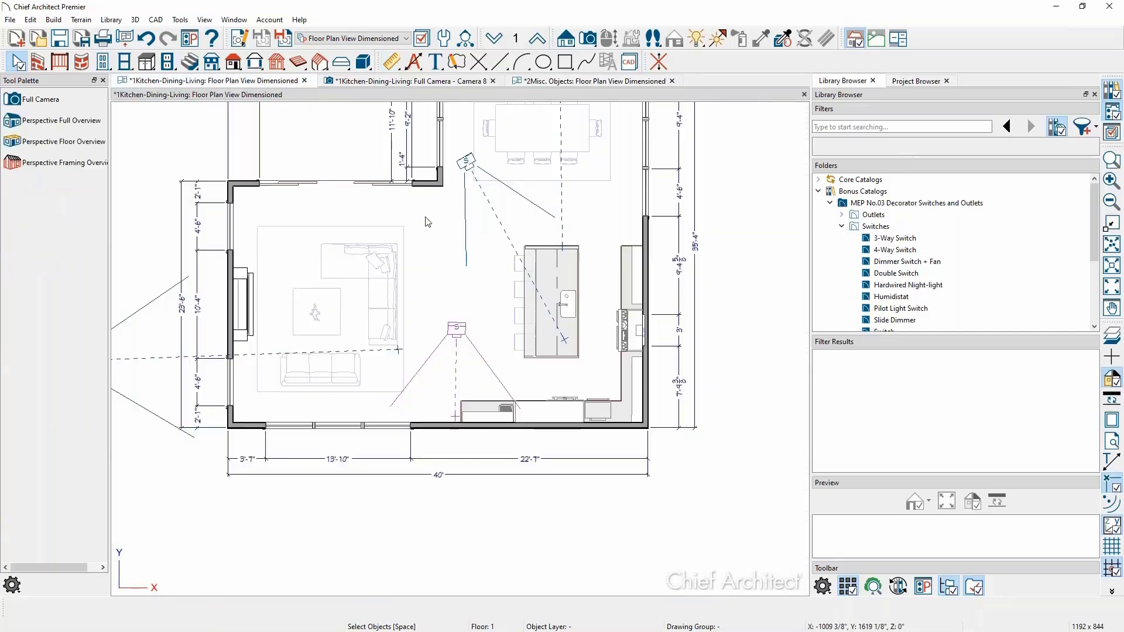
pyautogui.click(441, 83)
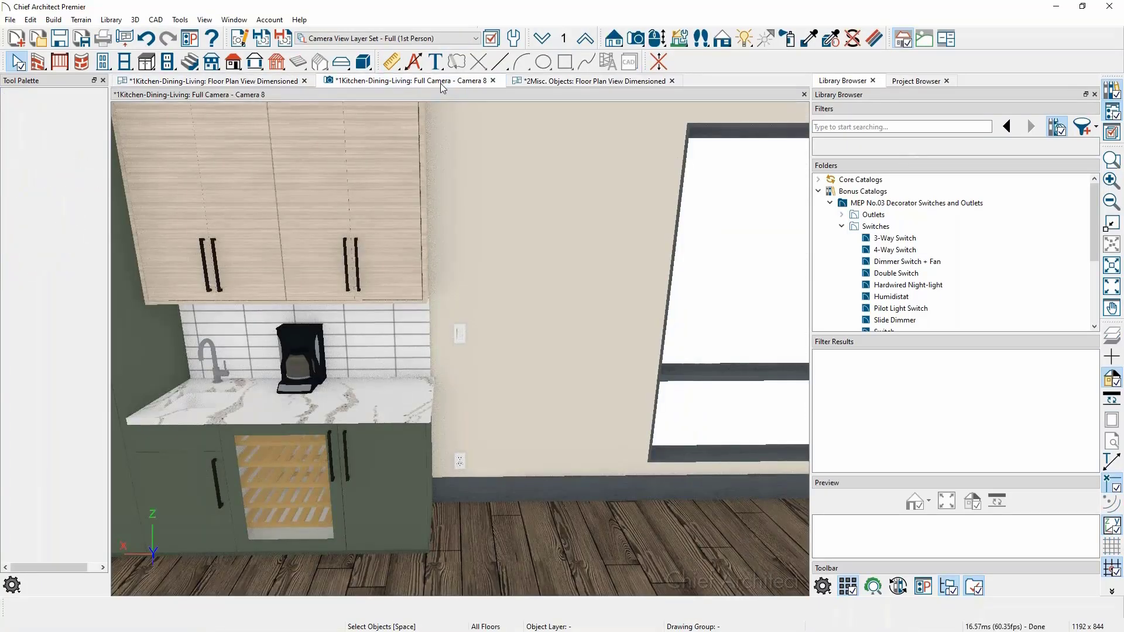
pyautogui.click(240, 39)
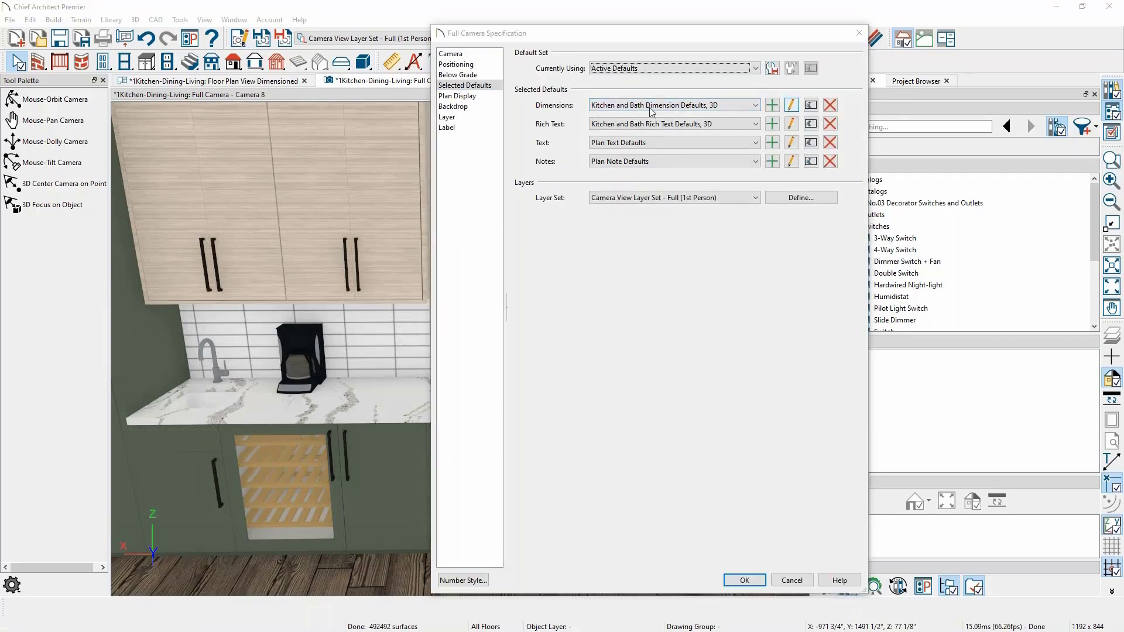
pyautogui.click(791, 105)
pyautogui.click(387, 66)
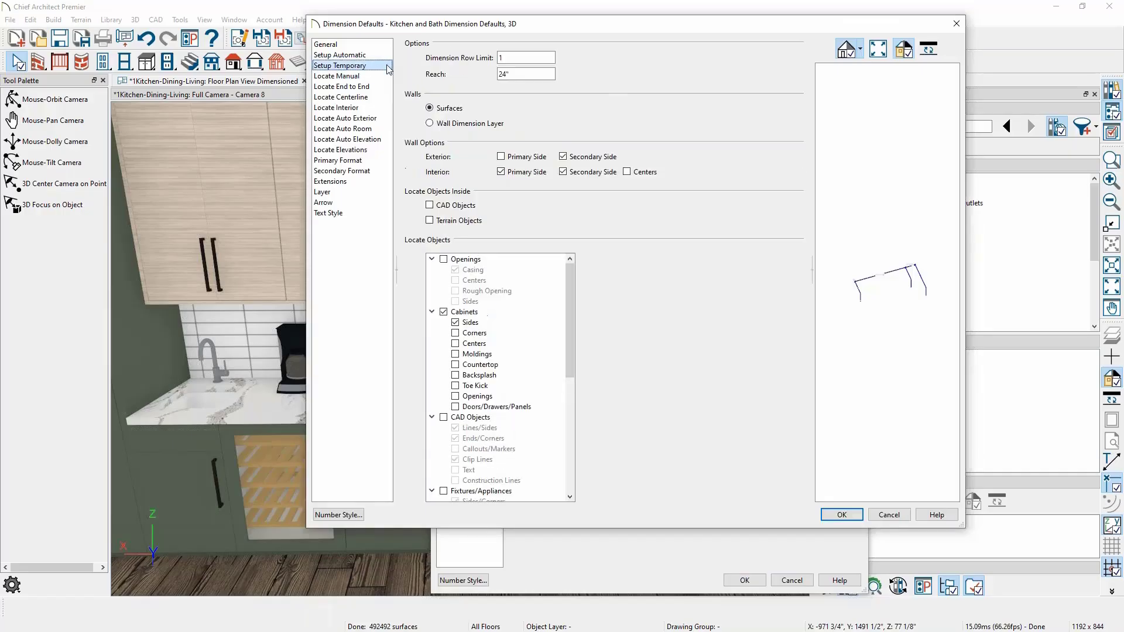
pyautogui.moveTo(476, 24); pyautogui.dragTo(600, 48)
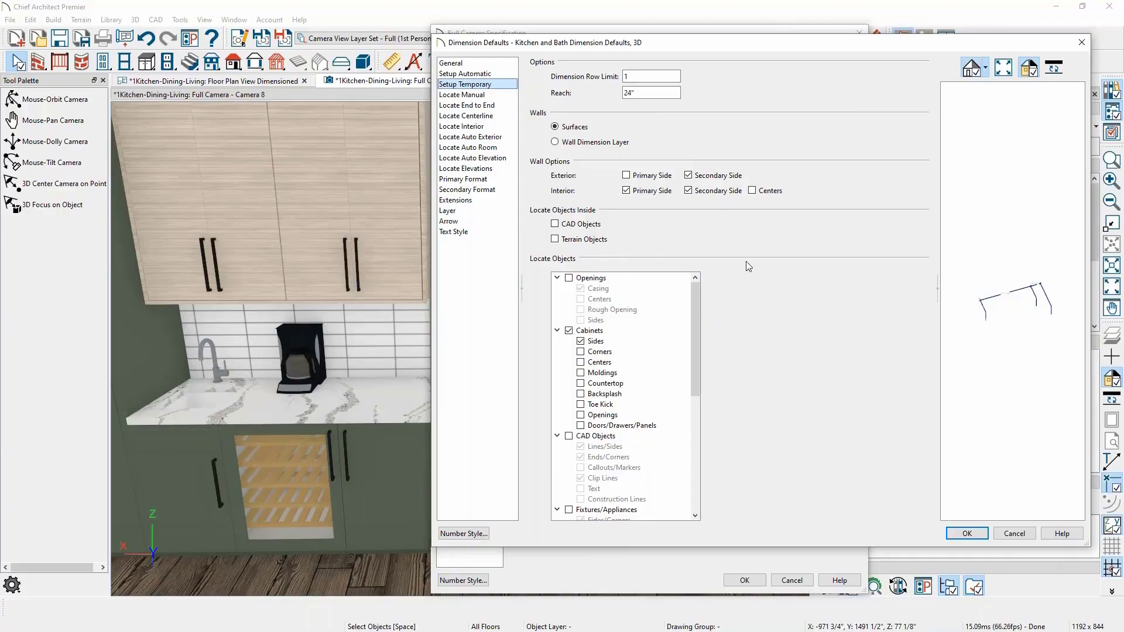
pyautogui.click(1012, 534)
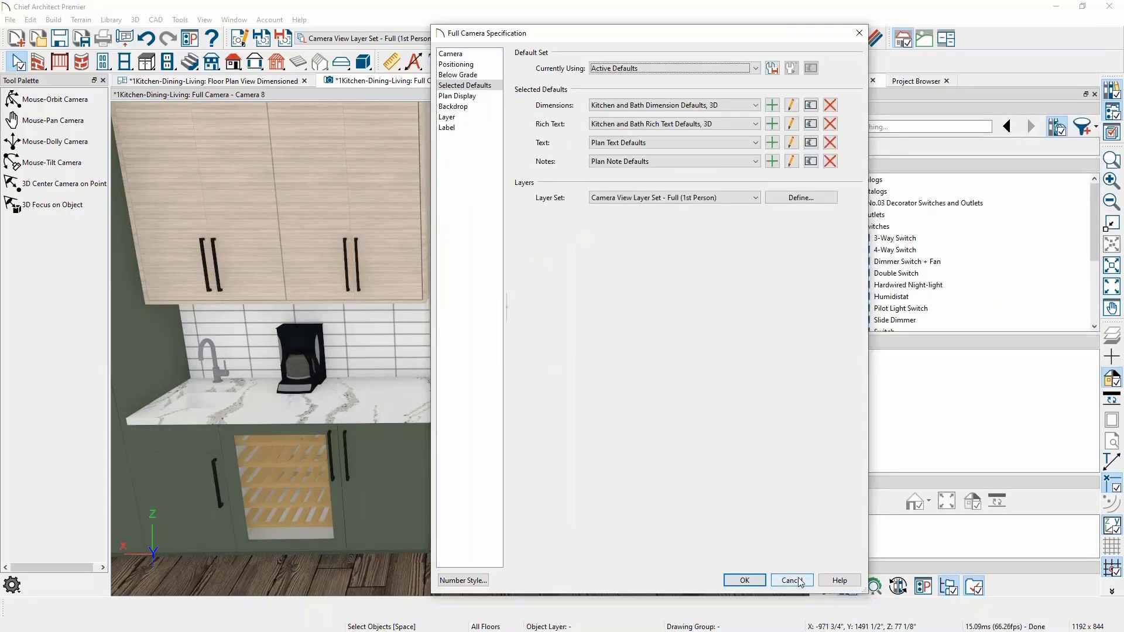
pyautogui.click(792, 581)
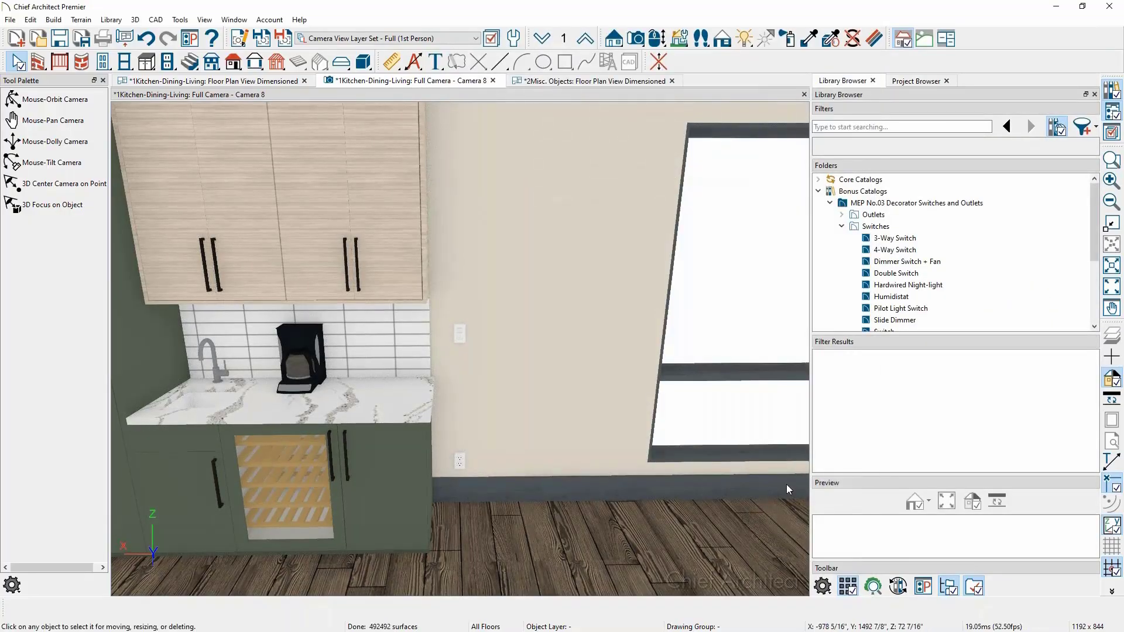
# Close the library and project browsers and reframe the kitchen camera view on the coffee bar cabinets
pyautogui.click(873, 81)
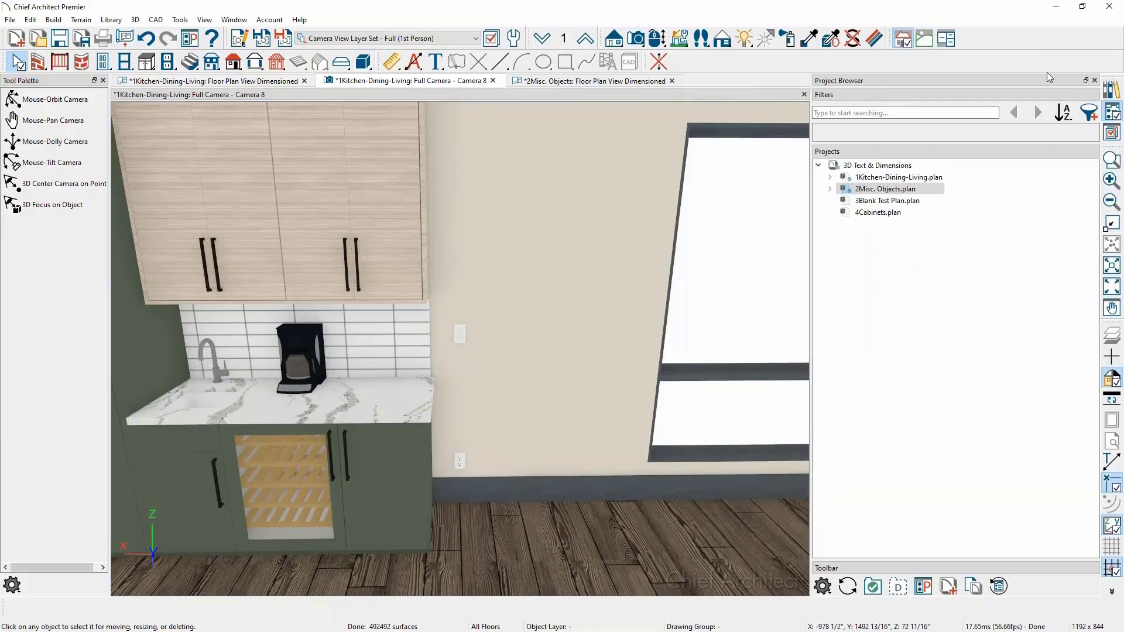
pyautogui.click(1093, 80)
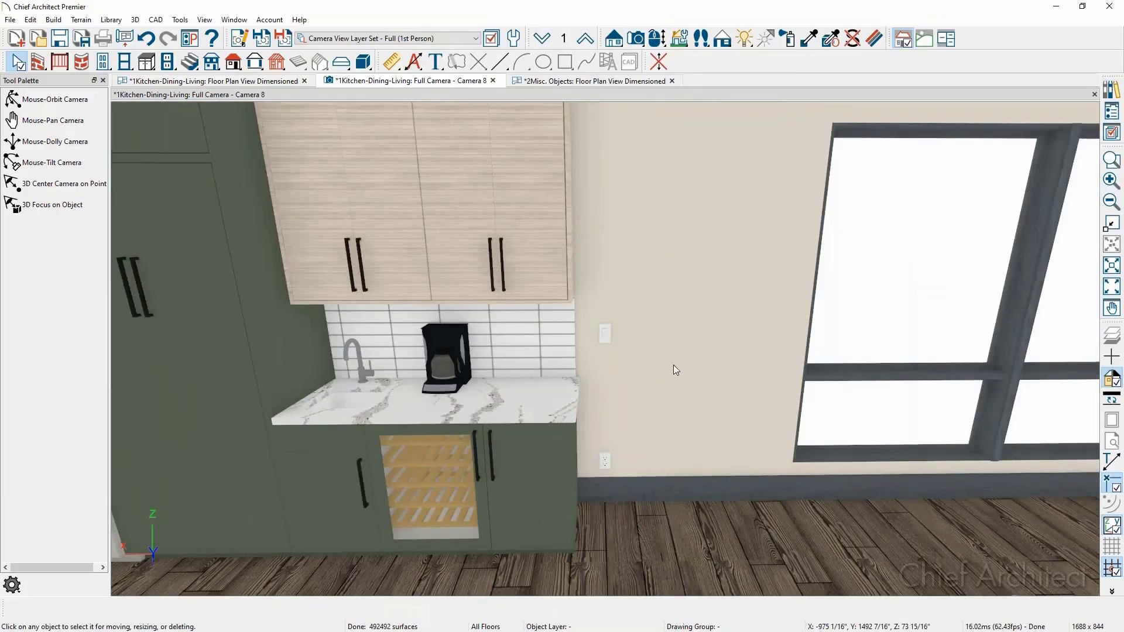
pyautogui.press('o')
pyautogui.moveTo(655, 355); pyautogui.dragTo(654, 355, button='right')
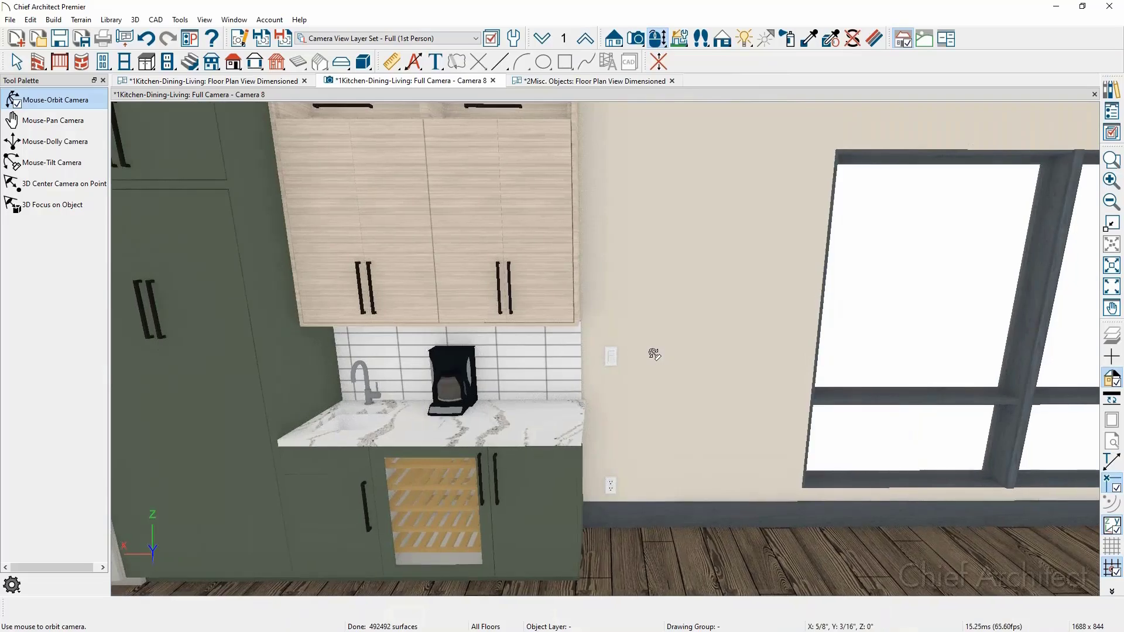
pyautogui.scroll(-1, 657, 358)
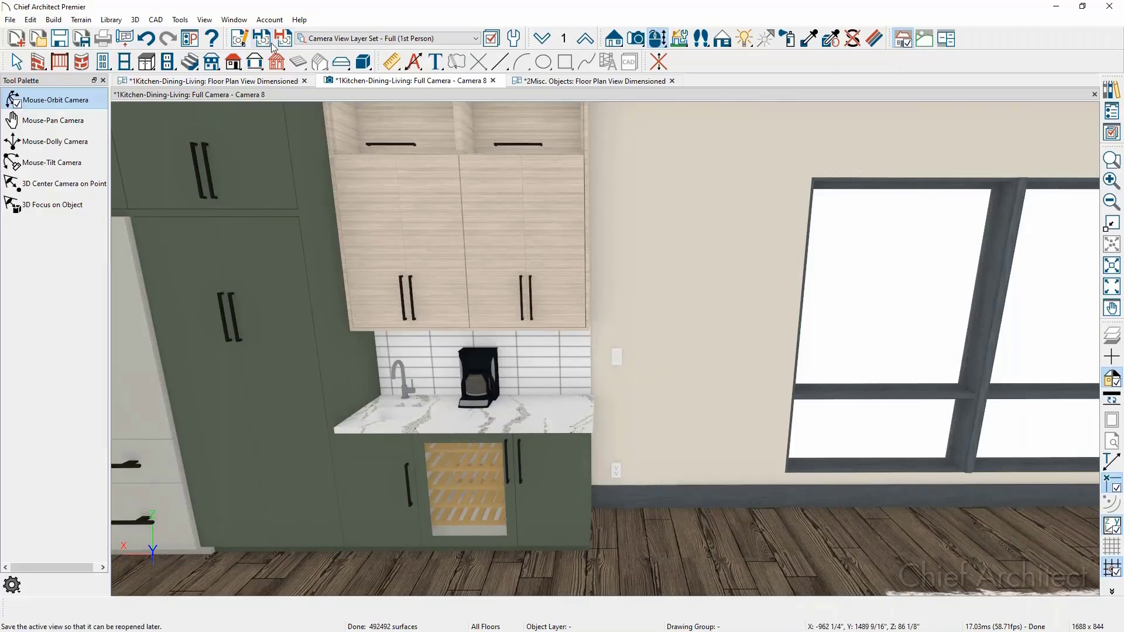
# Review the layer assigned in the camera's Kitchen and Bath 3D dimension defaults and leave without changes
pyautogui.click(291, 65)
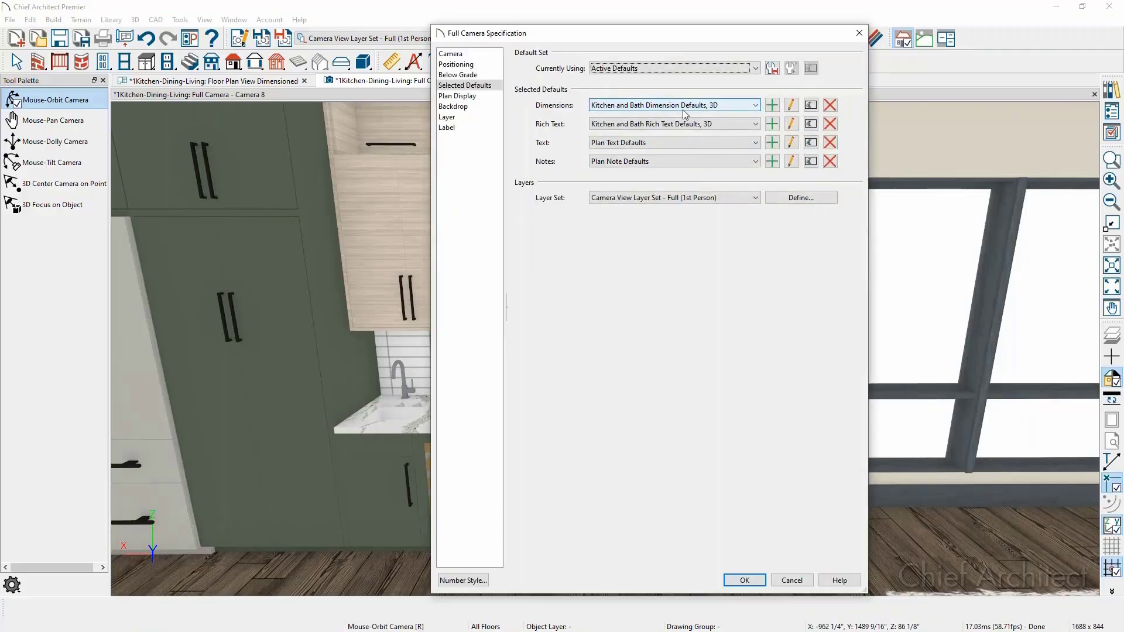
pyautogui.click(792, 105)
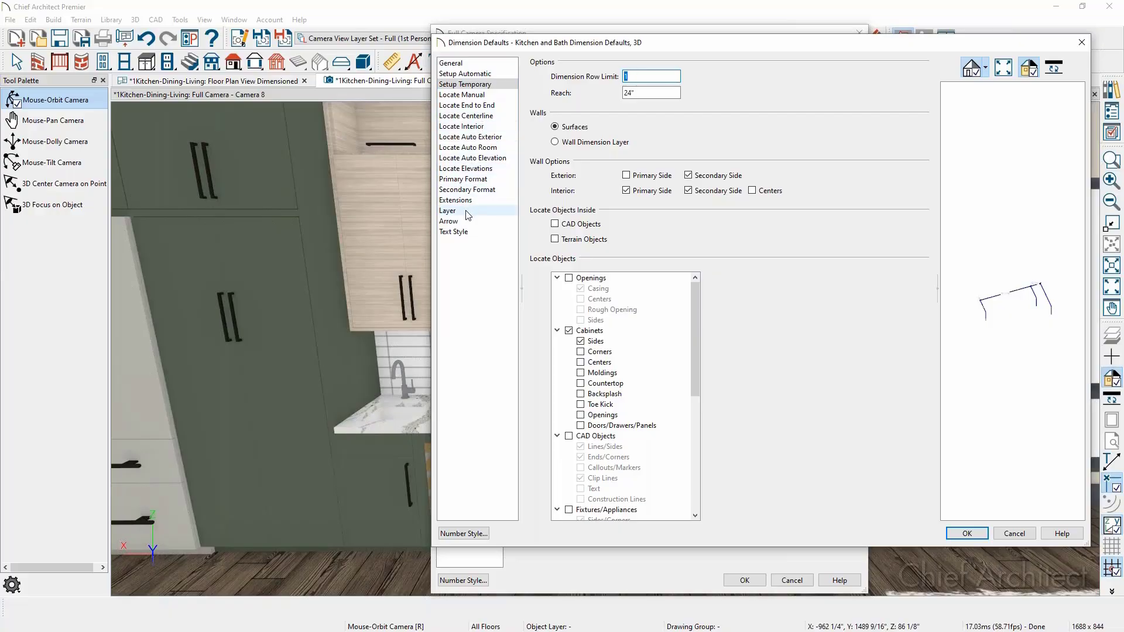
pyautogui.click(449, 212)
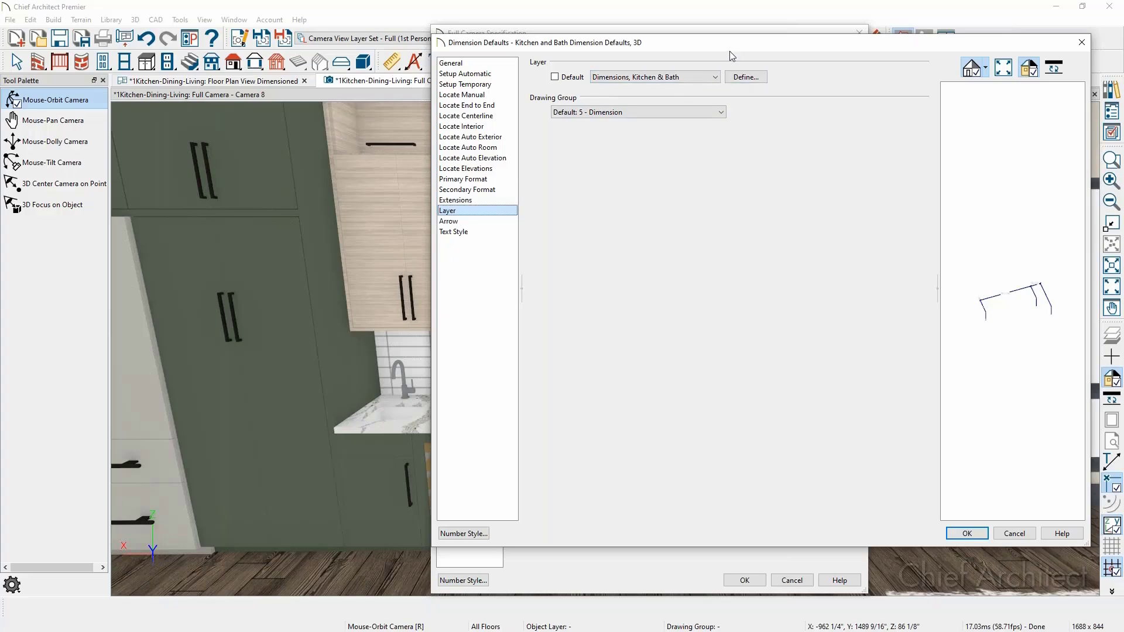
pyautogui.moveTo(730, 51)
pyautogui.mouseDown()
pyautogui.moveTo(726, 68)
pyautogui.moveTo(721, 36)
pyautogui.mouseUp()
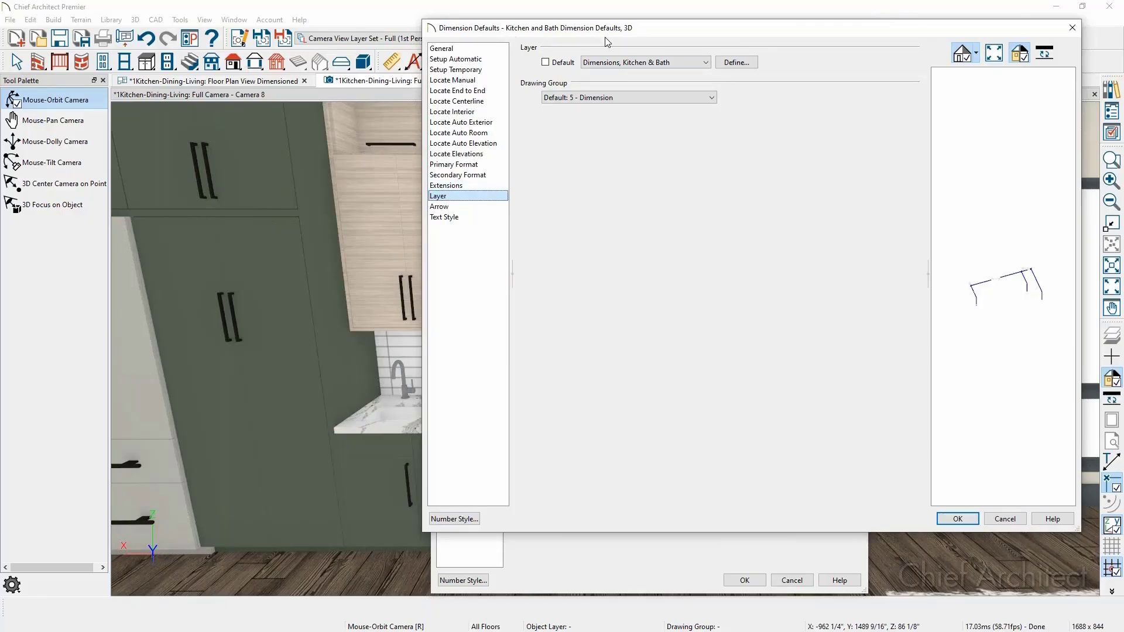
pyautogui.click(998, 520)
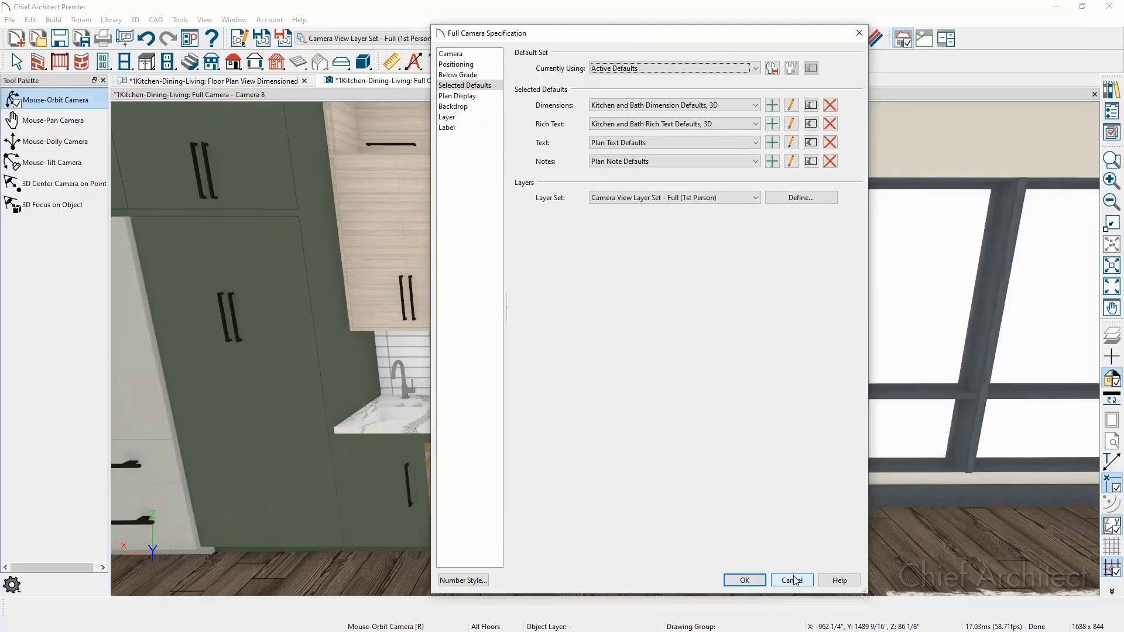
pyautogui.click(794, 580)
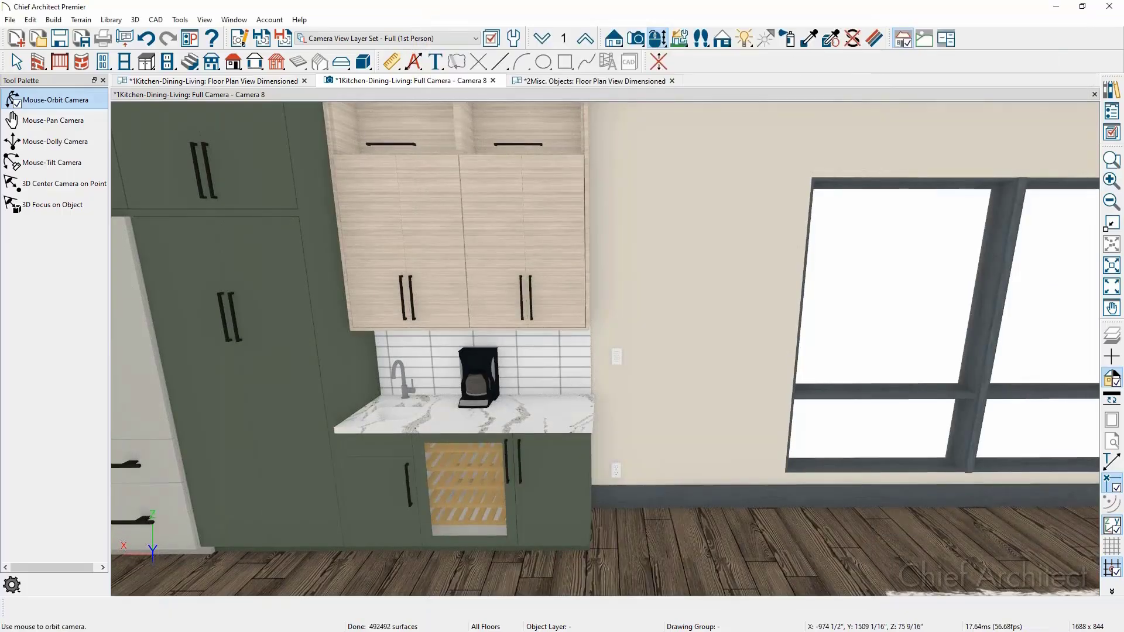
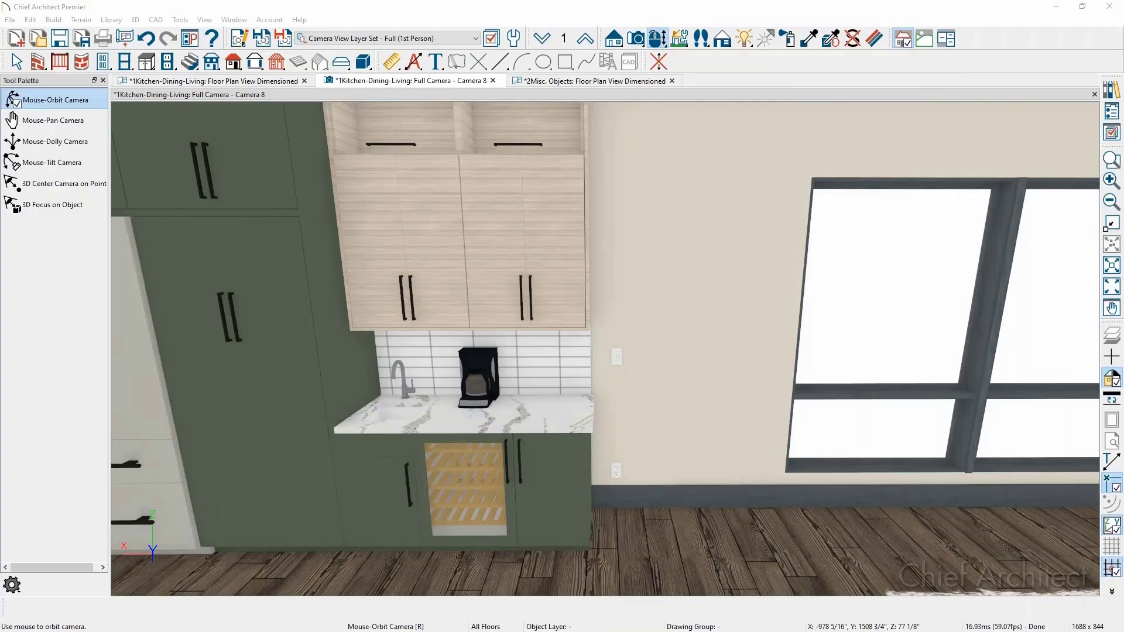
# Open the 4Cabinets plan from the project and close the project browser
pyautogui.click(1112, 112)
pyautogui.doubleClick(884, 213)
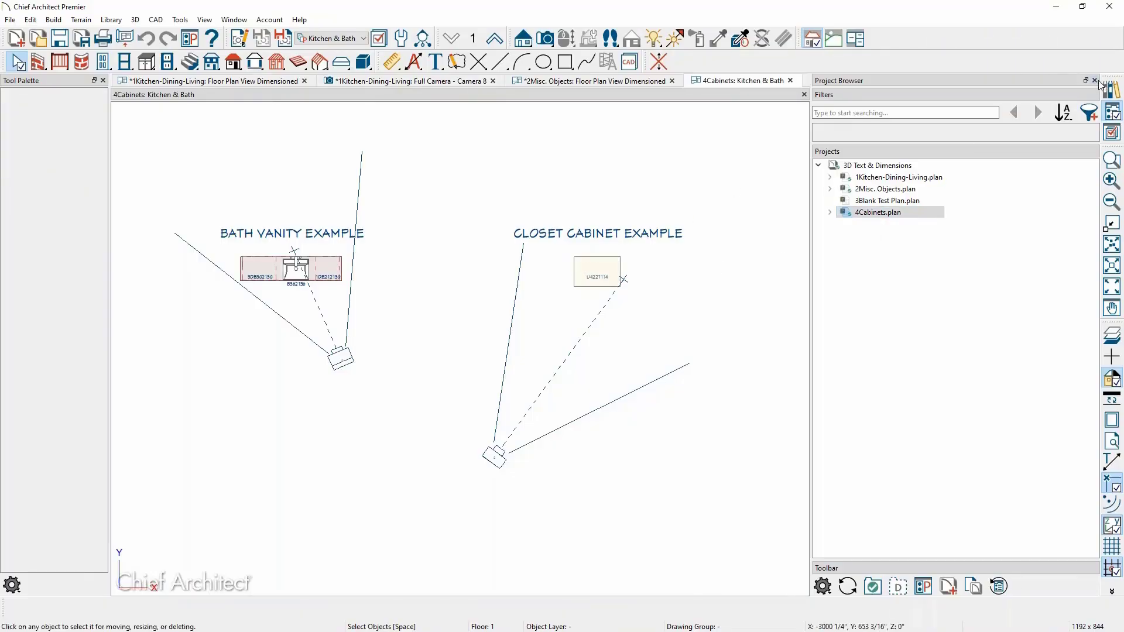
pyautogui.click(1094, 80)
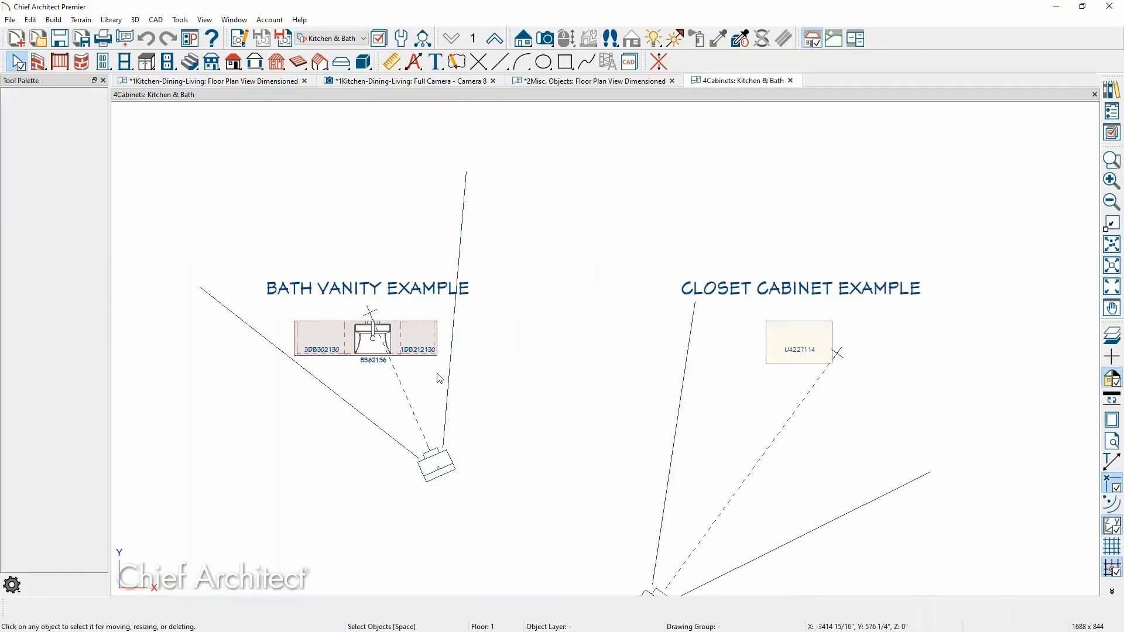
# Create a full camera view of the bath vanity and frame the cabinets from the front
pyautogui.click(545, 38)
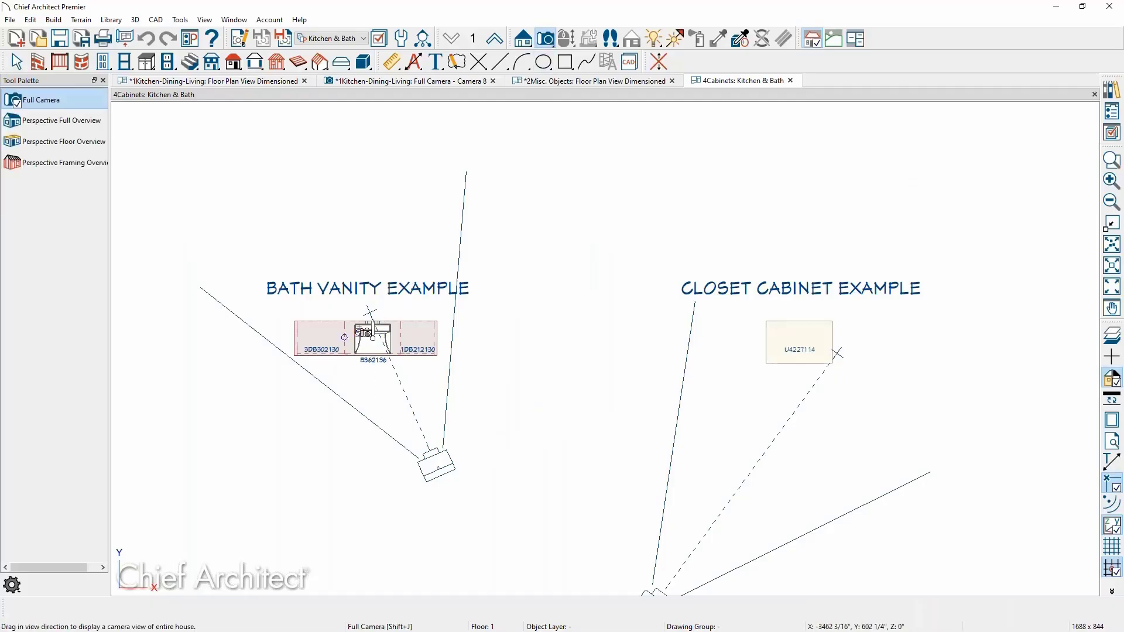
pyautogui.moveTo(373, 413); pyautogui.dragTo(375, 275)
pyautogui.scroll(-3, 378, 394)
pyautogui.moveTo(380, 397); pyautogui.dragTo(393, 312, button='middle')
pyautogui.moveTo(430, 357); pyautogui.dragTo(495, 311, button='middle')
pyautogui.moveTo(494, 312)
pyautogui.mouseDown()
pyautogui.moveTo(487, 350)
pyautogui.moveTo(480, 321)
pyautogui.mouseUp()
pyautogui.moveTo(489, 352); pyautogui.dragTo(499, 305, button='middle')
pyautogui.moveTo(498, 307); pyautogui.dragTo(499, 356)
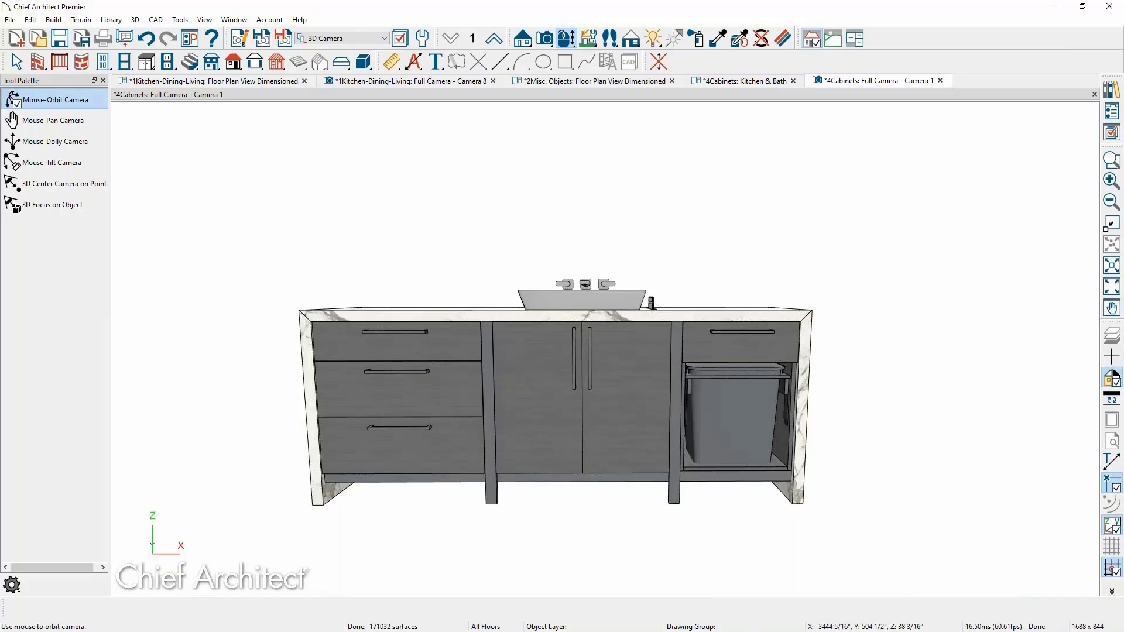
# Review the Cabinet-Vantiy-Example.png reference image, put it aside and reframe the front of the vanity
pyautogui.moveTo(1123, 159); pyautogui.dragTo(746, 152)
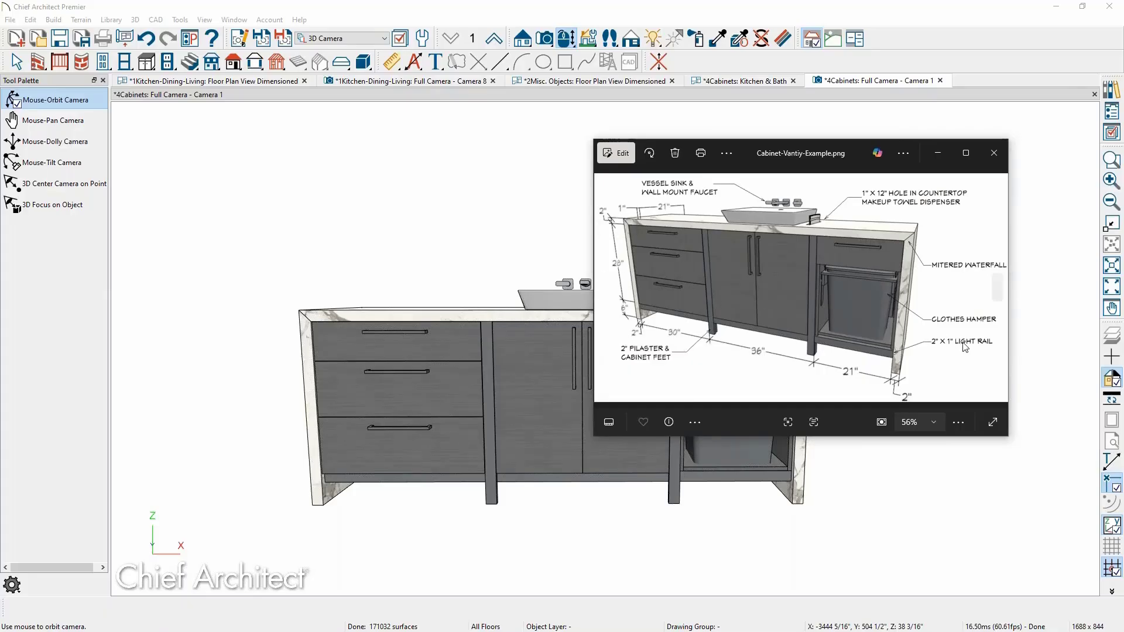
pyautogui.moveTo(800, 160); pyautogui.dragTo(1123, 153)
pyautogui.moveTo(727, 389); pyautogui.dragTo(711, 409)
pyautogui.moveTo(711, 403); pyautogui.dragTo(718, 365, button='middle')
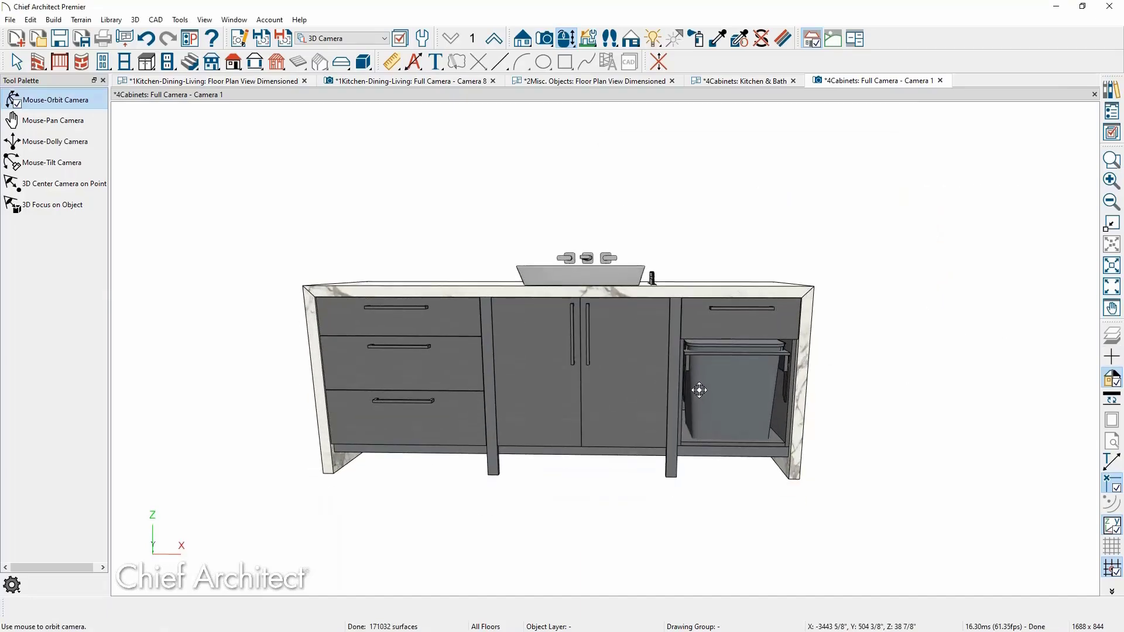
pyautogui.moveTo(700, 392); pyautogui.dragTo(702, 380)
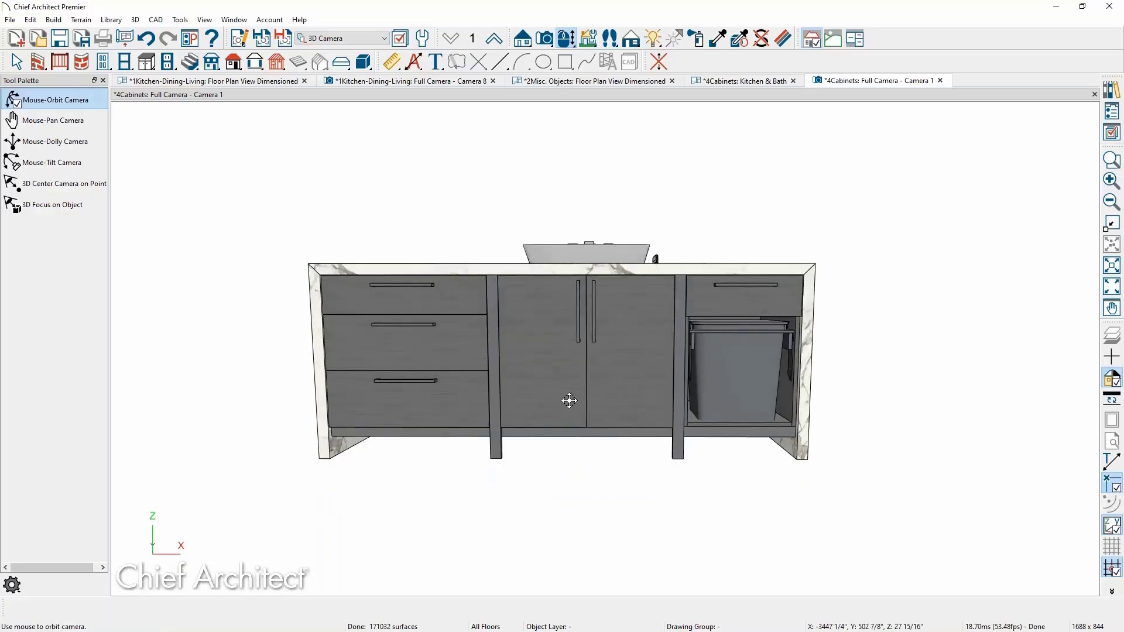
pyautogui.scroll(1, 570, 399)
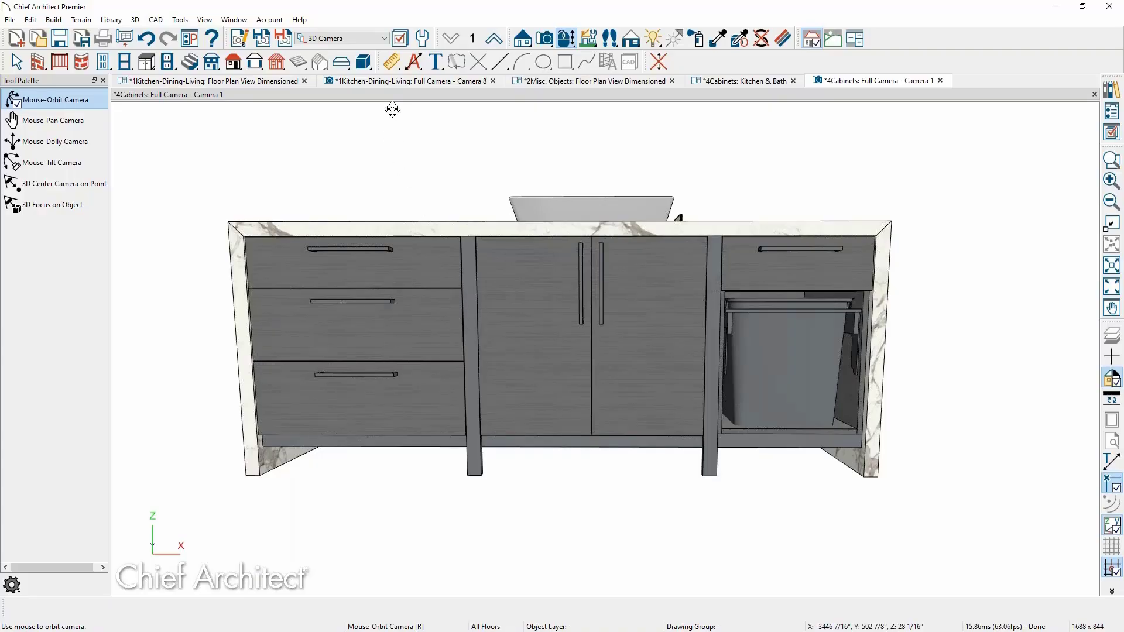
# In the Kitchen and Bath dimension defaults, turn off locating Fixtures/Appliances for manual dimensions
pyautogui.click(392, 62)
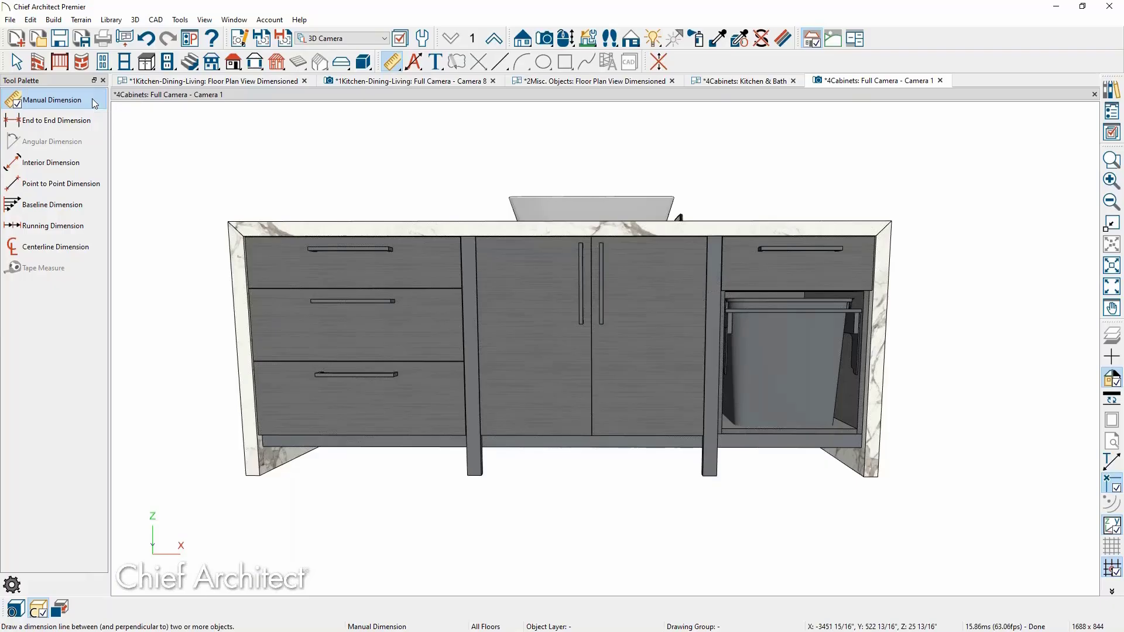
pyautogui.doubleClick(94, 102)
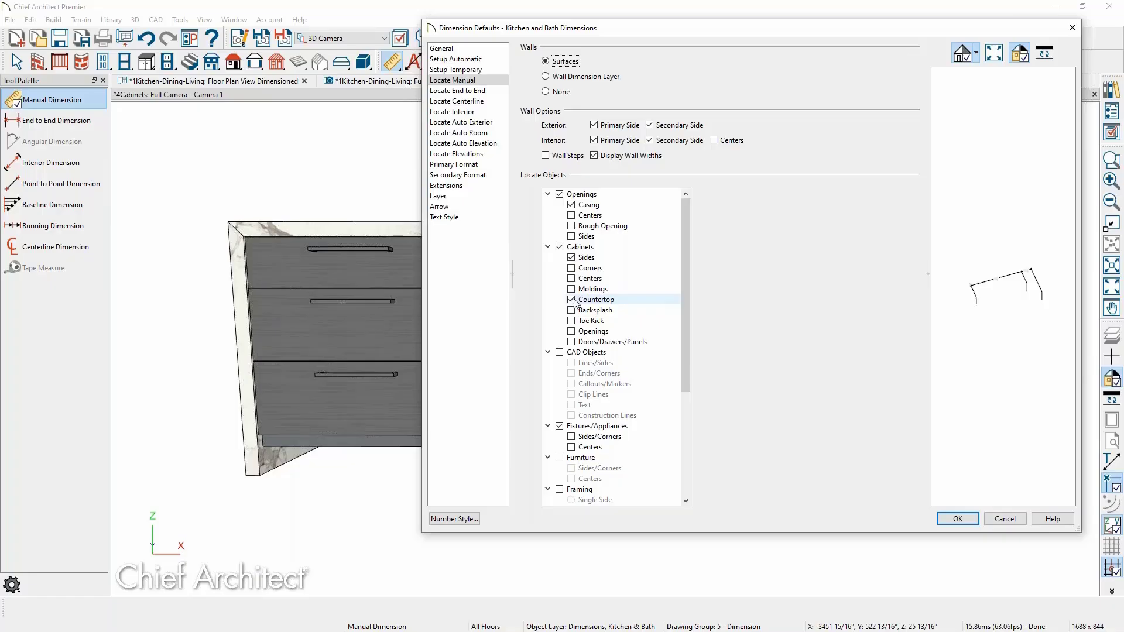
pyautogui.click(560, 427)
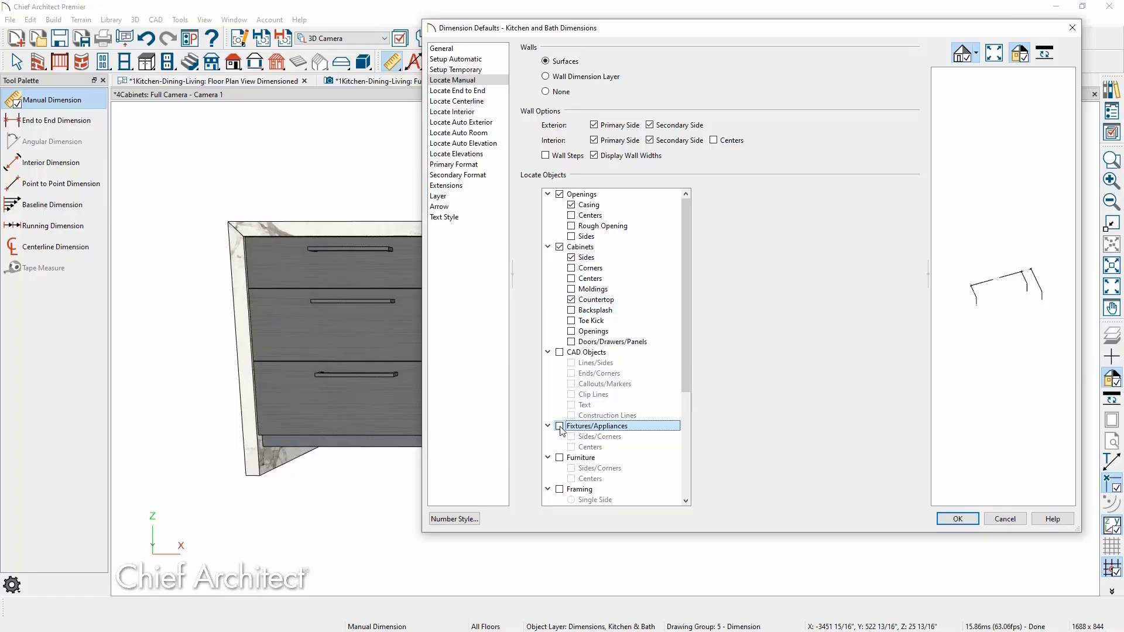
pyautogui.scroll(-5, 561, 430)
pyautogui.scroll(5, 562, 431)
pyautogui.click(958, 519)
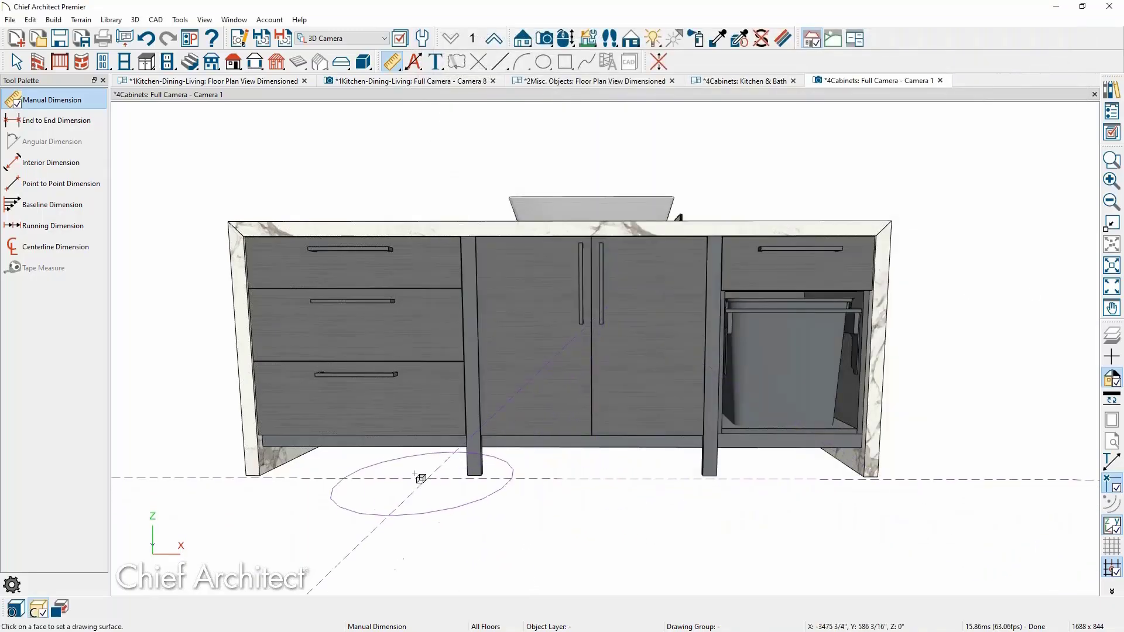
# Set the drawer cabinet's bounding box front as the drawing surface and draw a horizontal manual dimension across the whole vanity
pyautogui.click(16, 612)
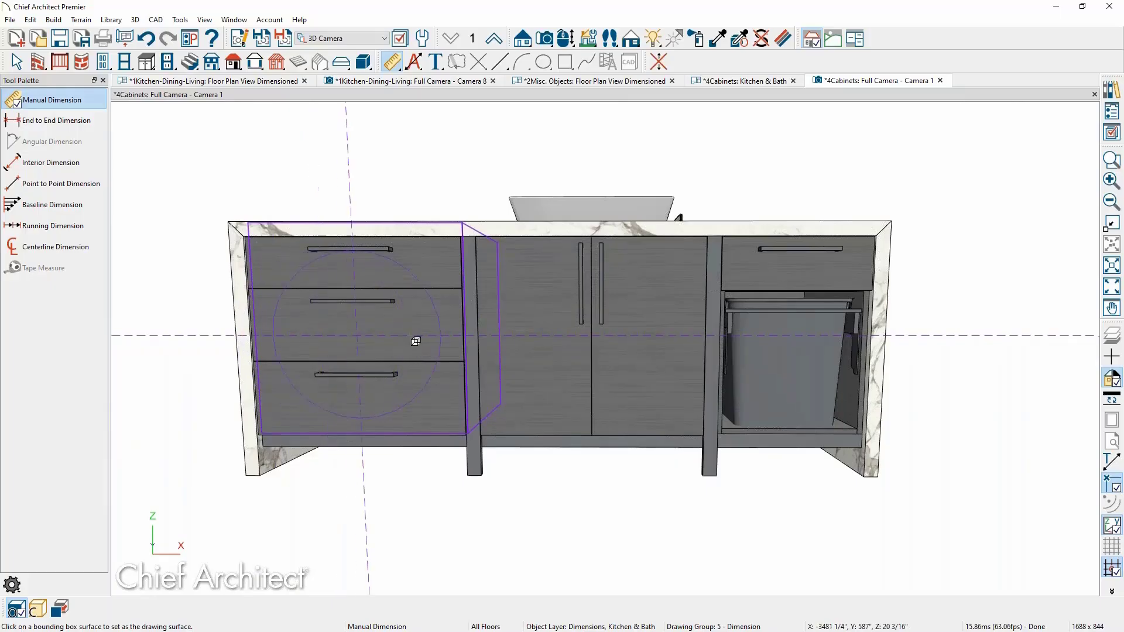
pyautogui.click(301, 327)
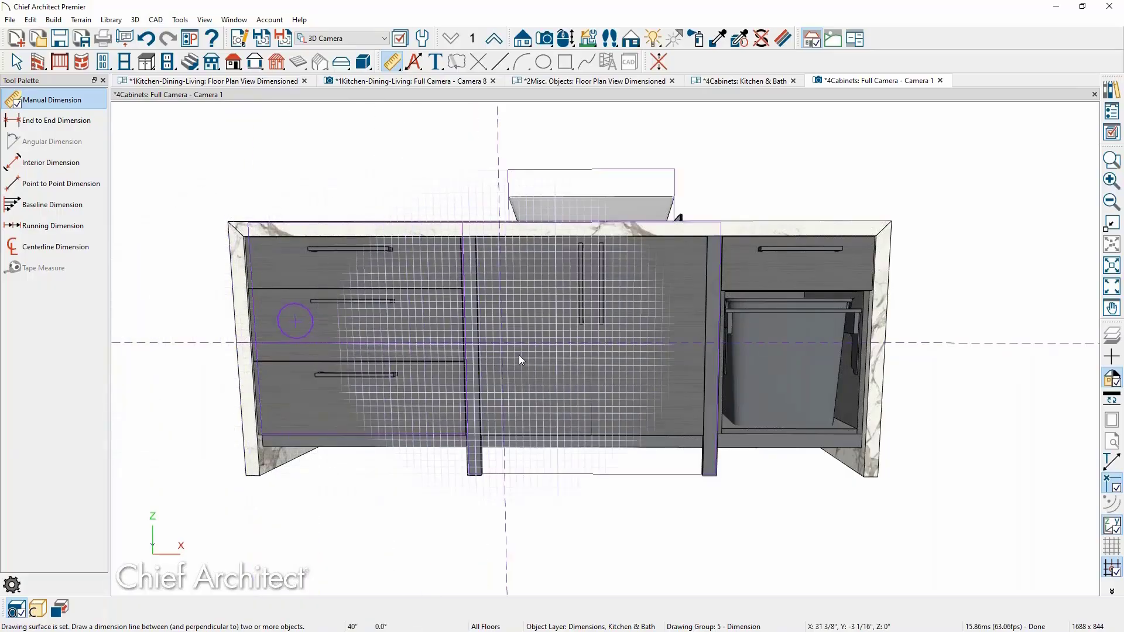
pyautogui.moveTo(713, 343); pyautogui.dragTo(871, 346)
pyautogui.press('space')
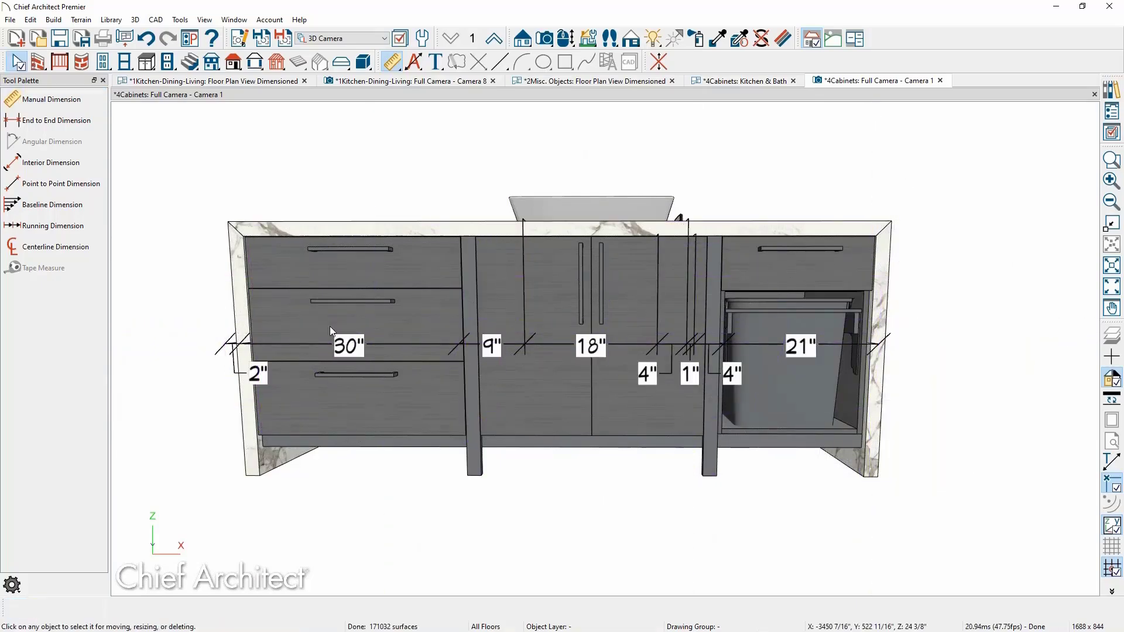
# Remove the extension lines that mark the countertop's sink and dispenser holes from the horizontal dimension line
pyautogui.press('o')
pyautogui.moveTo(345, 311); pyautogui.dragTo(345, 338)
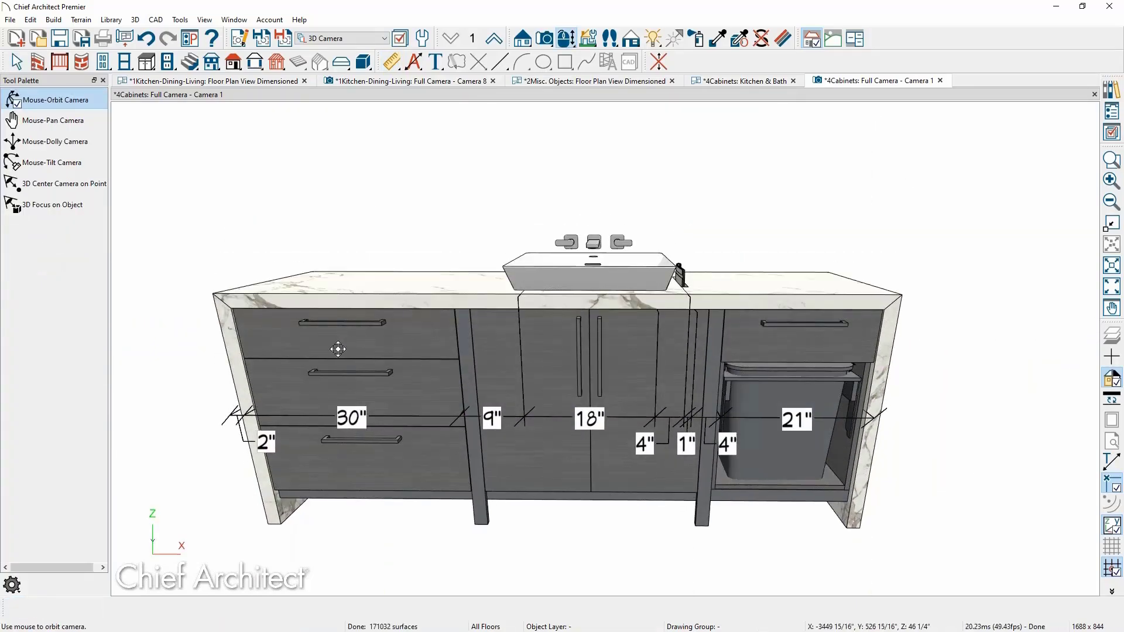
pyautogui.press('space')
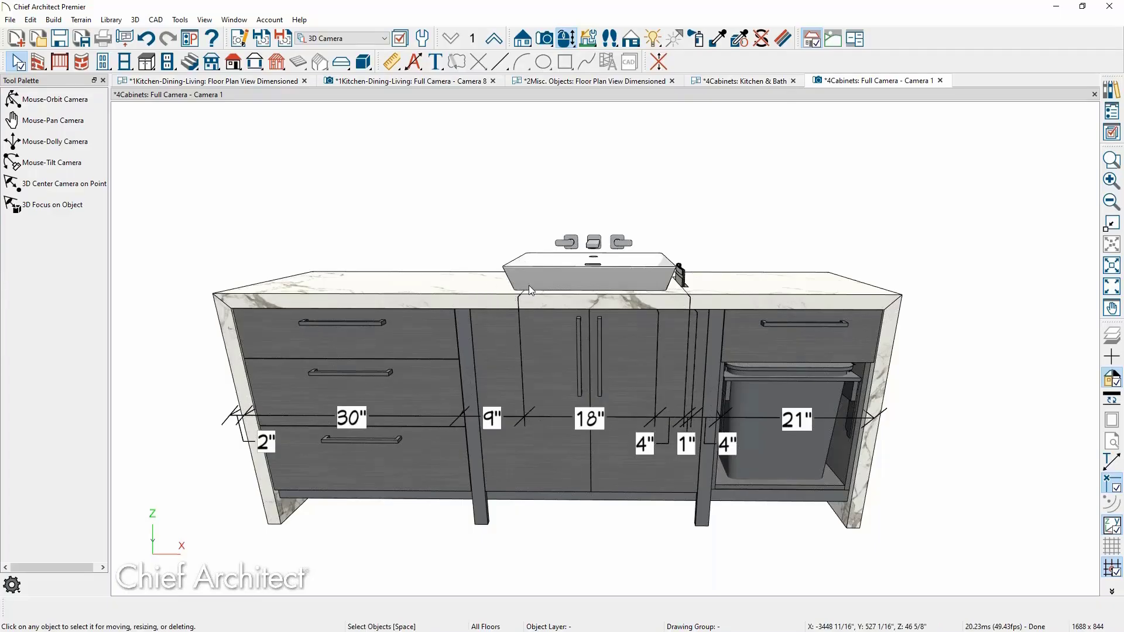
pyautogui.click(554, 416)
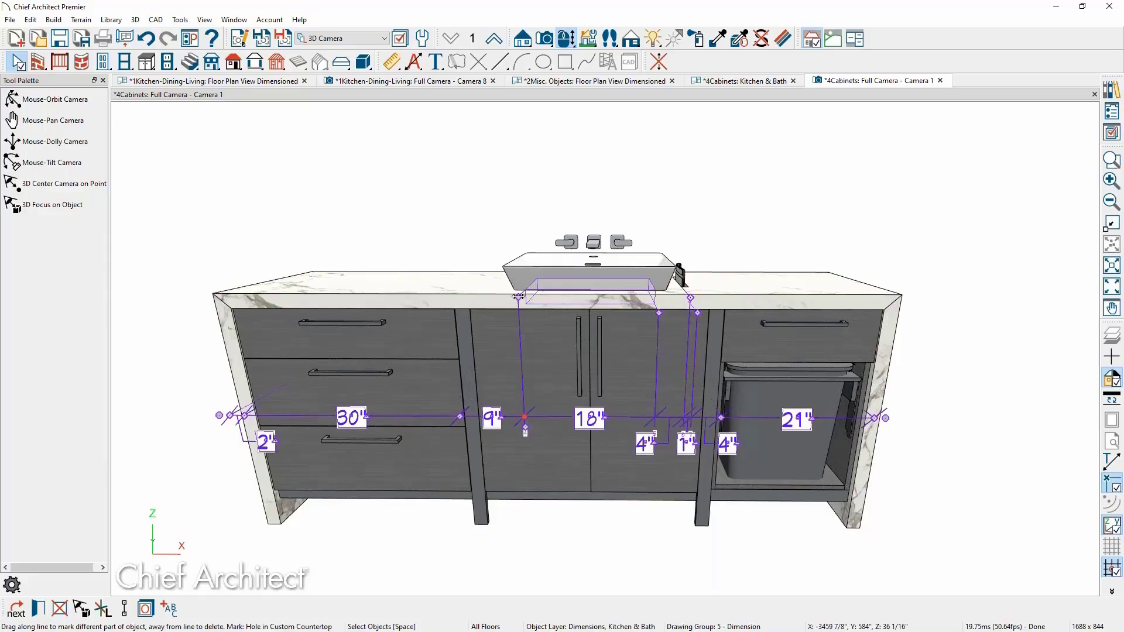
pyautogui.moveTo(518, 297); pyautogui.dragTo(829, 222)
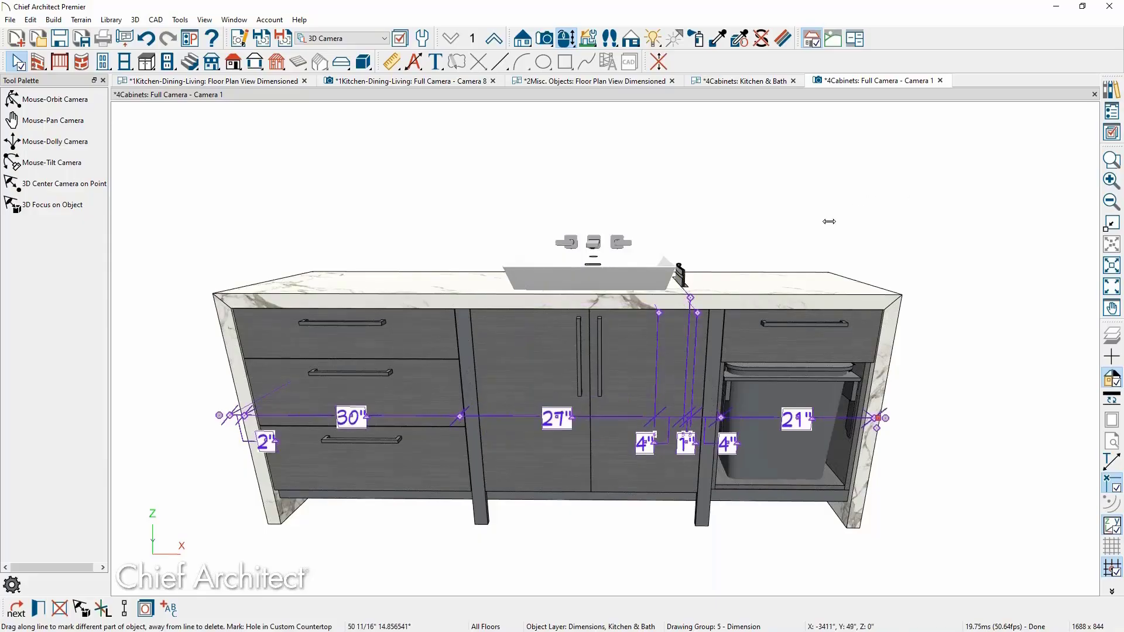
pyautogui.moveTo(659, 314); pyautogui.dragTo(846, 225)
pyautogui.moveTo(695, 313); pyautogui.dragTo(895, 212)
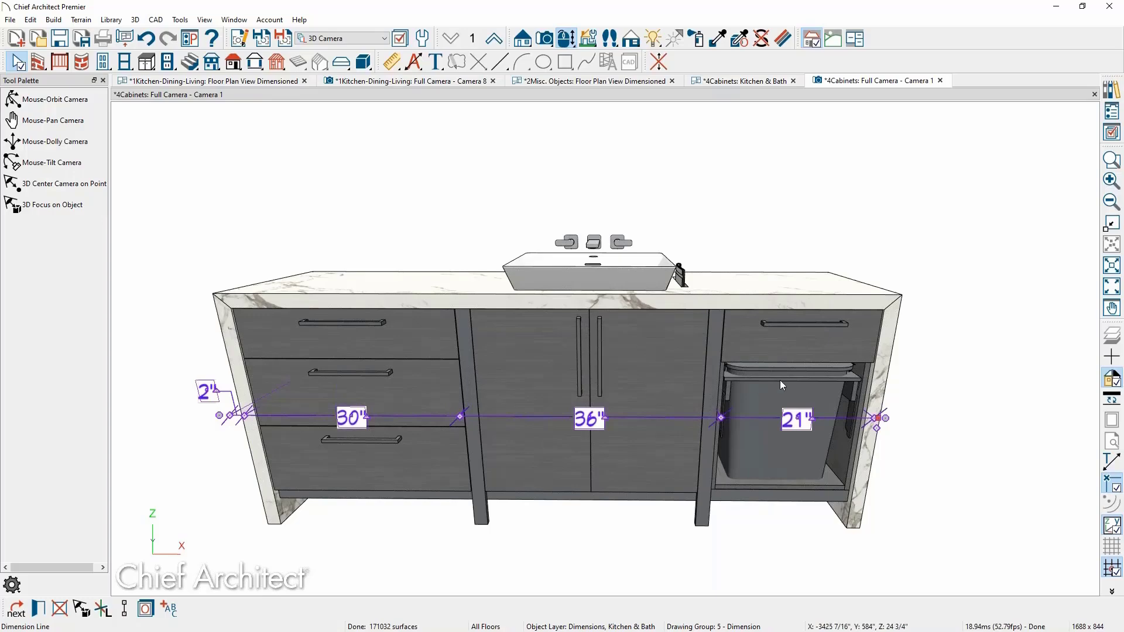
# Add the outer edge of the waterfall countertop on the hamper side to the horizontal dimension line
pyautogui.moveTo(776, 379); pyautogui.dragTo(605, 368, button='middle')
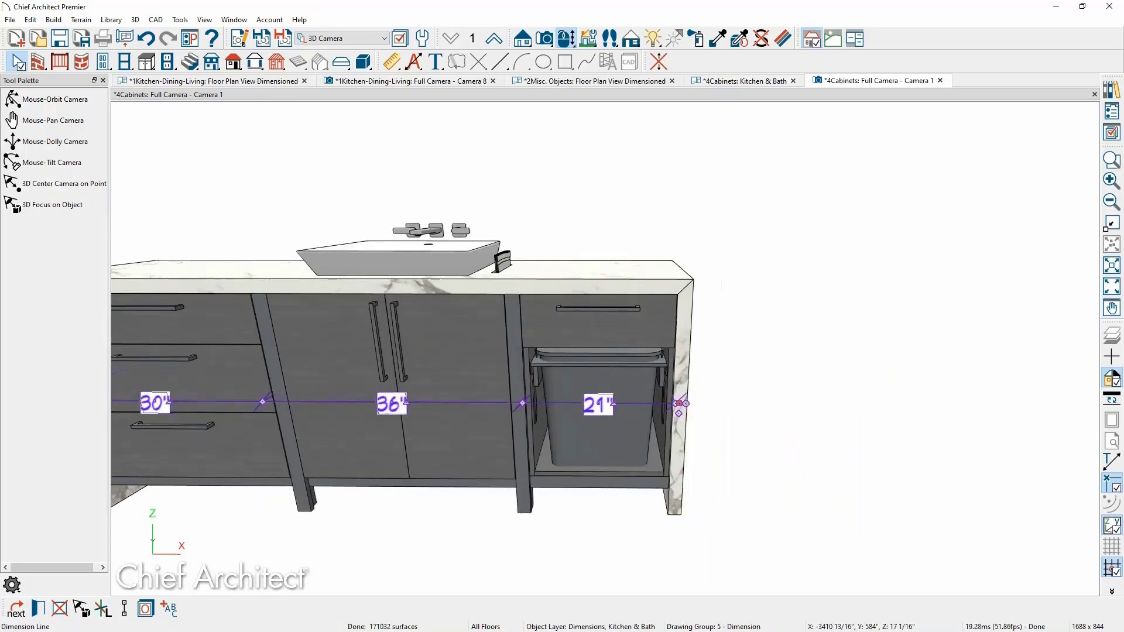
pyautogui.scroll(1, 678, 405)
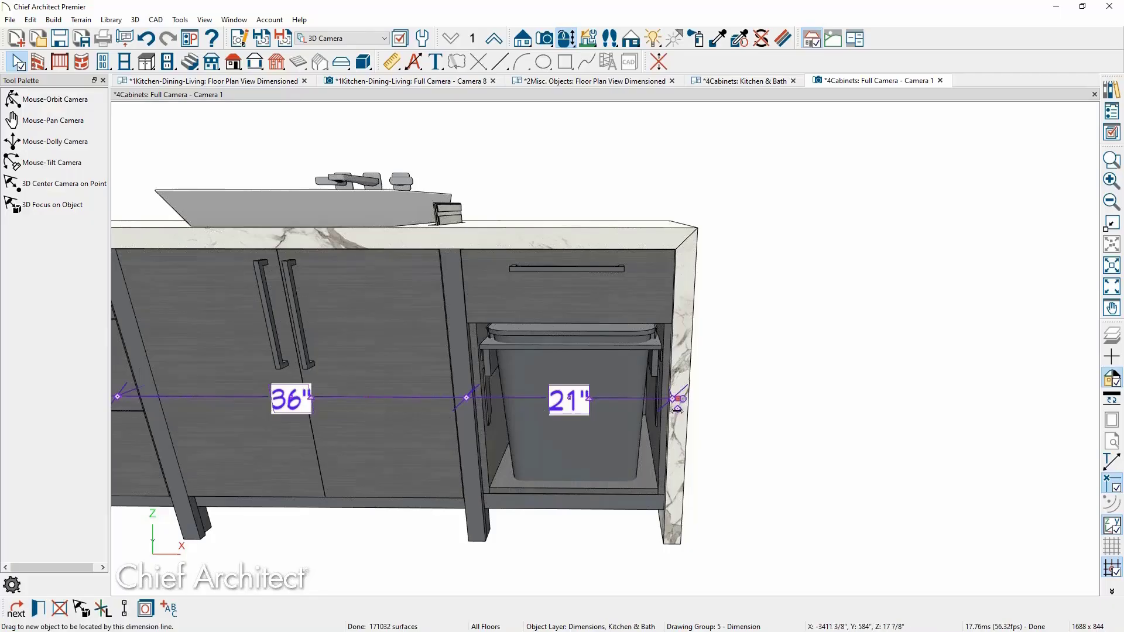
pyautogui.moveTo(677, 409); pyautogui.dragTo(685, 401)
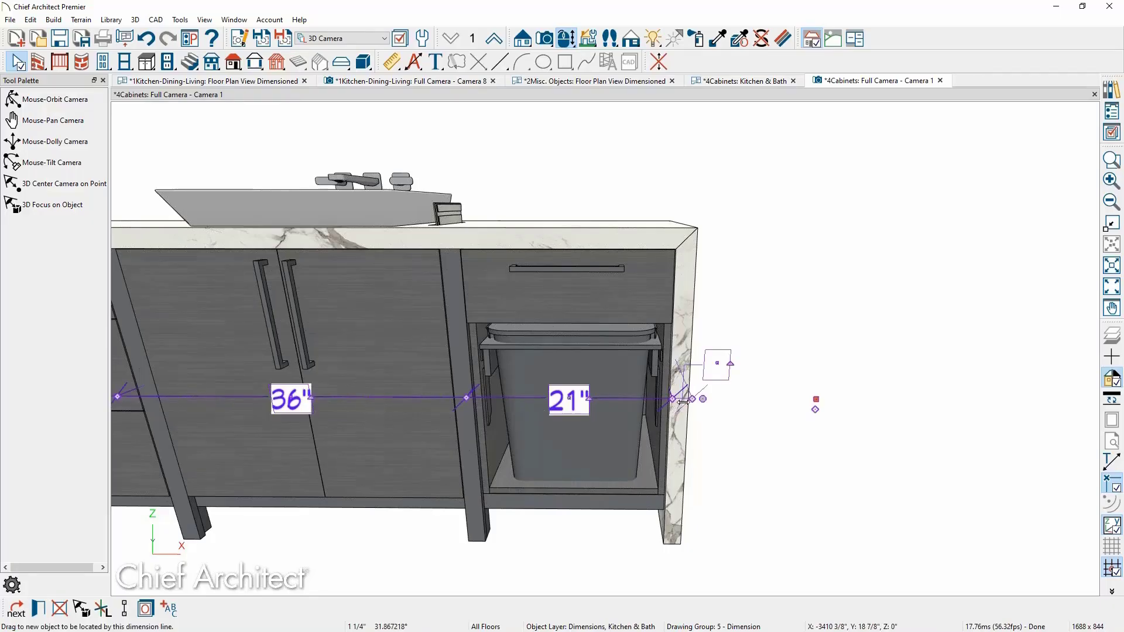
pyautogui.moveTo(523, 353); pyautogui.dragTo(665, 340, button='middle')
pyautogui.scroll(-2, 727, 317)
# Move the horizontal dimension line down below the vanity's feet
pyautogui.click(671, 333)
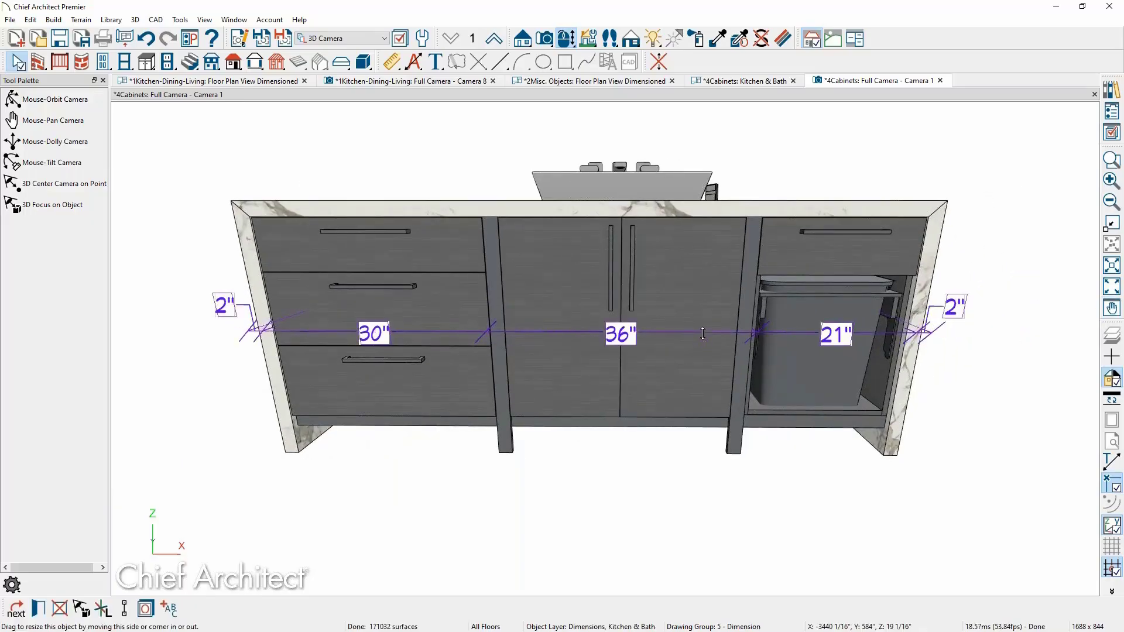
pyautogui.moveTo(702, 336); pyautogui.dragTo(696, 479)
pyautogui.click(677, 456)
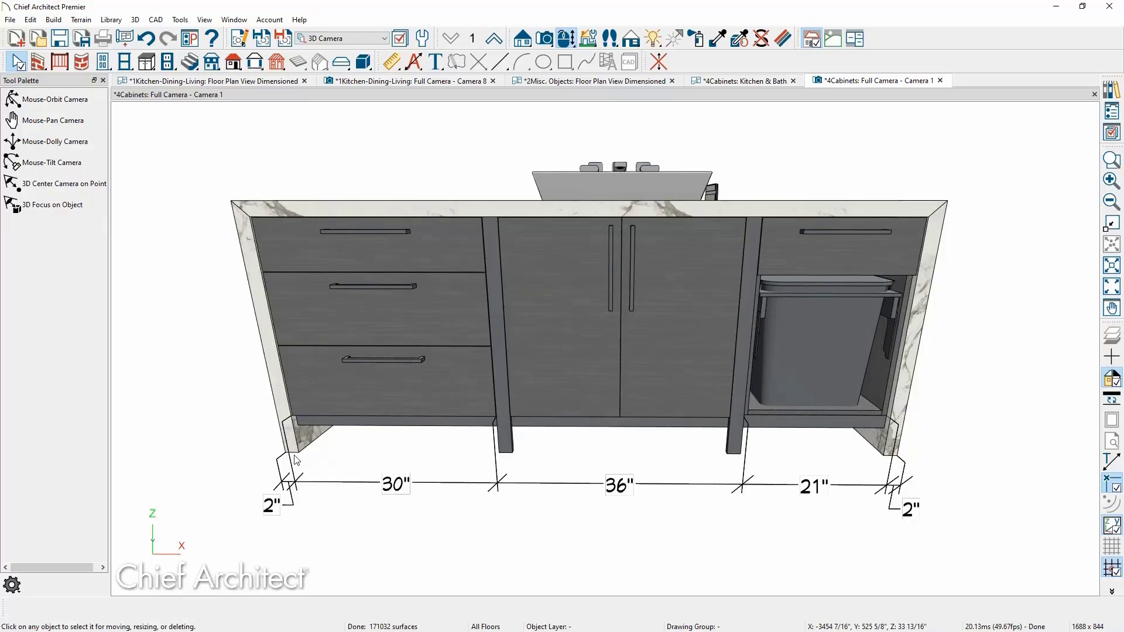
# Shift the horizontal dimension line in depth, back toward the vanity, along its perpendicular axis
pyautogui.click(343, 483)
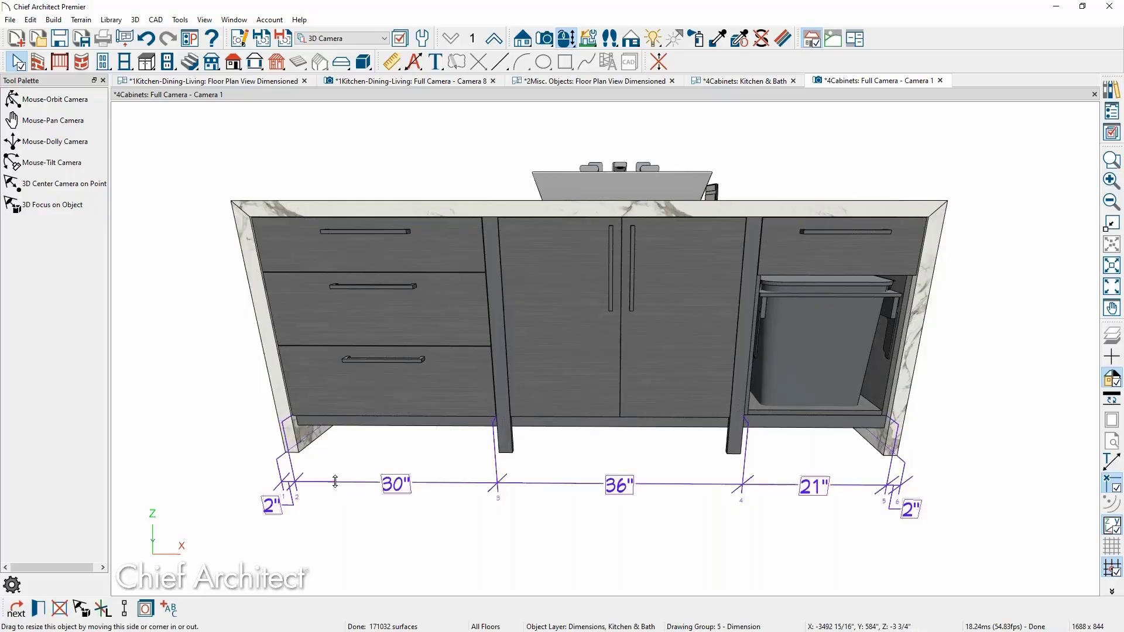
pyautogui.press('r')
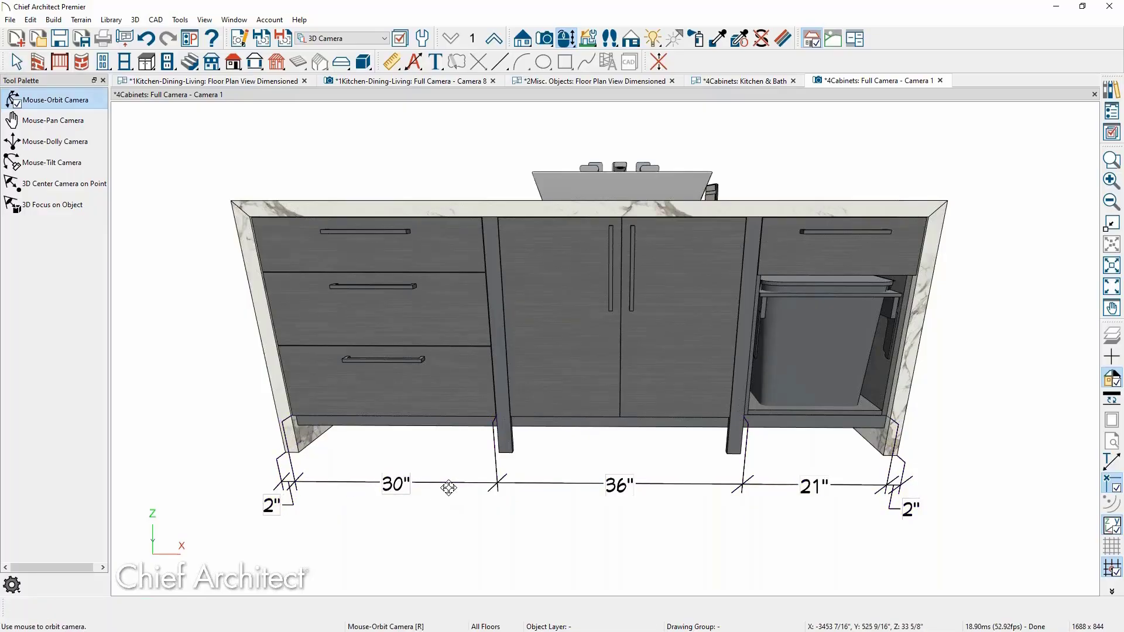
pyautogui.moveTo(481, 478); pyautogui.dragTo(515, 466)
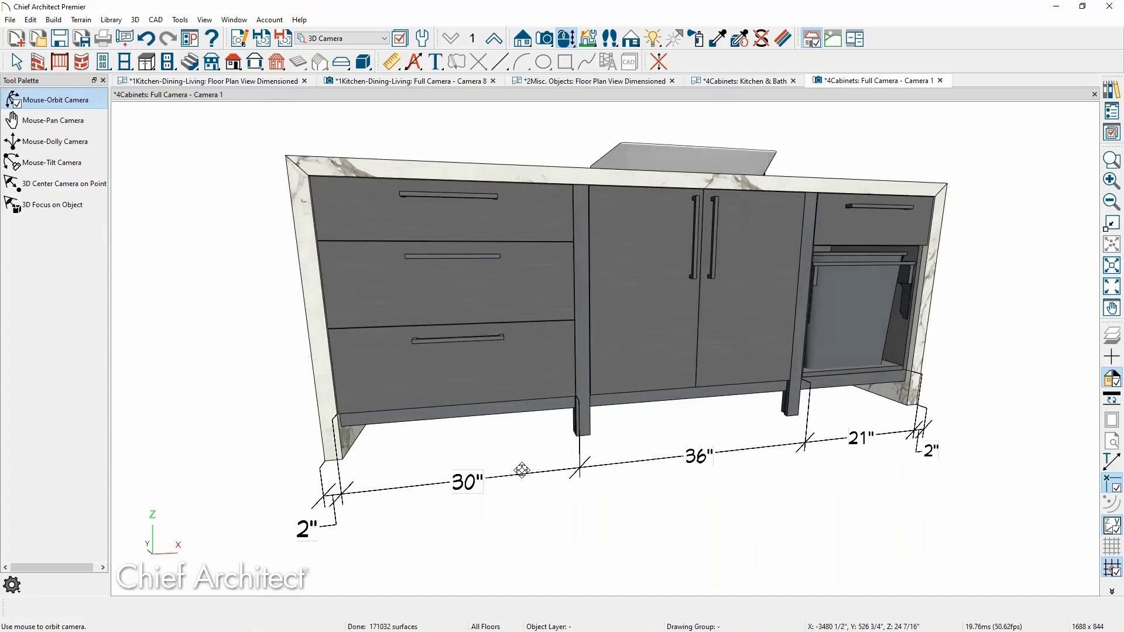
pyautogui.press('space')
pyautogui.click(672, 457)
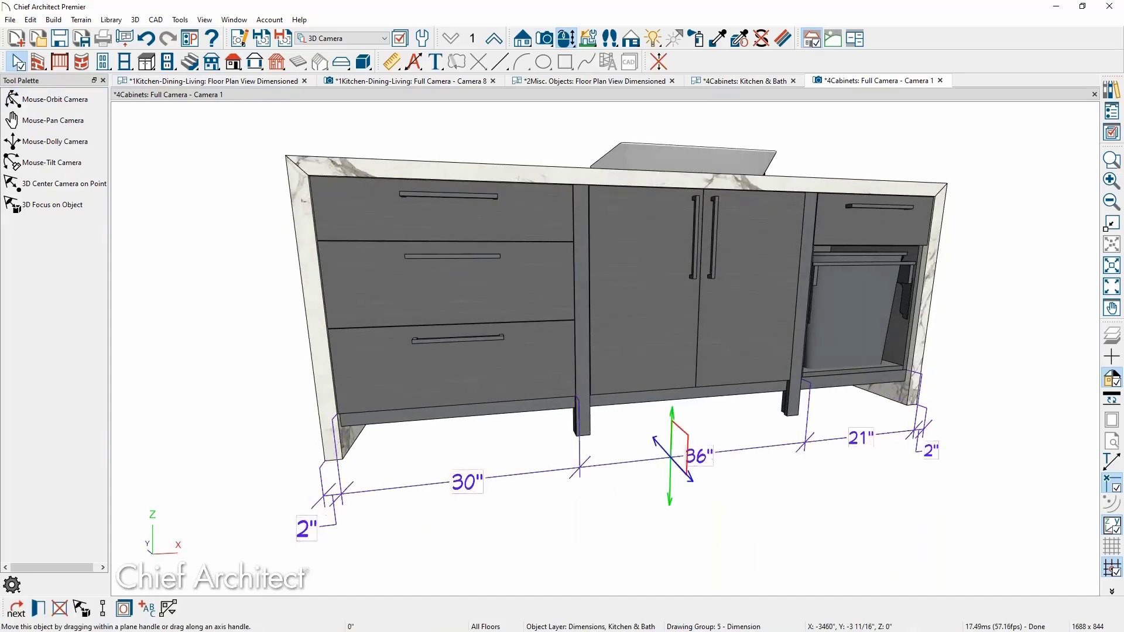
pyautogui.moveTo(655, 439); pyautogui.dragTo(644, 429)
pyautogui.click(639, 462)
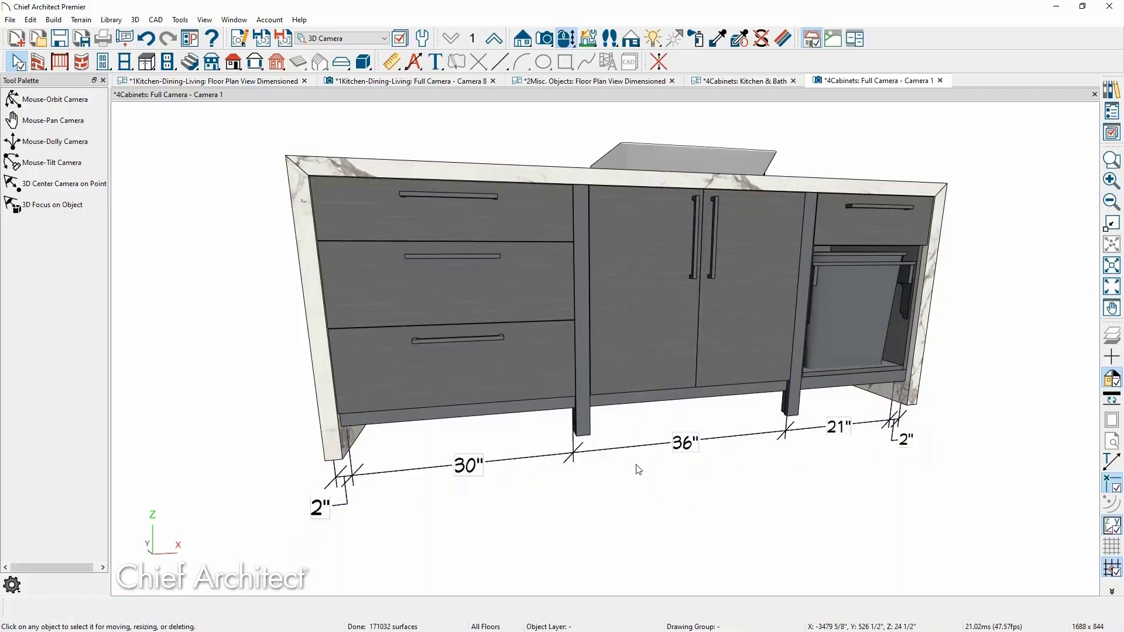
# Compare the dimensioned vanity with the Cabinet-Vantiy-Example.png reference image and move the image out of the way
pyautogui.moveTo(644, 476); pyautogui.dragTo(630, 484, button='middle')
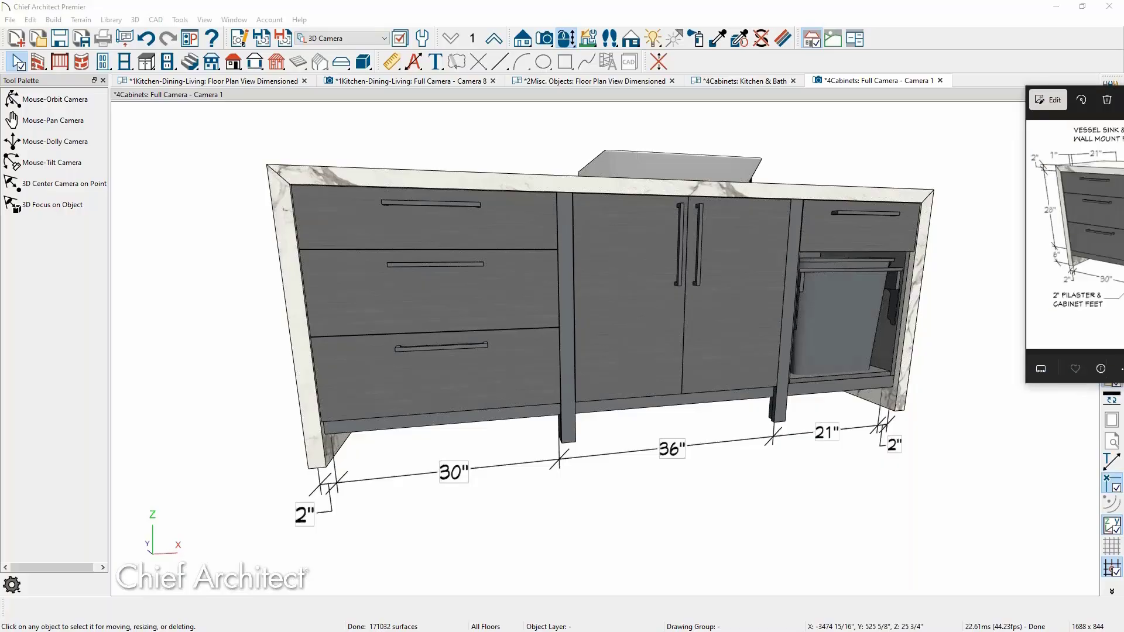
pyautogui.moveTo(1123, 104); pyautogui.dragTo(674, 159)
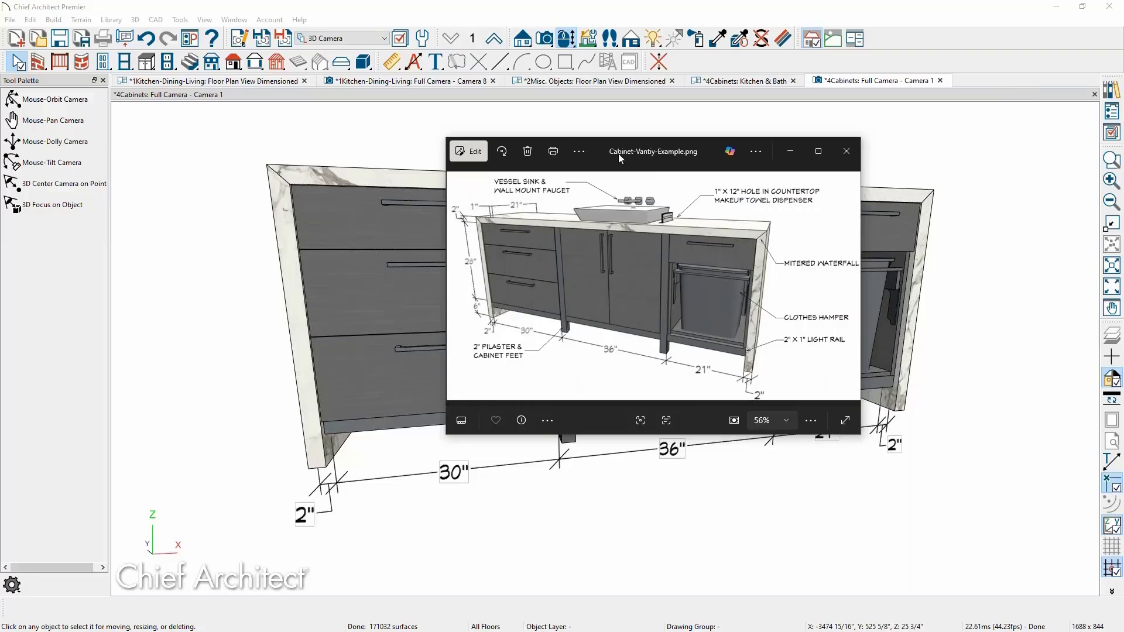
pyautogui.moveTo(619, 153); pyautogui.dragTo(1123, 140)
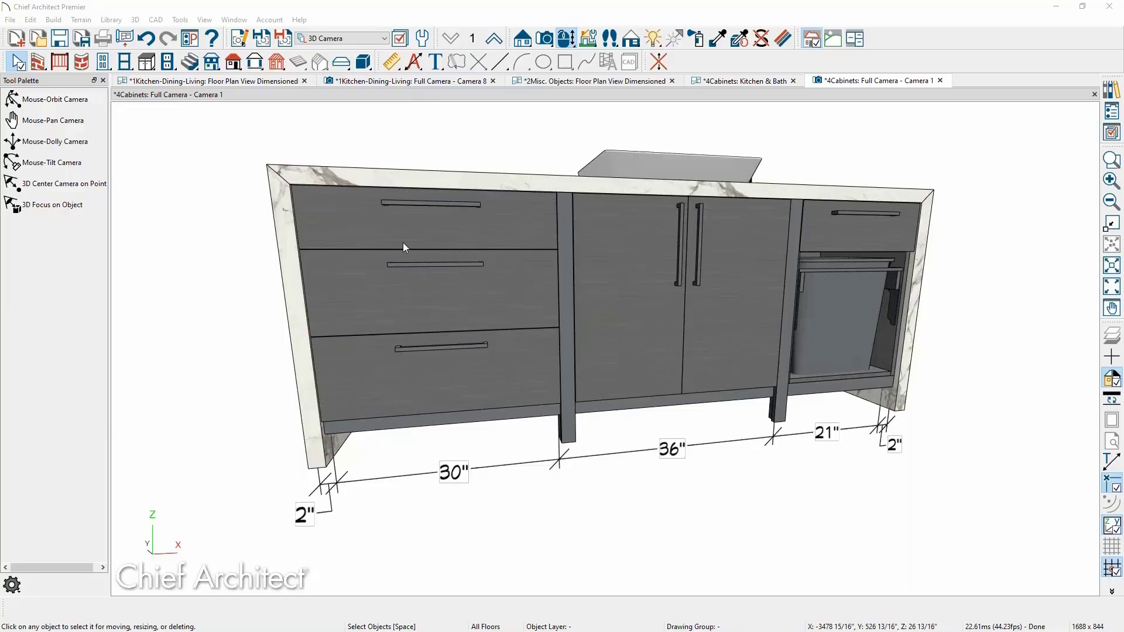
# Draw a vertical manual dimension on the drawer cabinet's front, from the countertop's top edge down to the cabinet's bottom
pyautogui.middleClick(388, 240)
pyautogui.middleClick(387, 239)
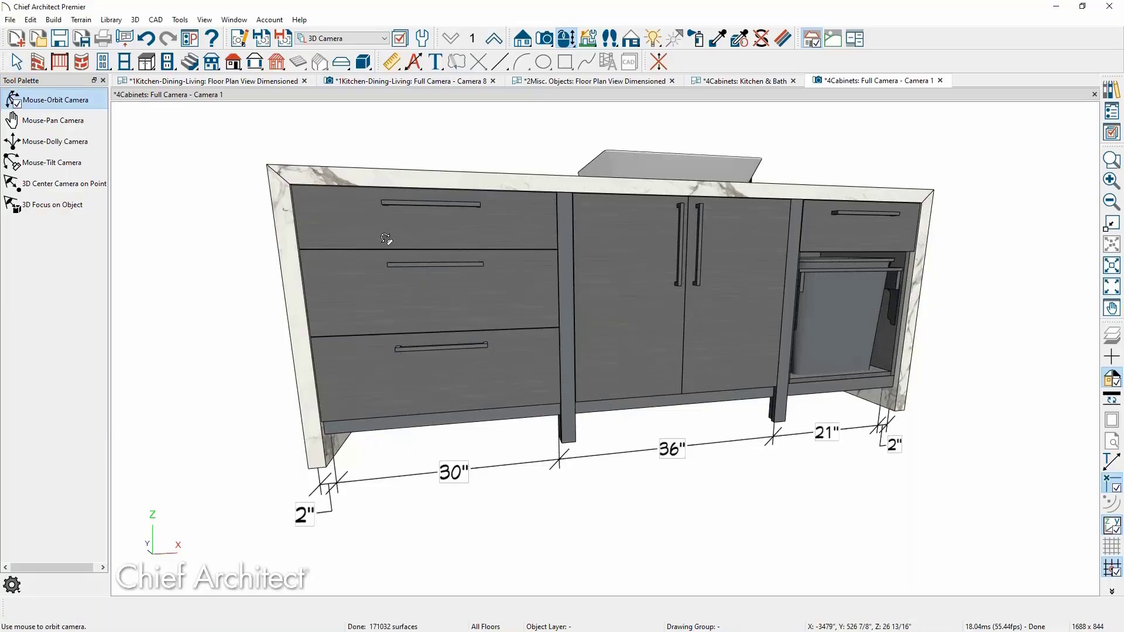
pyautogui.moveTo(386, 239); pyautogui.dragTo(411, 103)
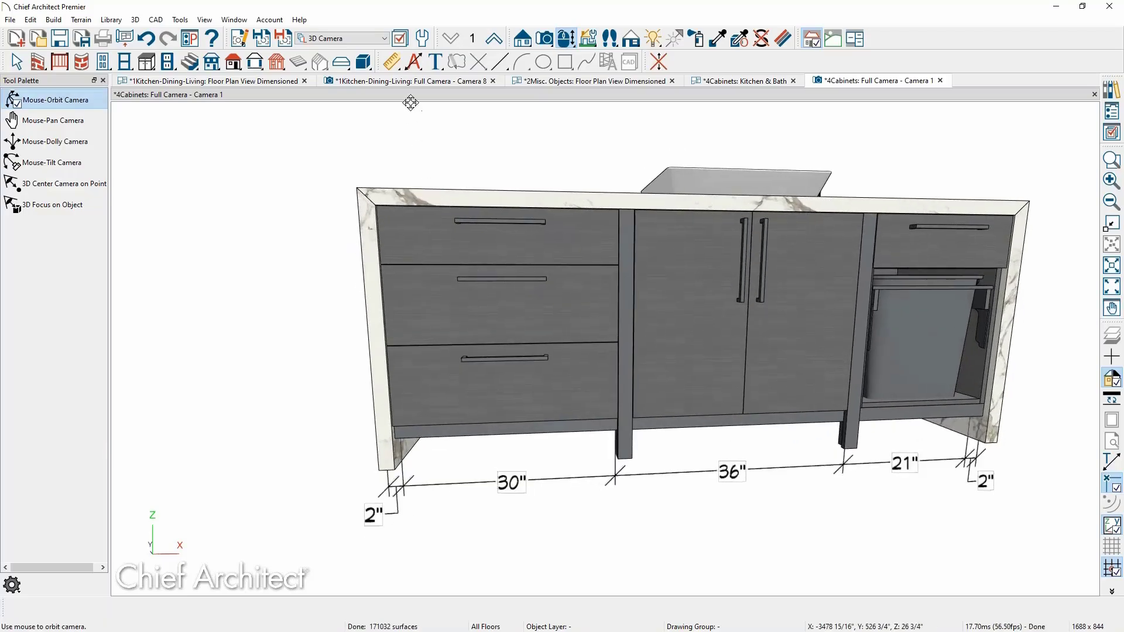
pyautogui.click(394, 65)
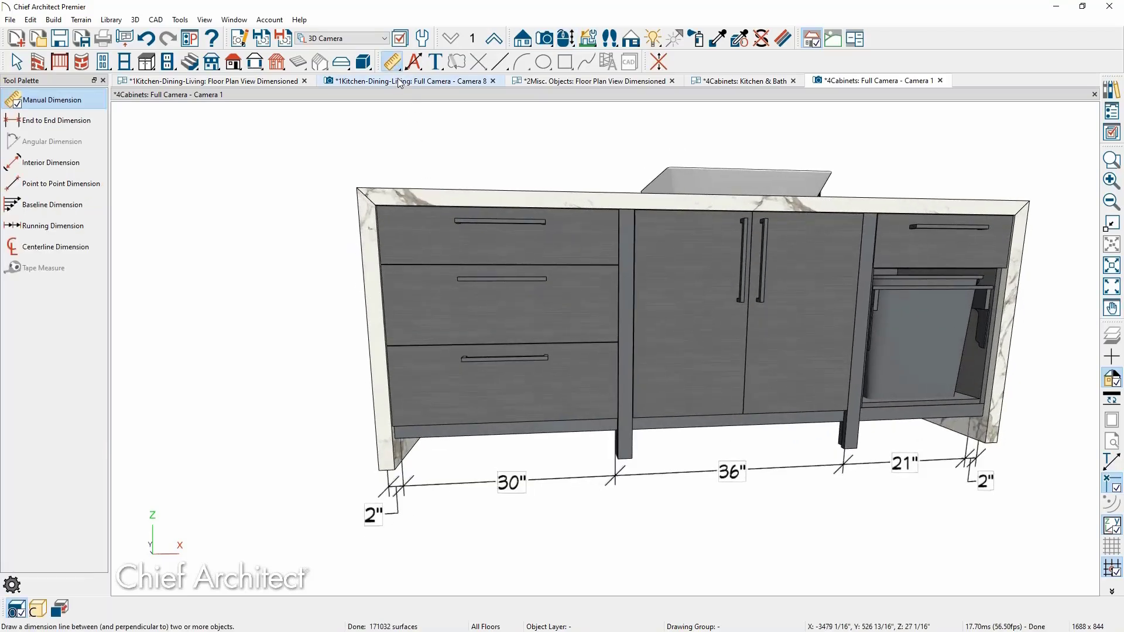
pyautogui.click(430, 244)
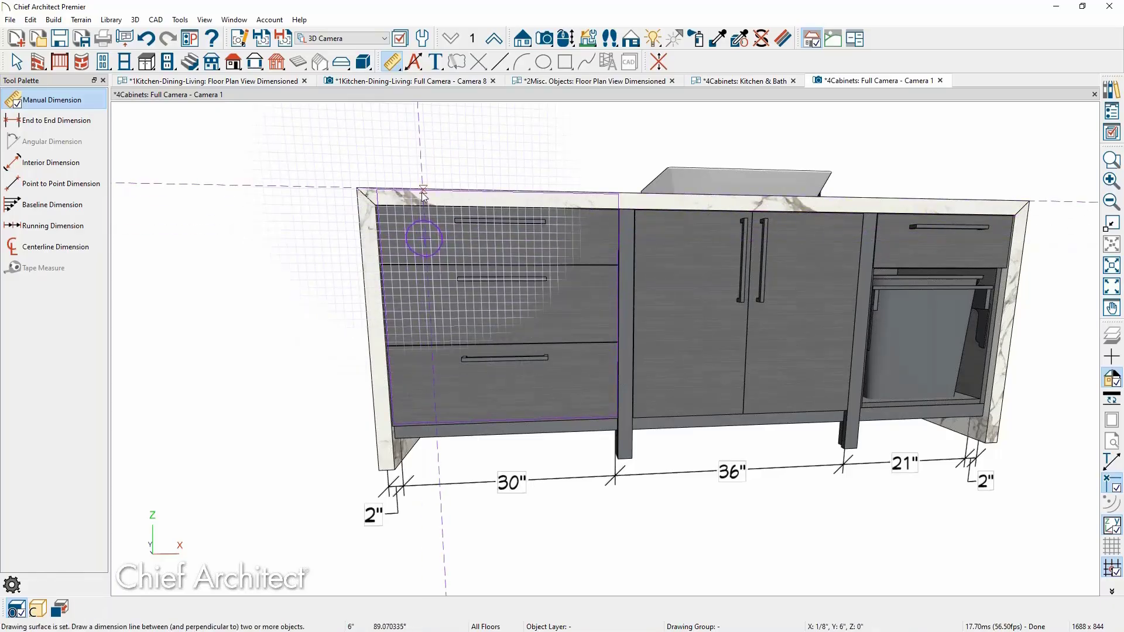
pyautogui.moveTo(419, 196); pyautogui.dragTo(429, 423)
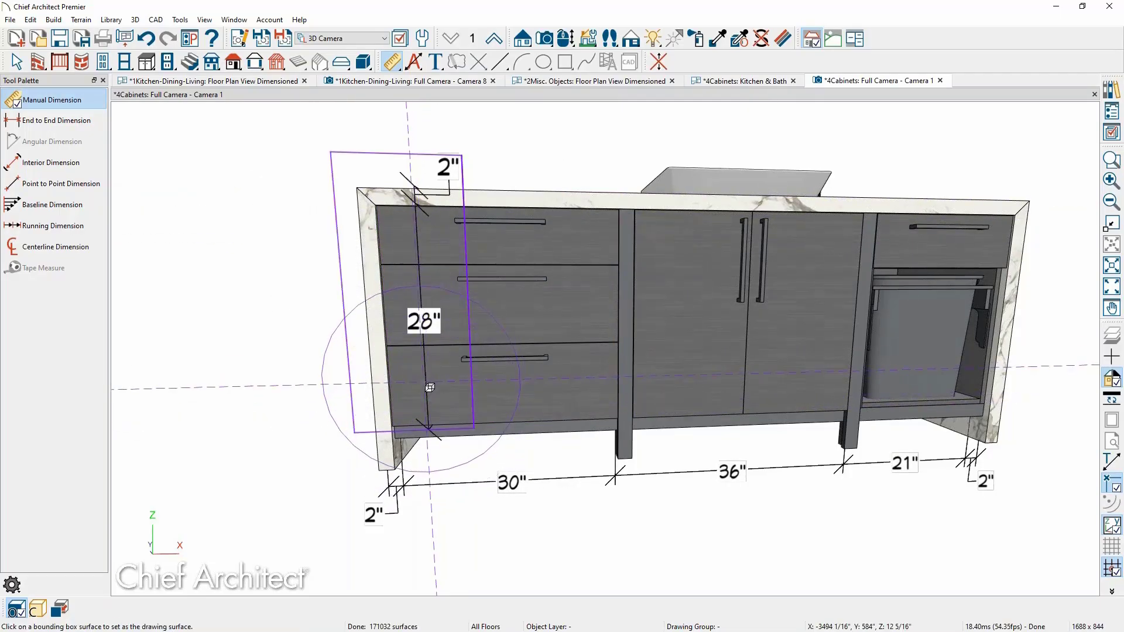
# Move the vertical dimension line outside the waterfall edge beside the drawers and extend it to the bottom of the waterfall panel
pyautogui.press('space')
pyautogui.click(426, 387)
pyautogui.moveTo(426, 382); pyautogui.dragTo(344, 382)
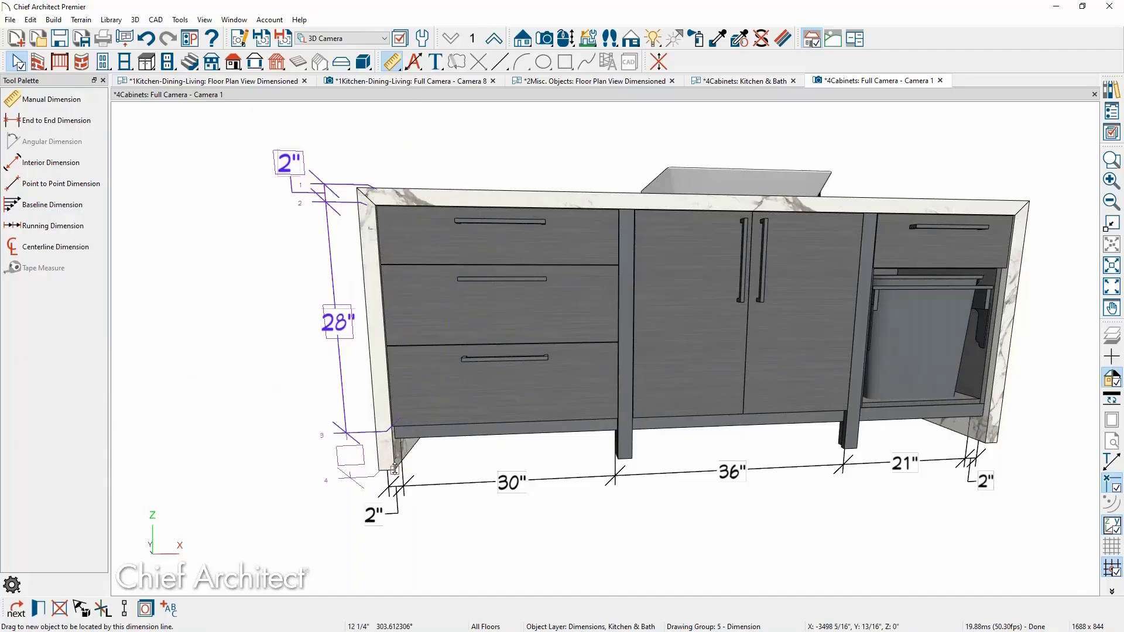
pyautogui.moveTo(395, 469); pyautogui.dragTo(395, 469)
pyautogui.press('Escape')
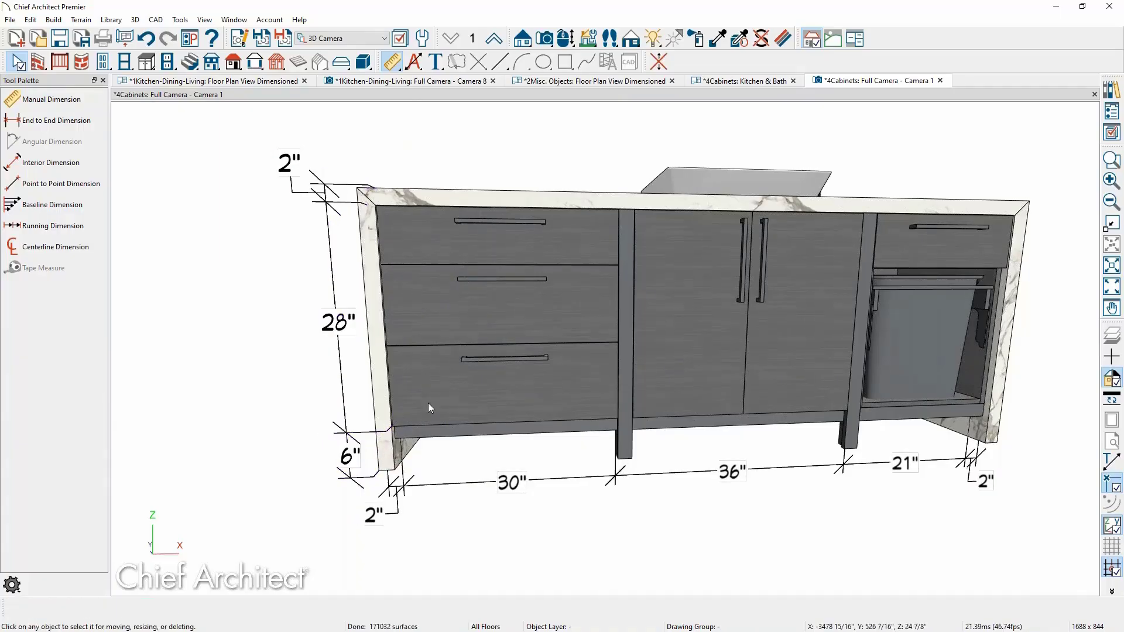
# Check the vertical dimensions and callouts against the Cabinet-Vantiy-Example.png reference image, and move the image out of the way
pyautogui.moveTo(597, 378); pyautogui.dragTo(486, 379, button='middle')
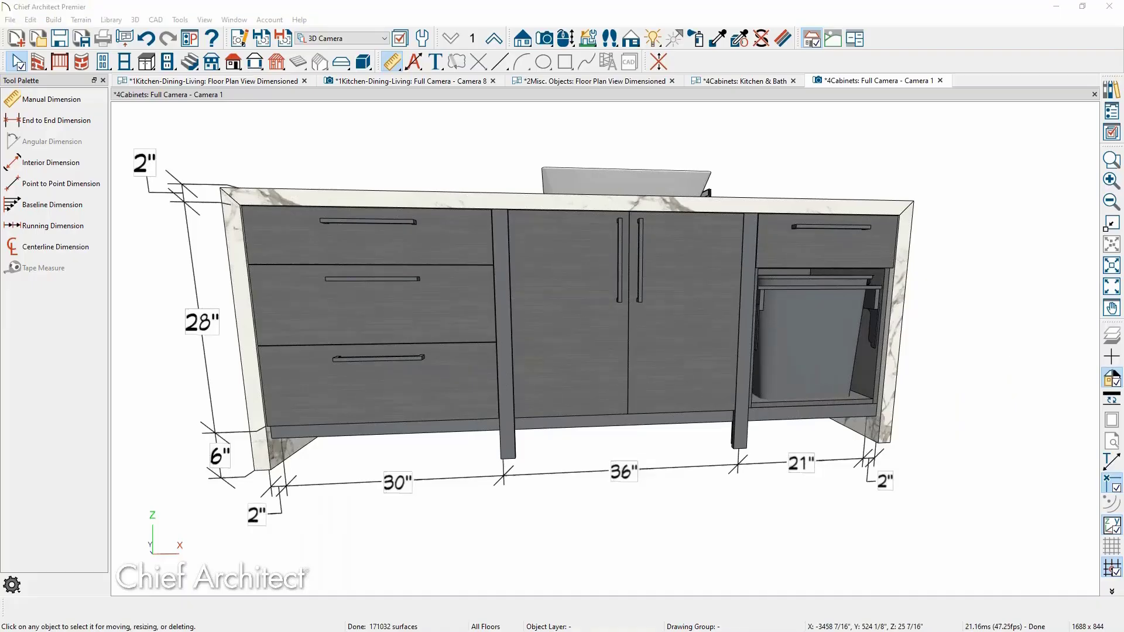
pyautogui.moveTo(1123, 103); pyautogui.dragTo(729, 119)
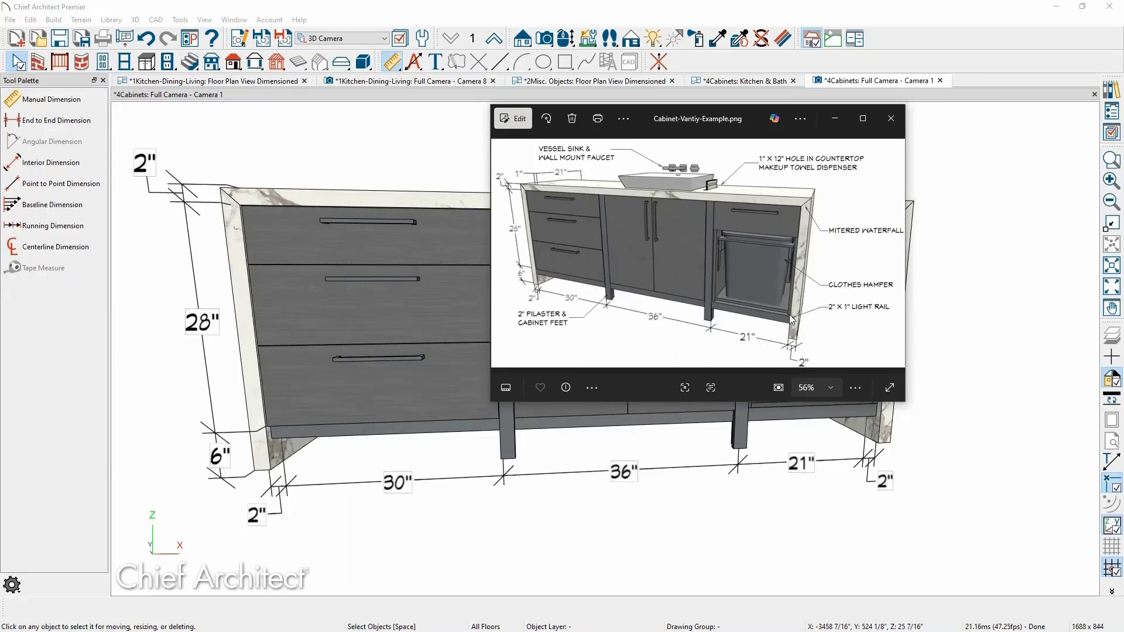
pyautogui.moveTo(718, 122); pyautogui.dragTo(1123, 124)
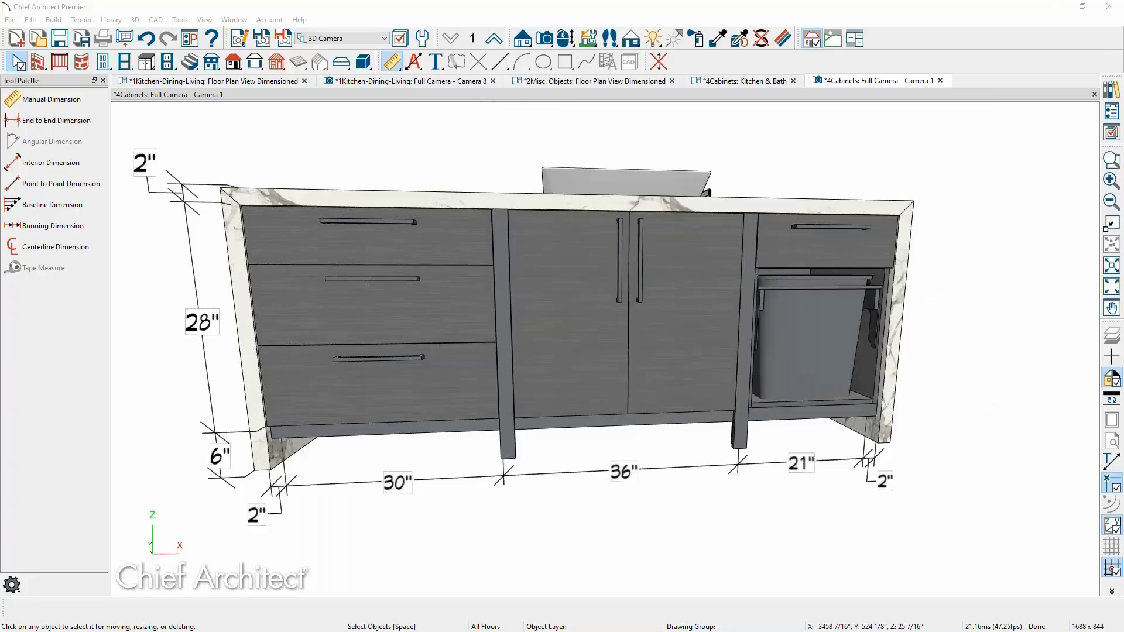
# Start a leader line and accept the existing offset from the drawing surface
pyautogui.moveTo(919, 294); pyautogui.dragTo(813, 304, button='middle')
pyautogui.moveTo(813, 303); pyautogui.dragTo(818, 308)
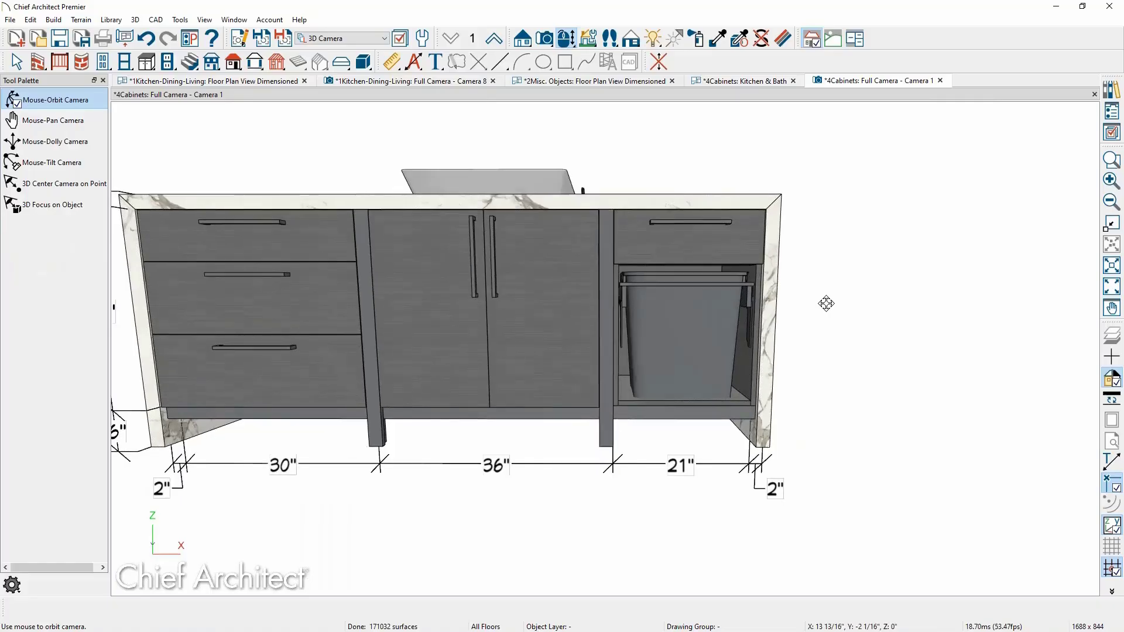
pyautogui.click(435, 62)
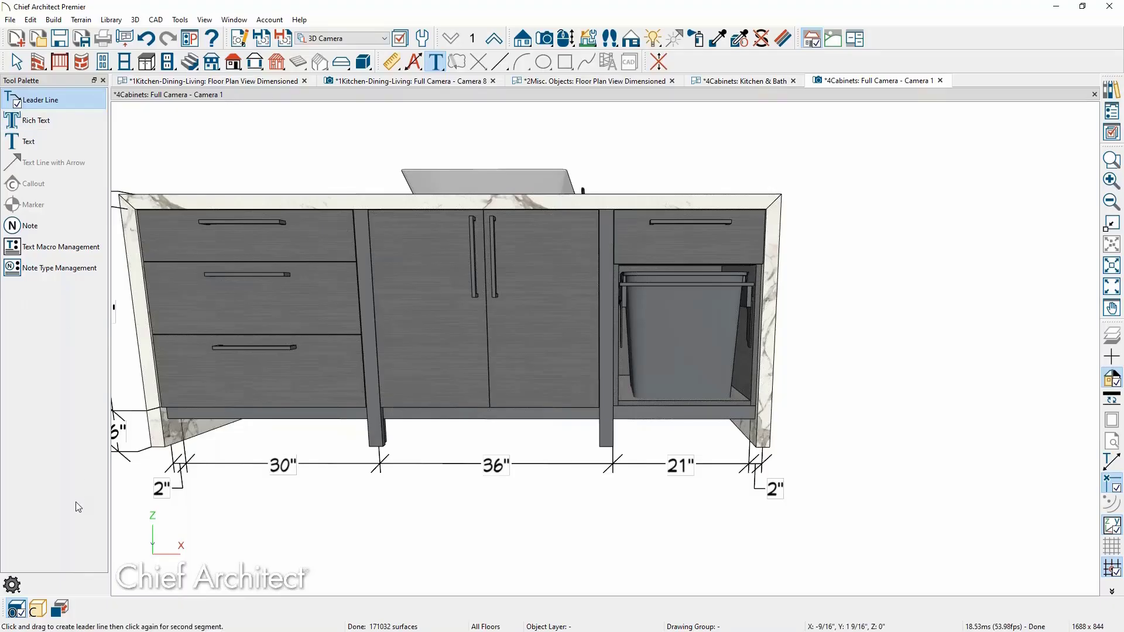
pyautogui.click(61, 611)
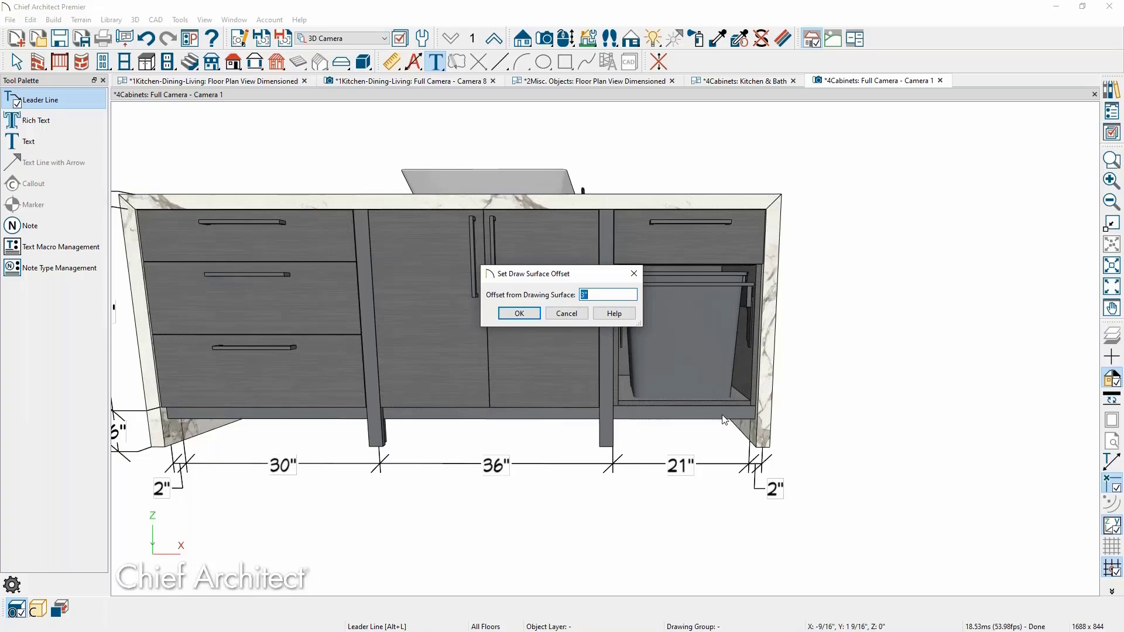
pyautogui.click(520, 314)
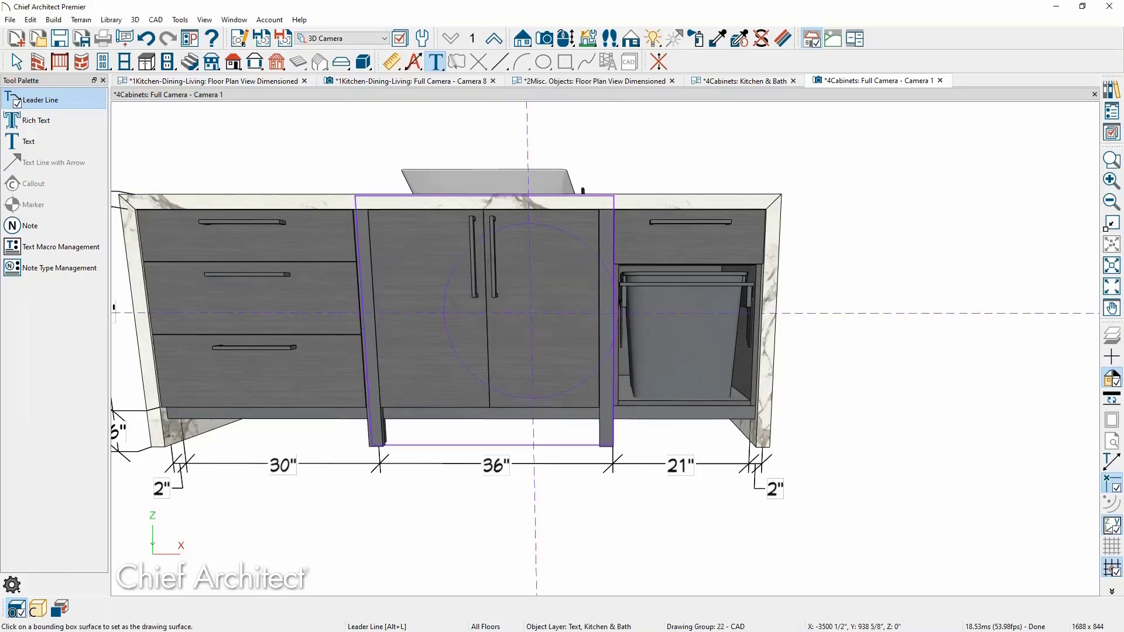
# Draw a leader line on the hamper cabinet's front, pointing to the rail beneath the hamper, with the text "Light Rail"
pyautogui.moveTo(626, 369); pyautogui.dragTo(484, 368, button='middle')
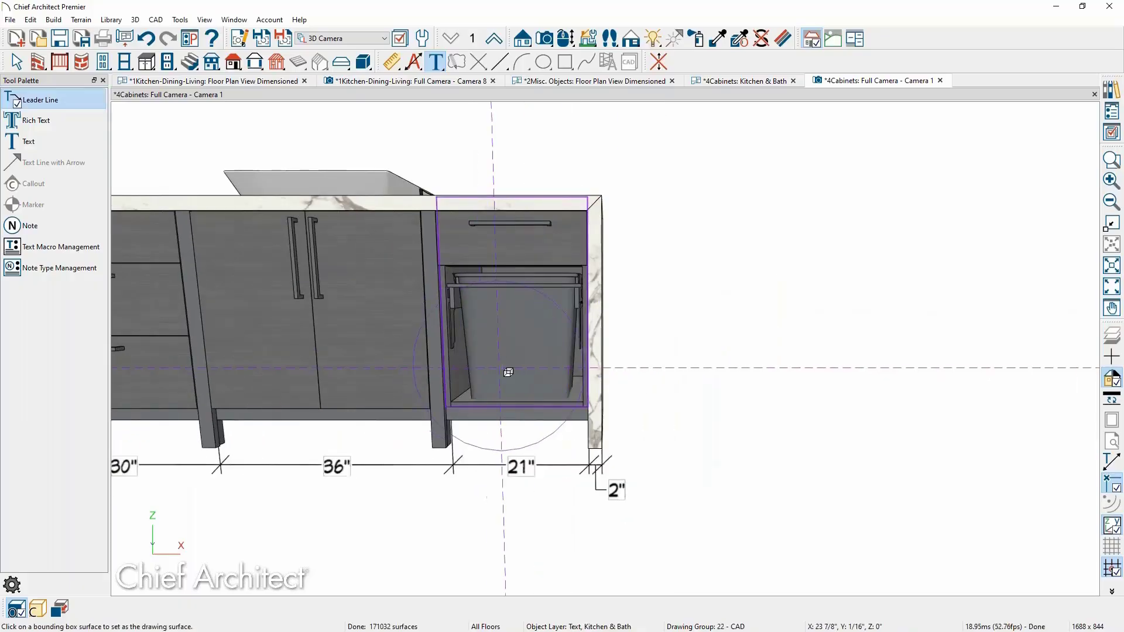
pyautogui.click(543, 368)
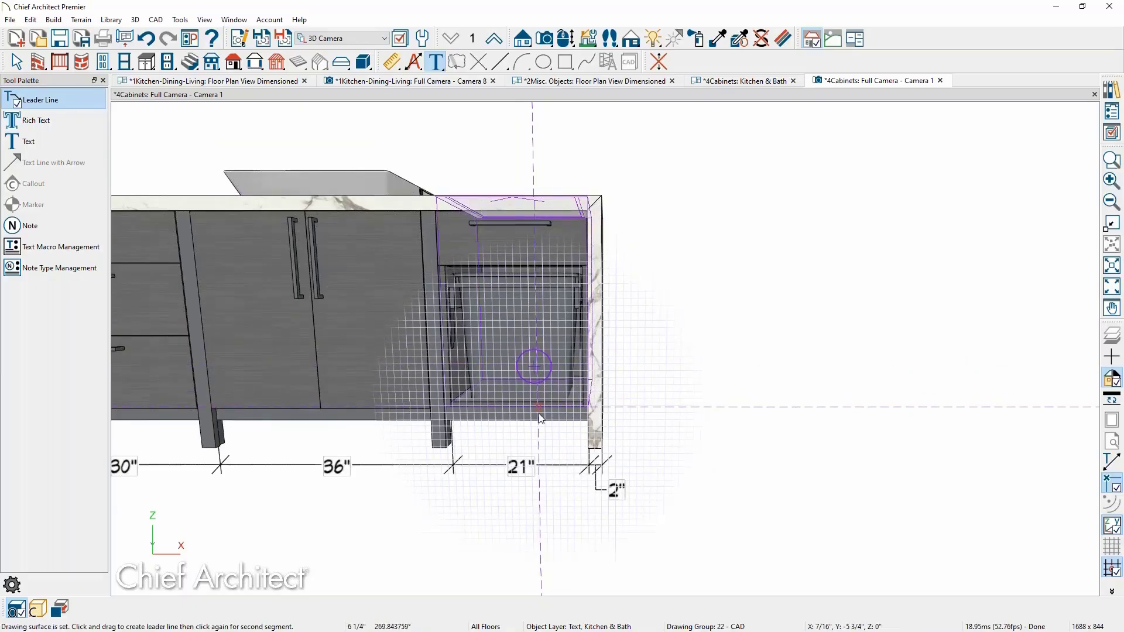
pyautogui.moveTo(539, 413); pyautogui.dragTo(630, 355)
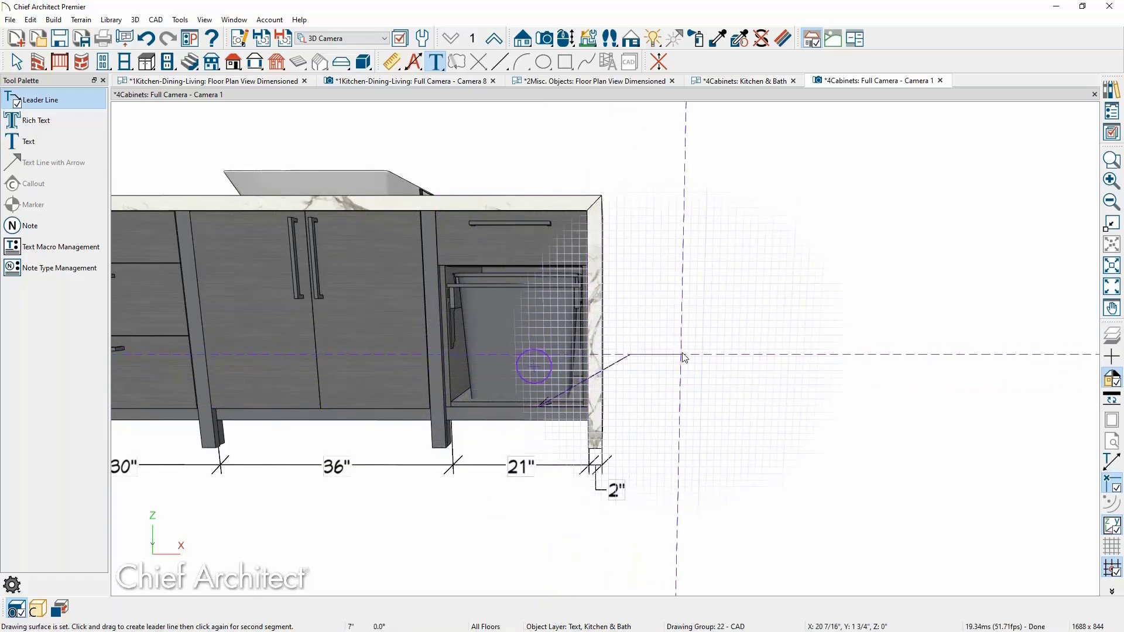
pyautogui.click(683, 354)
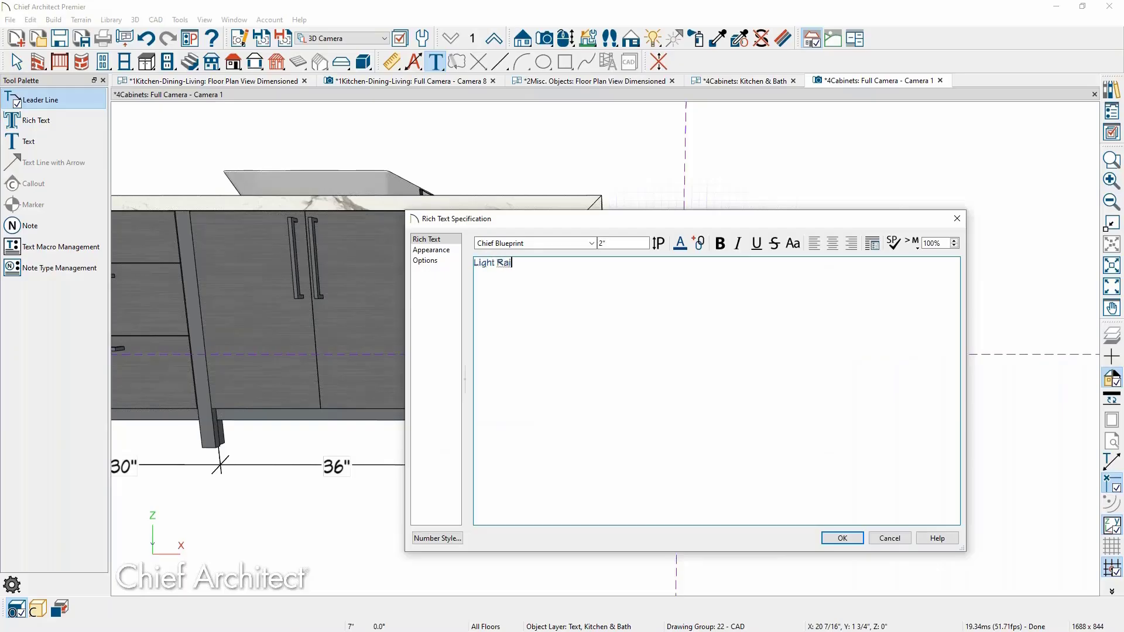
pyautogui.click(836, 534)
pyautogui.press('Escape')
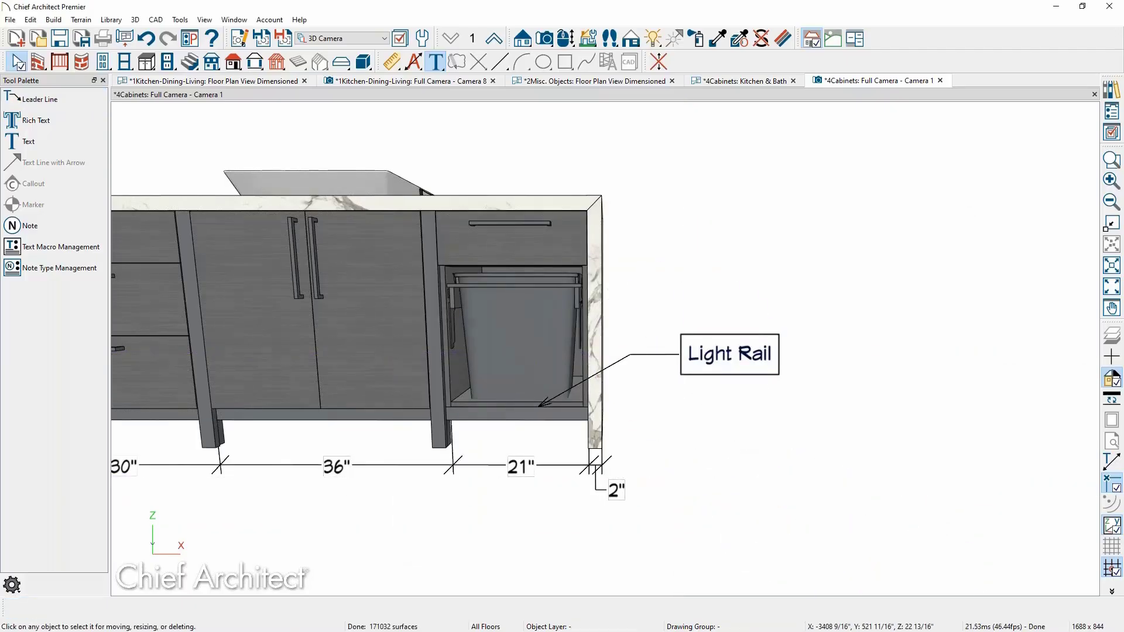
# Examine the makeup towel dispenser in the countertop beside the sink and its callout in the reference image
pyautogui.moveTo(731, 411)
pyautogui.mouseDown(button='middle')
pyautogui.moveTo(725, 439)
pyautogui.moveTo(698, 455)
pyautogui.moveTo(734, 427)
pyautogui.mouseUp(button='middle')
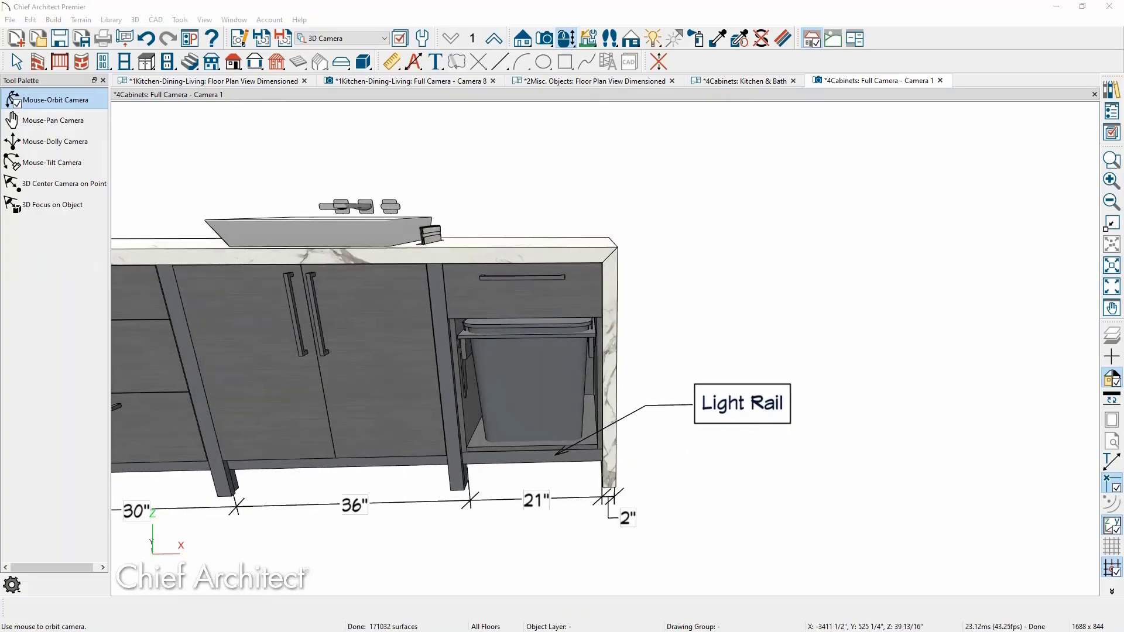
pyautogui.moveTo(1123, 121); pyautogui.dragTo(713, 140)
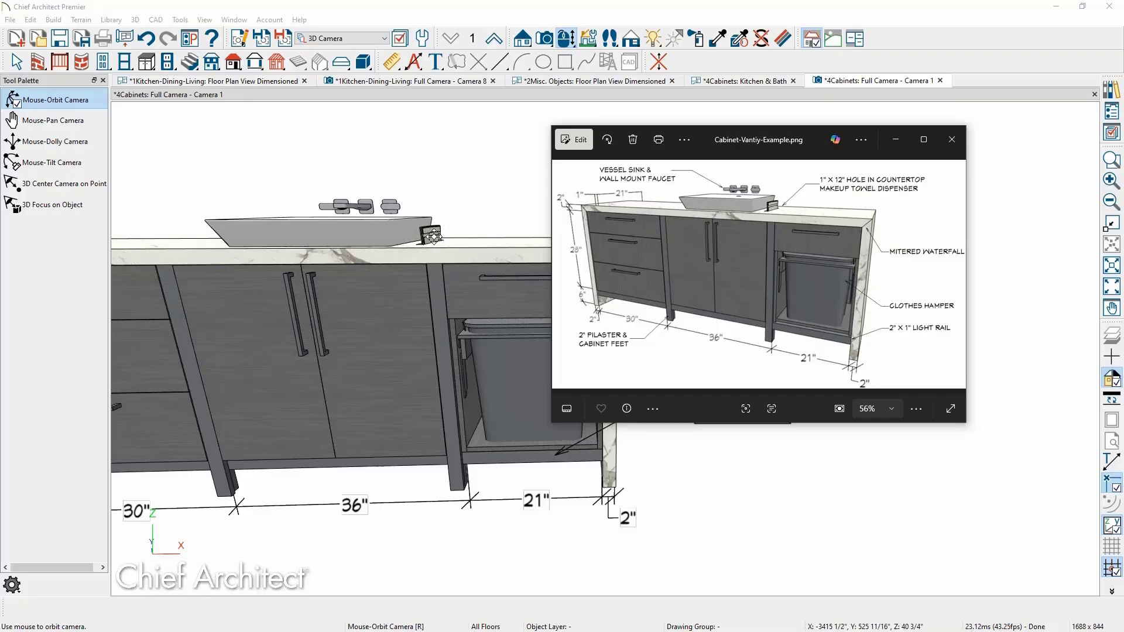
pyautogui.moveTo(784, 139); pyautogui.dragTo(1123, 130)
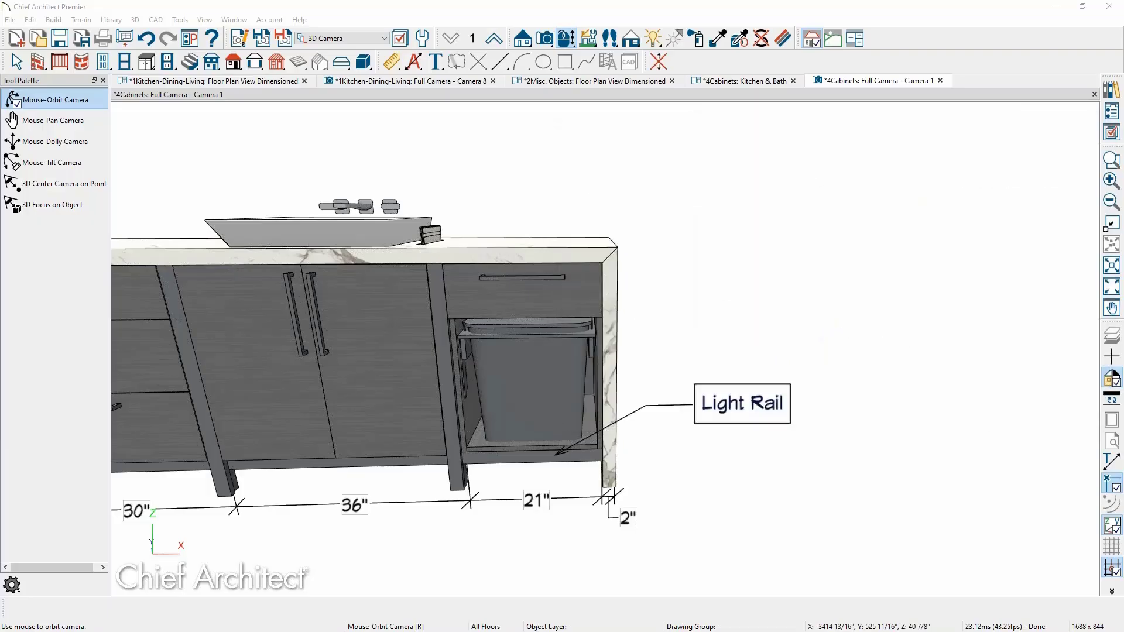
pyautogui.moveTo(564, 253); pyautogui.dragTo(627, 281, button='middle')
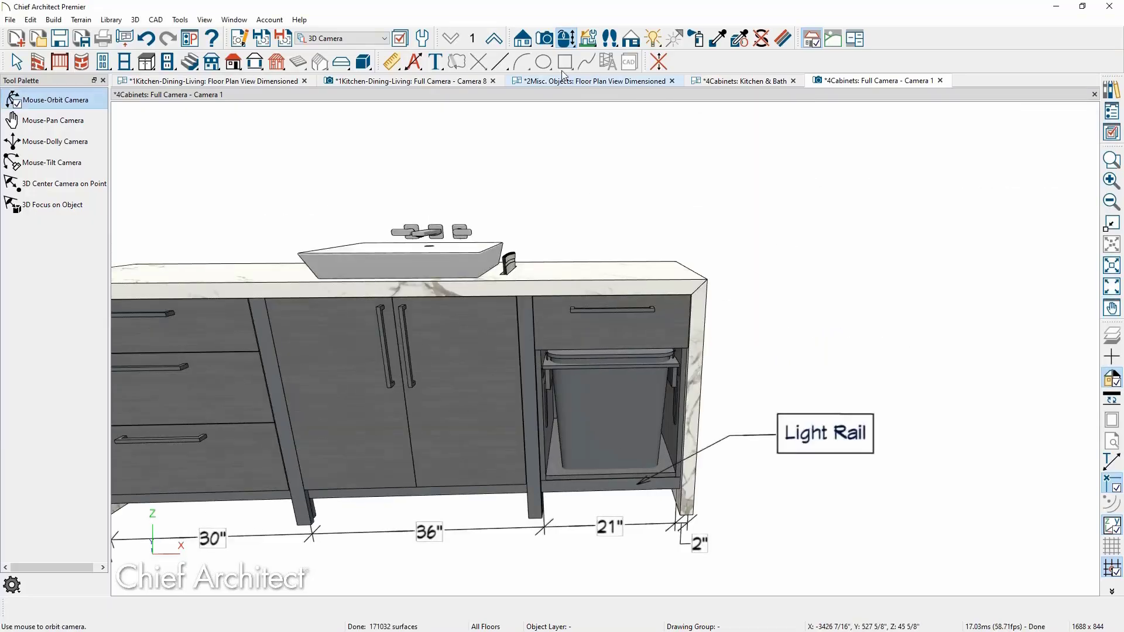
pyautogui.moveTo(547, 161); pyautogui.dragTo(547, 192)
pyautogui.moveTo(536, 311); pyautogui.dragTo(531, 321, button='middle')
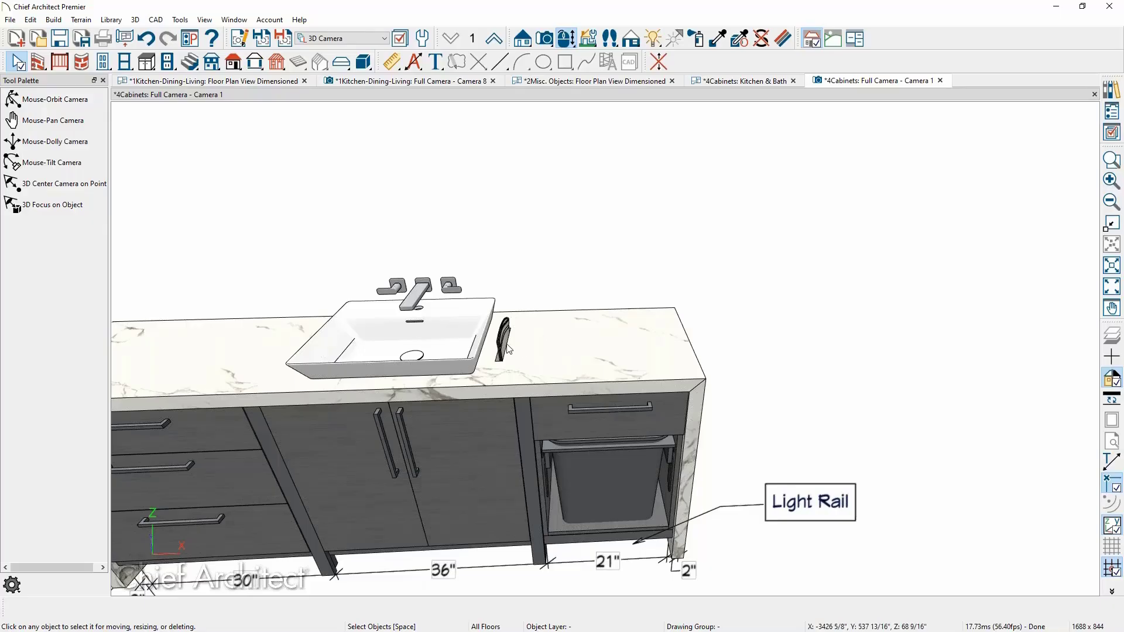
pyautogui.moveTo(578, 359); pyautogui.dragTo(572, 333, button='middle')
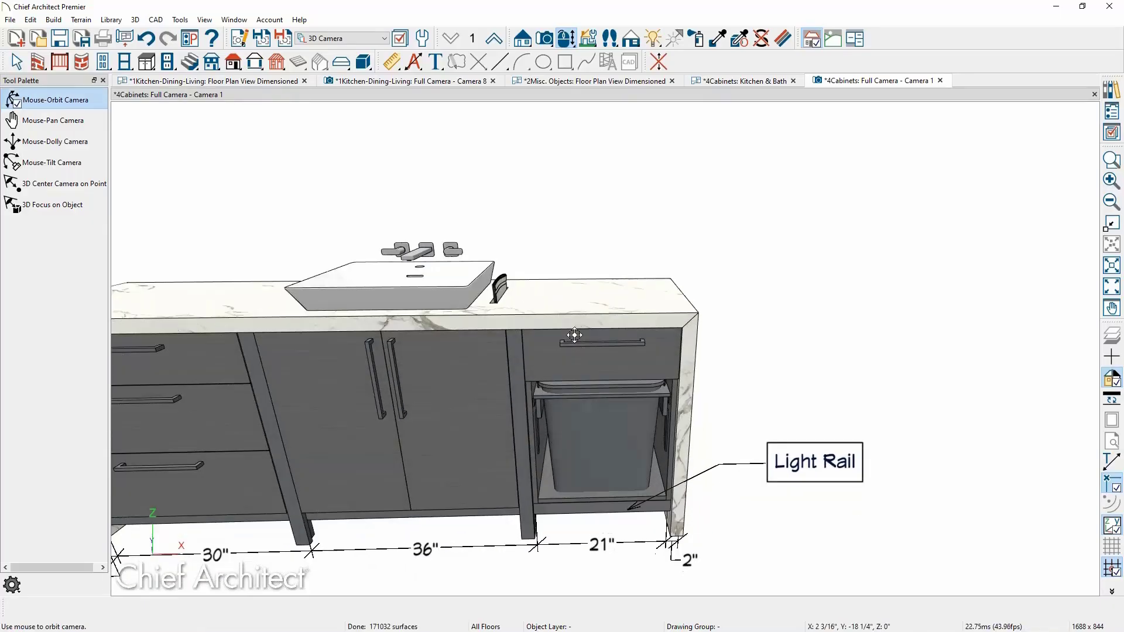
# Place a rich text label reading "Makeup Dispenser" on the front surface of the hamper cabinet
pyautogui.click(436, 62)
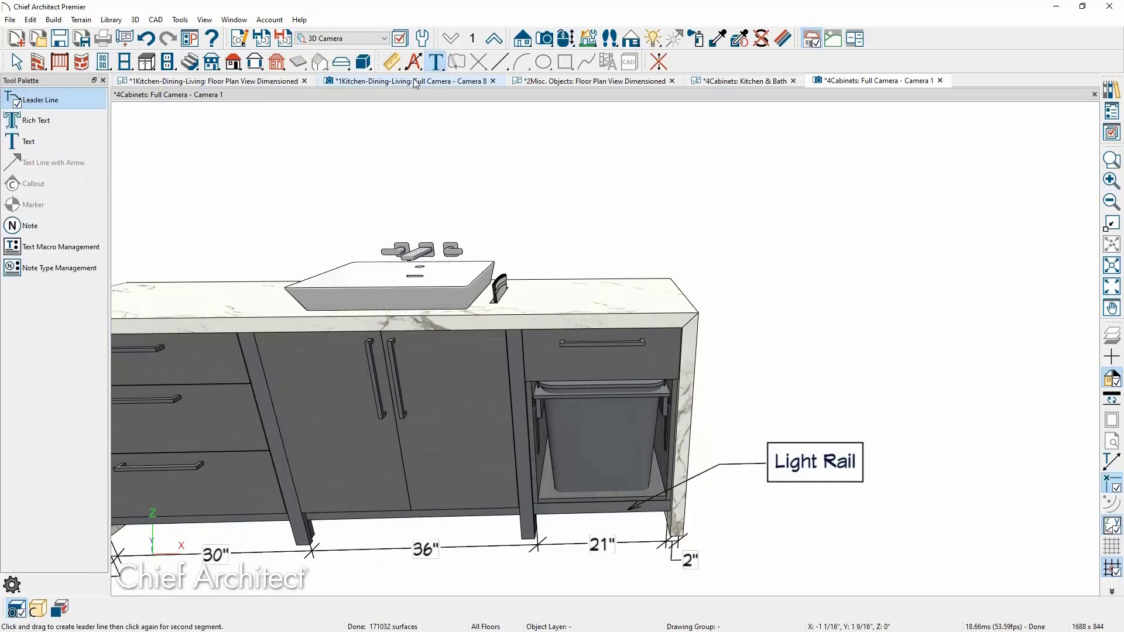
pyautogui.click(55, 116)
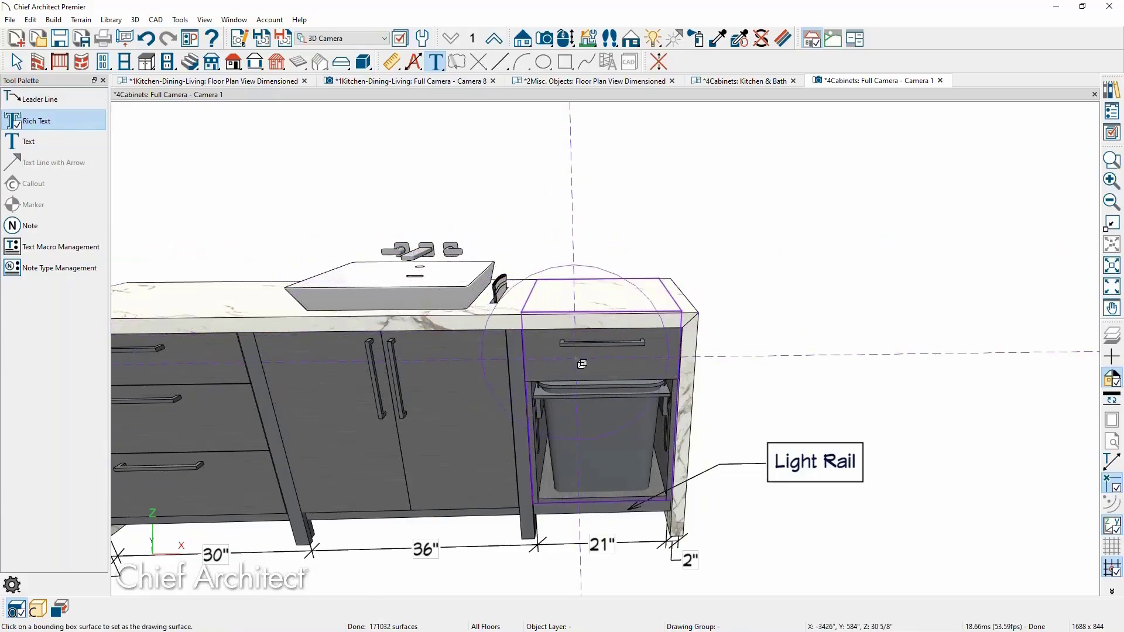
pyautogui.click(582, 364)
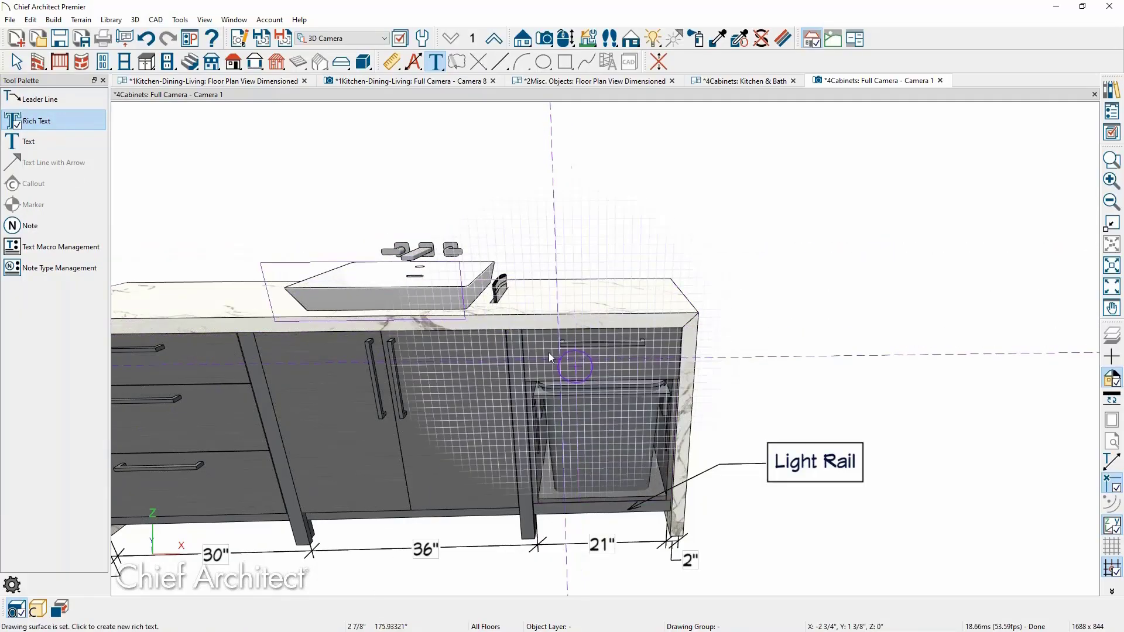
pyautogui.click(604, 358)
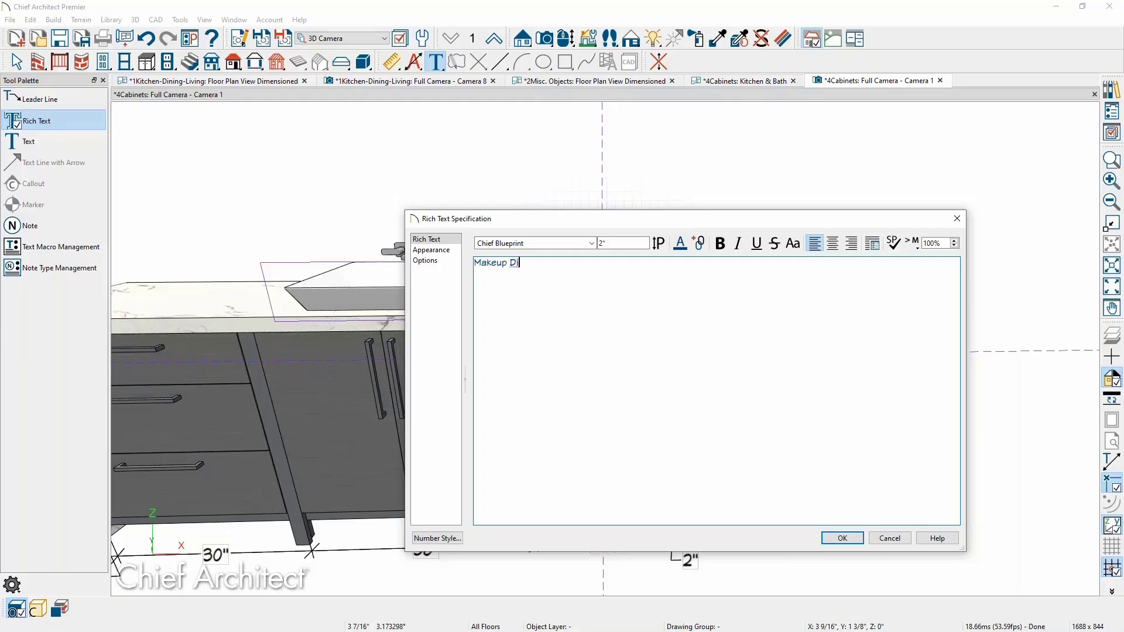
pyautogui.write('Makeup Dispenser')
pyautogui.click(836, 539)
pyautogui.press('Escape')
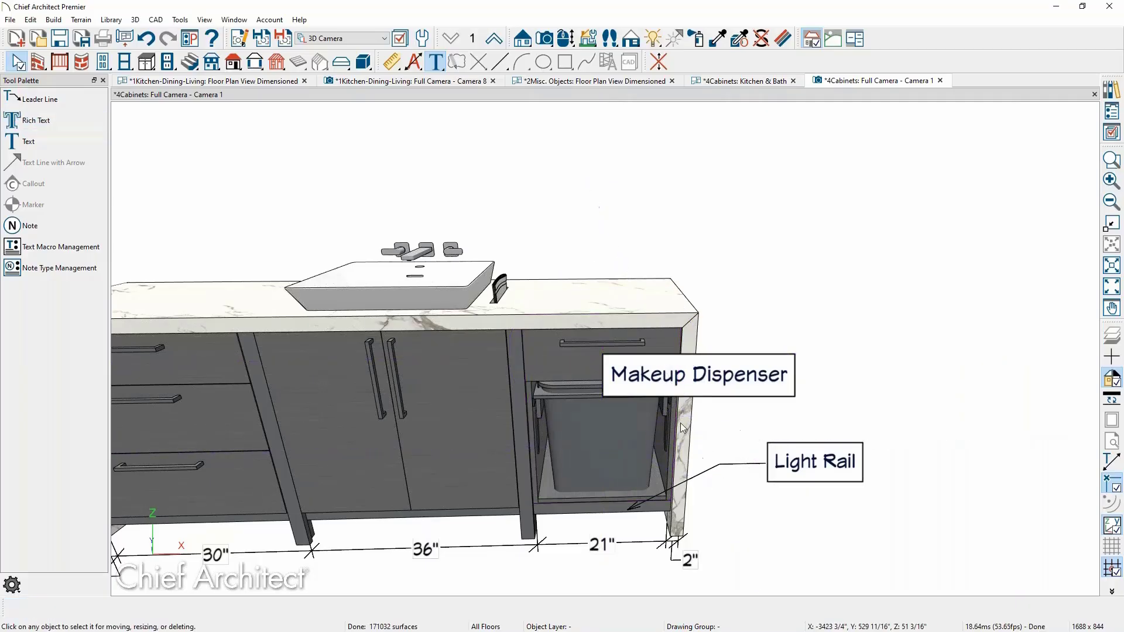
# Turn off the Faces Camera option for the "Makeup Dispenser" rich text label
pyautogui.press('o')
pyautogui.moveTo(683, 399)
pyautogui.mouseDown()
pyautogui.moveTo(608, 422)
pyautogui.moveTo(603, 452)
pyautogui.moveTo(676, 406)
pyautogui.mouseUp()
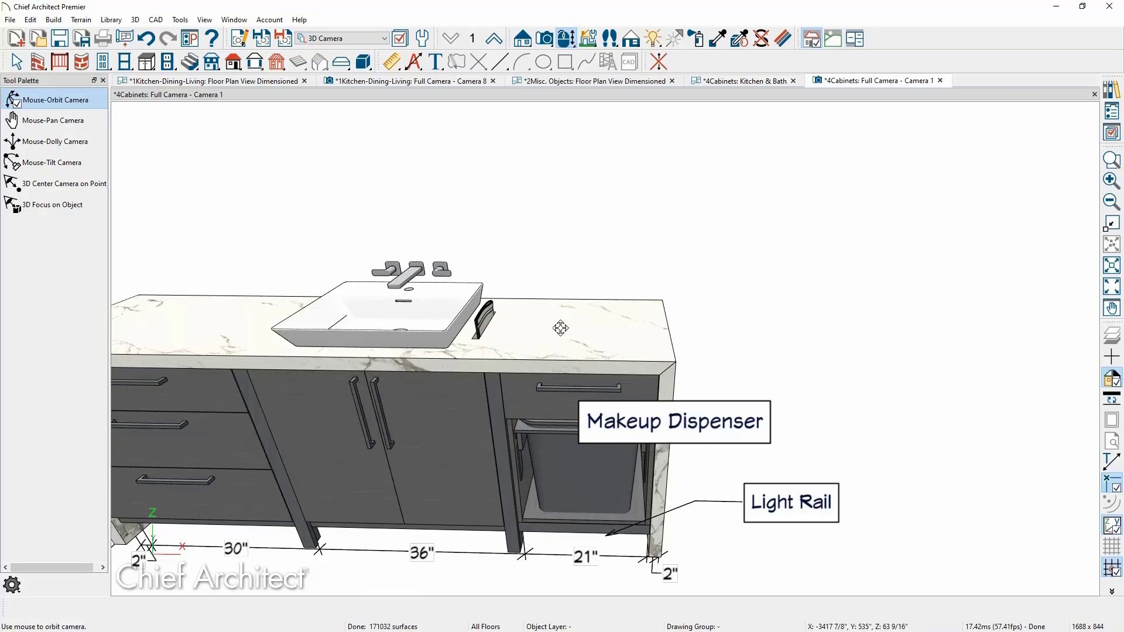
pyautogui.moveTo(510, 325); pyautogui.dragTo(515, 328)
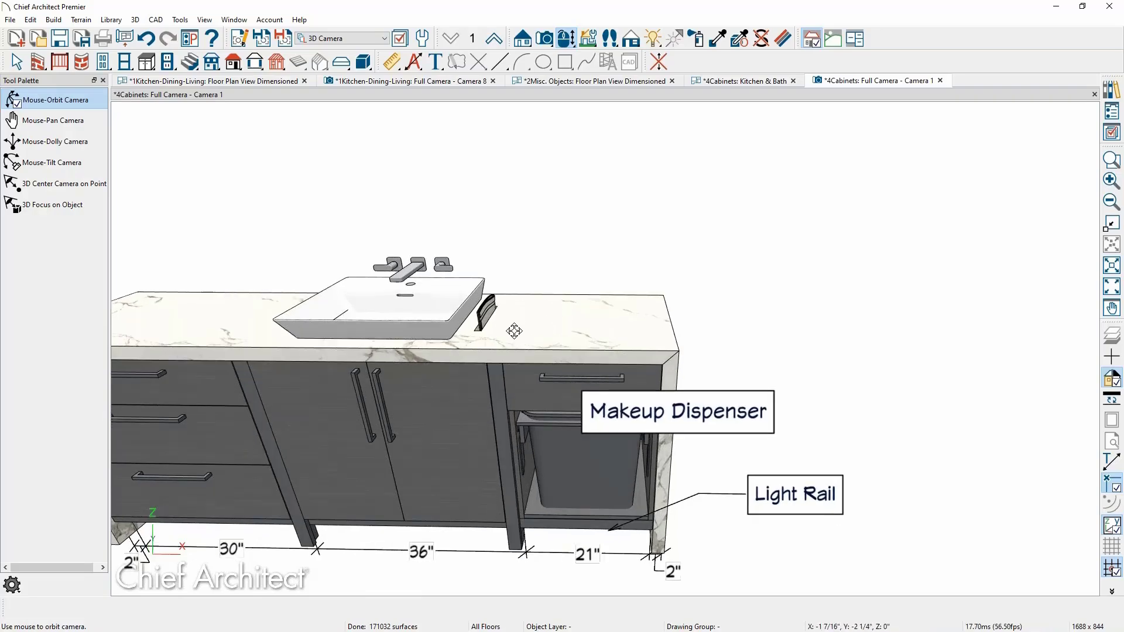
pyautogui.press('space')
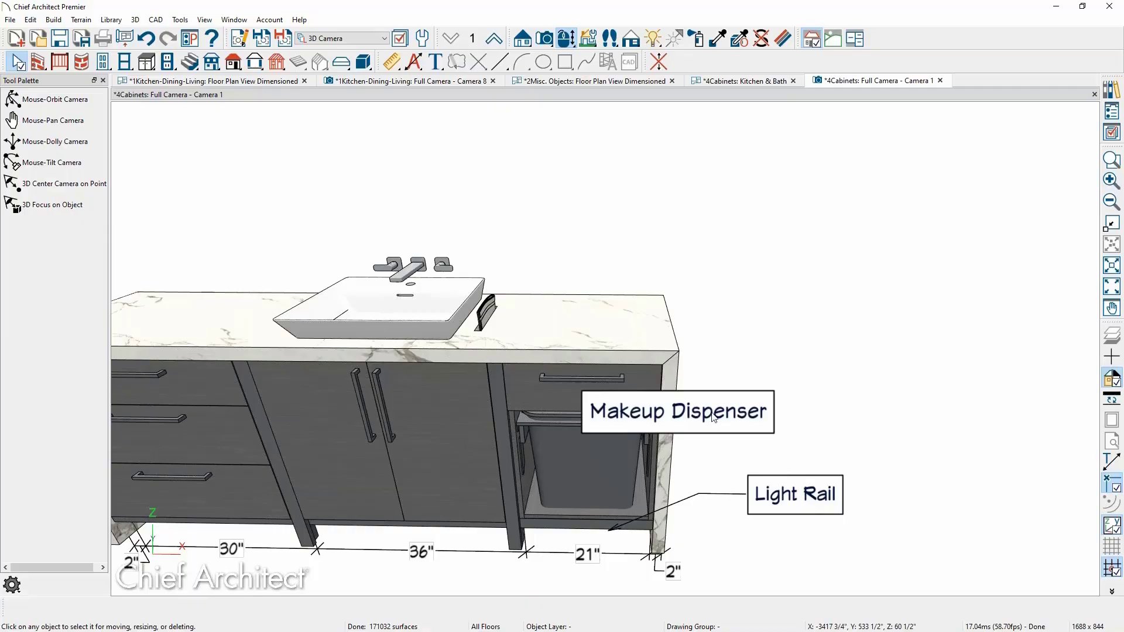
pyautogui.doubleClick(712, 413)
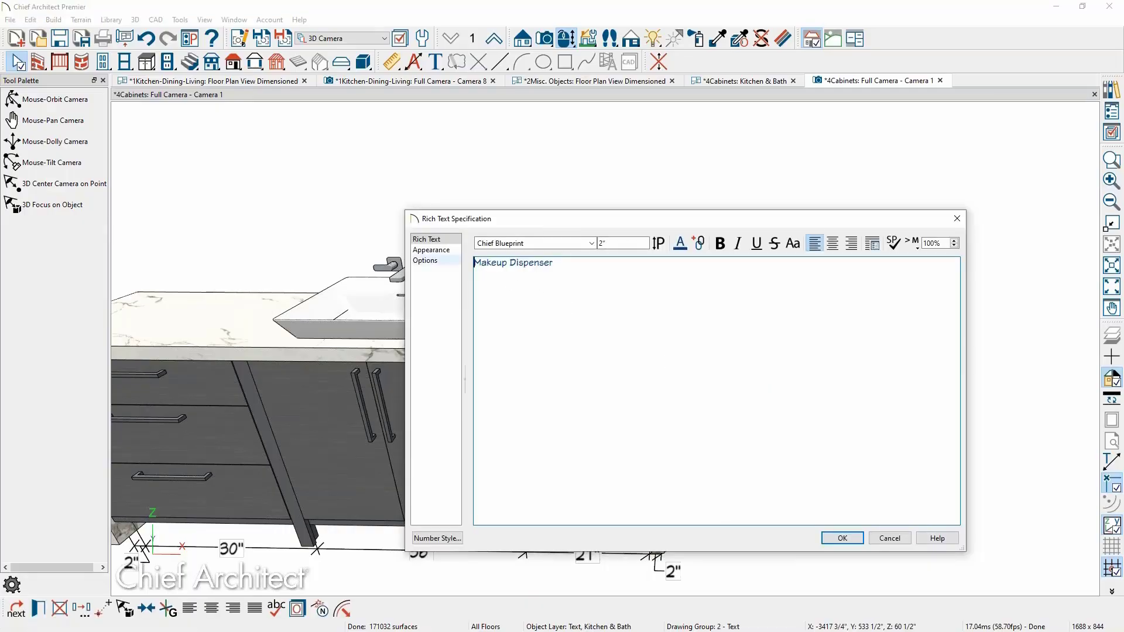
pyautogui.click(426, 261)
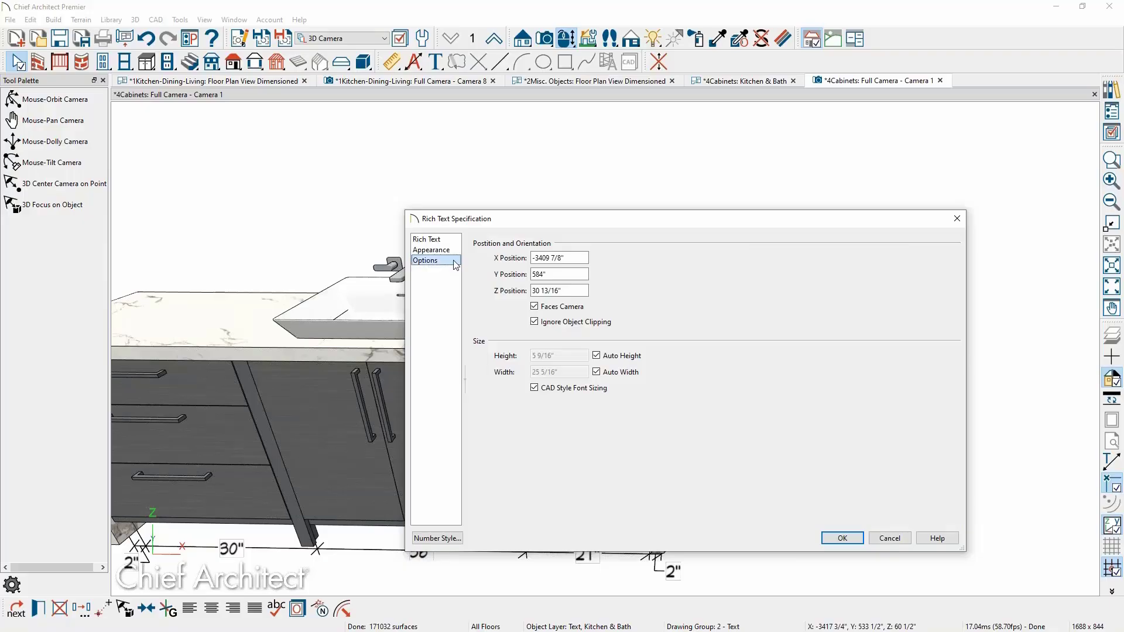
pyautogui.click(555, 309)
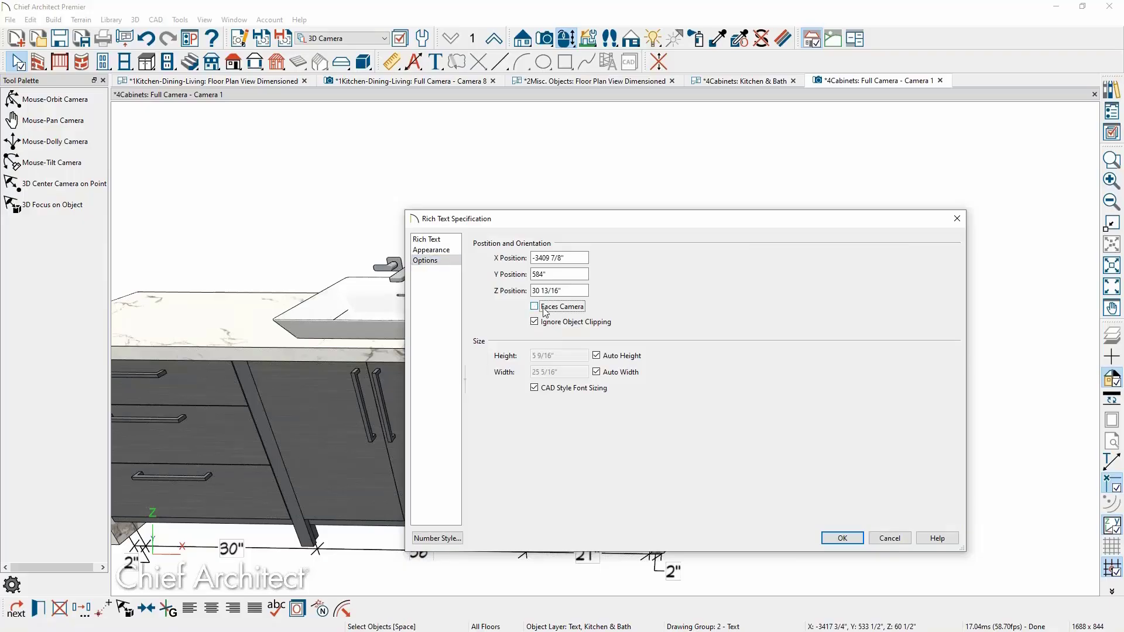
pyautogui.click(843, 544)
# Move the "Makeup Dispenser" label from the hamper cabinet's front up above the countertop, just to the right of the faucet
pyautogui.moveTo(784, 430); pyautogui.dragTo(677, 421, button='middle')
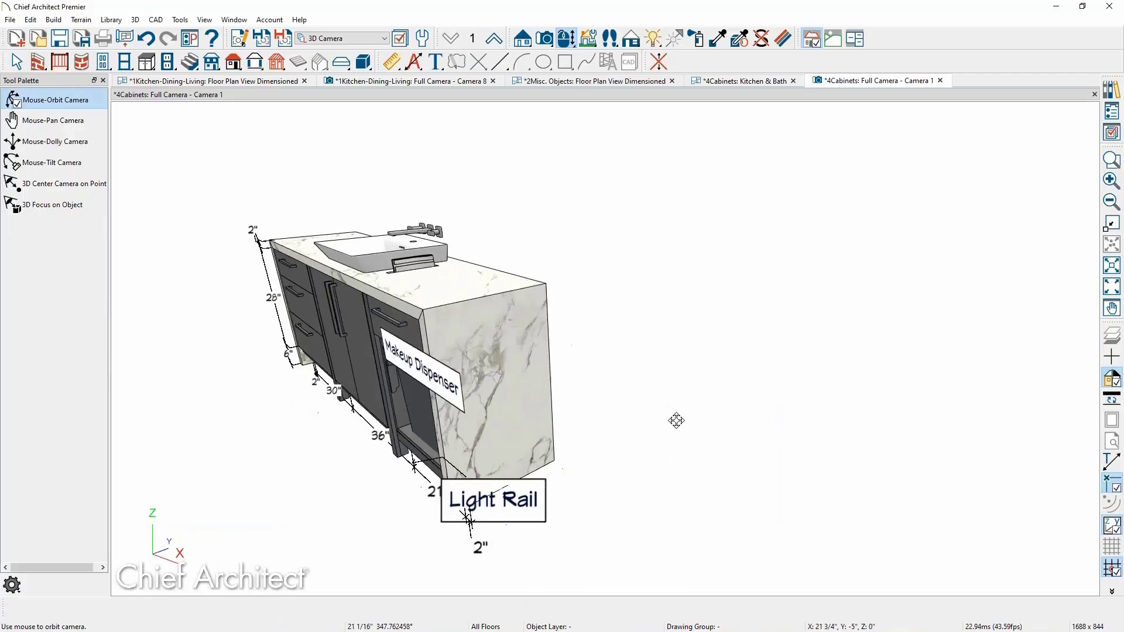
pyautogui.moveTo(676, 420); pyautogui.dragTo(786, 418)
pyautogui.moveTo(786, 417); pyautogui.dragTo(787, 445, button='middle')
pyautogui.moveTo(786, 445); pyautogui.dragTo(781, 435)
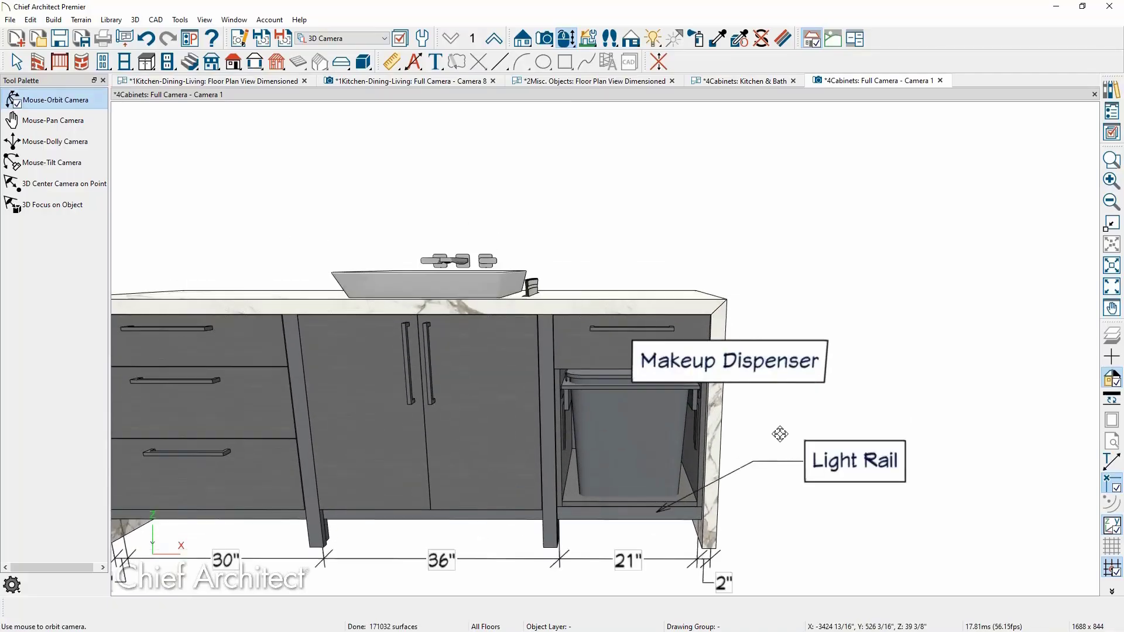
pyautogui.click(770, 372)
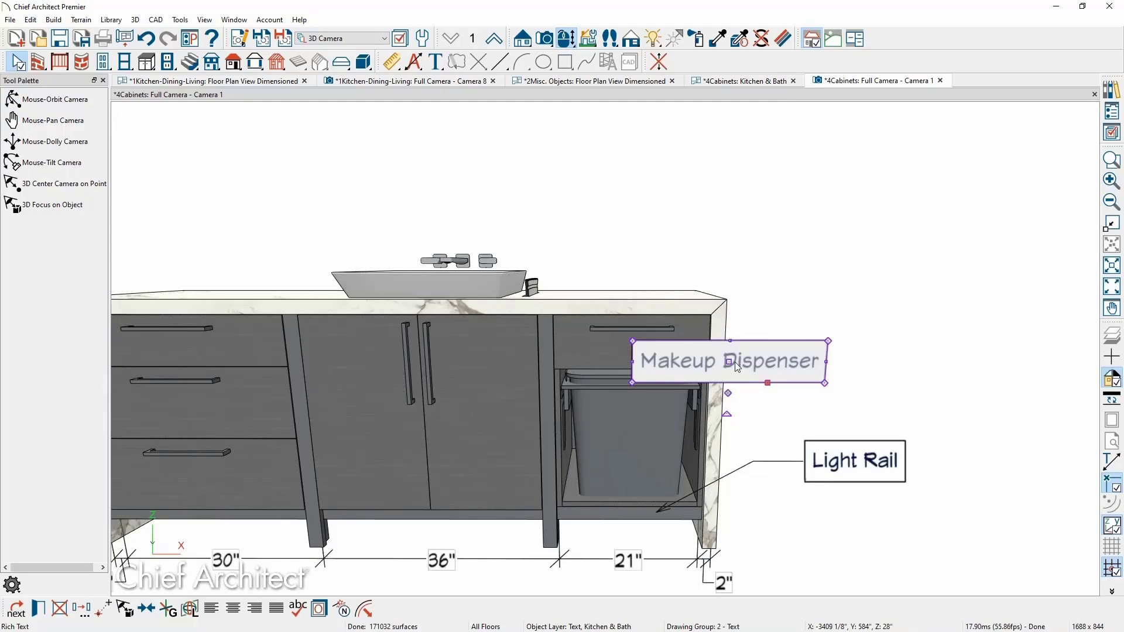
pyautogui.moveTo(729, 362); pyautogui.dragTo(610, 218)
pyautogui.press('Escape')
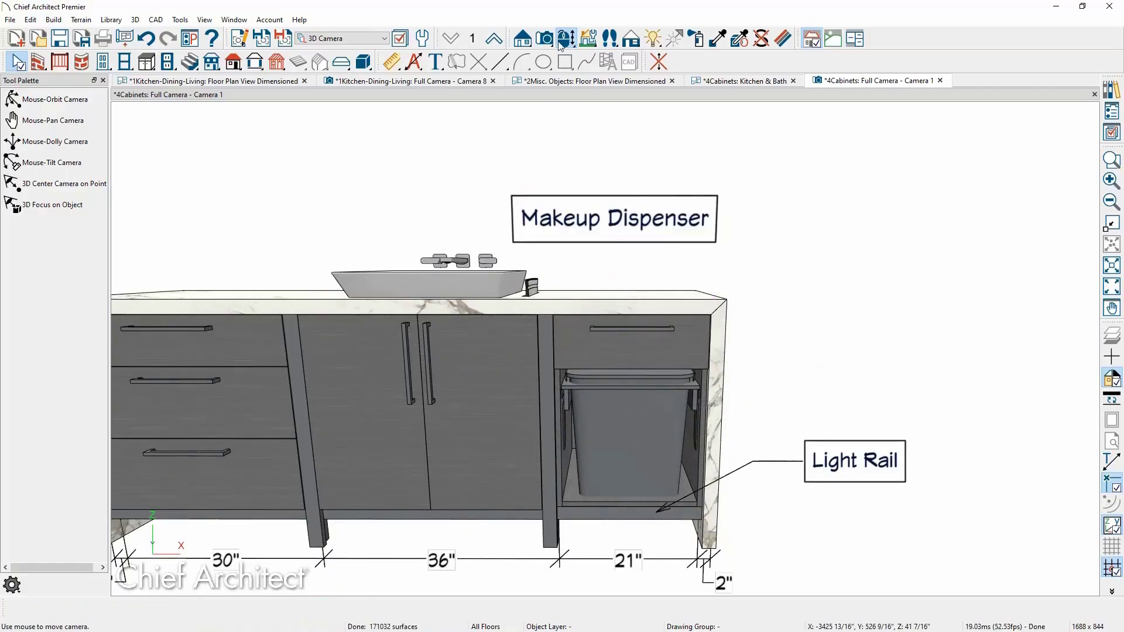
# Move the "Makeup Dispenser" label back in depth until it lines up with the makeup dispenser in the countertop
pyautogui.moveTo(570, 126); pyautogui.dragTo(569, 130, button='middle')
pyautogui.moveTo(569, 131); pyautogui.dragTo(465, 214)
pyautogui.moveTo(466, 214); pyautogui.dragTo(579, 268, button='middle')
pyautogui.scroll(2, 556, 307)
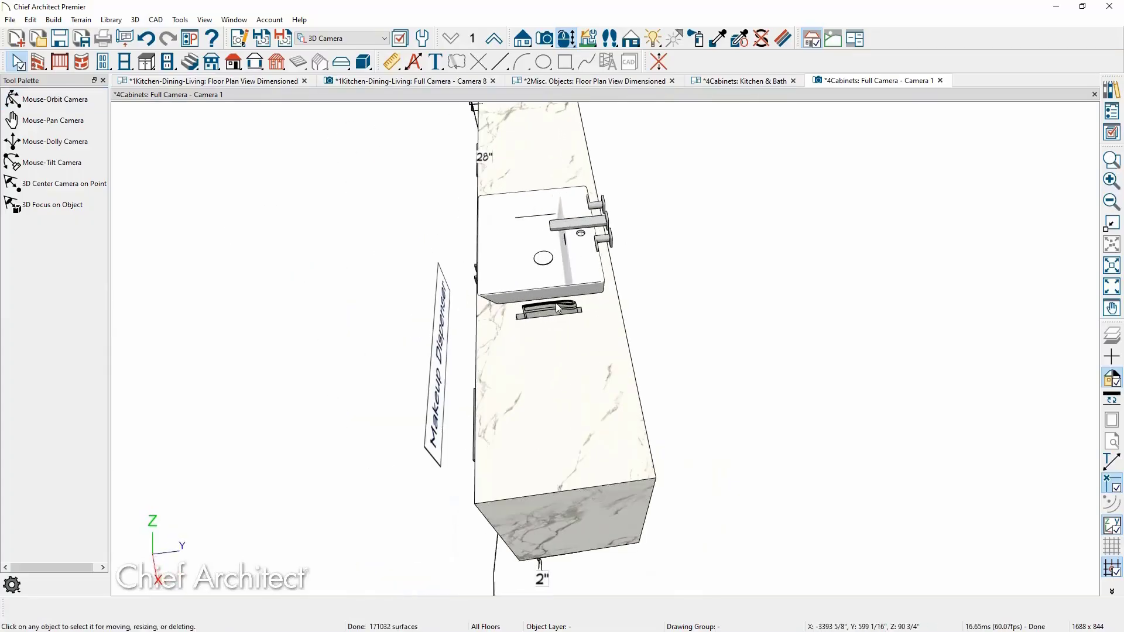
pyautogui.click(439, 386)
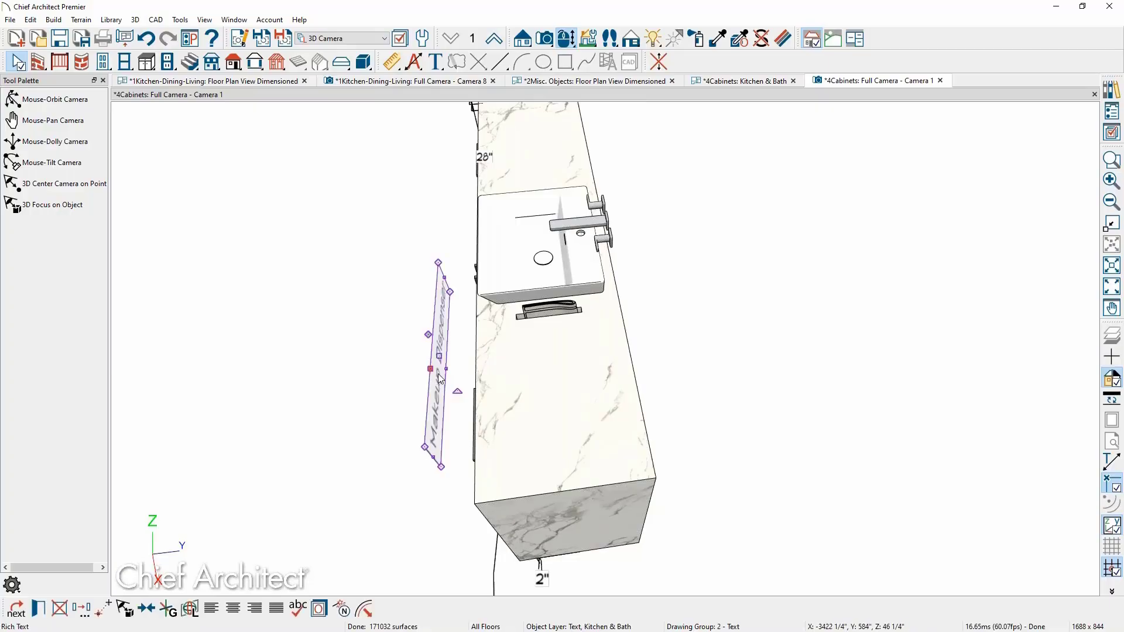
pyautogui.click(439, 356)
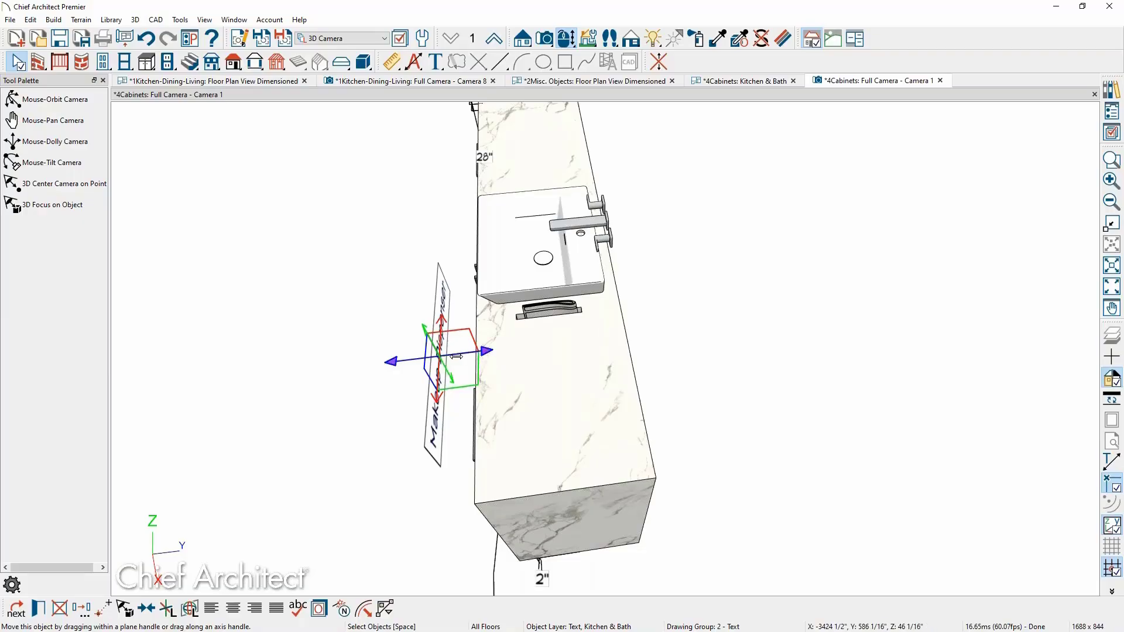
pyautogui.moveTo(456, 356); pyautogui.dragTo(569, 348)
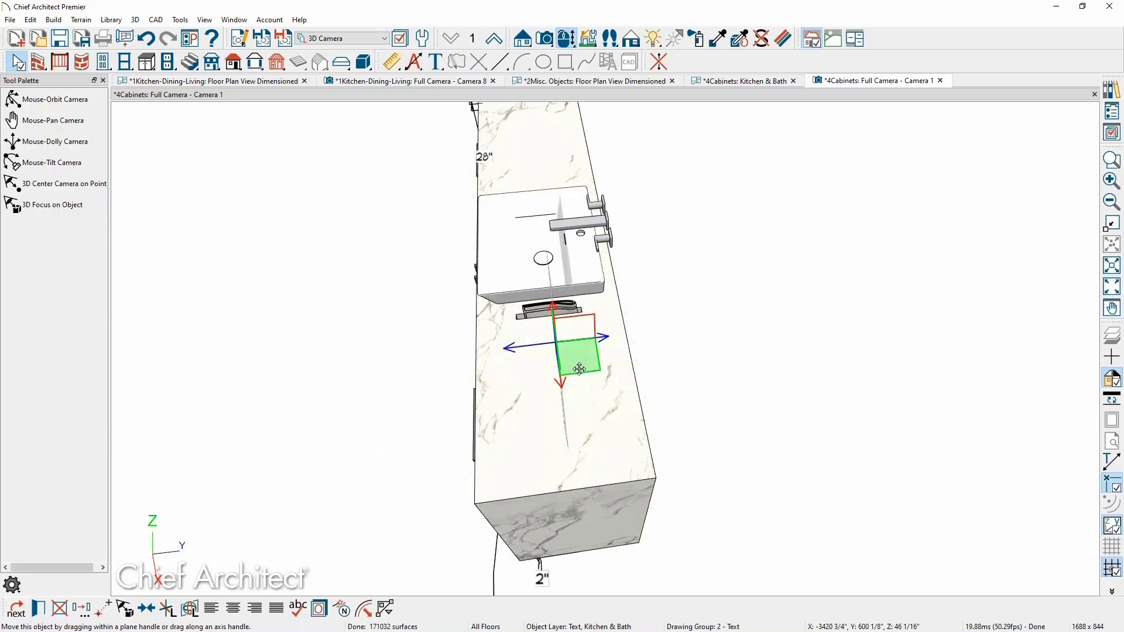
# Shift the "Makeup Dispenser" label sideways, away from the sink and toward the hamper end of the vanity
pyautogui.moveTo(579, 369)
pyautogui.mouseDown(button='middle')
pyautogui.moveTo(571, 306)
pyautogui.moveTo(710, 281)
pyautogui.moveTo(615, 316)
pyautogui.moveTo(557, 306)
pyautogui.moveTo(577, 365)
pyautogui.moveTo(607, 360)
pyautogui.moveTo(599, 377)
pyautogui.mouseUp(button='middle')
pyautogui.click(635, 295)
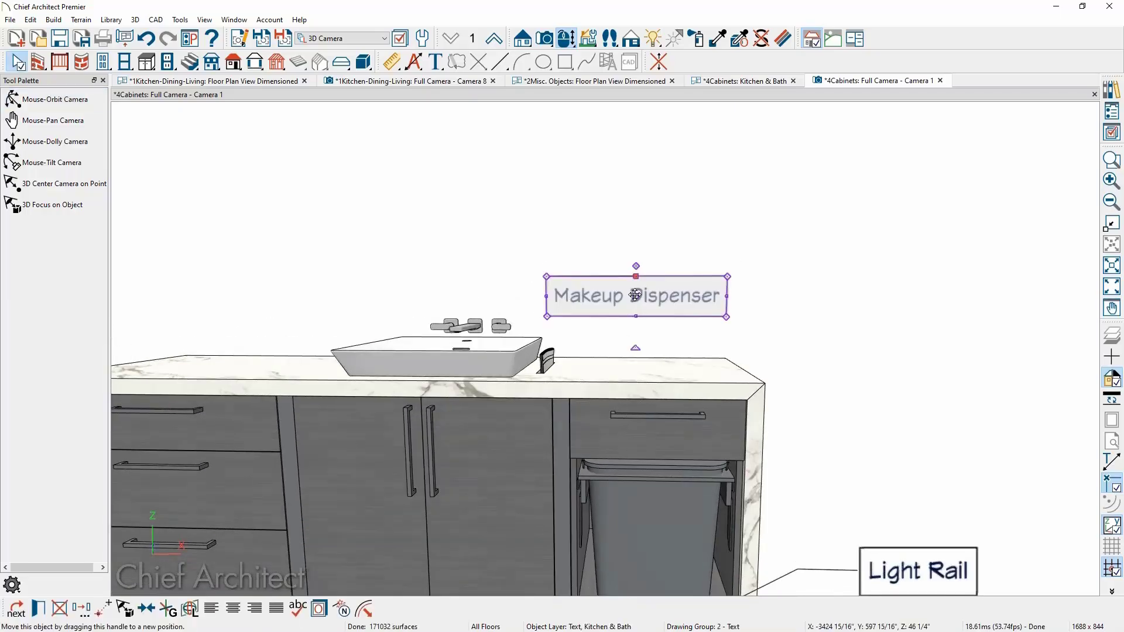
pyautogui.moveTo(635, 295); pyautogui.dragTo(689, 297)
# Draw an arrow line from the side of the "Makeup Dispenser" label nearest the sink to the dispenser in the countertop
pyautogui.moveTo(607, 336)
pyautogui.mouseDown(button='middle')
pyautogui.moveTo(616, 322)
pyautogui.moveTo(599, 336)
pyautogui.mouseUp(button='middle')
pyautogui.press('space')
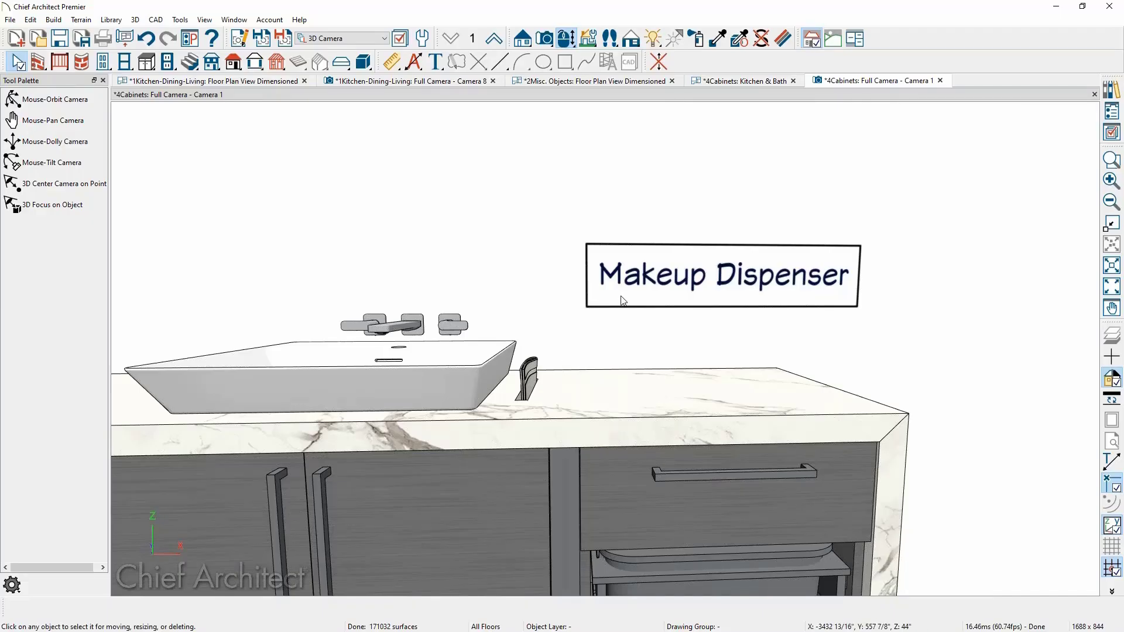
pyautogui.click(642, 305)
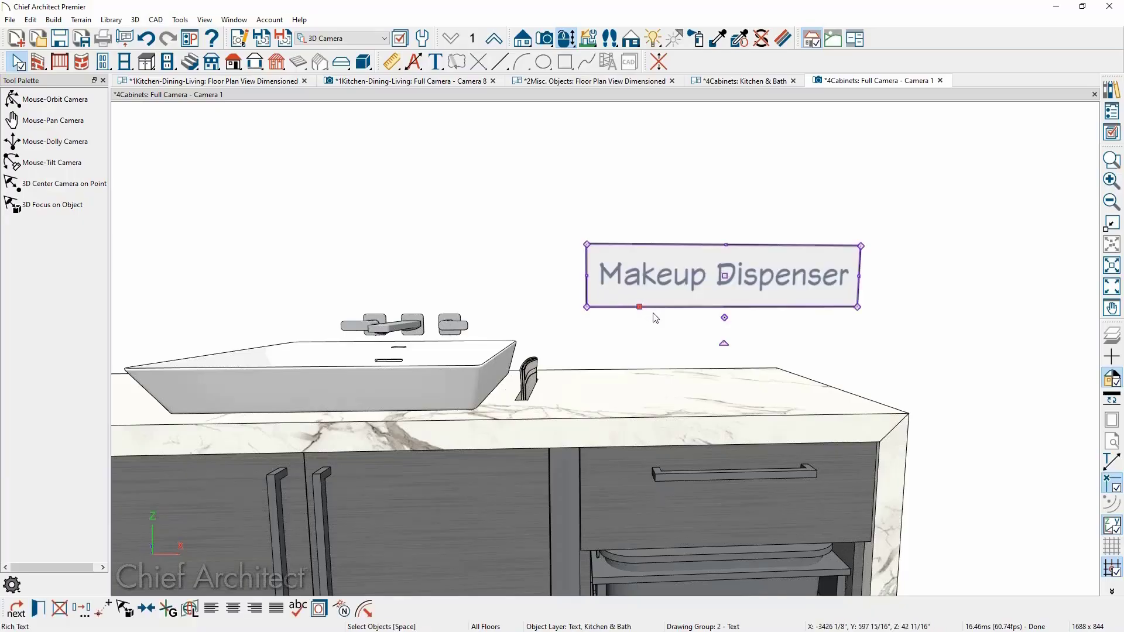
pyautogui.click(586, 277)
pyautogui.moveTo(586, 276); pyautogui.dragTo(536, 387)
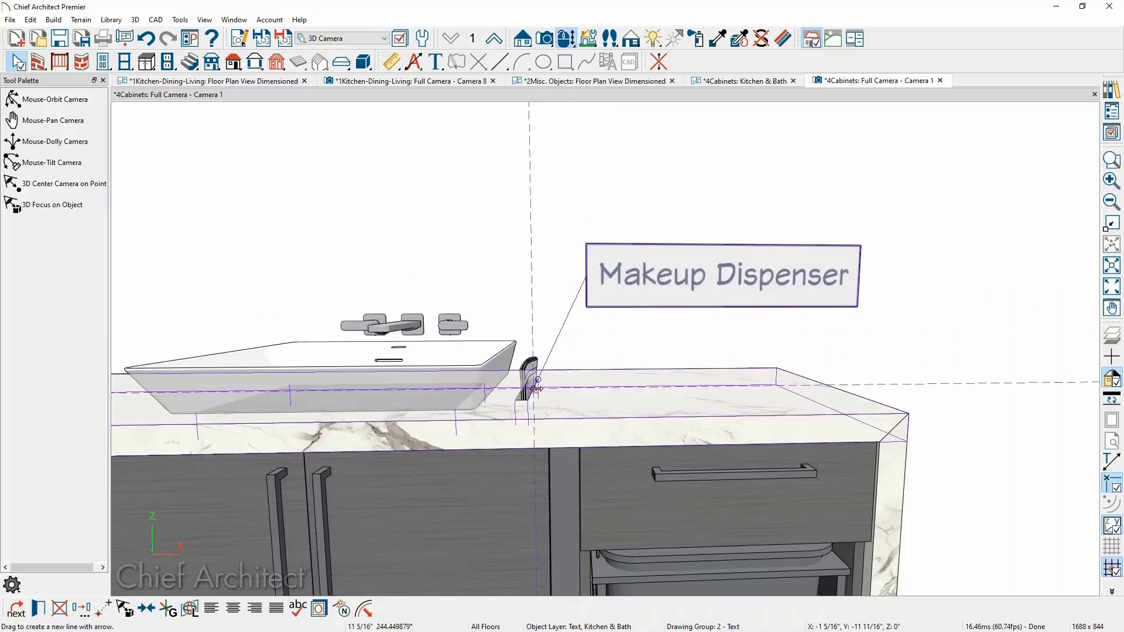
pyautogui.click(545, 249)
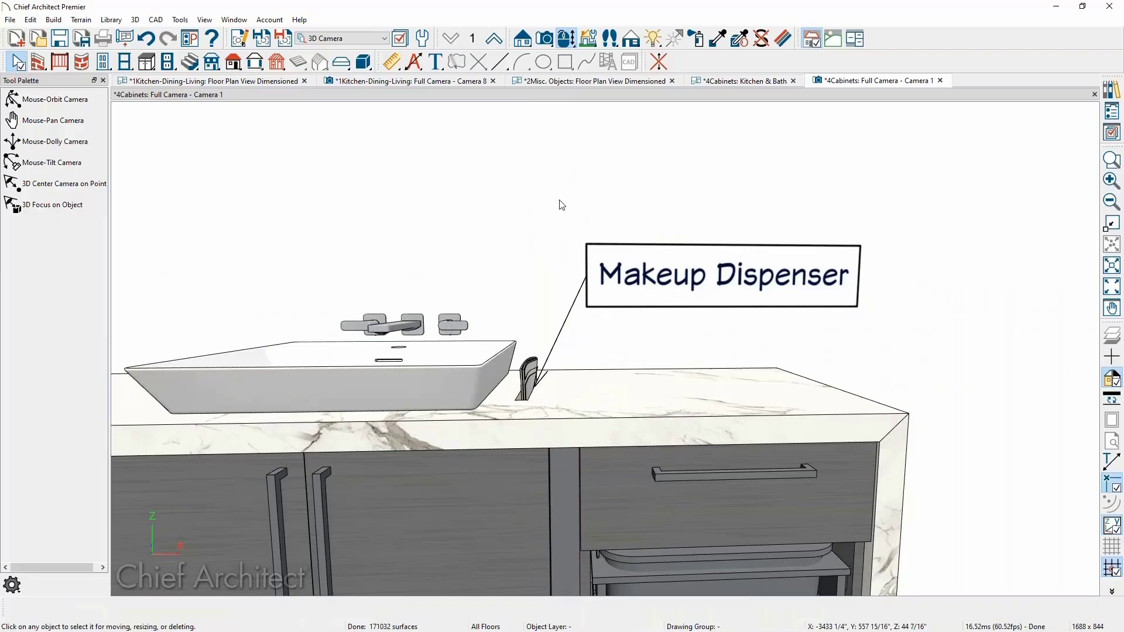
# Turn the Faces Camera option back on for the "Makeup Dispenser" label and view the whole dimensioned vanity
pyautogui.click(567, 43)
pyautogui.moveTo(593, 184); pyautogui.dragTo(621, 246)
pyautogui.press('space')
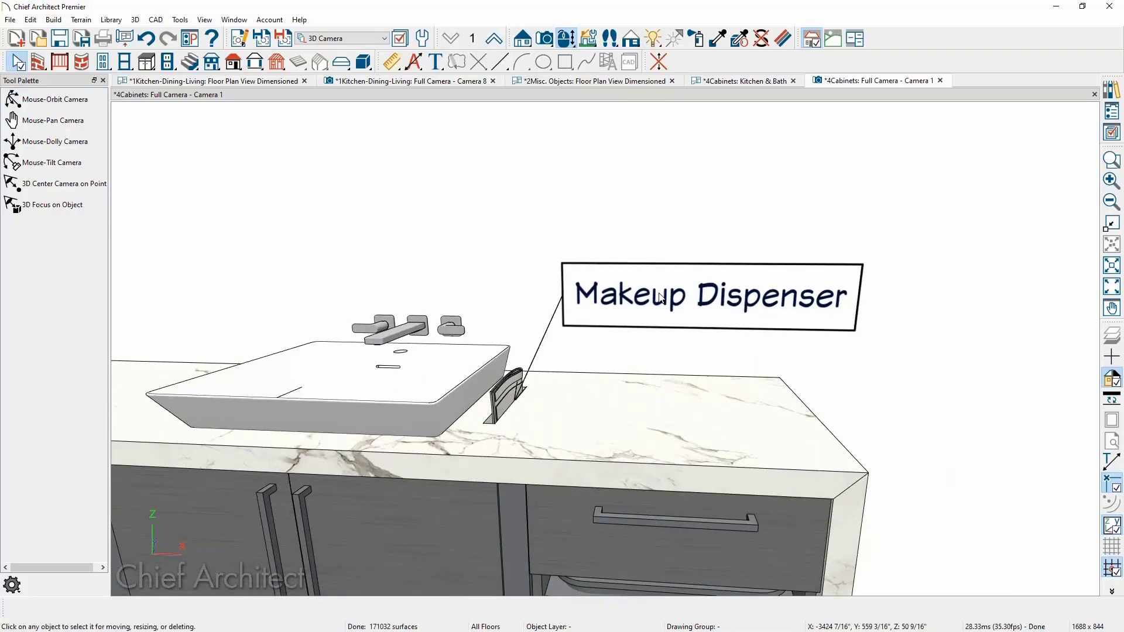
pyautogui.doubleClick(660, 297)
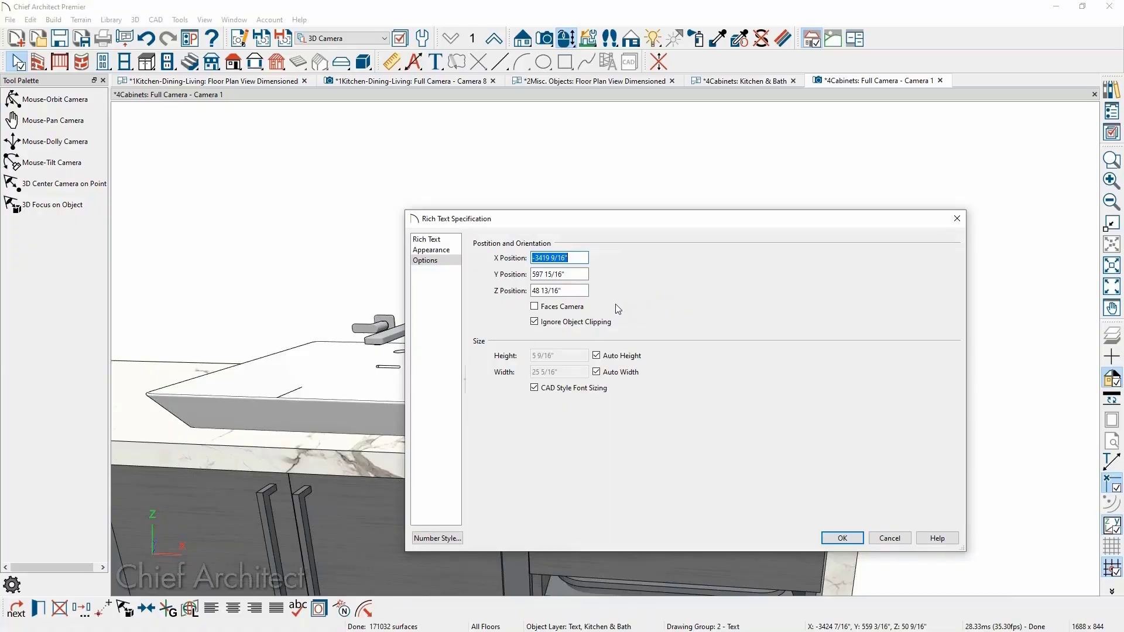
pyautogui.click(581, 308)
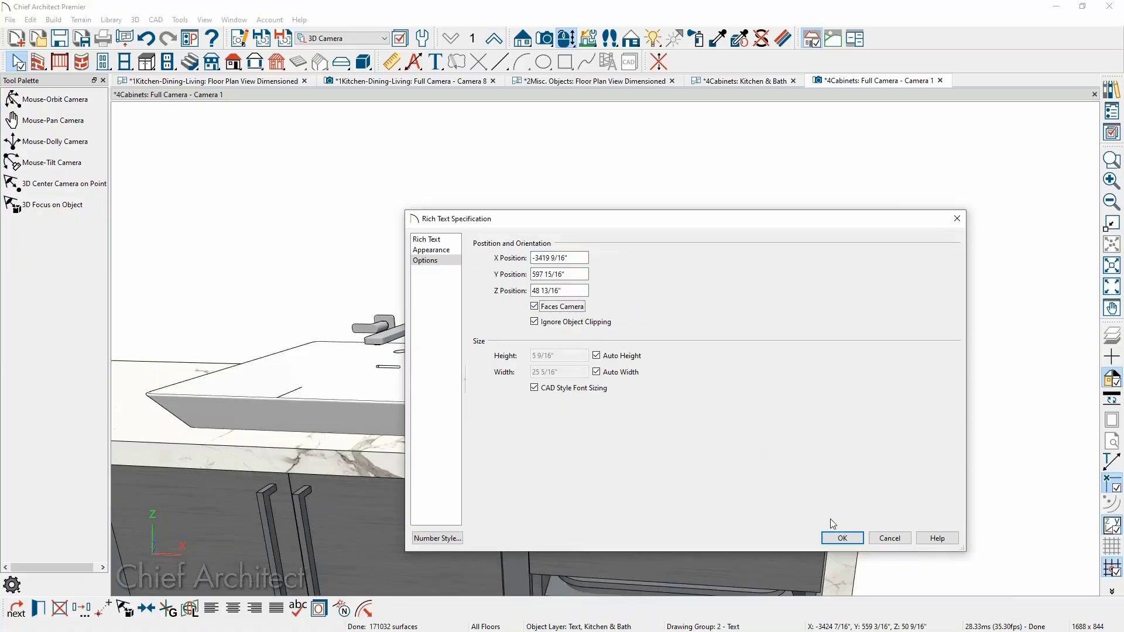
pyautogui.click(845, 544)
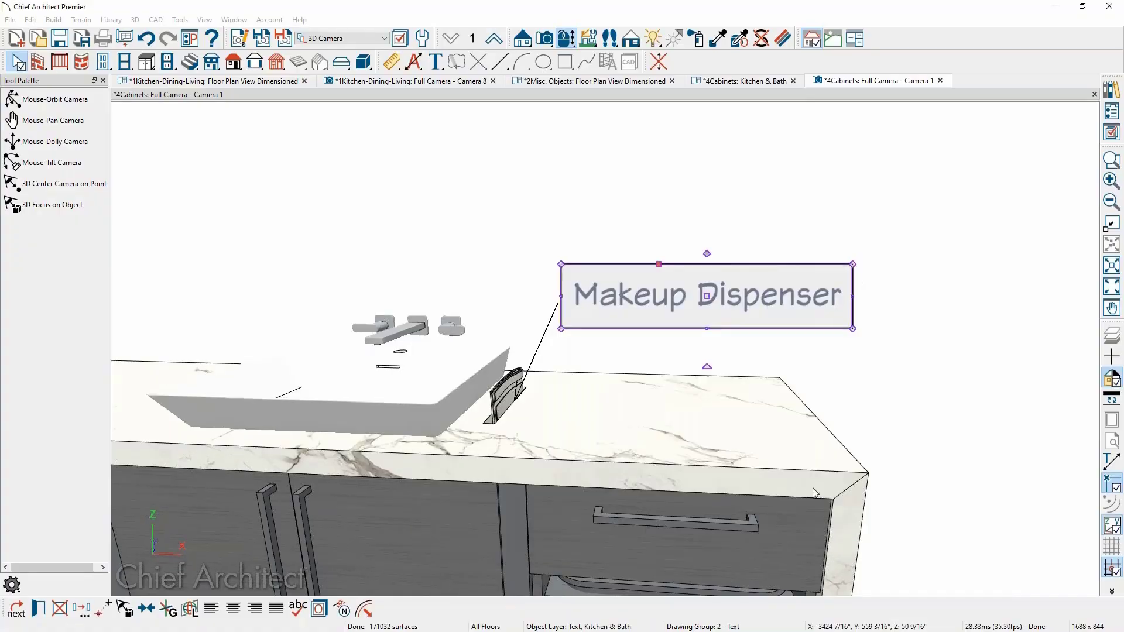
pyautogui.click(573, 38)
pyautogui.moveTo(787, 245); pyautogui.dragTo(626, 275)
pyautogui.moveTo(631, 285); pyautogui.dragTo(639, 251, button='middle')
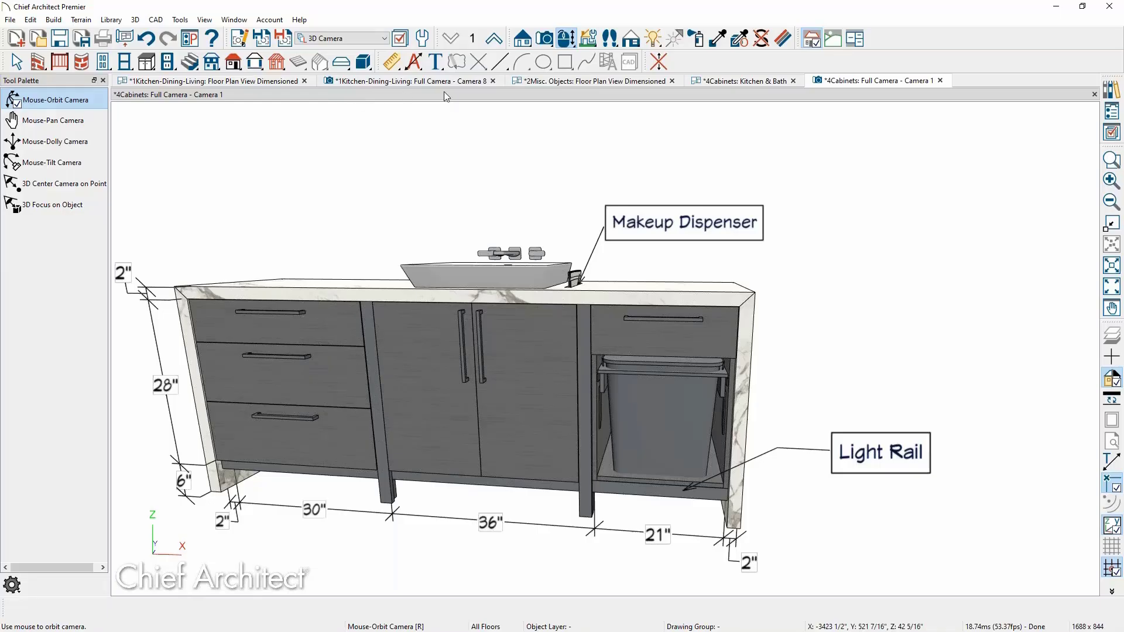
# Switch to the Kitchen-Dining-Living floor plan and open the perspective full overview camera placed beyond the dining room
pyautogui.click(262, 84)
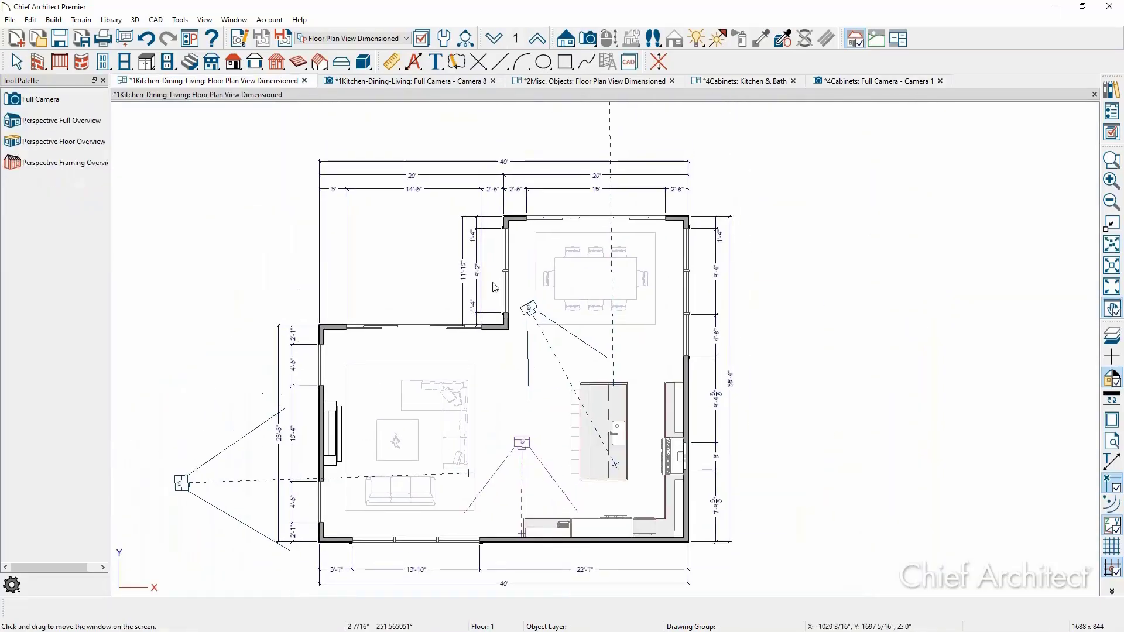
pyautogui.moveTo(493, 285); pyautogui.dragTo(476, 345, button='middle')
pyautogui.moveTo(498, 301); pyautogui.dragTo(492, 367, button='middle')
pyautogui.scroll(-1, 492, 370)
pyautogui.moveTo(557, 240); pyautogui.dragTo(549, 294, button='middle')
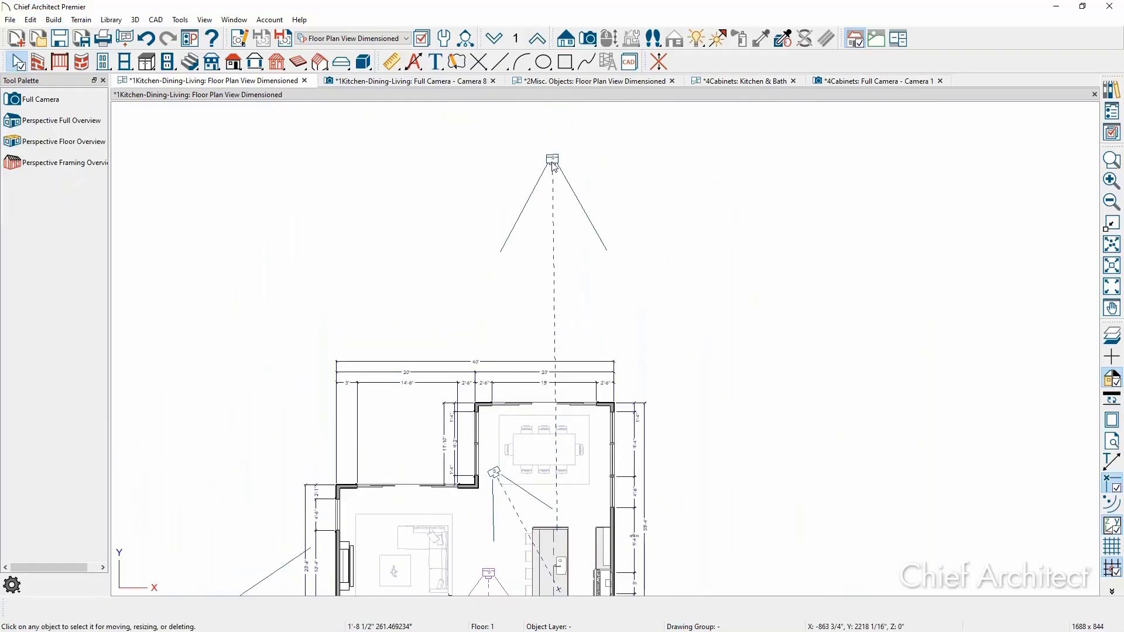
pyautogui.click(553, 159)
pyautogui.doubleClick(554, 167)
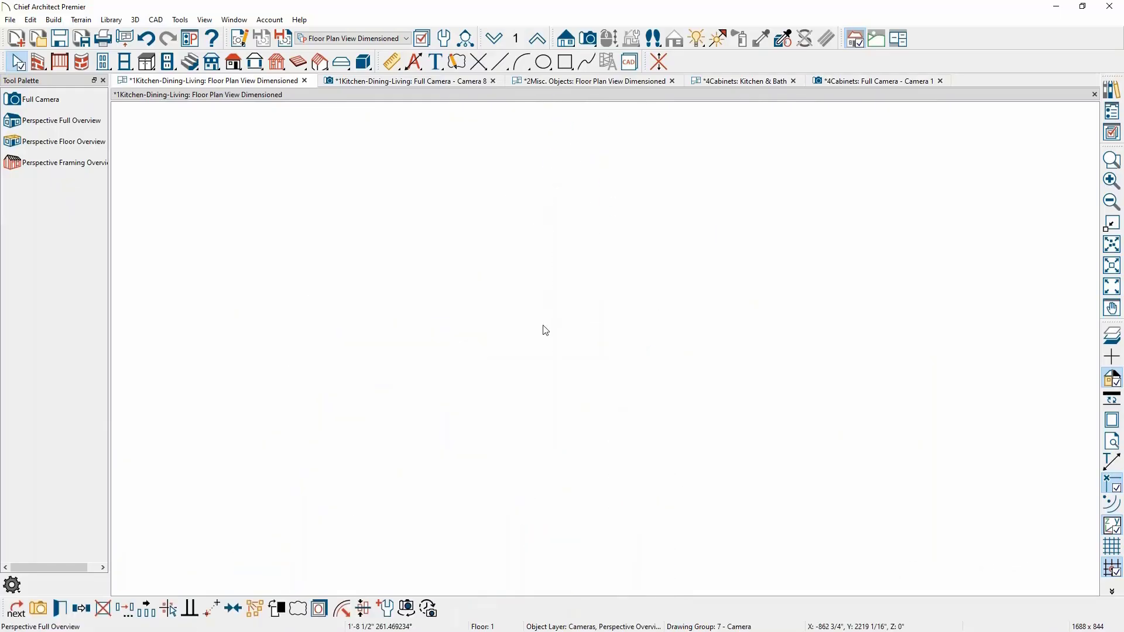
# Delete the story pole dimension with its ridge, ceiling, slab and grade markers beside the house
pyautogui.moveTo(523, 332)
pyautogui.mouseDown()
pyautogui.moveTo(530, 346)
pyautogui.moveTo(509, 351)
pyautogui.moveTo(560, 317)
pyautogui.moveTo(610, 313)
pyautogui.moveTo(530, 320)
pyautogui.mouseUp()
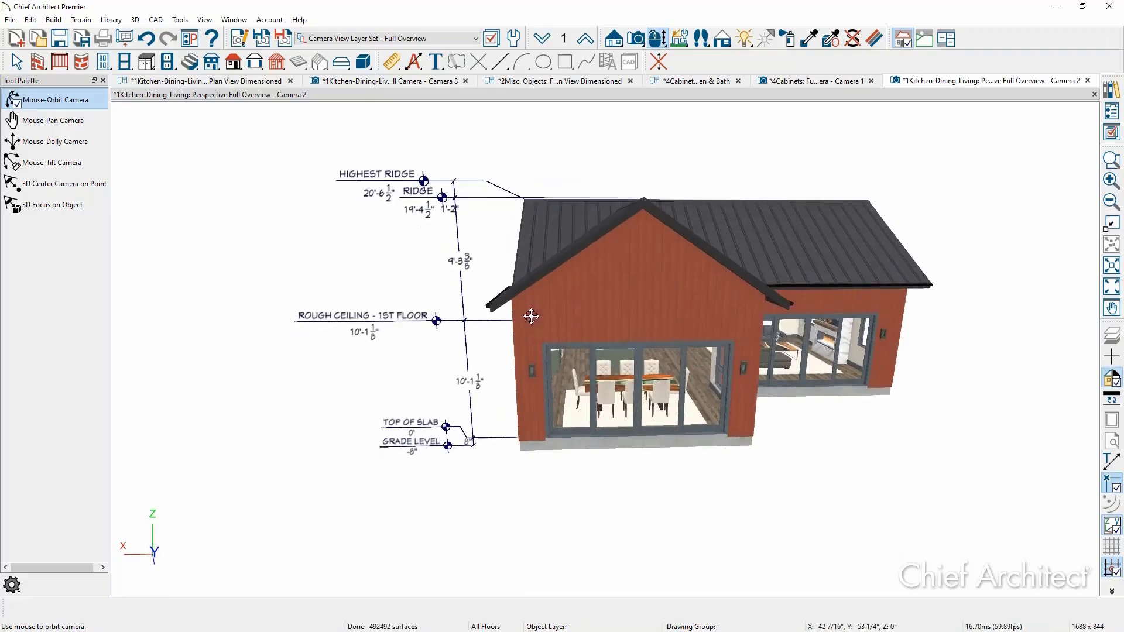
pyautogui.press('Escape')
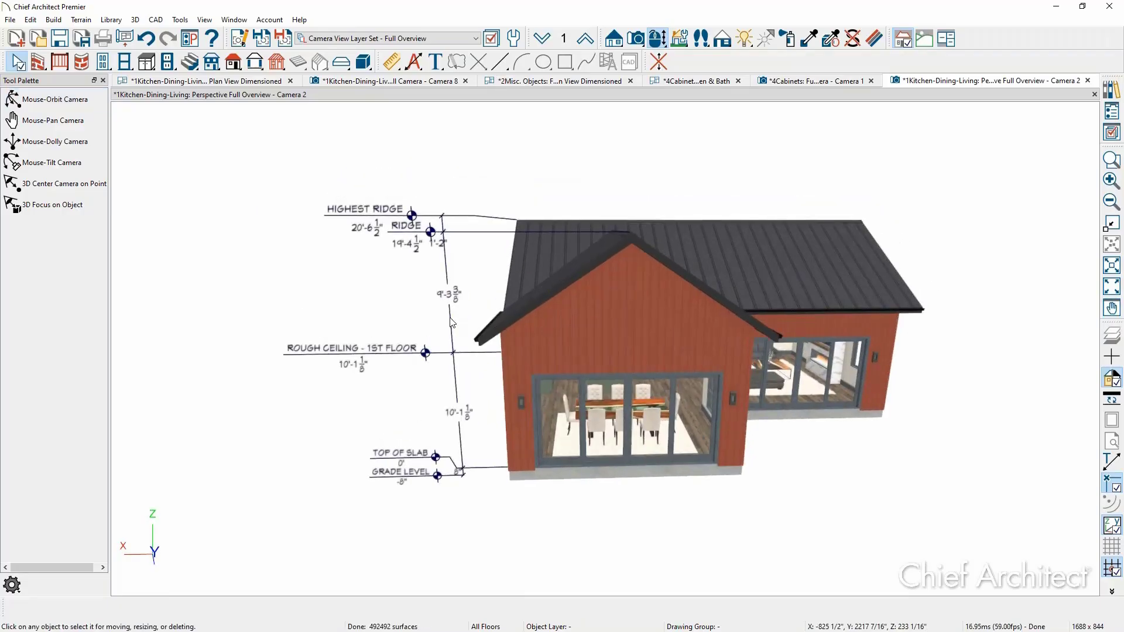
pyautogui.click(452, 323)
pyautogui.press('Delete')
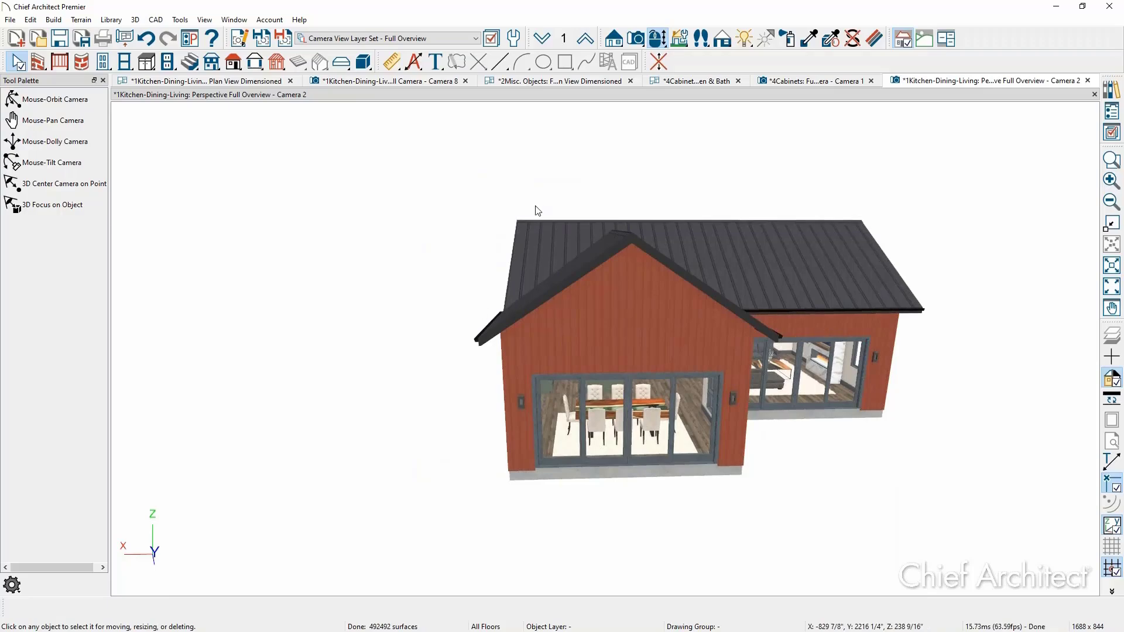
# Open the Auto Story Pole Dimension defaults and review the General, Inner Format and Locate Objects settings
pyautogui.click(515, 45)
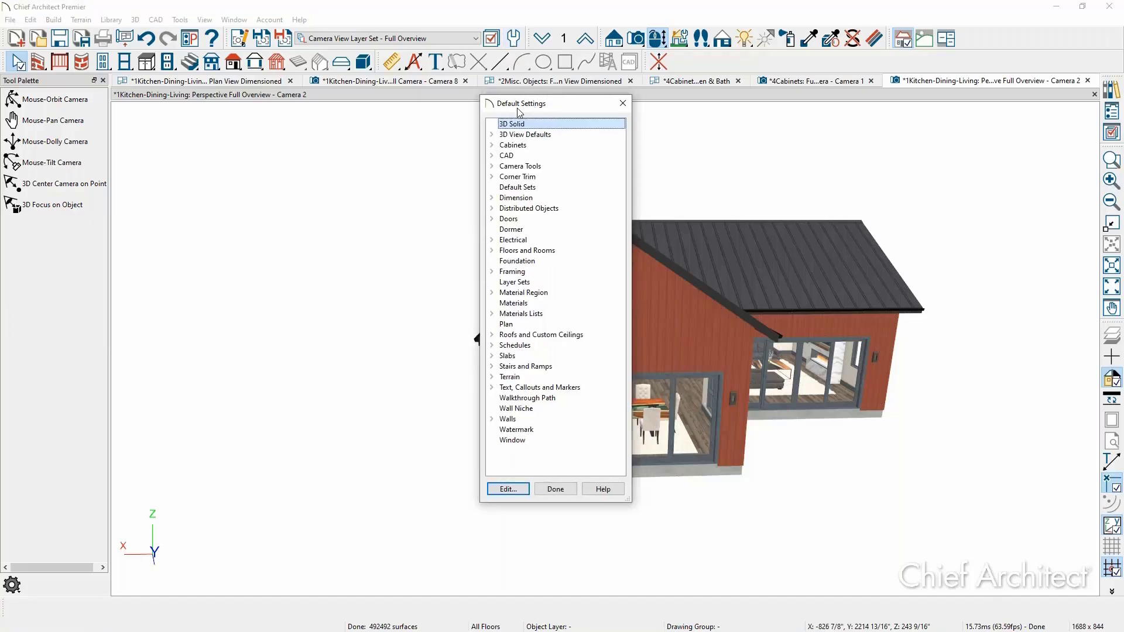
pyautogui.moveTo(549, 105); pyautogui.dragTo(205, 120)
pyautogui.click(153, 210)
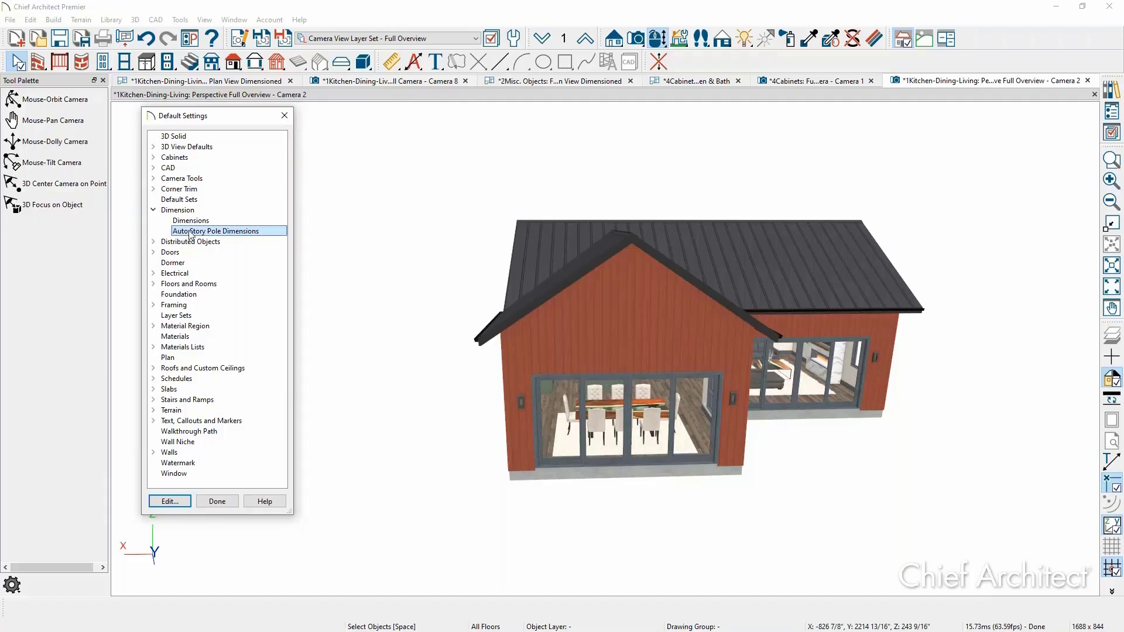
pyautogui.doubleClick(184, 231)
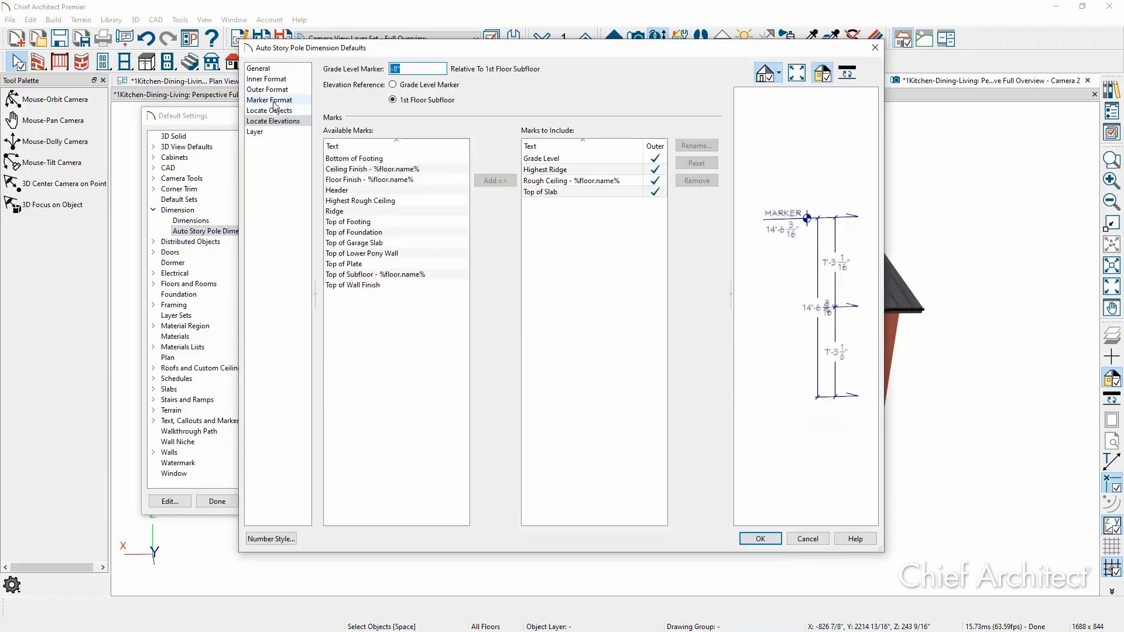
pyautogui.click(273, 71)
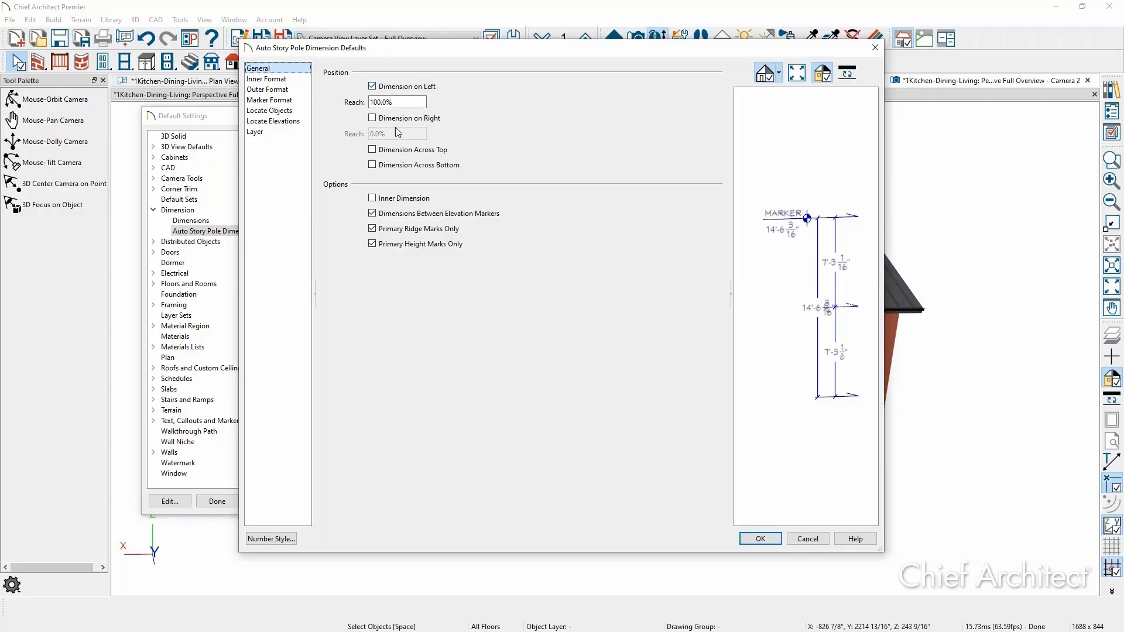
pyautogui.click(307, 80)
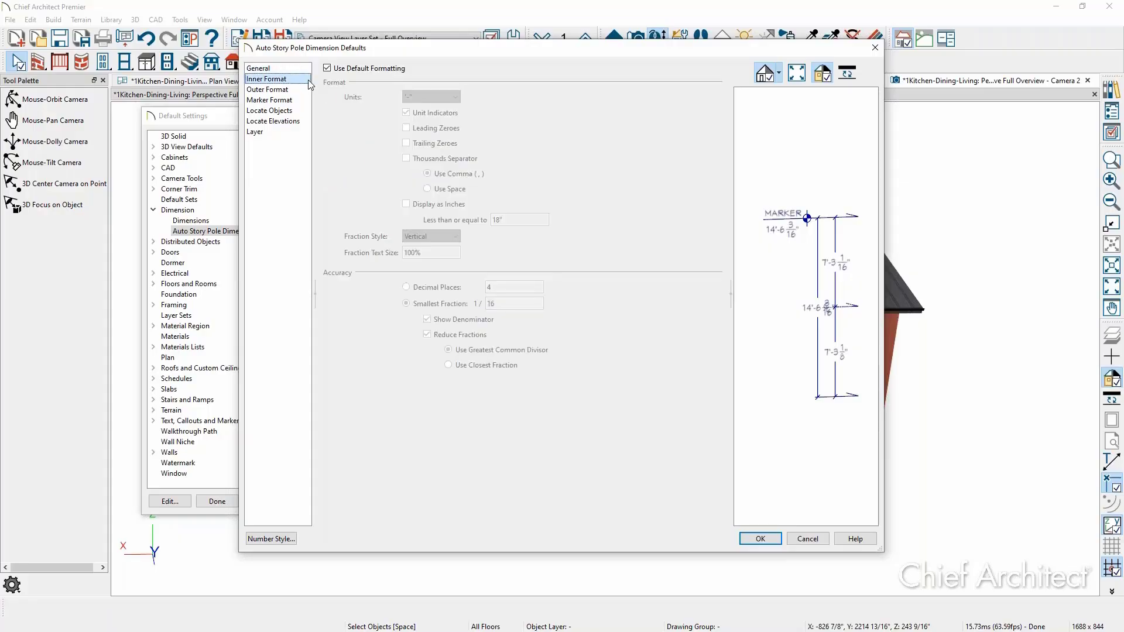
pyautogui.click(299, 114)
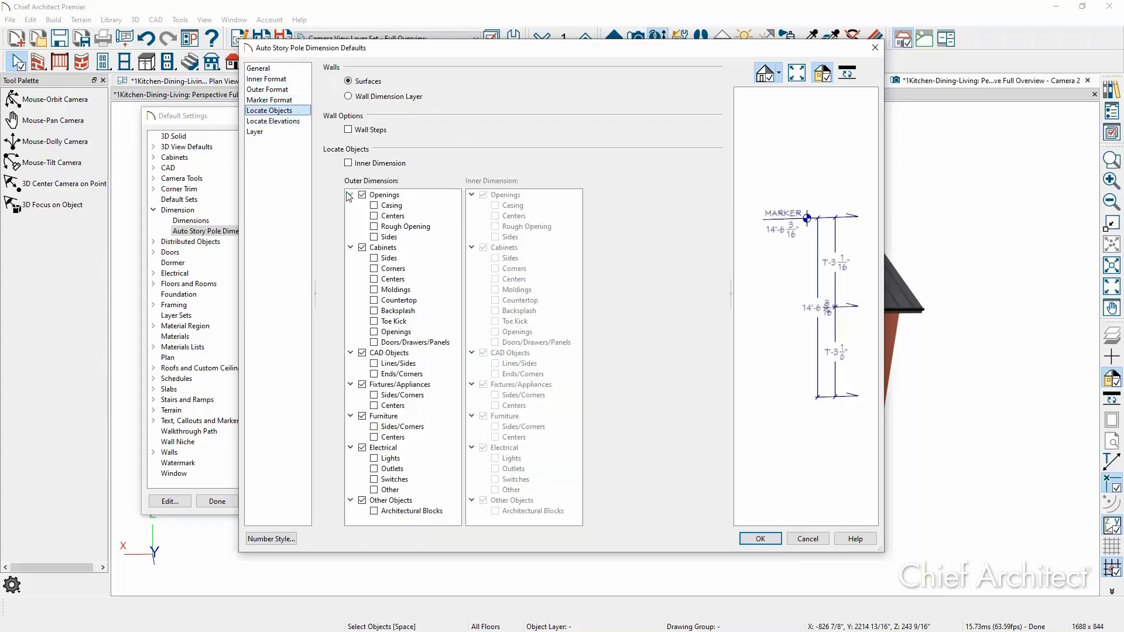
# Examine the available elevation marks, such as Ridge, and the marks to include, such as Top of Slab, and close the defaults without changes
pyautogui.click(293, 121)
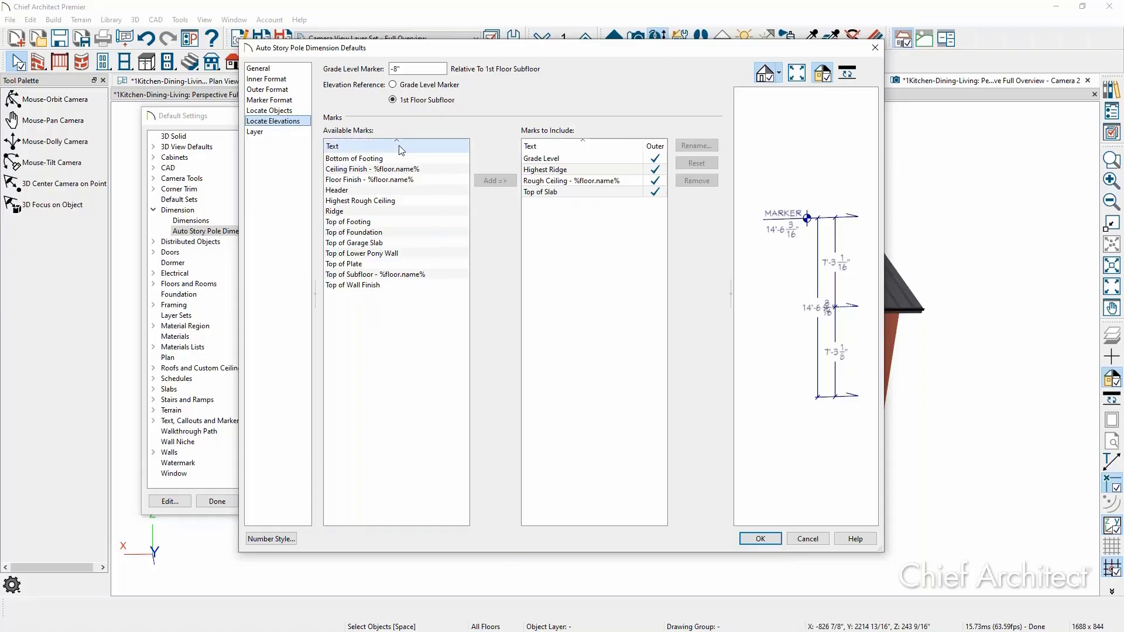
pyautogui.click(398, 212)
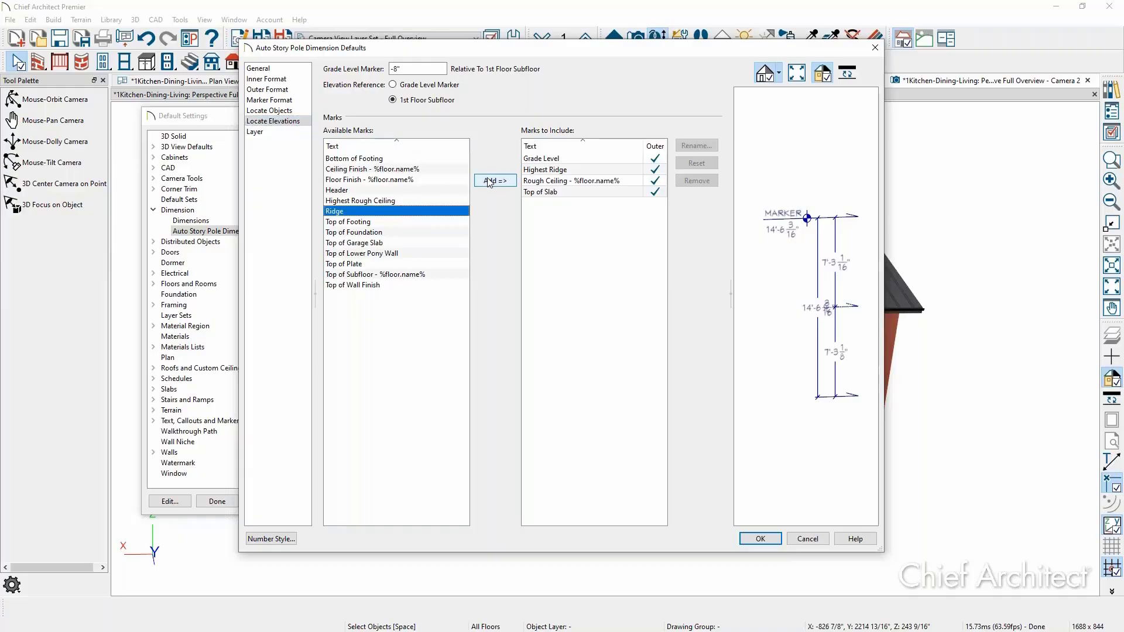
pyautogui.click(572, 193)
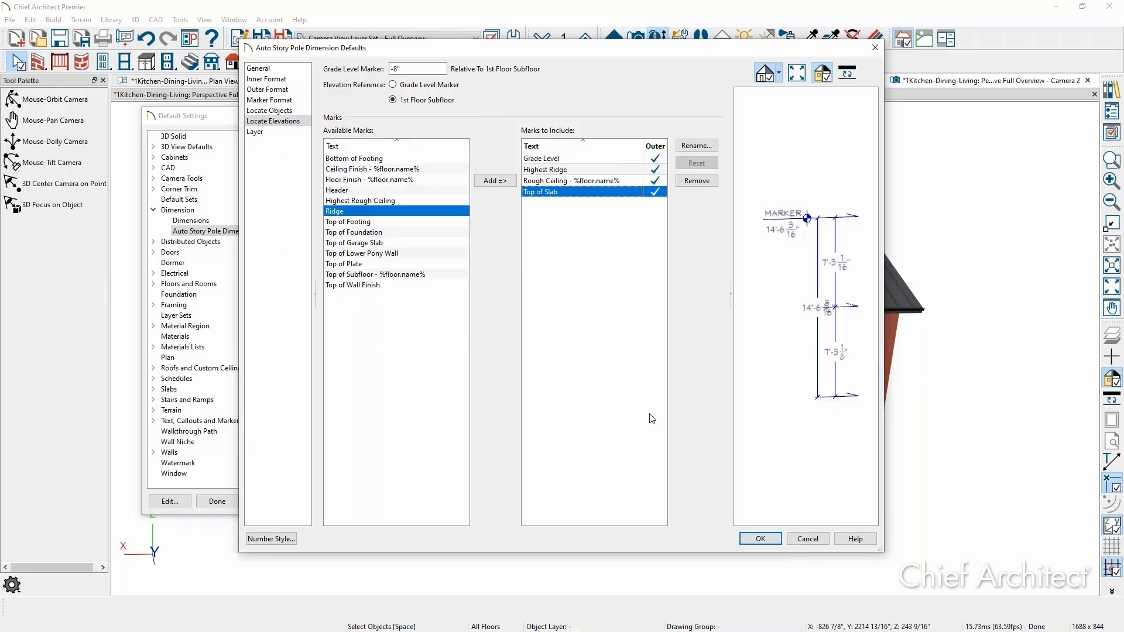
pyautogui.click(806, 539)
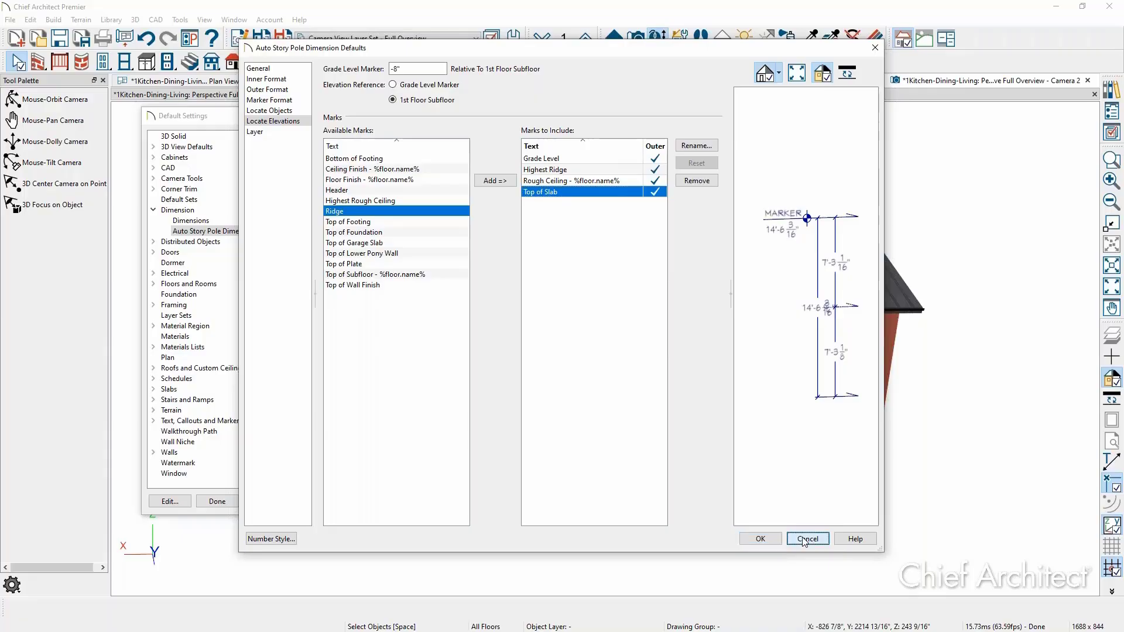
pyautogui.click(217, 501)
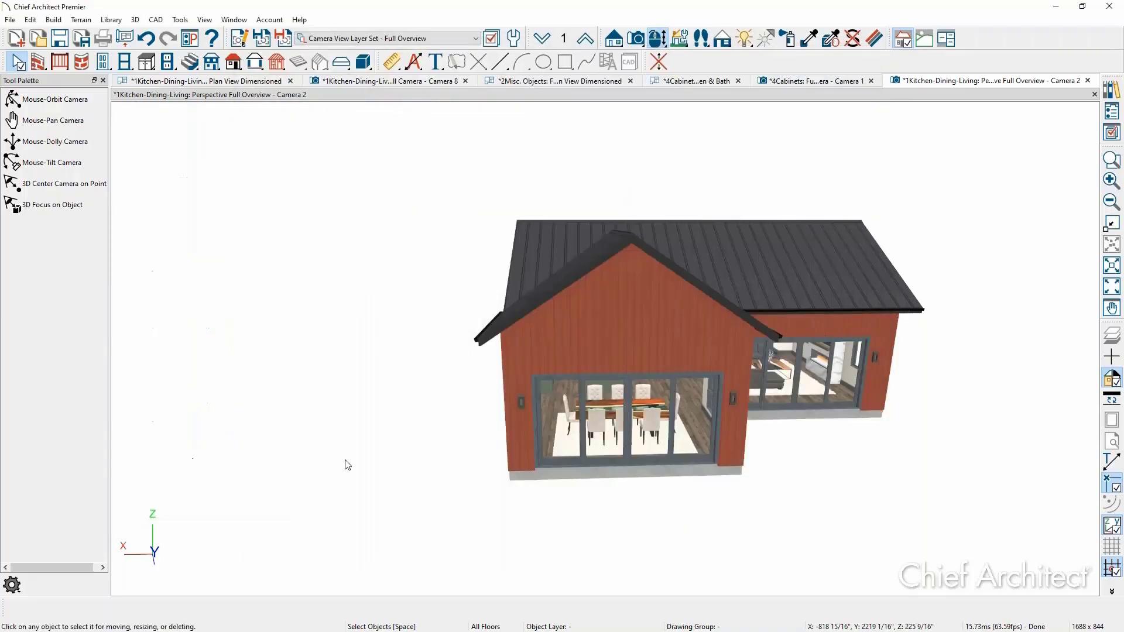
# Generate auto story pole dimensions for the house, seen from the dining room gable in the perspective overview
pyautogui.scroll(3, 602, 398)
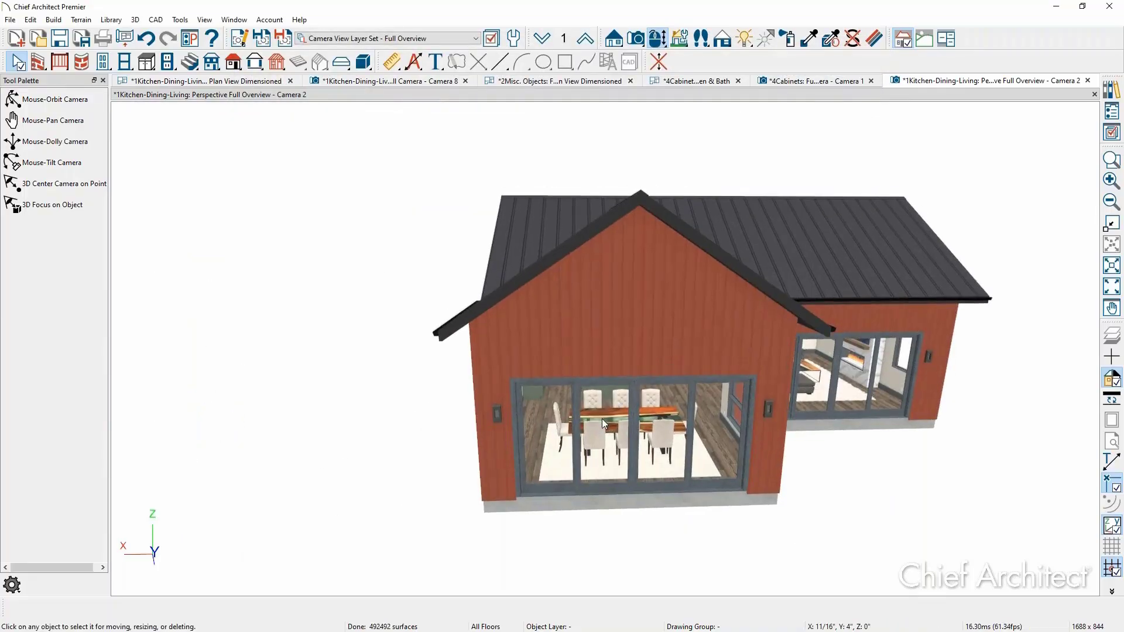
pyautogui.moveTo(602, 419); pyautogui.dragTo(593, 387, button='middle')
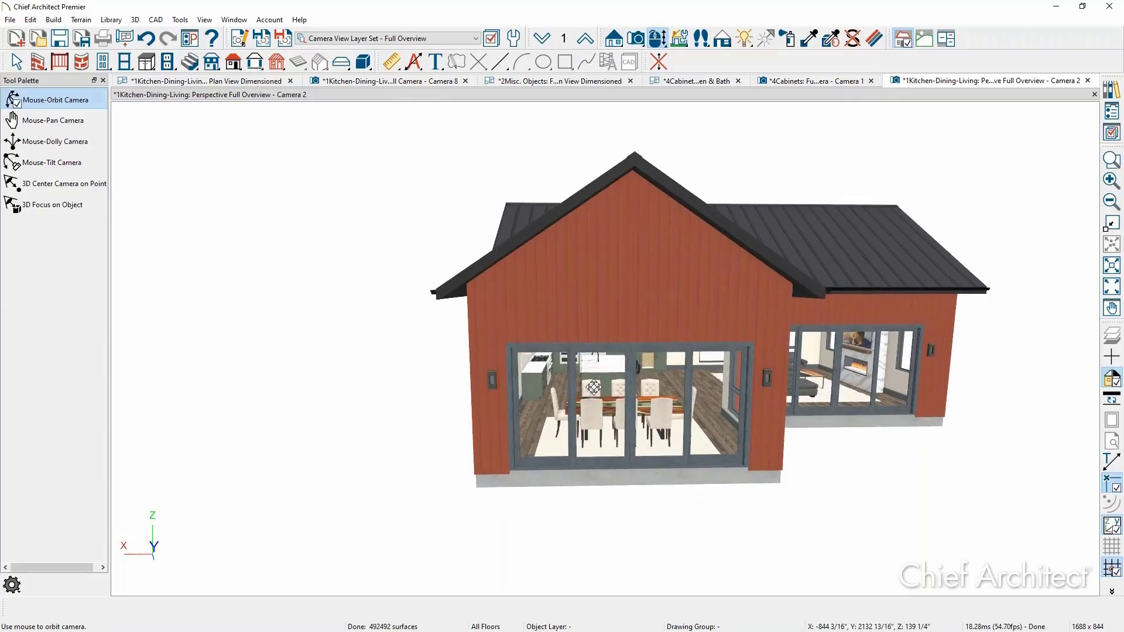
pyautogui.scroll(2, 593, 387)
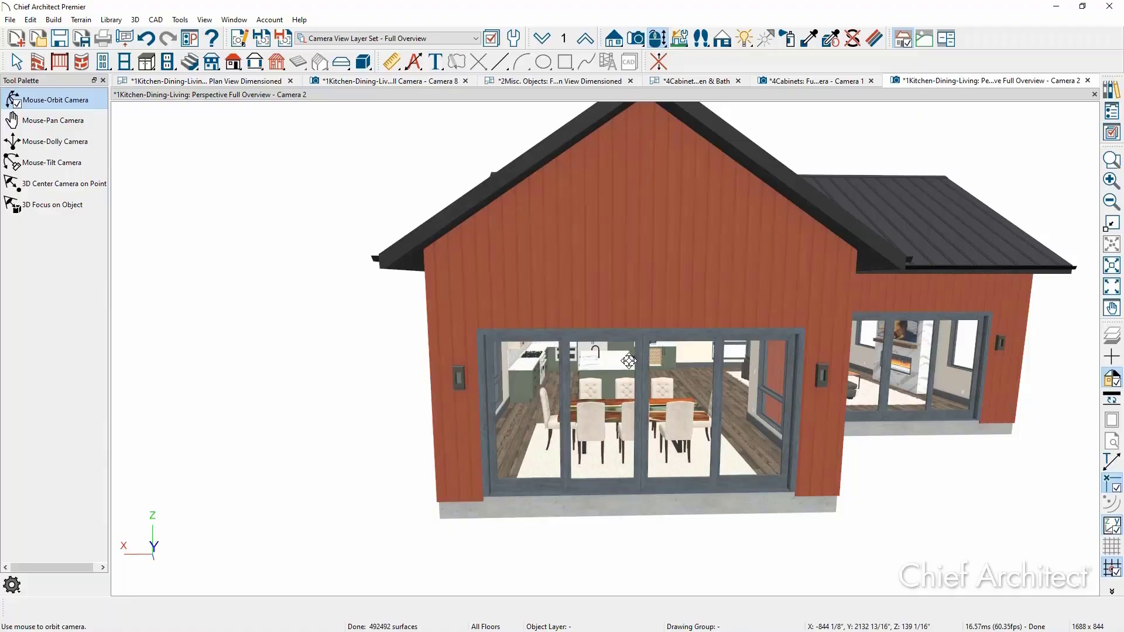
pyautogui.moveTo(651, 340); pyautogui.dragTo(594, 288, button='middle')
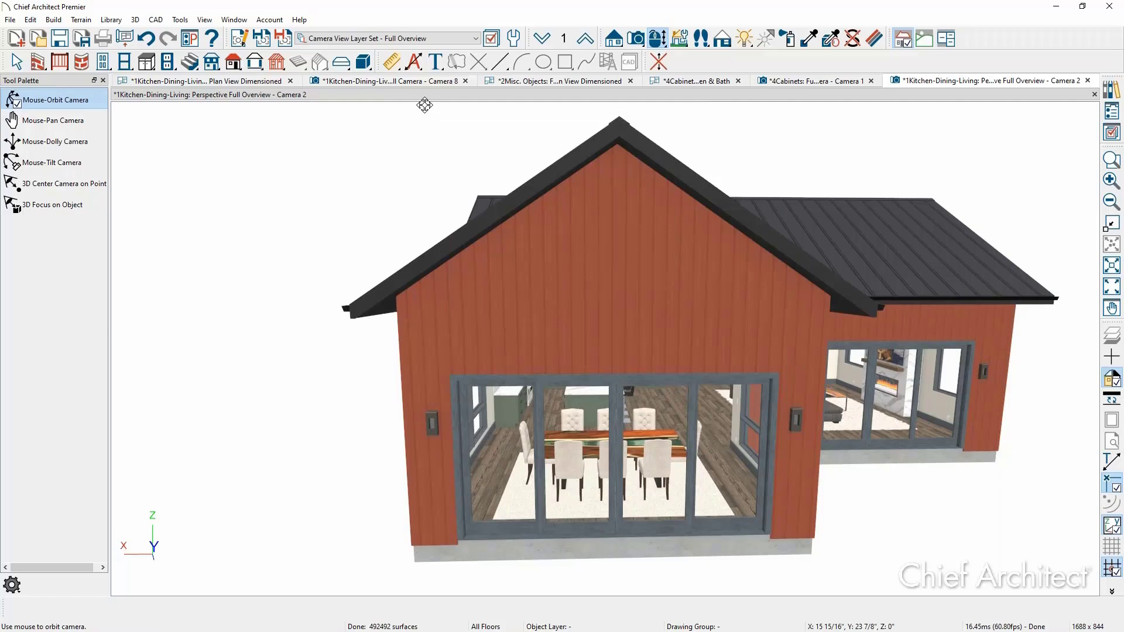
pyautogui.click(413, 68)
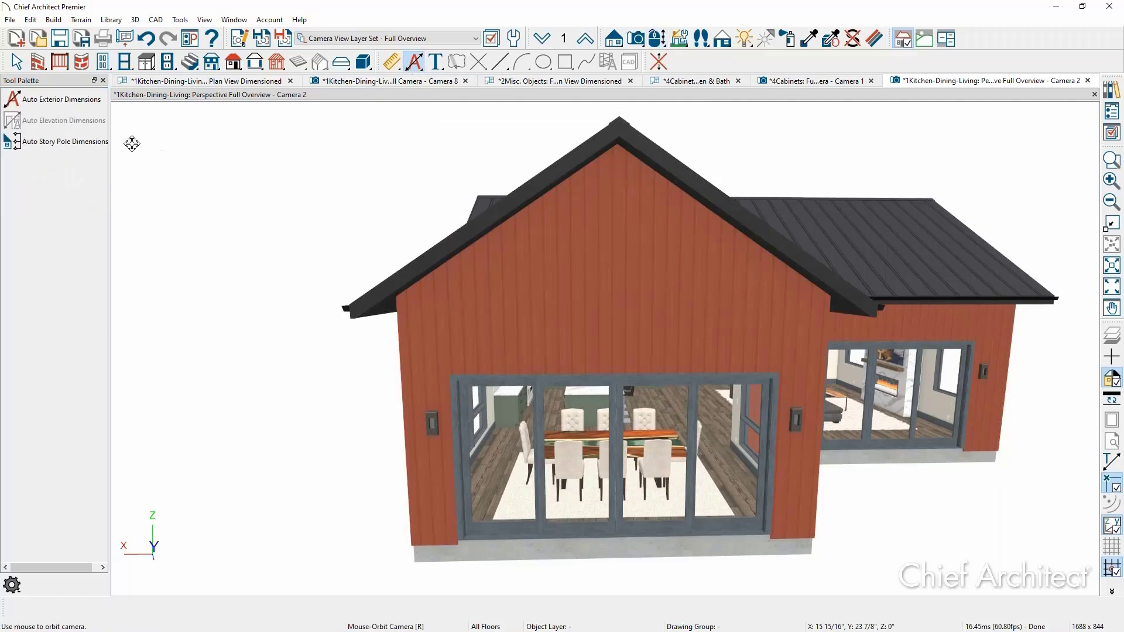
pyautogui.click(92, 149)
# Move the story pole dimension line closer to the dining room gable wall
pyautogui.scroll(-3, 235, 263)
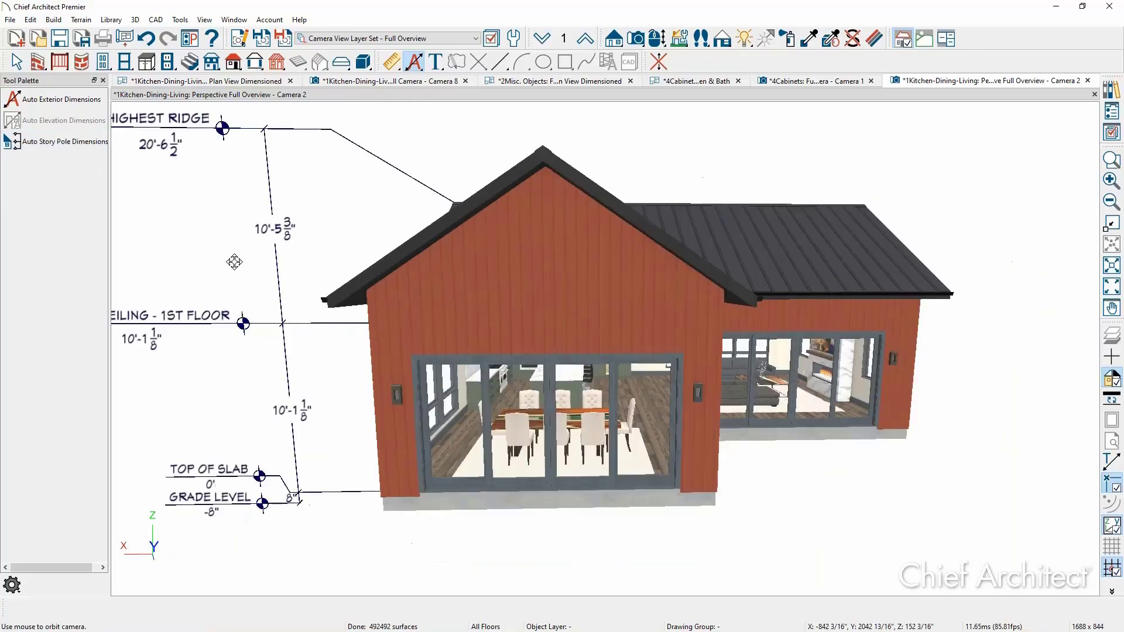
pyautogui.moveTo(235, 263); pyautogui.dragTo(394, 318)
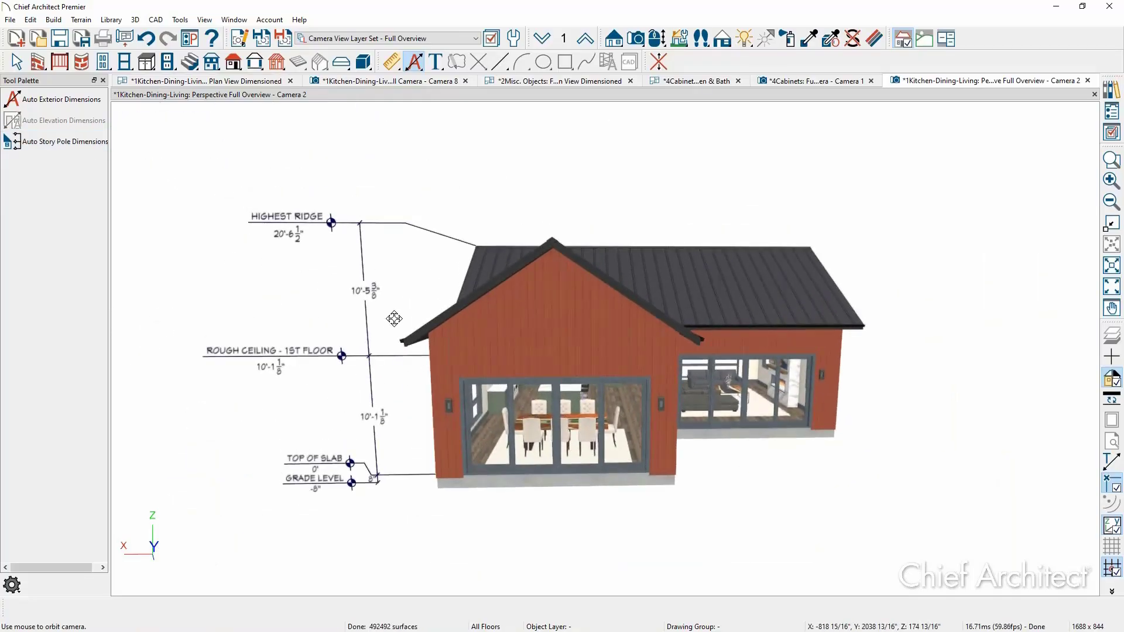
pyautogui.scroll(2, 394, 318)
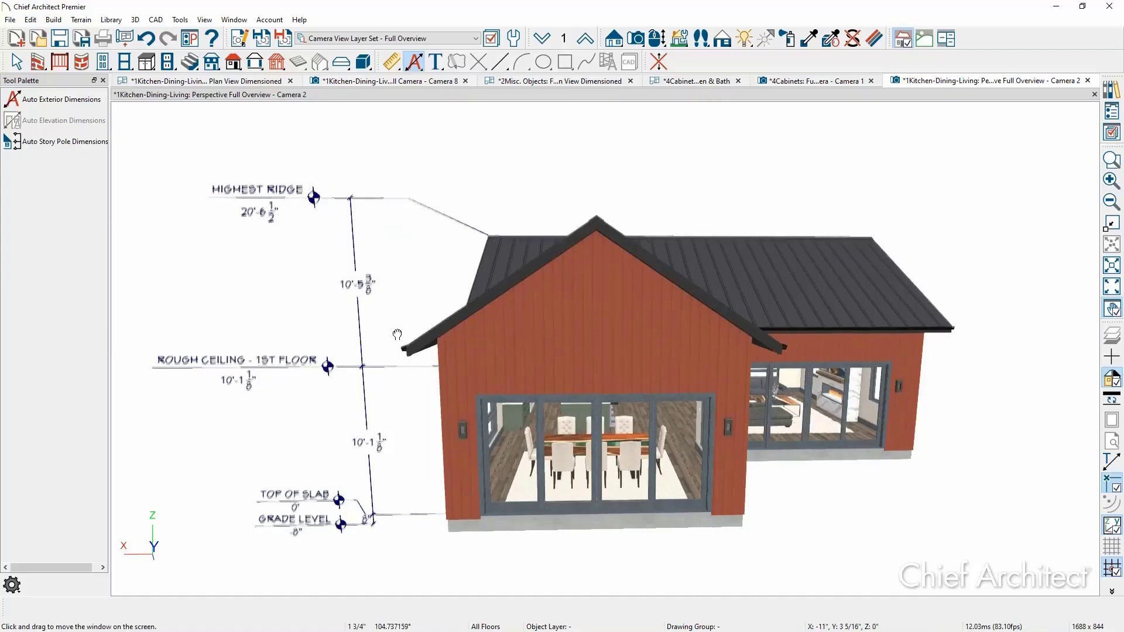
pyautogui.moveTo(397, 334); pyautogui.dragTo(397, 341, button='middle')
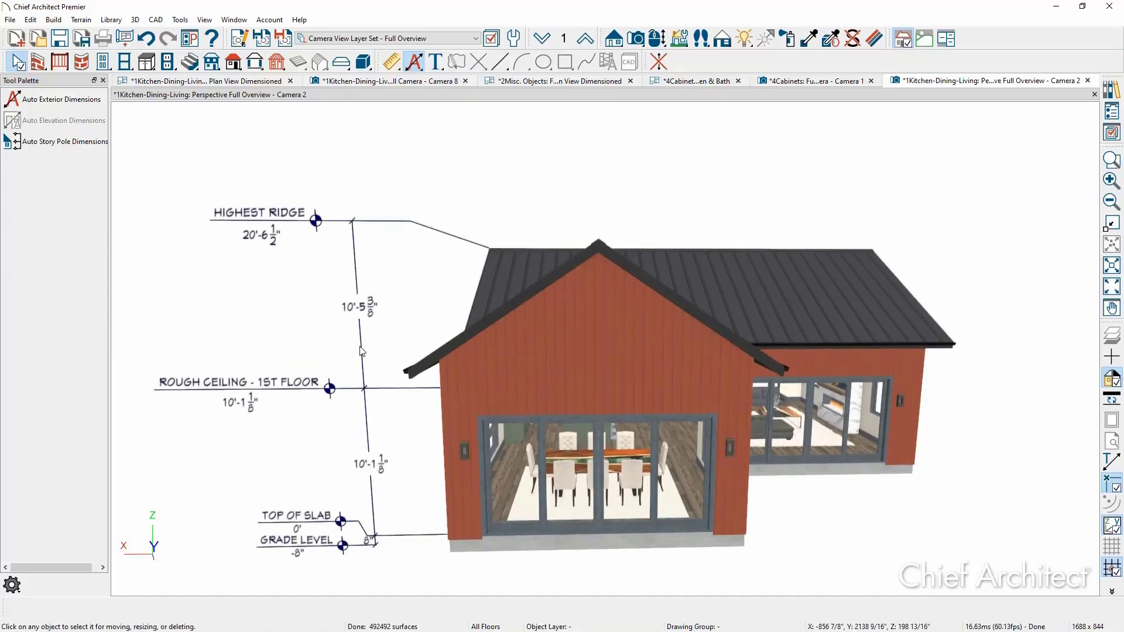
pyautogui.click(361, 352)
pyautogui.moveTo(361, 352); pyautogui.dragTo(391, 348)
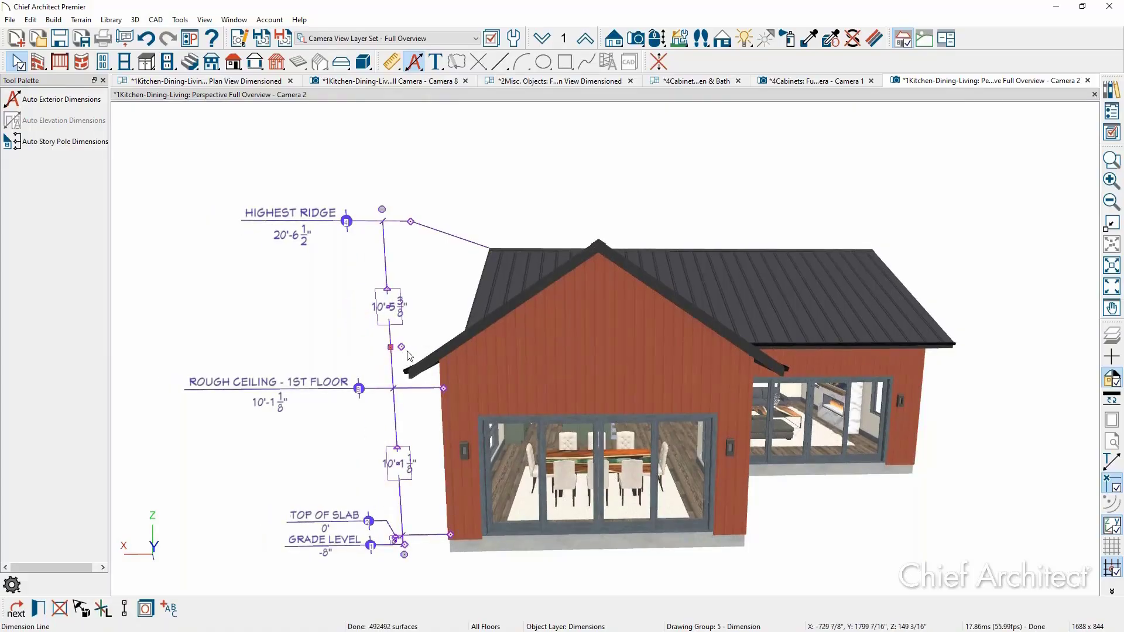
# Extend the story pole dimension to the peak of the dining room gable to add a ridge marker
pyautogui.moveTo(402, 347)
pyautogui.mouseDown()
pyautogui.moveTo(528, 290)
pyautogui.moveTo(596, 239)
pyautogui.mouseUp()
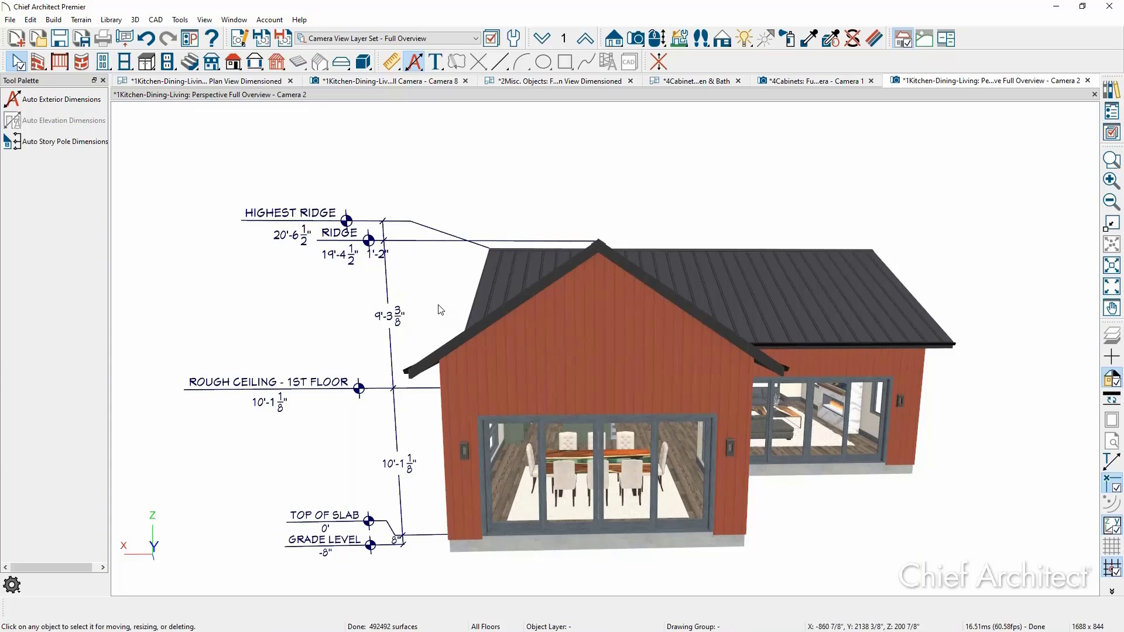
pyautogui.scroll(-2, 440, 303)
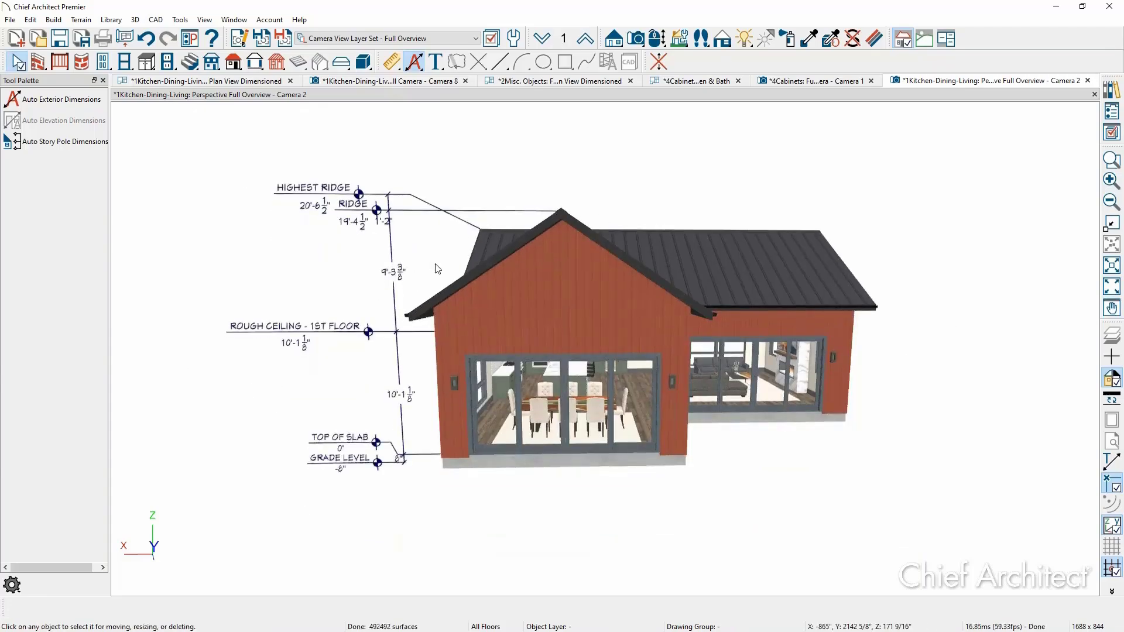
pyautogui.scroll(2, 442, 270)
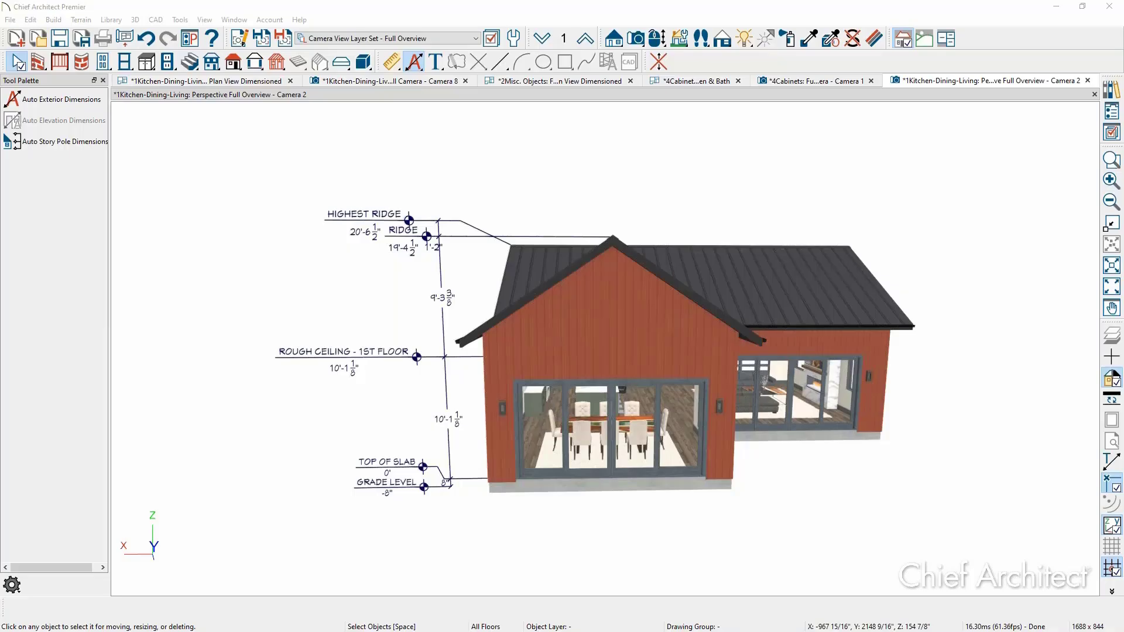
# Switch to the browser with the Chief Architect website, maximize its window and open the Events & Training page
pyautogui.moveTo(1123, 199); pyautogui.dragTo(271, 96)
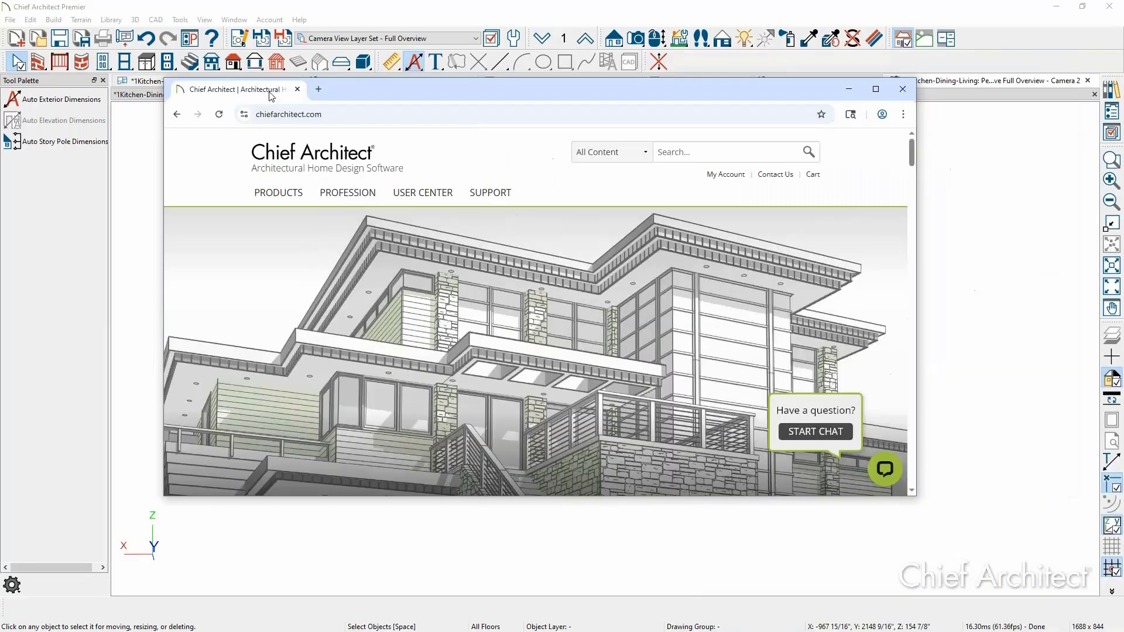
pyautogui.click(878, 93)
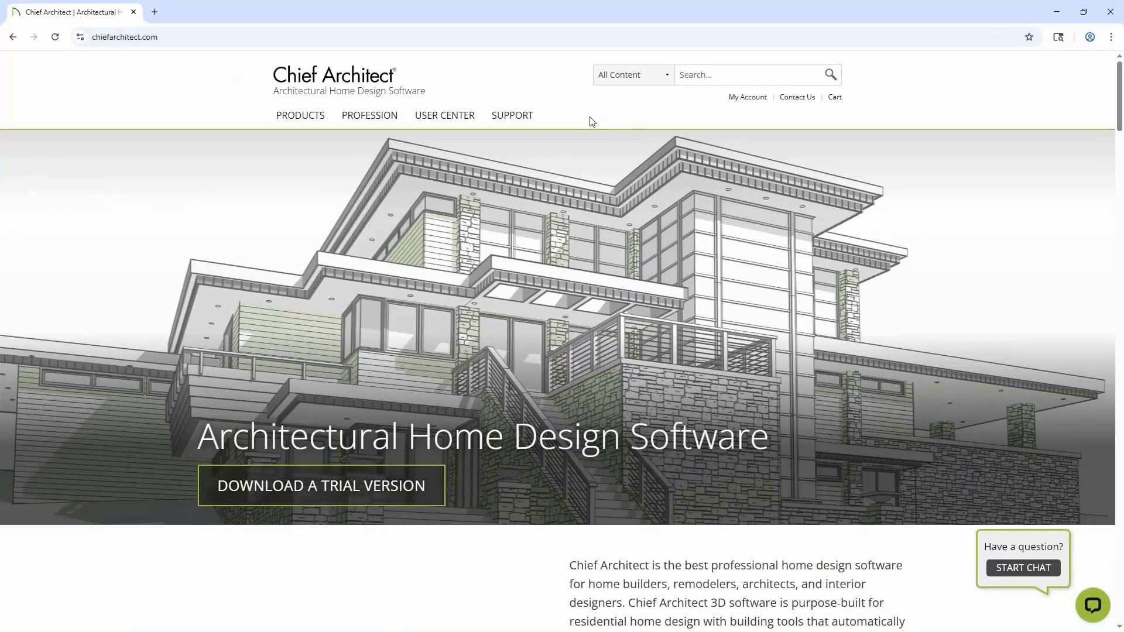
pyautogui.moveTo(460, 117)
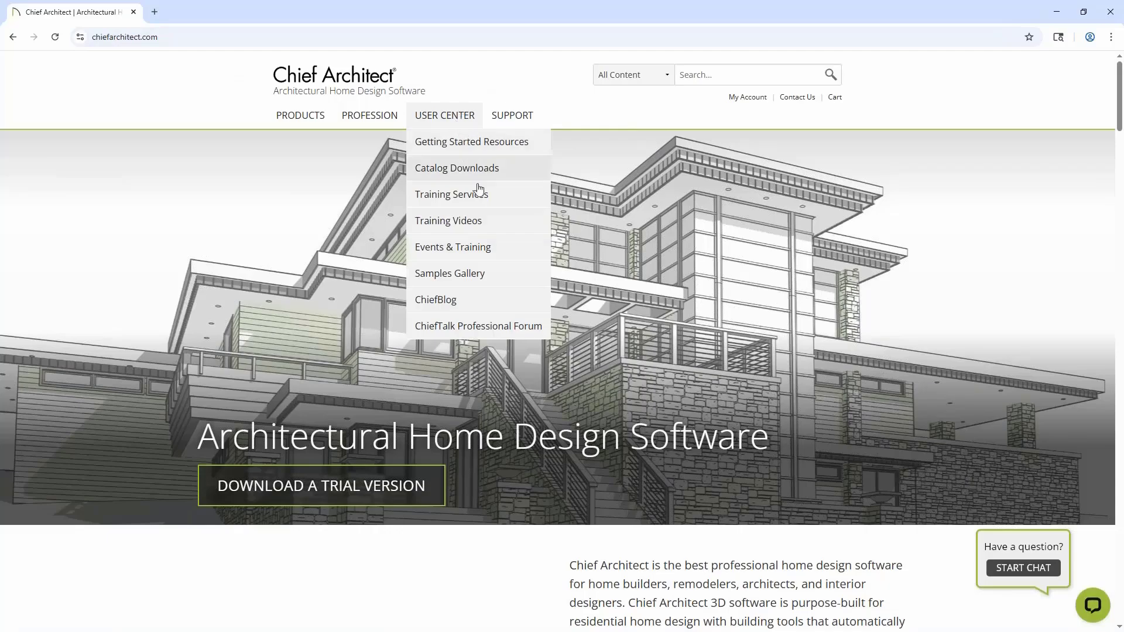
pyautogui.click(481, 249)
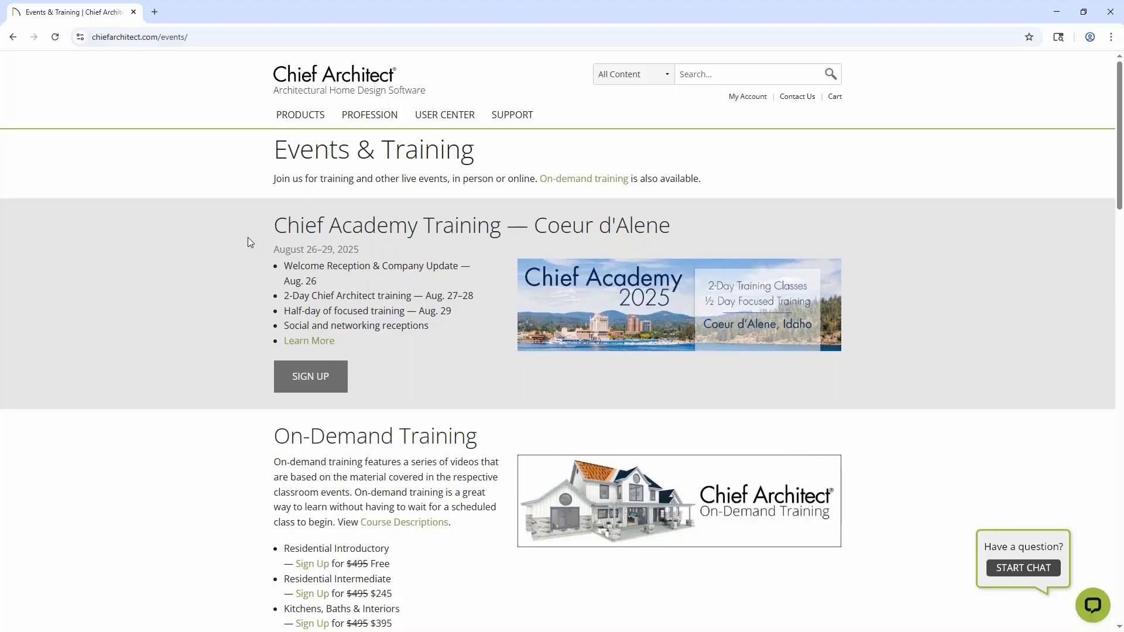
# Review the upcoming events, from the on-demand training and Residential Boot Camp to X17 Productivity Tools and the Kitchens & Baths Boot Camp
pyautogui.scroll(-6, 247, 237)
pyautogui.scroll(-2, 251, 242)
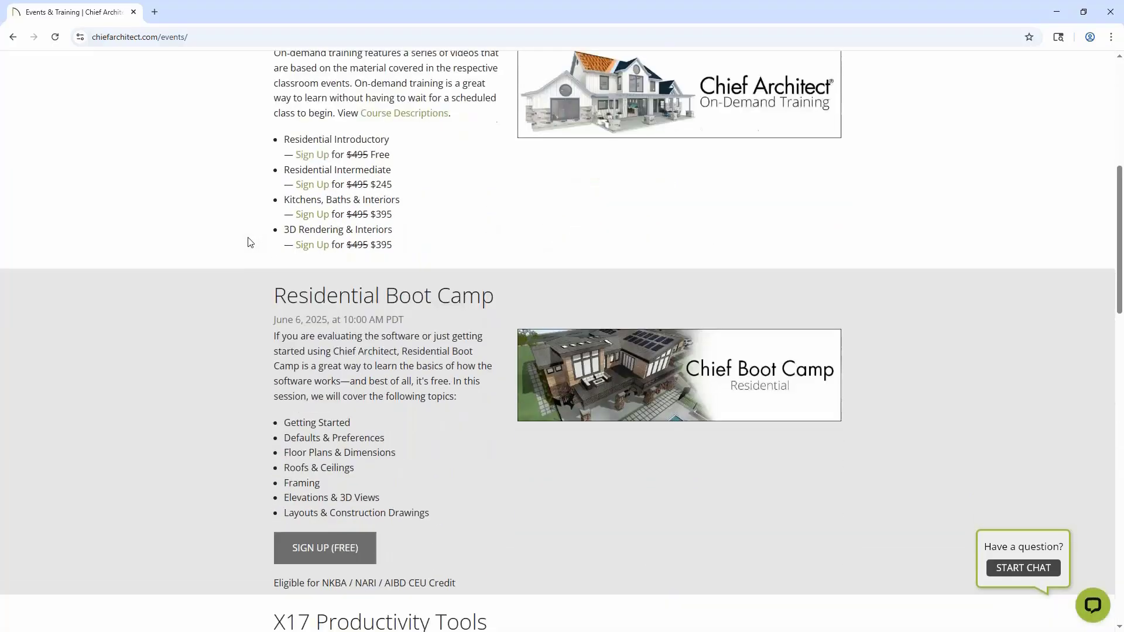
pyautogui.scroll(-2, 250, 242)
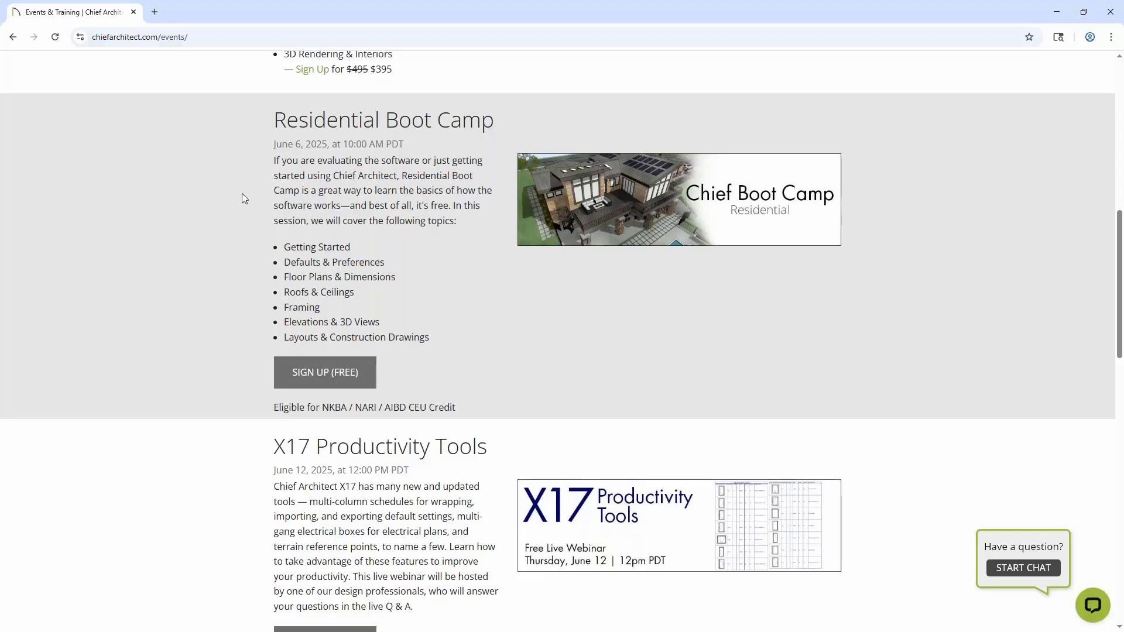
pyautogui.scroll(-4, 245, 198)
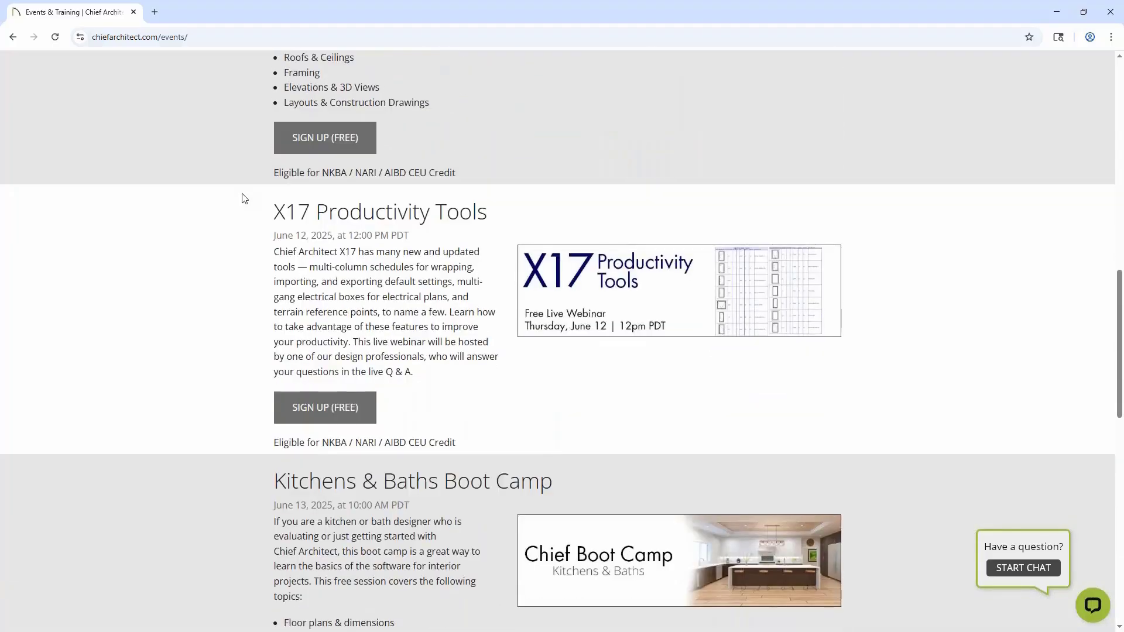
pyautogui.scroll(-2, 244, 198)
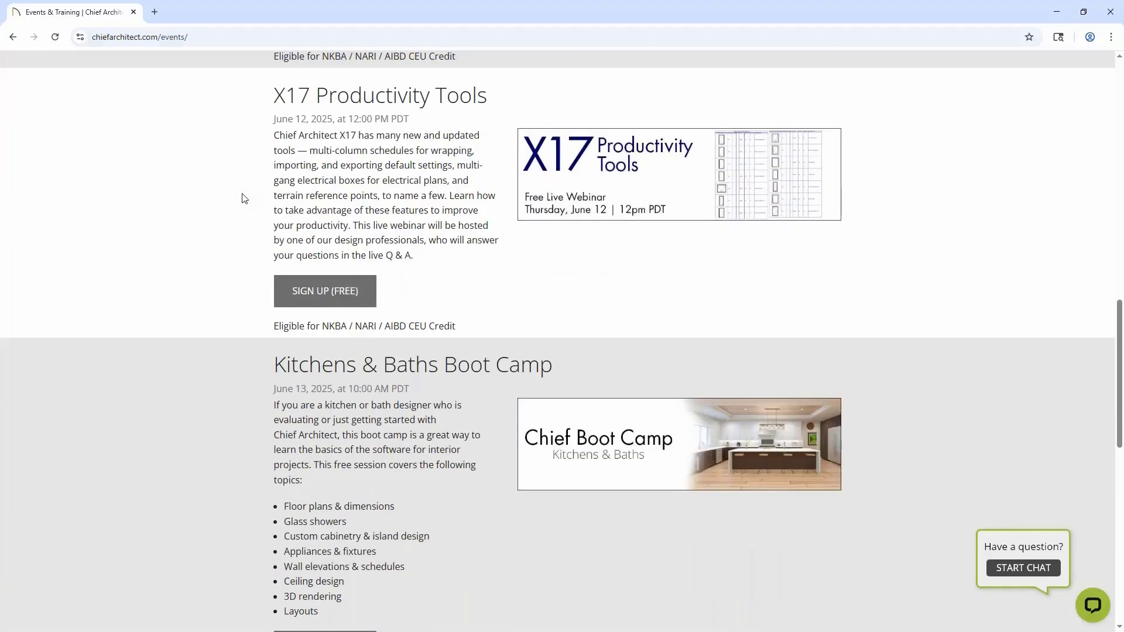